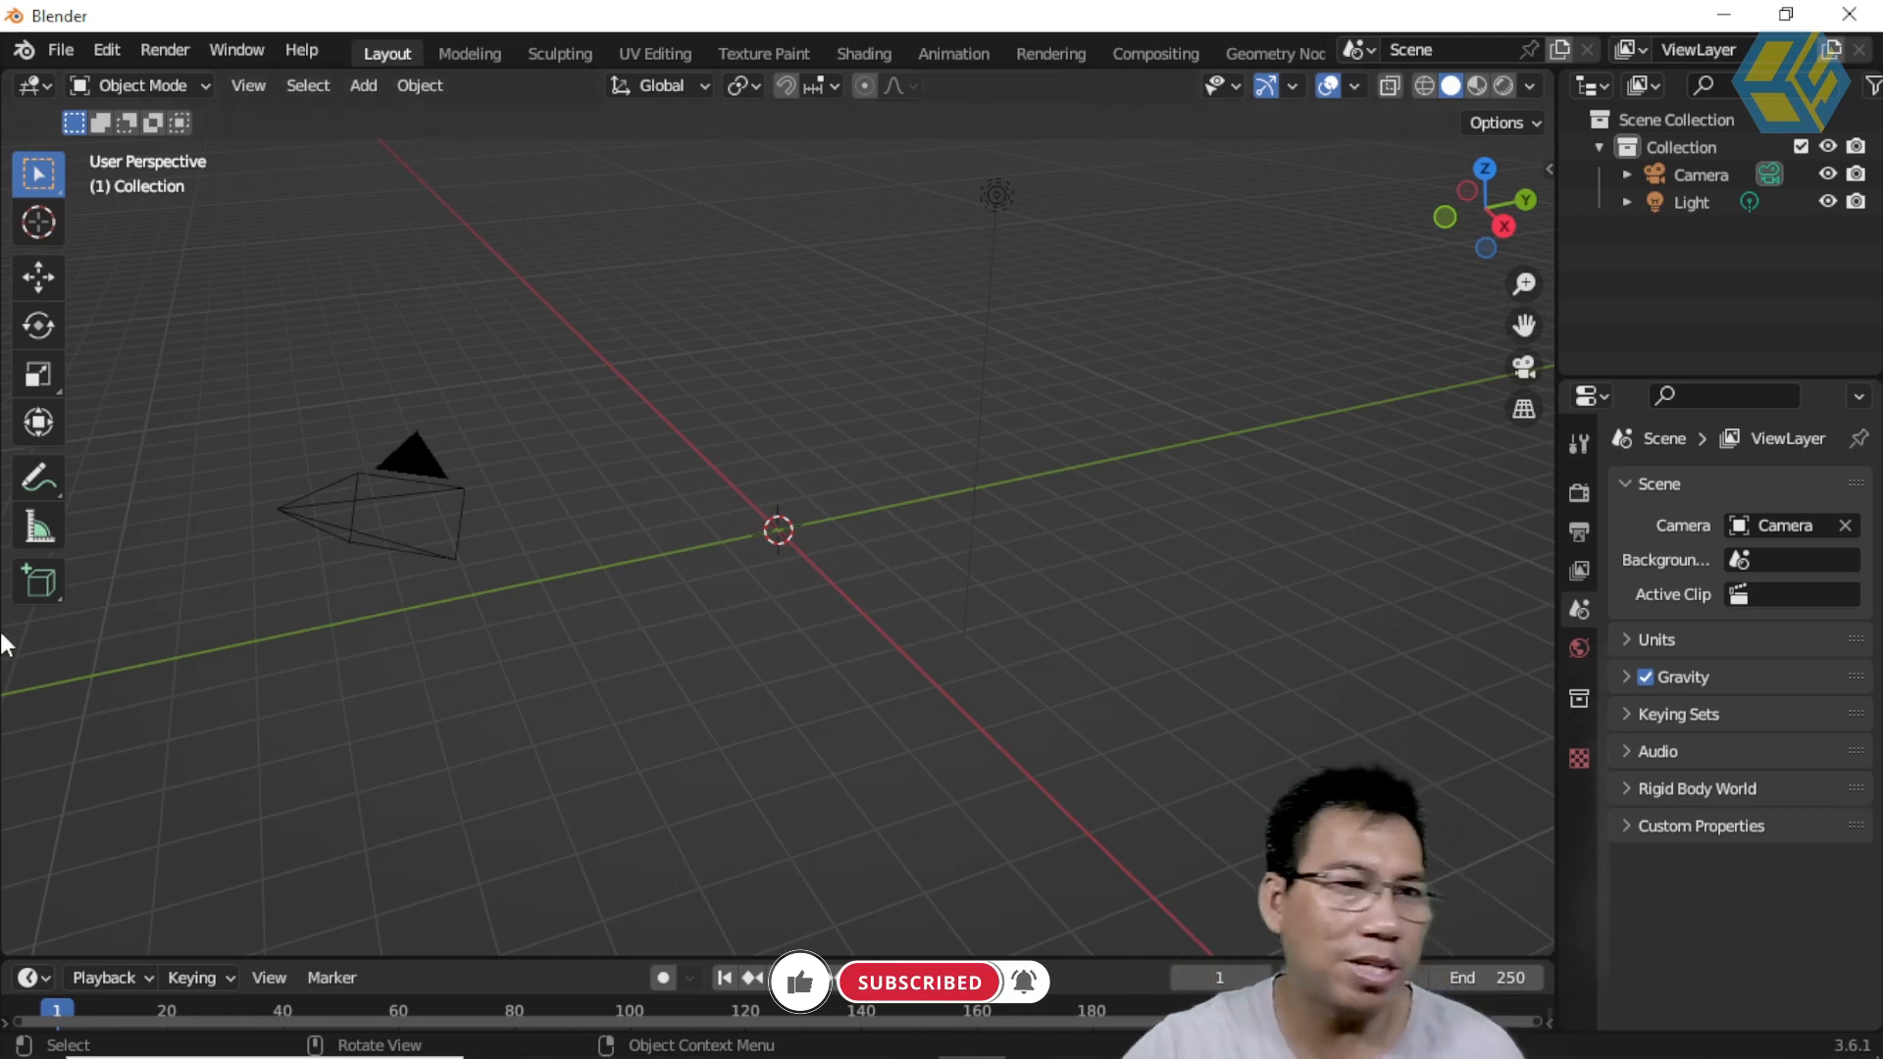
left_click(60, 49)
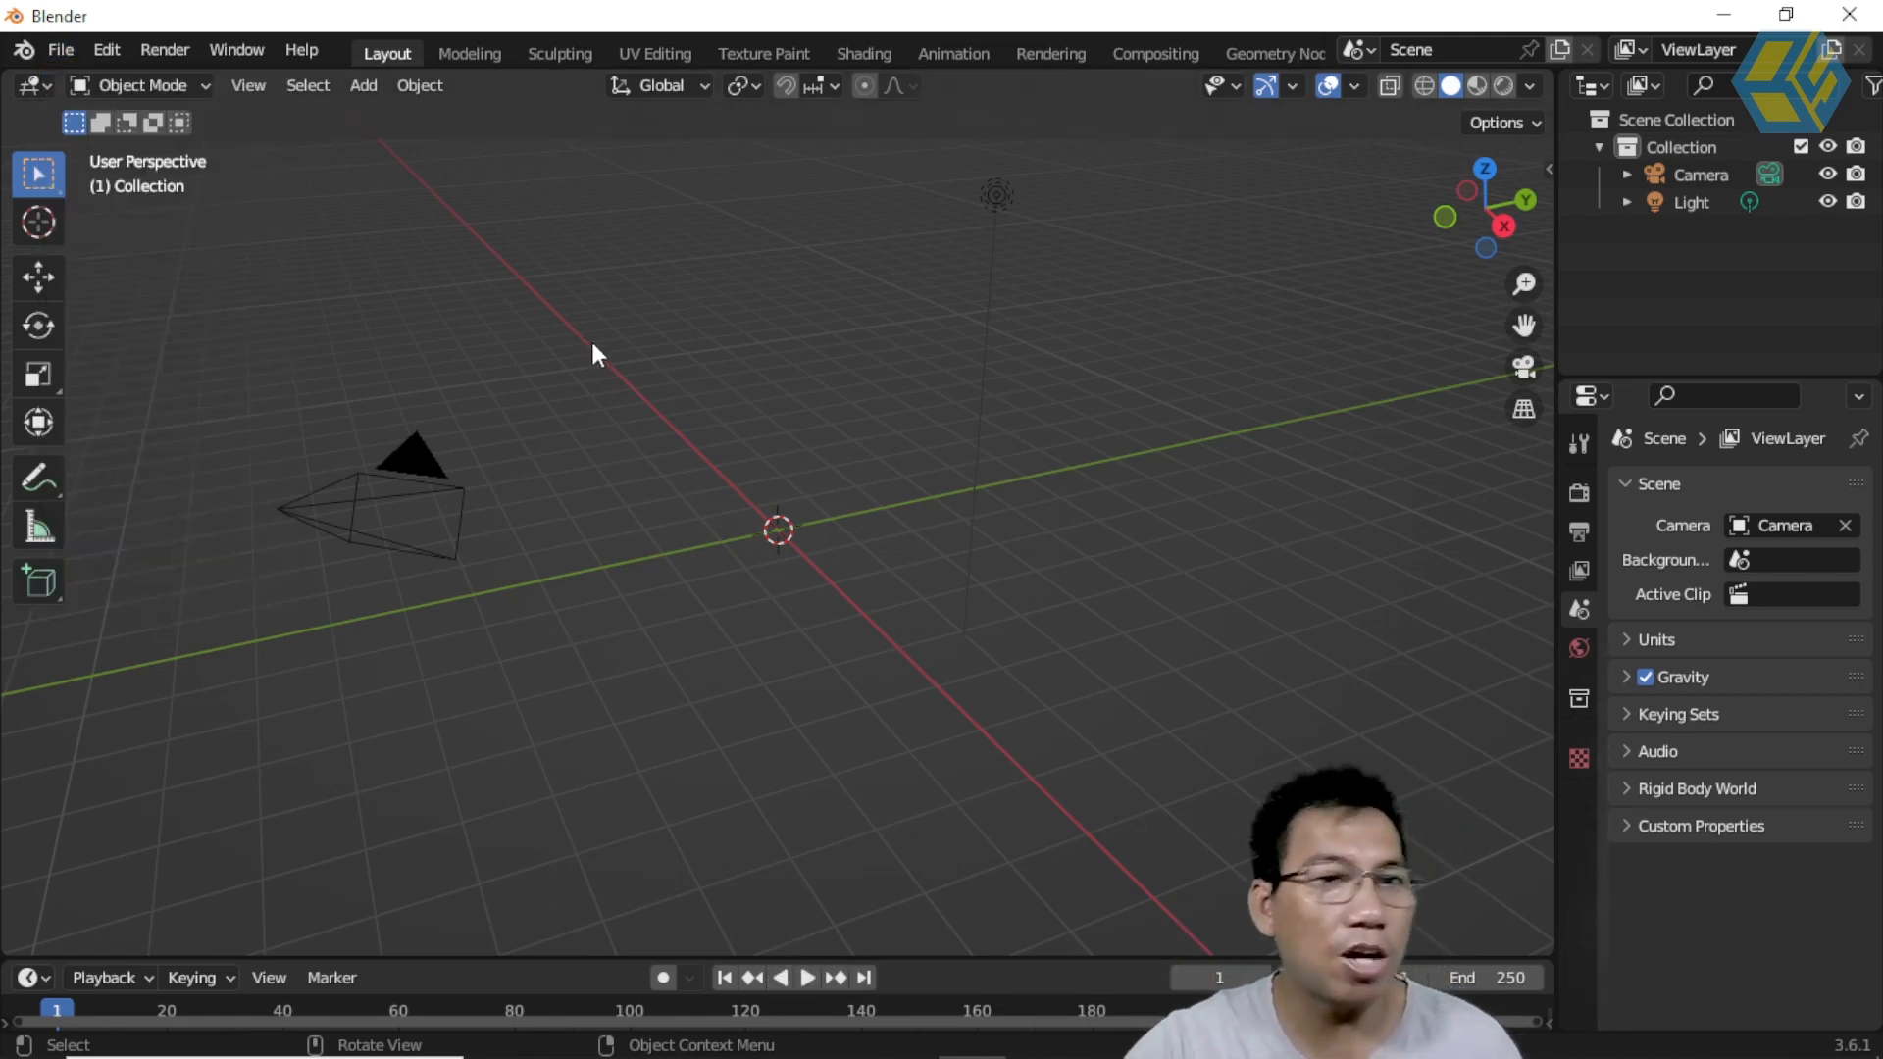
left_click(634, 1049)
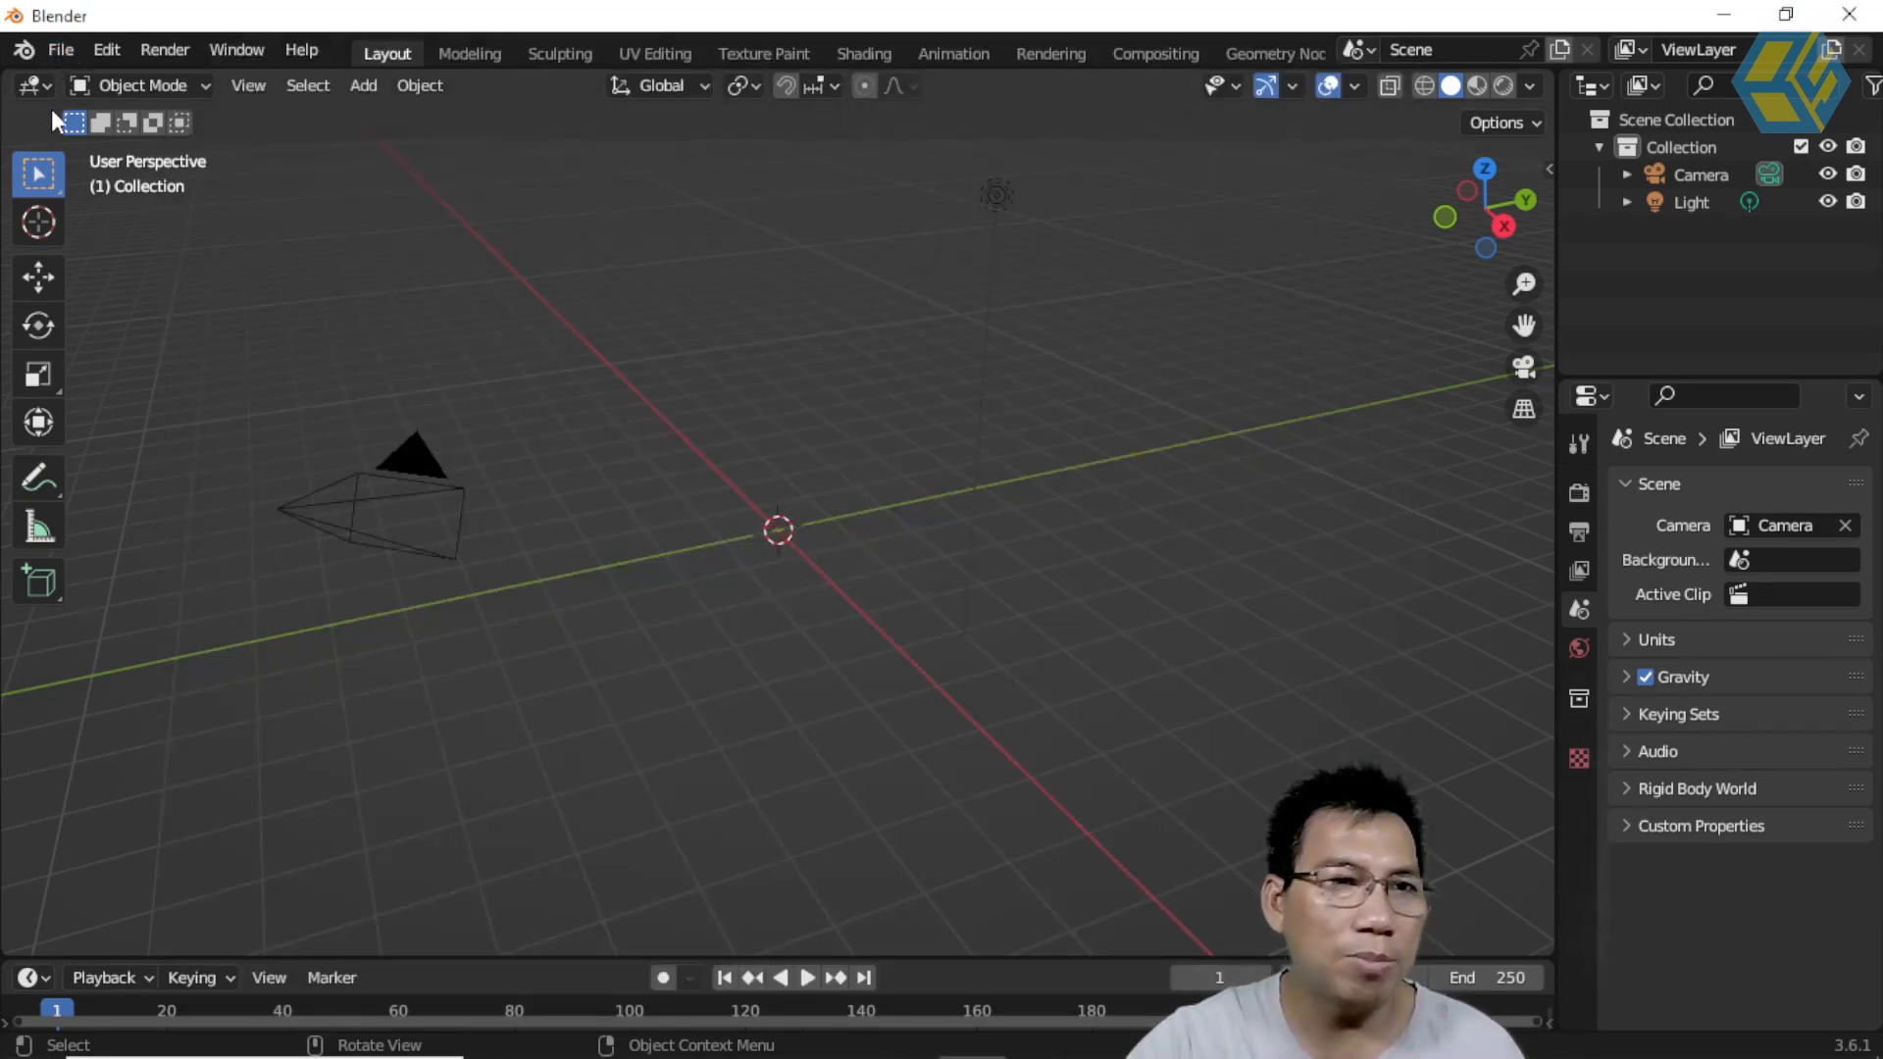
left_click(60, 49)
mouse_move(120, 422)
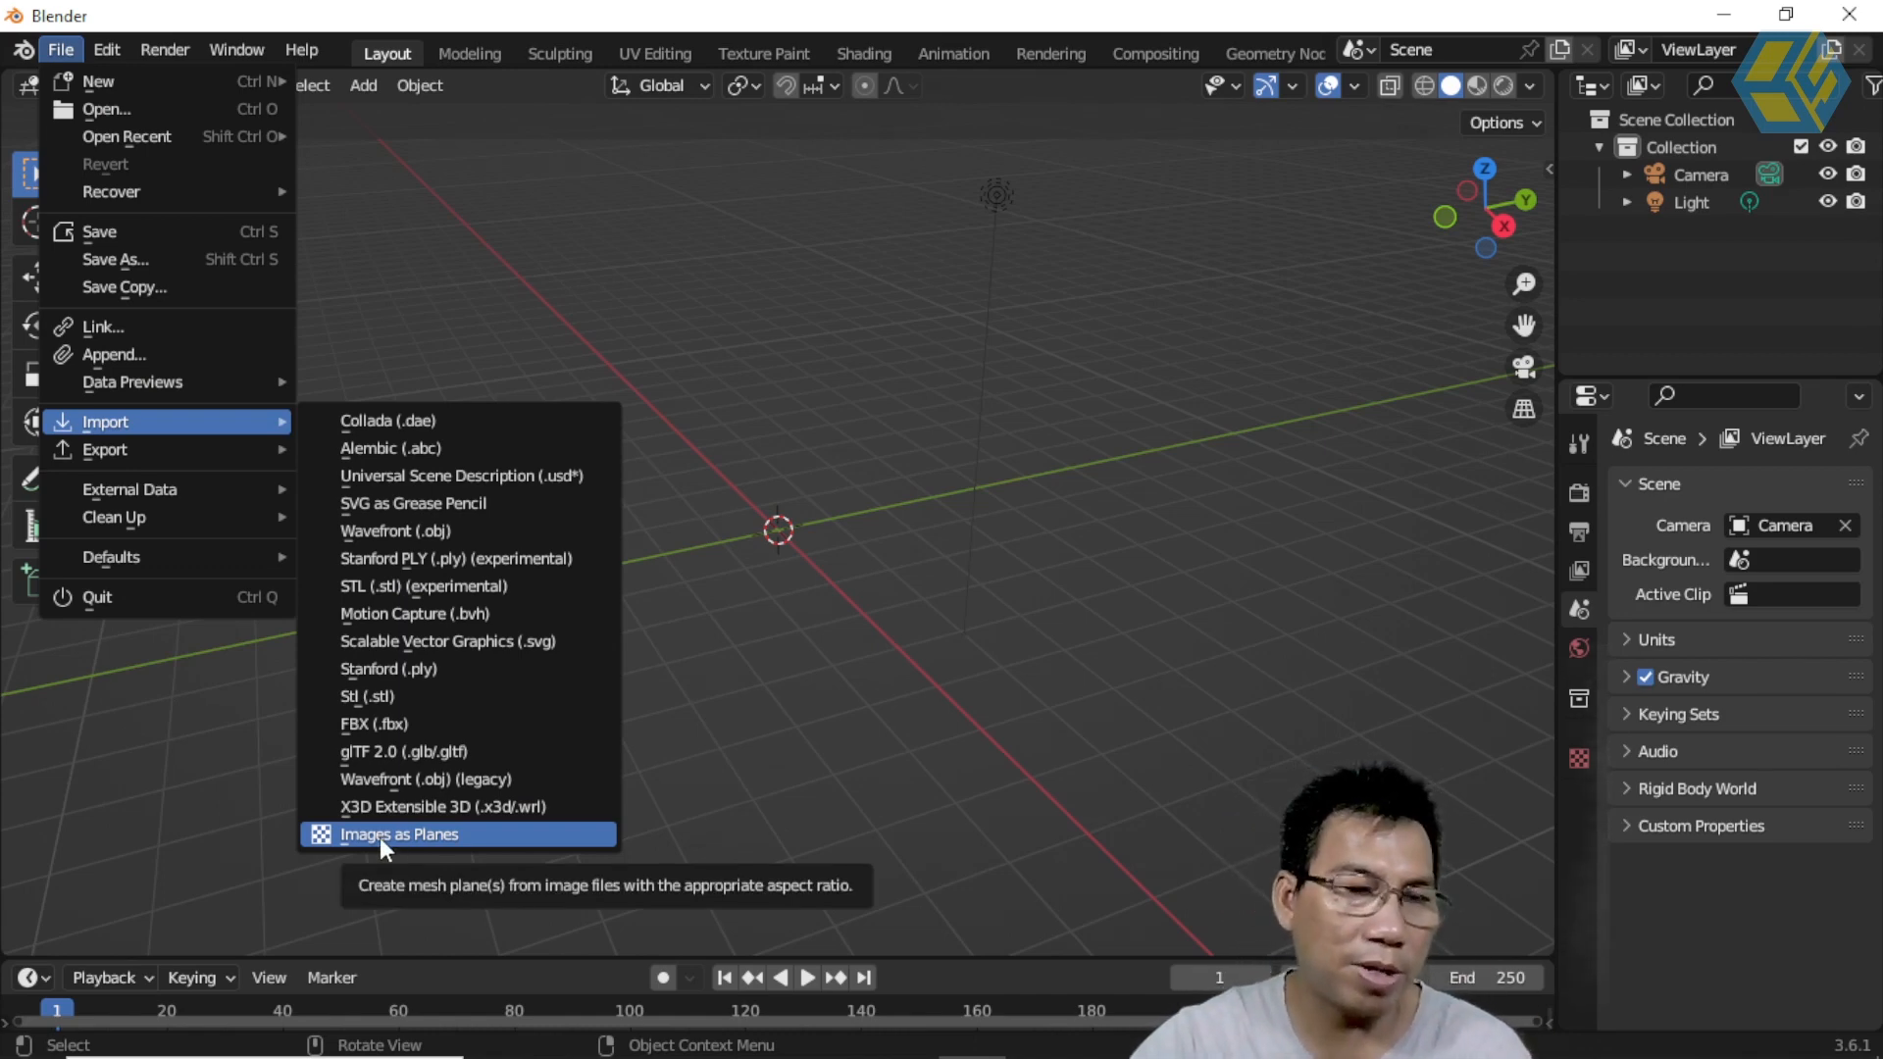
Step: Check in the add-on preferences whether Import Images as Planes is enabled by searching for "import", clear the search and close the preferences
mouse_move(104, 47)
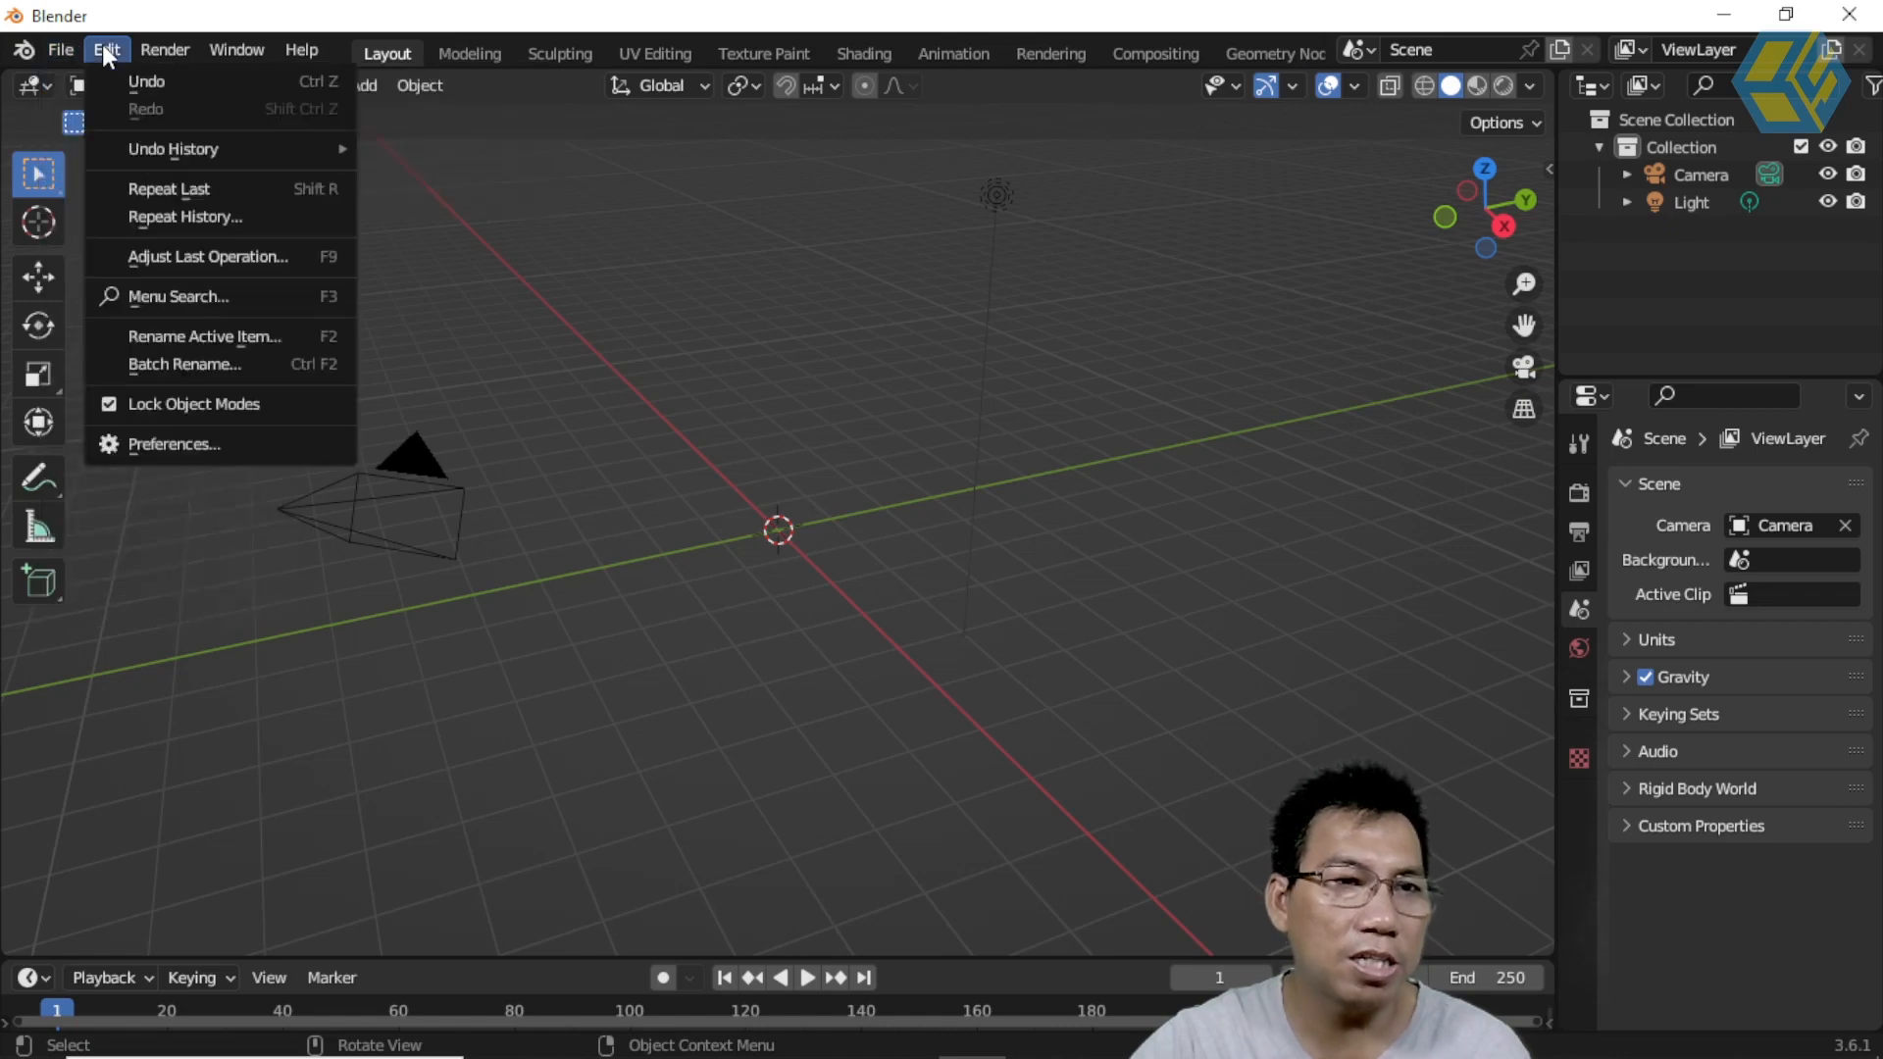
left_click(183, 447)
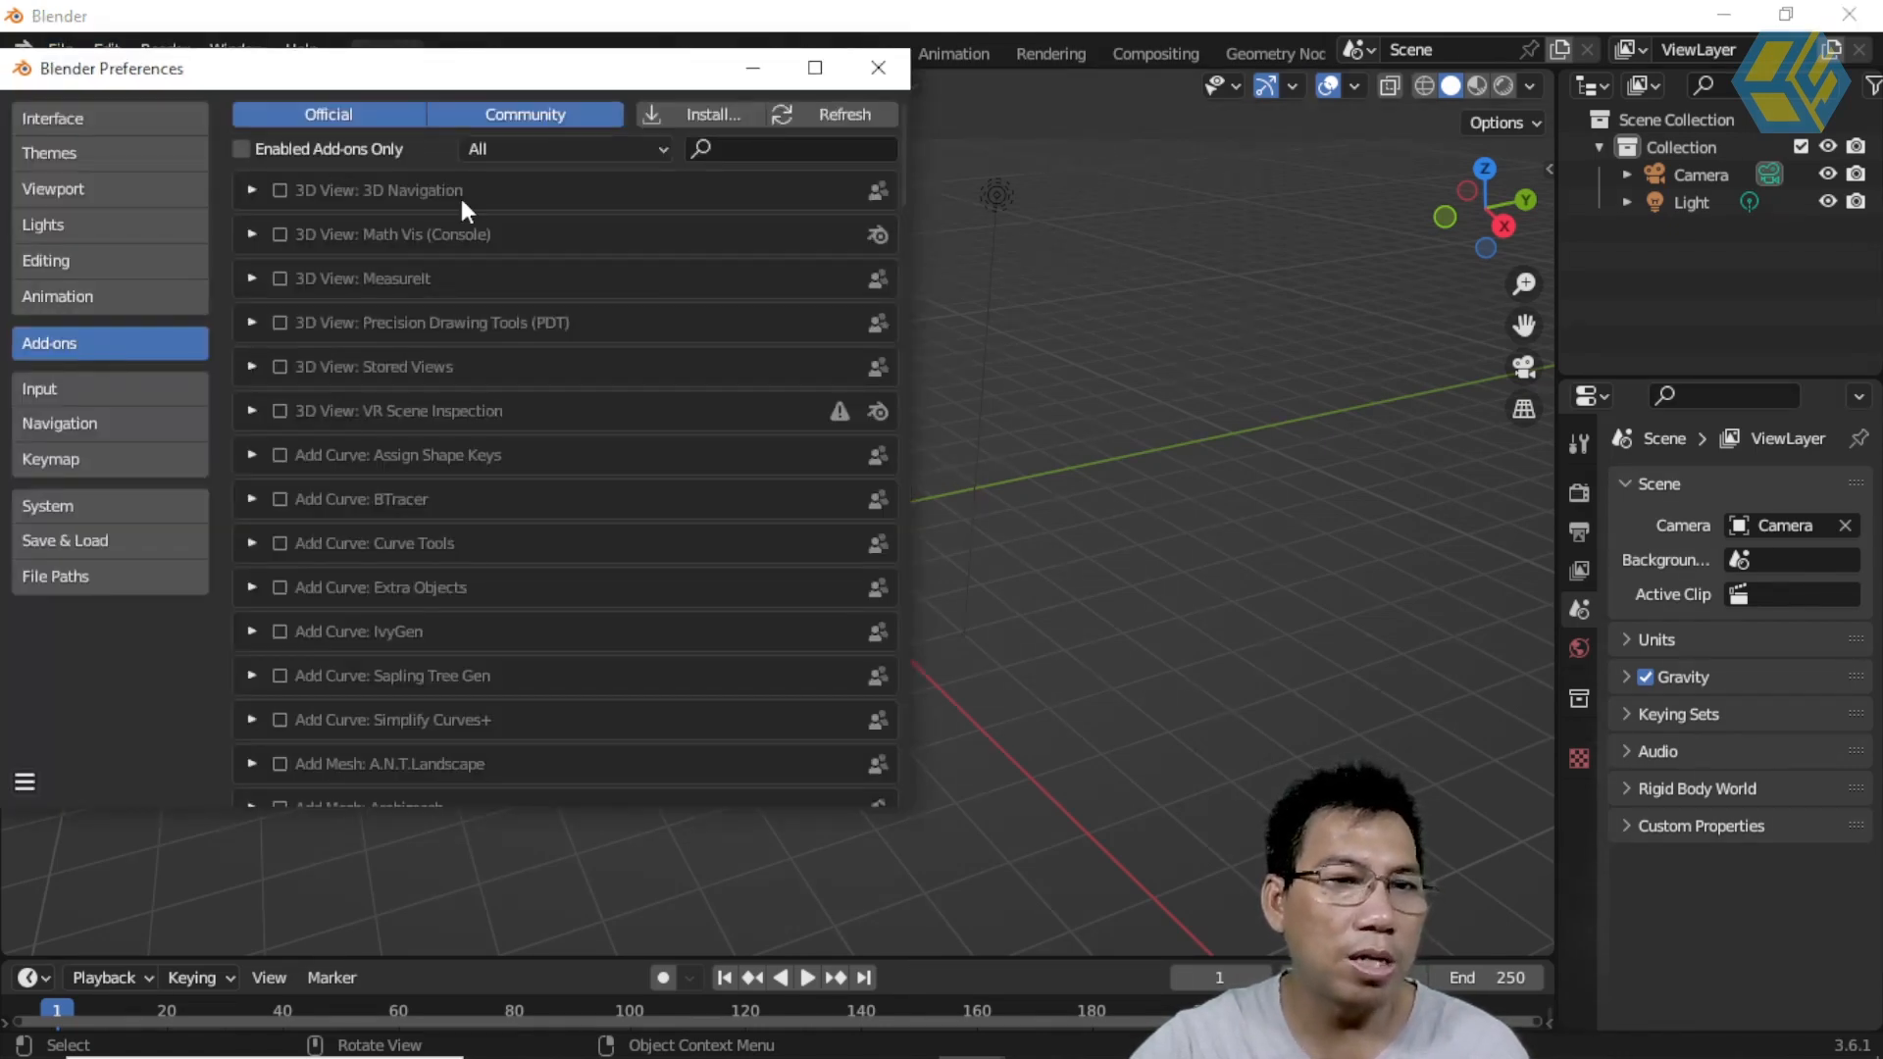
left_click(739, 147)
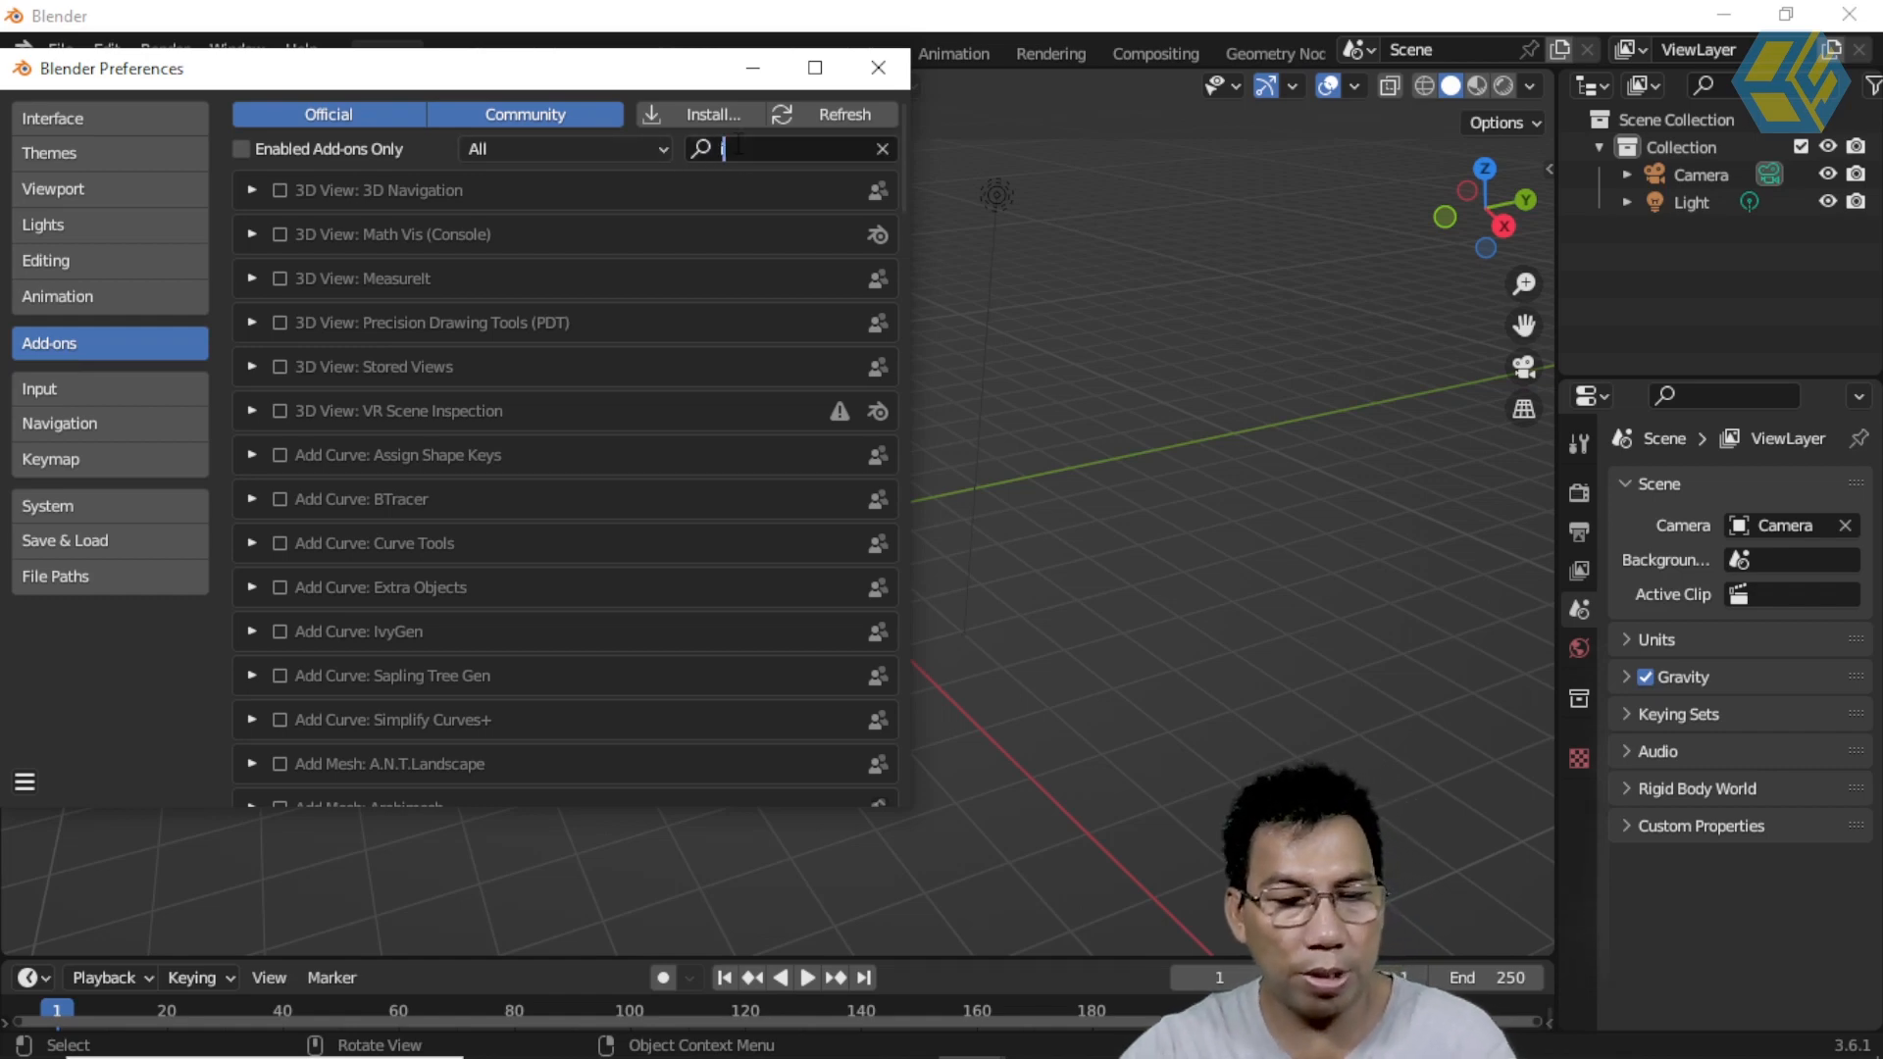
type("import")
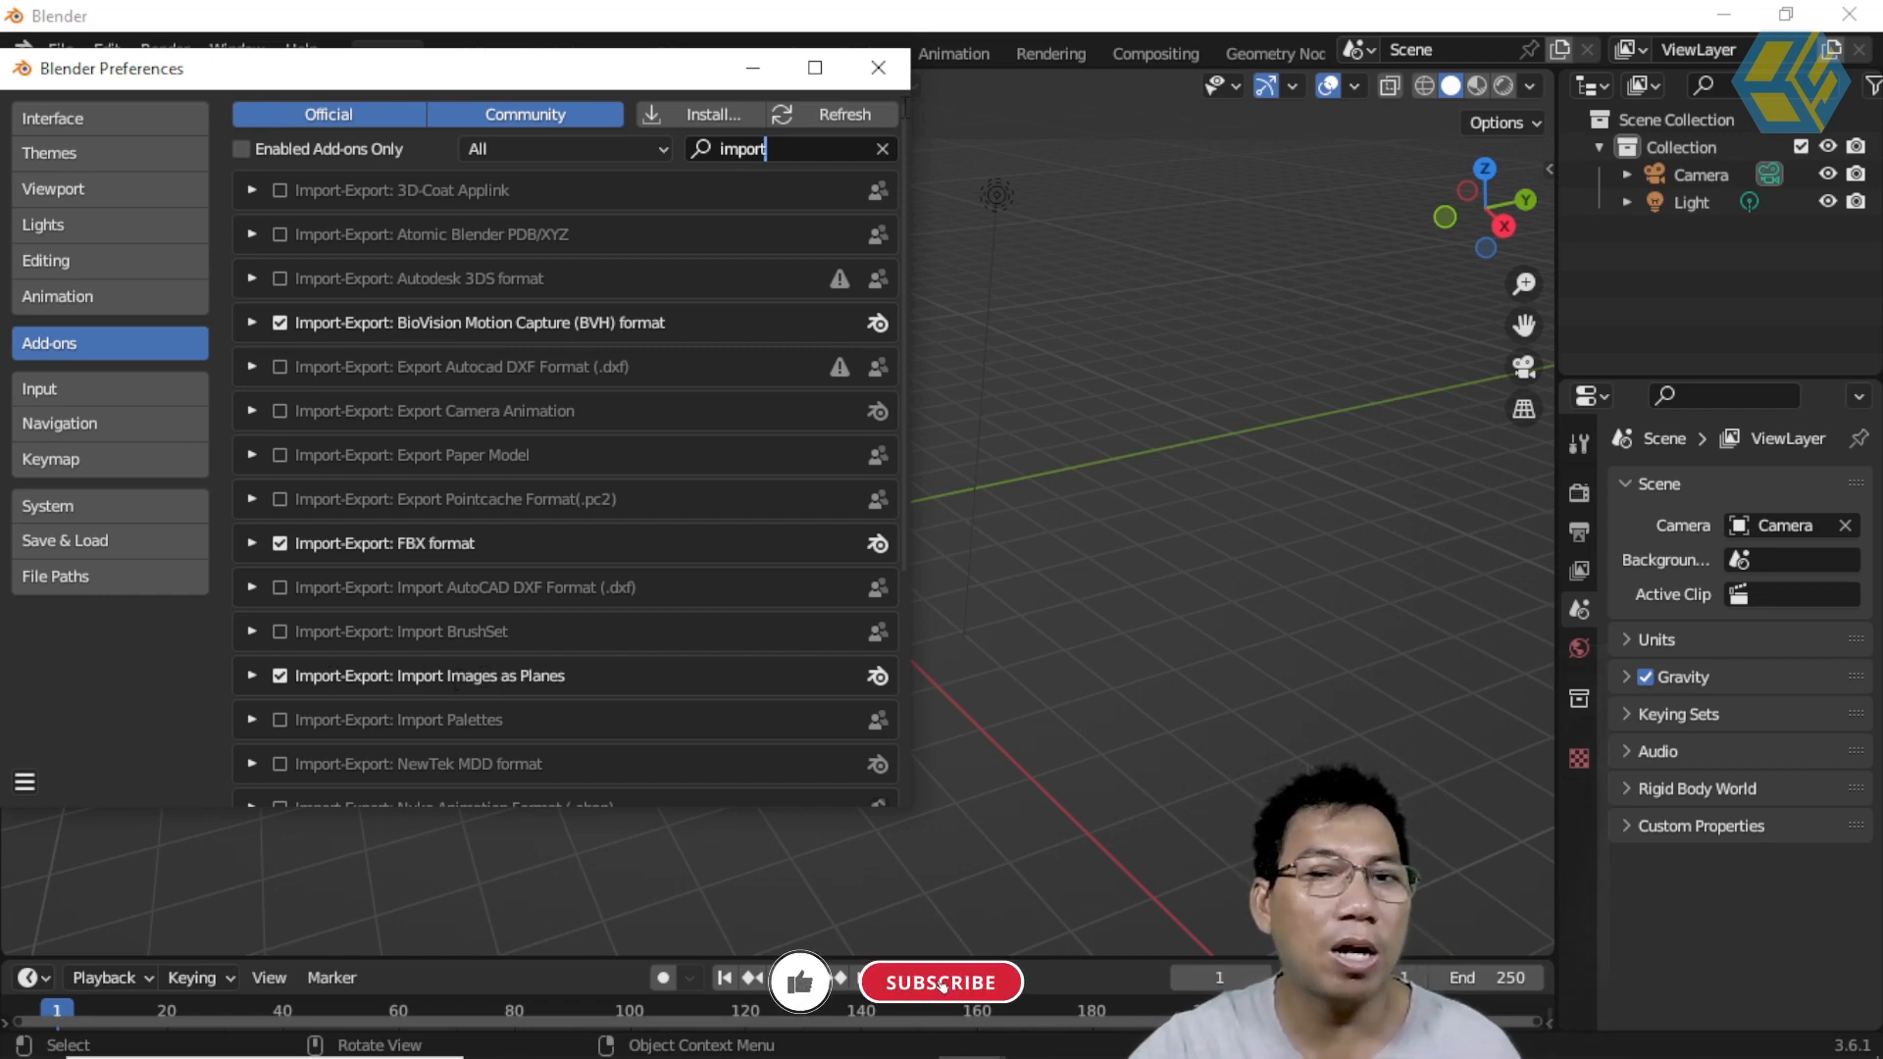
left_click(882, 148)
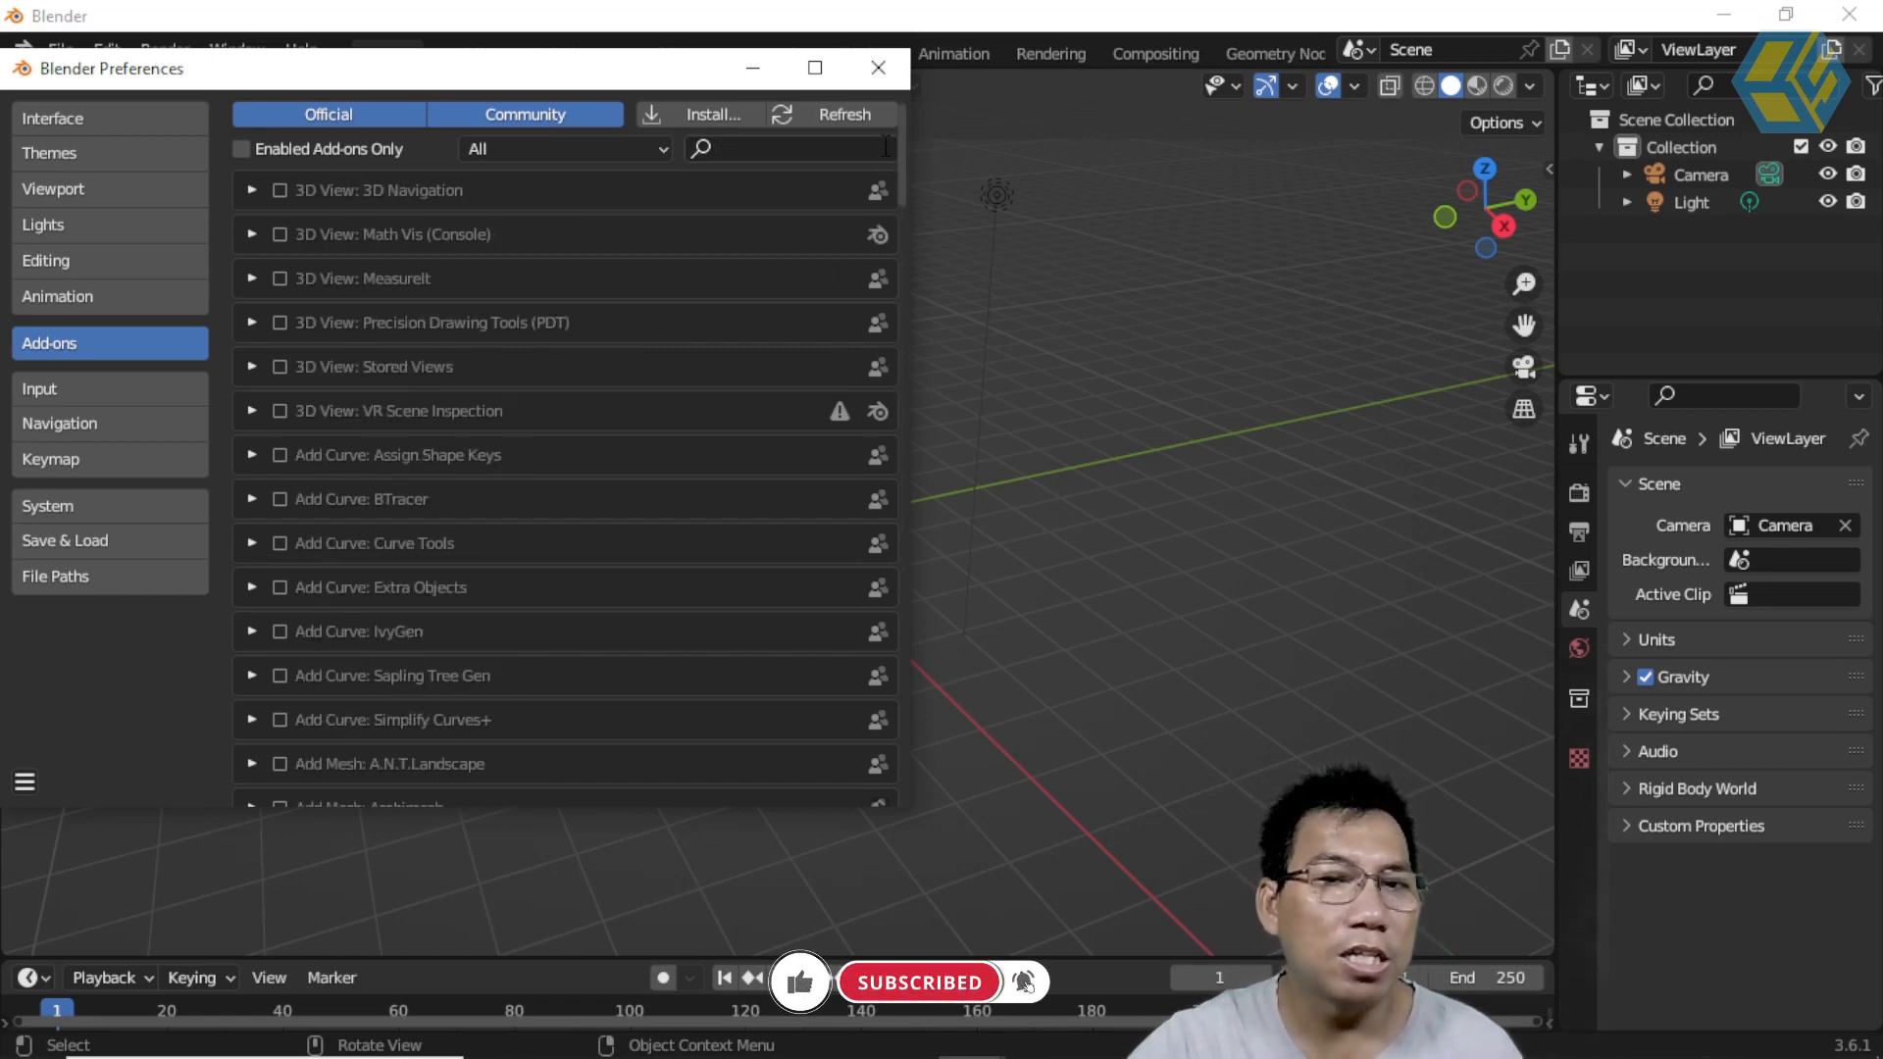
left_click(878, 67)
Step: Import Deopotato.png from the "snaks chips bag Blender" folder as an image plane, keeping the default import settings
left_click(76, 57)
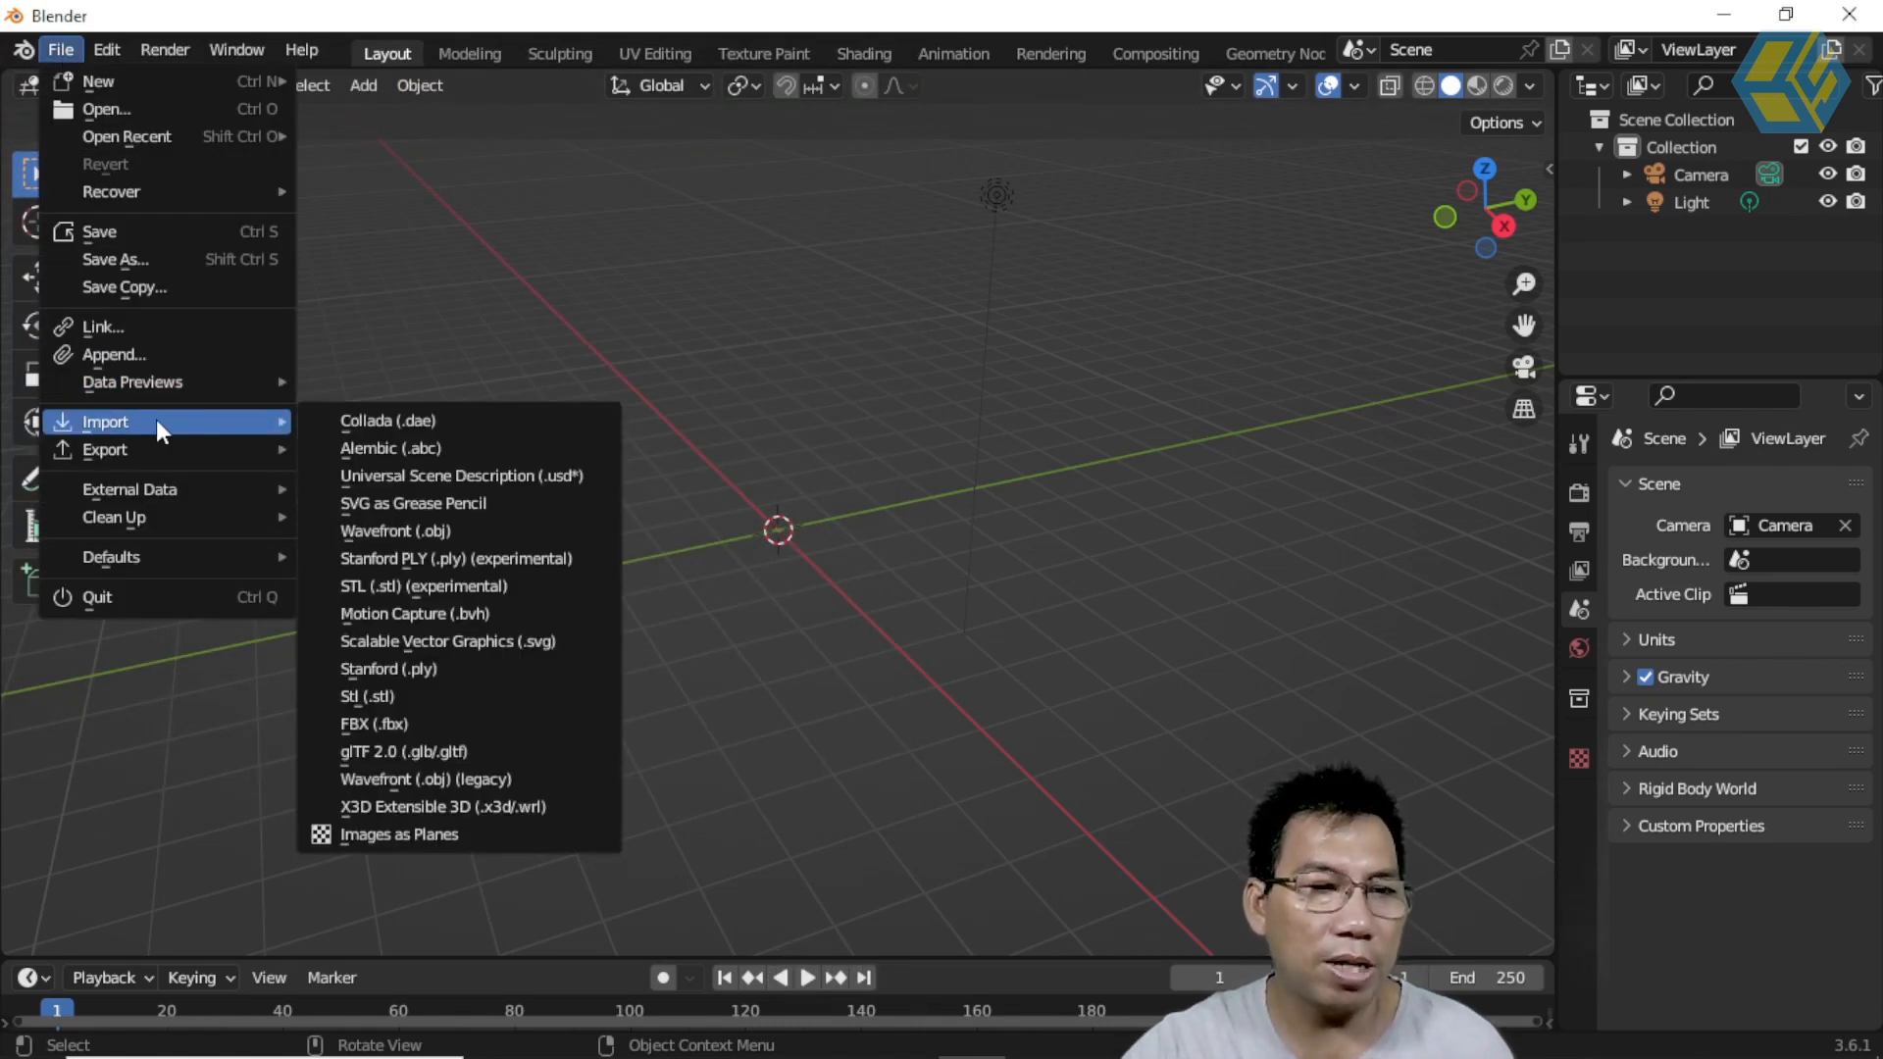
left_click(434, 830)
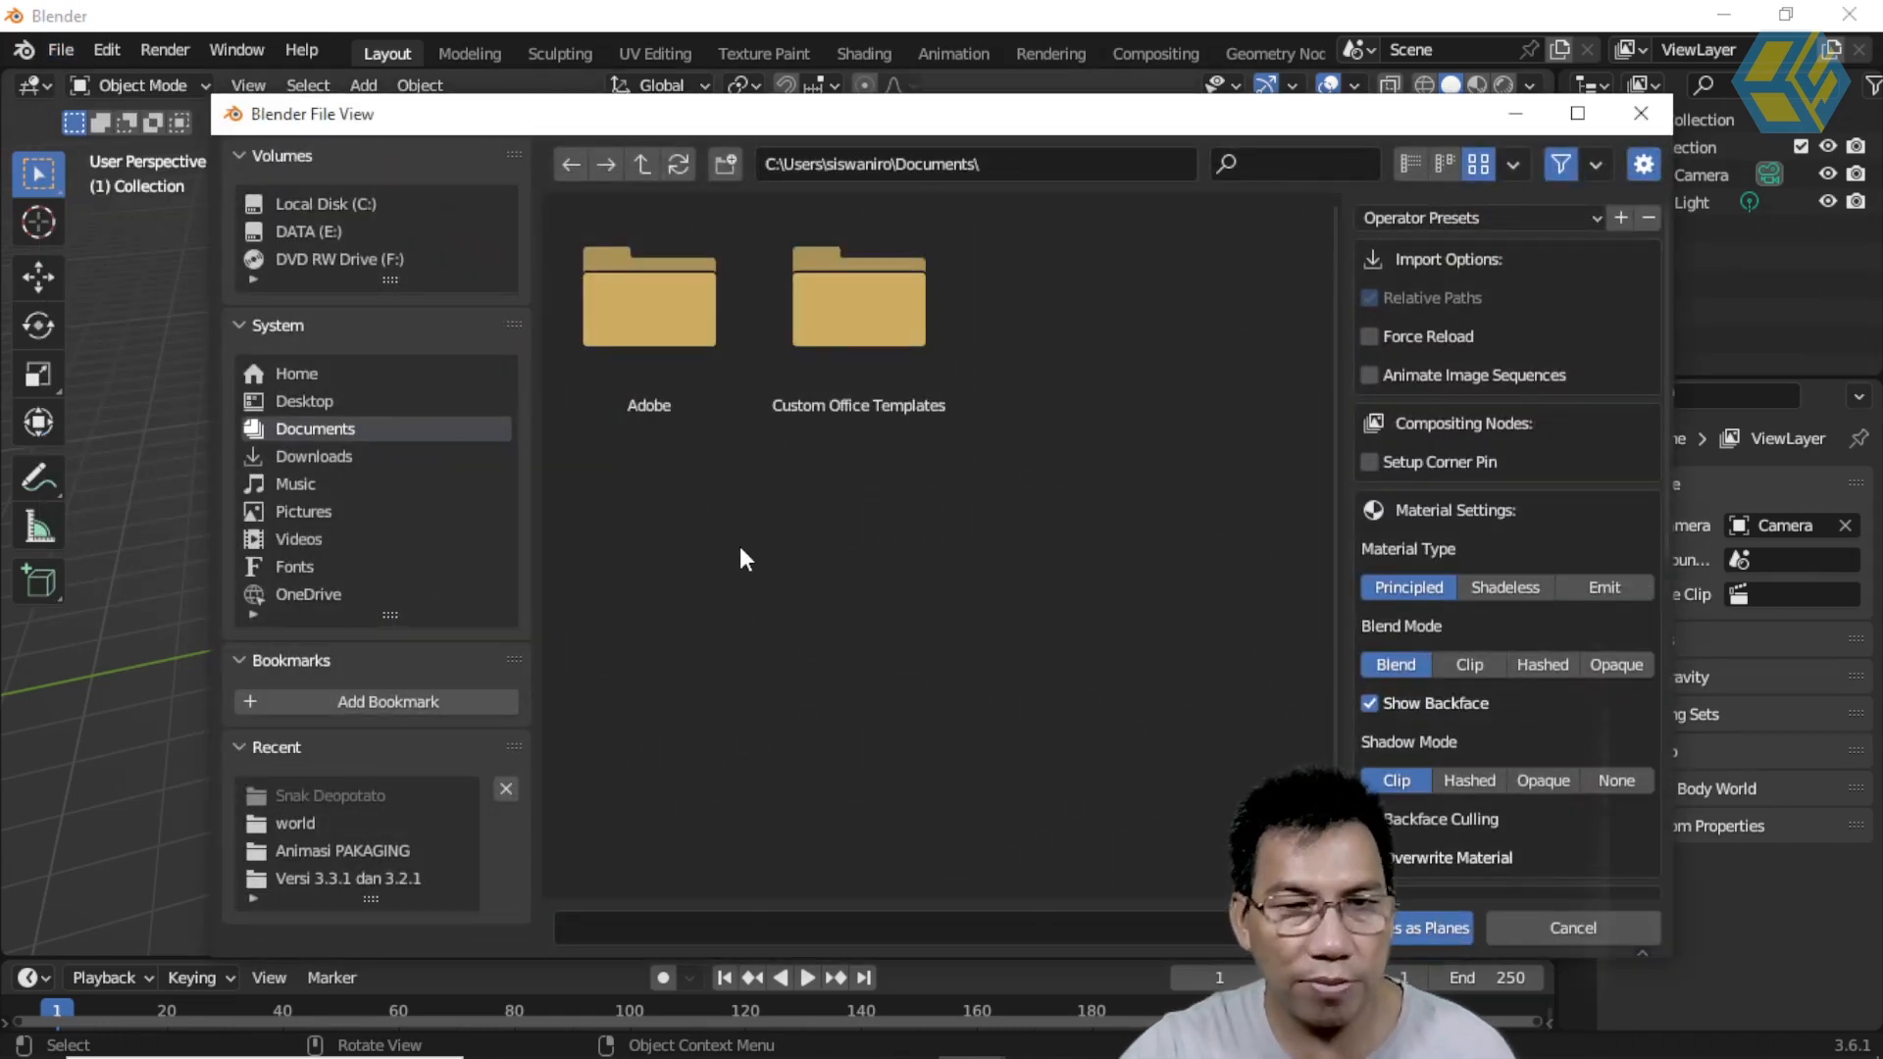
left_click(308, 230)
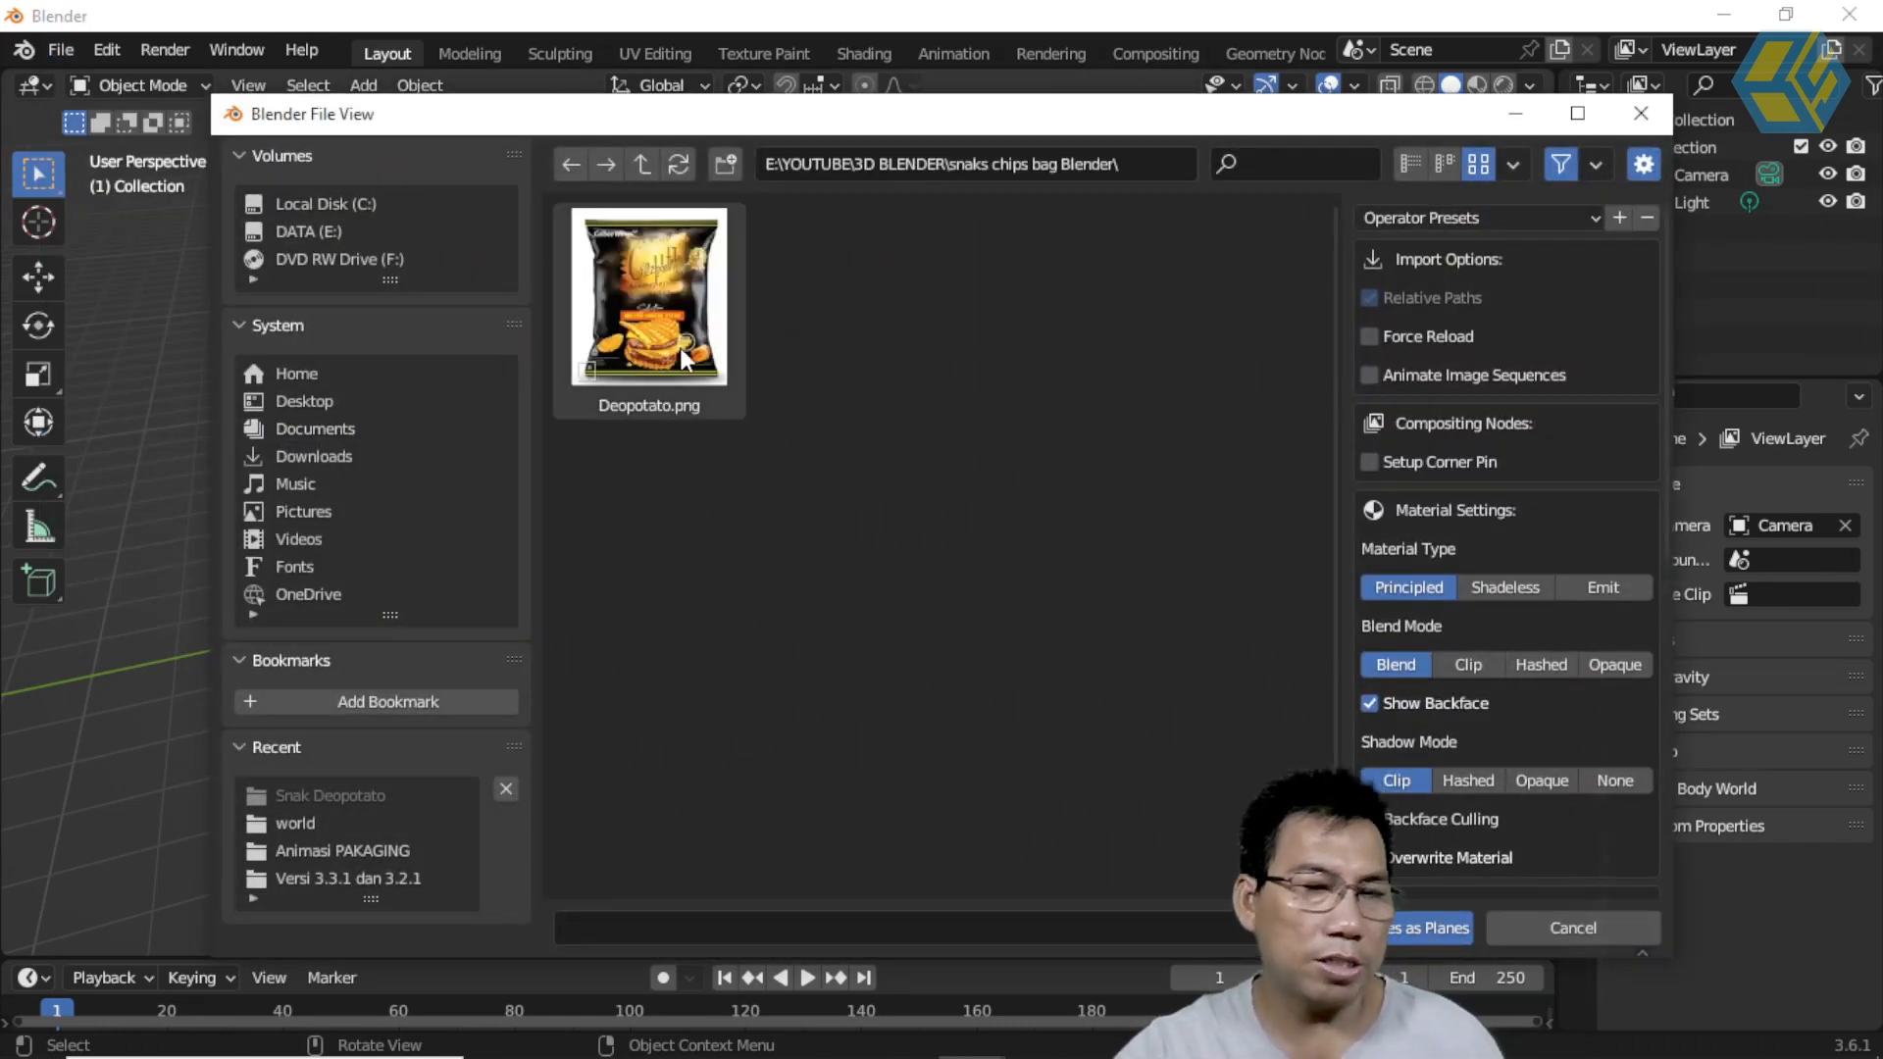
left_click(632, 316)
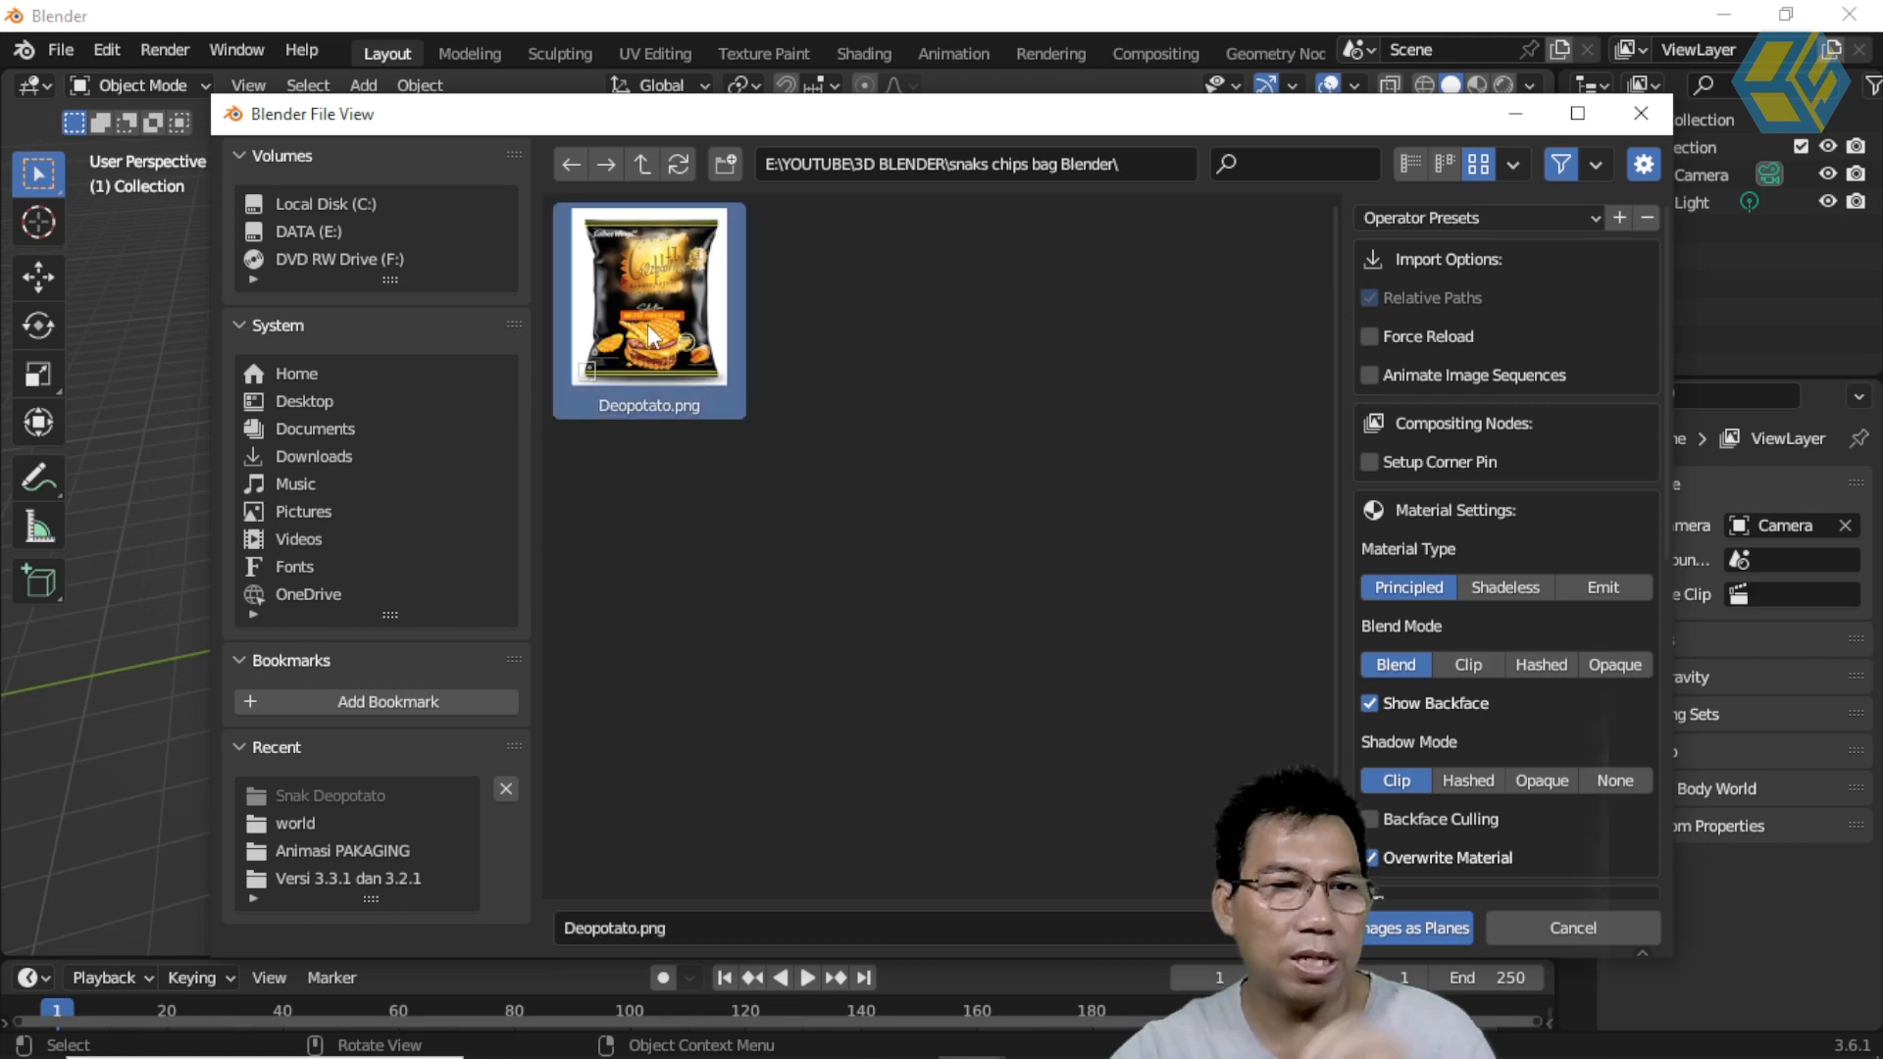
left_click(1440, 928)
Step: Face the Deopotato image plane in Right Orthographic view and set the solid viewport shading colour to Texture
middle_click_drag(808, 553, 745, 455)
scroll(751, 461, "up", 4)
scroll(775, 479, "down", 8)
scroll(800, 502, "down", 4)
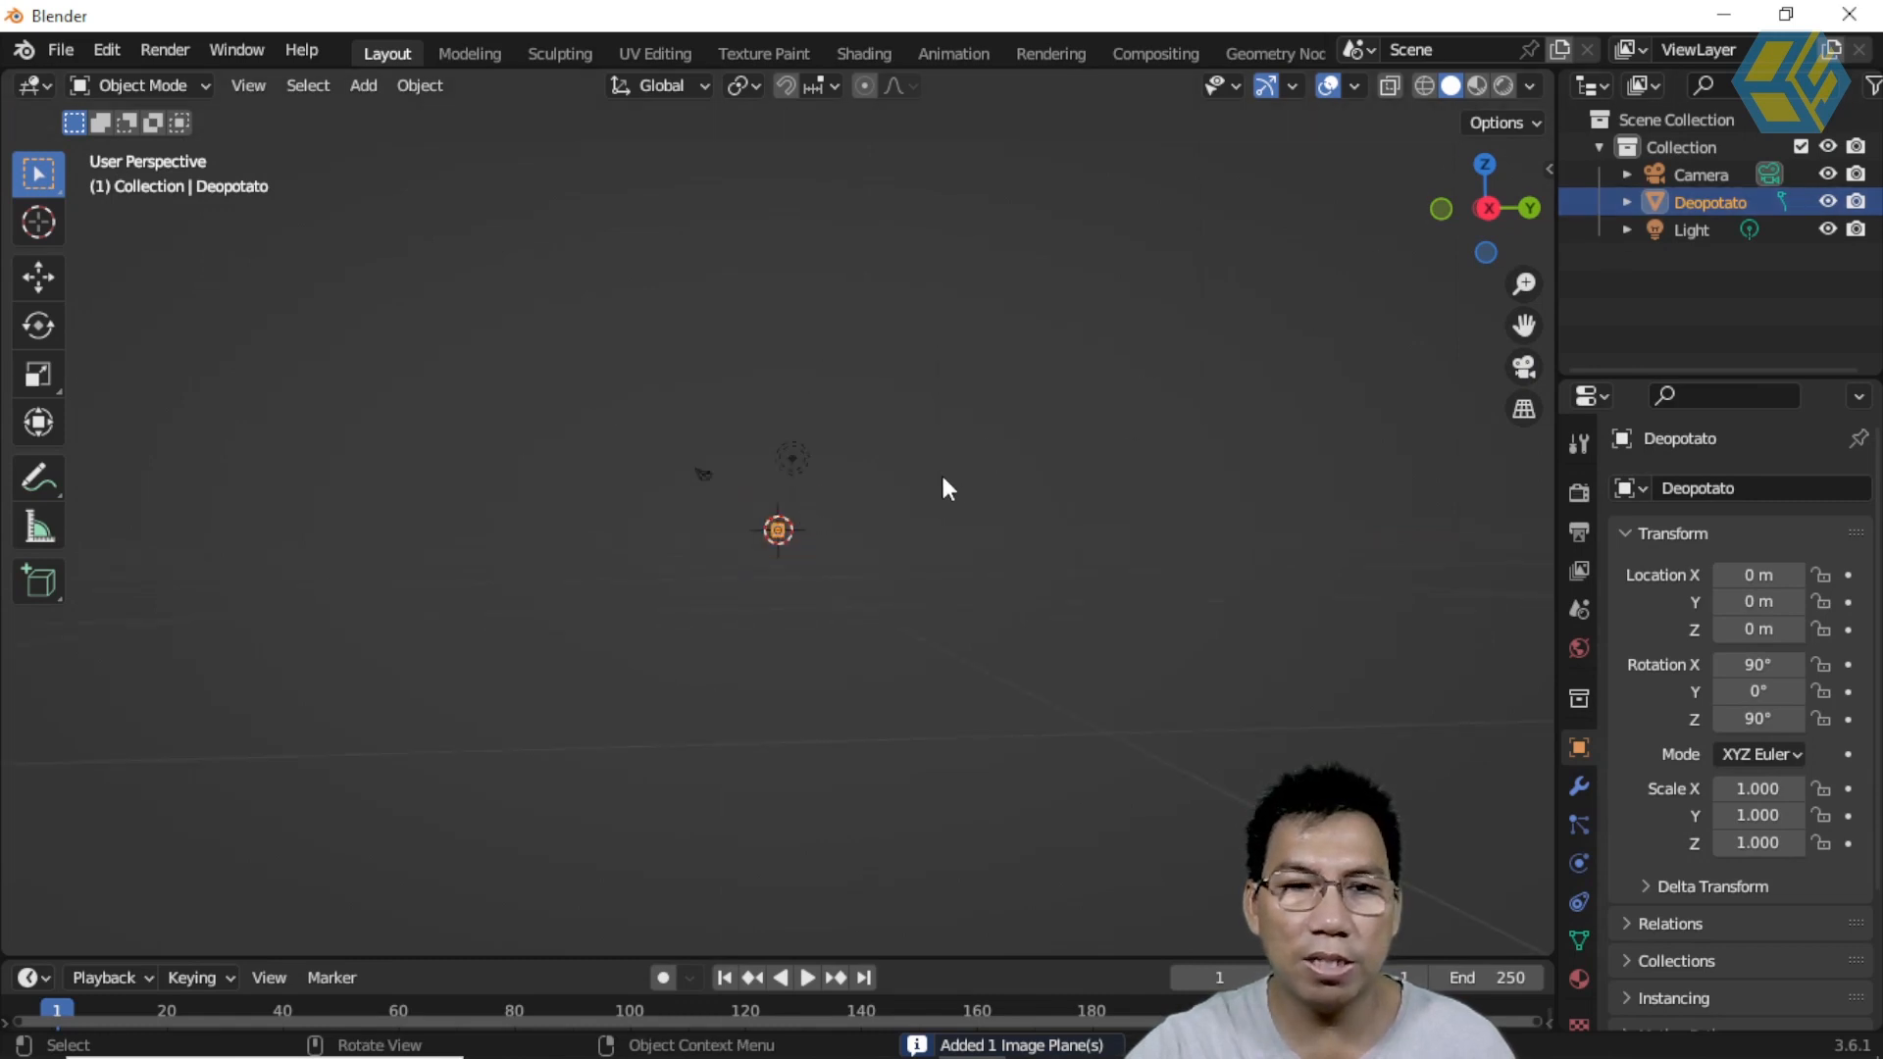
scroll(924, 492, "up", 5)
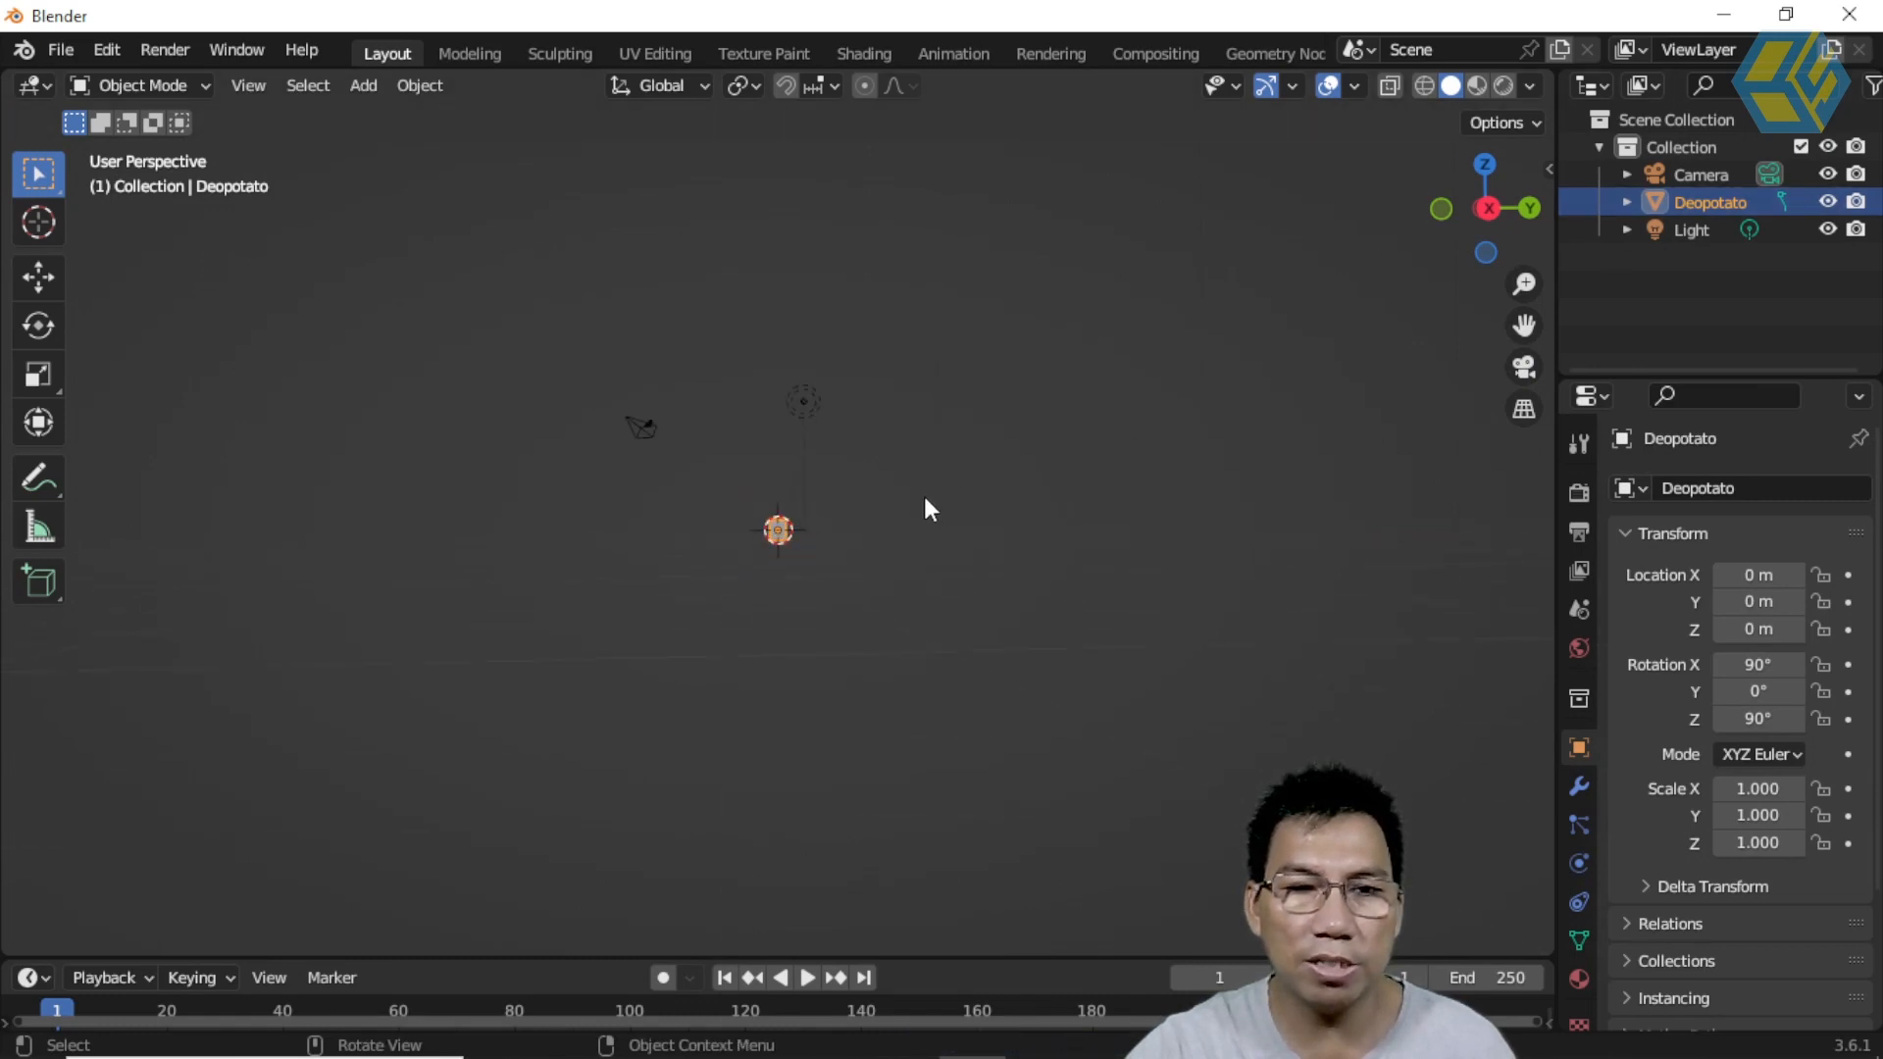
left_click(1483, 214)
scroll(820, 512, "up", 8)
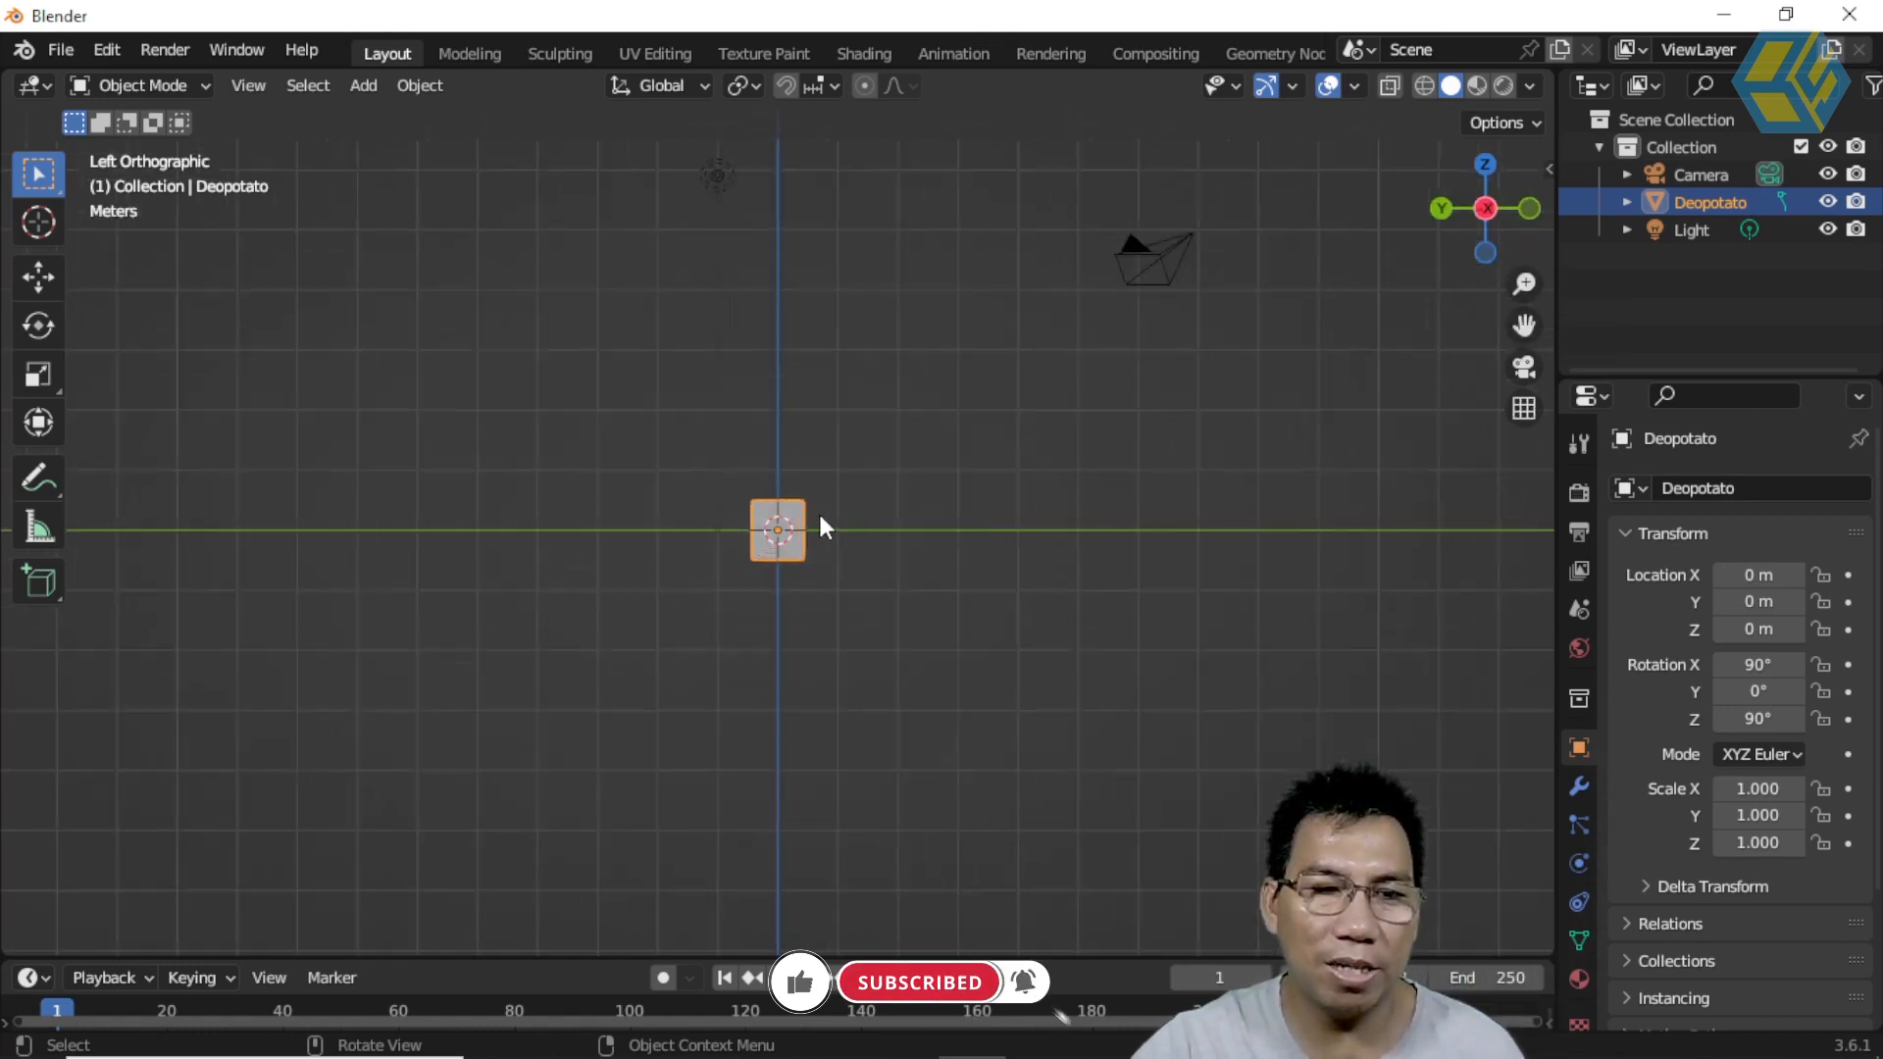
left_click(1486, 208)
scroll(940, 479, "down", 6)
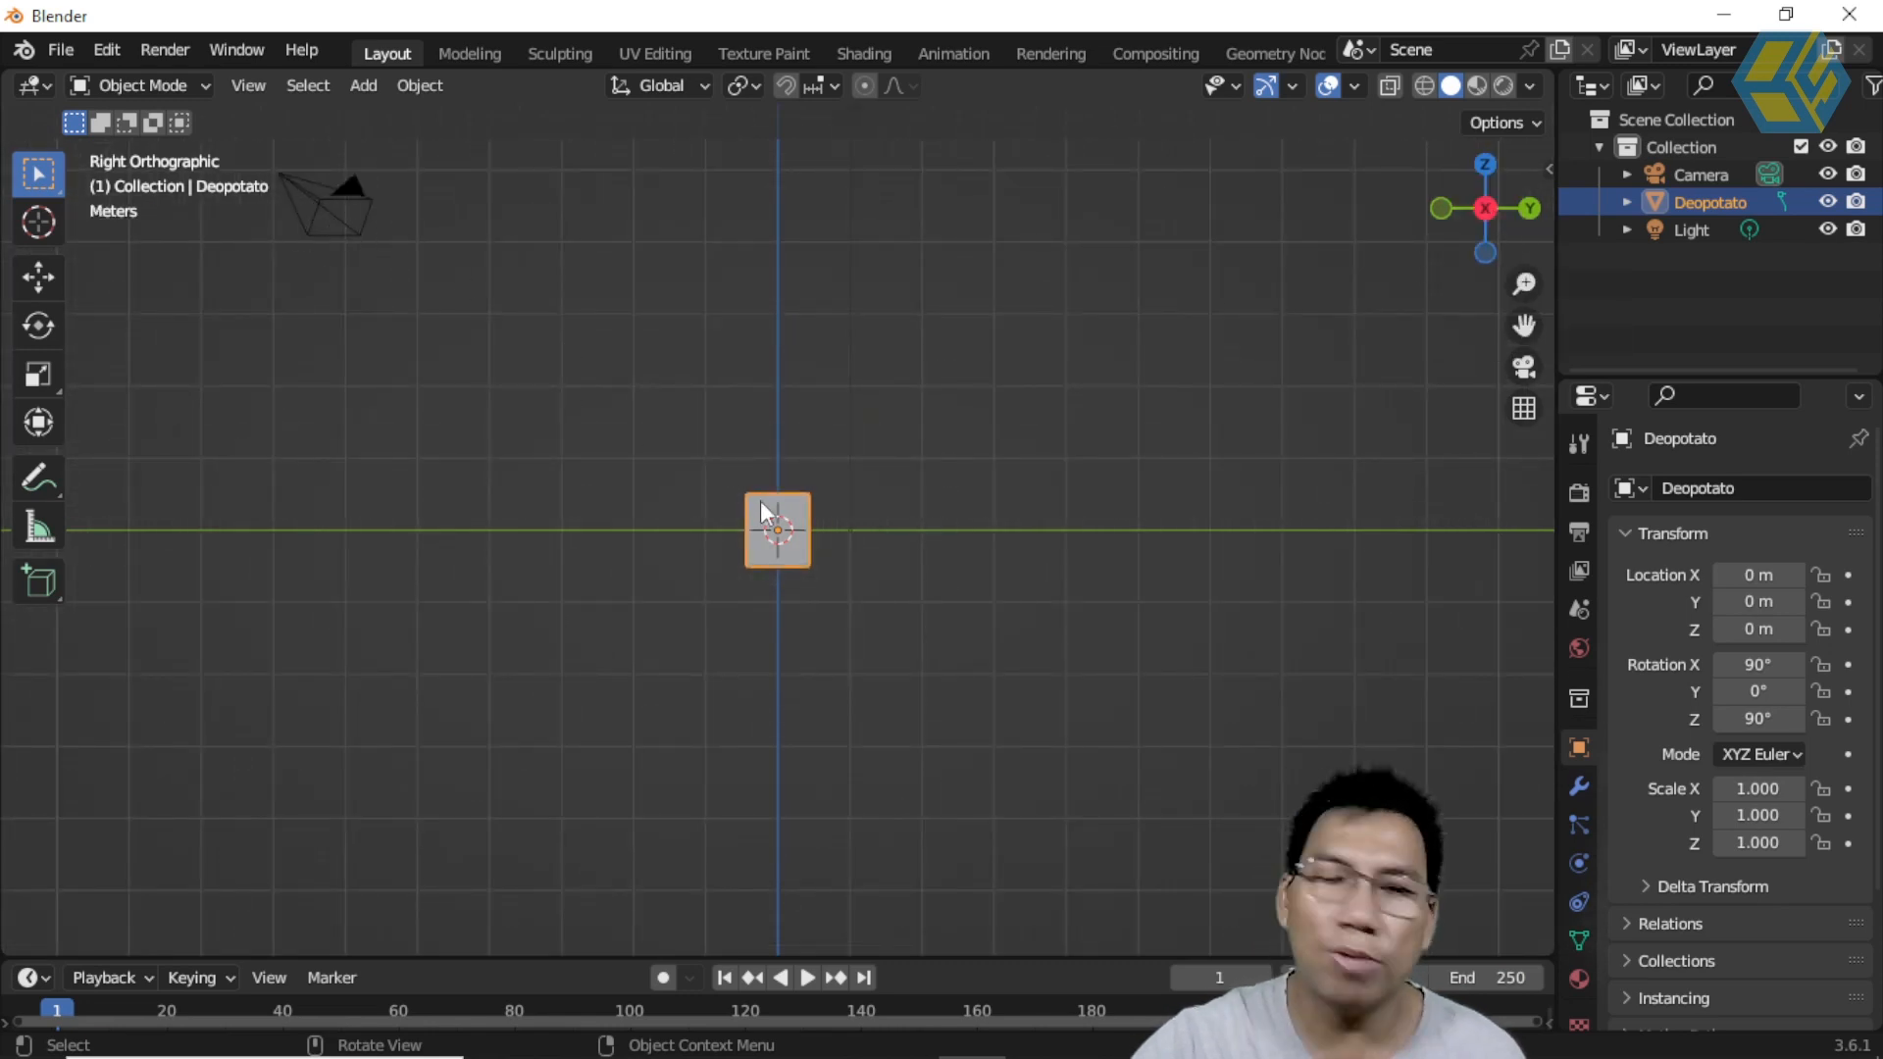
scroll(747, 508, "up", 8)
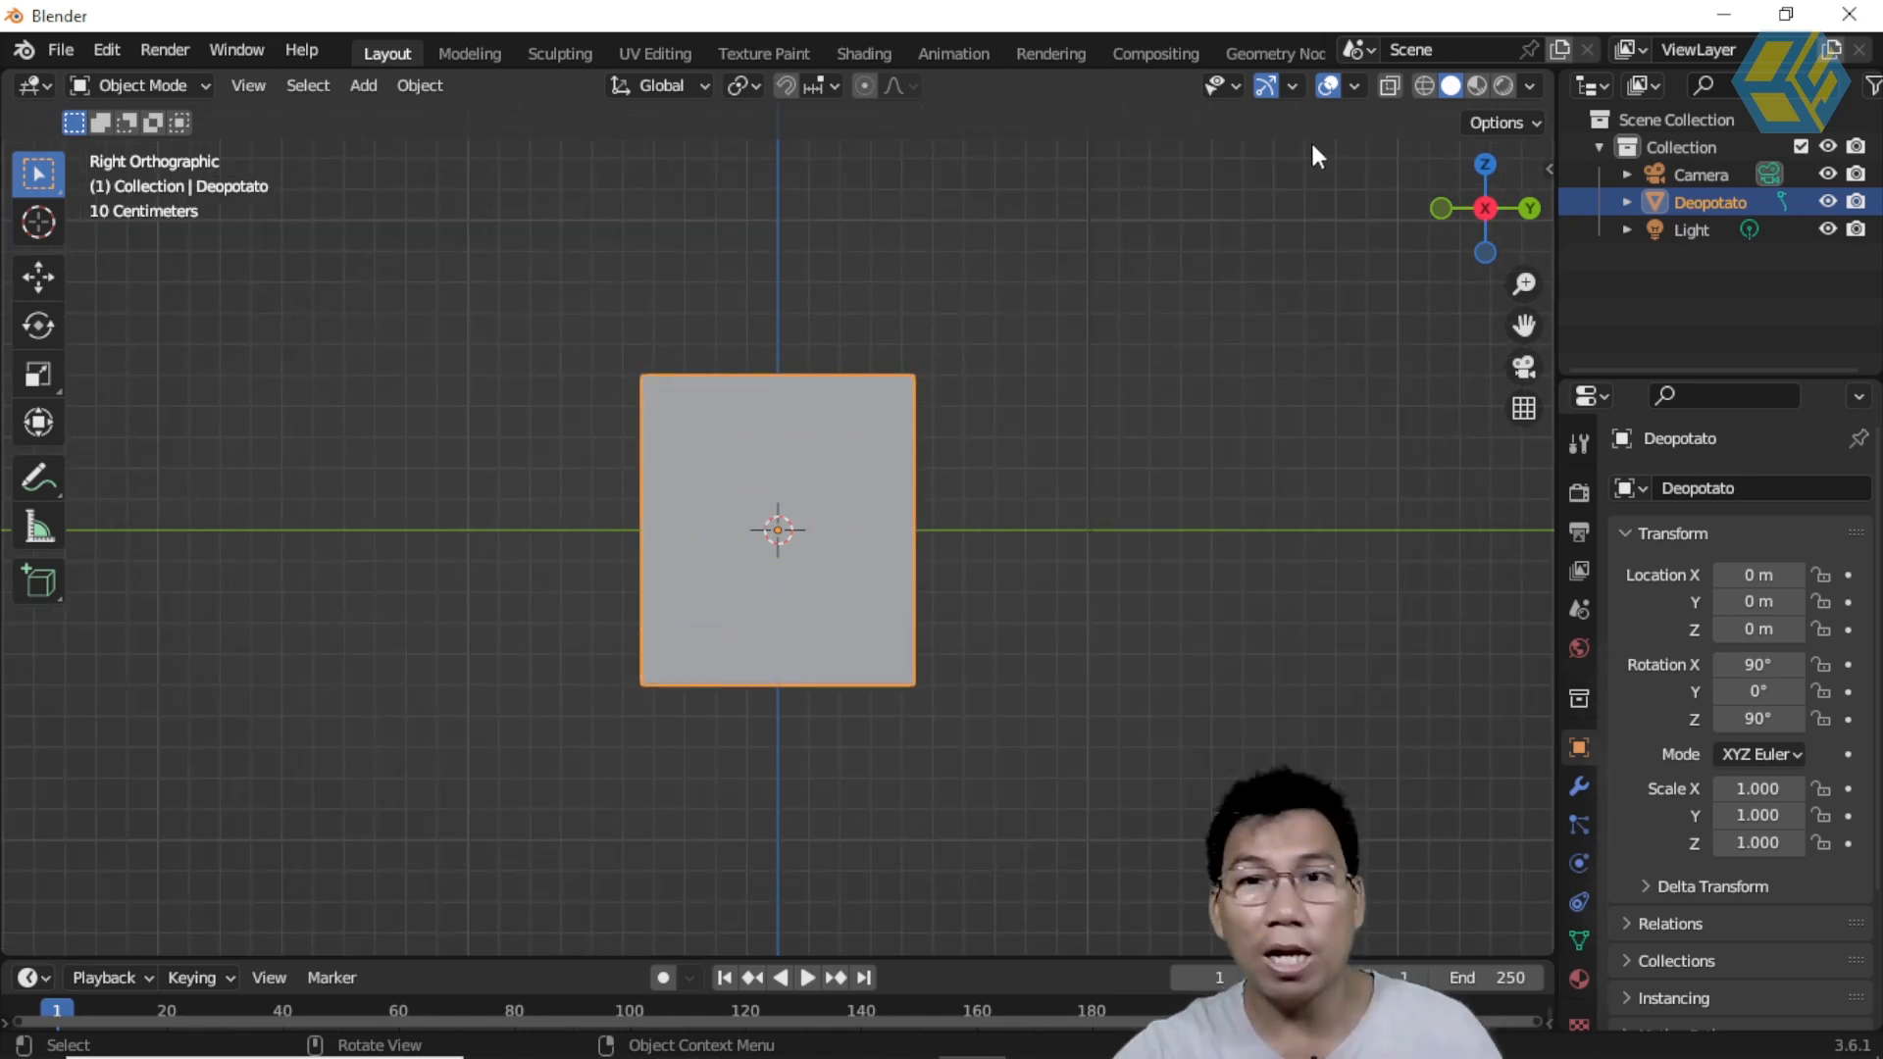
left_click(1530, 85)
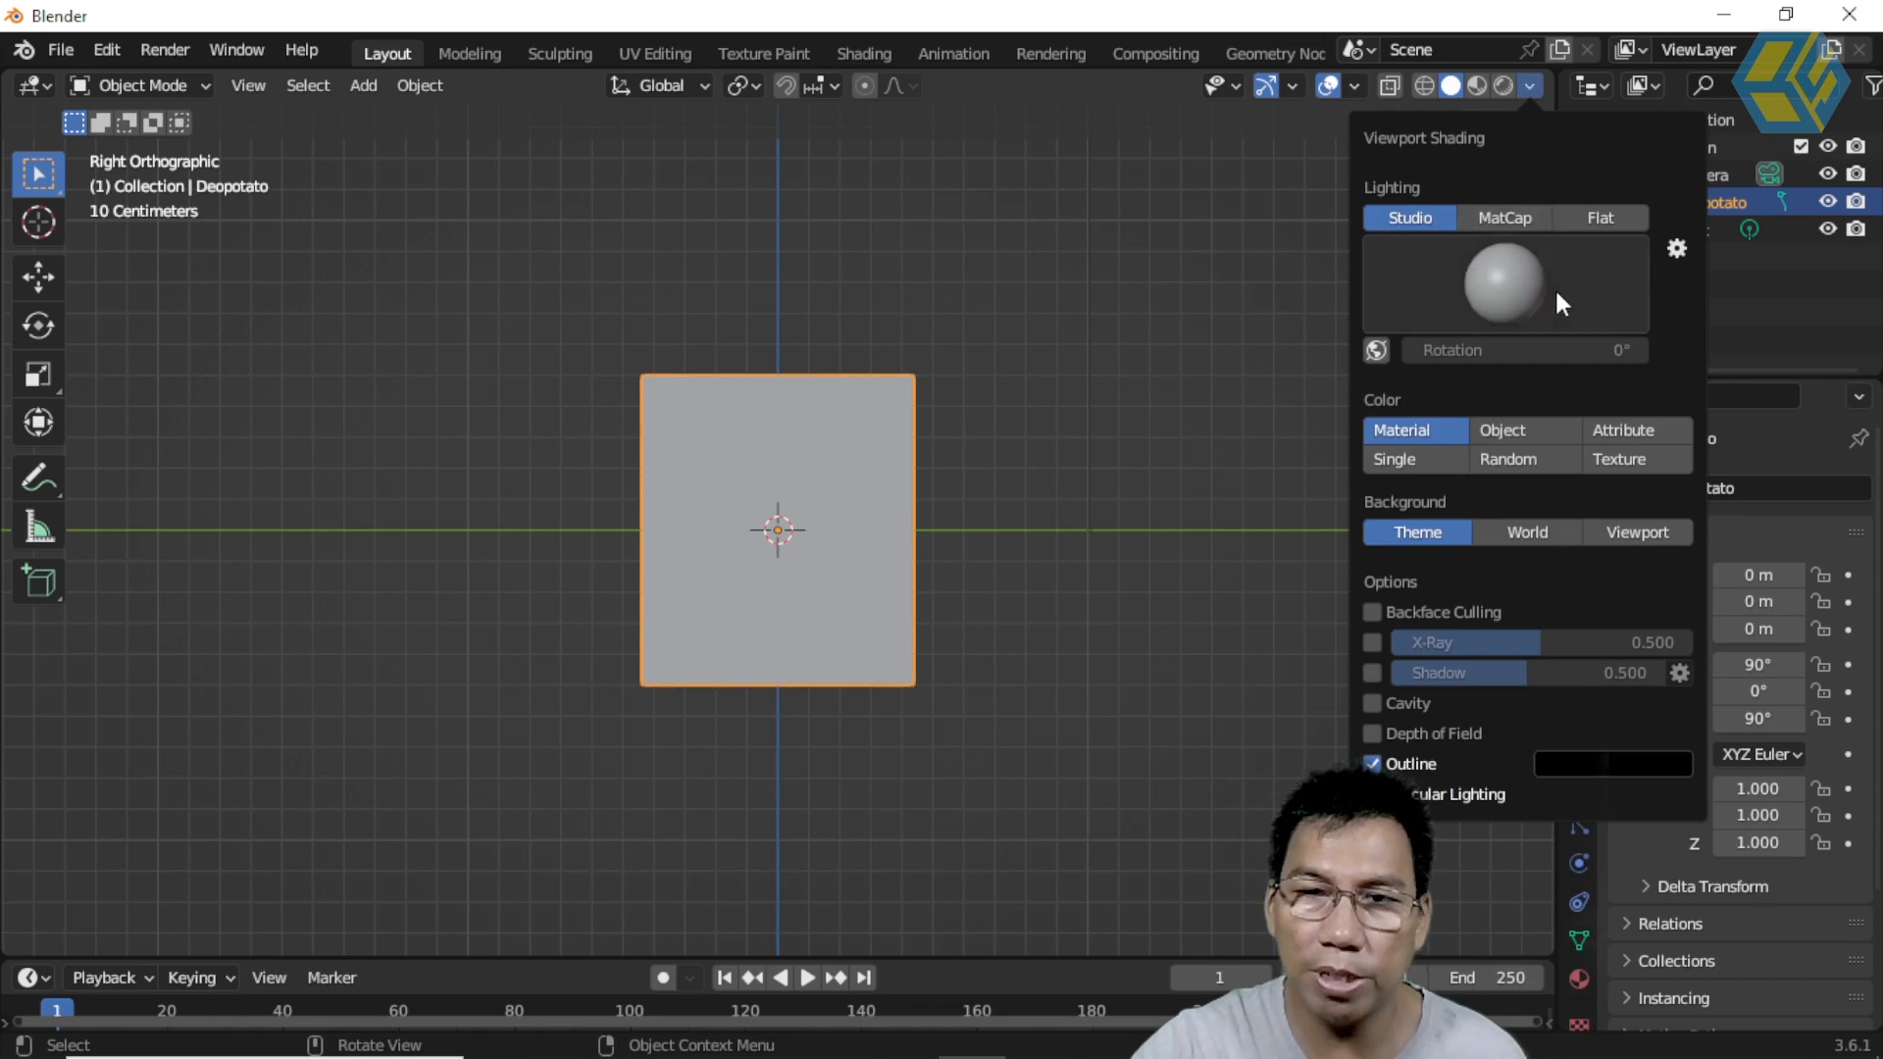
left_click(1624, 457)
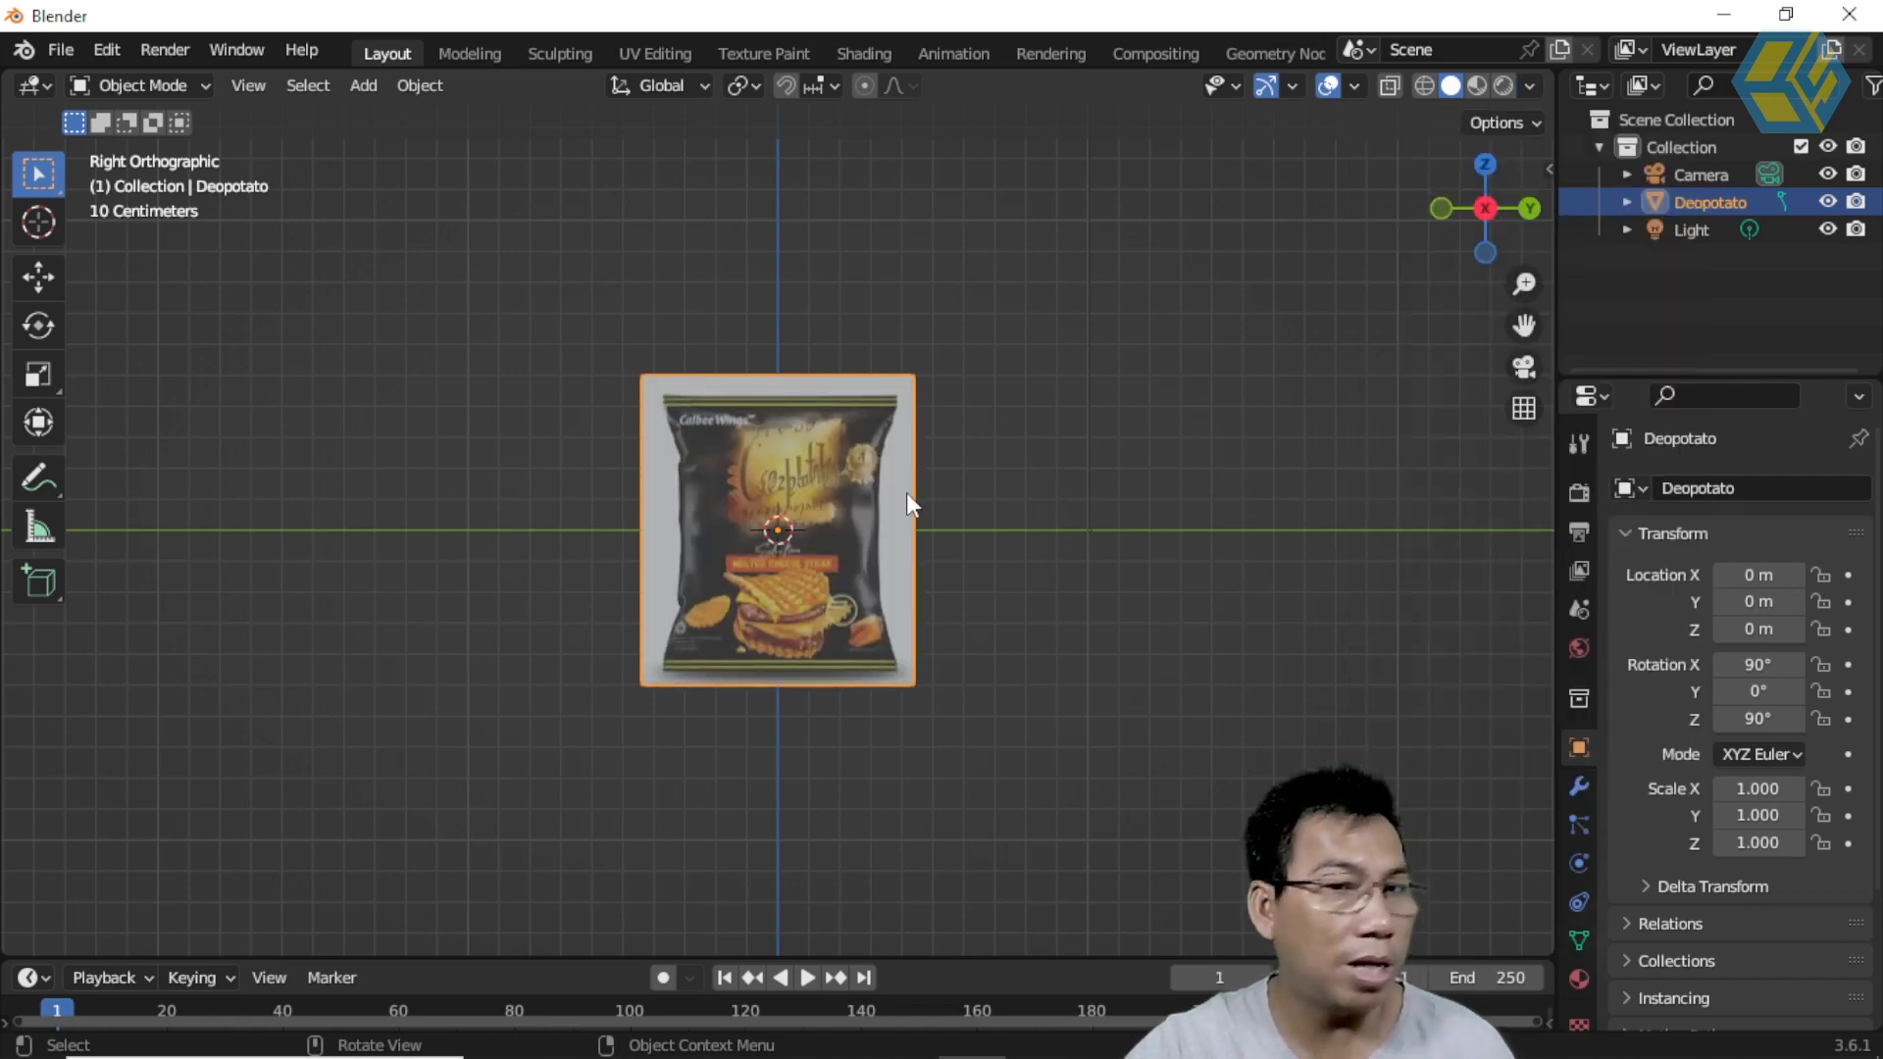
scroll(913, 495, "up", 4)
left_click(1189, 391)
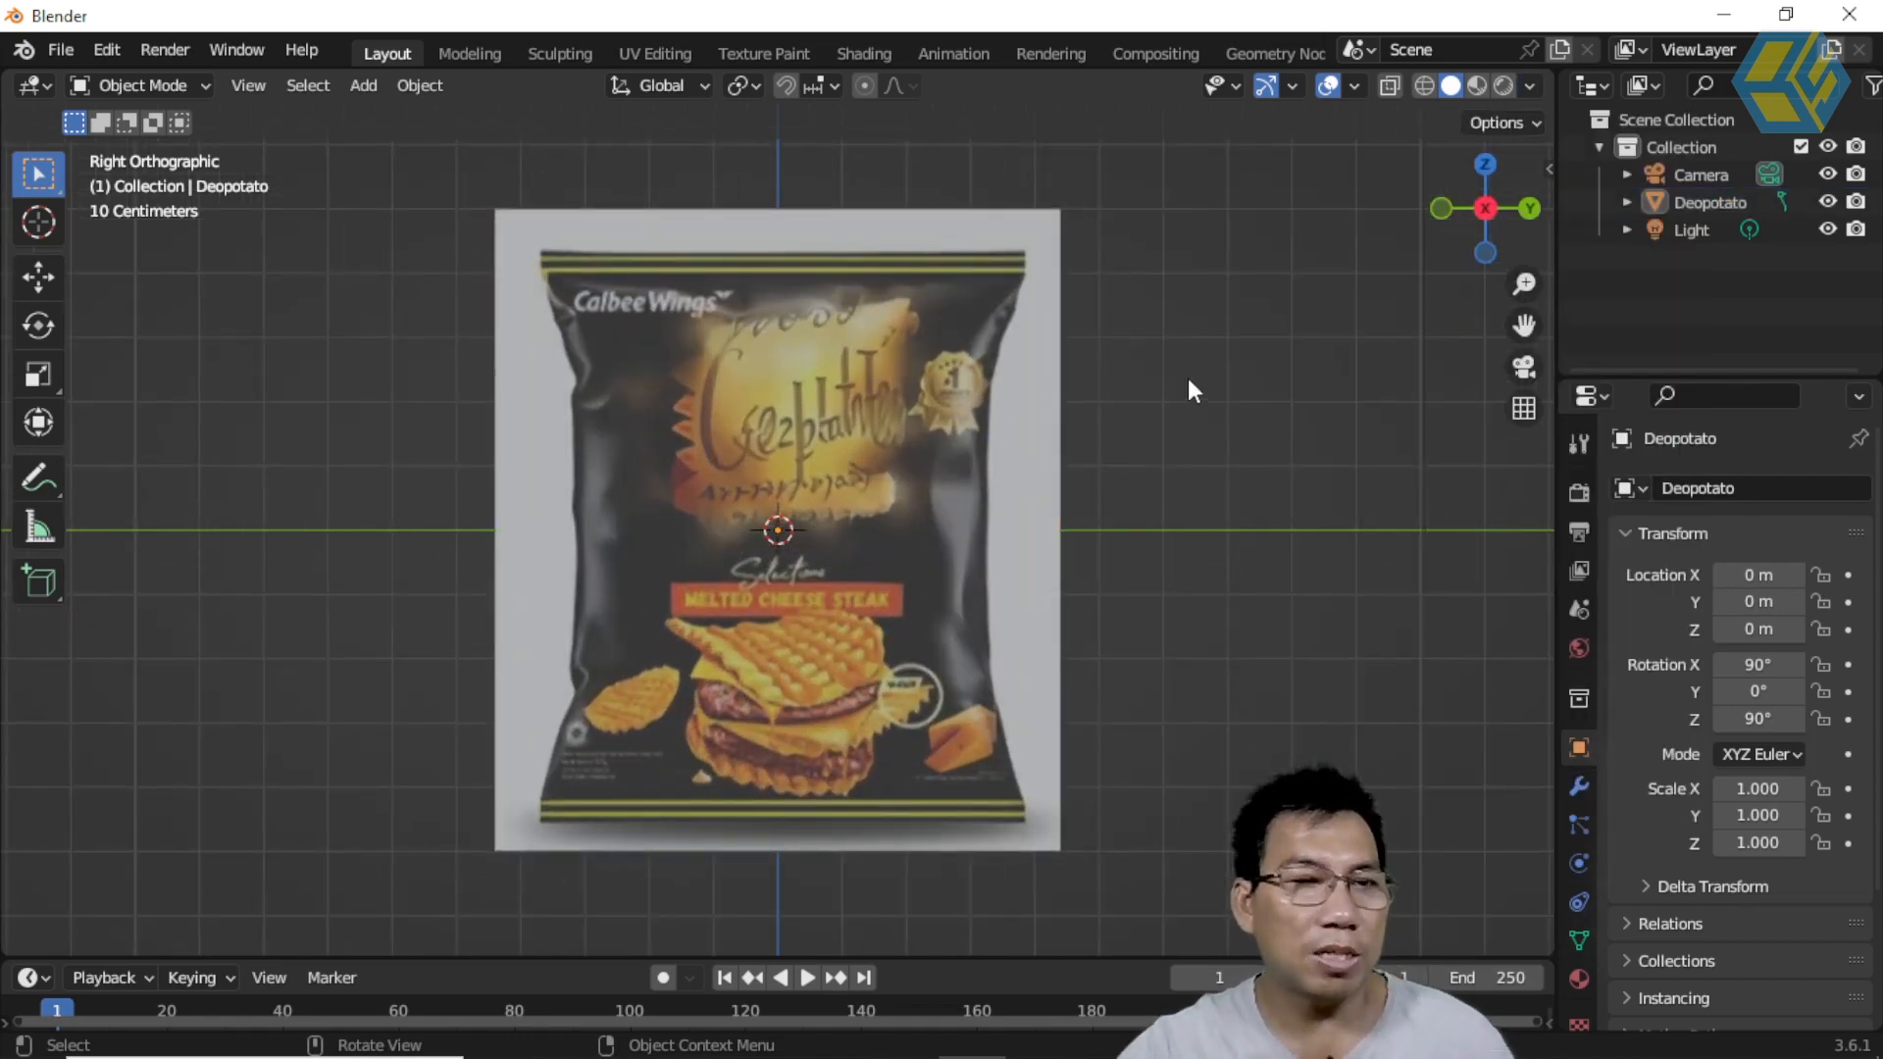
Step: Add a mesh plane at the 3D cursor in the scene's origin
left_click(363, 85)
mouse_move(390, 104)
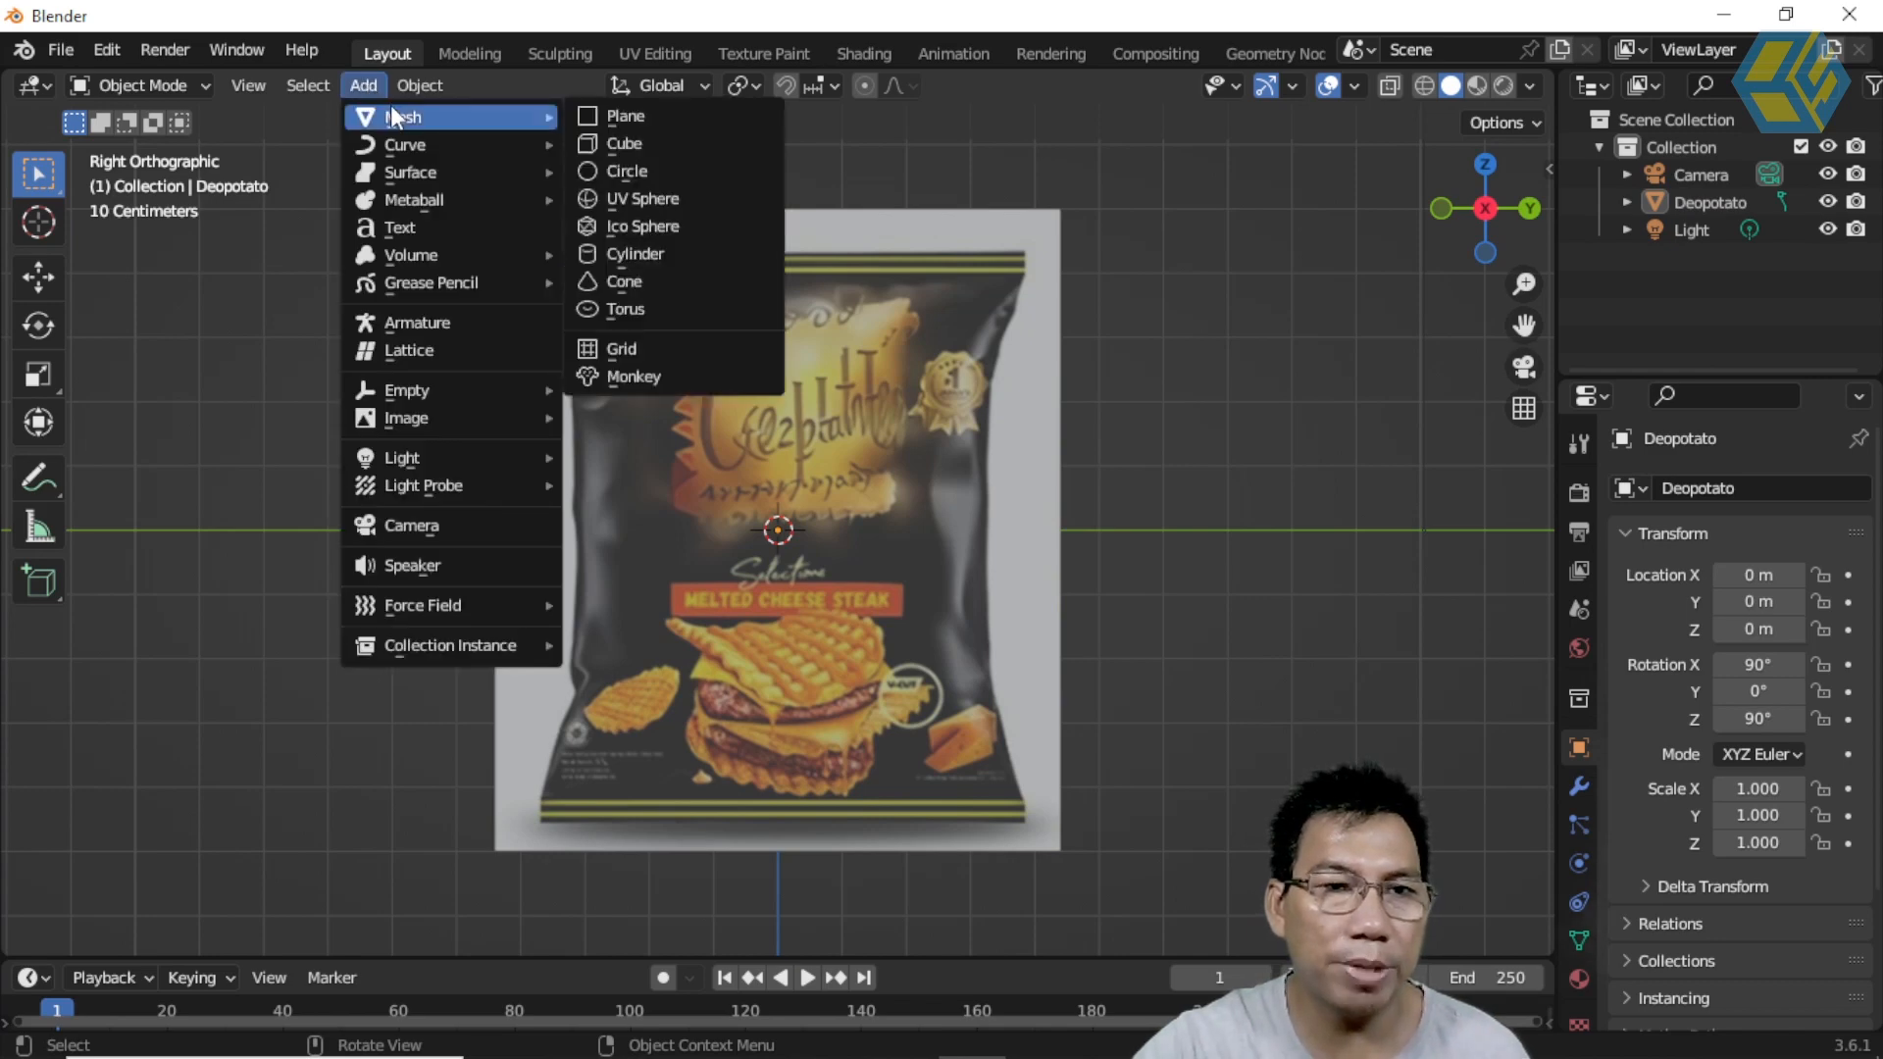
left_click(600, 115)
Step: Rotate the new plane 90° about the Y axis so it stands parallel to the bag image
middle_click_drag(780, 469, 929, 571)
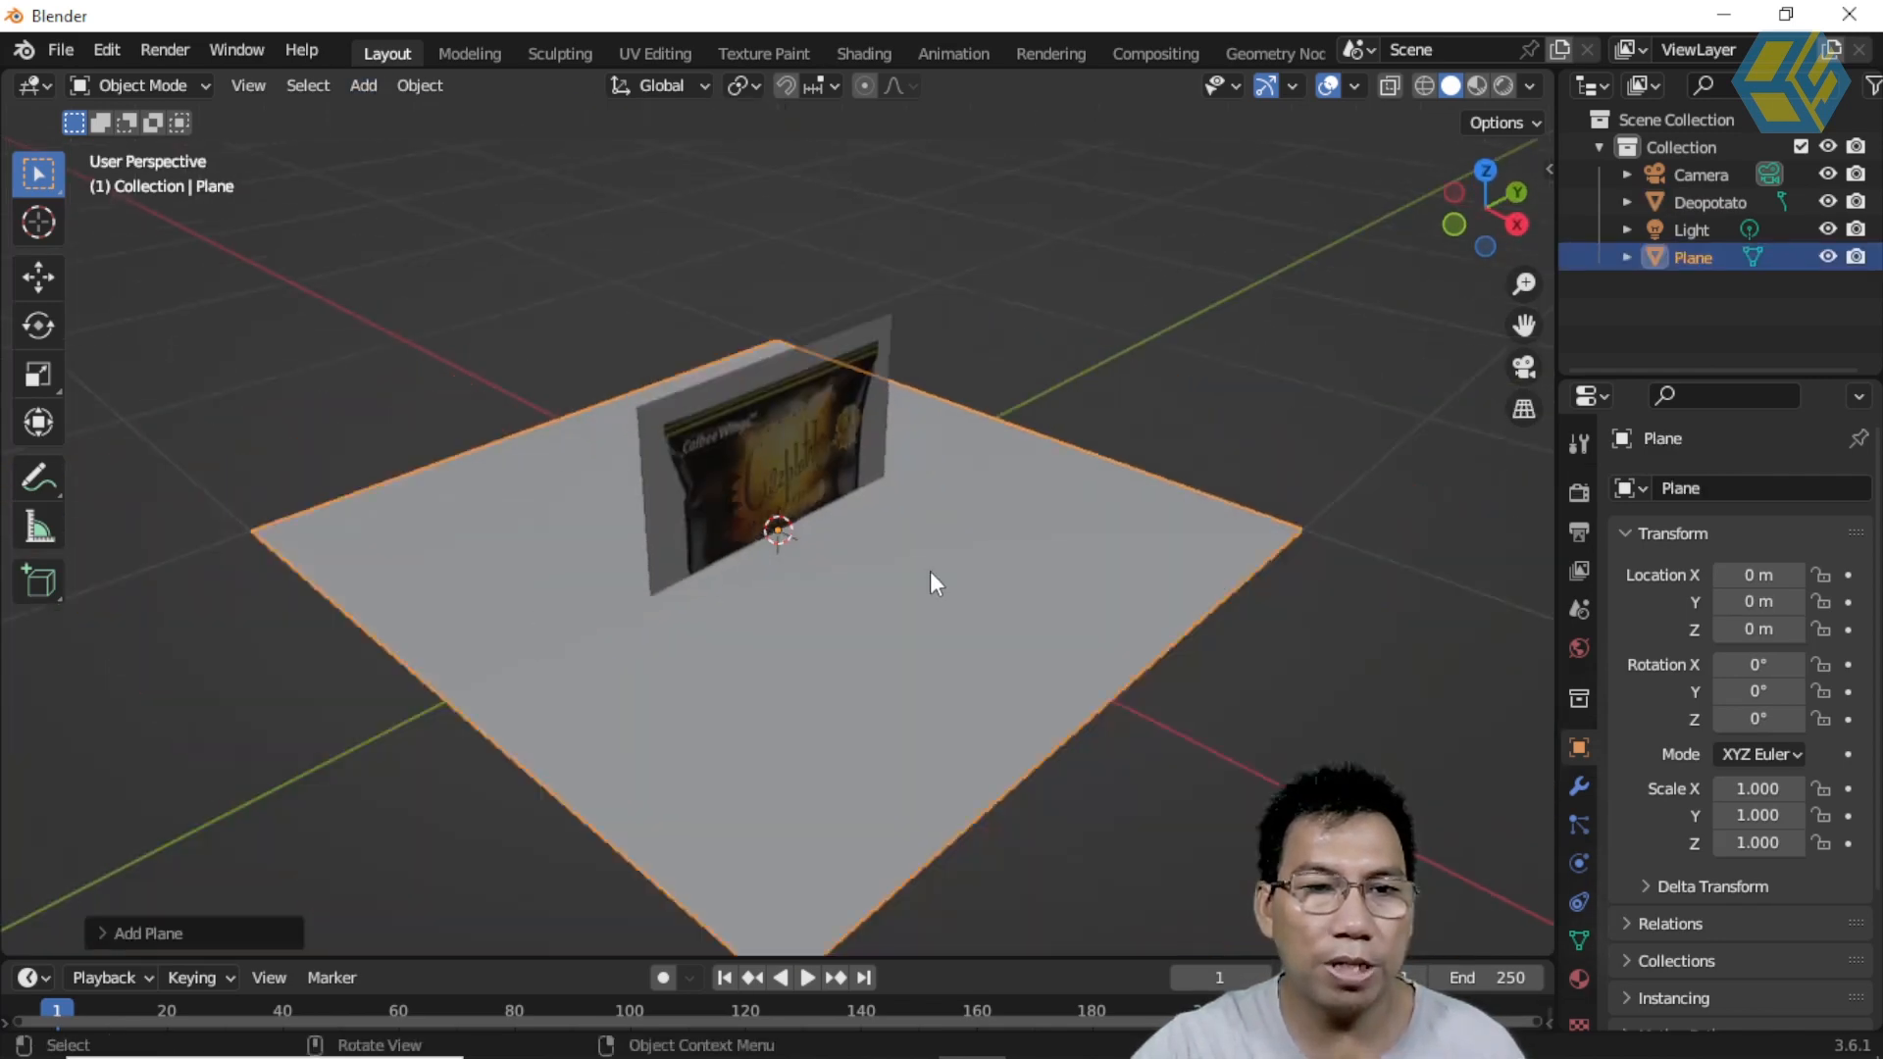
left_click(45, 324)
left_click_drag(819, 463, 873, 549)
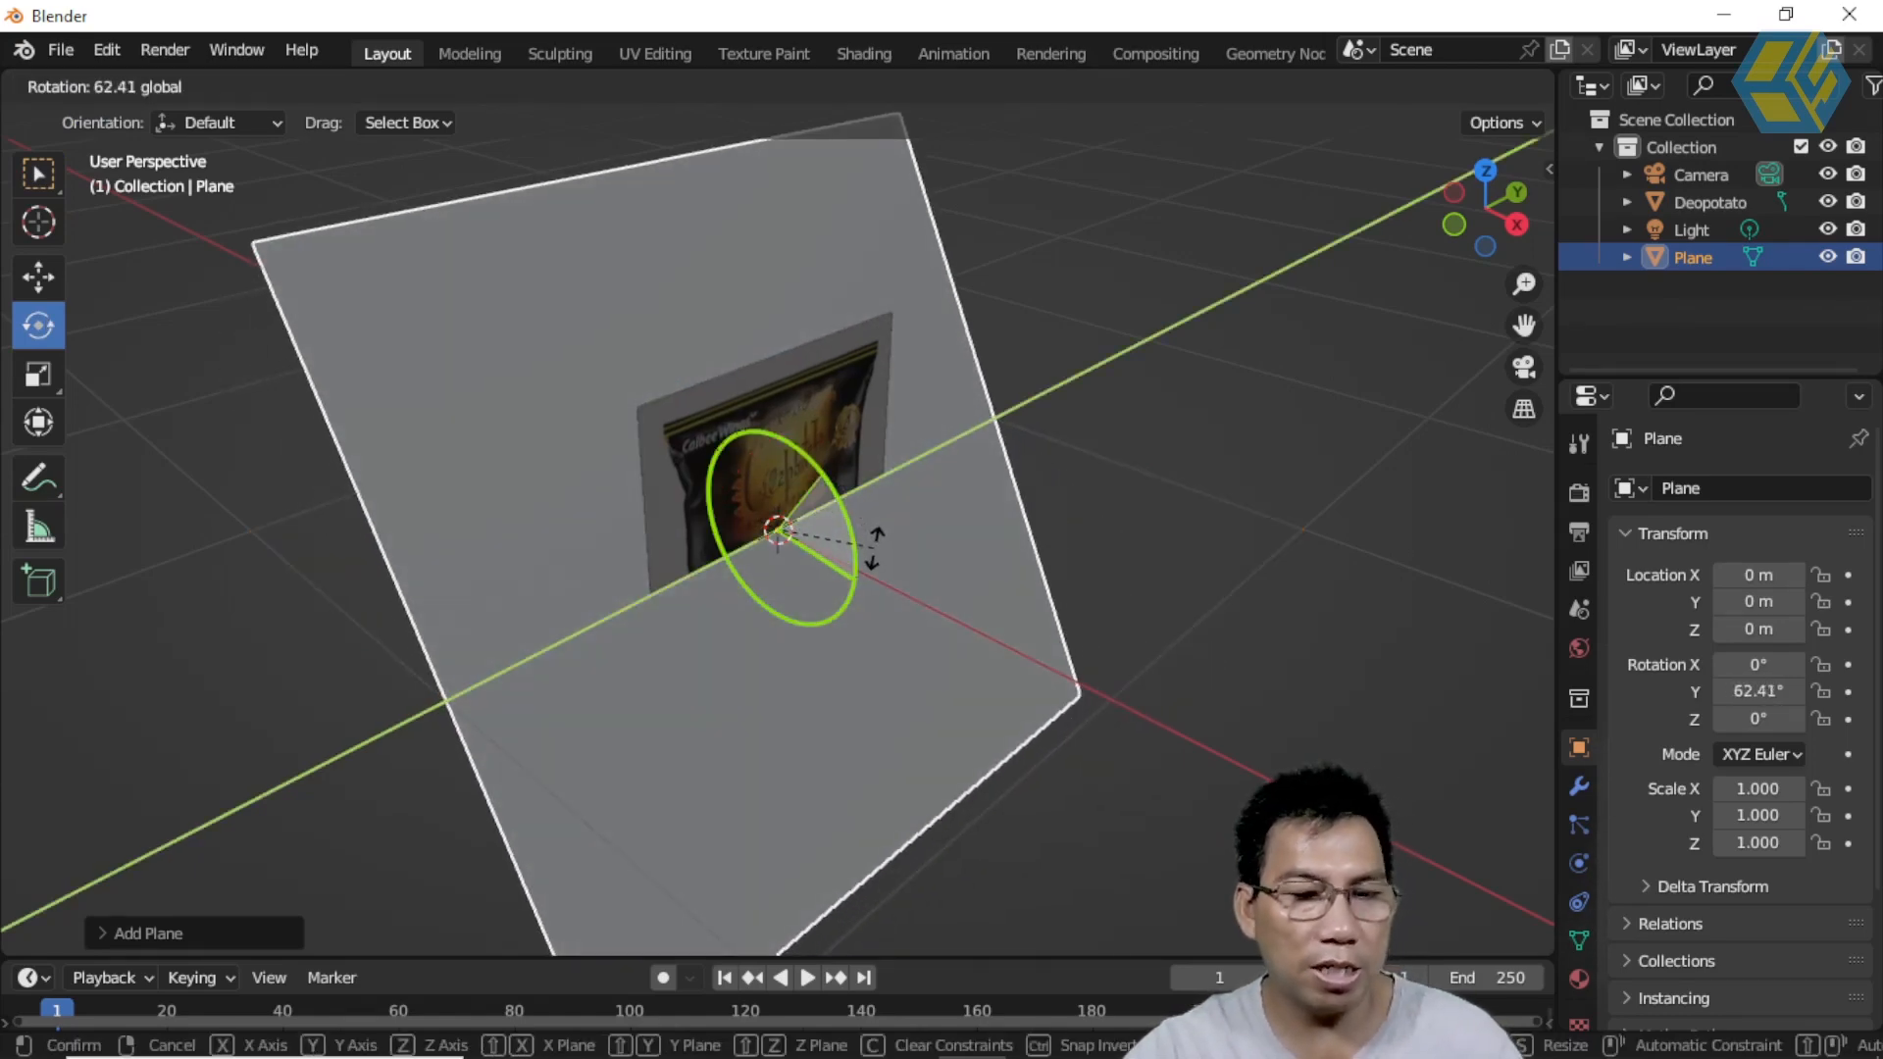
type("9")
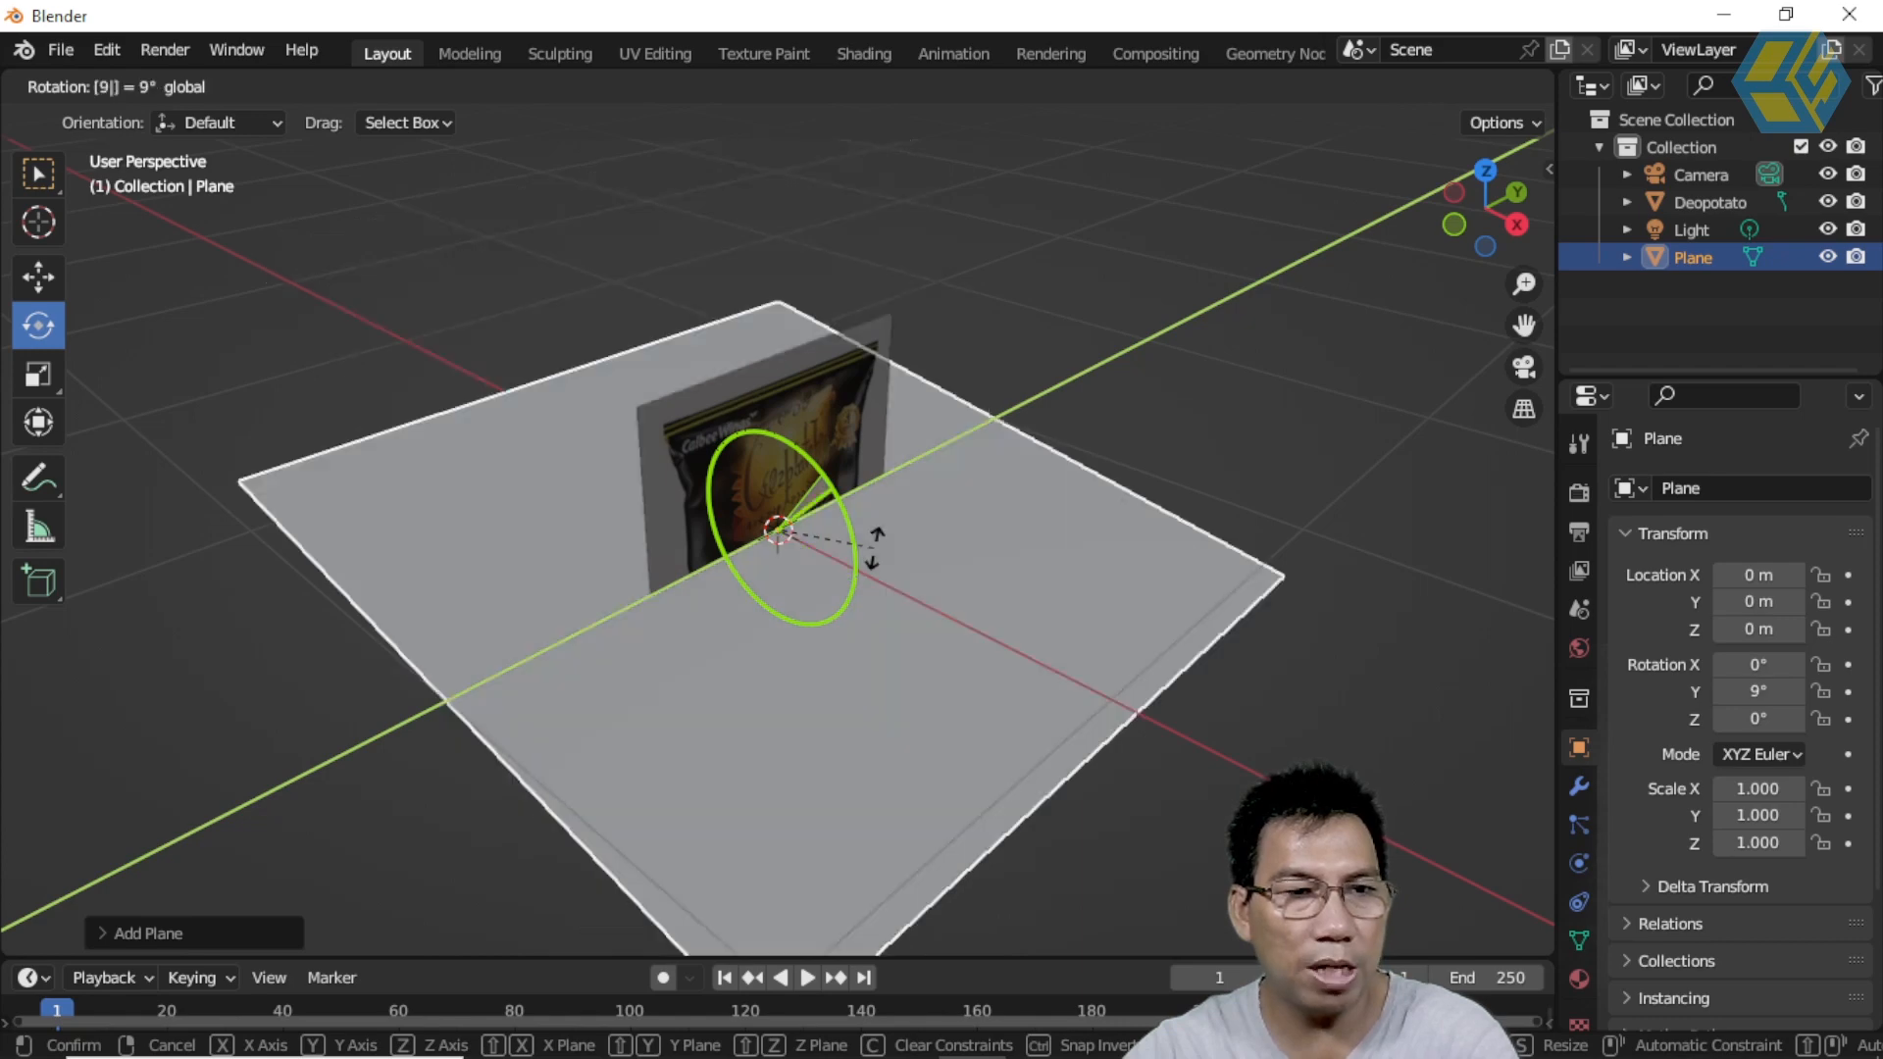
type("0")
key("Return")
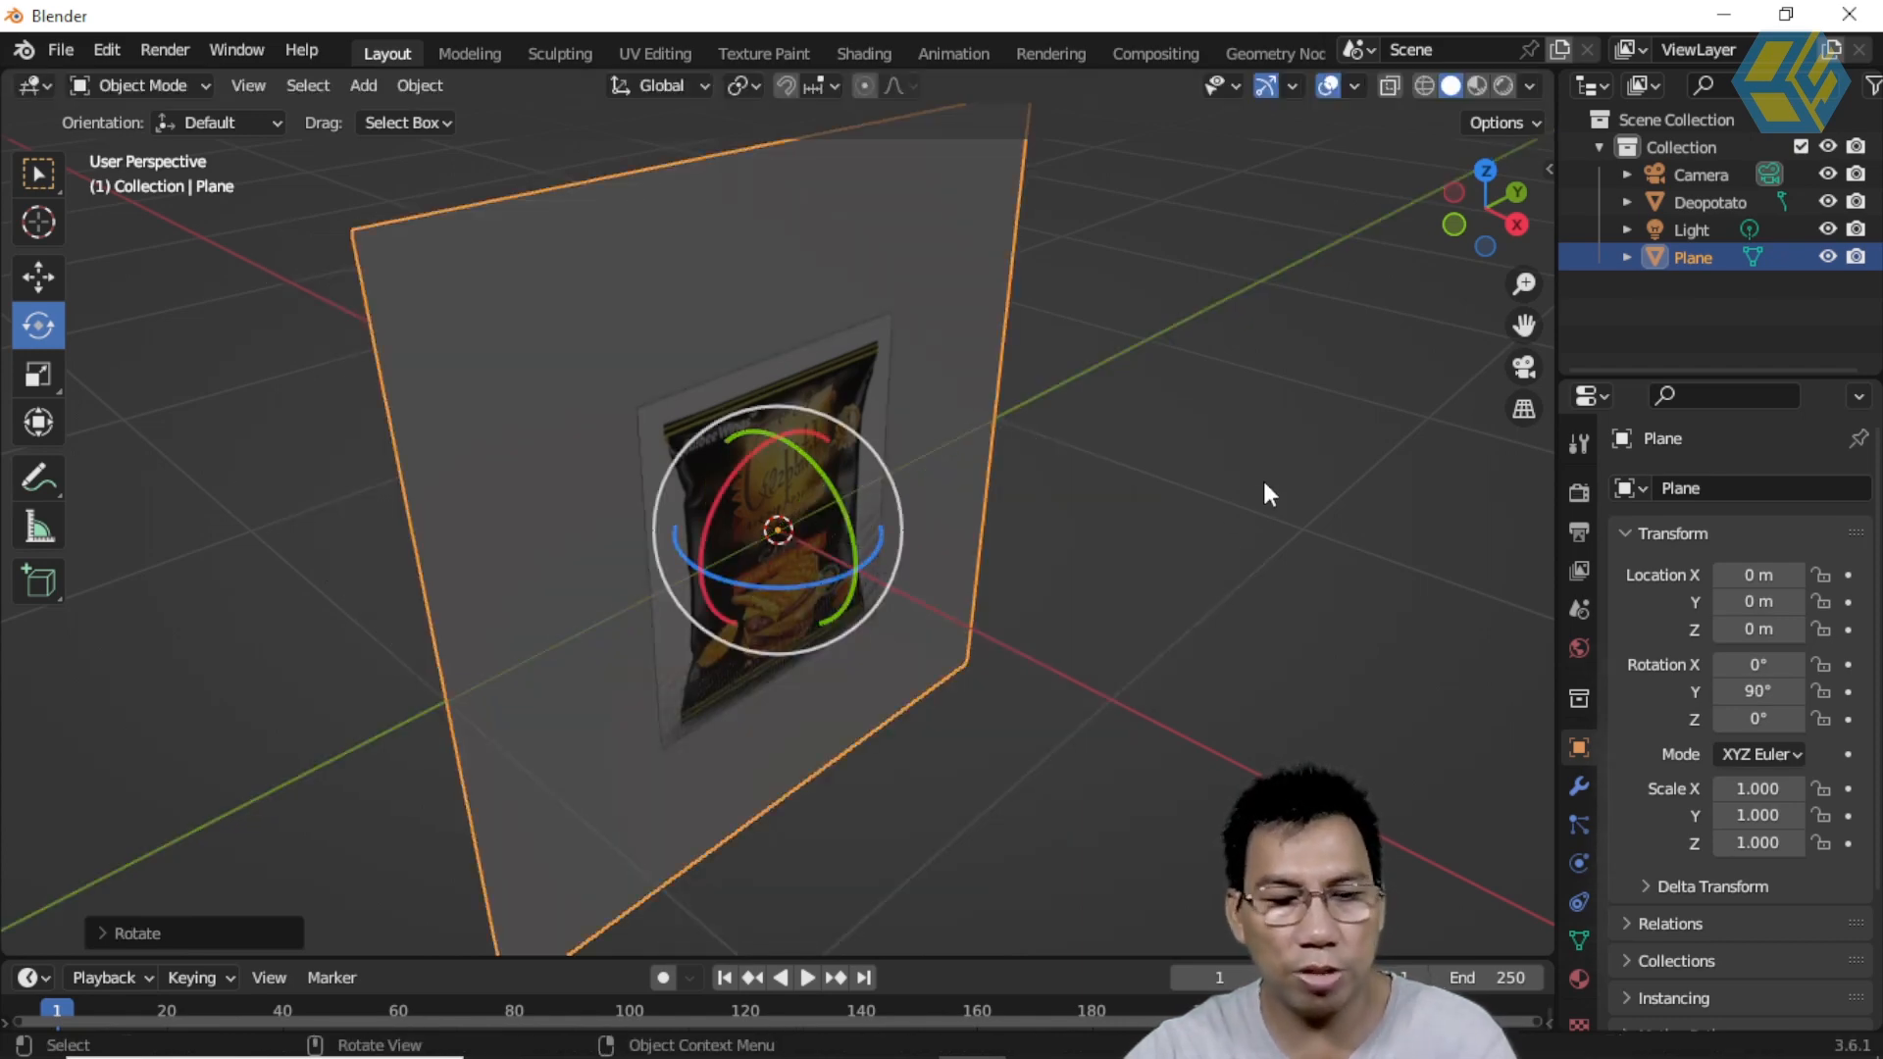
Step: Turn on the Screencast Keys display in the 3D viewport
key("n")
left_click(1539, 388)
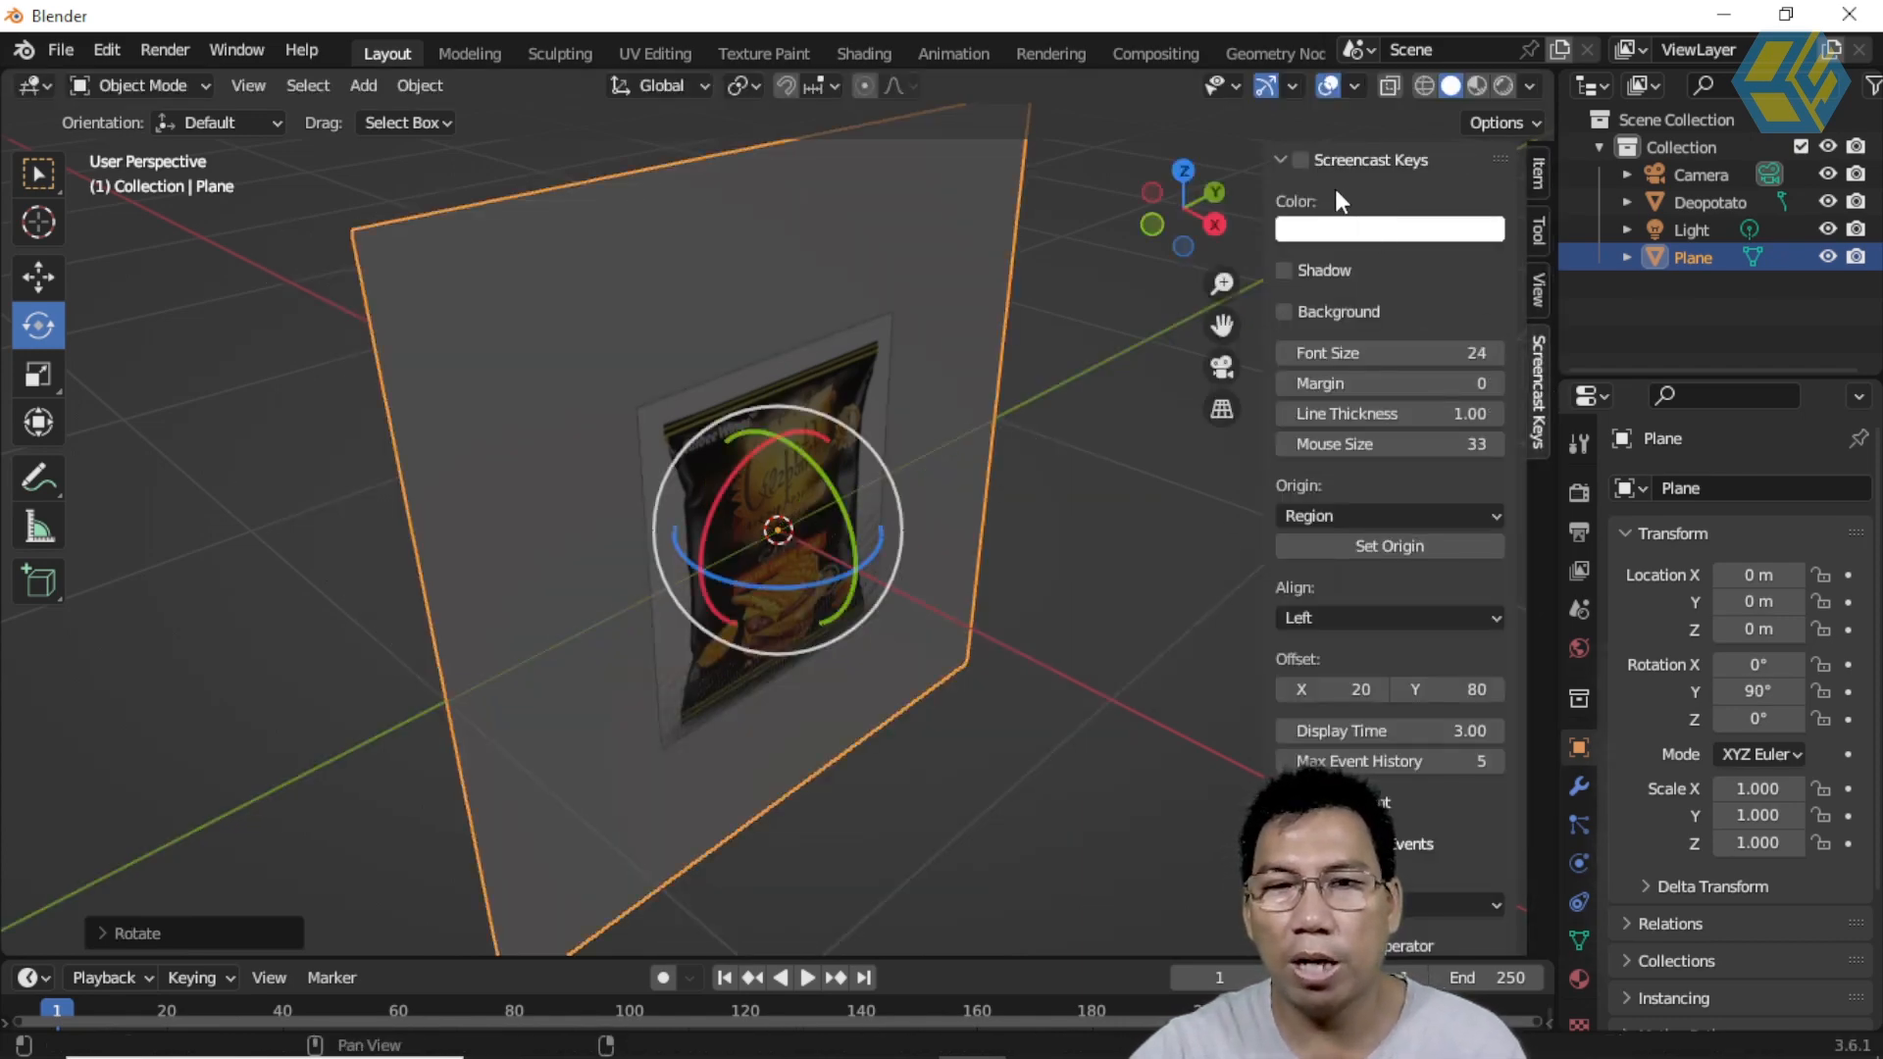
key("n")
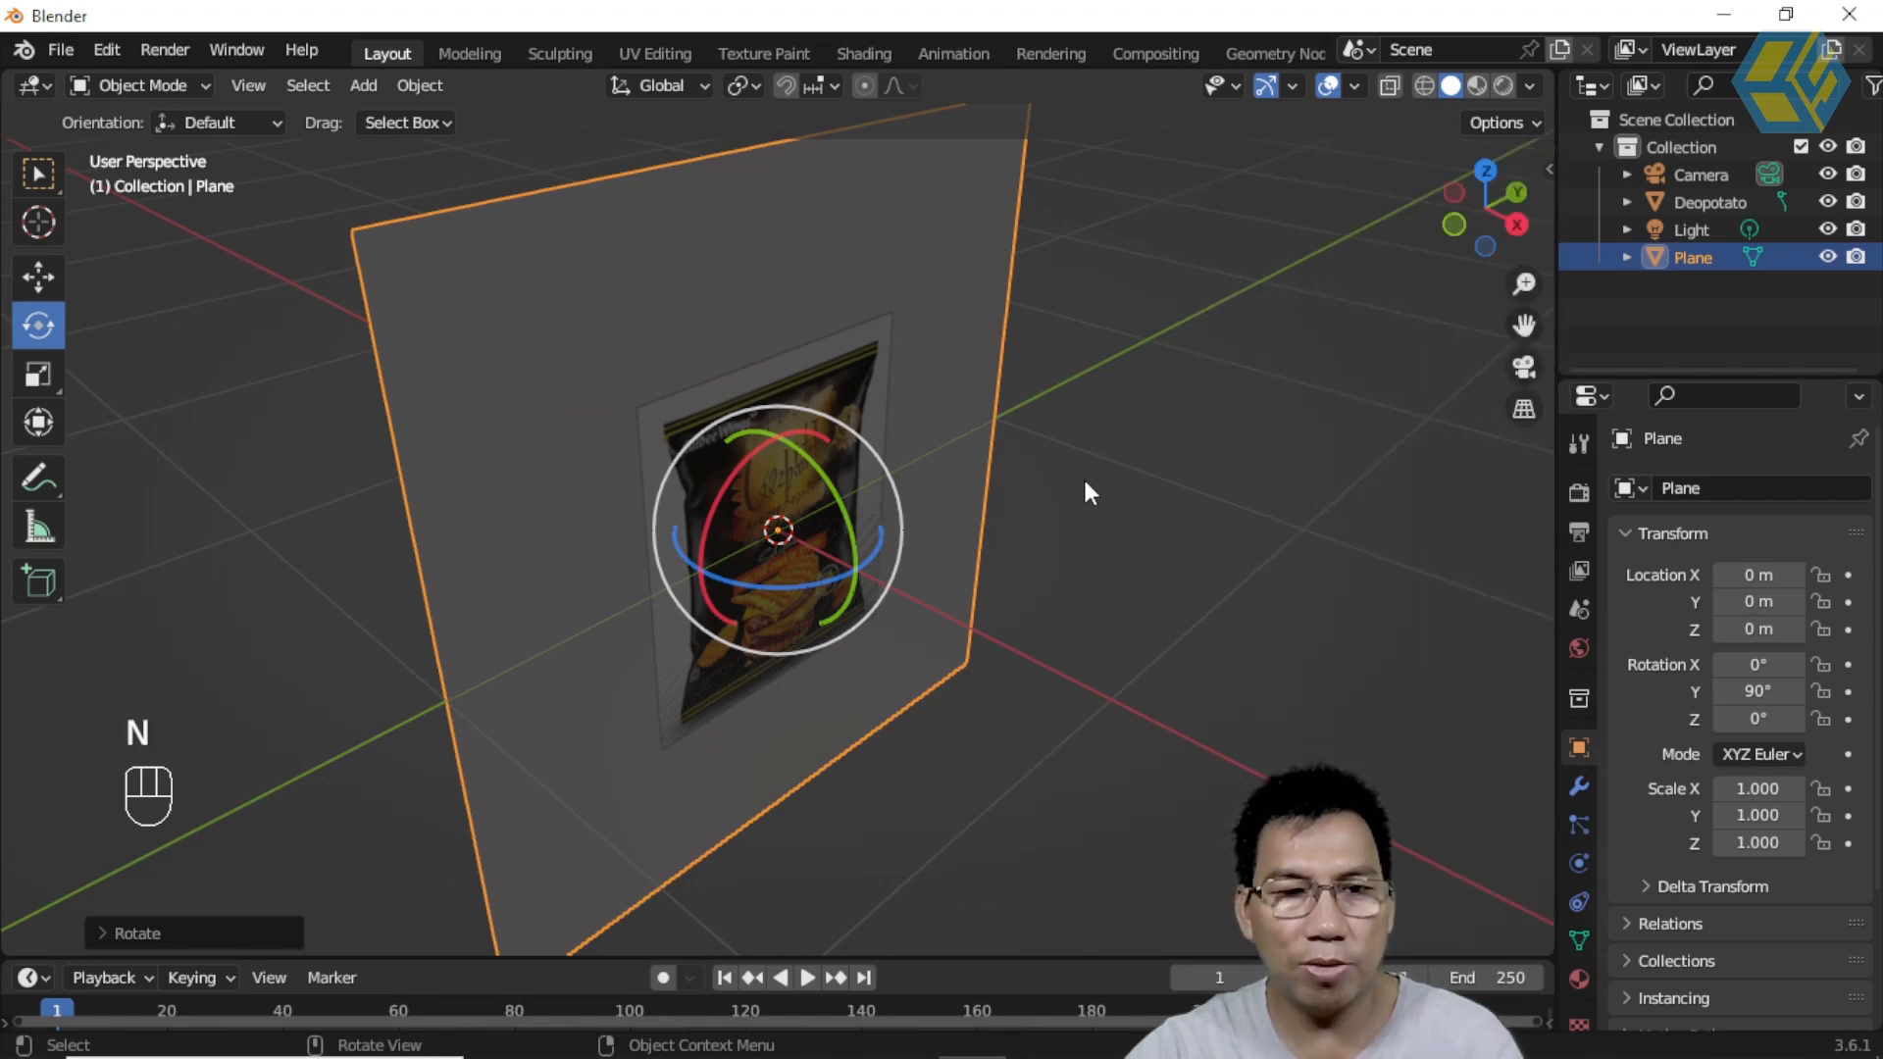
Step: Undo the plane's rotation and repeat it at 90° about the Y axis
left_click(107, 50)
left_click(128, 78)
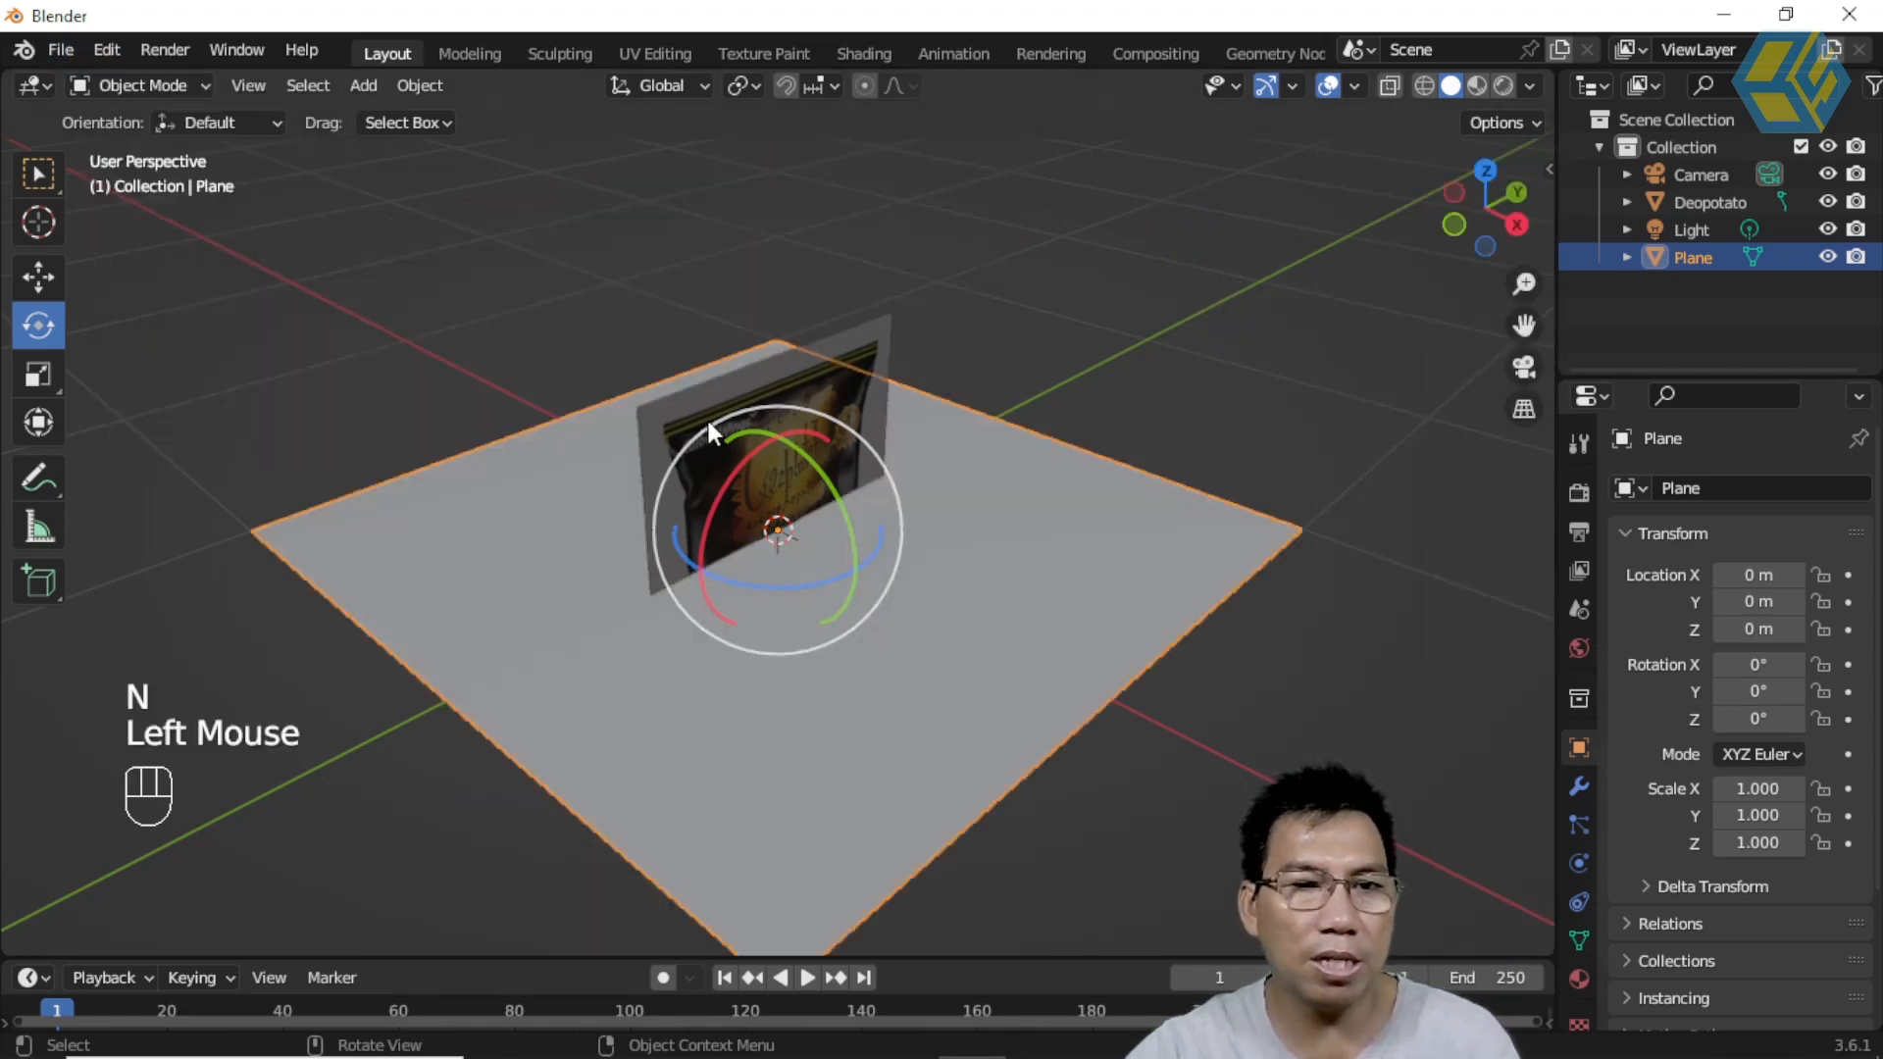
left_click_drag(808, 457, 863, 538)
type("90")
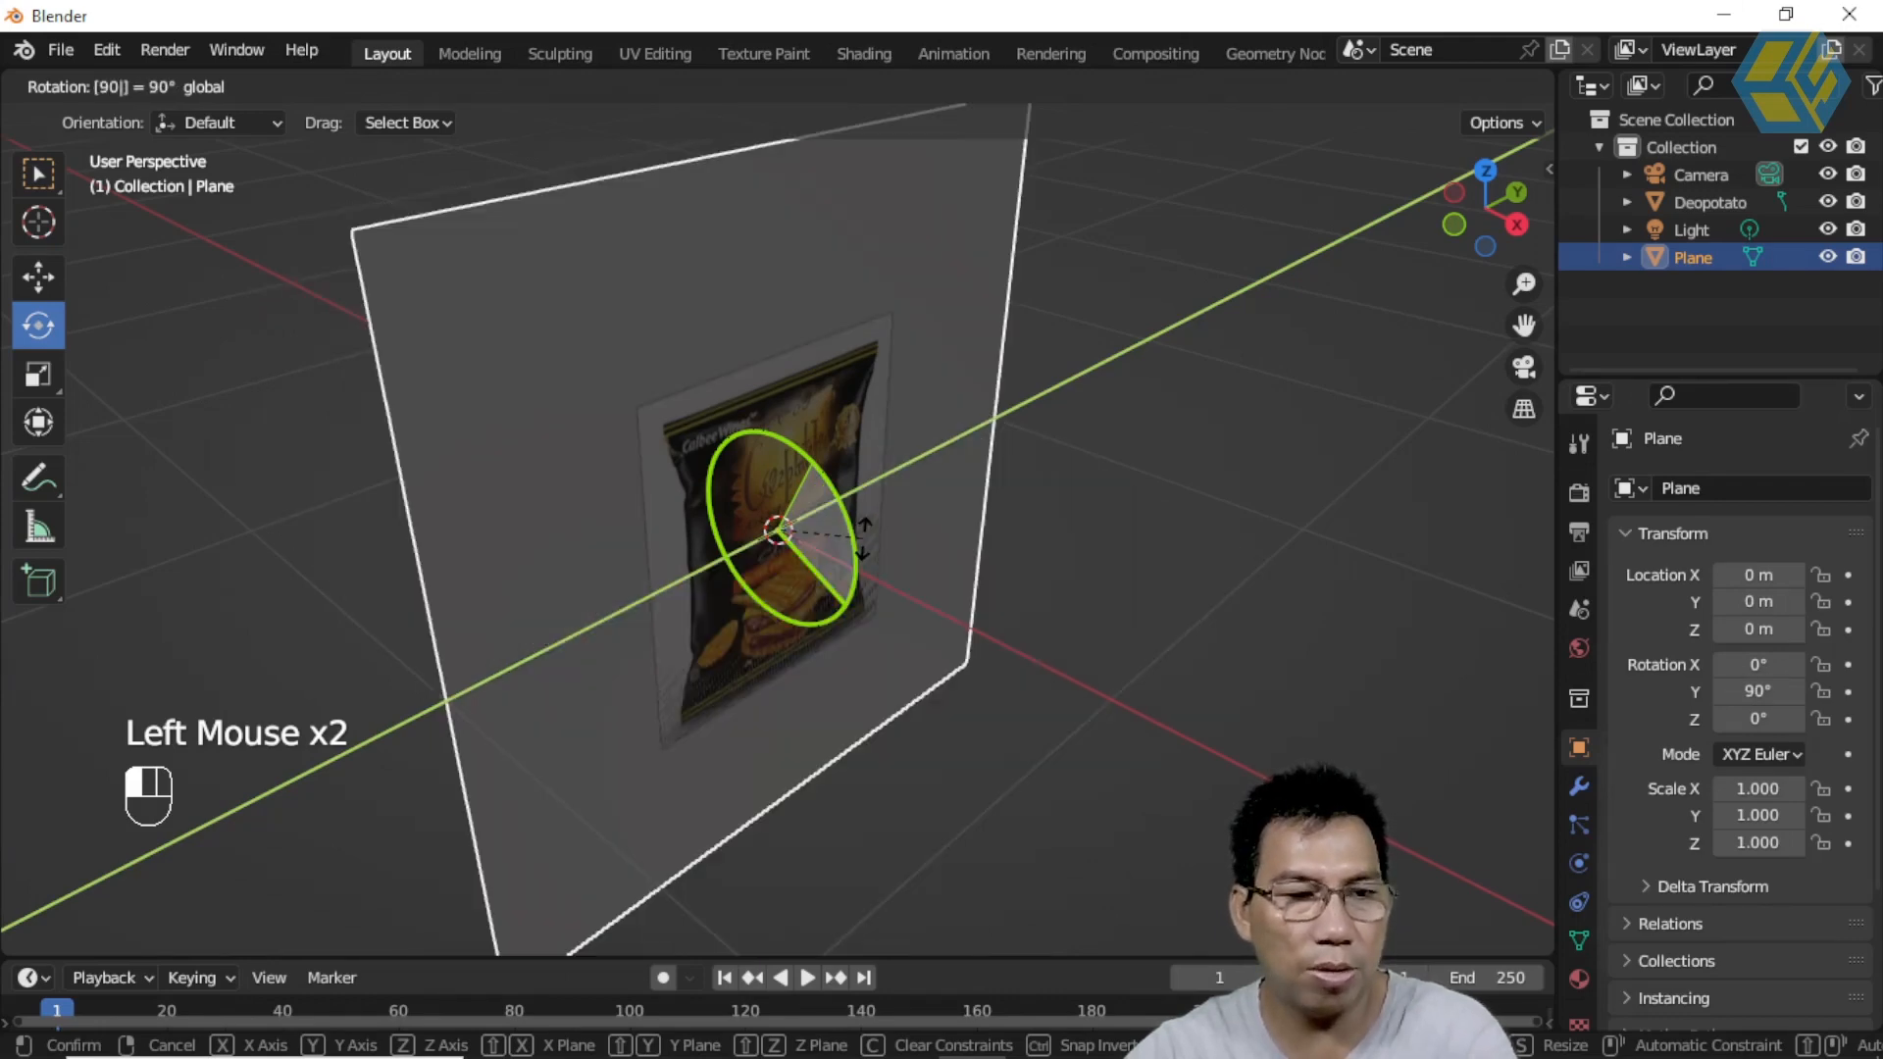
key("Return")
Step: Move the plane about 0.077 m along X in front of the bag image and enable X-Ray in Right Orthographic view
middle_click_drag(971, 561, 990, 510)
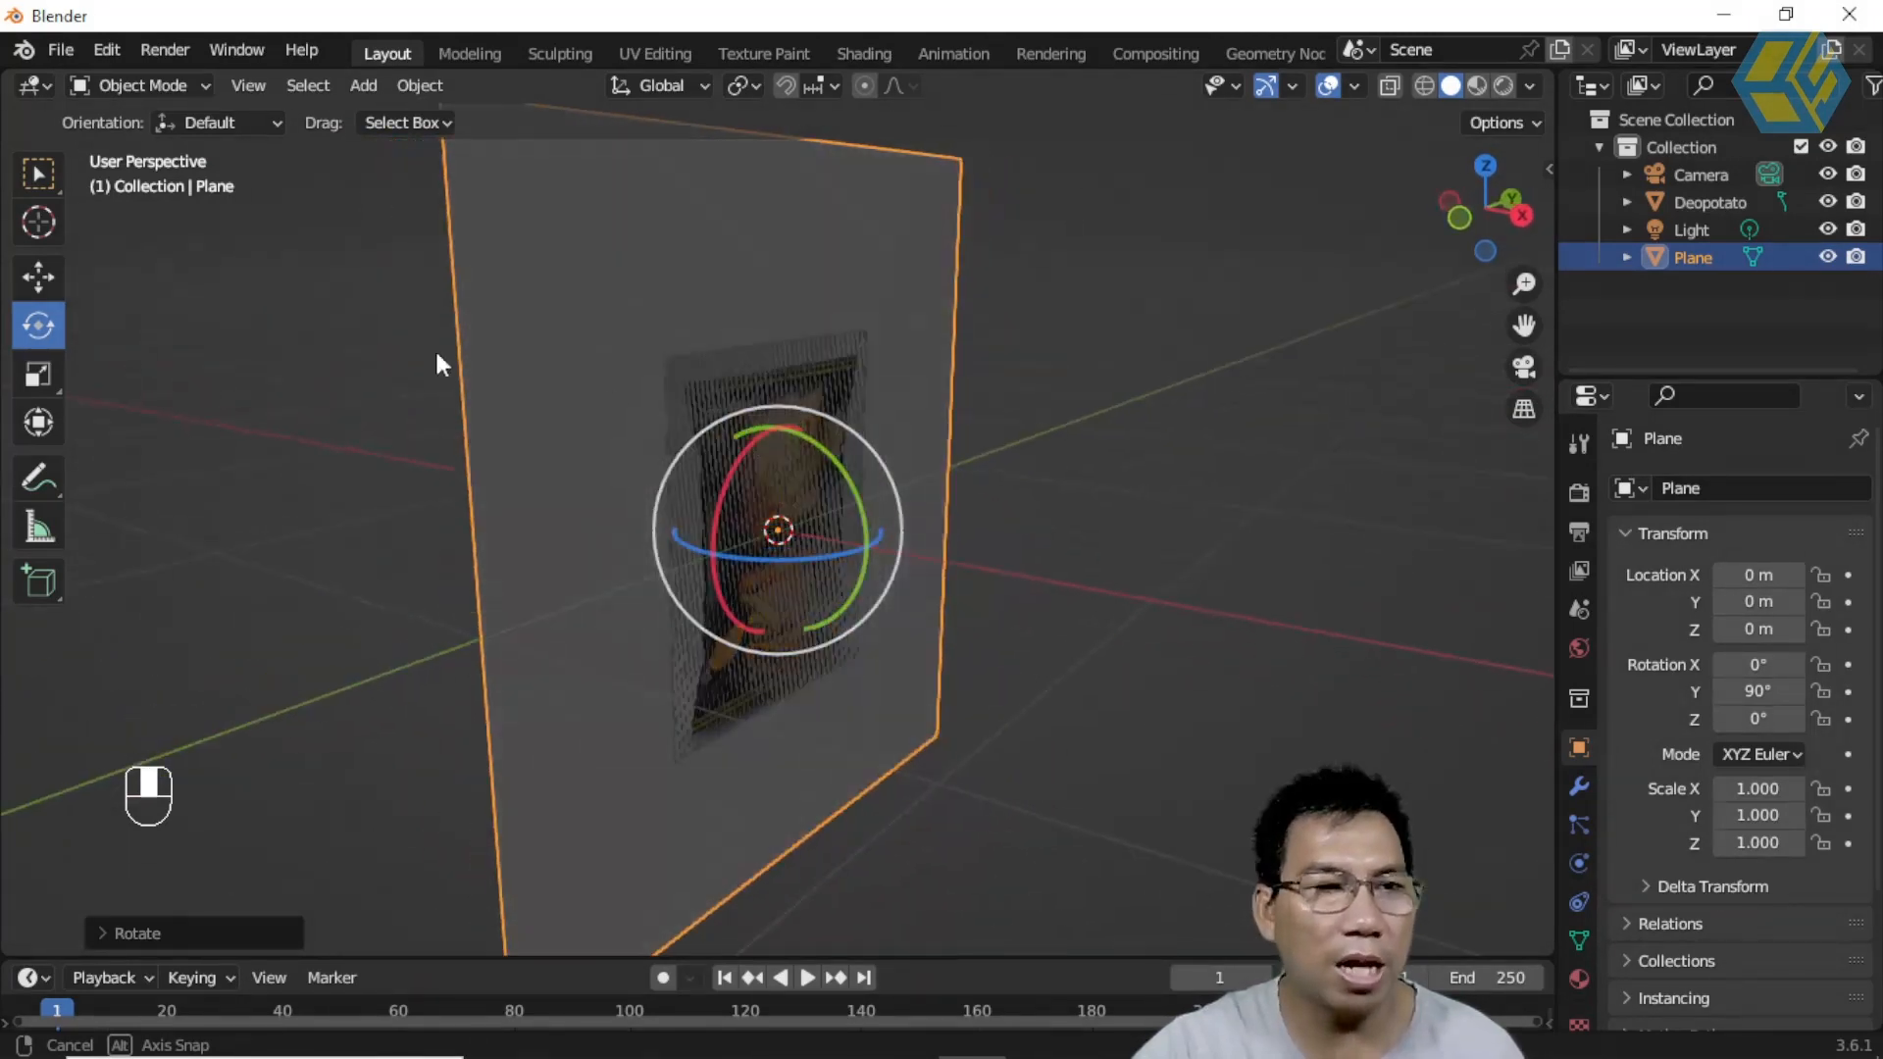
left_click(38, 276)
left_click_drag(861, 546, 1103, 530)
left_click(1521, 218)
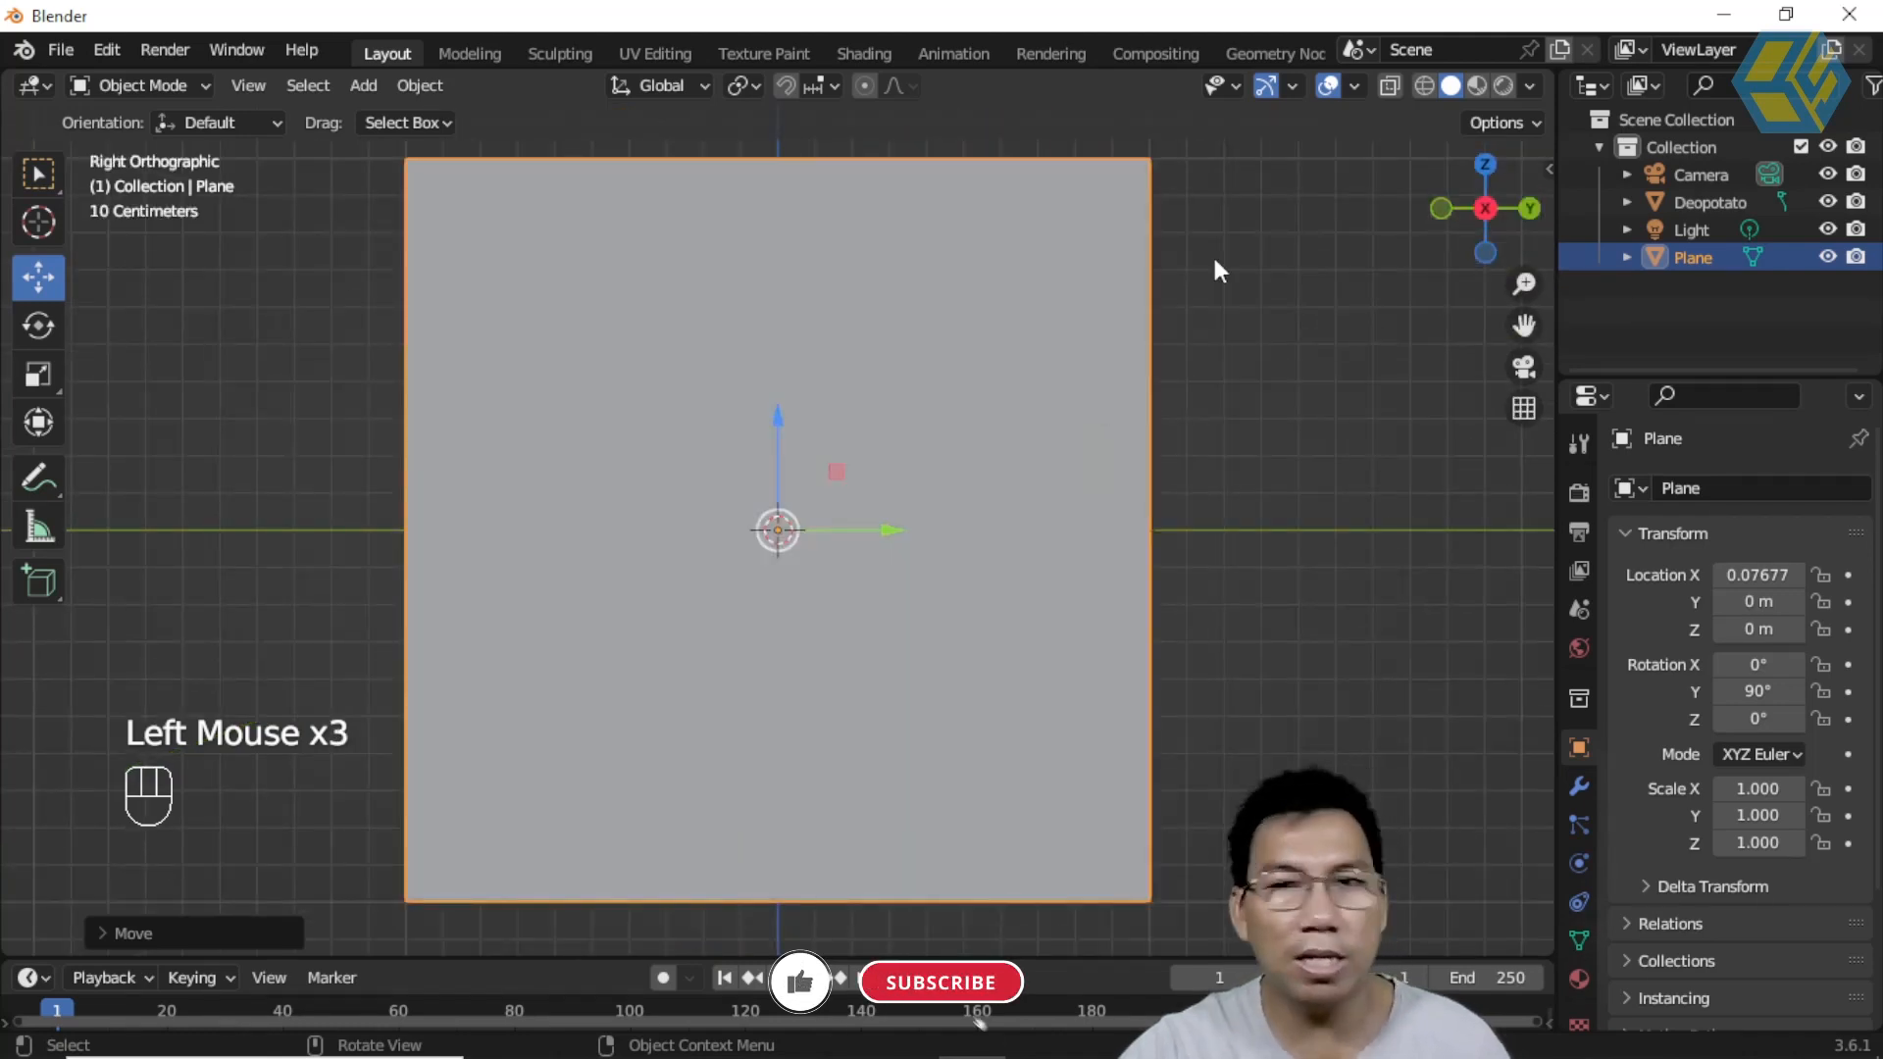
left_click(1392, 86)
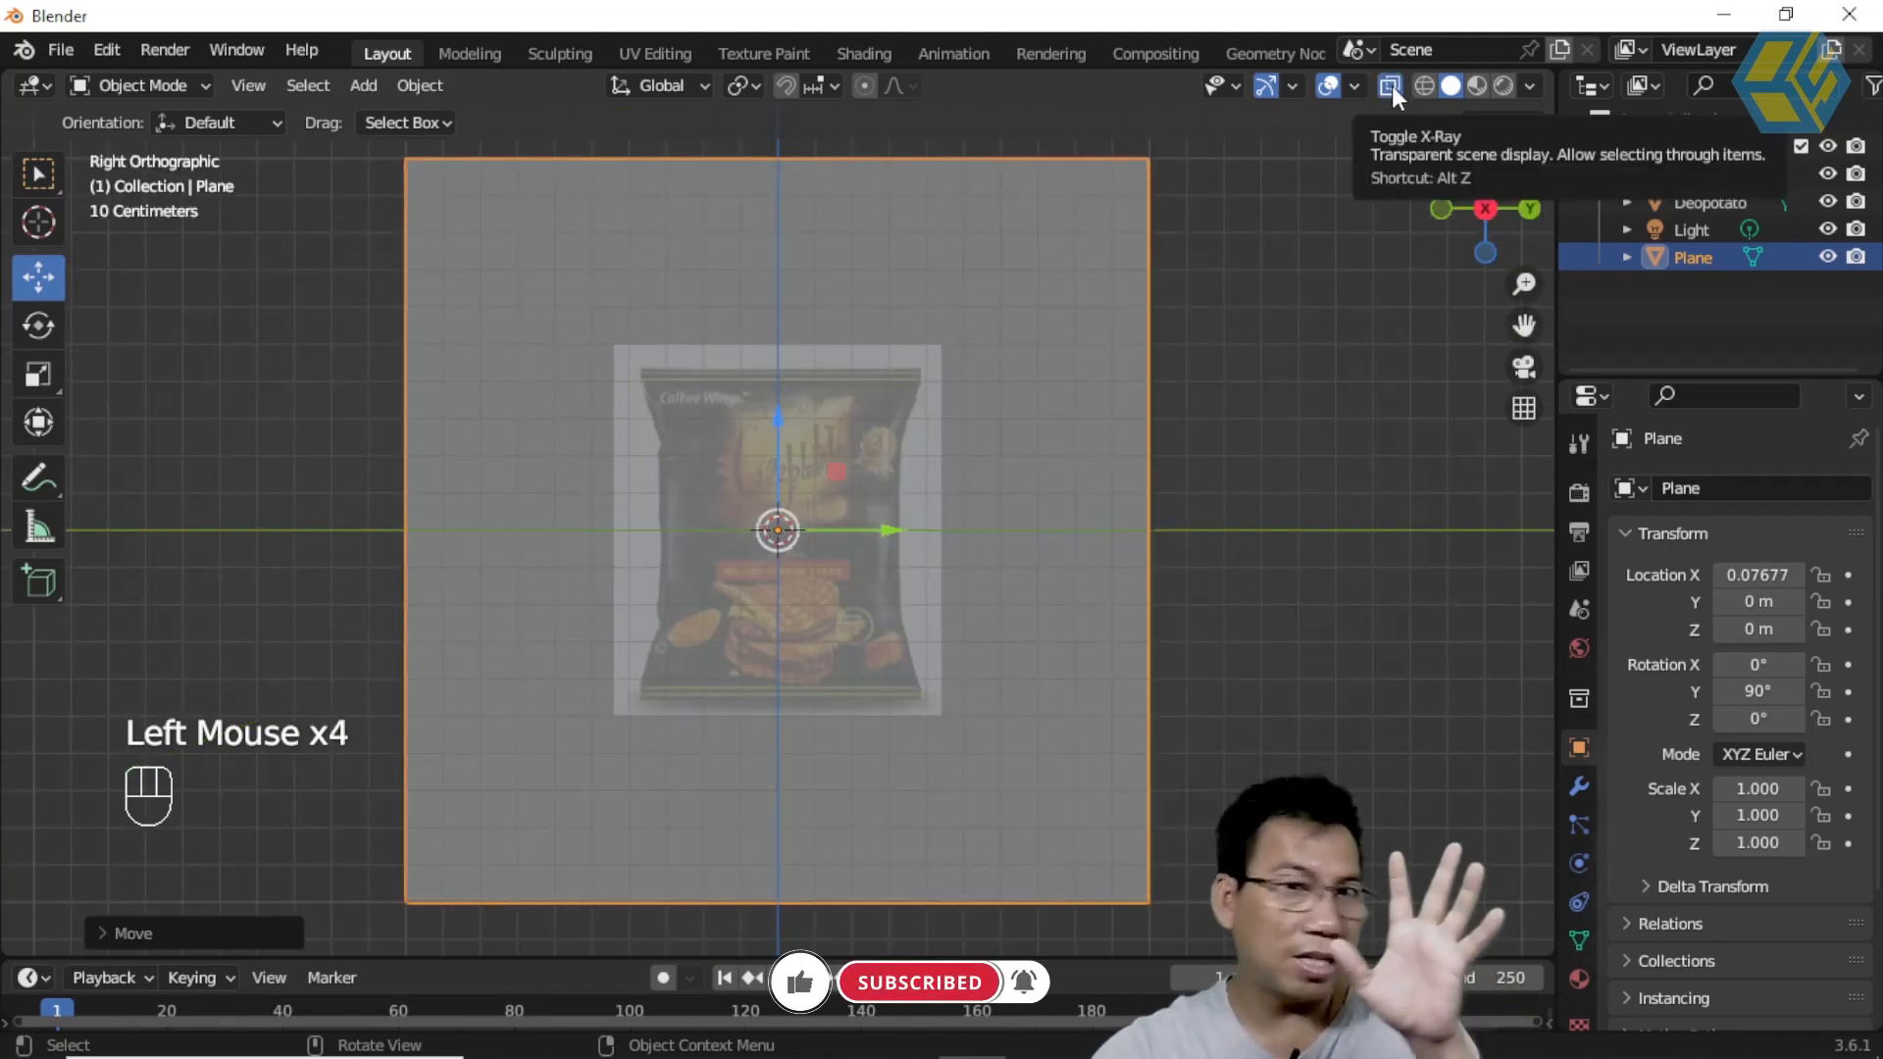
Step: Enter Edit Mode on the plane and move its two left vertices inward along Y towards the bag's left edge
left_click(155, 85)
left_click(163, 149)
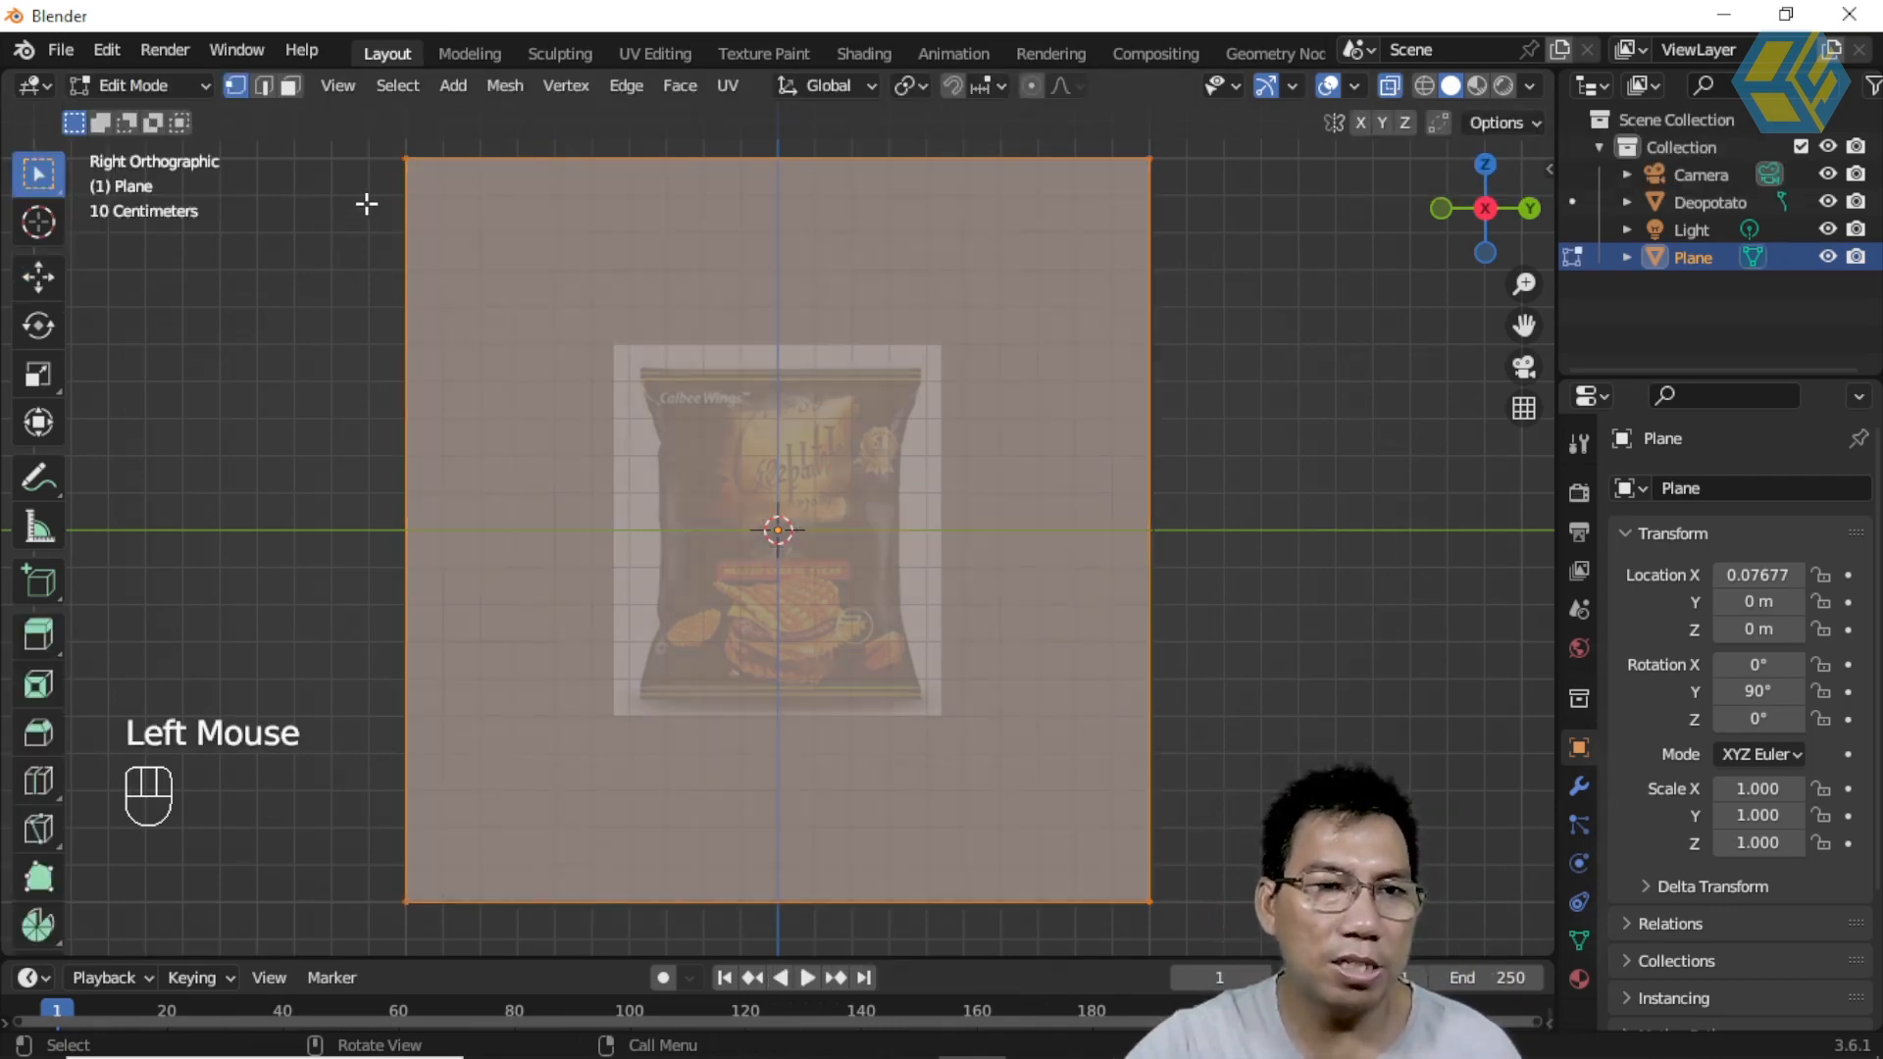
left_click_drag(267, 121, 585, 861)
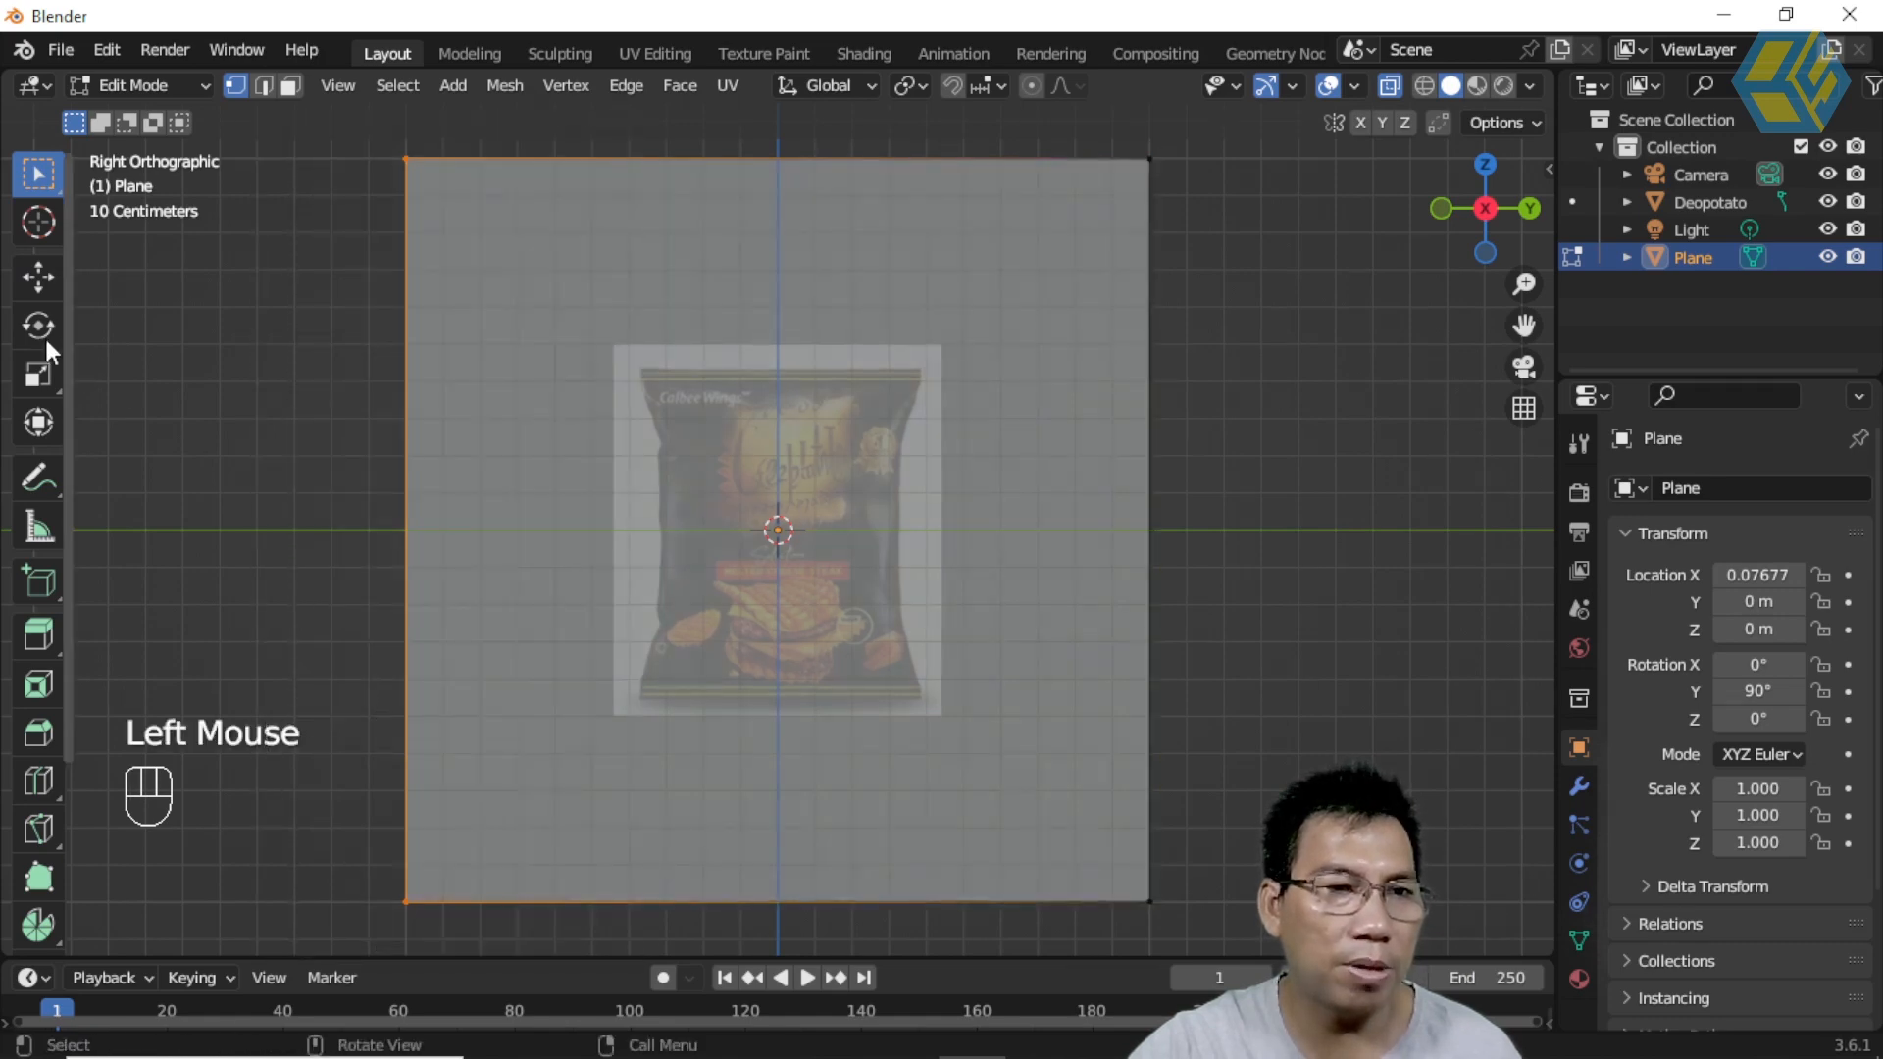
left_click(38, 278)
left_click_drag(520, 530, 779, 535)
Step: Move the plane's two right vertices inward to the bag's right edge and shift the left ones about 0.04 m outward to its left edge
left_click_drag(1100, 137, 1279, 939)
left_click_drag(1263, 530, 1021, 534)
left_click(691, 380)
left_click_drag(614, 135, 742, 942)
left_click_drag(766, 531, 745, 525)
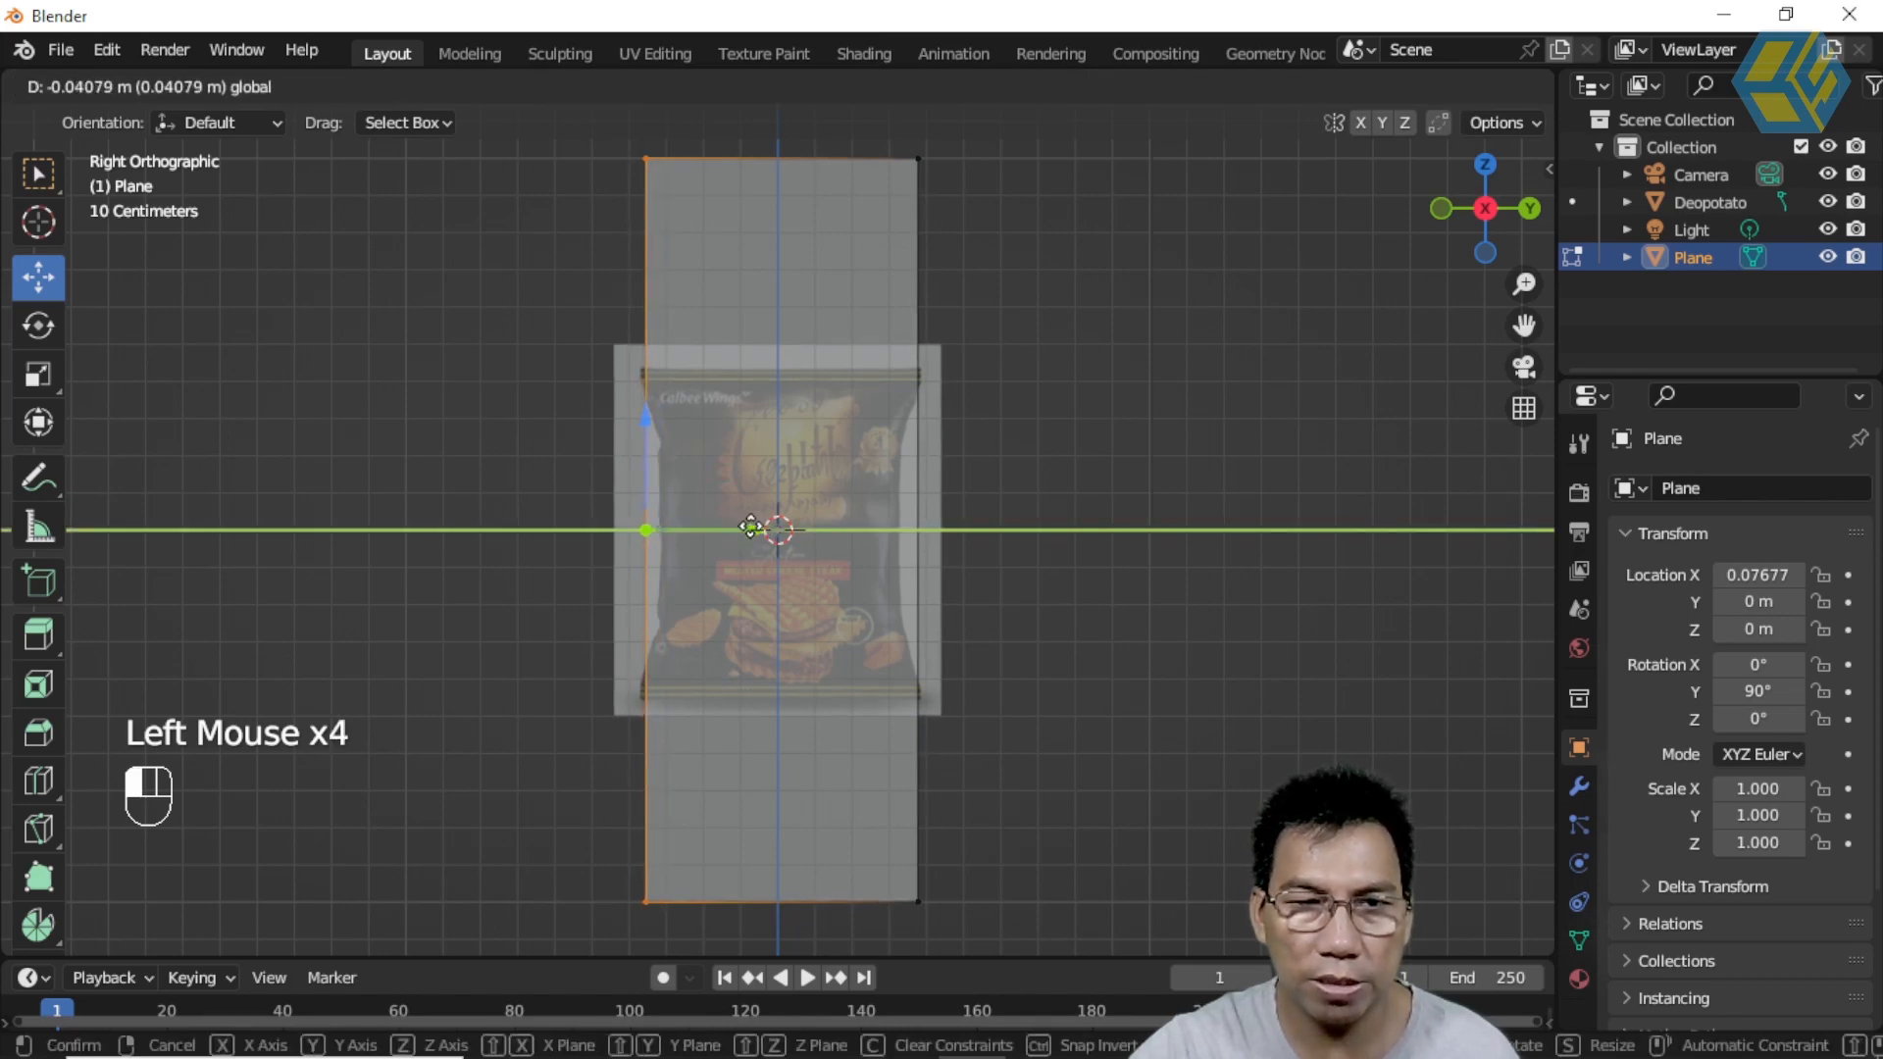
Step: Move the plane's two upper vertices down along Z to the top edge of the bag in the reference image
left_click(754, 528)
left_click_drag(602, 137, 1016, 247)
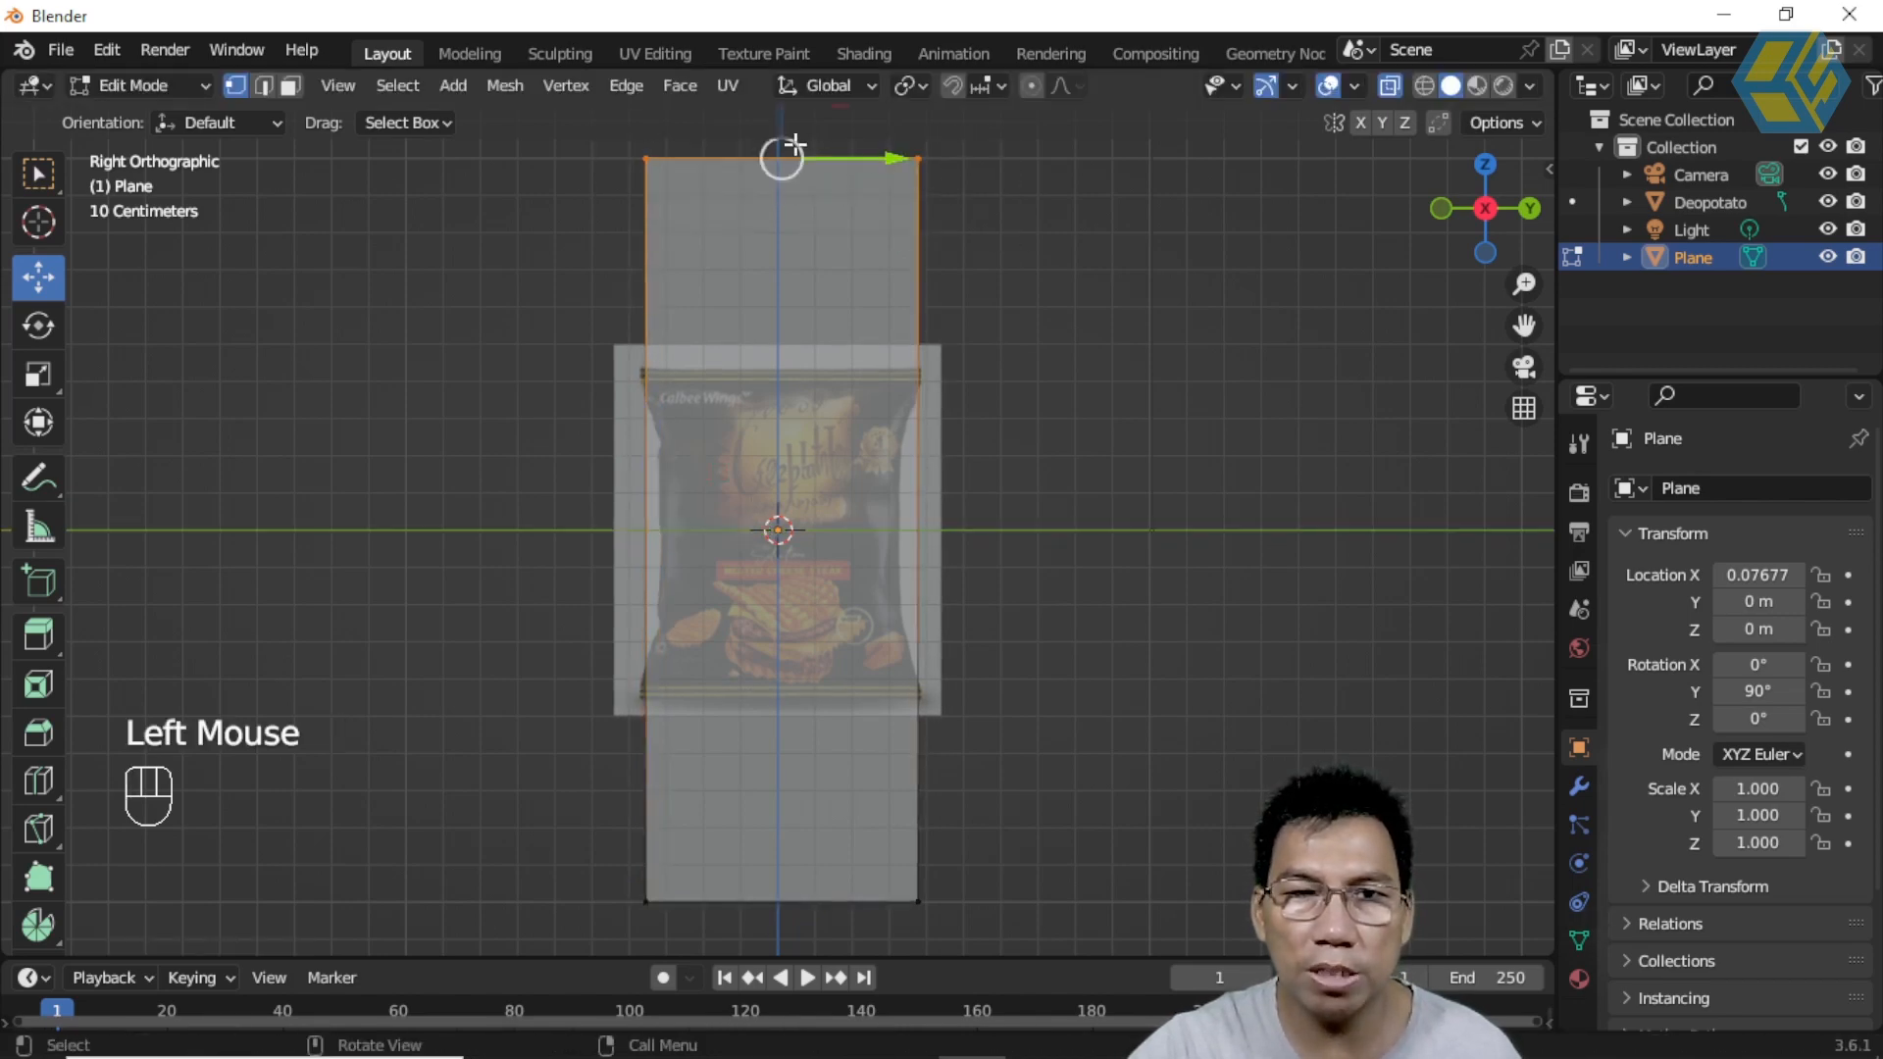
scroll(783, 212, "down", 1)
left_click_drag(775, 157, 788, 376)
scroll(790, 376, "up", 2)
left_click_drag(782, 281, 779, 237)
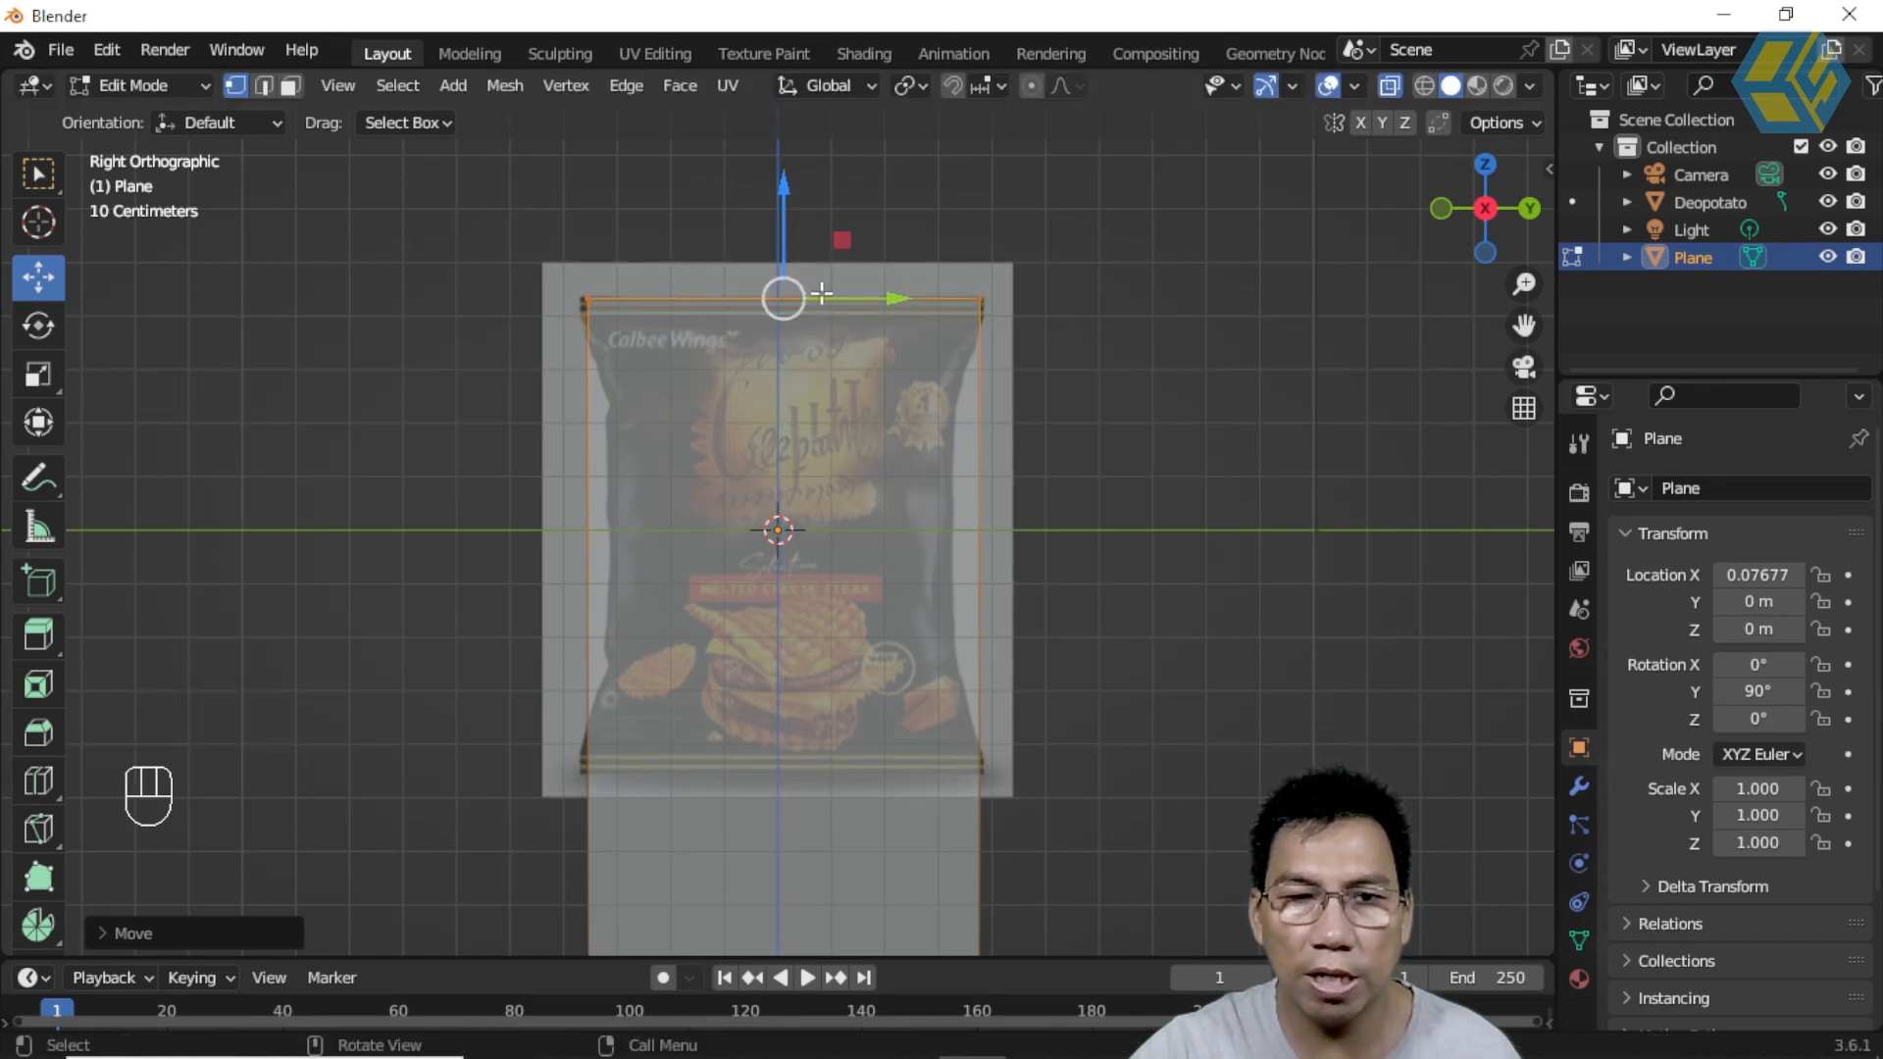
Step: Move the plane's two lower vertices up along Z to the bag's bottom edge
scroll(742, 804, "down", 2)
left_click_drag(596, 828, 1003, 983)
left_click_drag(789, 842, 775, 635)
scroll(775, 636, "up", 2)
left_click_drag(786, 723, 787, 722)
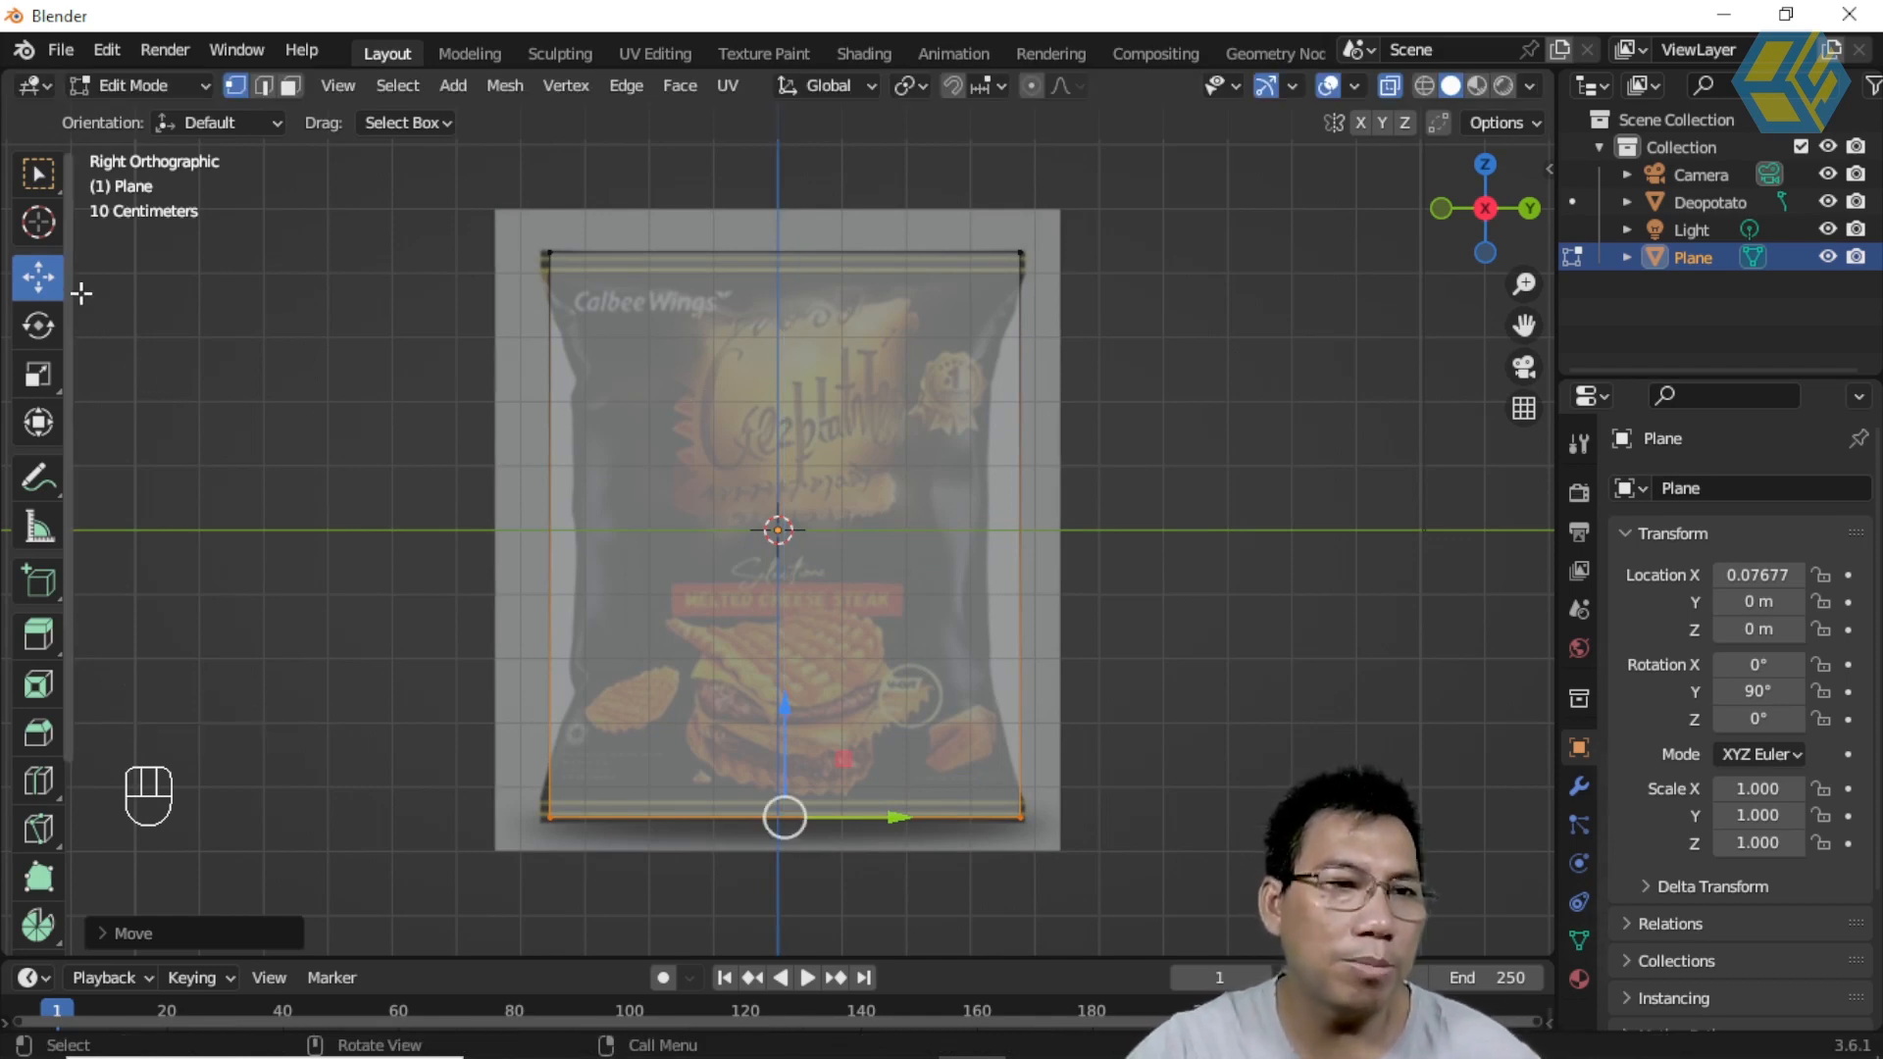
Step: Add a horizontal loop cut across the plane and set its number of cuts to 8
left_click(37, 176)
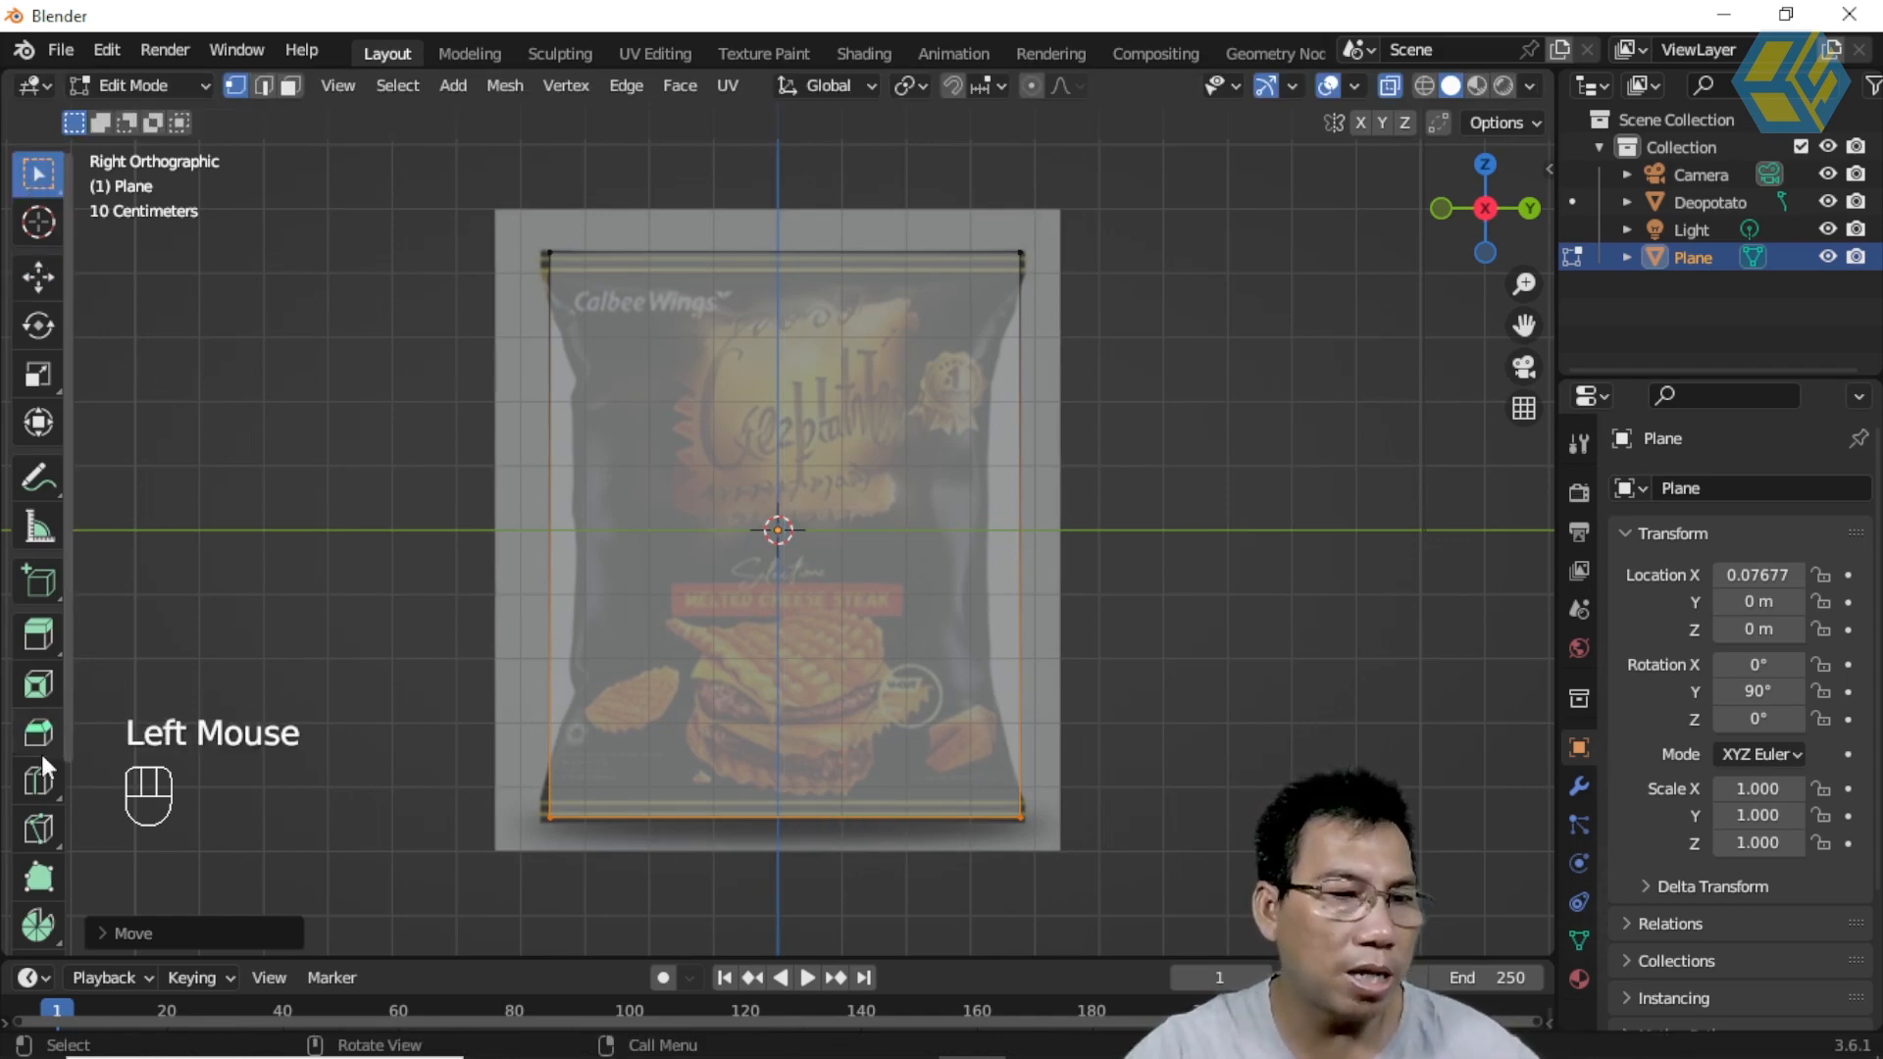
left_click(35, 783)
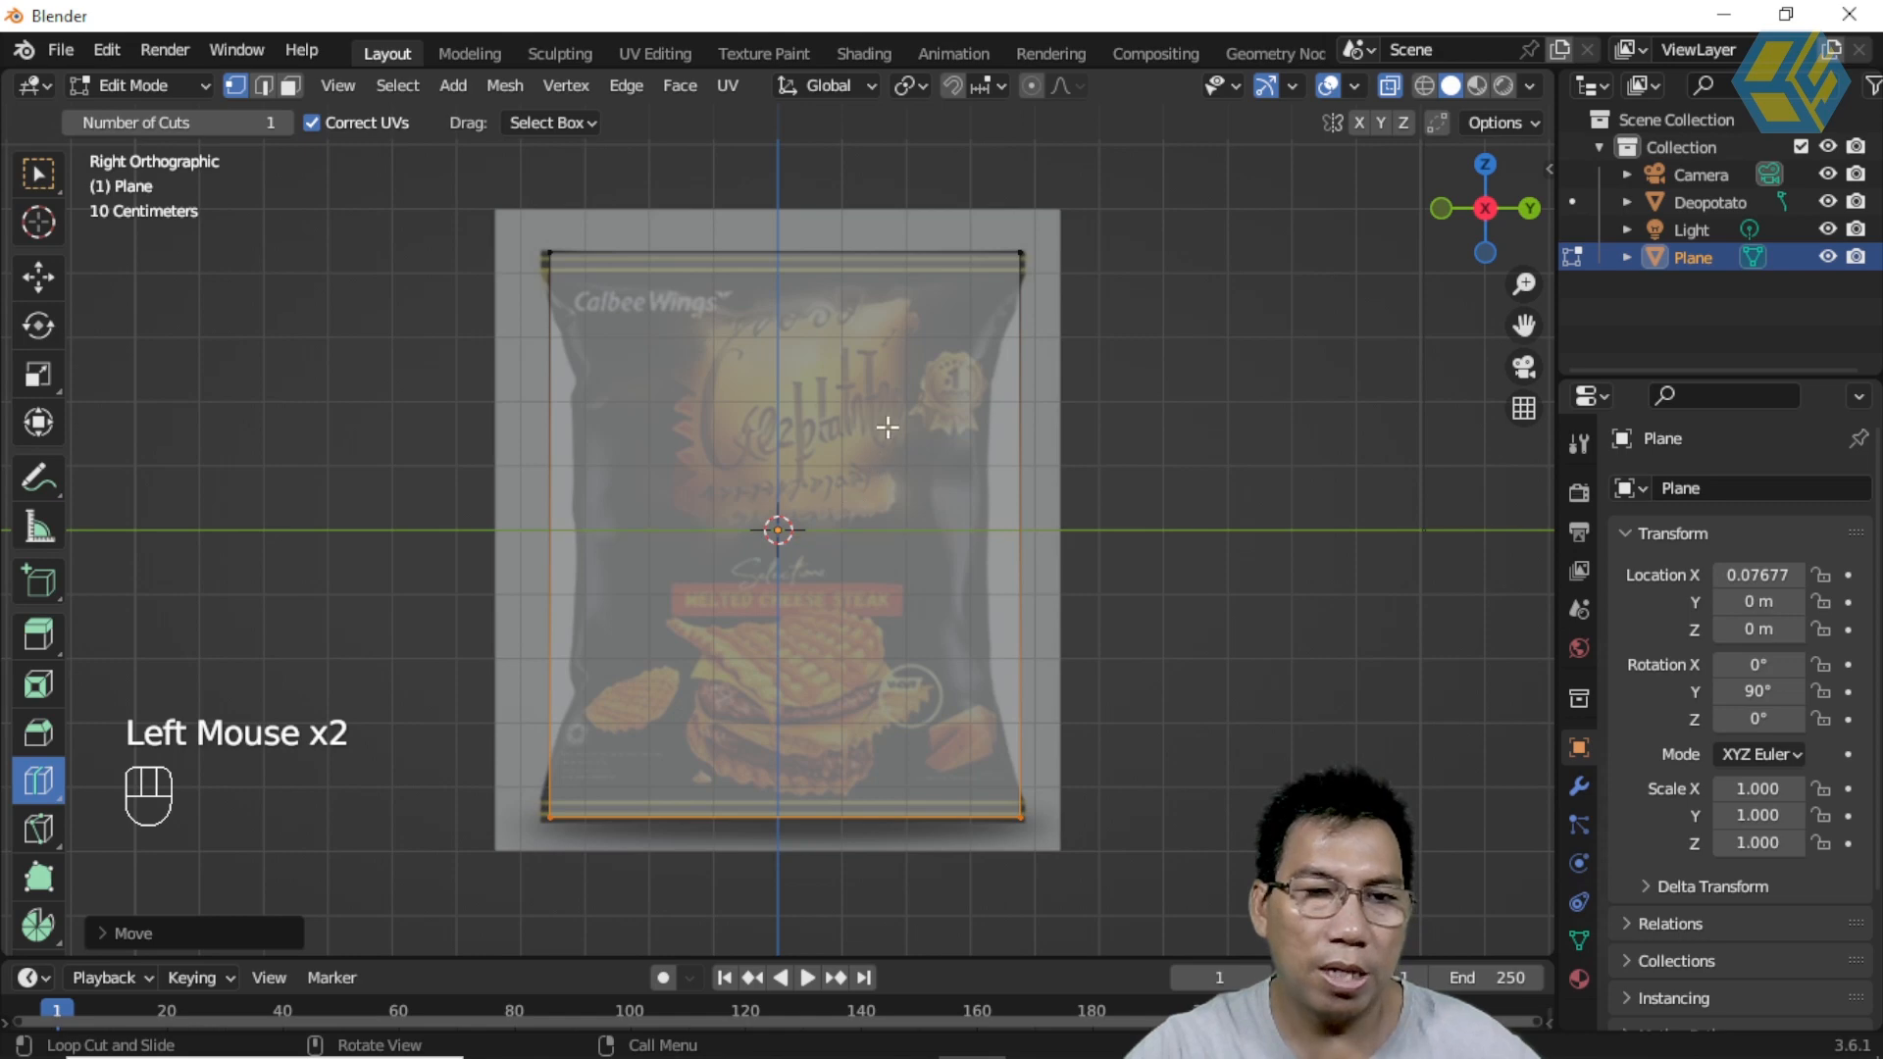
left_click(609, 530)
left_click(197, 936)
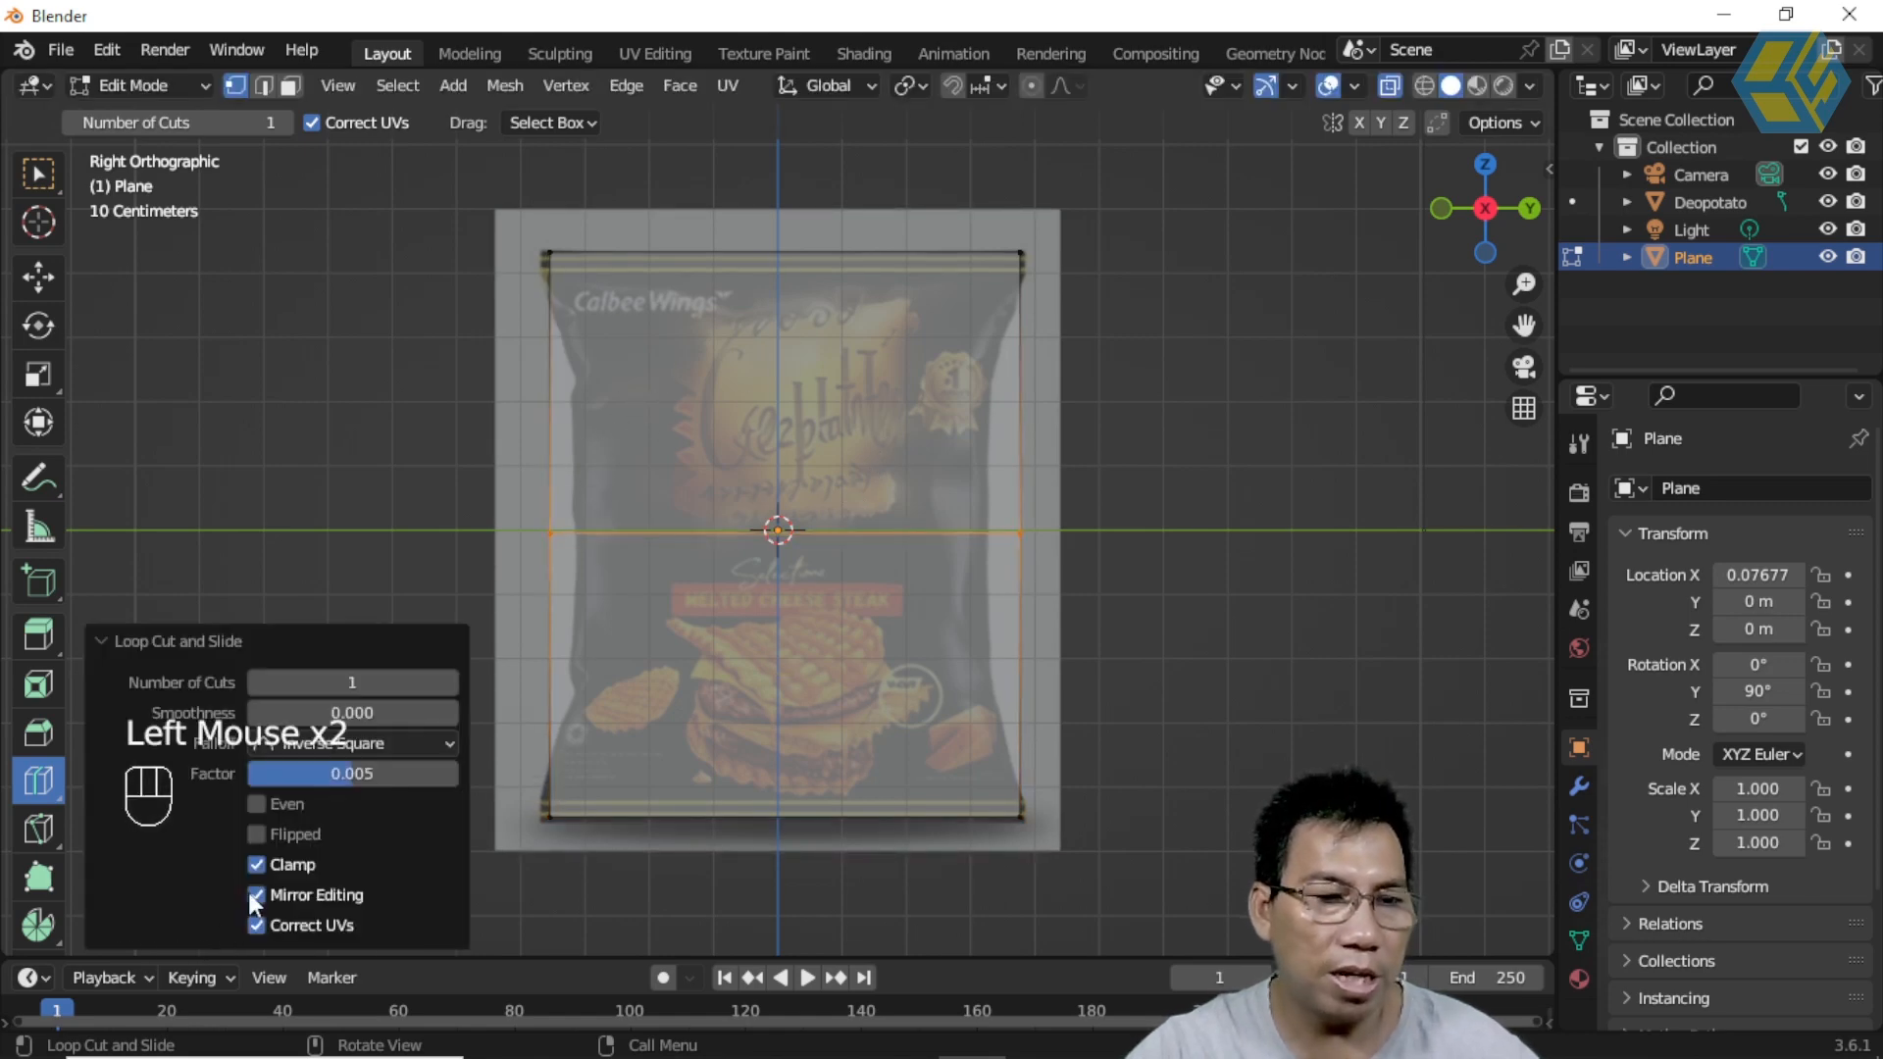
left_click(448, 683)
left_click(448, 683)
left_click(448, 682)
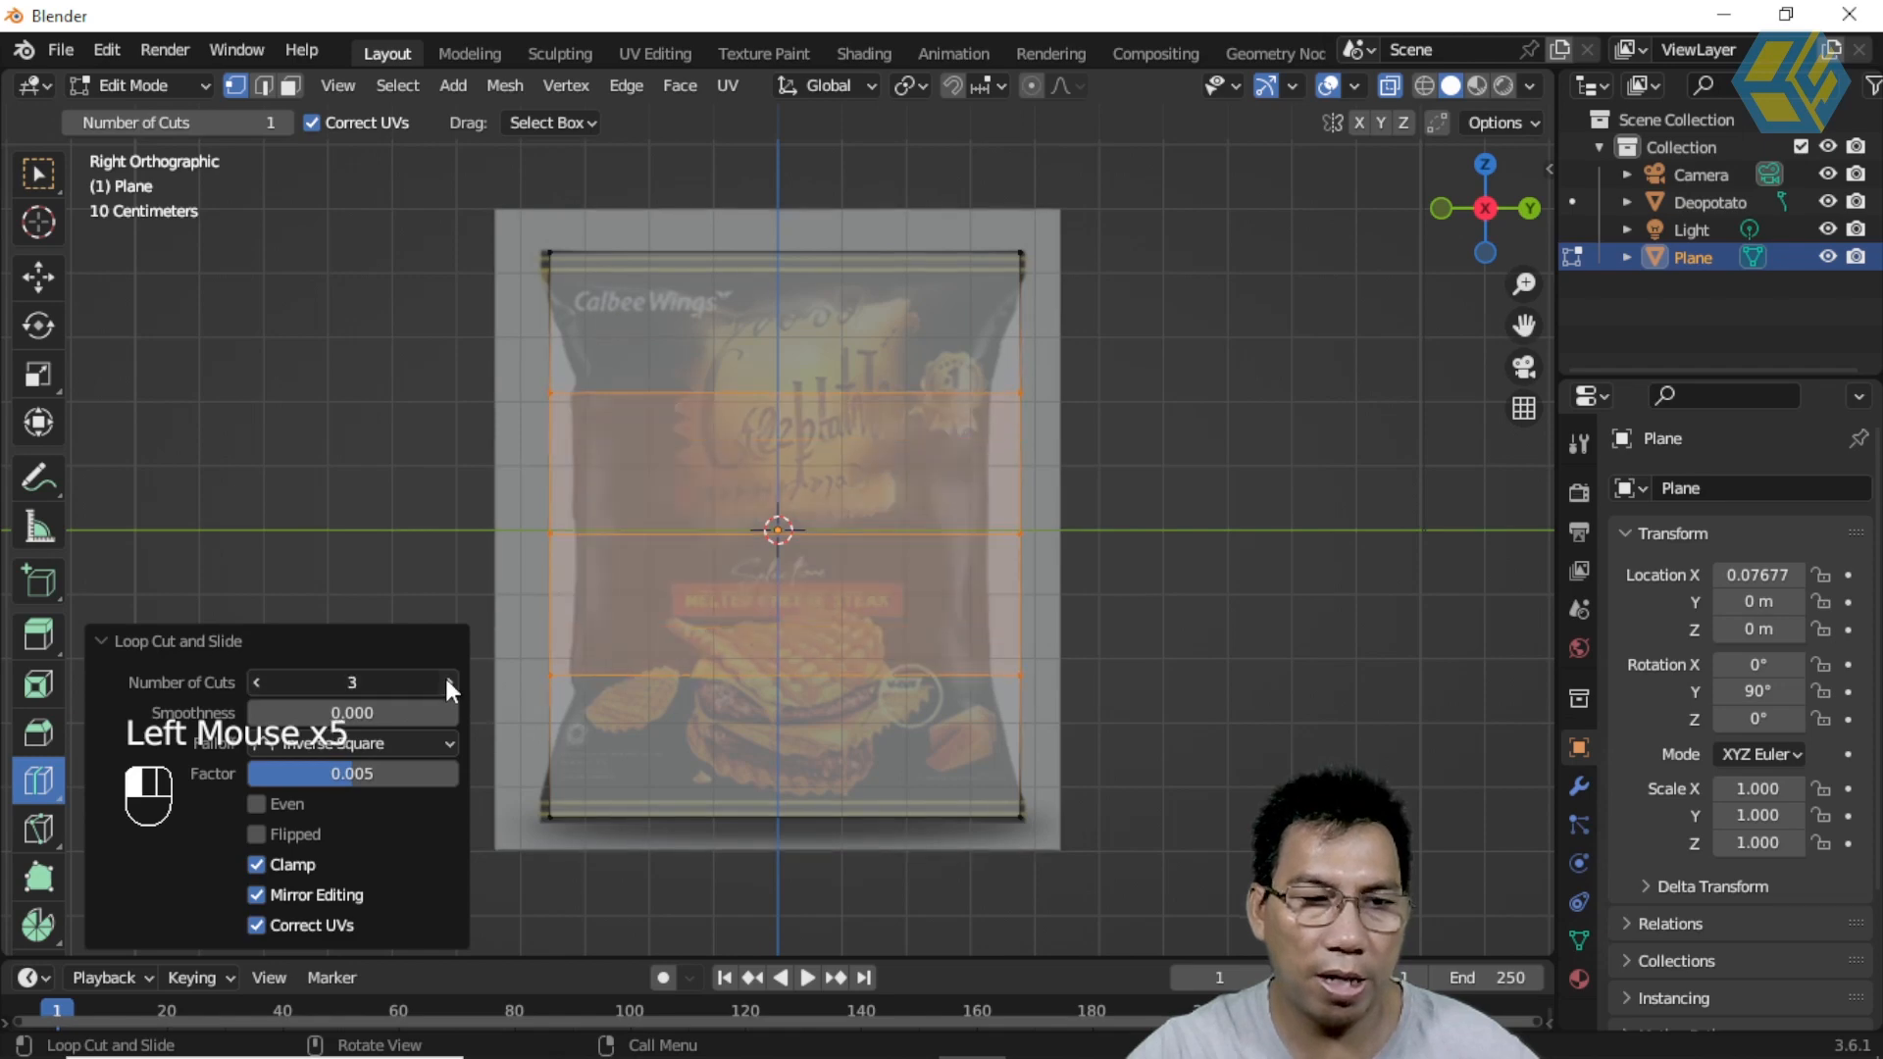
left_click(448, 683)
left_click(448, 683)
left_click(449, 682)
left_click(449, 682)
left_click(449, 682)
left_click(448, 683)
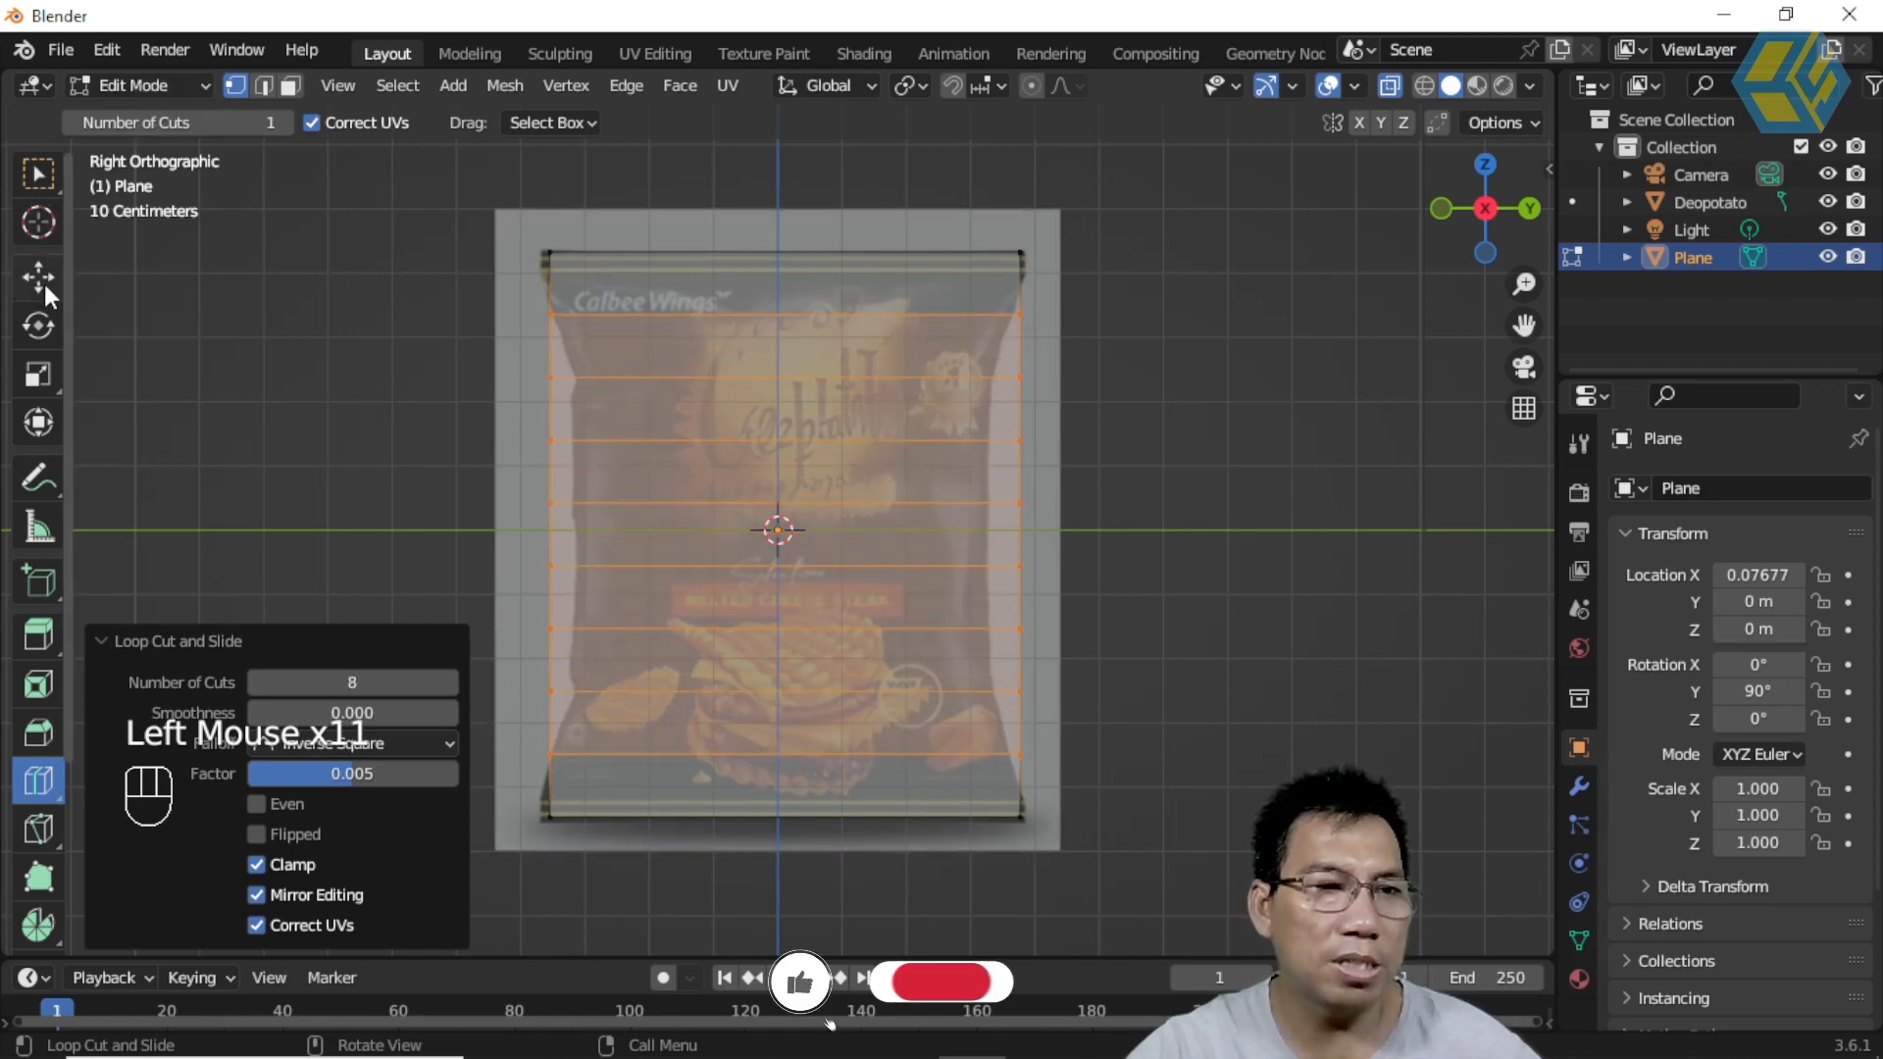
Step: Scale the two uppermost of the new horizontal edge loops inward along Y to match the bag's outline
left_click(40, 376)
left_click(108, 640)
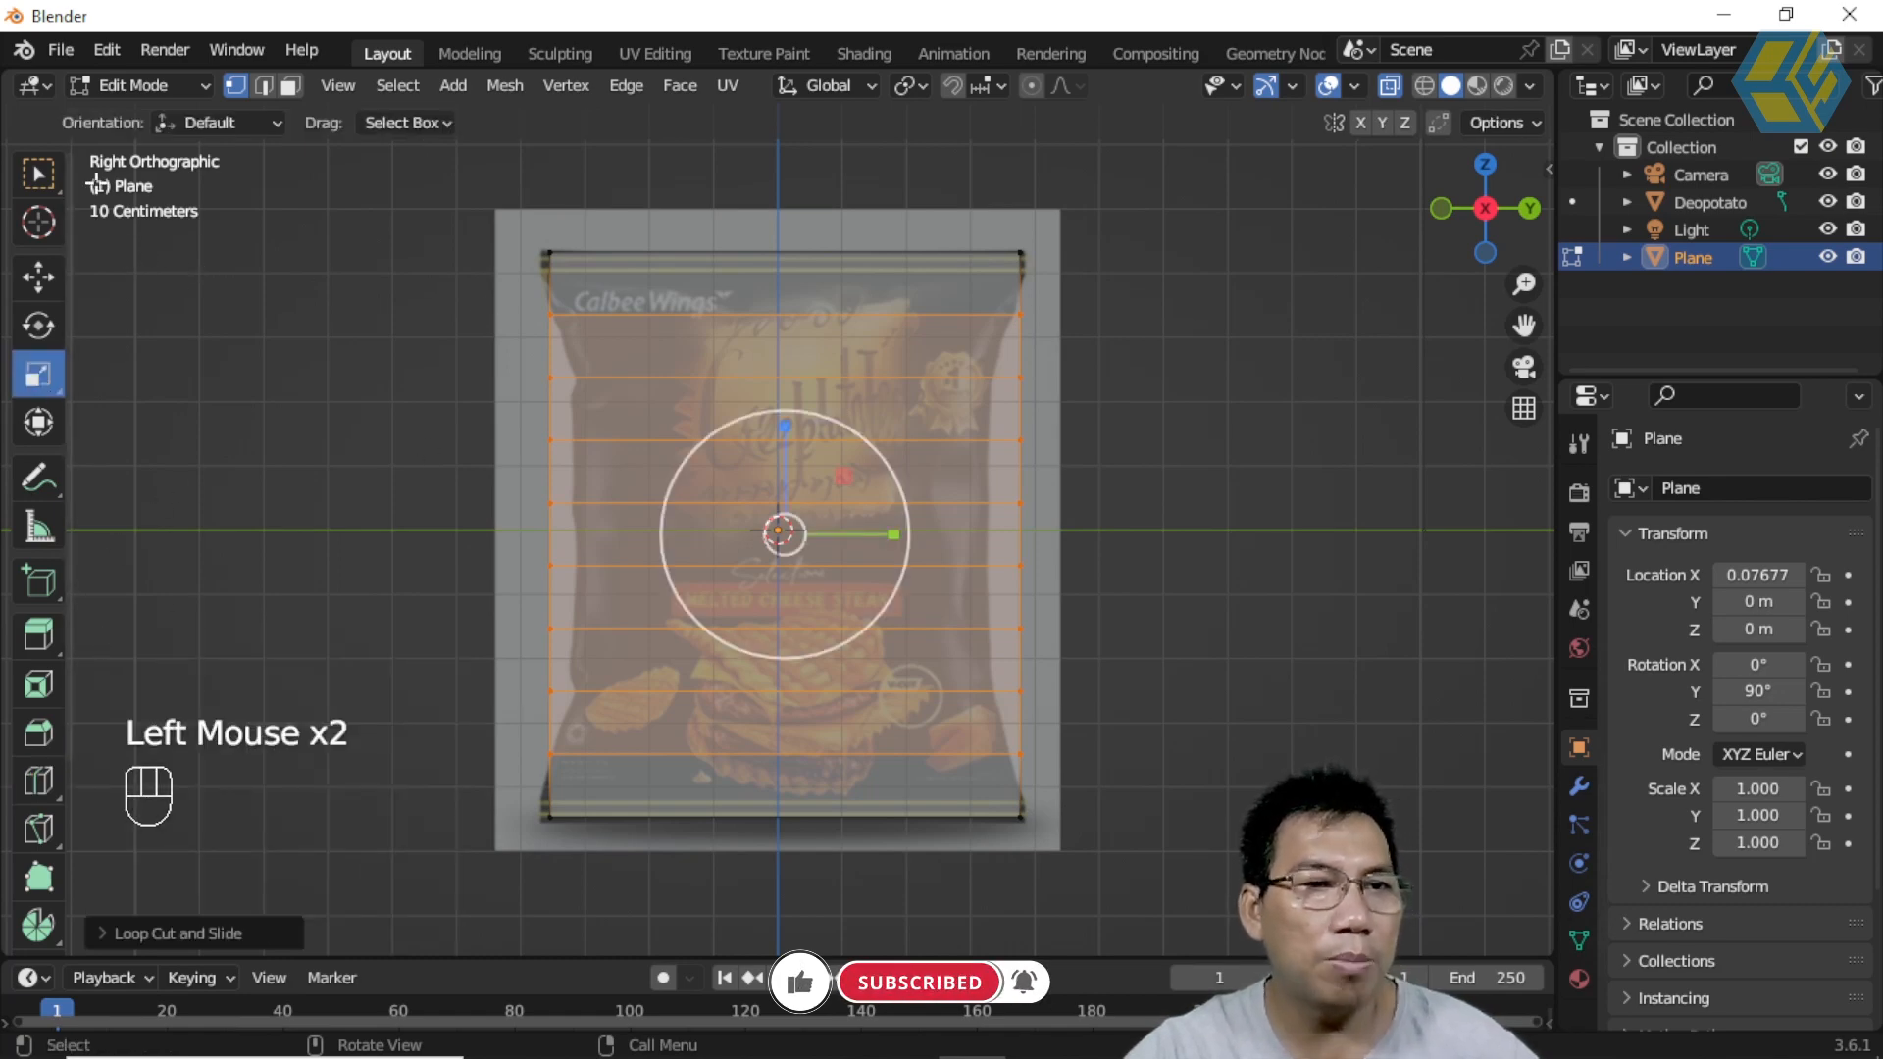
left_click(439, 300)
left_click_drag(422, 283, 1100, 350)
left_click_drag(898, 316, 889, 313)
left_click_drag(1059, 387, 520, 328)
left_click_drag(892, 377, 862, 375)
Step: Scale the third, fourth and fifth horizontal loops from the top inward along Y to the bag's narrower middle
left_click_drag(1060, 462, 522, 410)
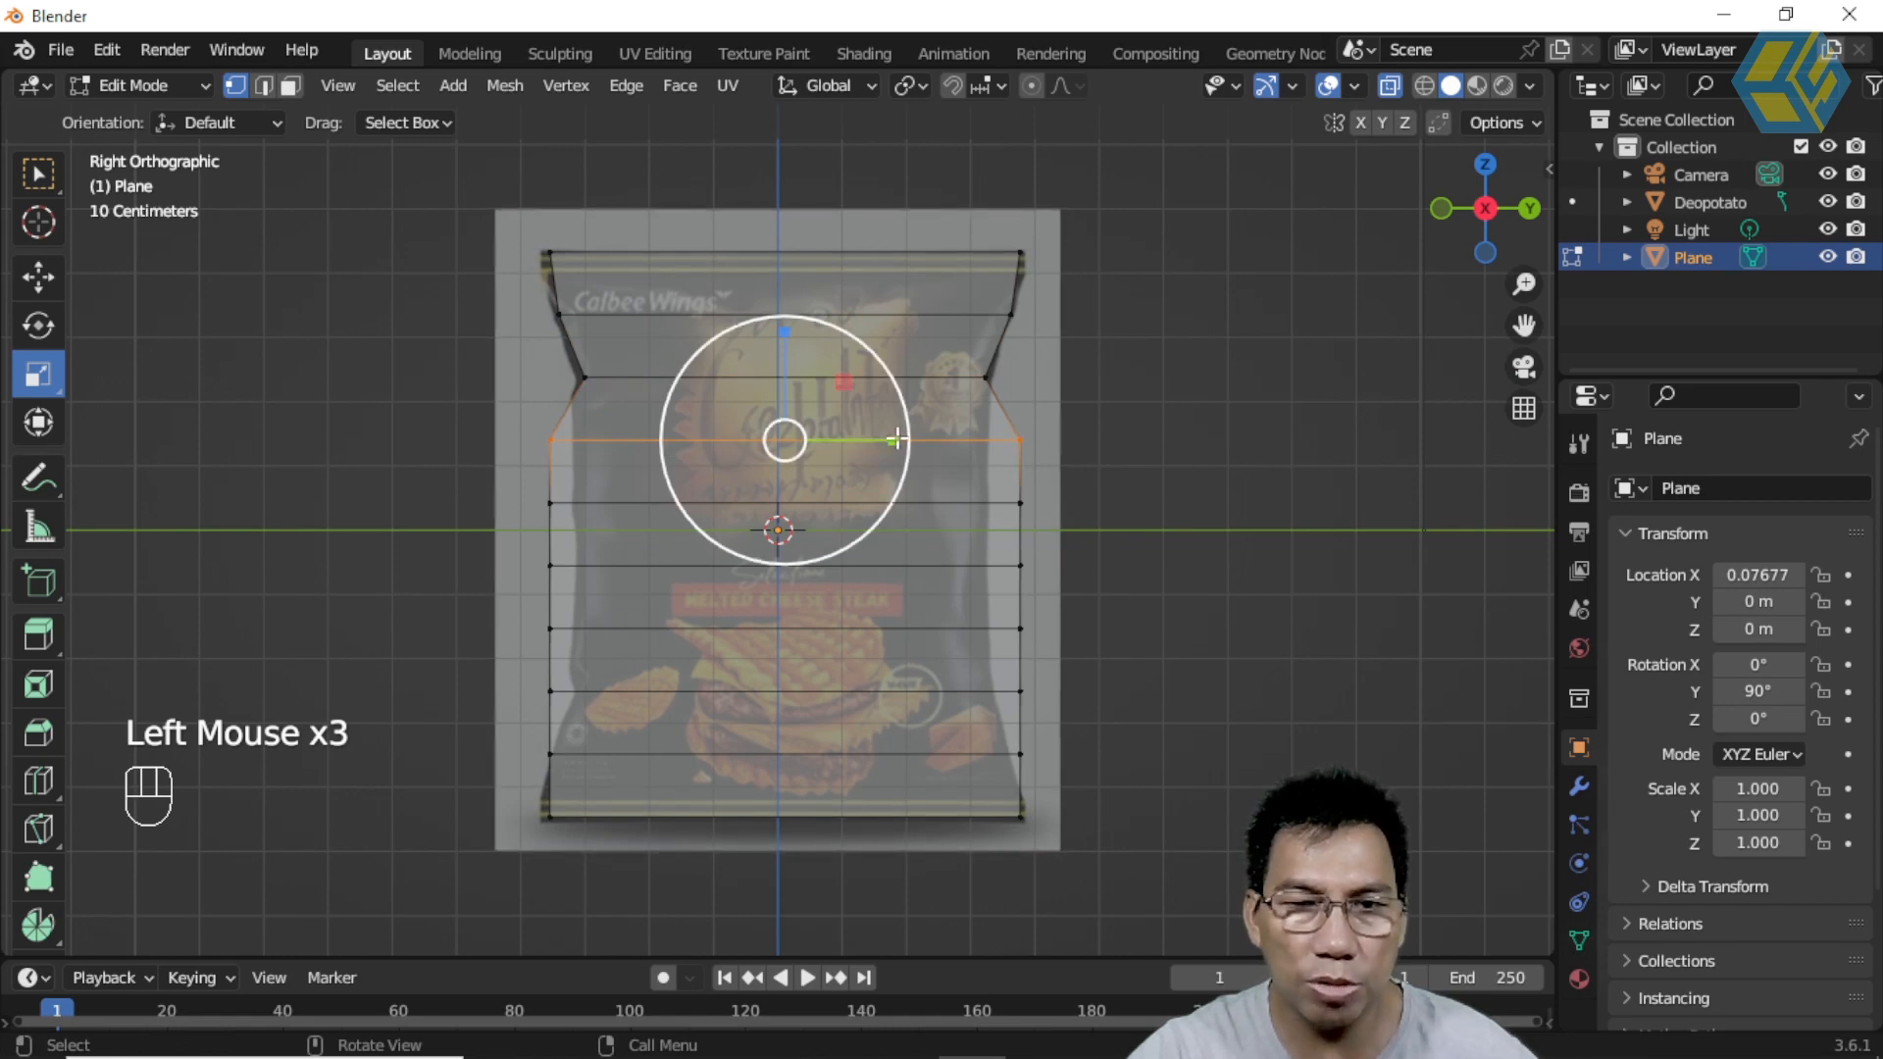
left_click_drag(885, 438, 863, 438)
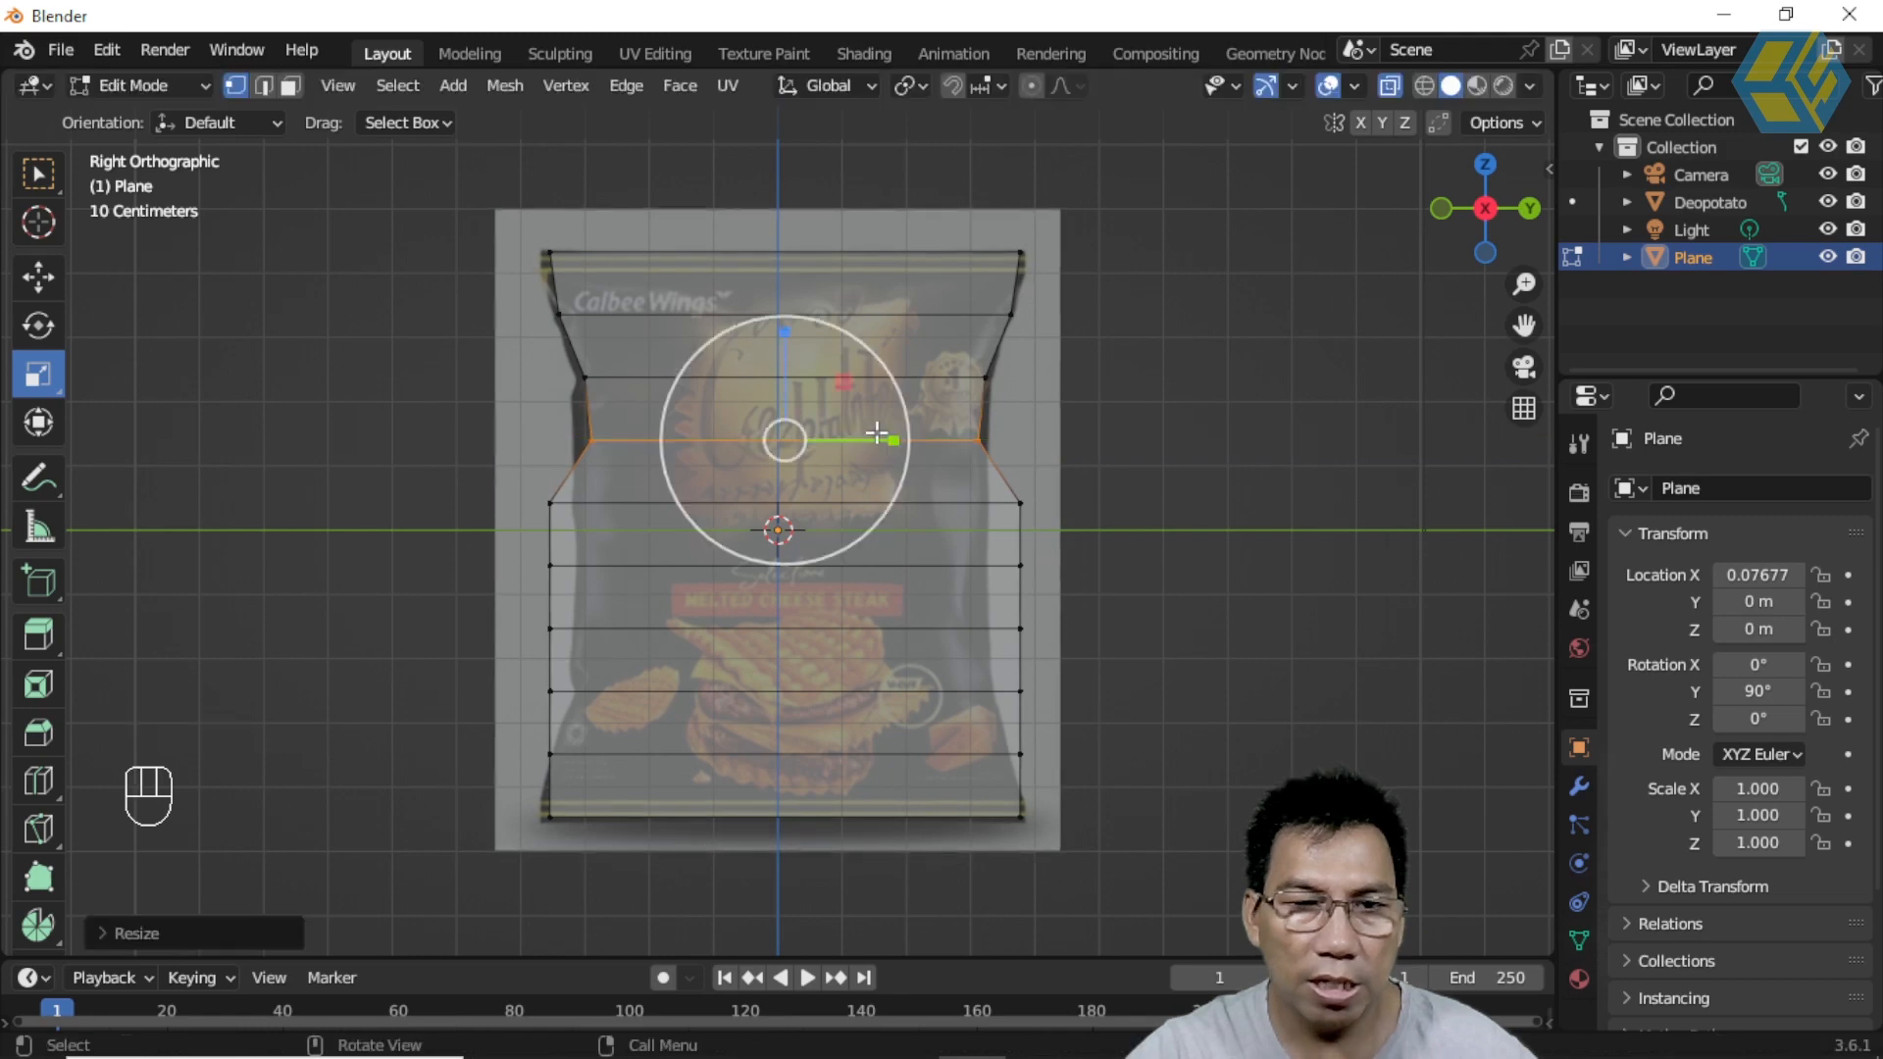
left_click(1058, 508, "alt")
left_click_drag(894, 504, 872, 501)
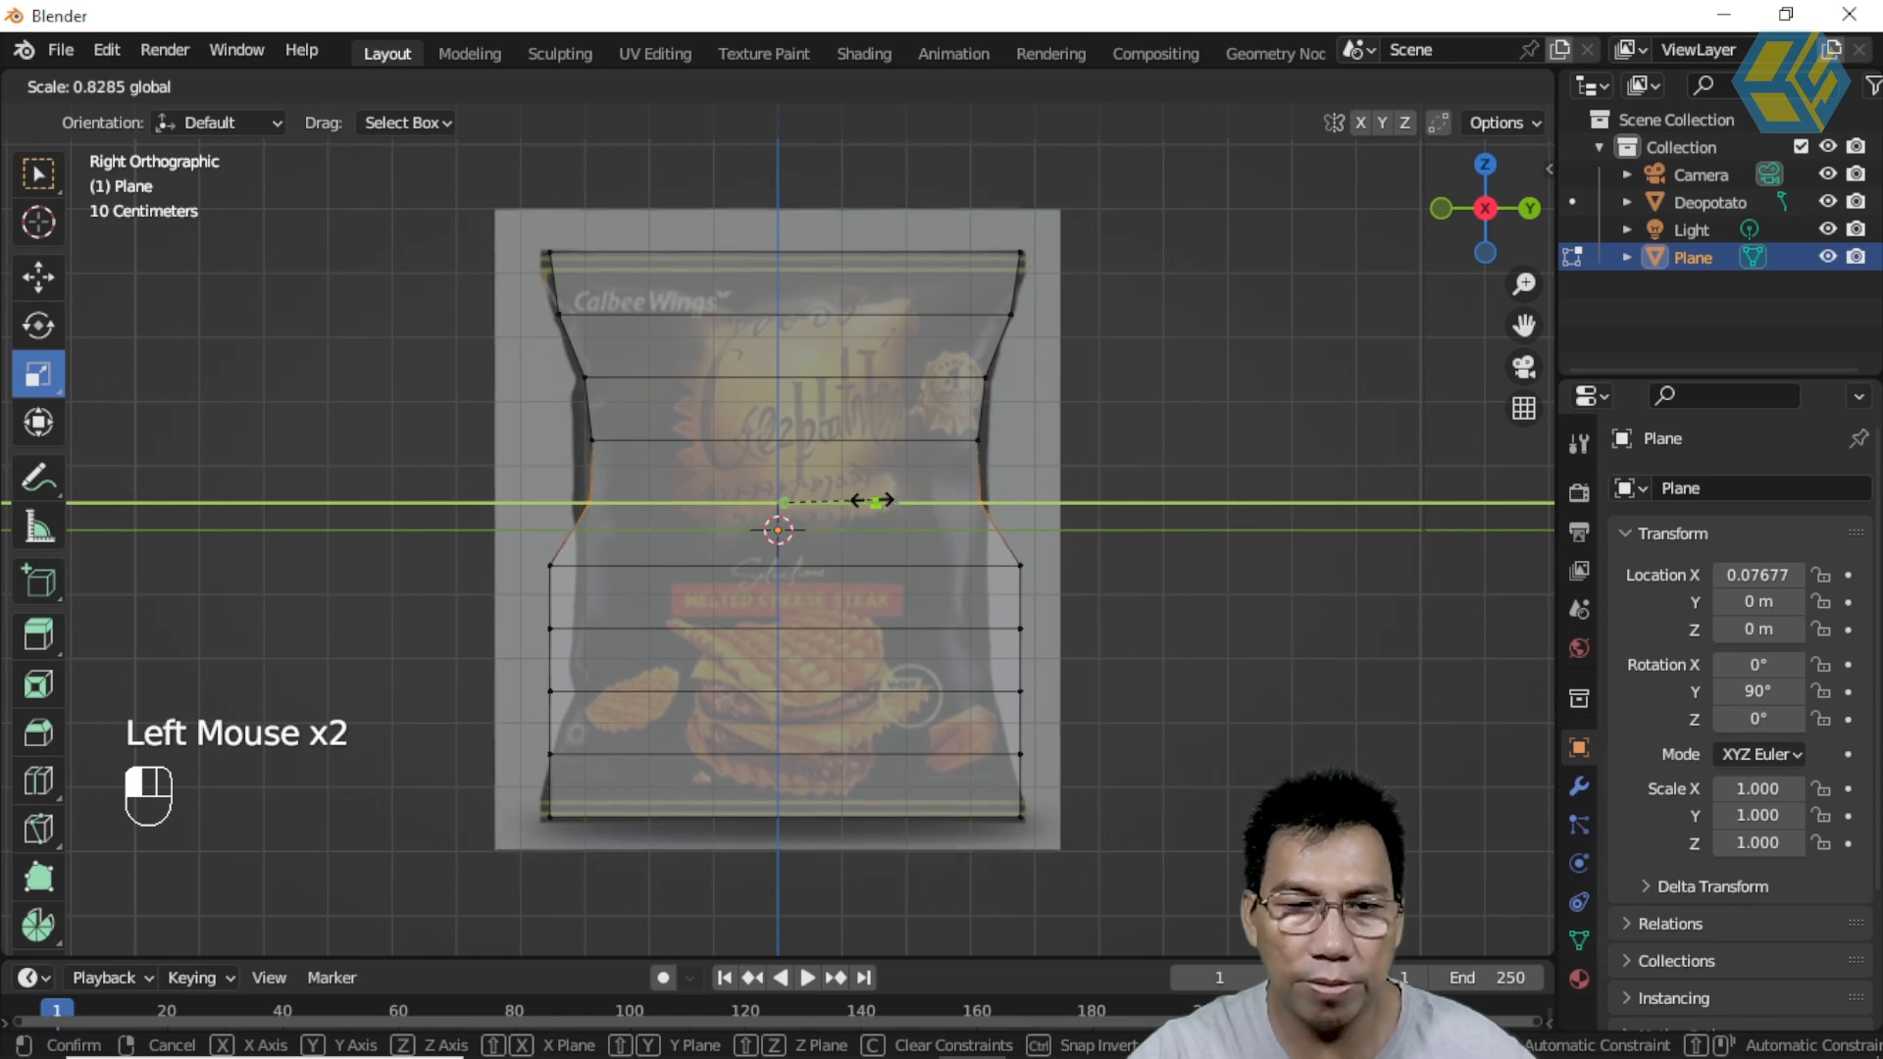
left_click_drag(1068, 589, 535, 544)
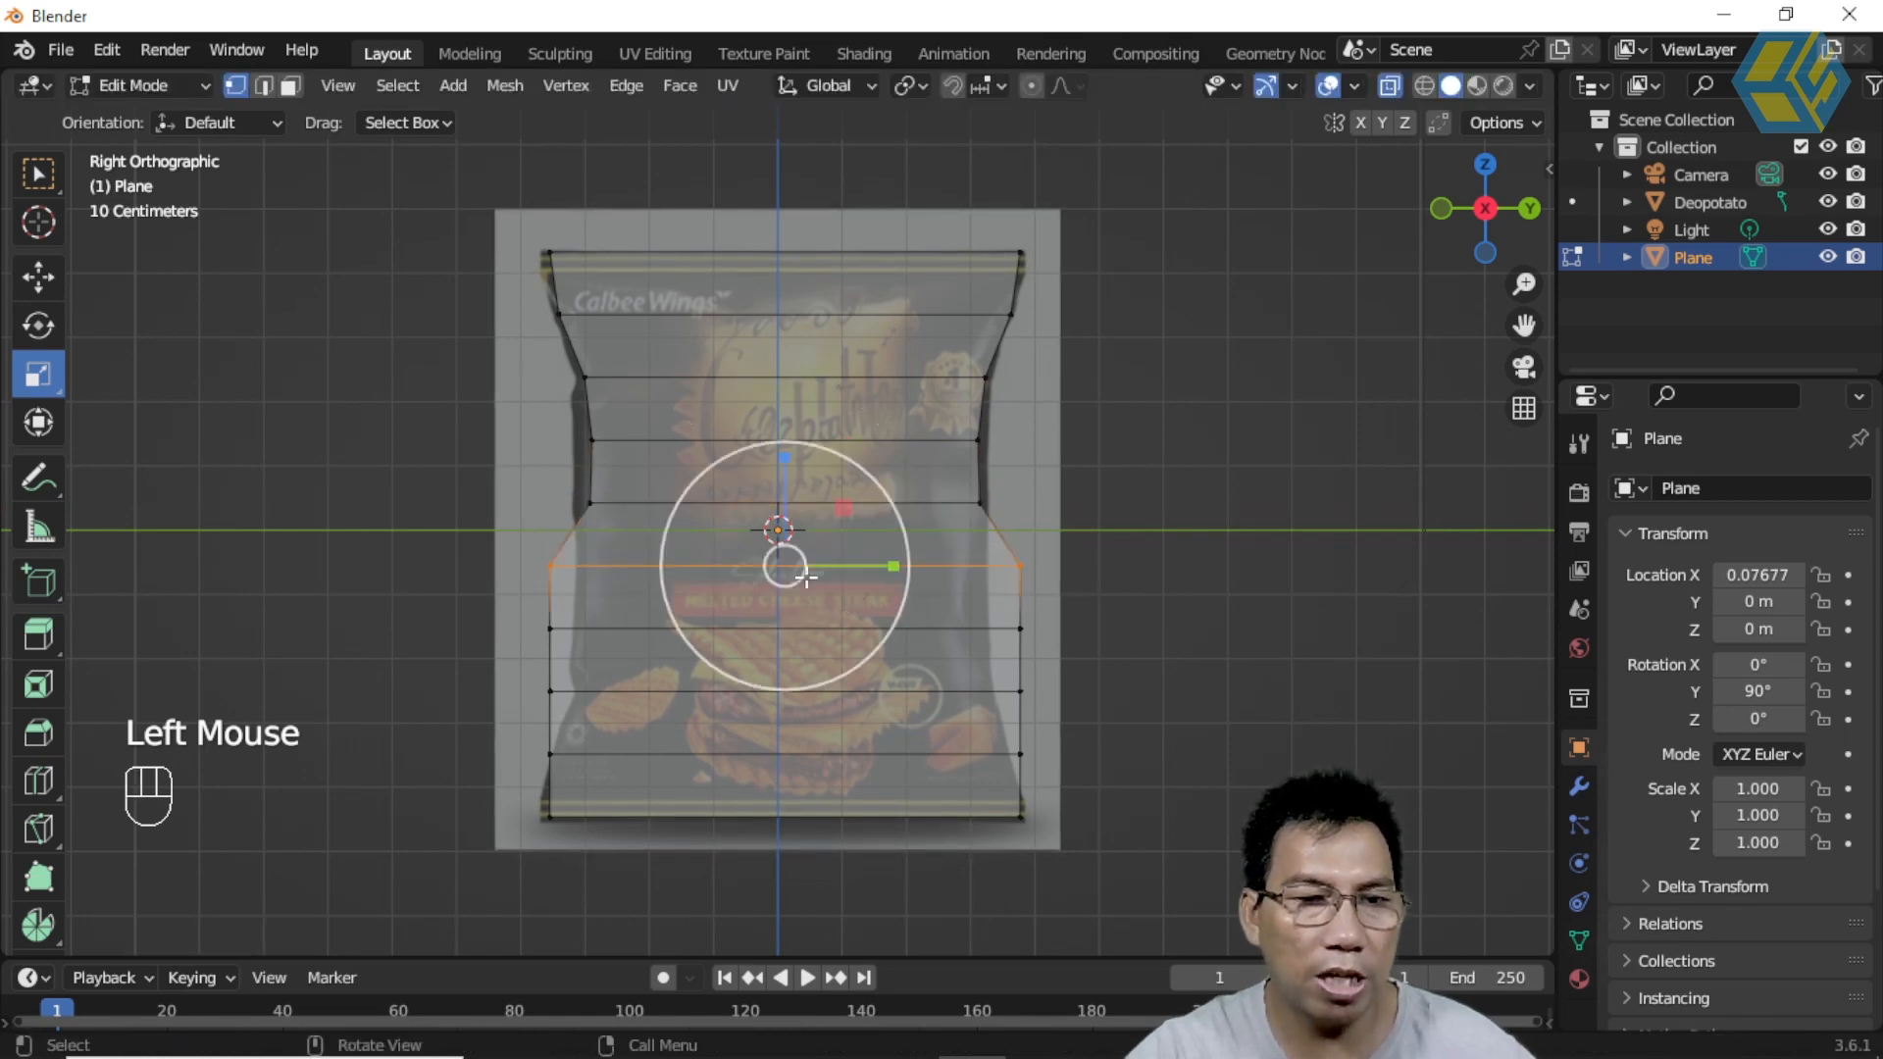
mouse_move(898, 569)
left_mouse_down()
mouse_move(868, 566)
mouse_move(883, 577)
left_mouse_up()
Step: Scale the three lowest inner horizontal loops along Y so they follow the bag's flare towards its bottom
left_click_drag(1042, 648, 520, 618)
left_click_drag(895, 629, 878, 629)
left_click_drag(1030, 775, 579, 660)
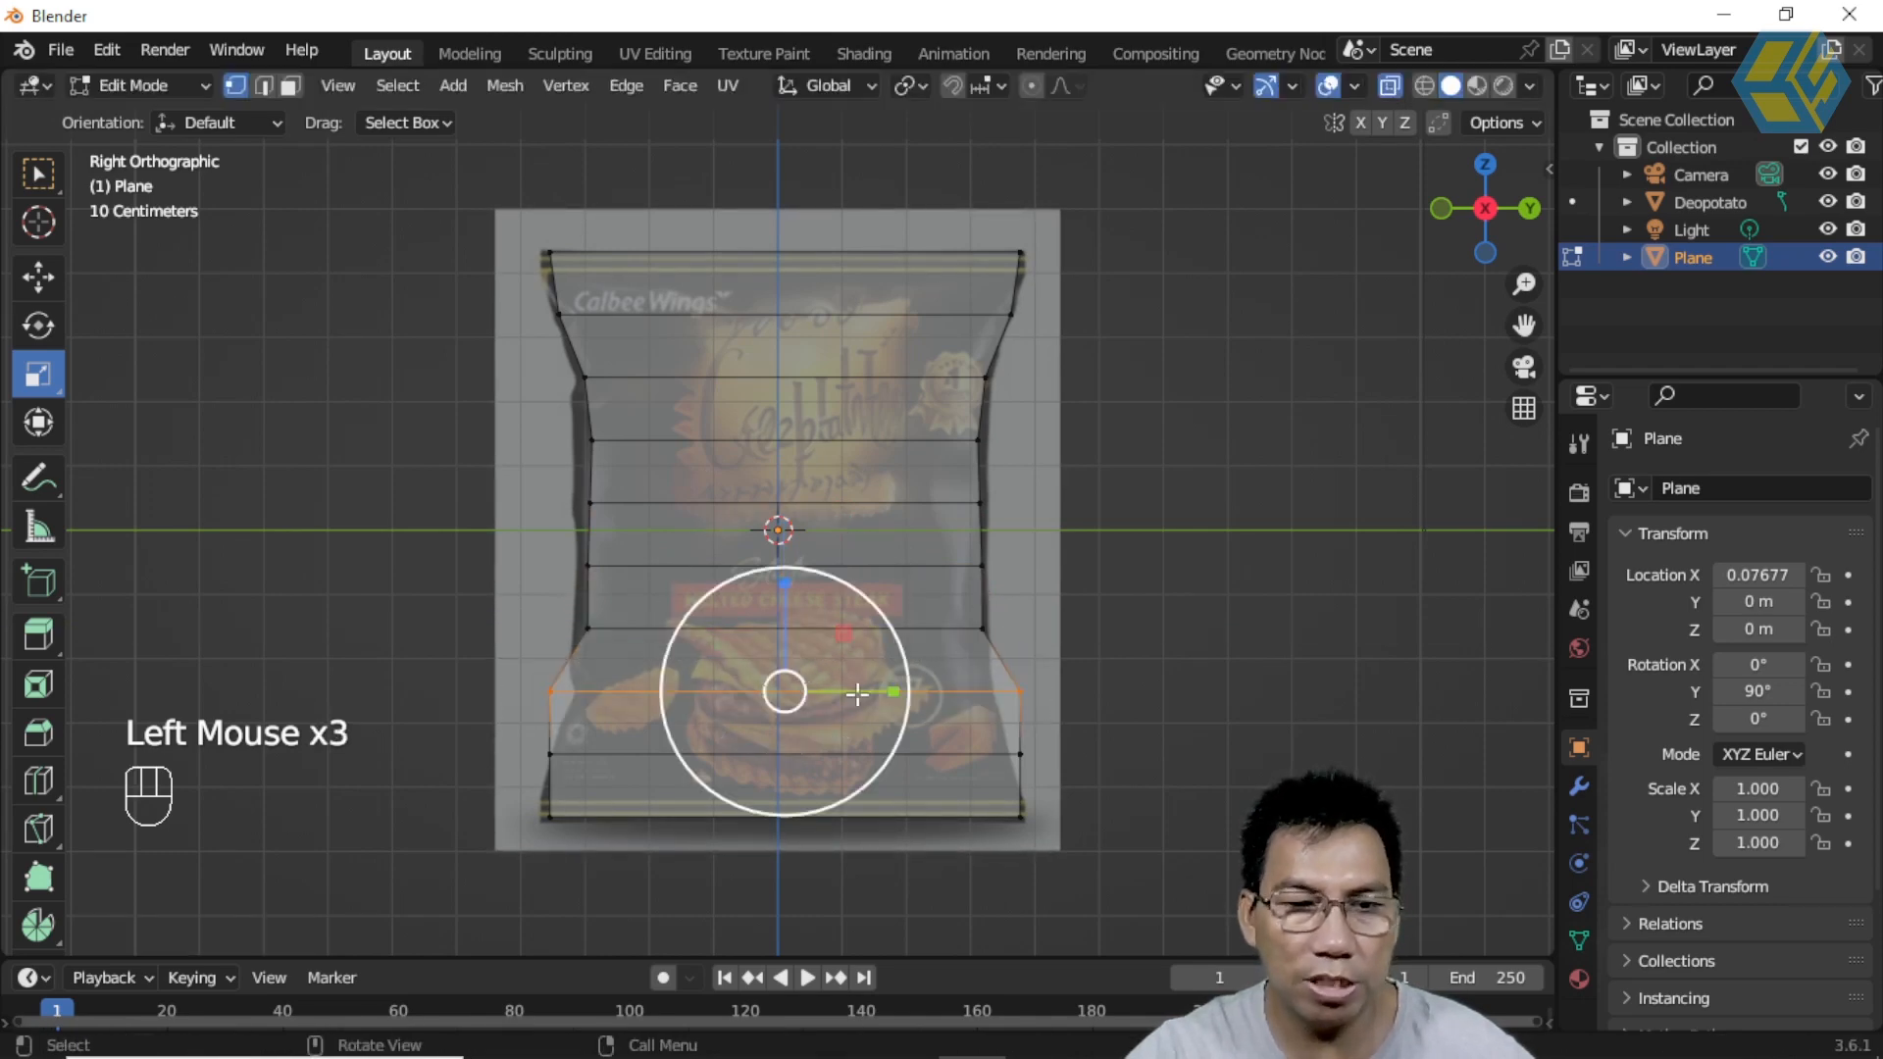
left_click_drag(890, 691, 863, 692)
left_click_drag(1063, 781, 546, 723)
left_click_drag(880, 756, 875, 758)
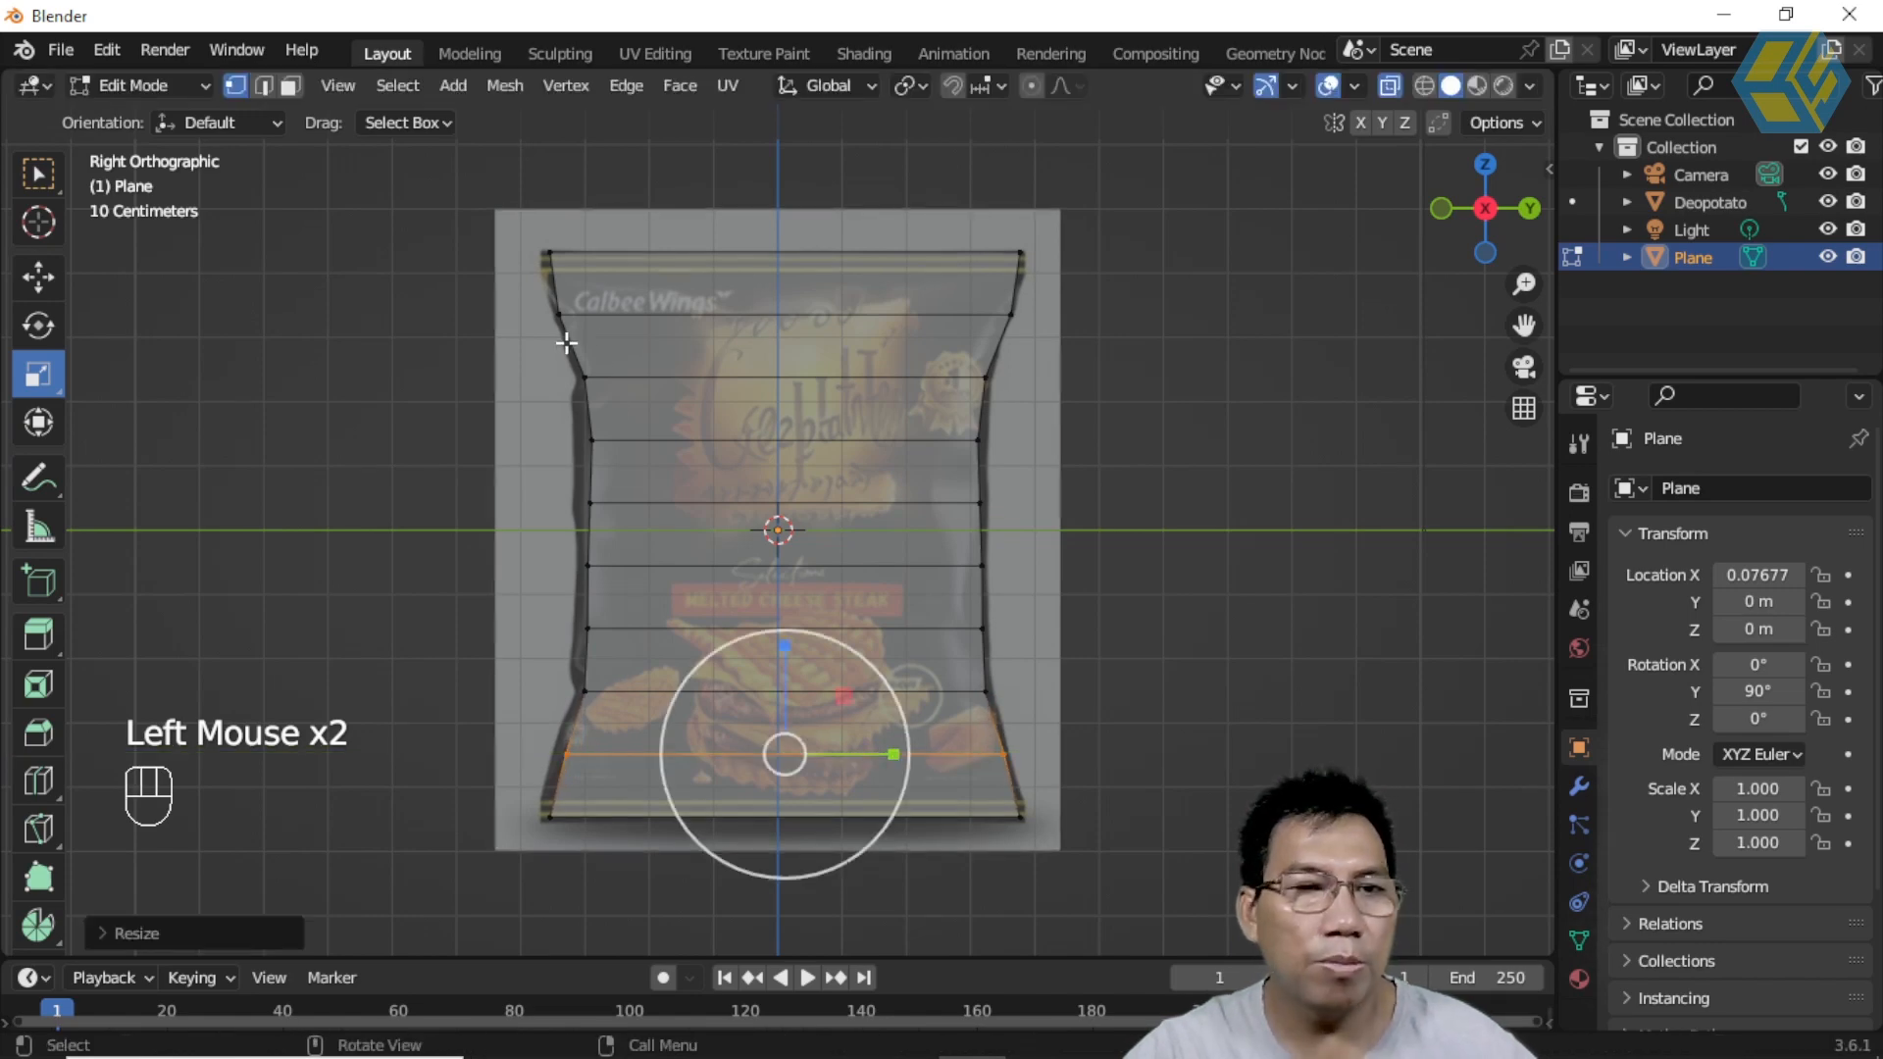
Step: Add one horizontal loop cut just below the plane's top edge and scale it slightly outward along Y
left_click(39, 782)
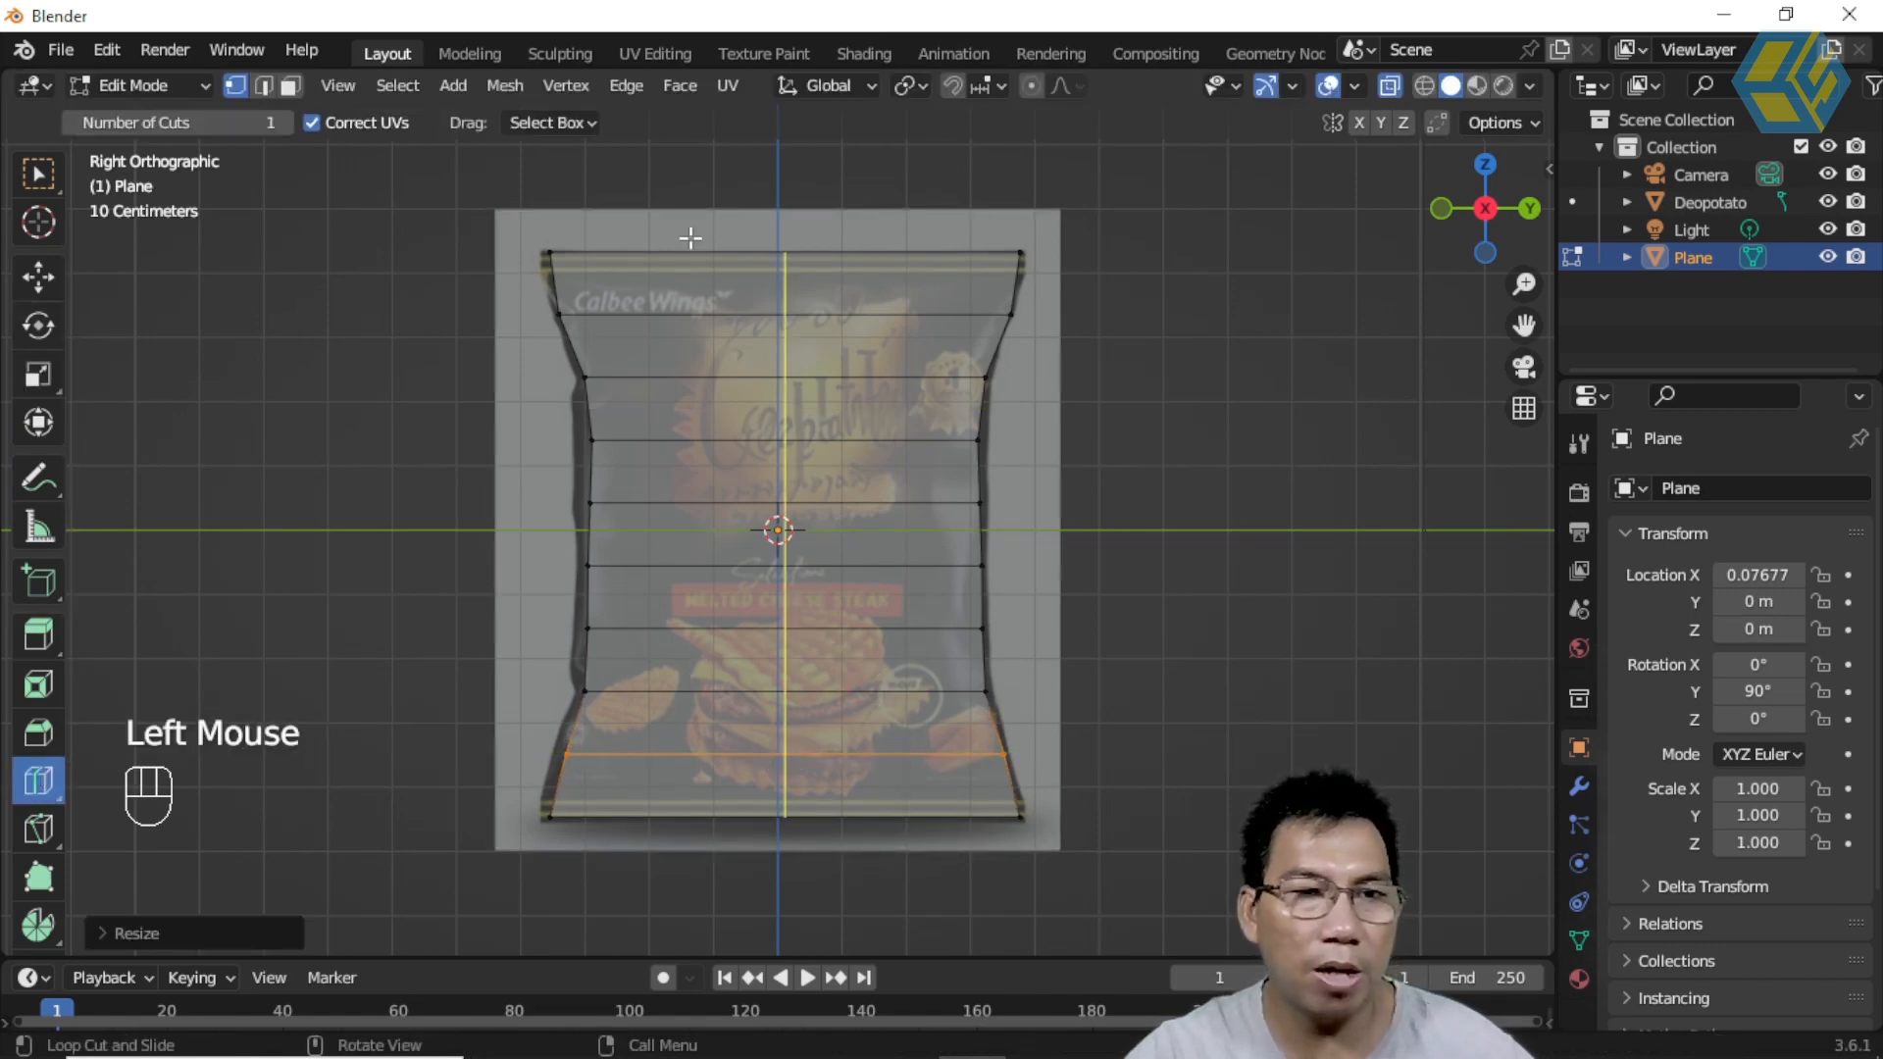
left_click(554, 285)
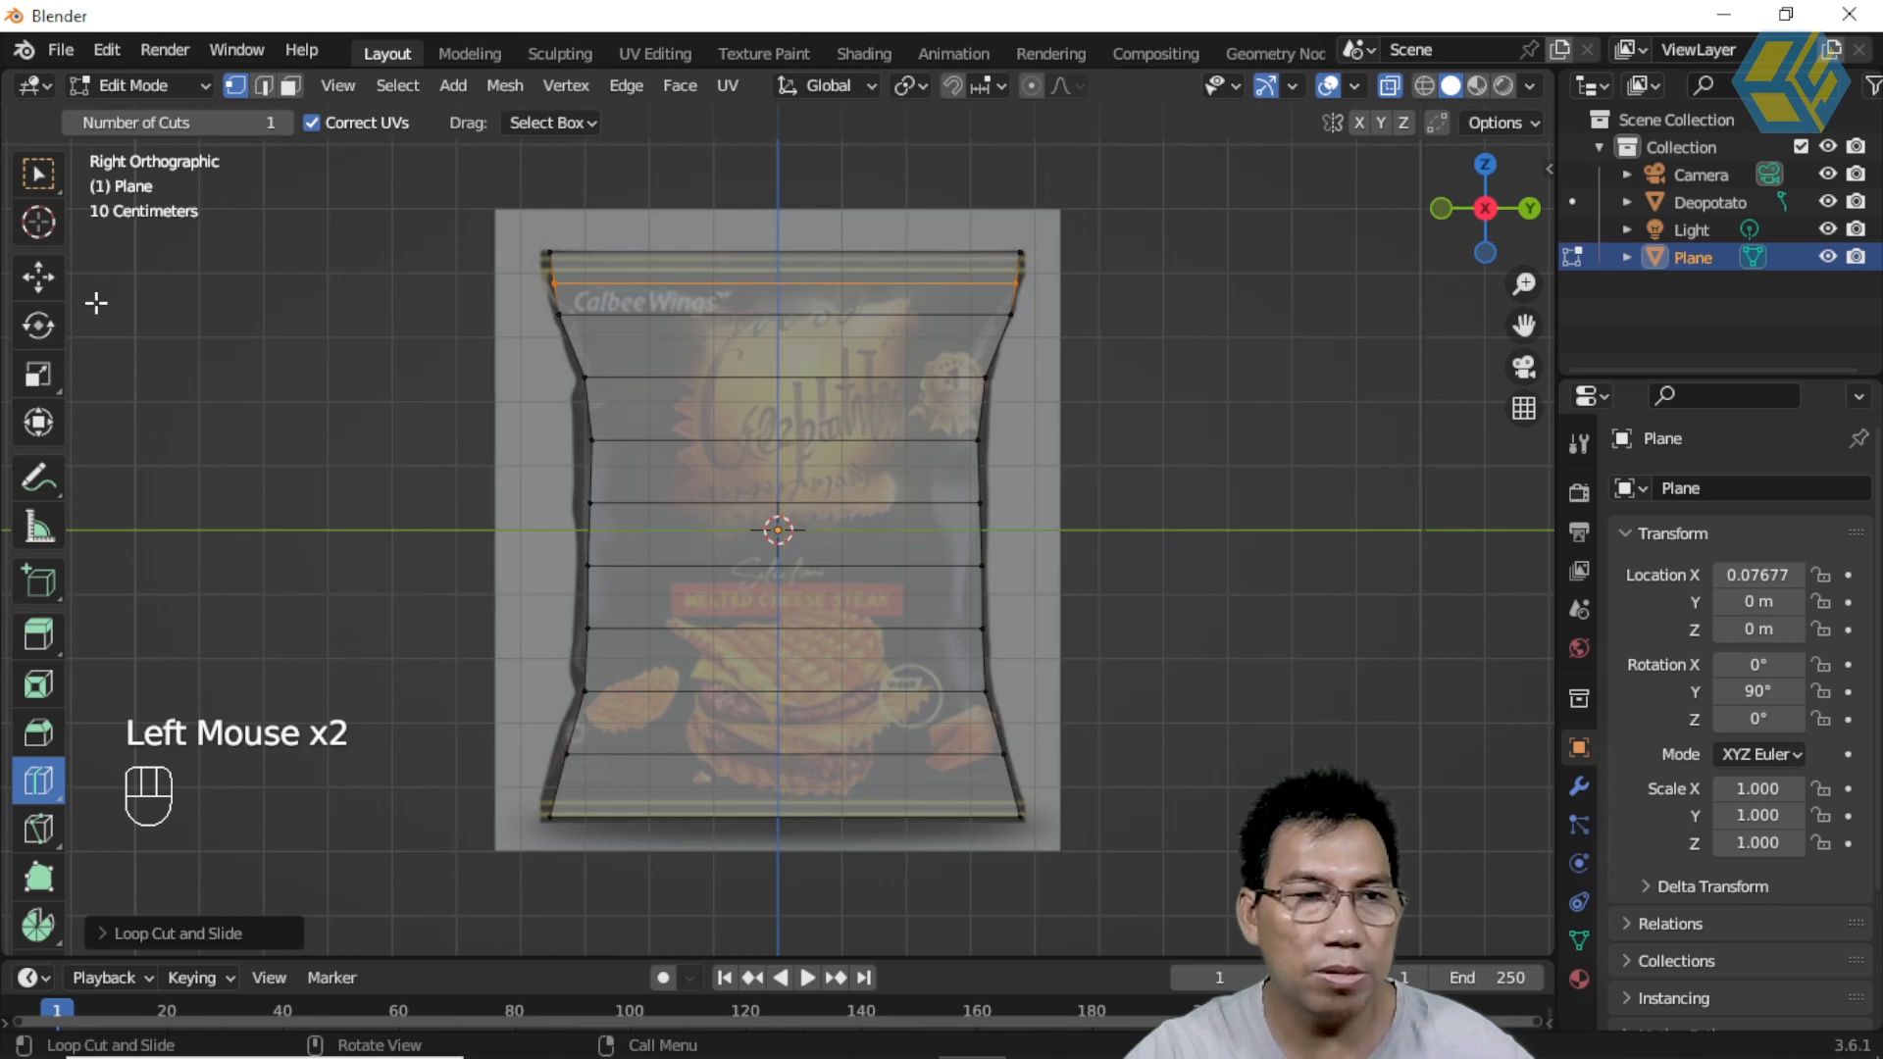
left_click(38, 374)
left_click_drag(892, 284, 901, 285)
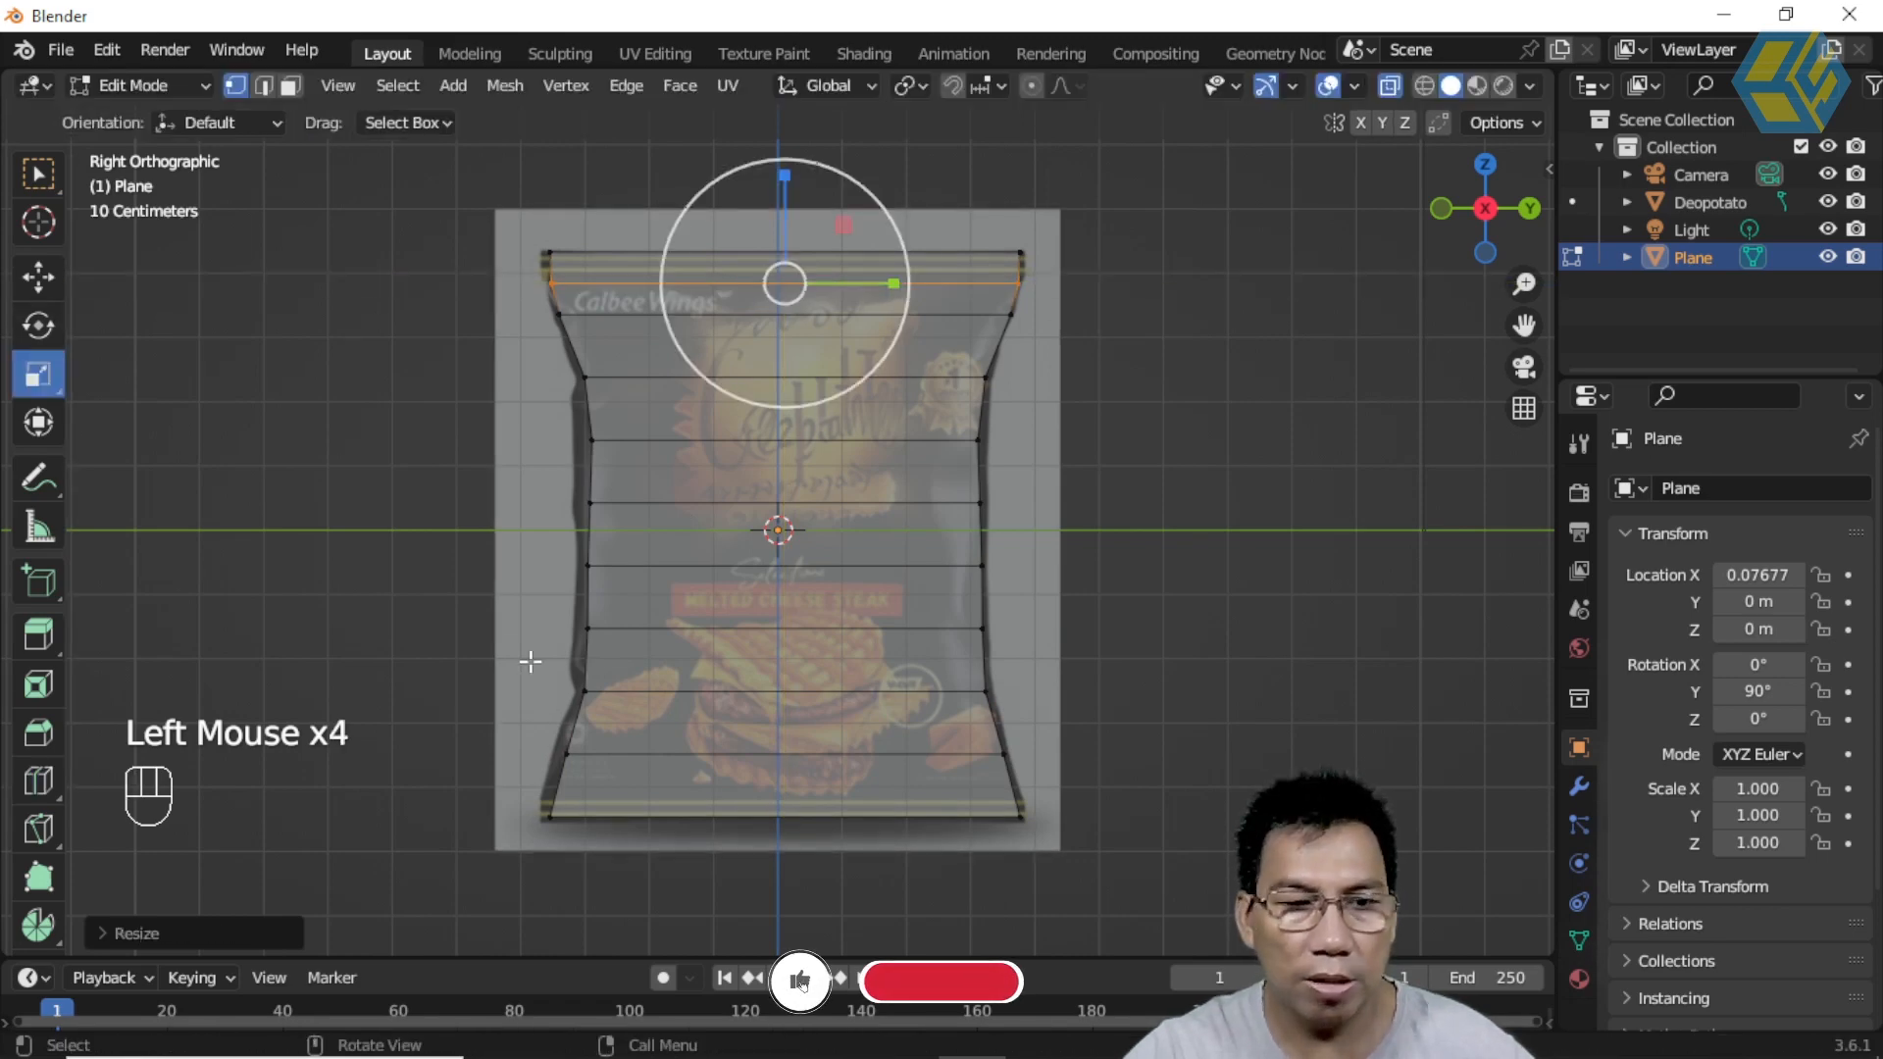
Step: Add one horizontal loop cut just above the plane's bottom edge and scale it slightly outward along Y
left_click(40, 781)
left_click(559, 786)
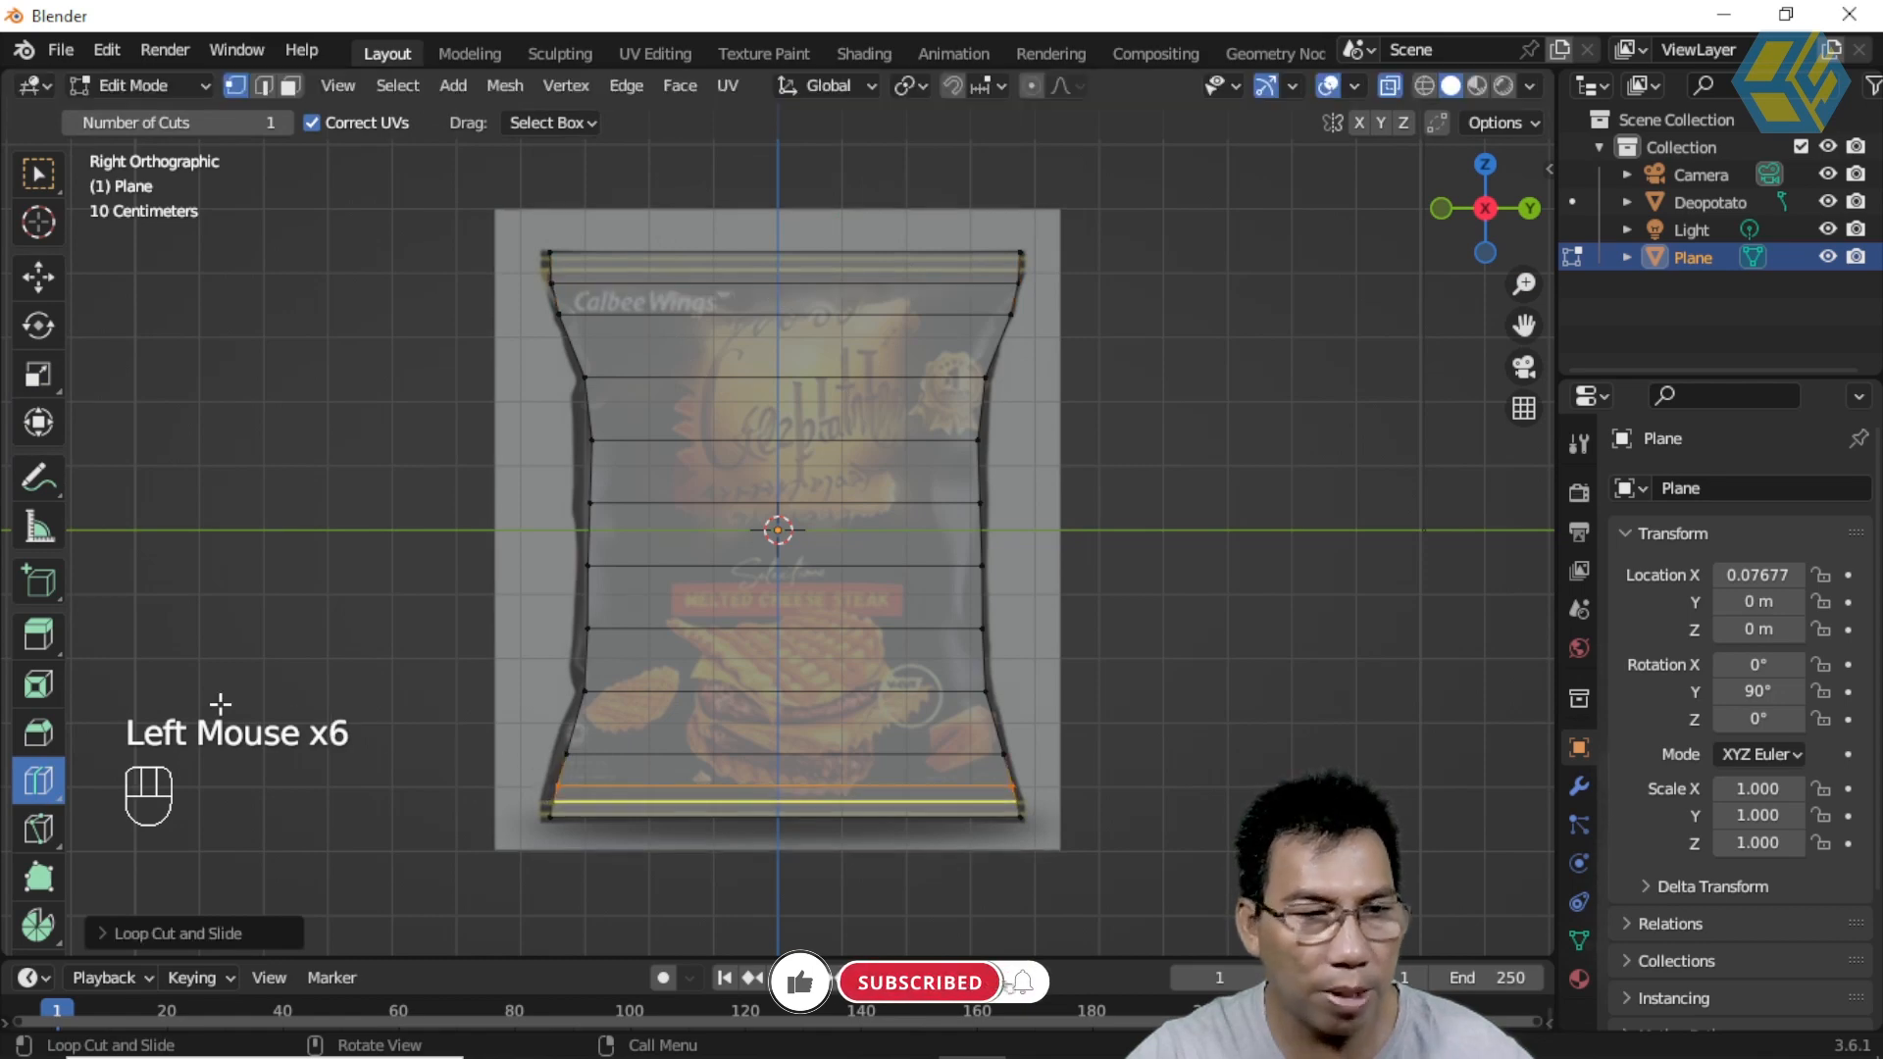
left_click(39, 376)
left_click_drag(891, 785, 900, 792)
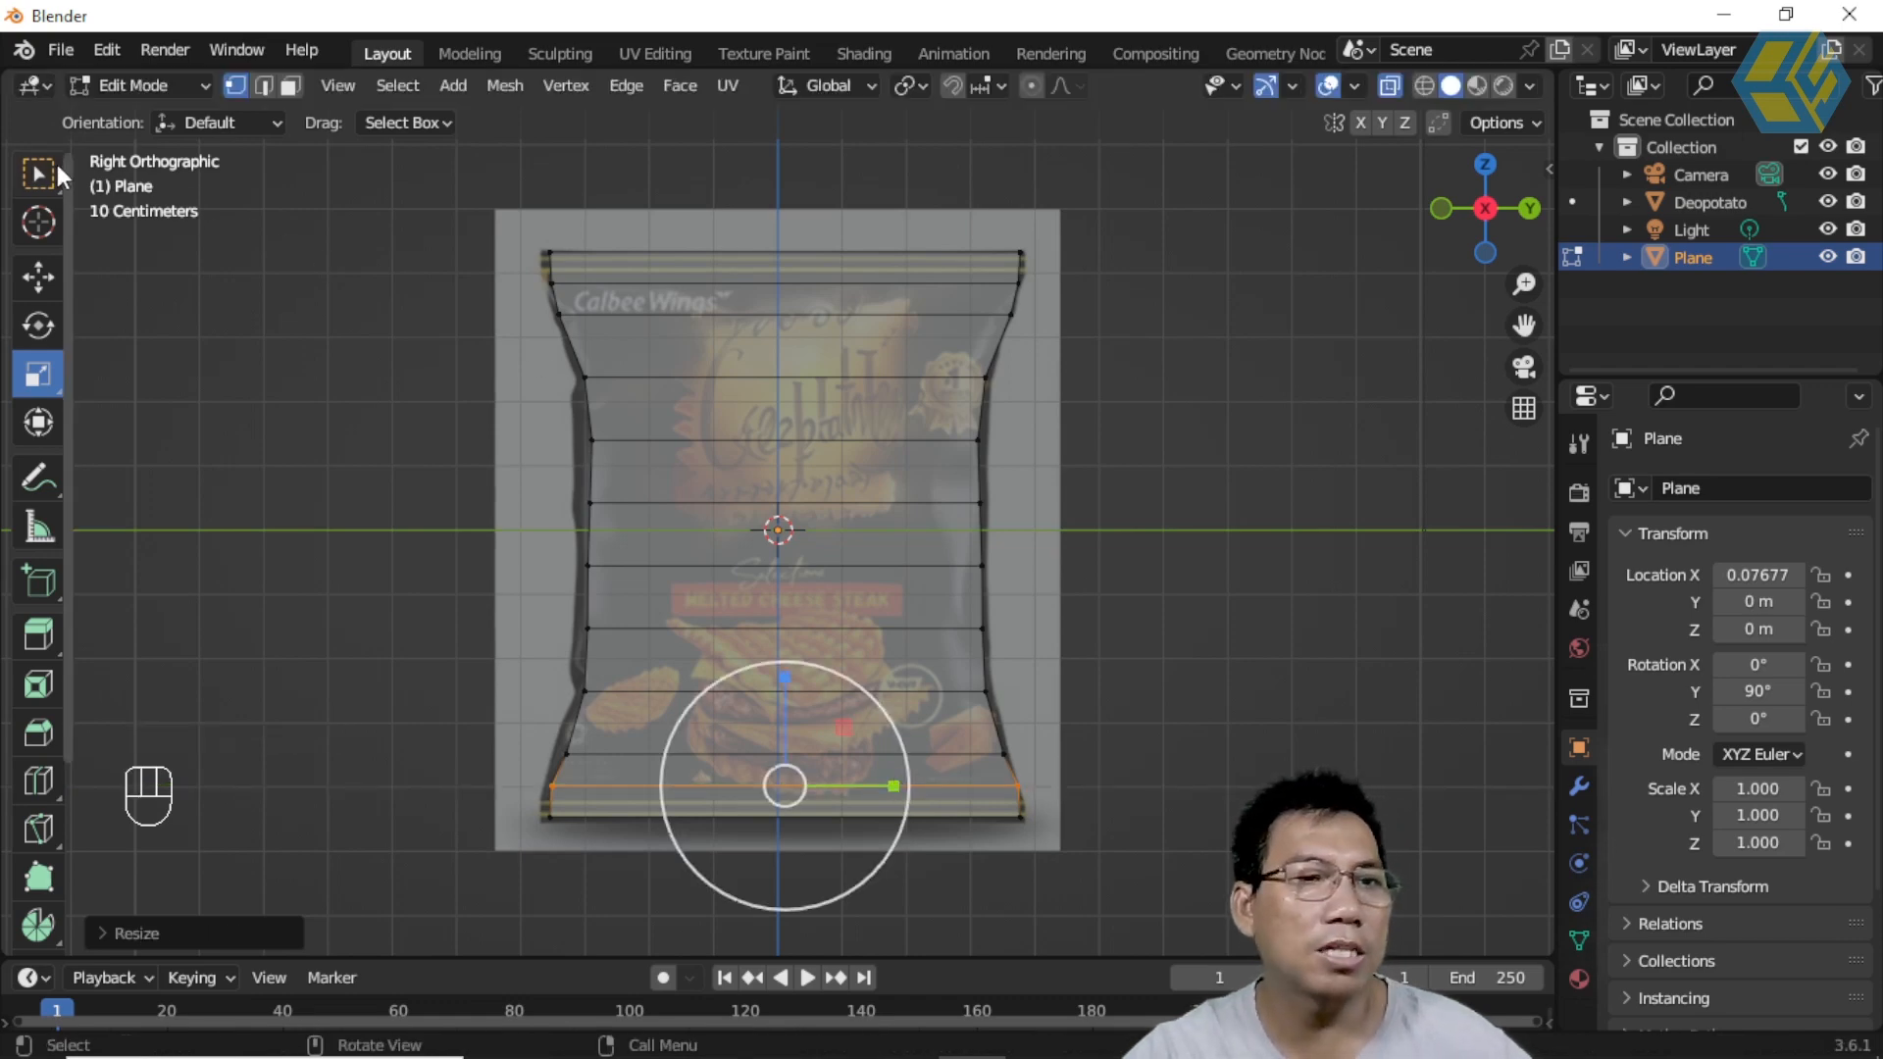
Step: Move individual vertices in the middle of the plane's left side slightly outward along Y to follow the bag's contour
left_click(46, 169)
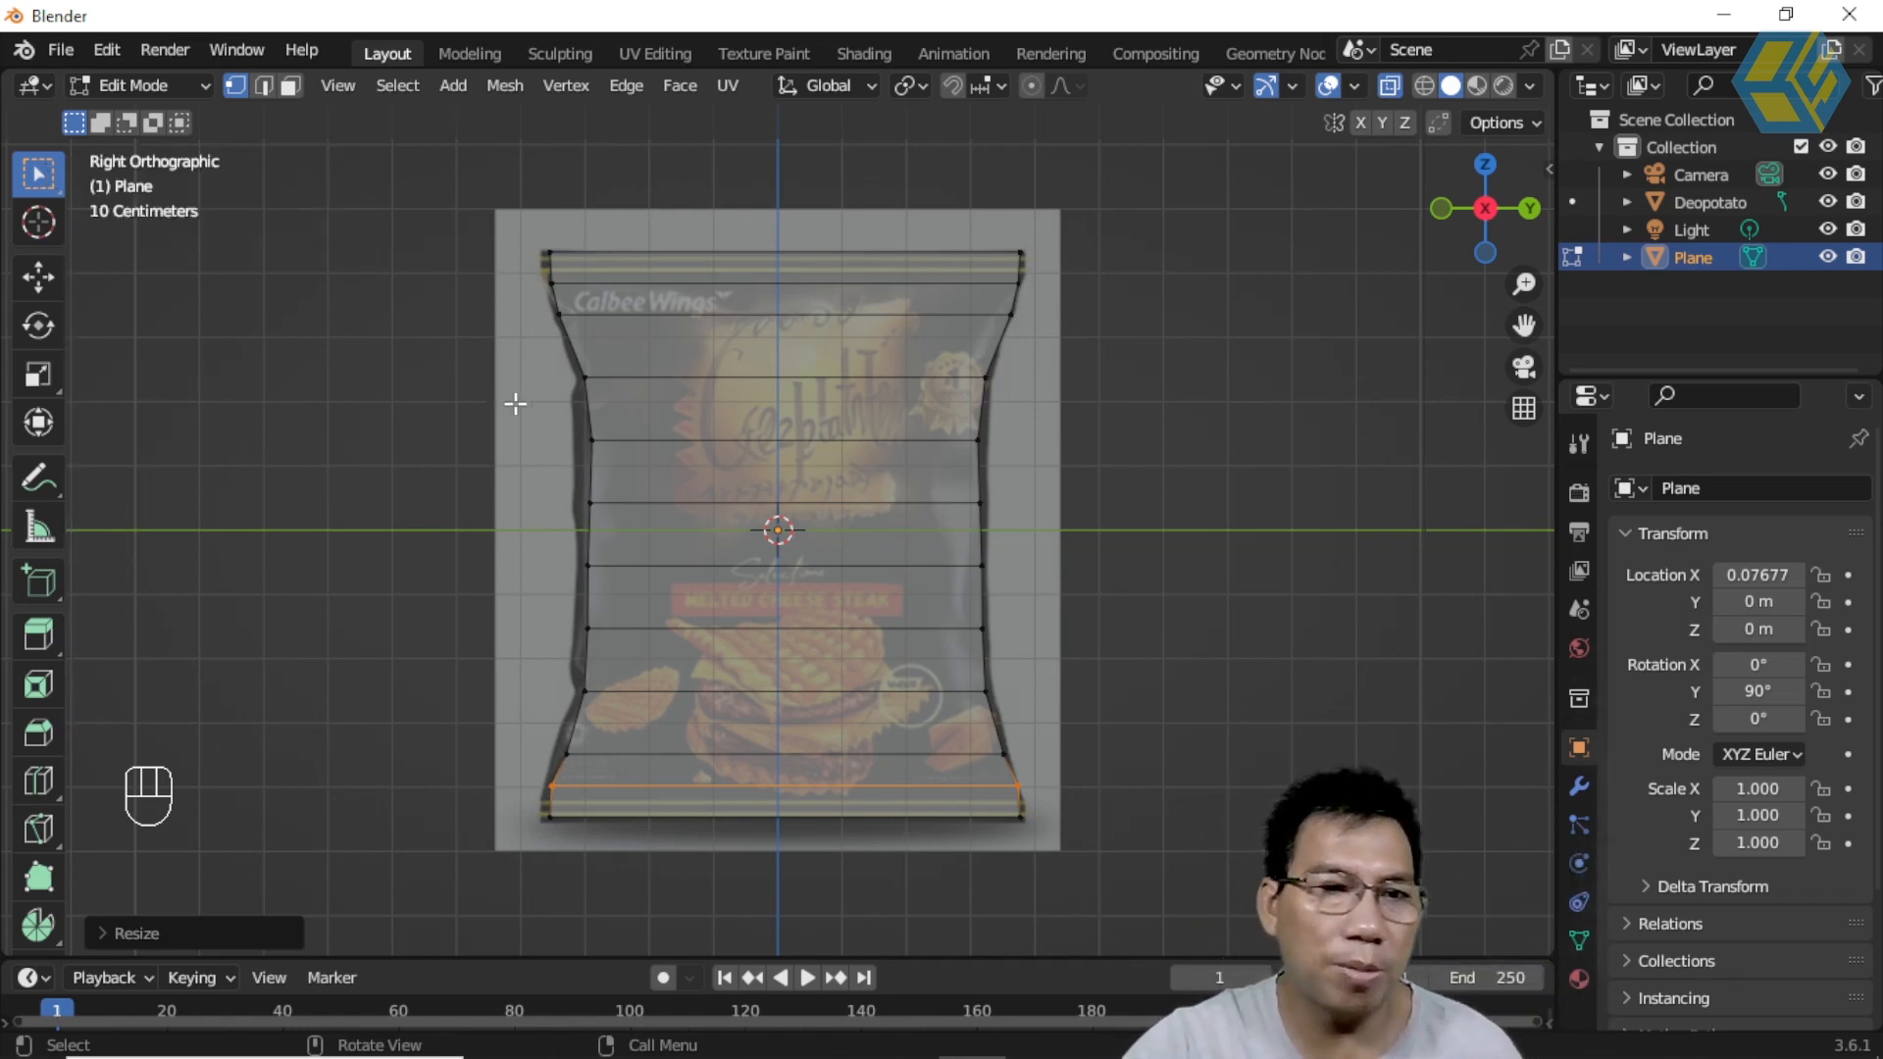
left_click(37, 275)
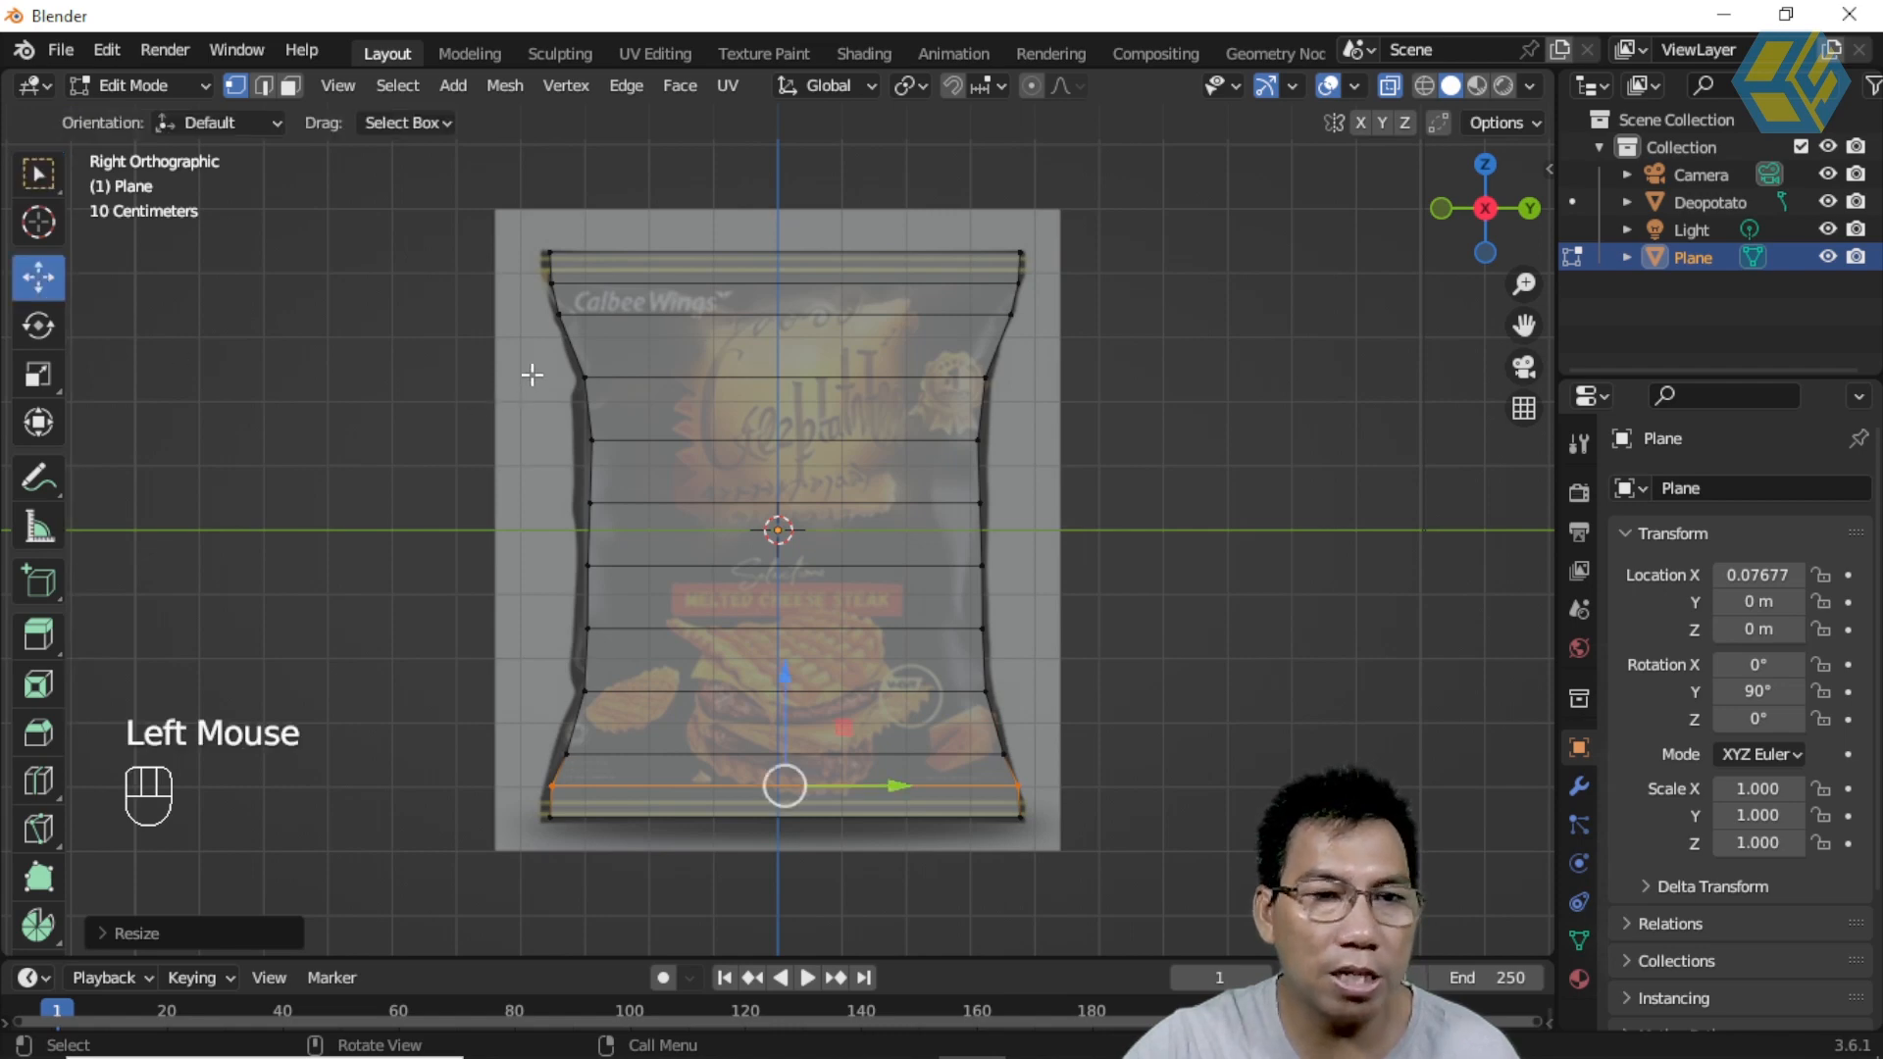
left_click_drag(535, 354, 618, 420)
left_click(672, 383)
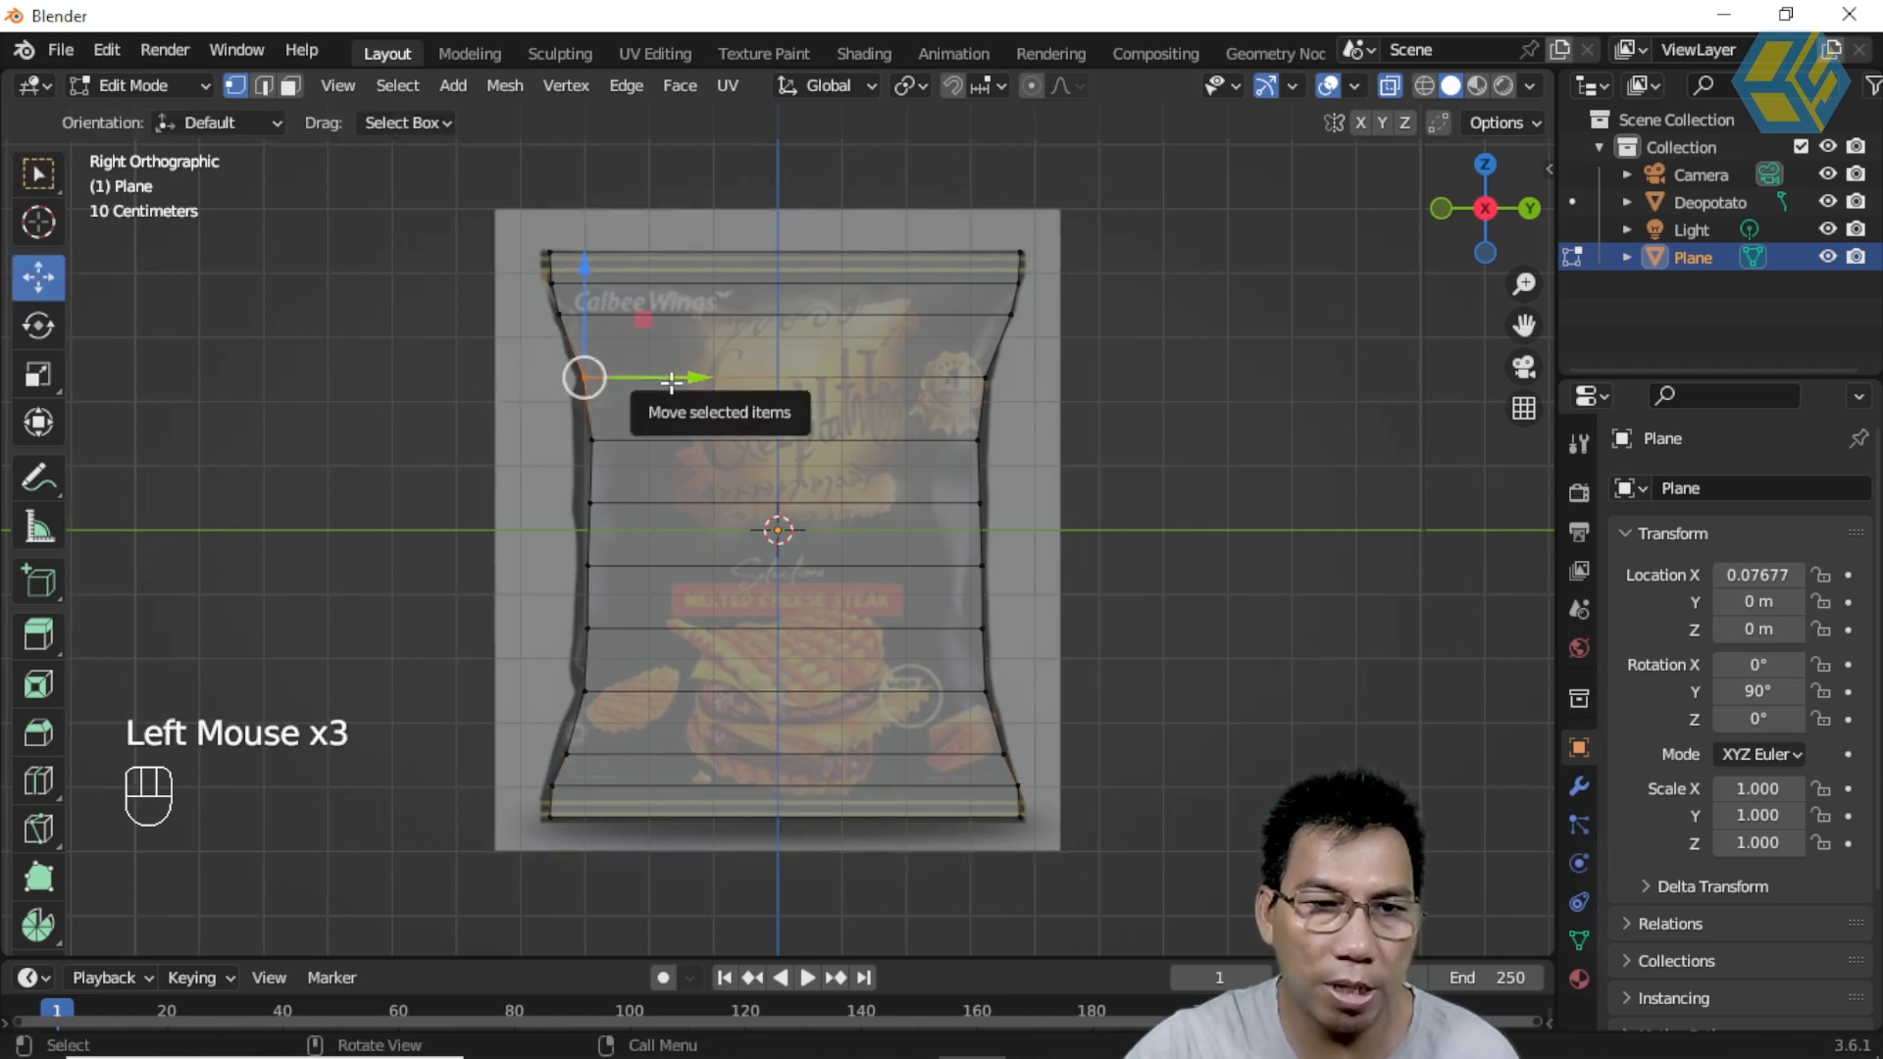
left_click(644, 449)
left_click_drag(685, 440, 691, 501)
left_click(565, 500)
left_click(638, 577)
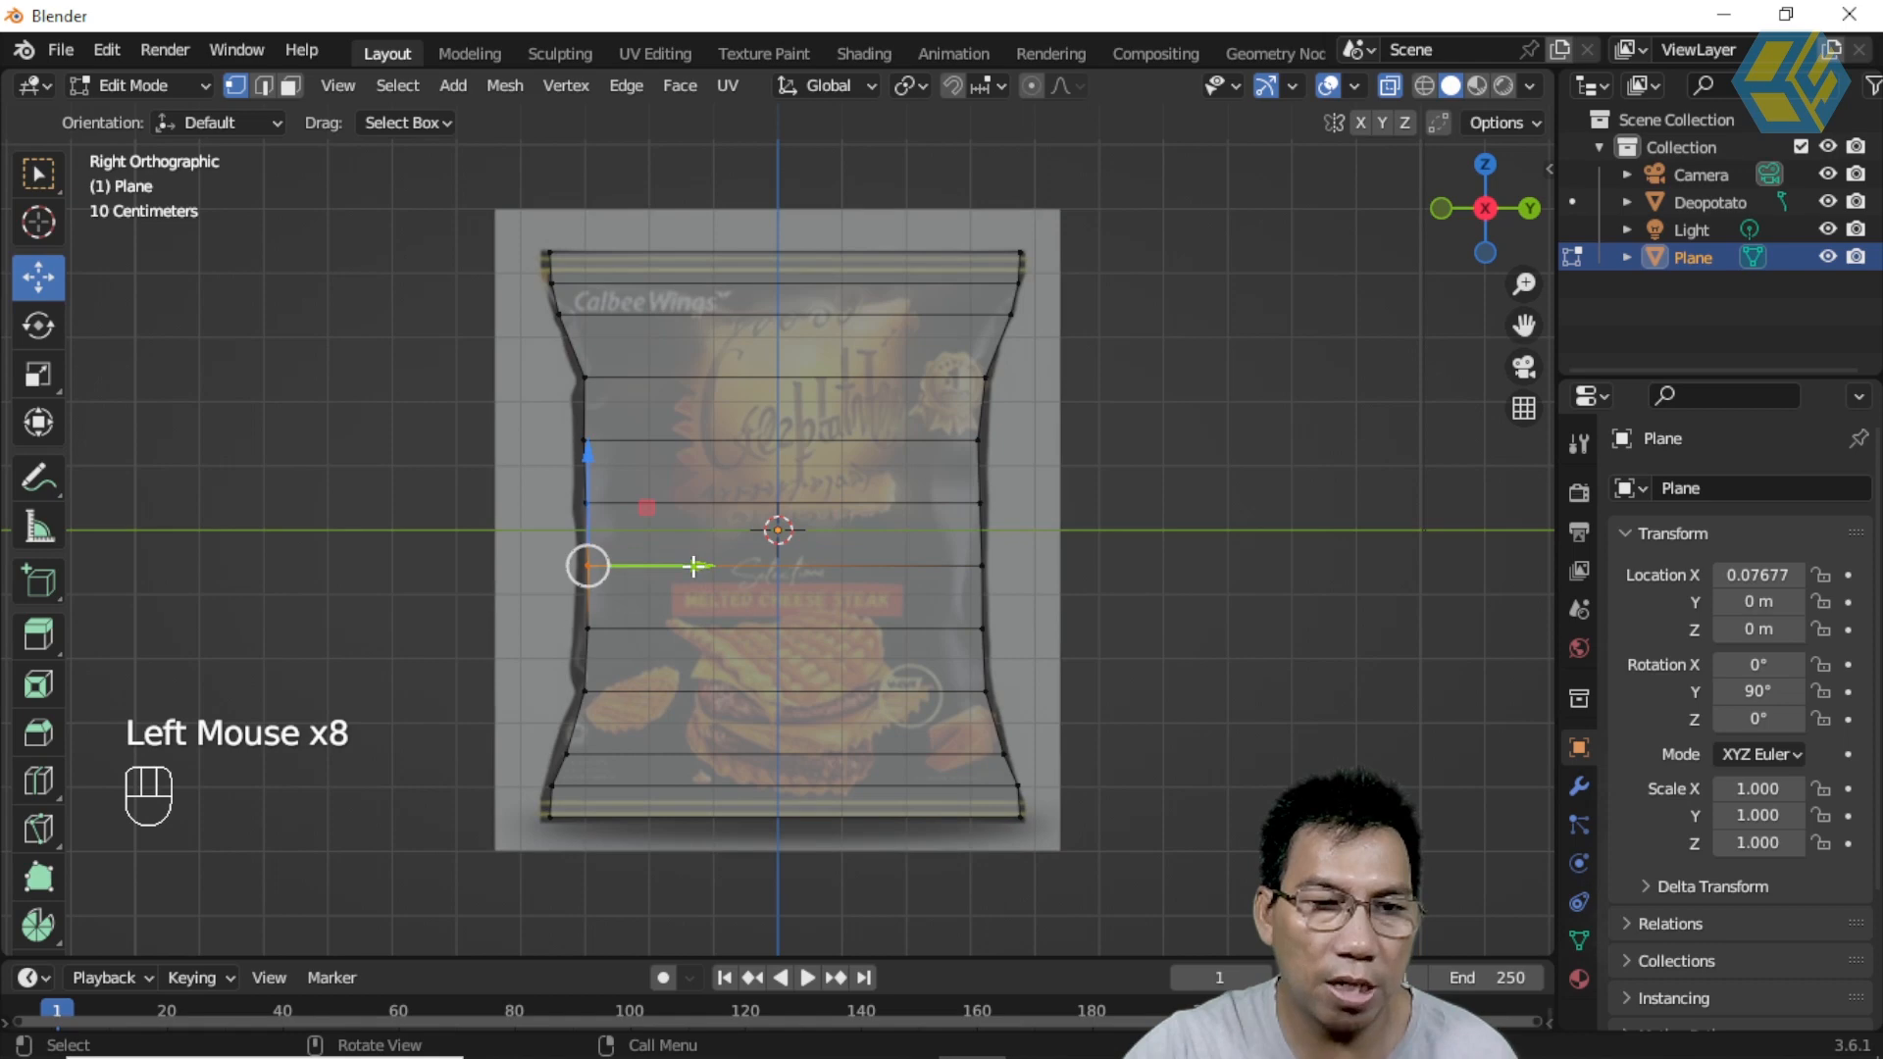
left_click(692, 566)
left_click(658, 645)
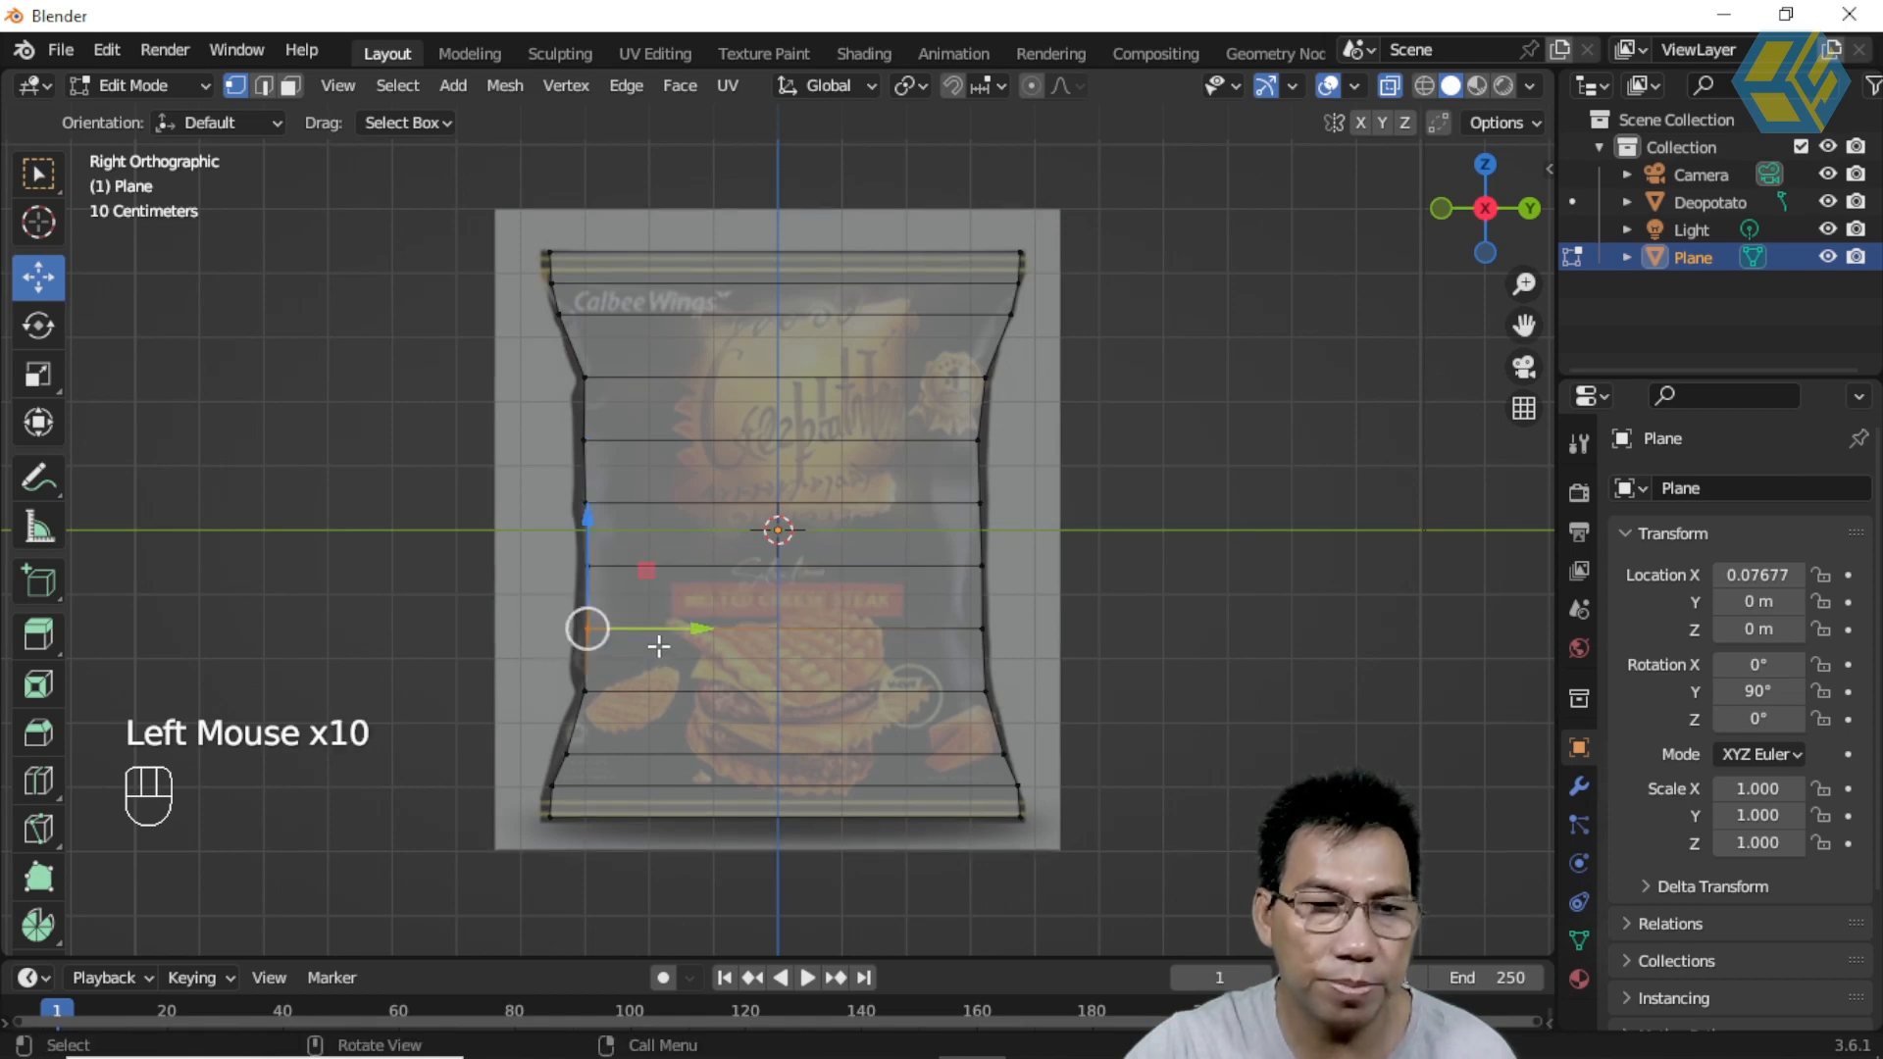
left_click_drag(700, 628, 695, 629)
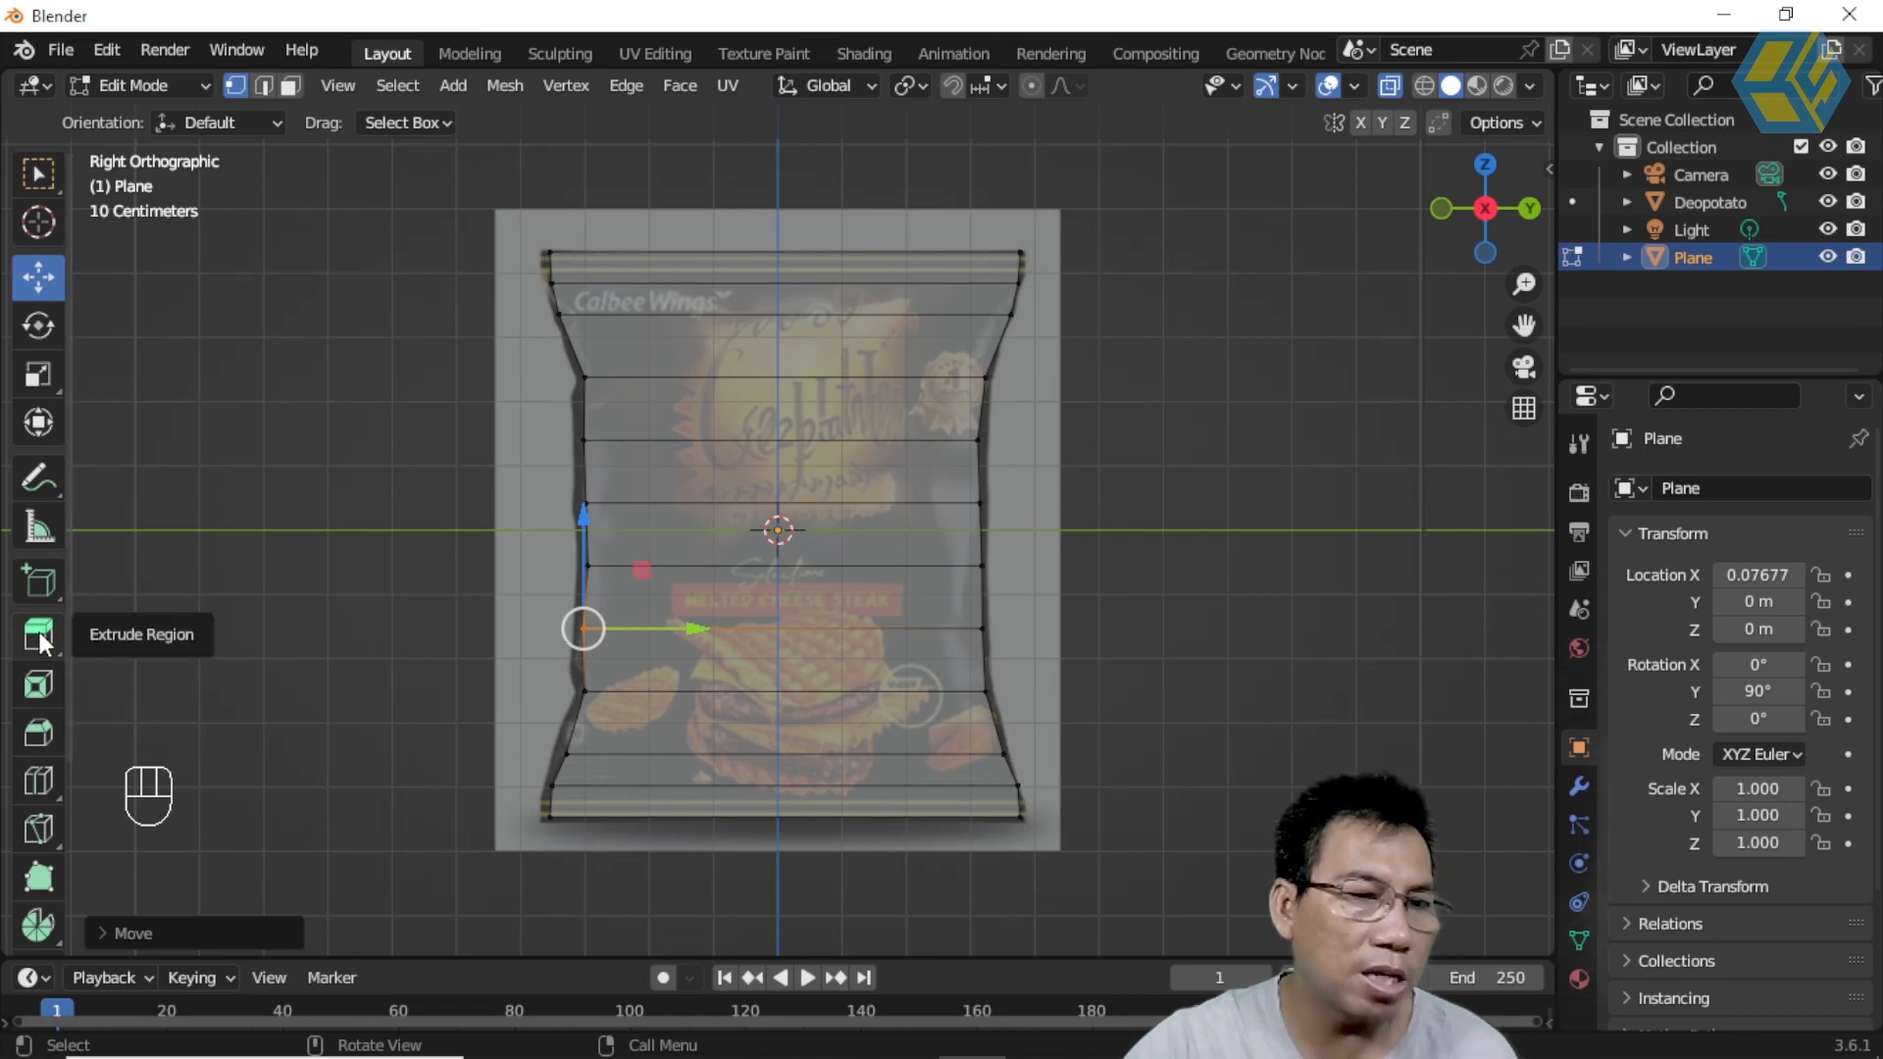
Step: Add a vertical loop cut through the plane and set its number of cuts to 8
left_click(39, 781)
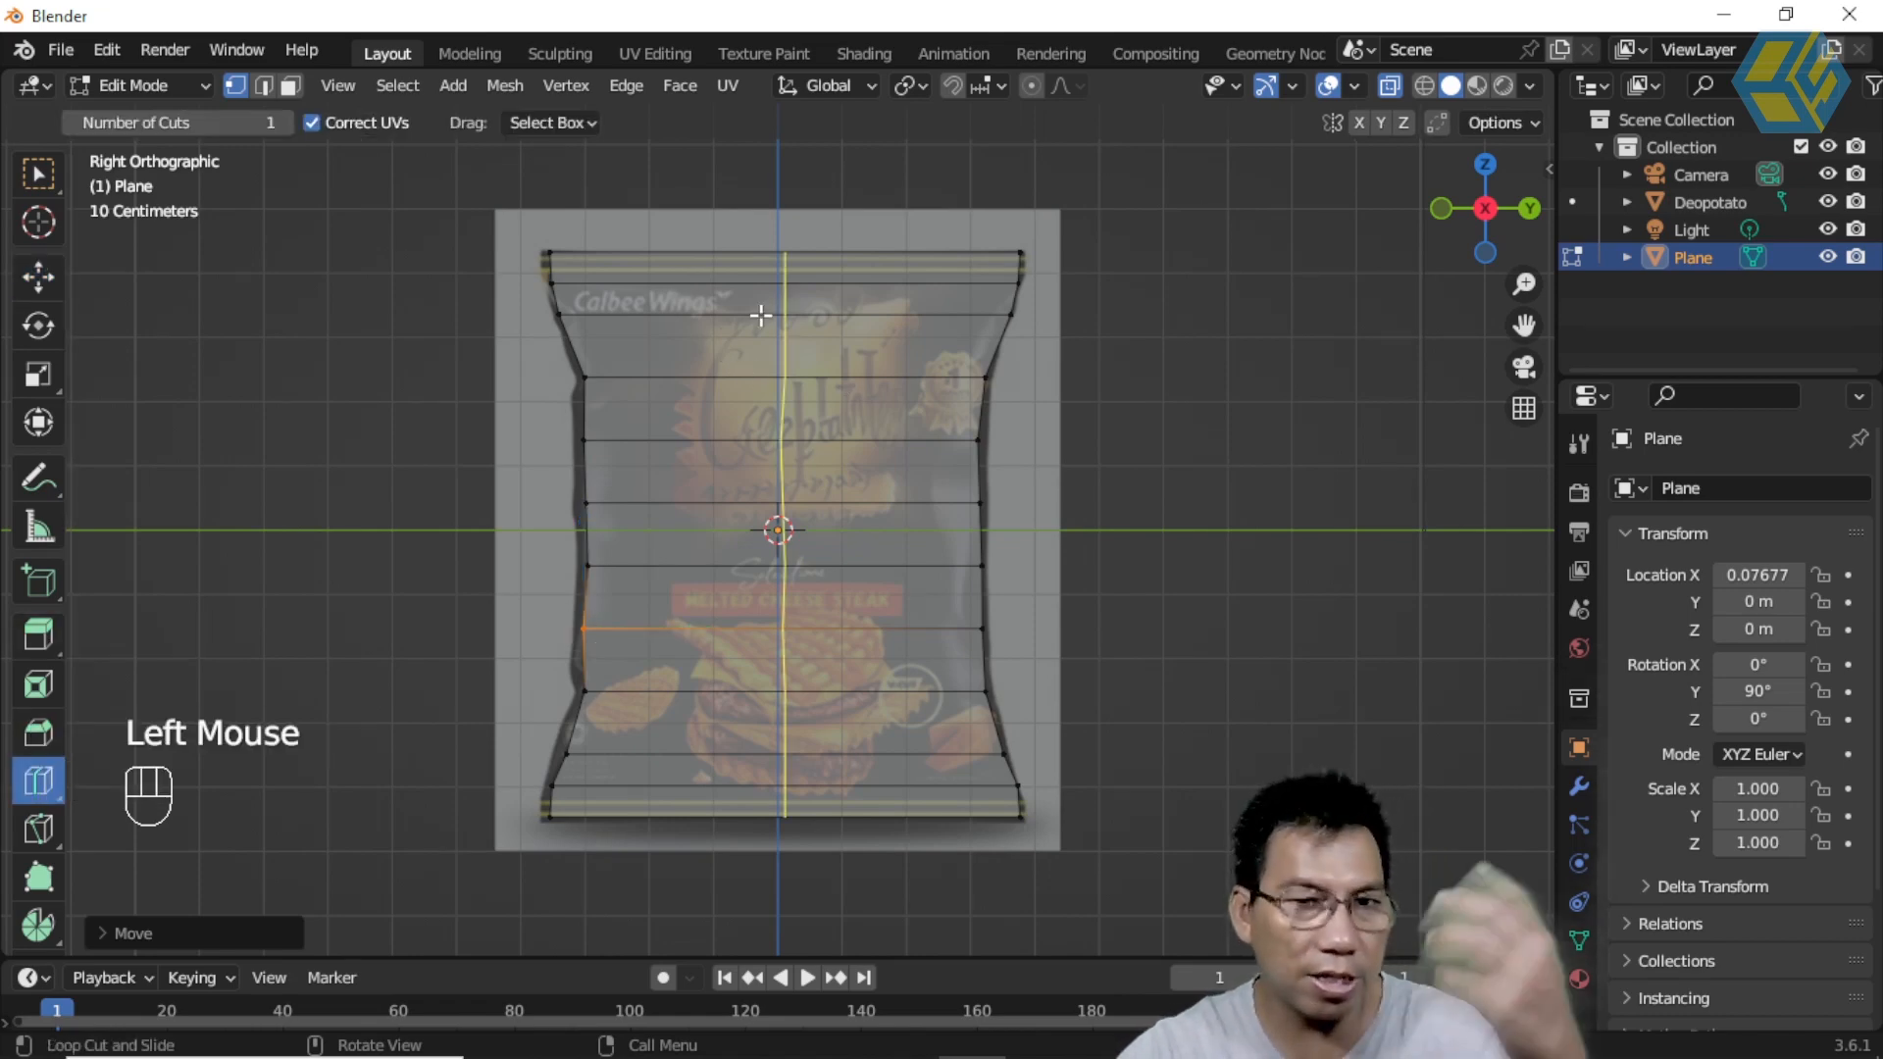
left_click(782, 334)
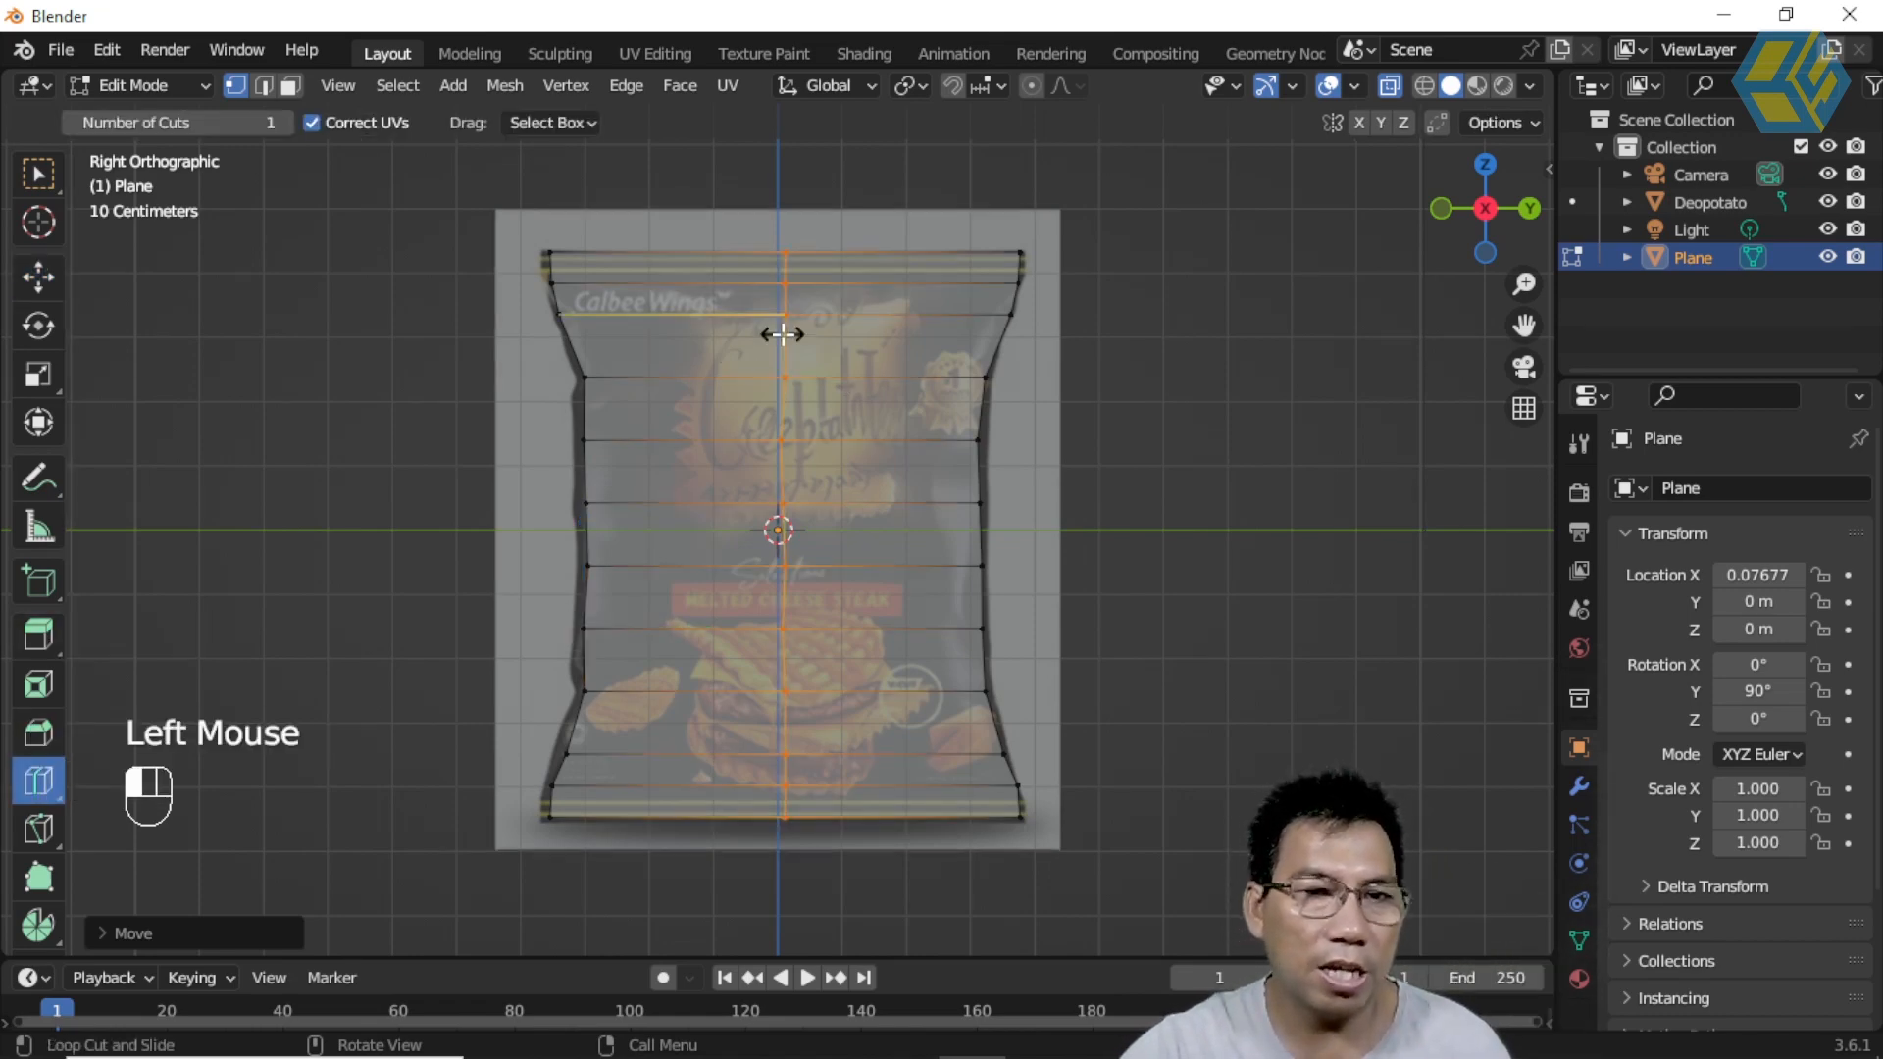
left_click(169, 932)
left_click(256, 864)
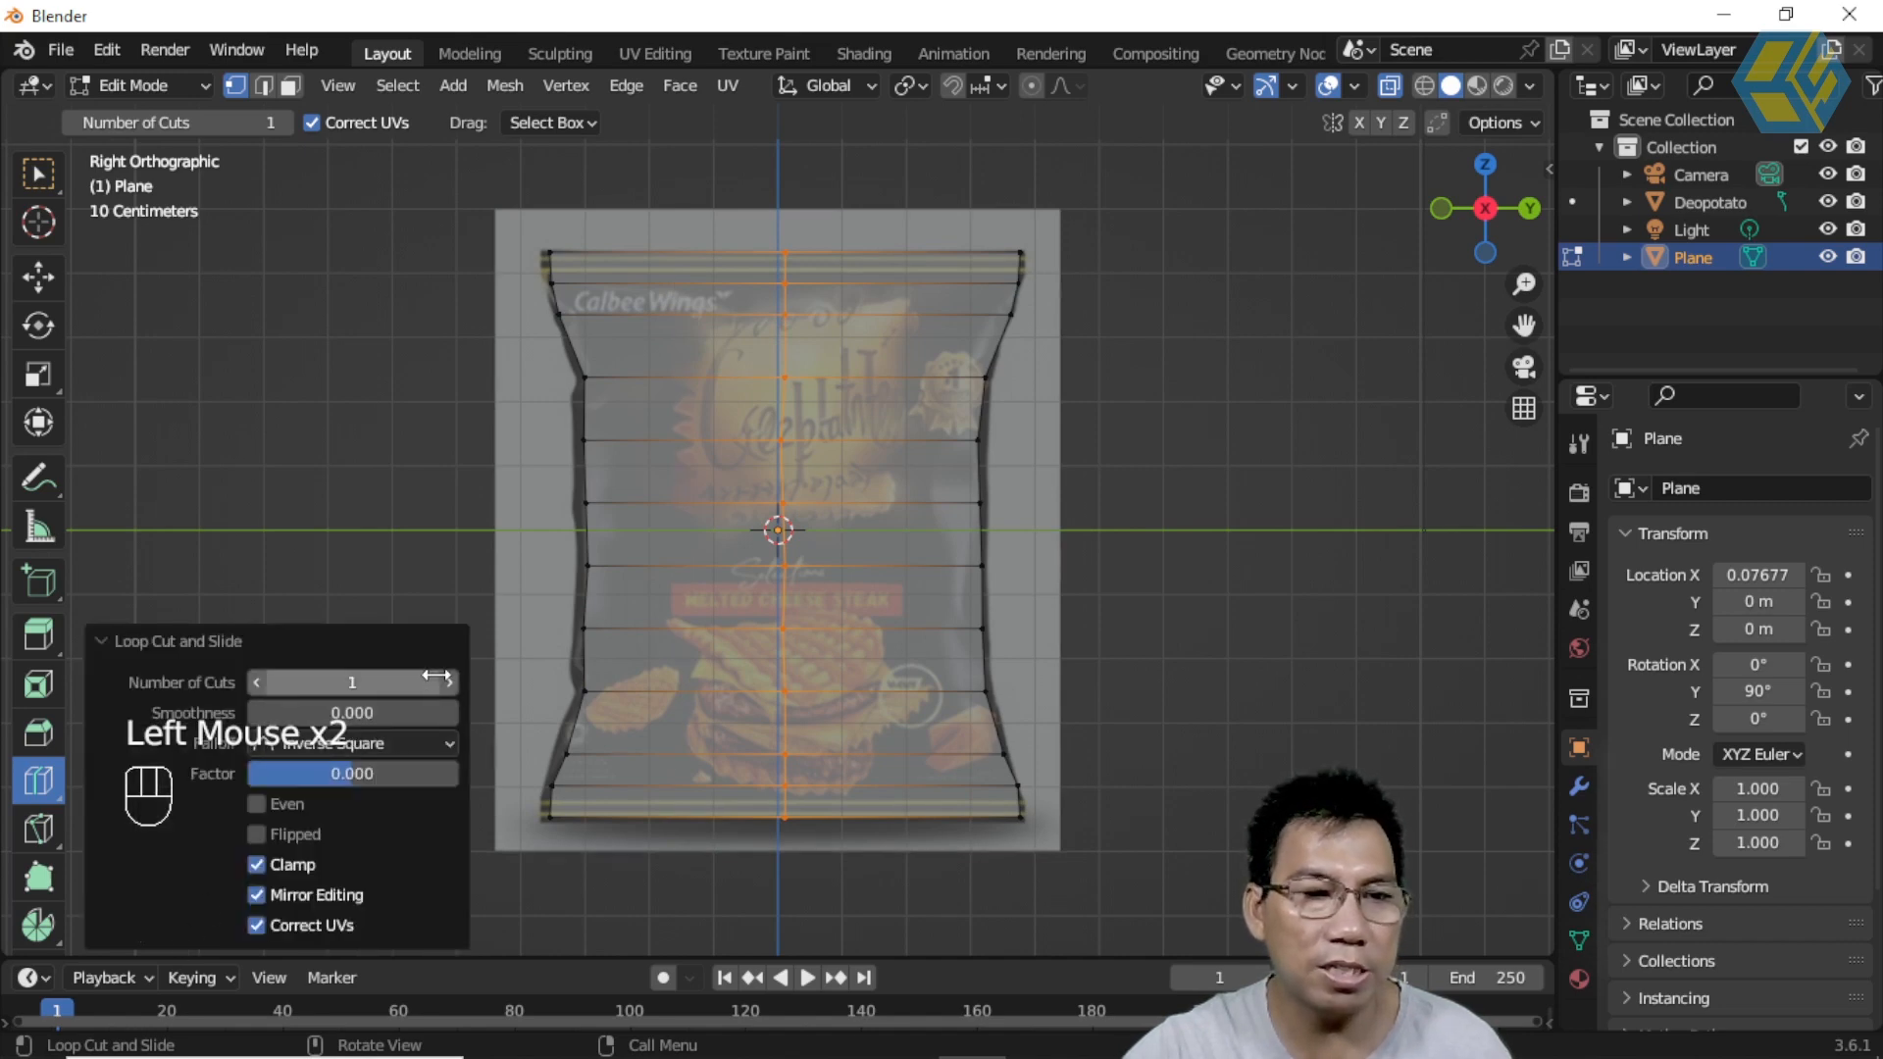
left_click(449, 681)
left_click(450, 682)
left_click(449, 681)
left_click(449, 682)
left_click(450, 682)
left_click(450, 682)
left_click(450, 682)
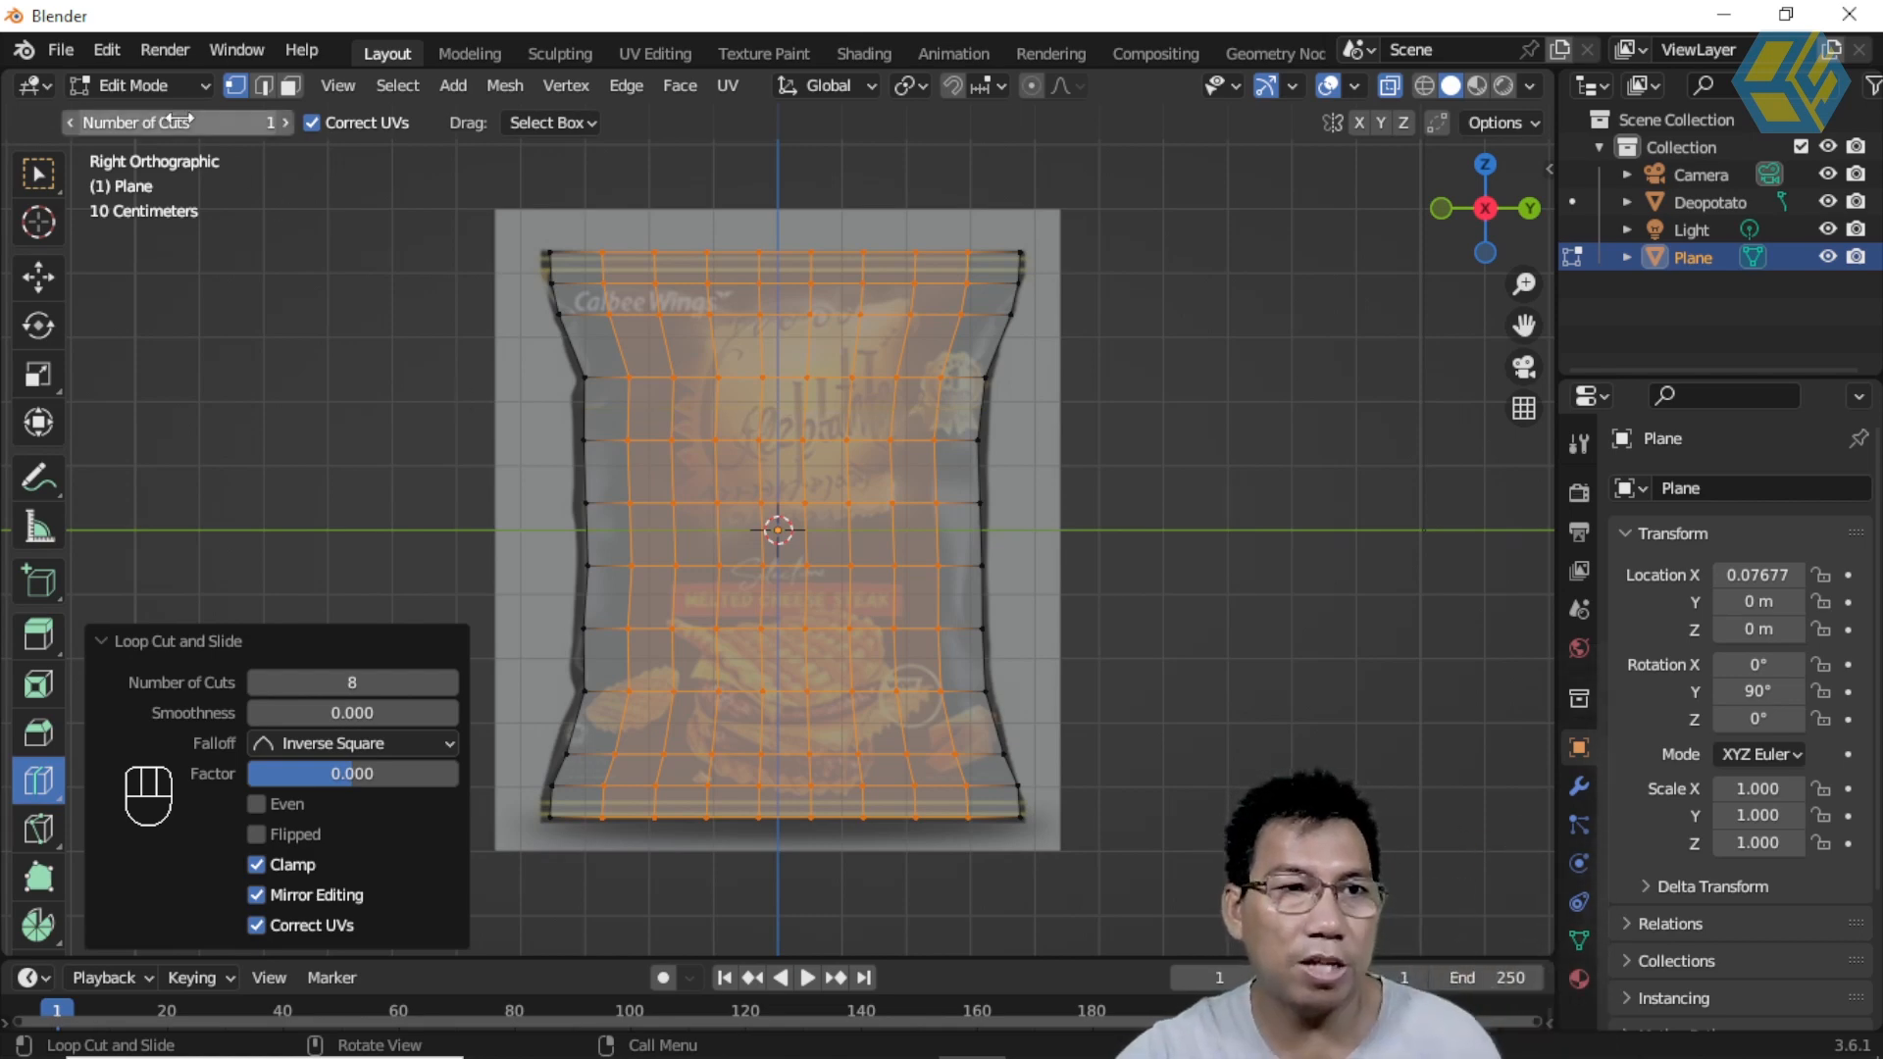
Step: Return to Object Mode and turn off X-Ray to show the plane as solid in perspective
left_click(152, 85)
left_click(161, 110)
middle_click_drag(1070, 467, 1249, 510)
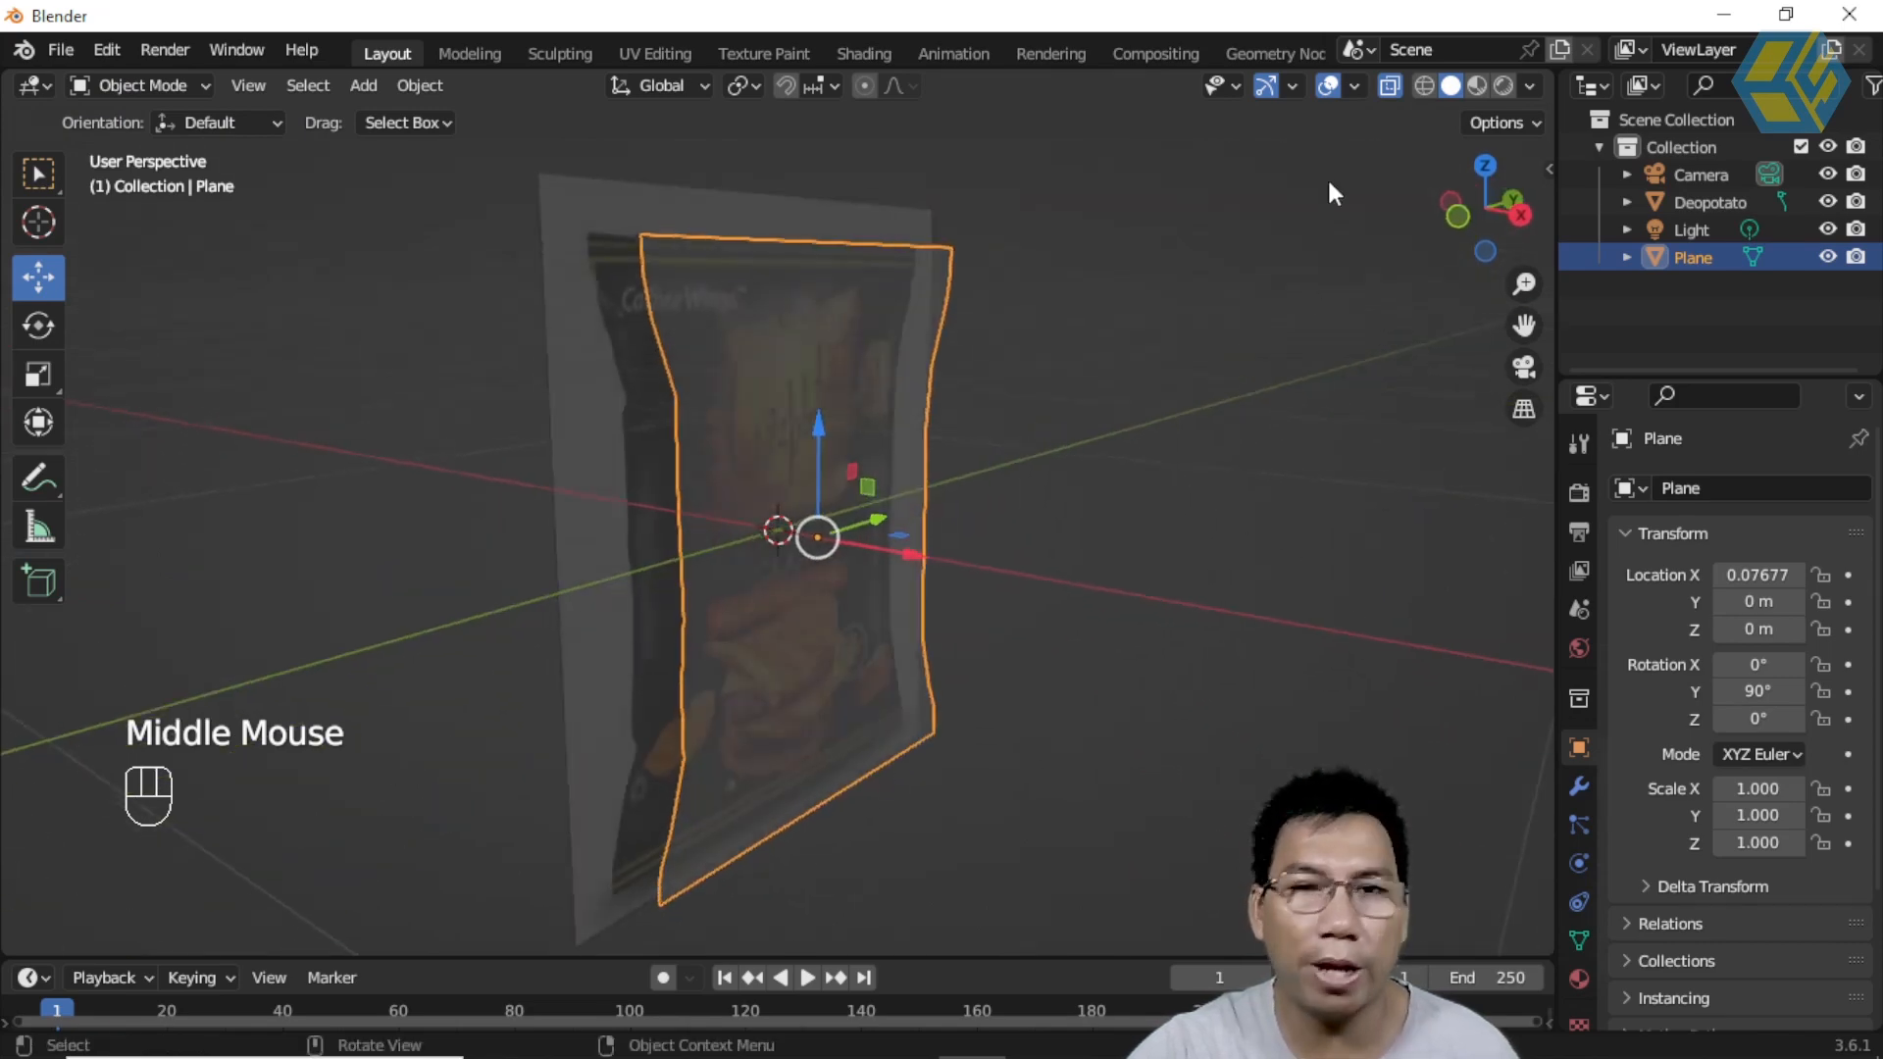
left_click(1398, 84)
middle_click_drag(1145, 265, 1365, 96)
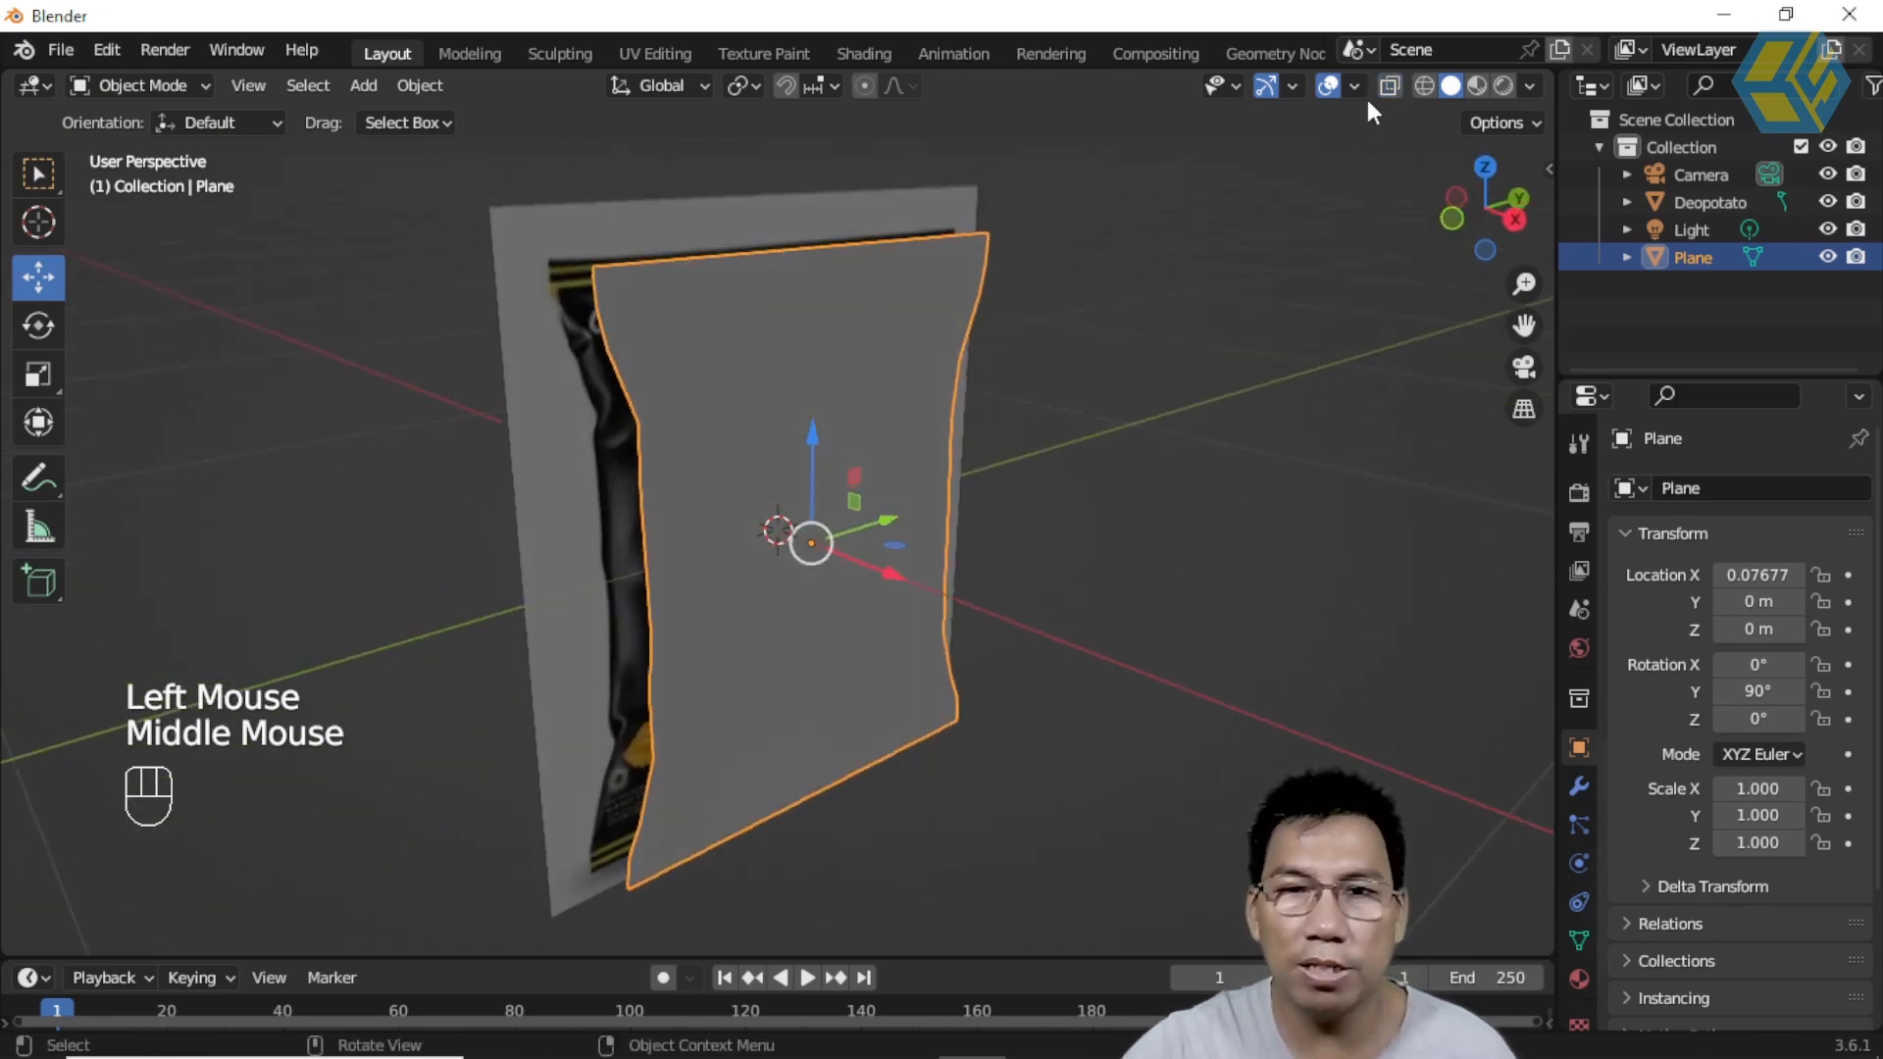
Step: Enable the Wireframe overlay for the geometry and re-enter Edit Mode on the plane
left_click(1358, 88)
left_click(1182, 550)
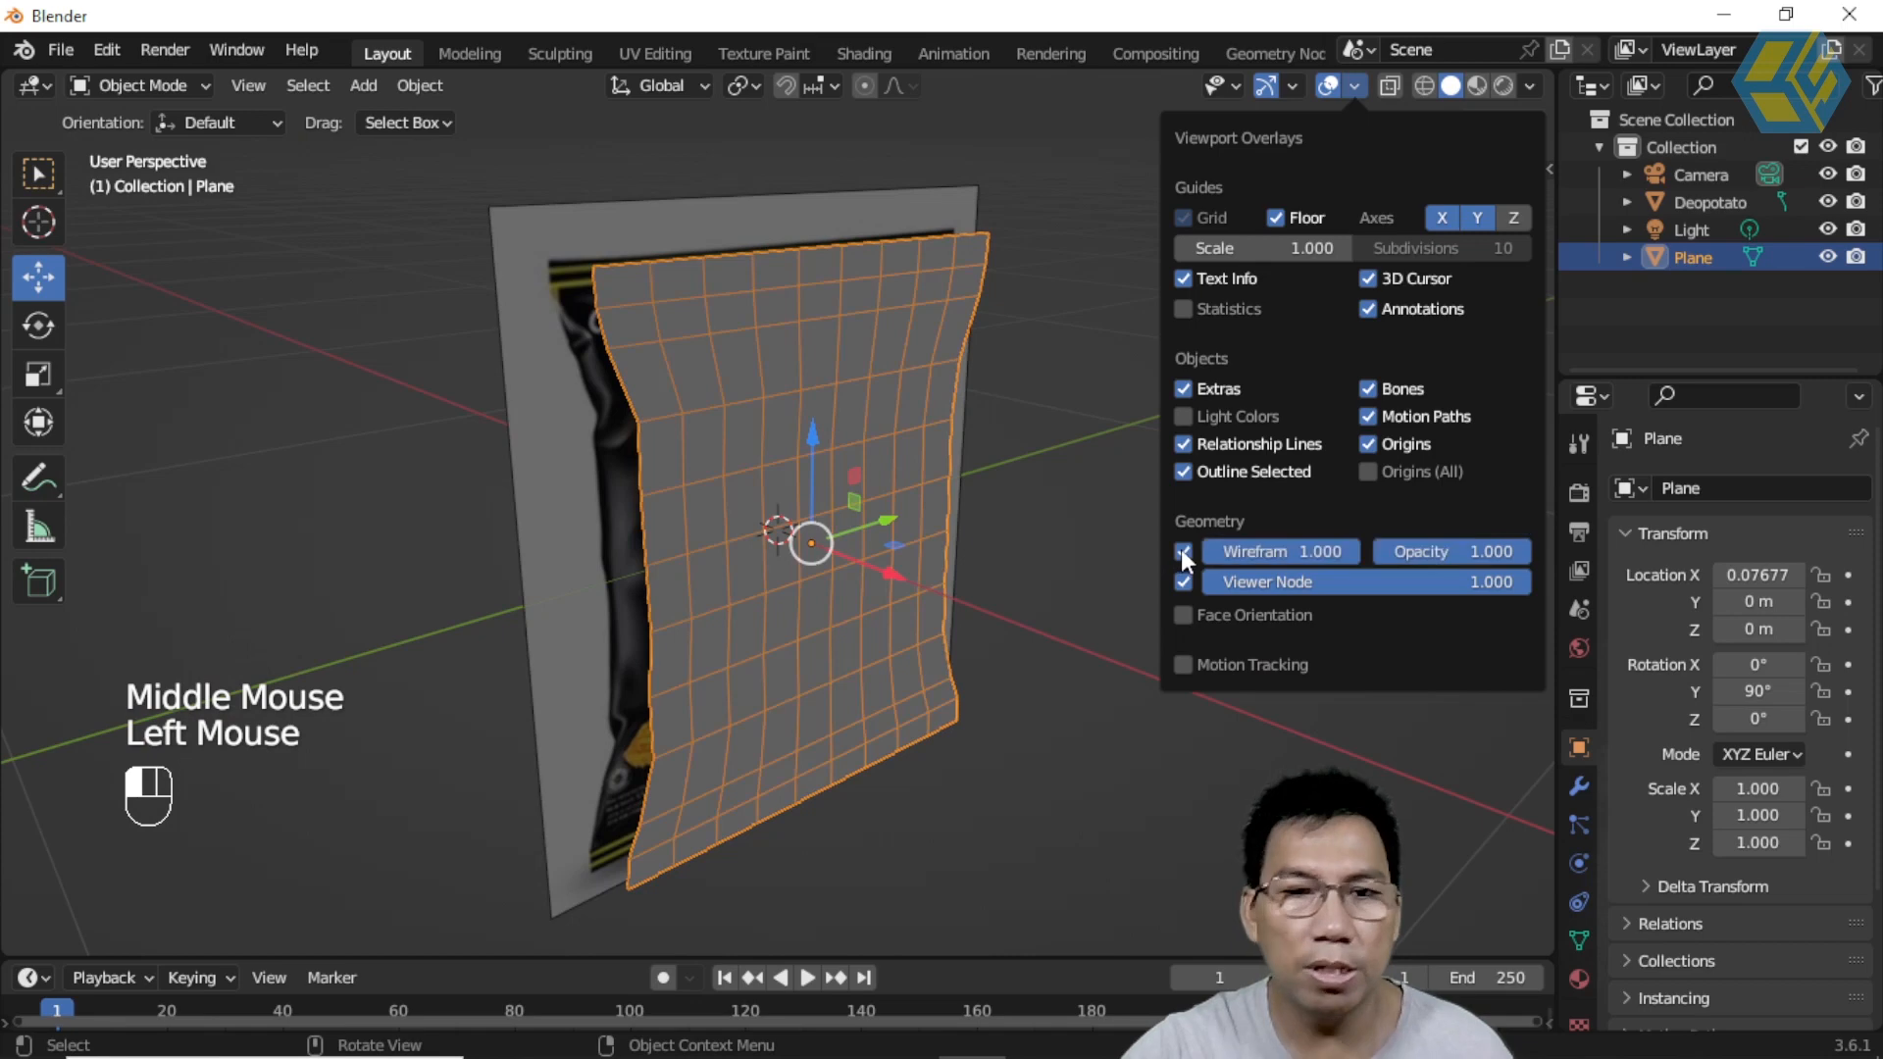
middle_click_drag(949, 434, 957, 432)
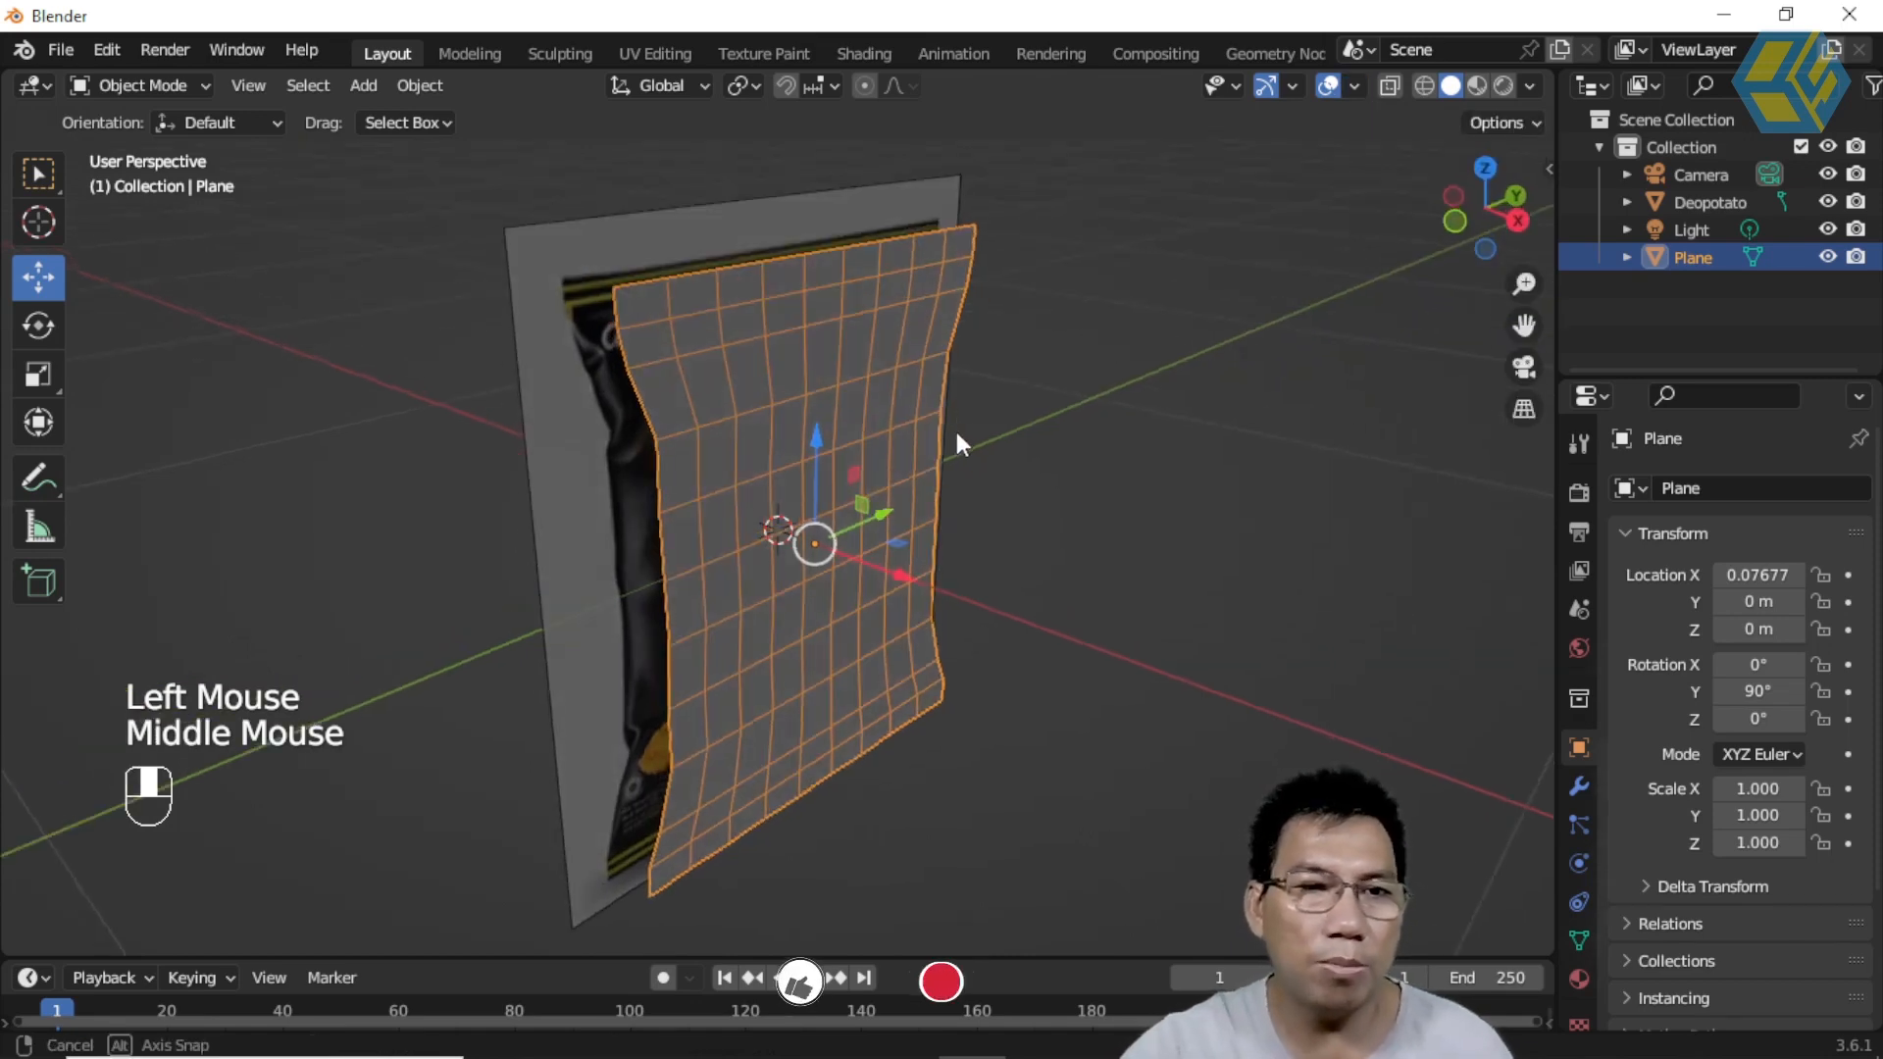
left_click(154, 85)
left_click(155, 143)
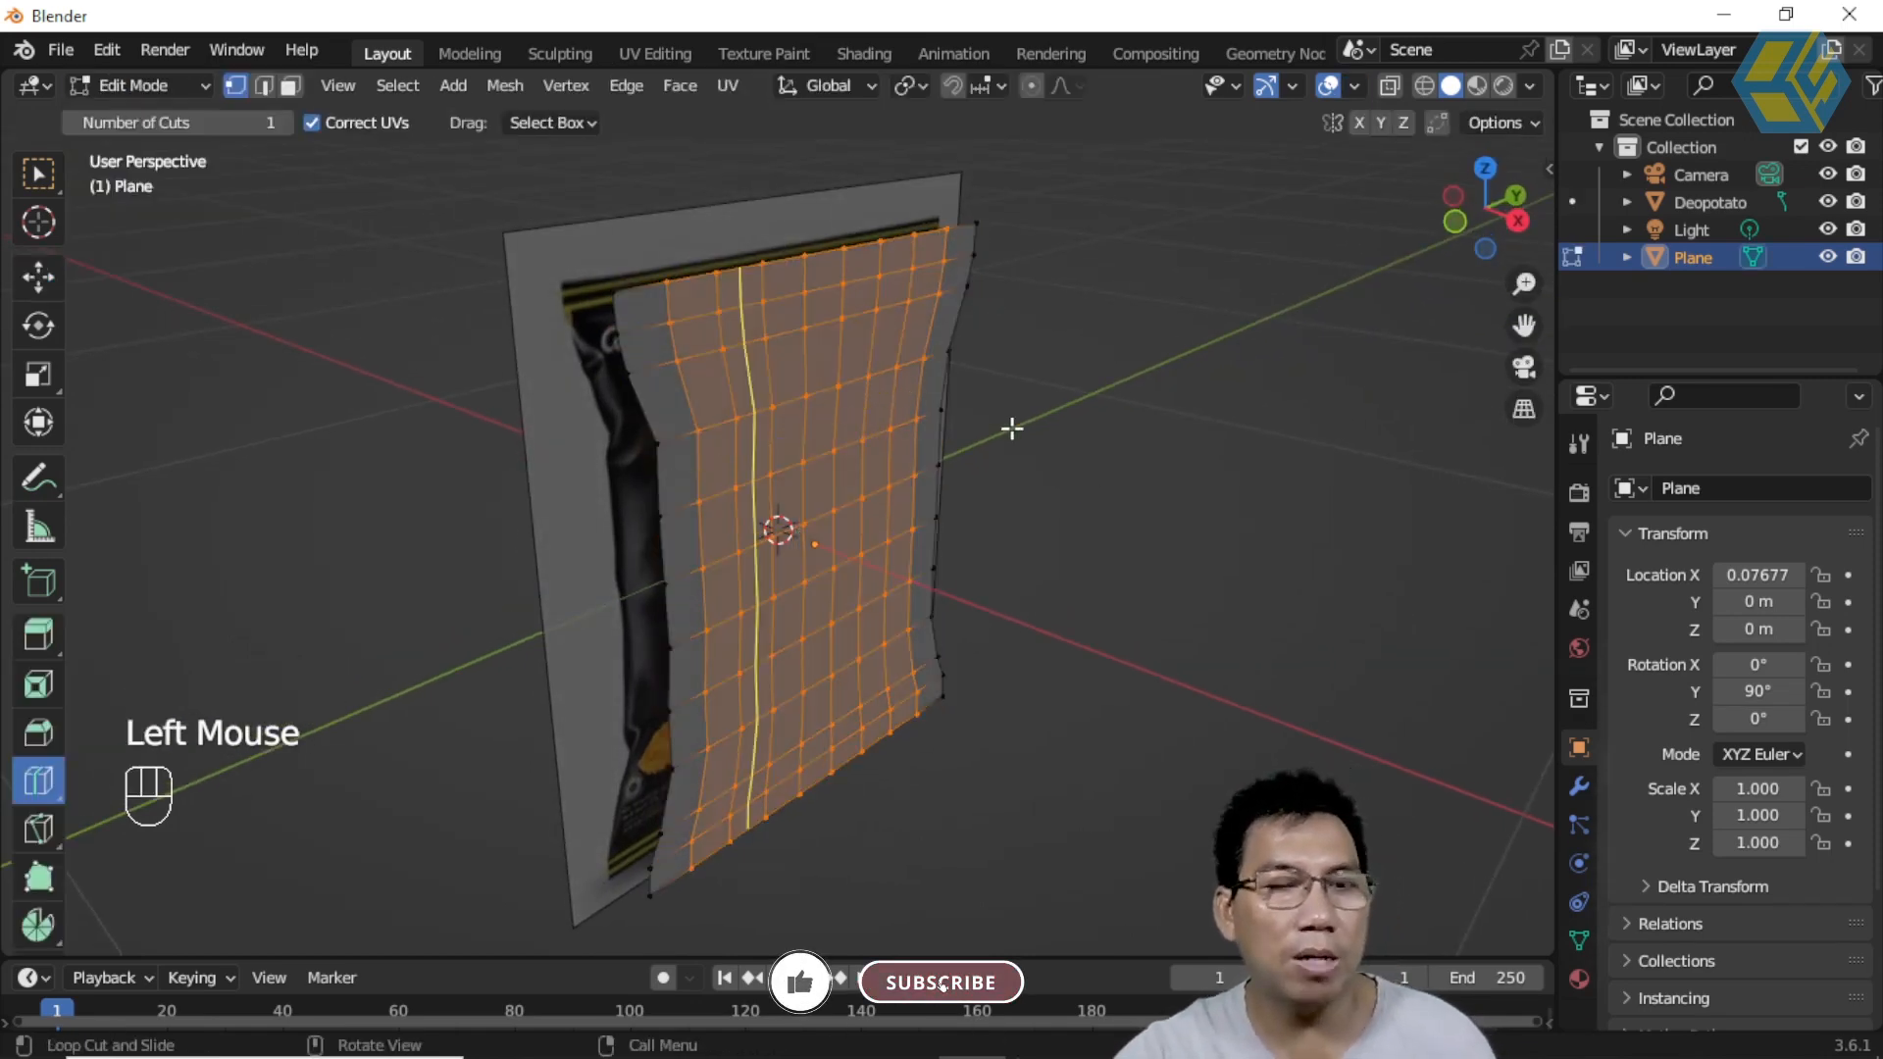
Step: Select the entire plane mesh in face mode and extrude it about 0.039 m along the global X axis
left_click(37, 177)
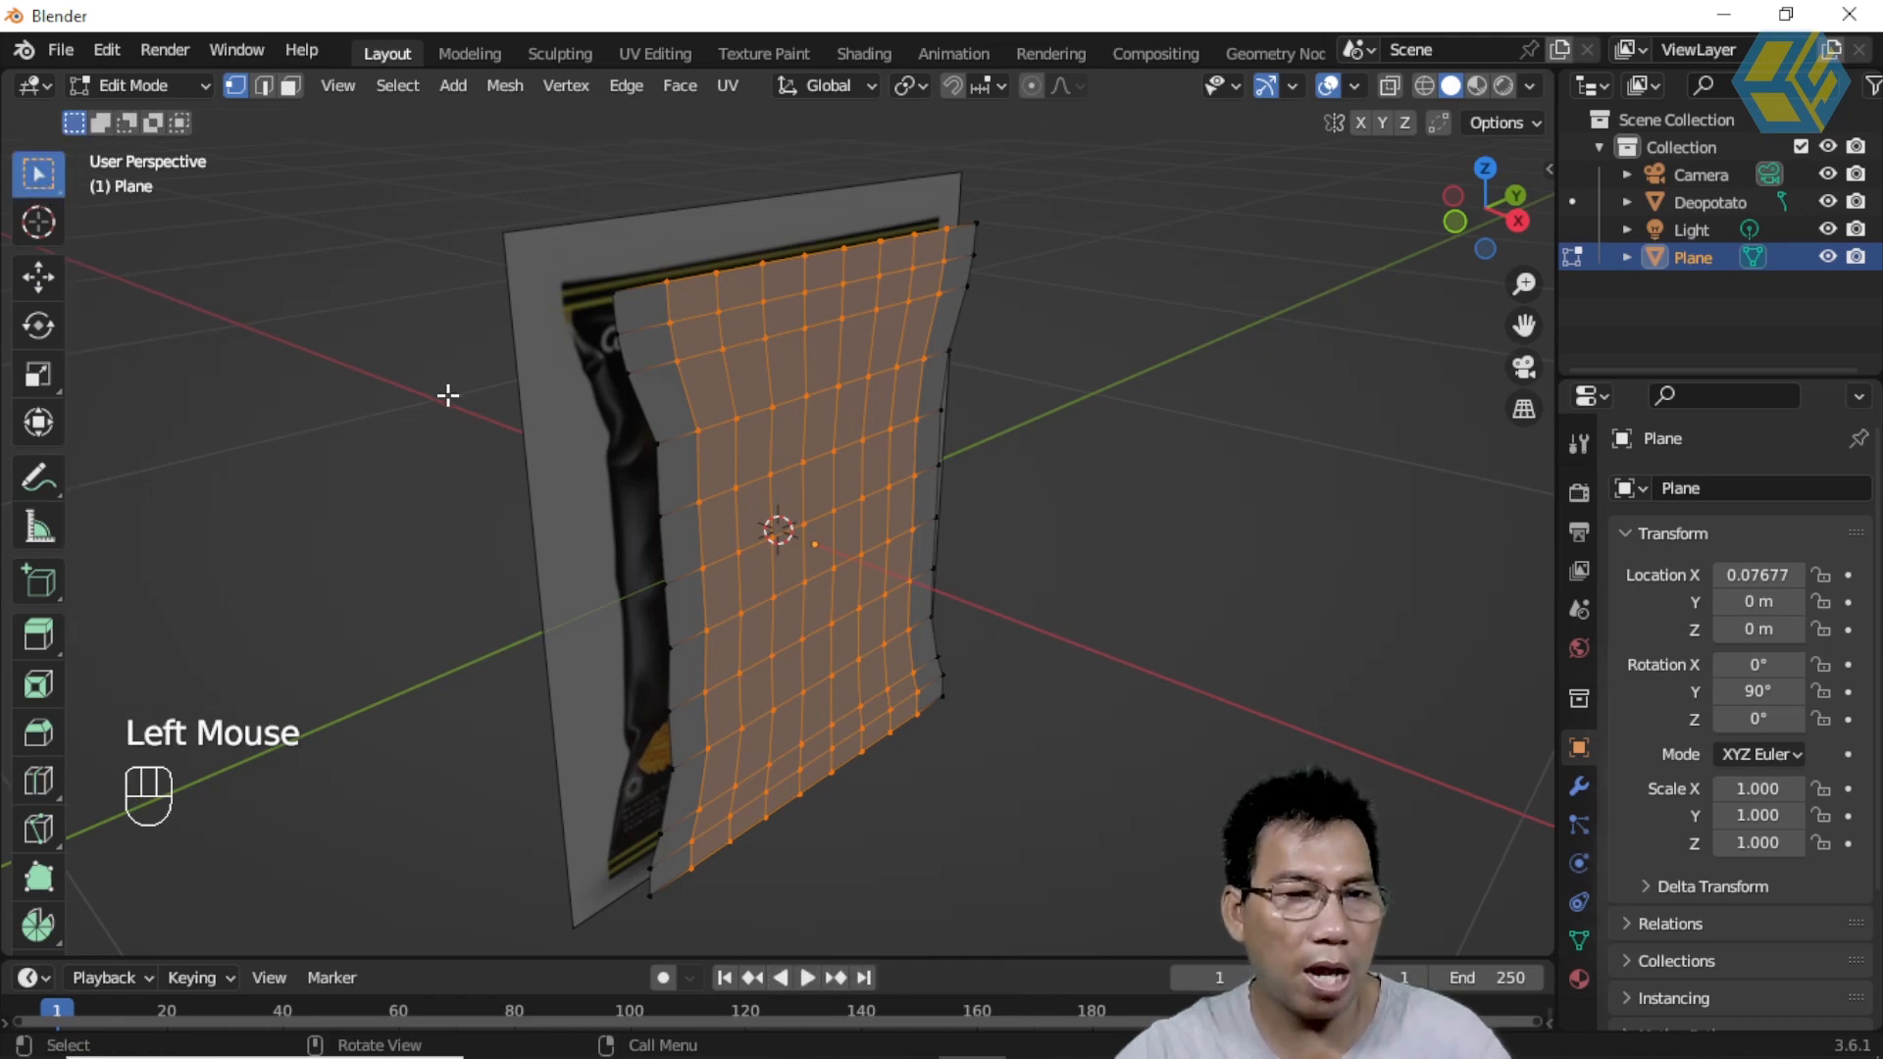
key("a")
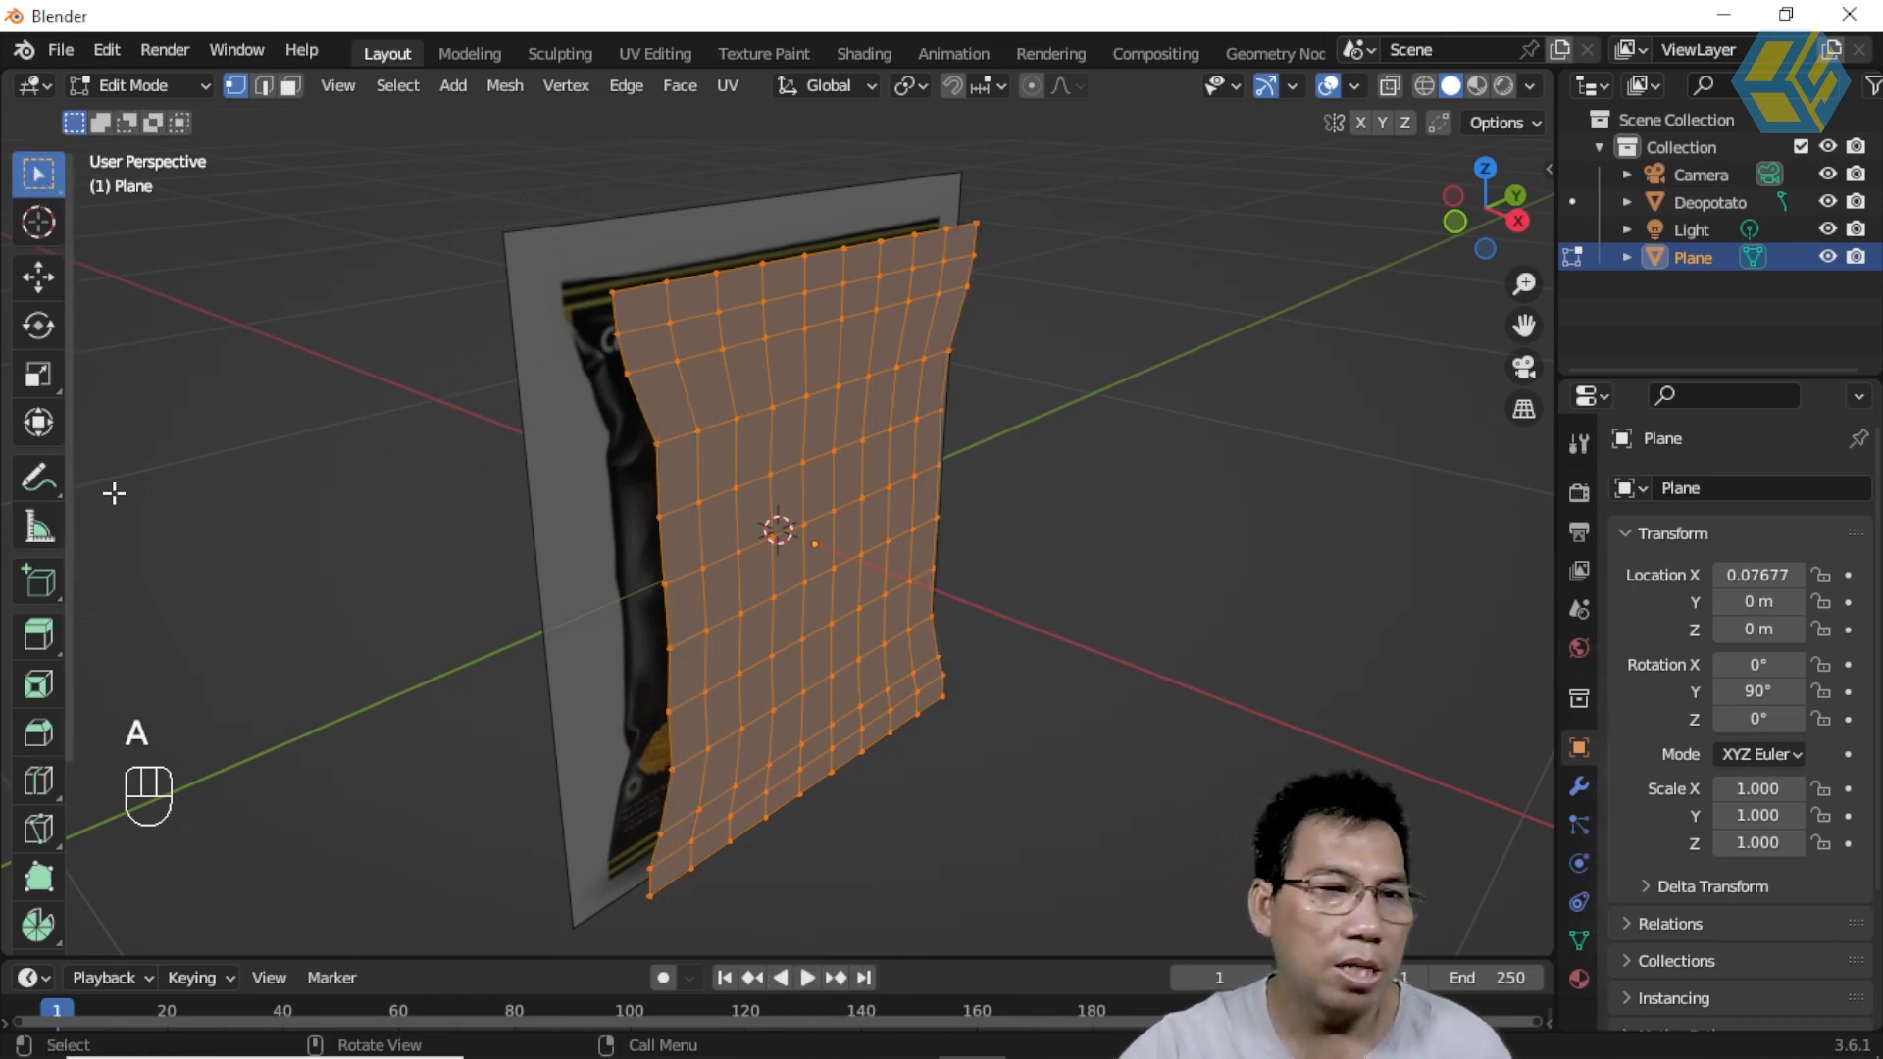
left_click(290, 88)
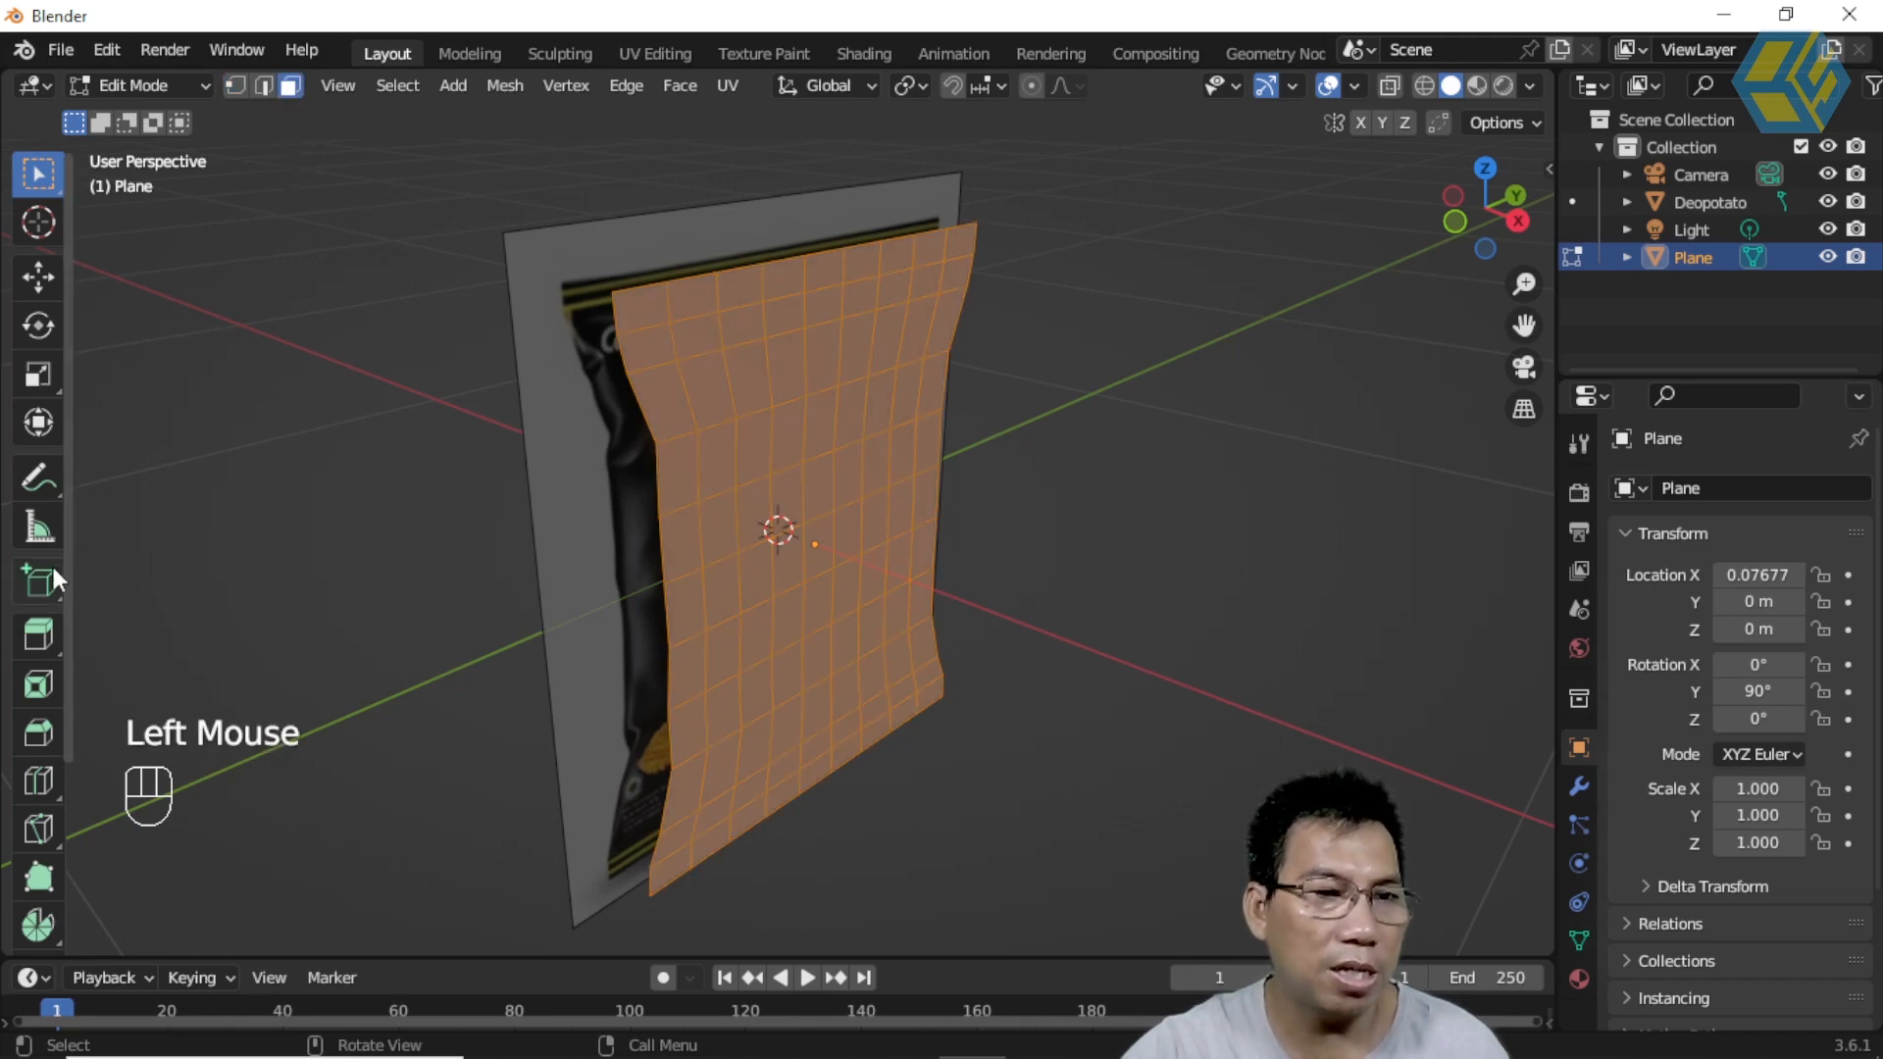
left_click(39, 636)
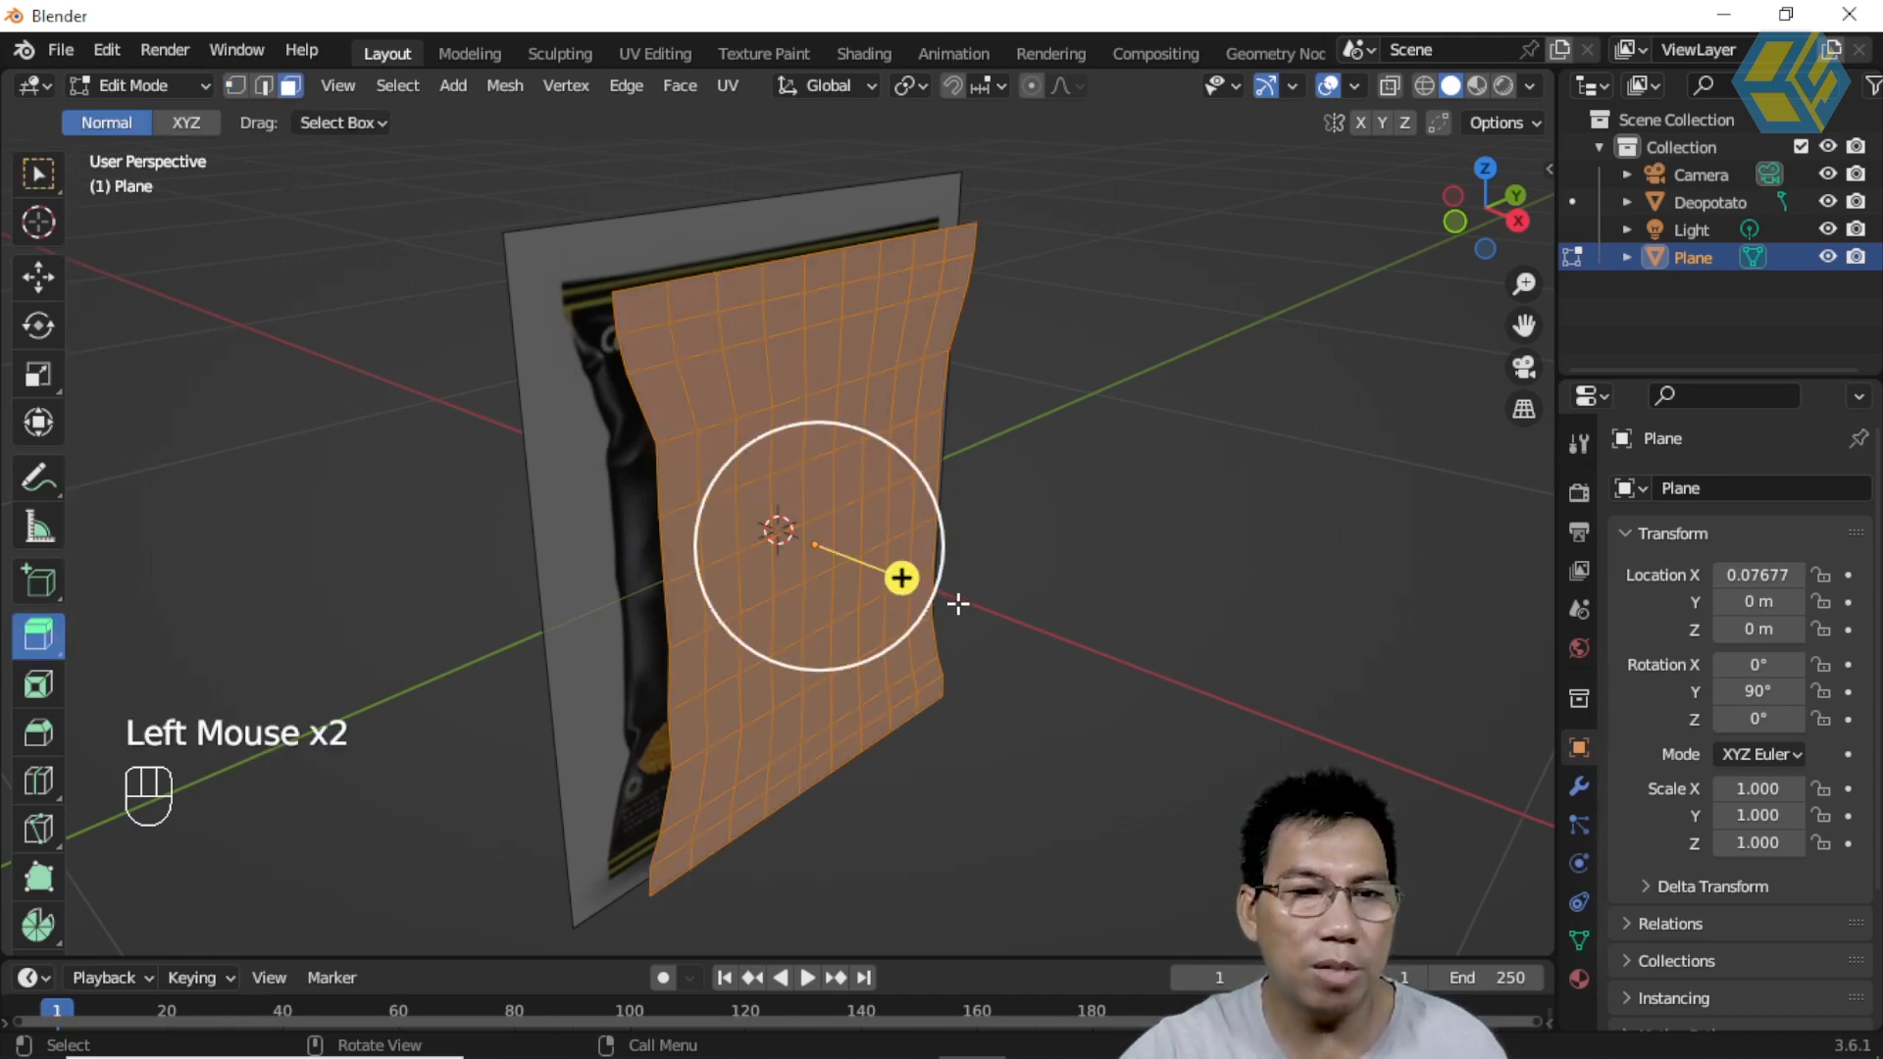
middle_click_drag(1010, 638, 1036, 642)
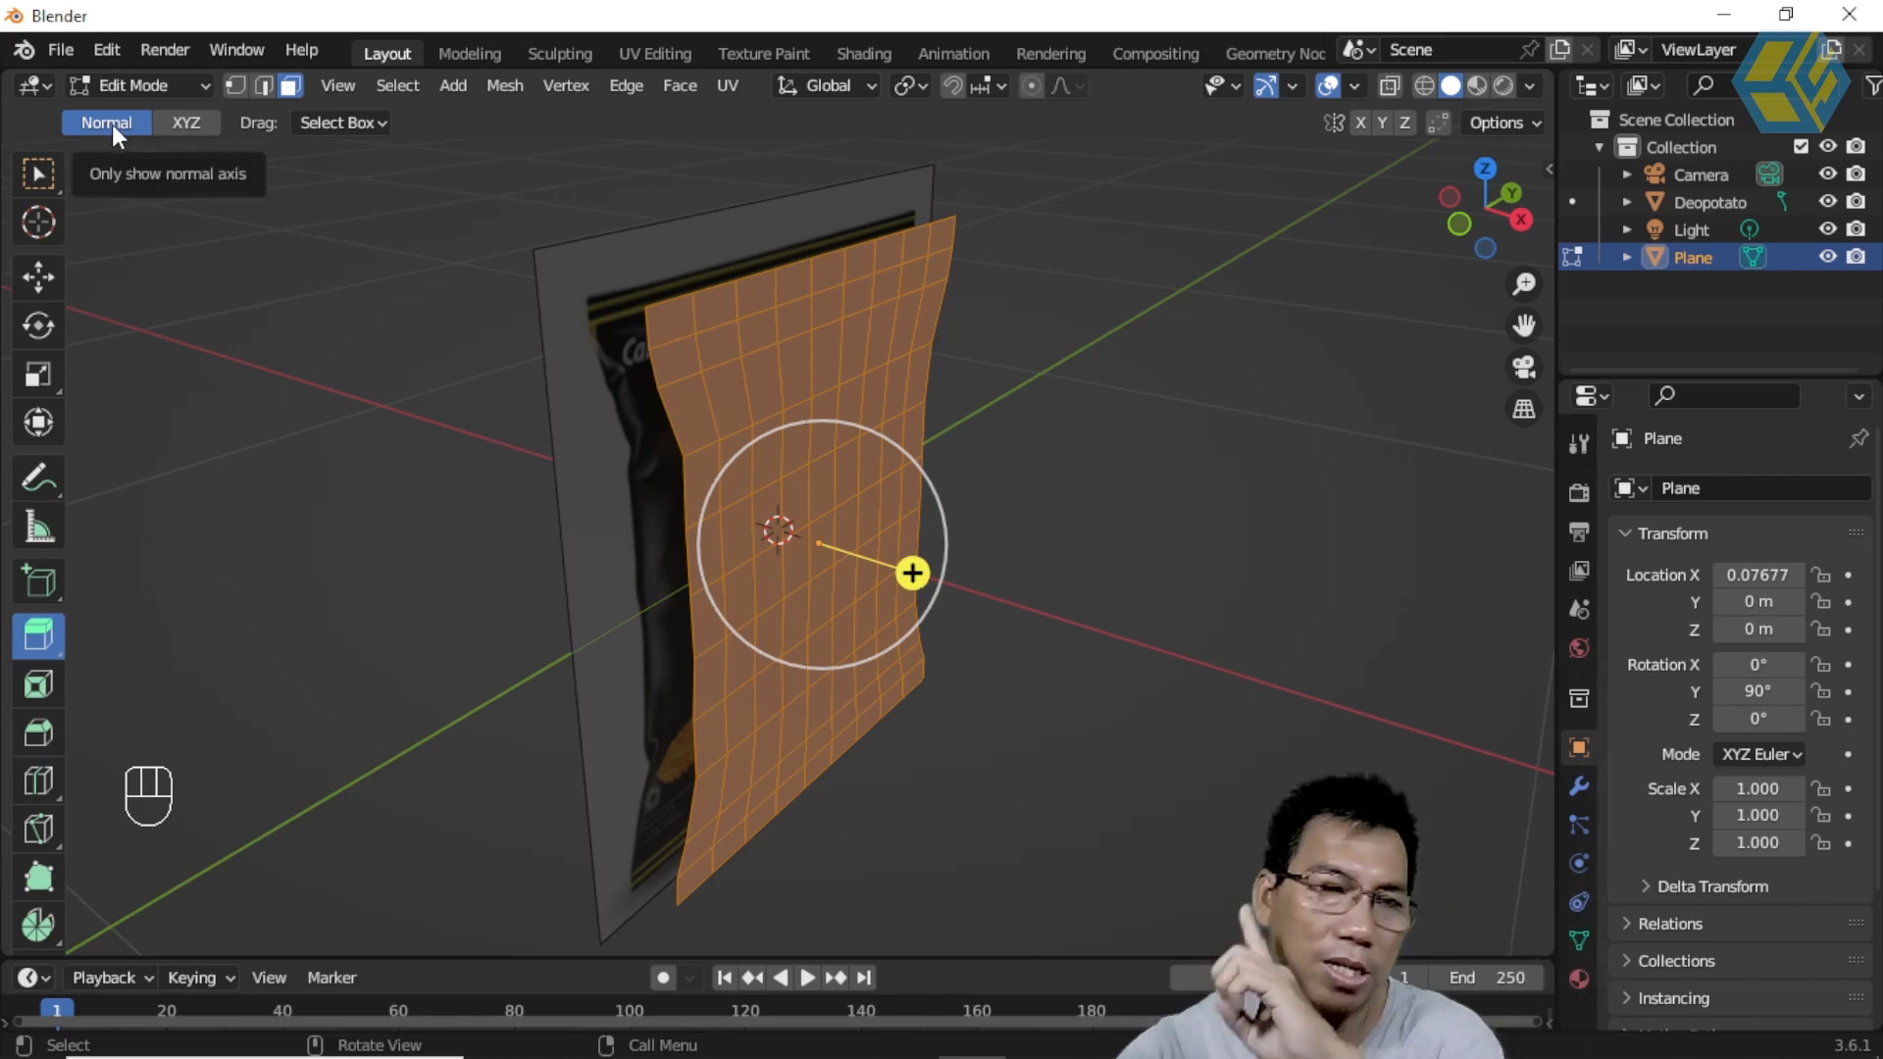
left_click(185, 123)
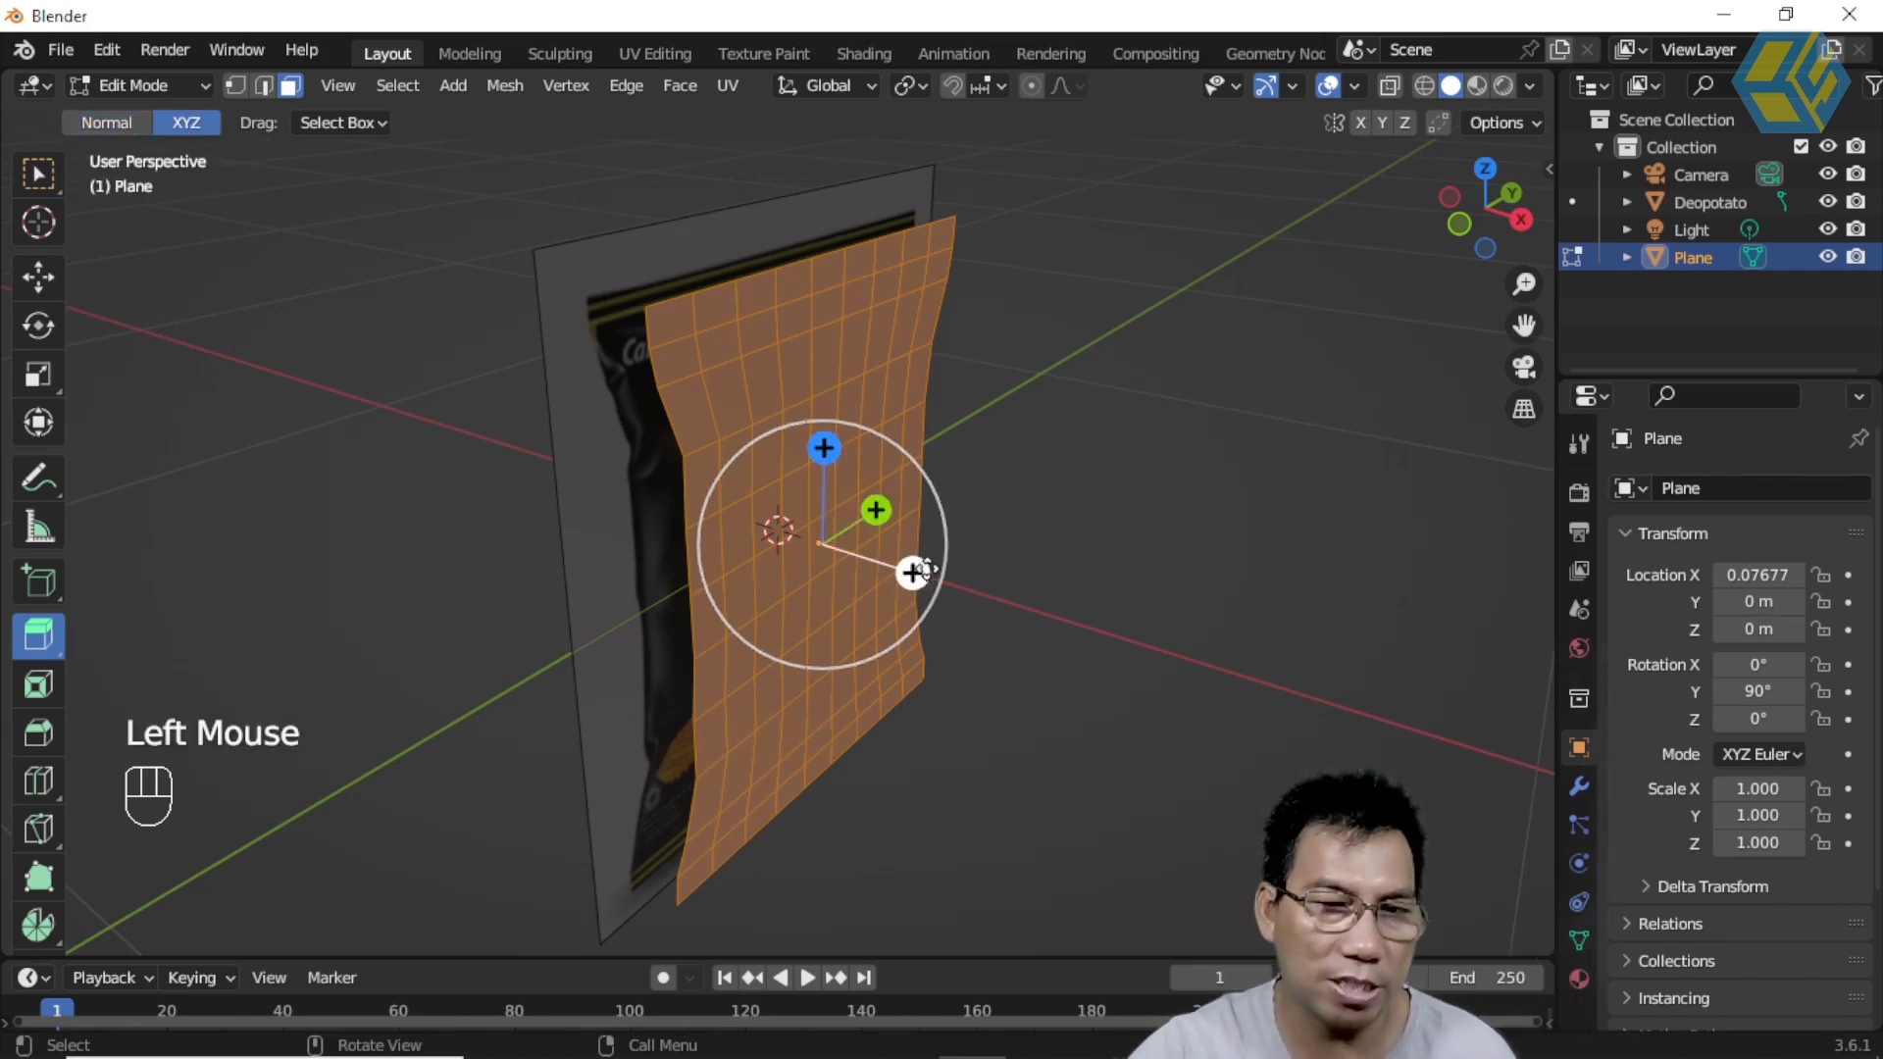
left_click_drag(914, 573, 940, 578)
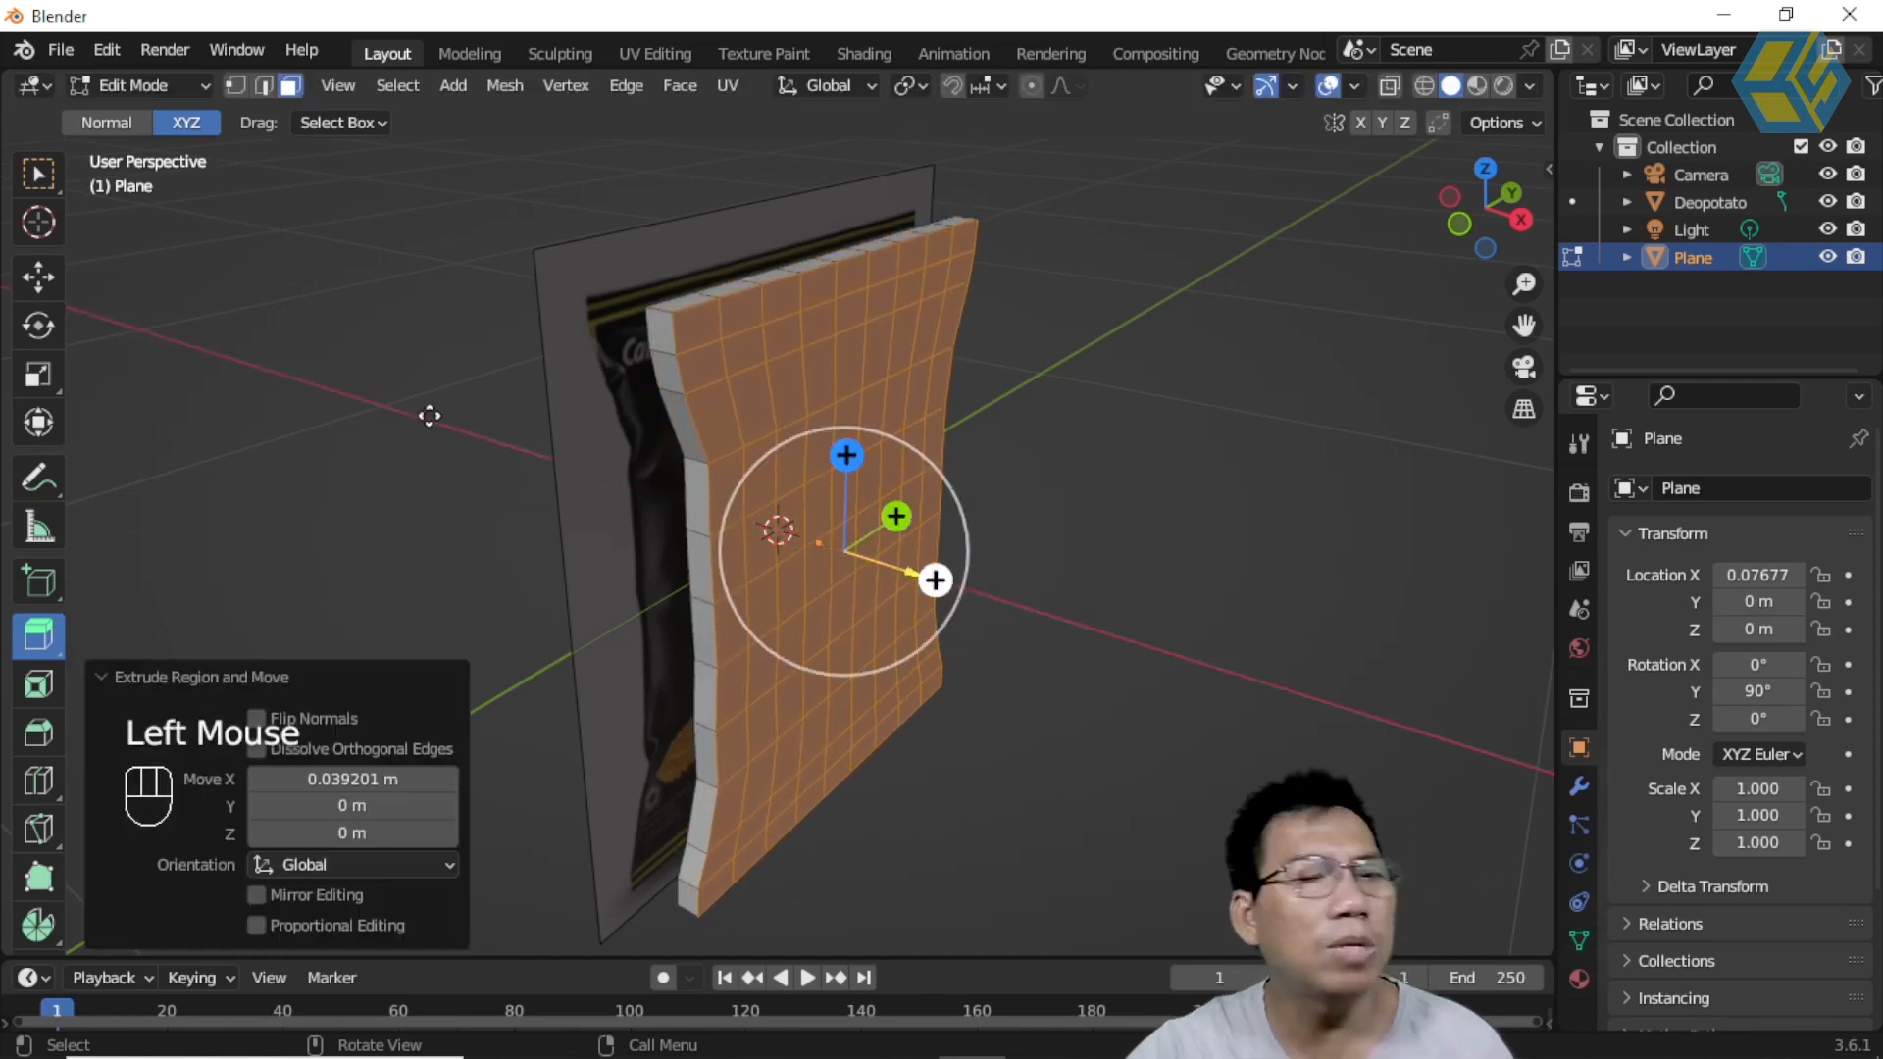
Step: Move the extruded faces back about 0.03 m along X to thin the bag, and return to Object Mode
left_click(39, 278)
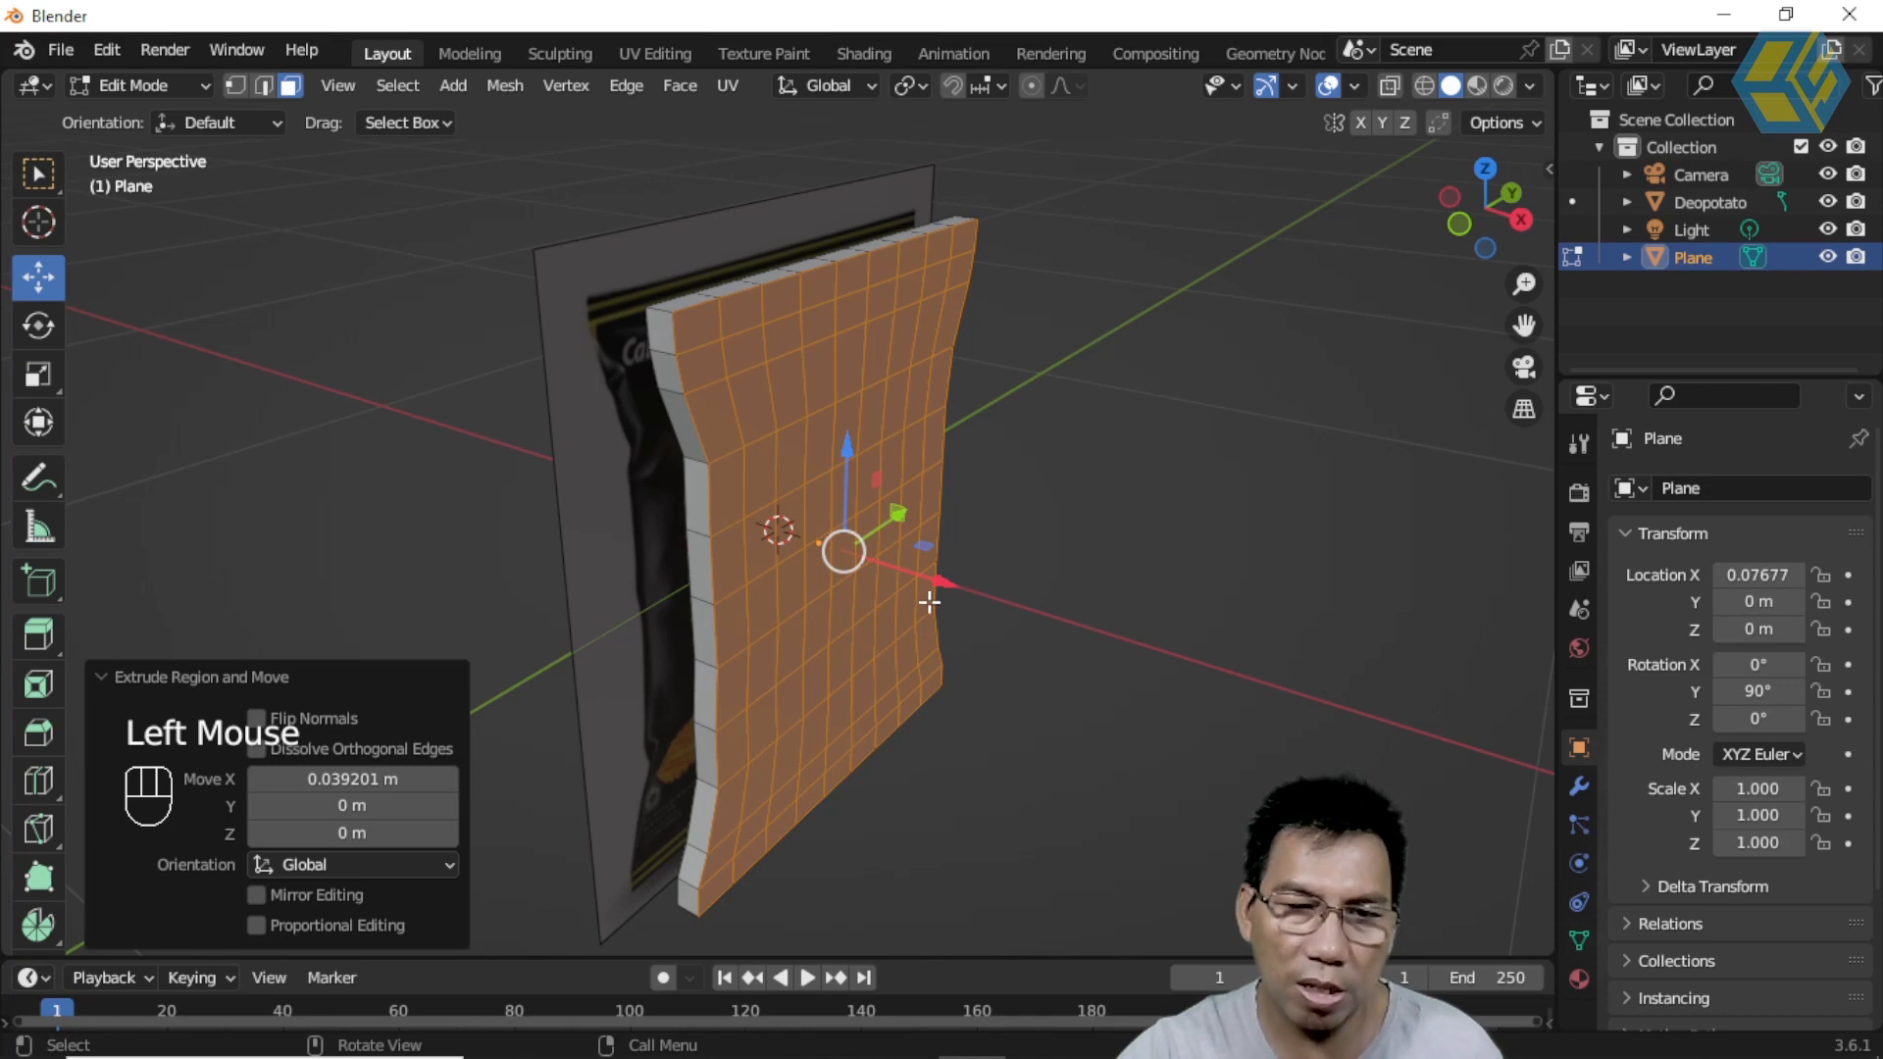
left_click_drag(938, 583, 918, 577)
middle_click_drag(1186, 526, 726, 409)
left_click(38, 175)
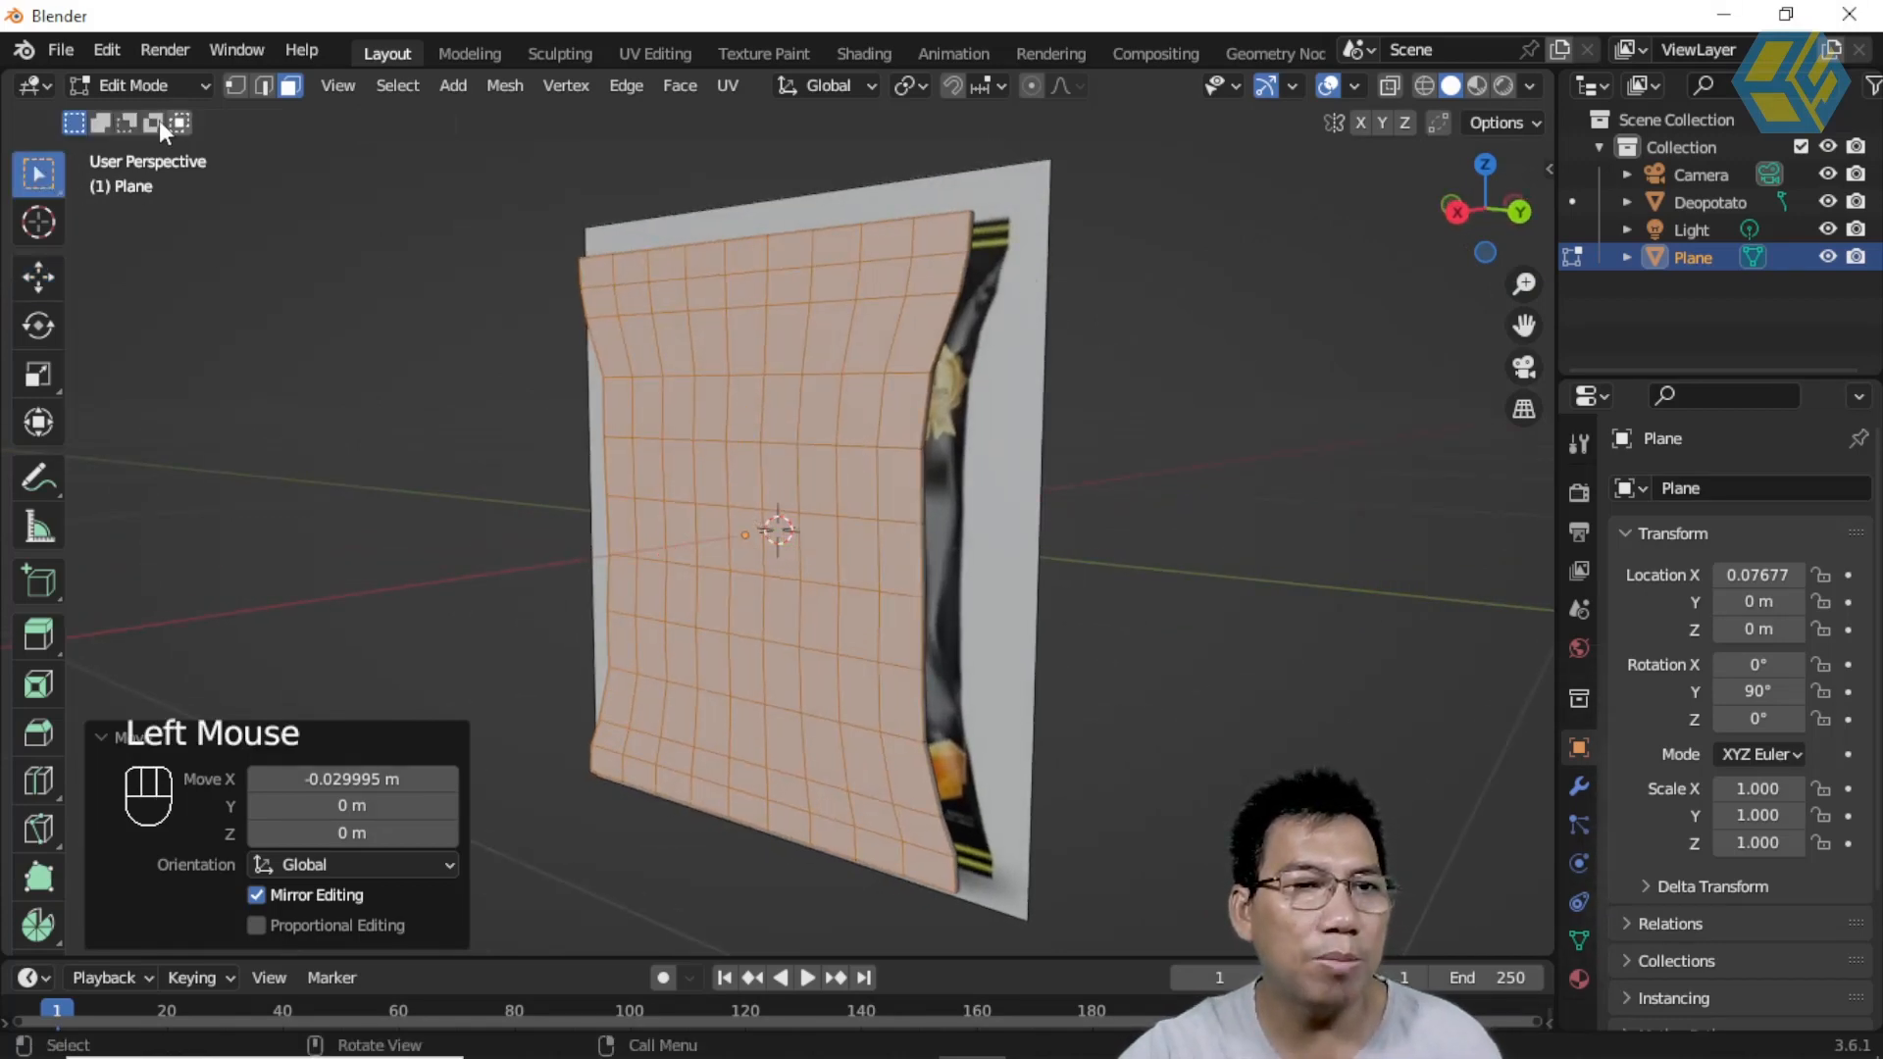
left_click(154, 84)
left_click(151, 117)
left_click(1098, 384)
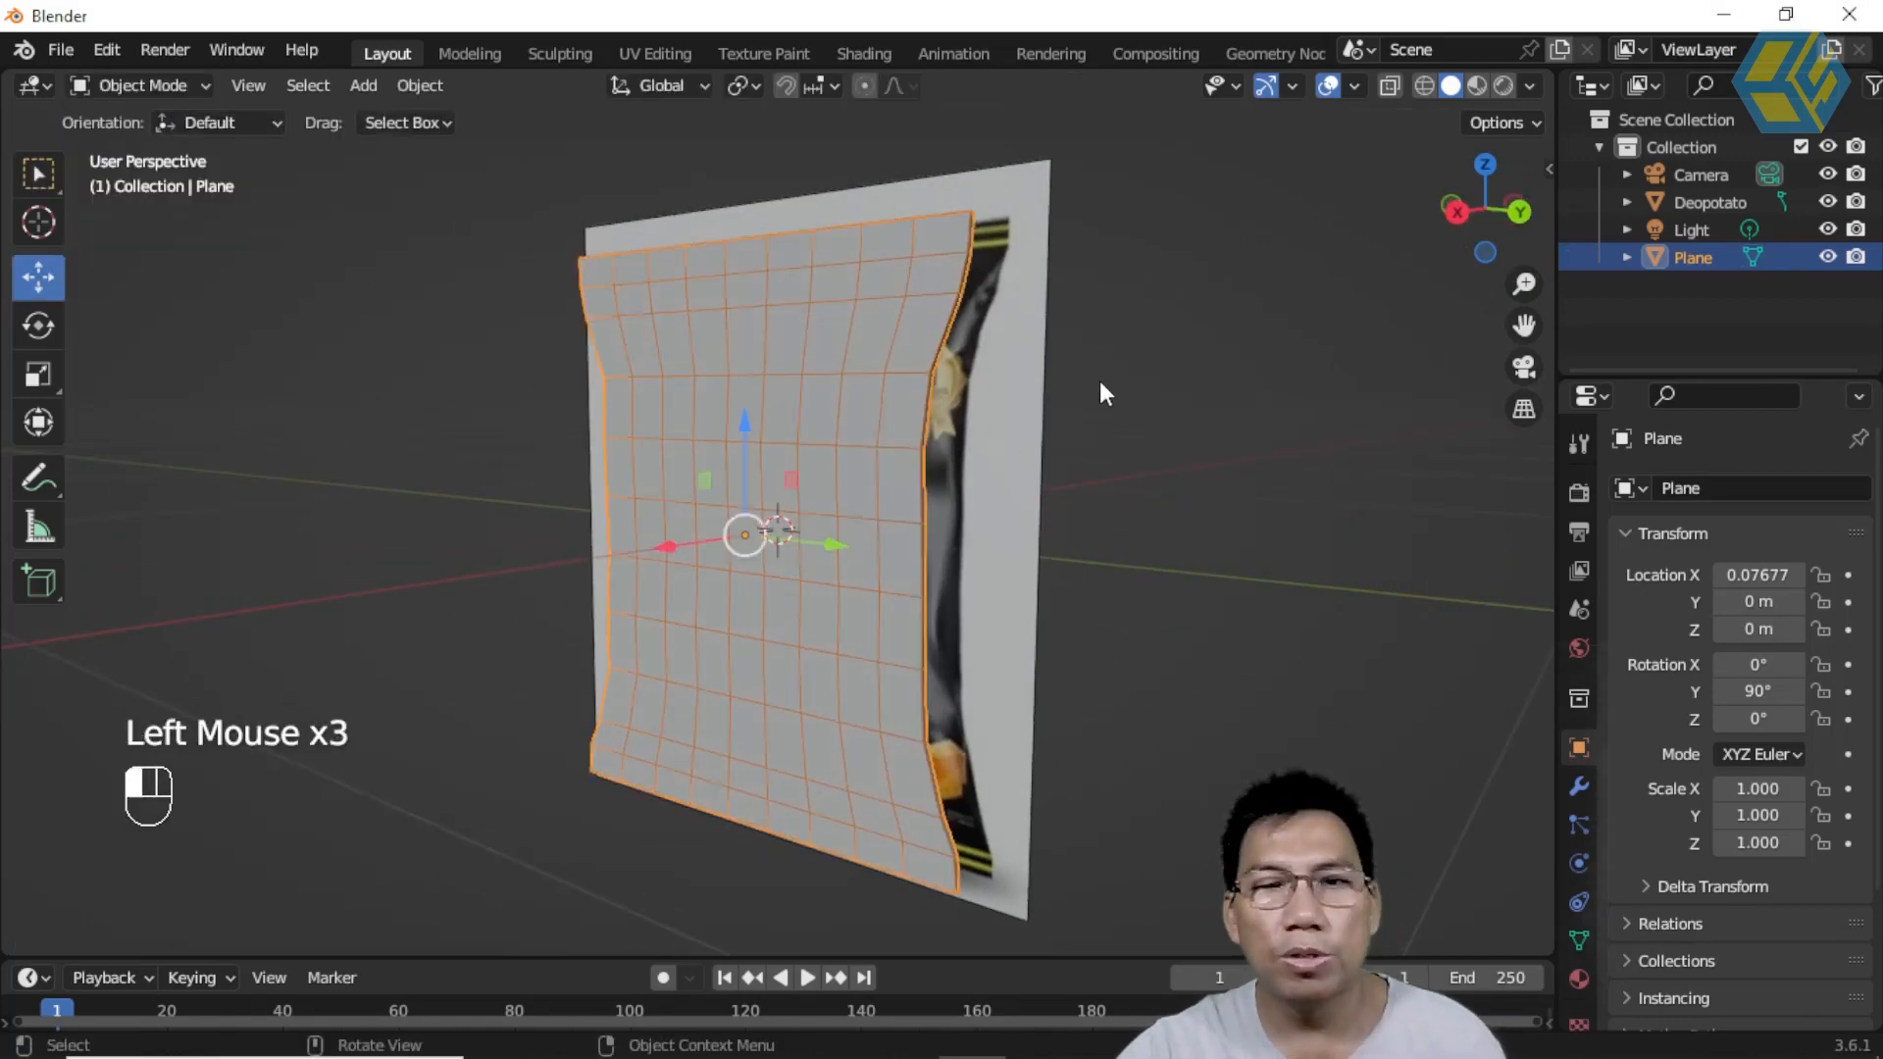
Step: Hide the Deopotato reference image, select the plane and show it in Right Orthographic view
left_click(1036, 328)
middle_click_drag(1034, 475, 1085, 408)
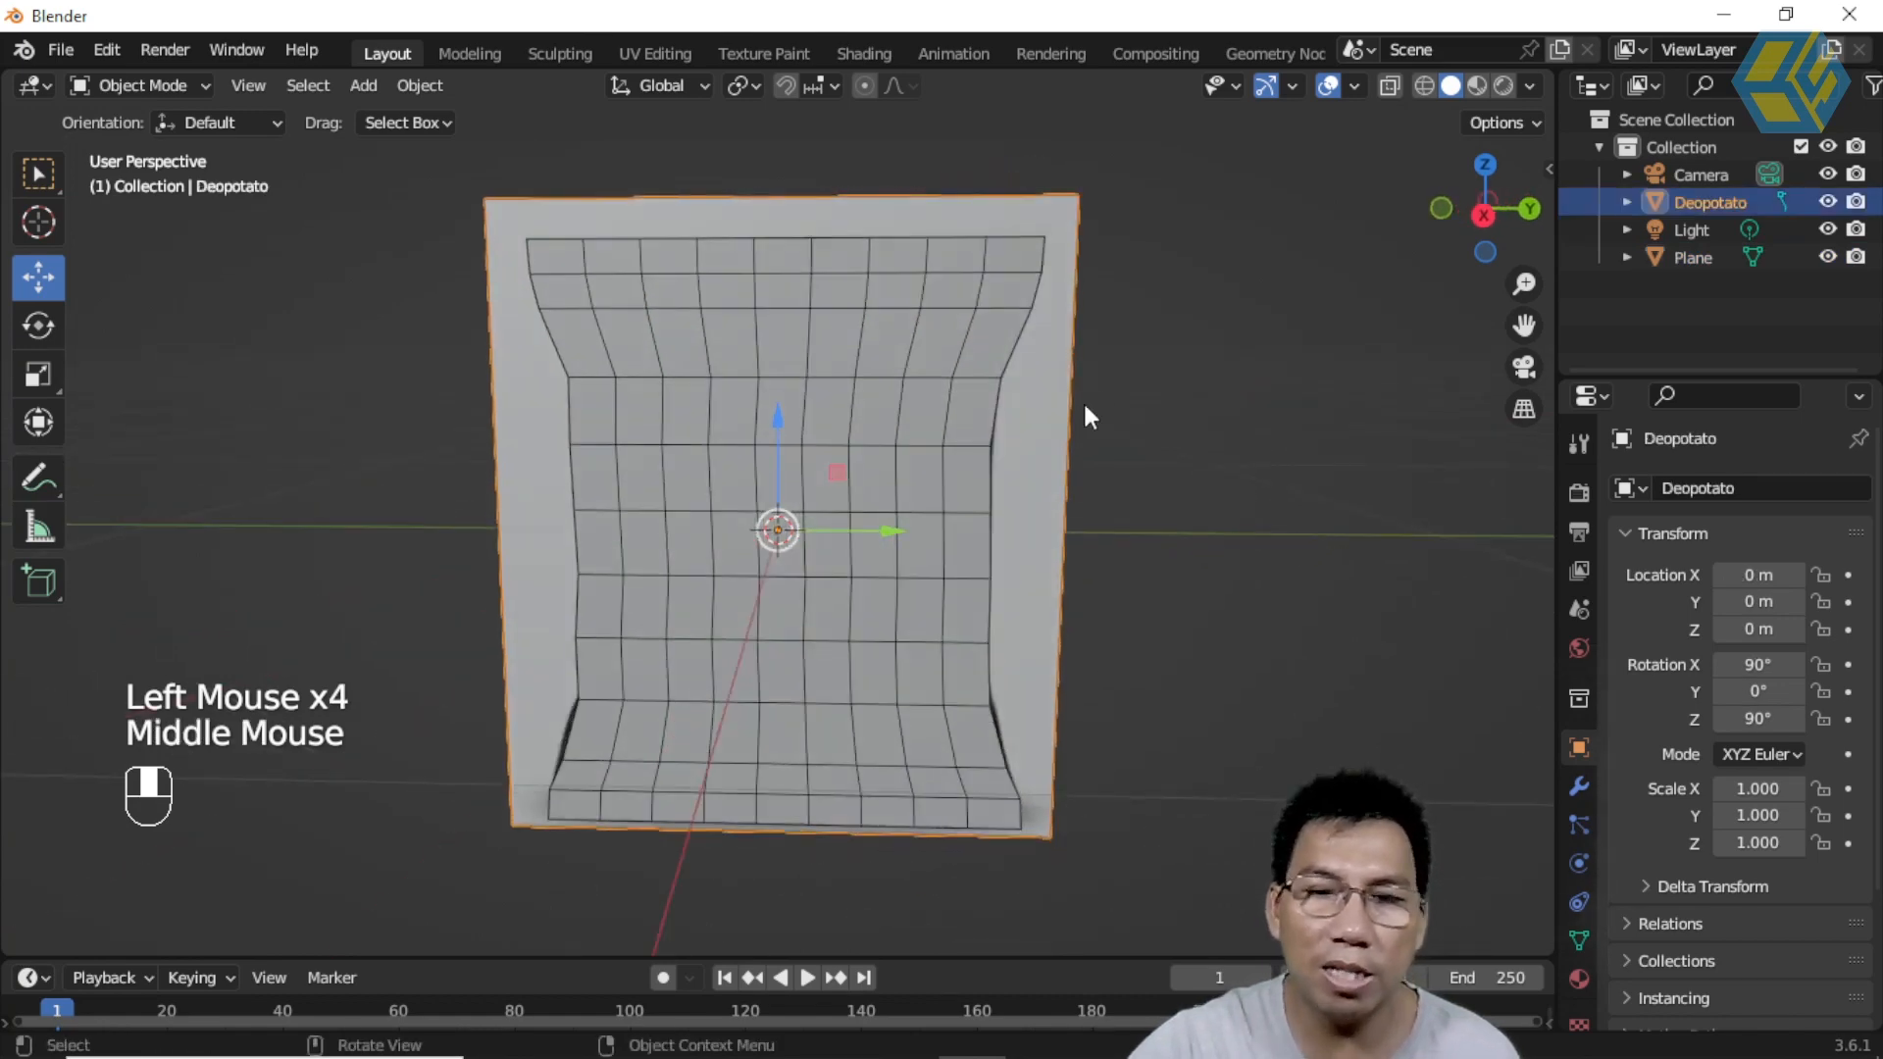
left_click(1828, 201)
left_click(869, 436)
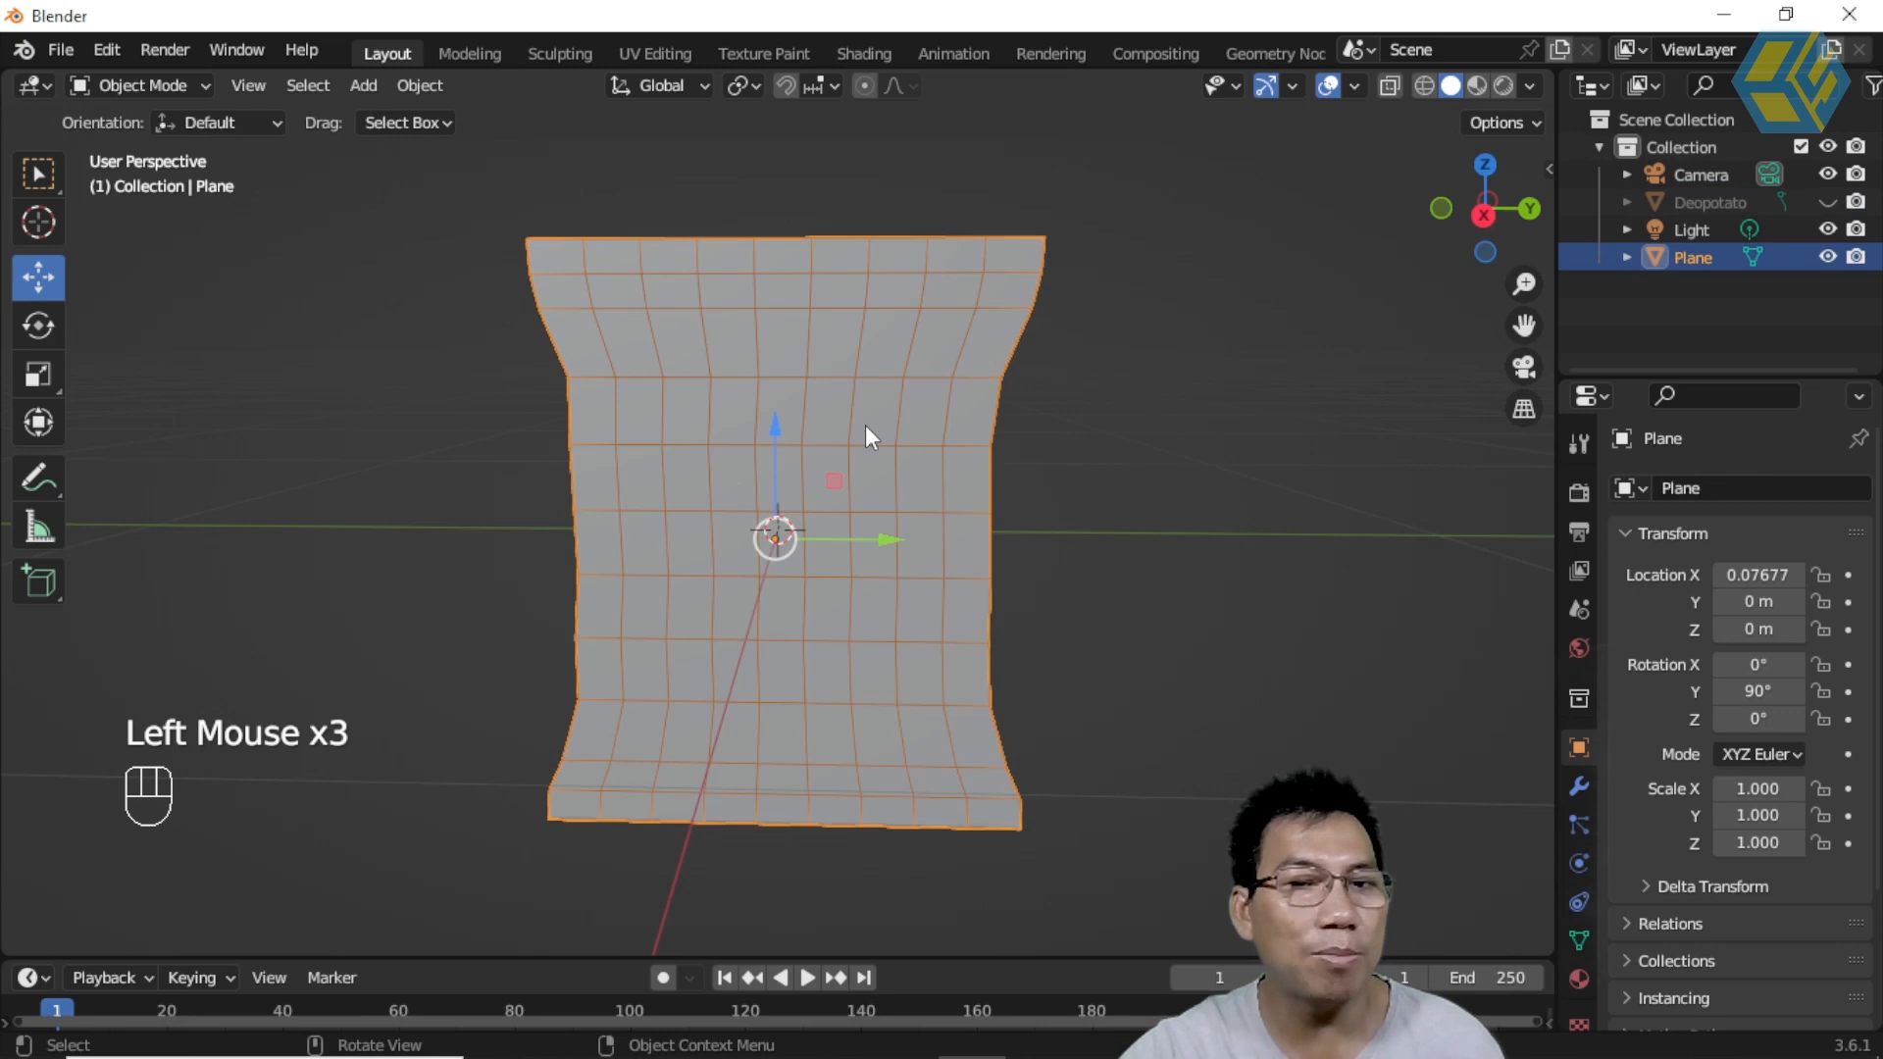
scroll(1118, 486, "down", 3)
scroll(1093, 490, "up", 1)
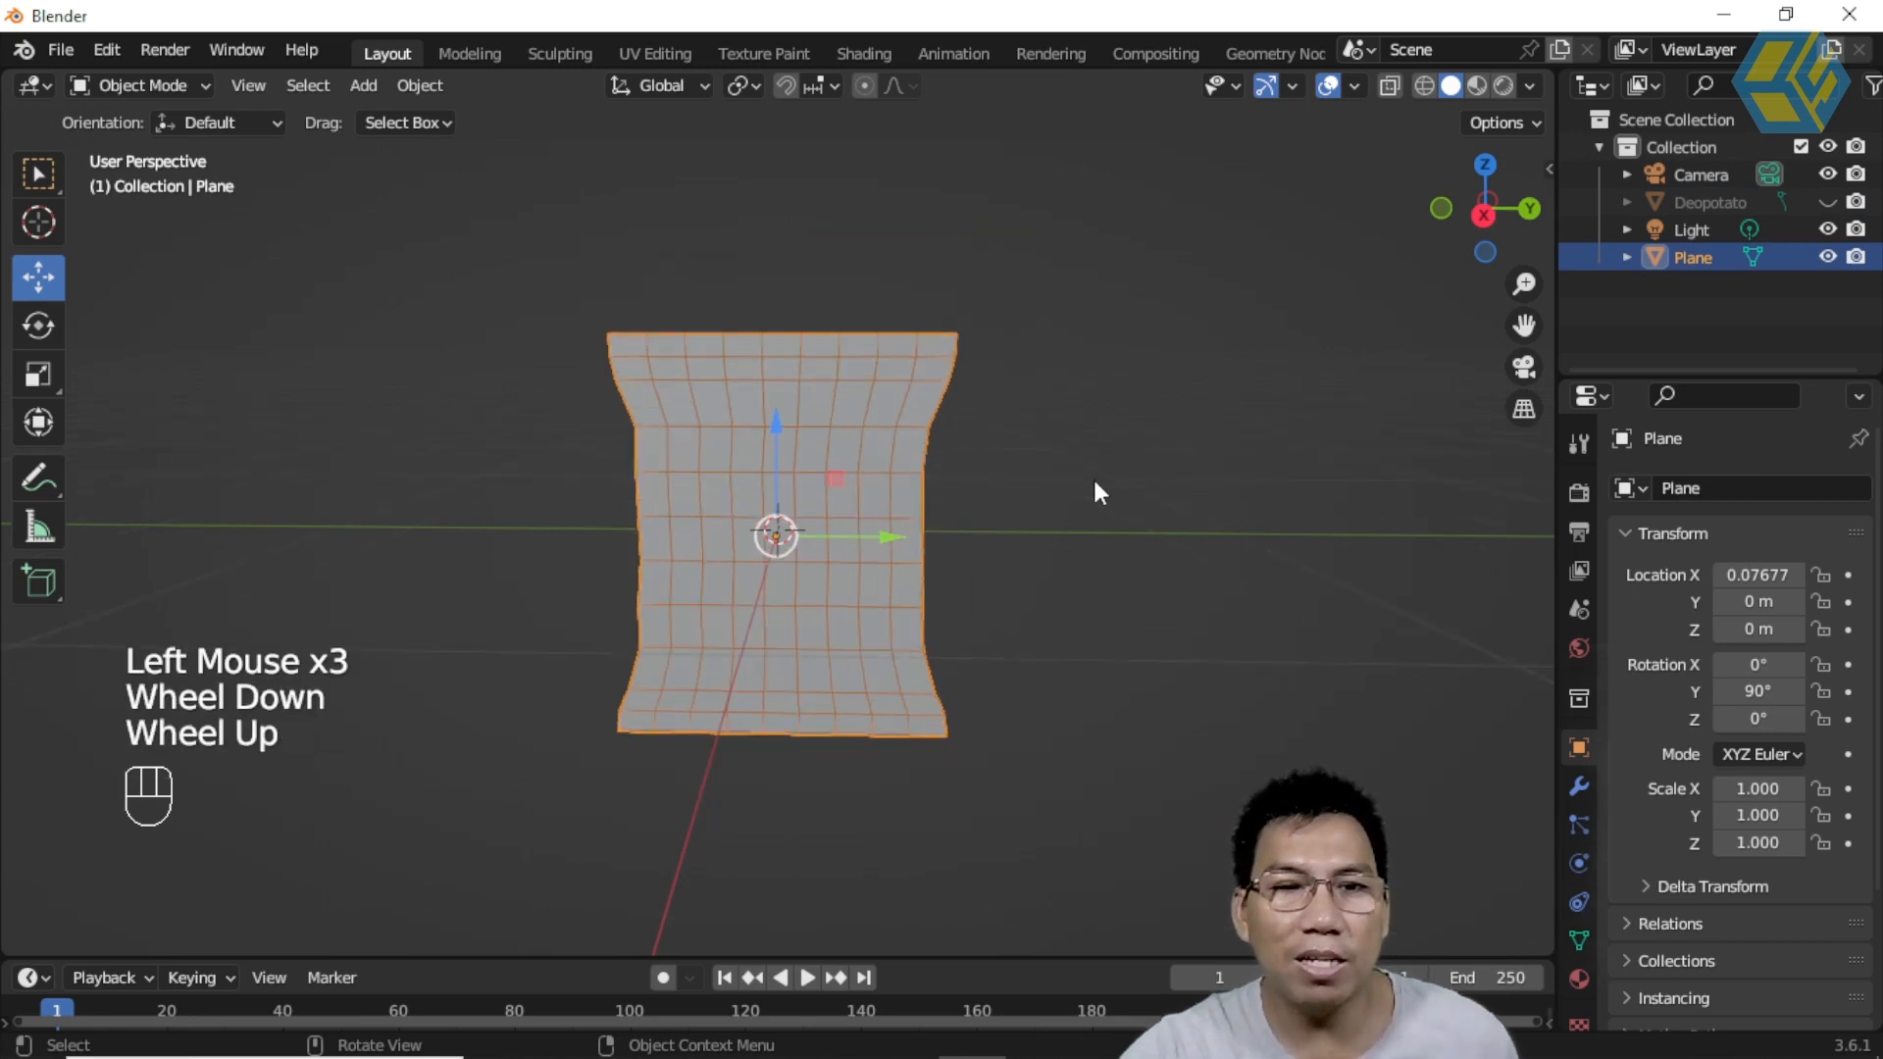
left_click(1484, 214)
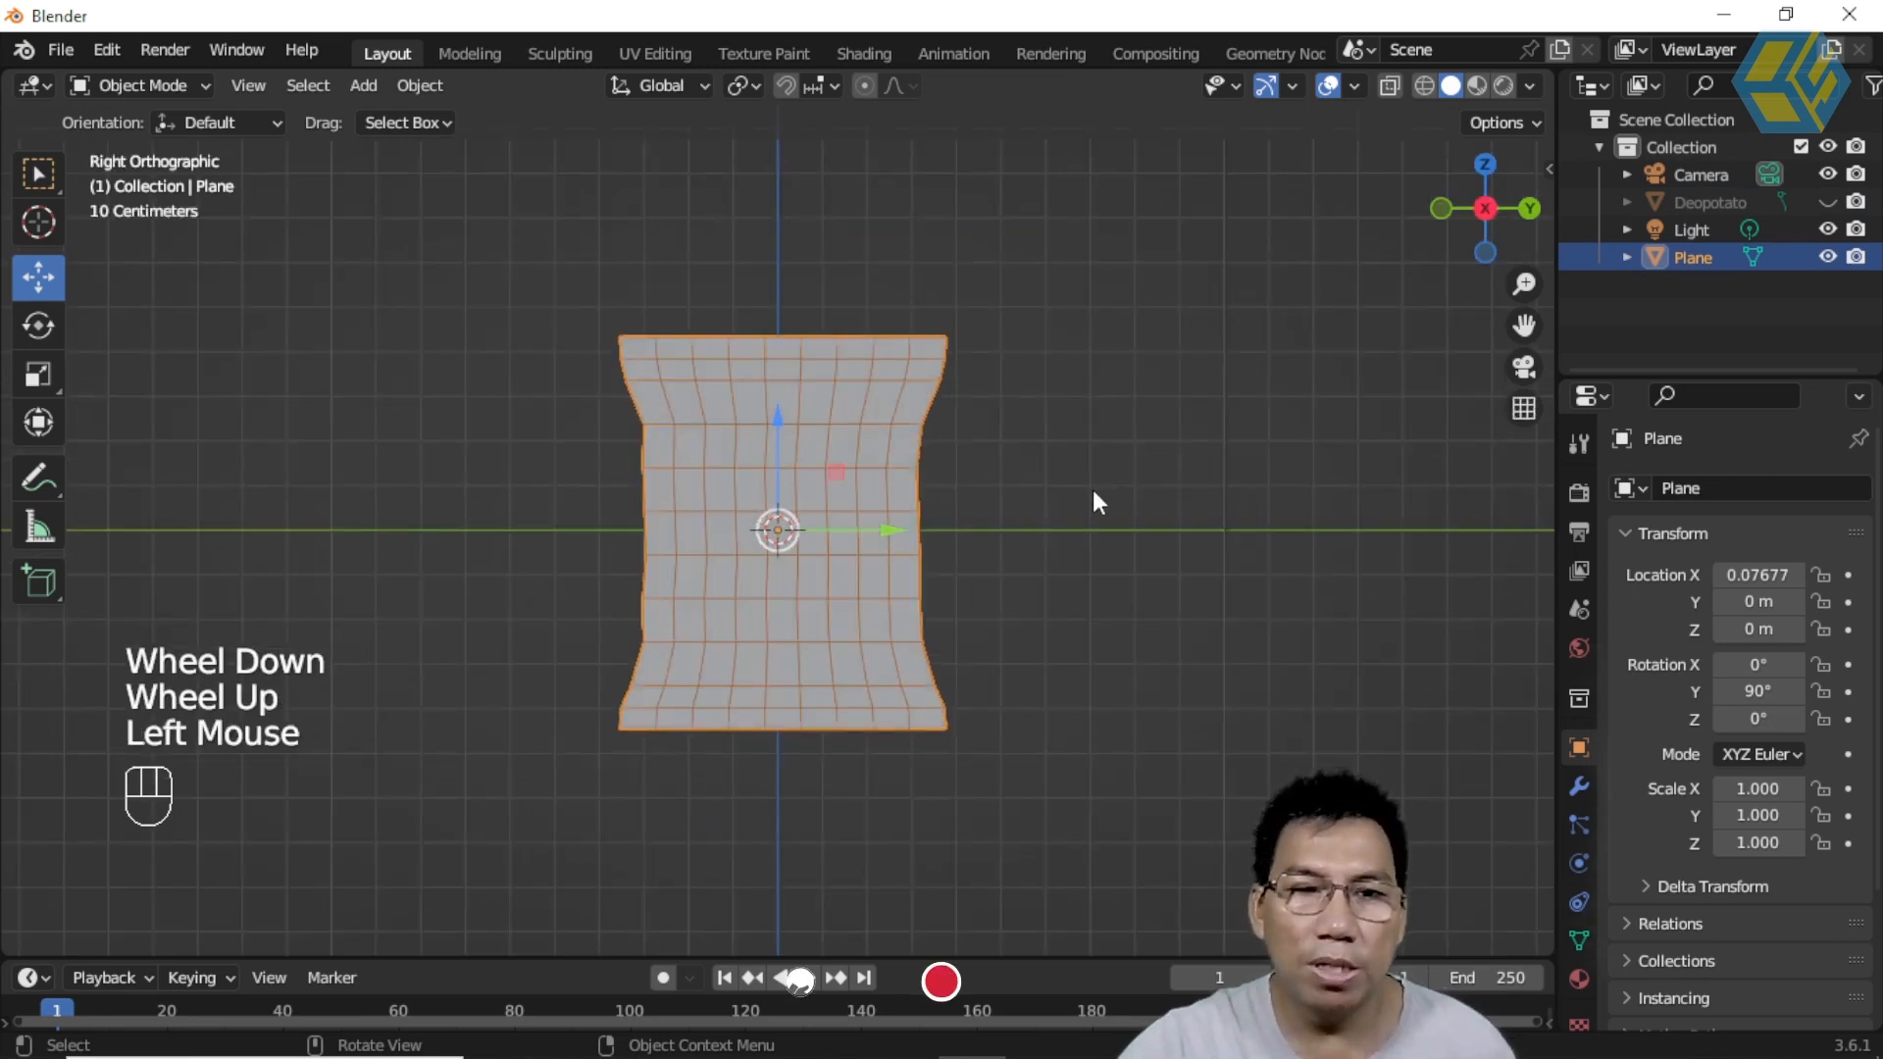
scroll(1092, 491, "up", 2)
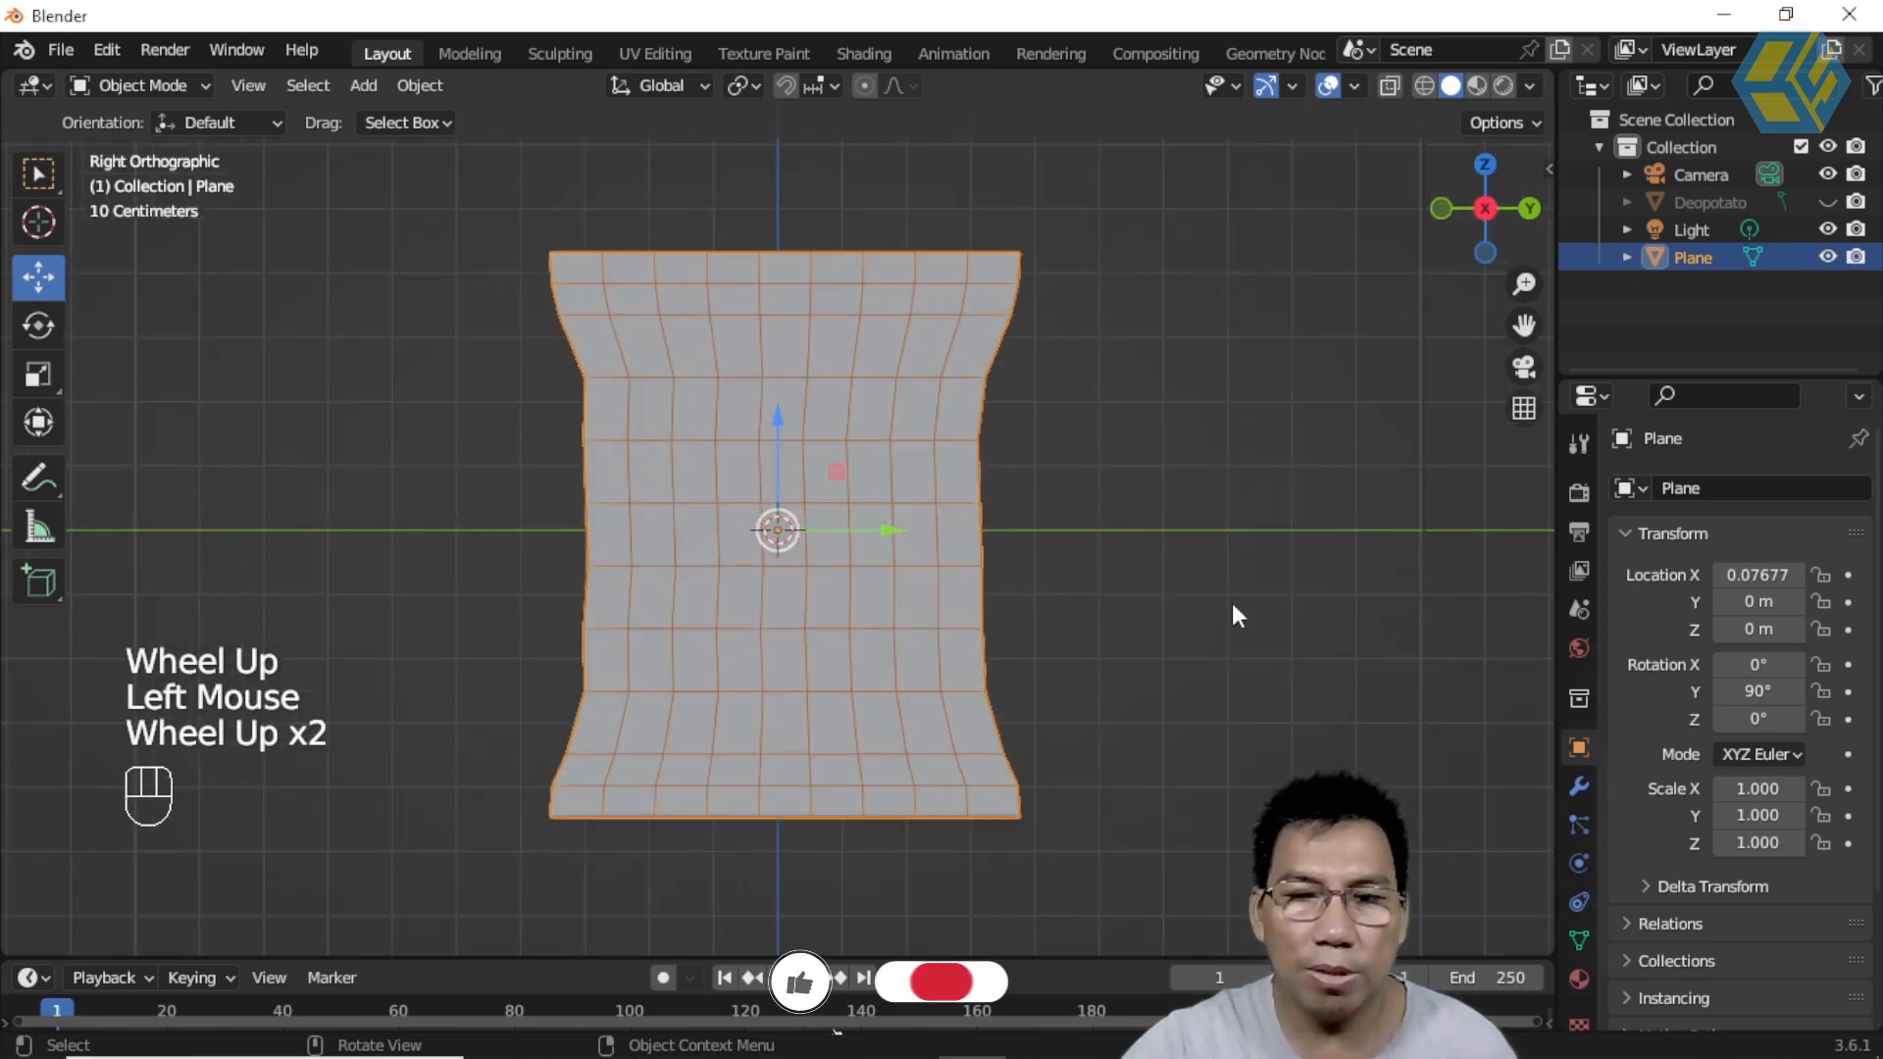
Step: Create a new material for the plane and set its Base Color source to Image Texture
left_click(1580, 971)
double_click(1735, 601)
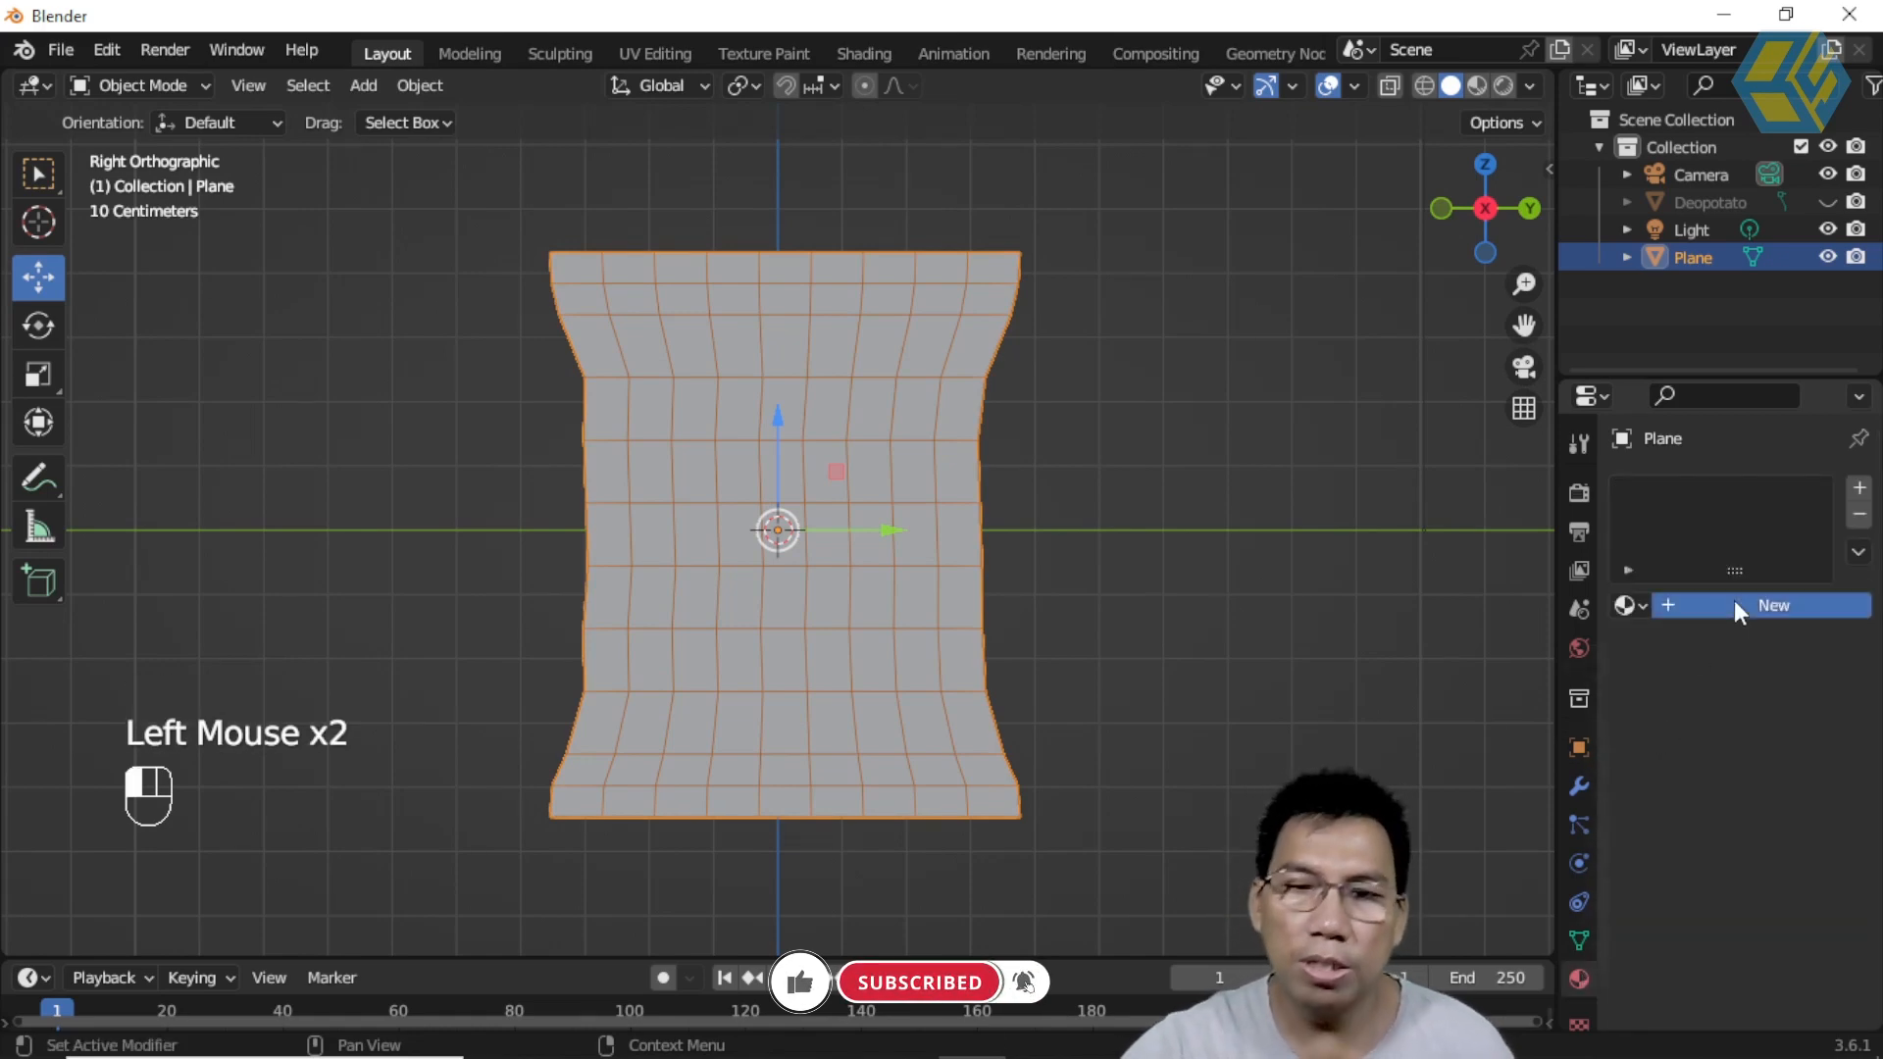
left_click_drag(1536, 872, 1525, 872)
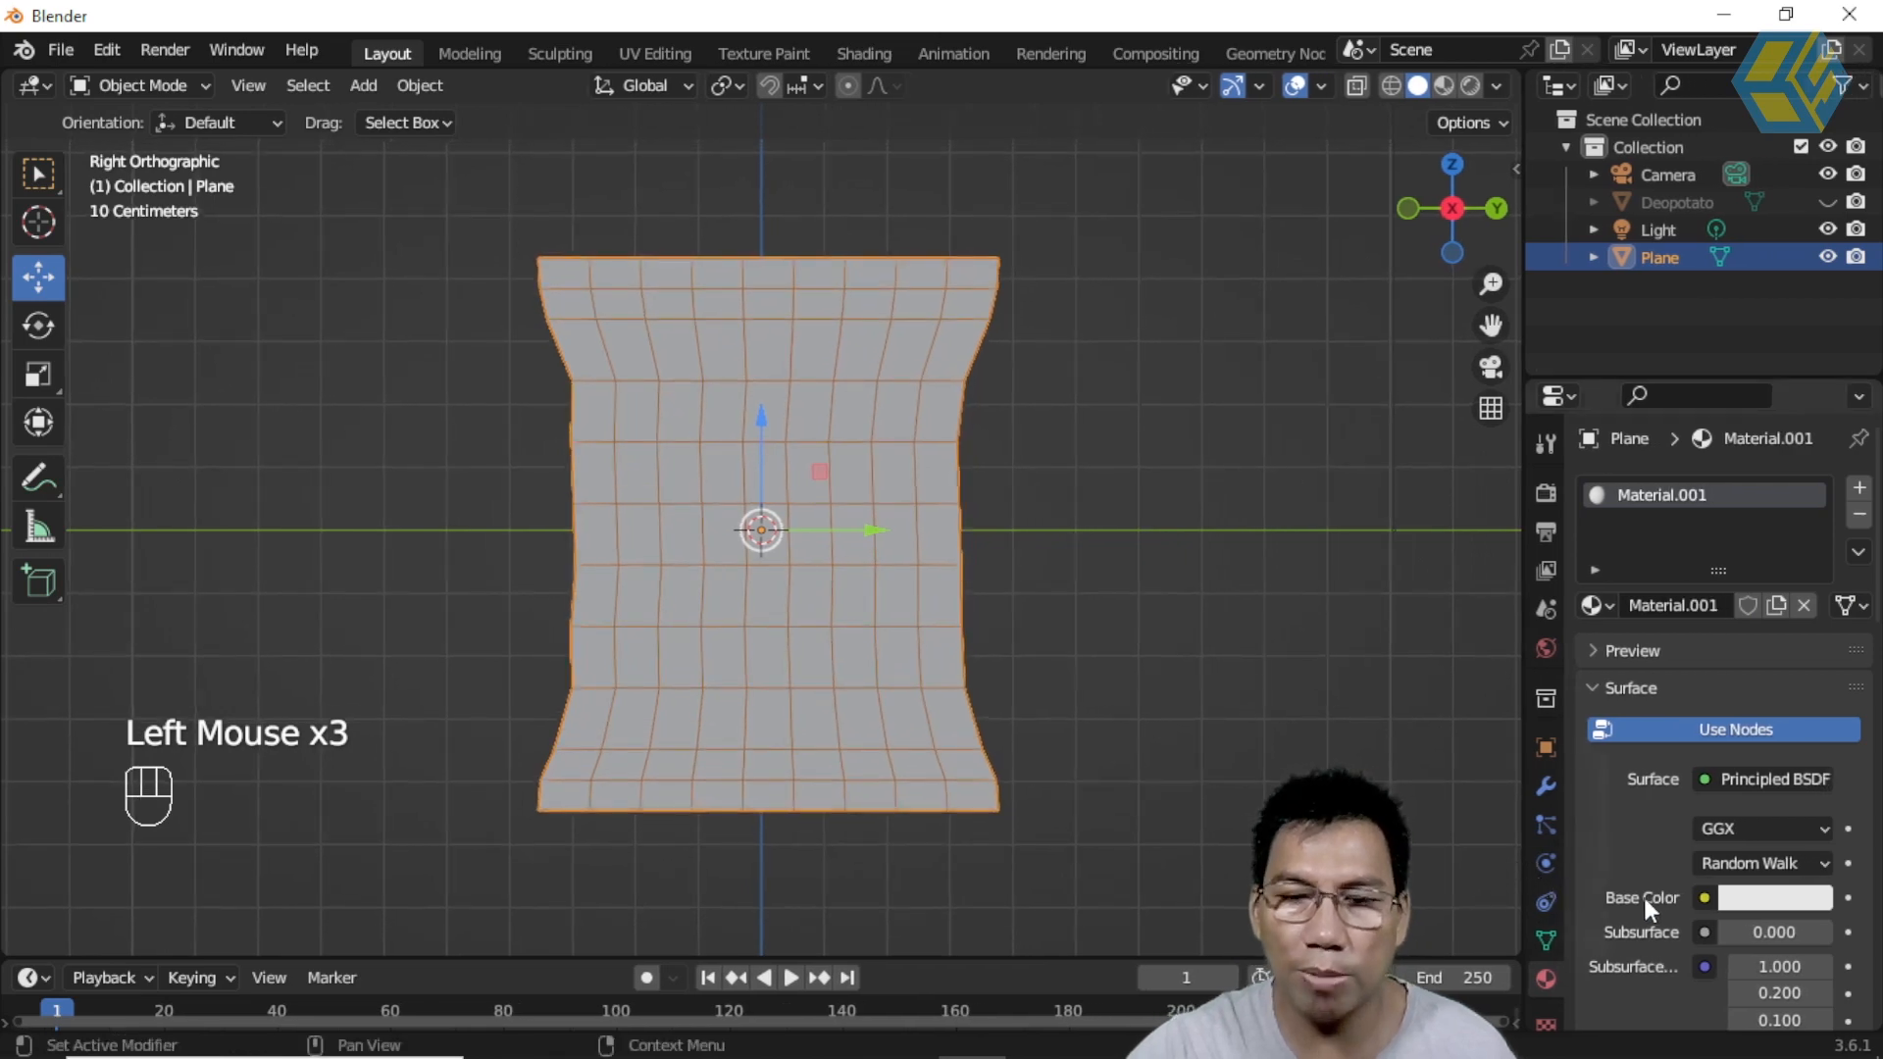
left_click(1706, 897)
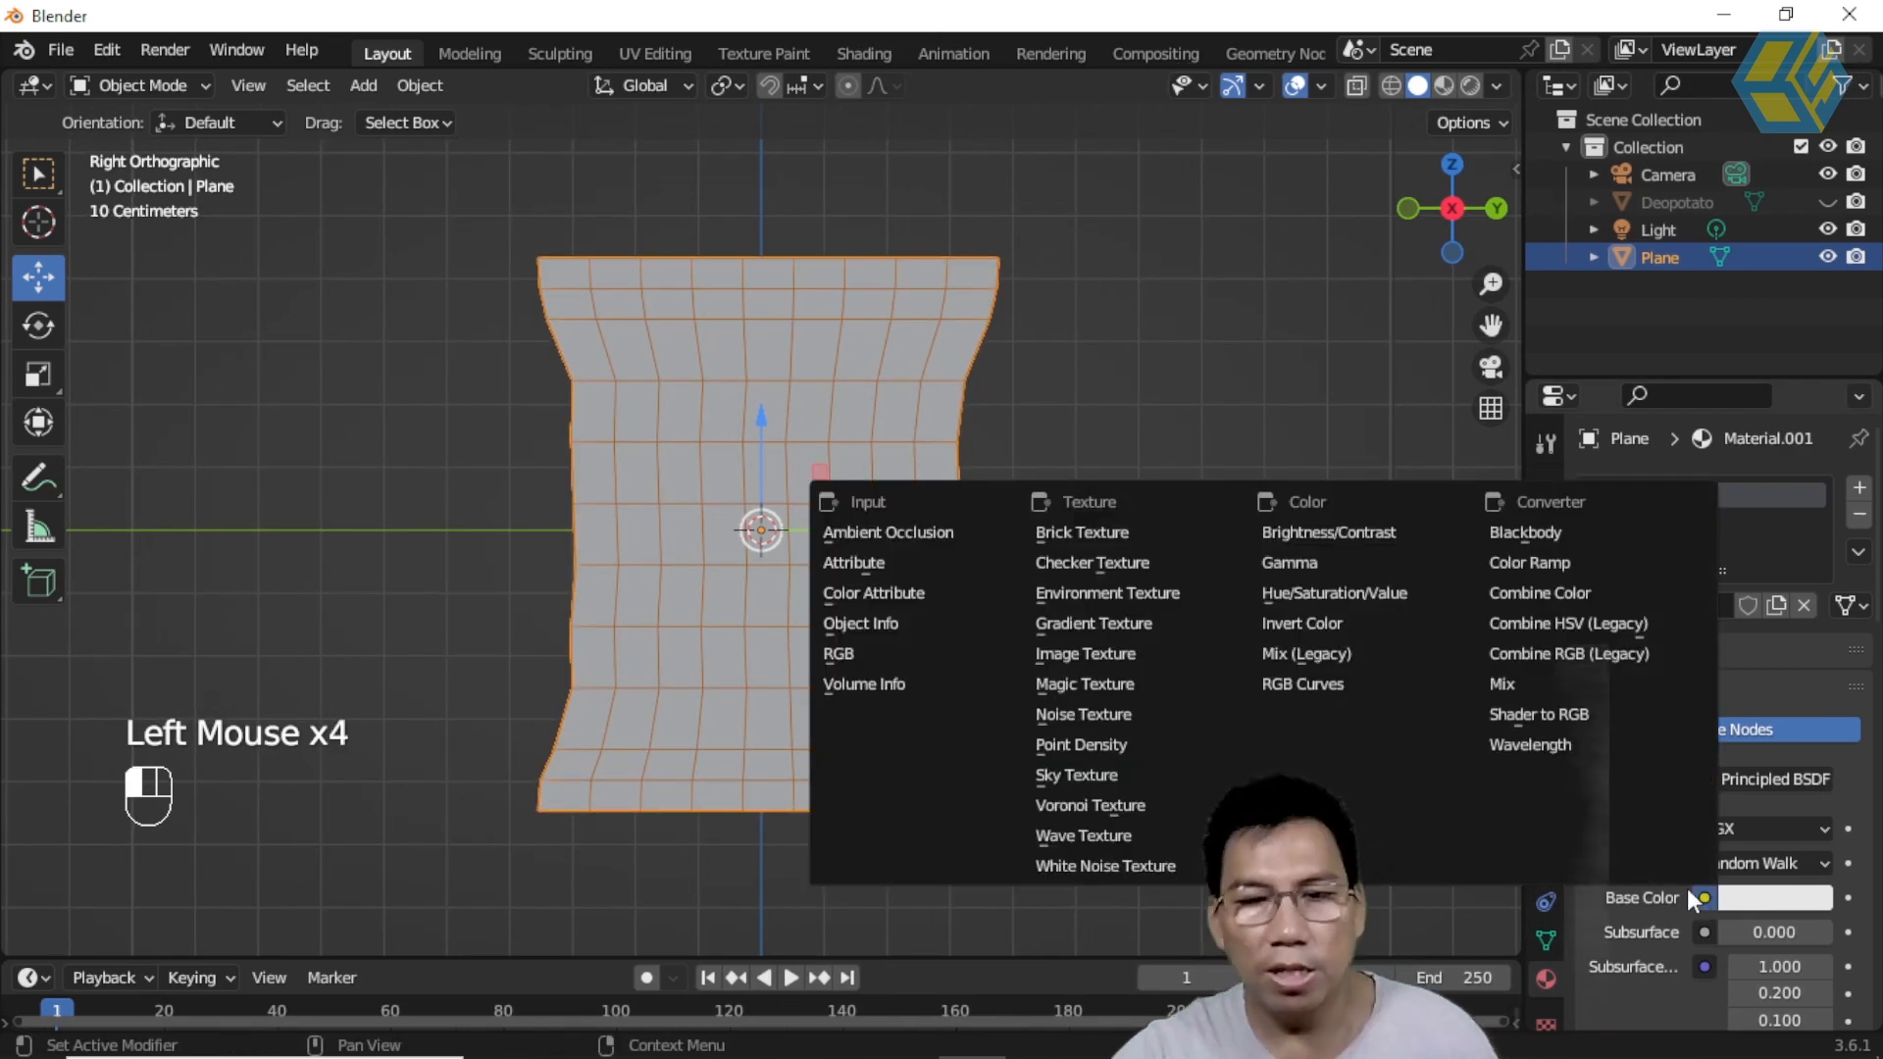
left_click(1079, 652)
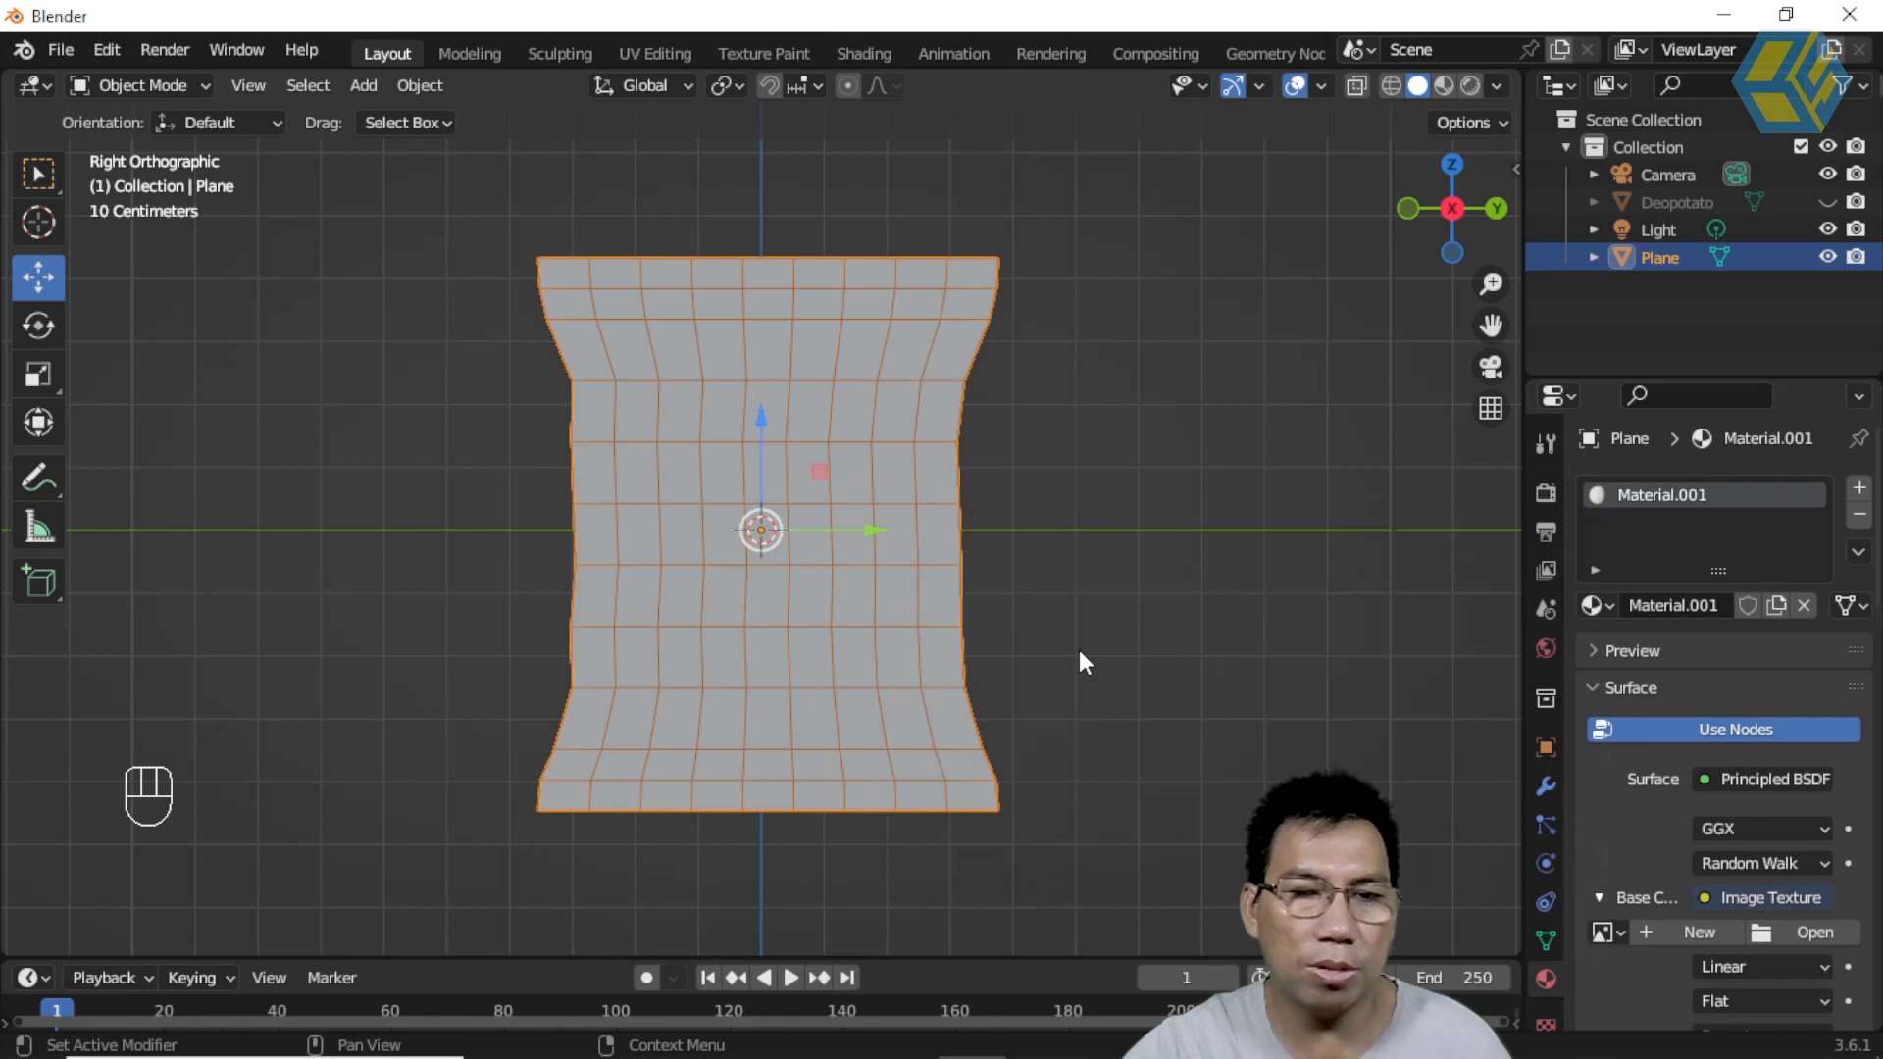
Step: Load Deopotato.png from the snaks chips bag Blender folder as the material's base color image
left_click(1836, 931)
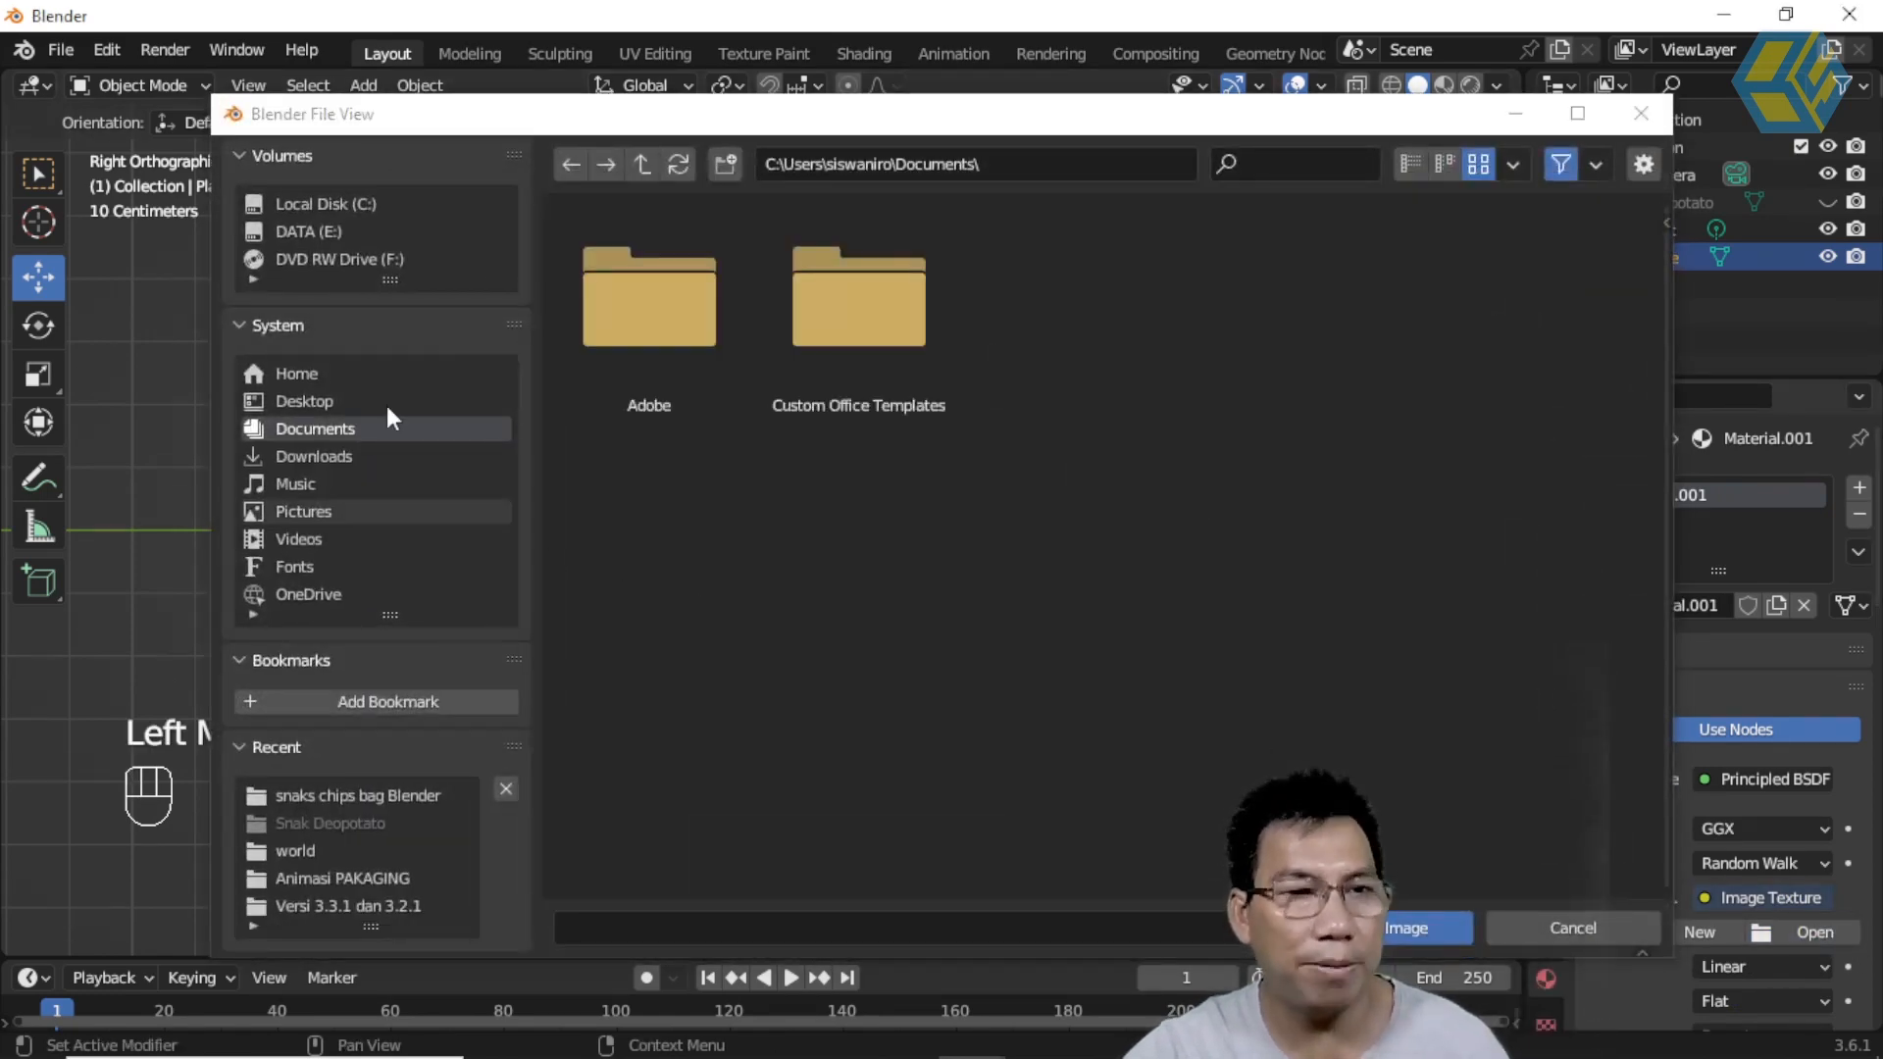
left_click(359, 796)
left_click(628, 312)
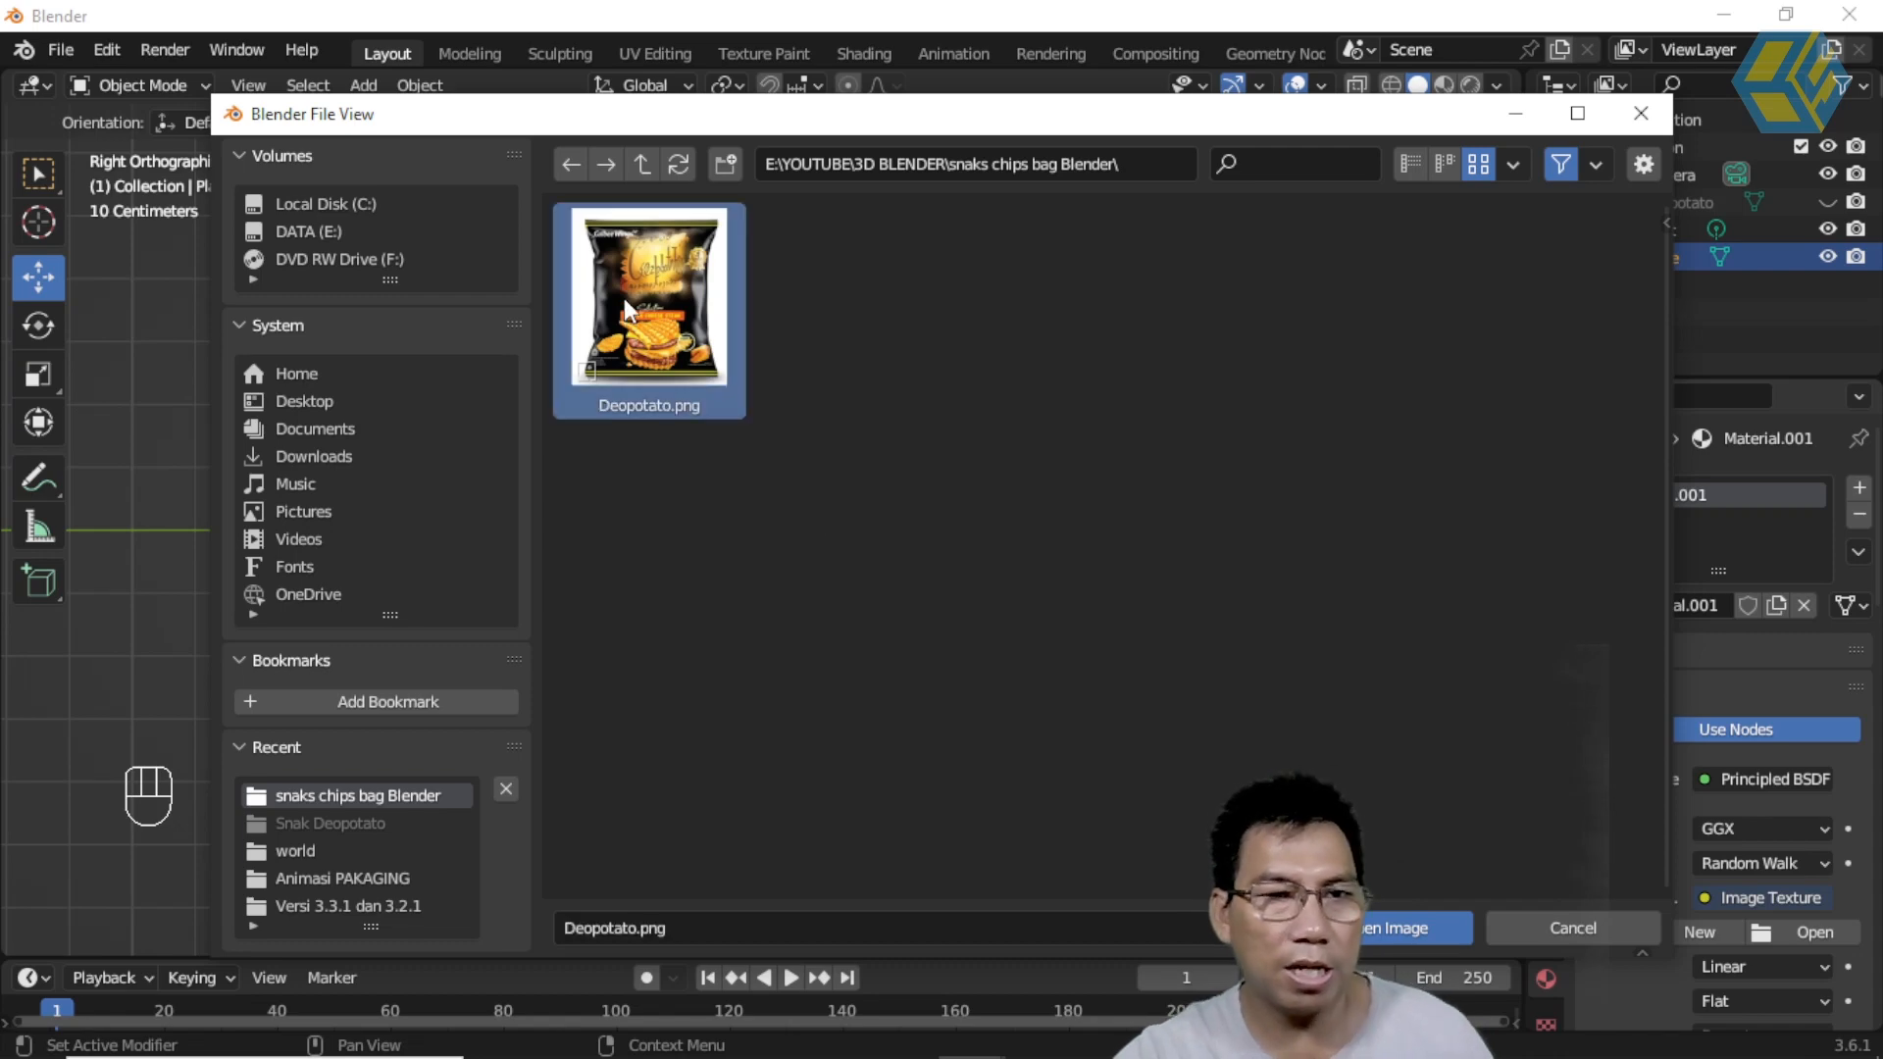
left_click(1395, 928)
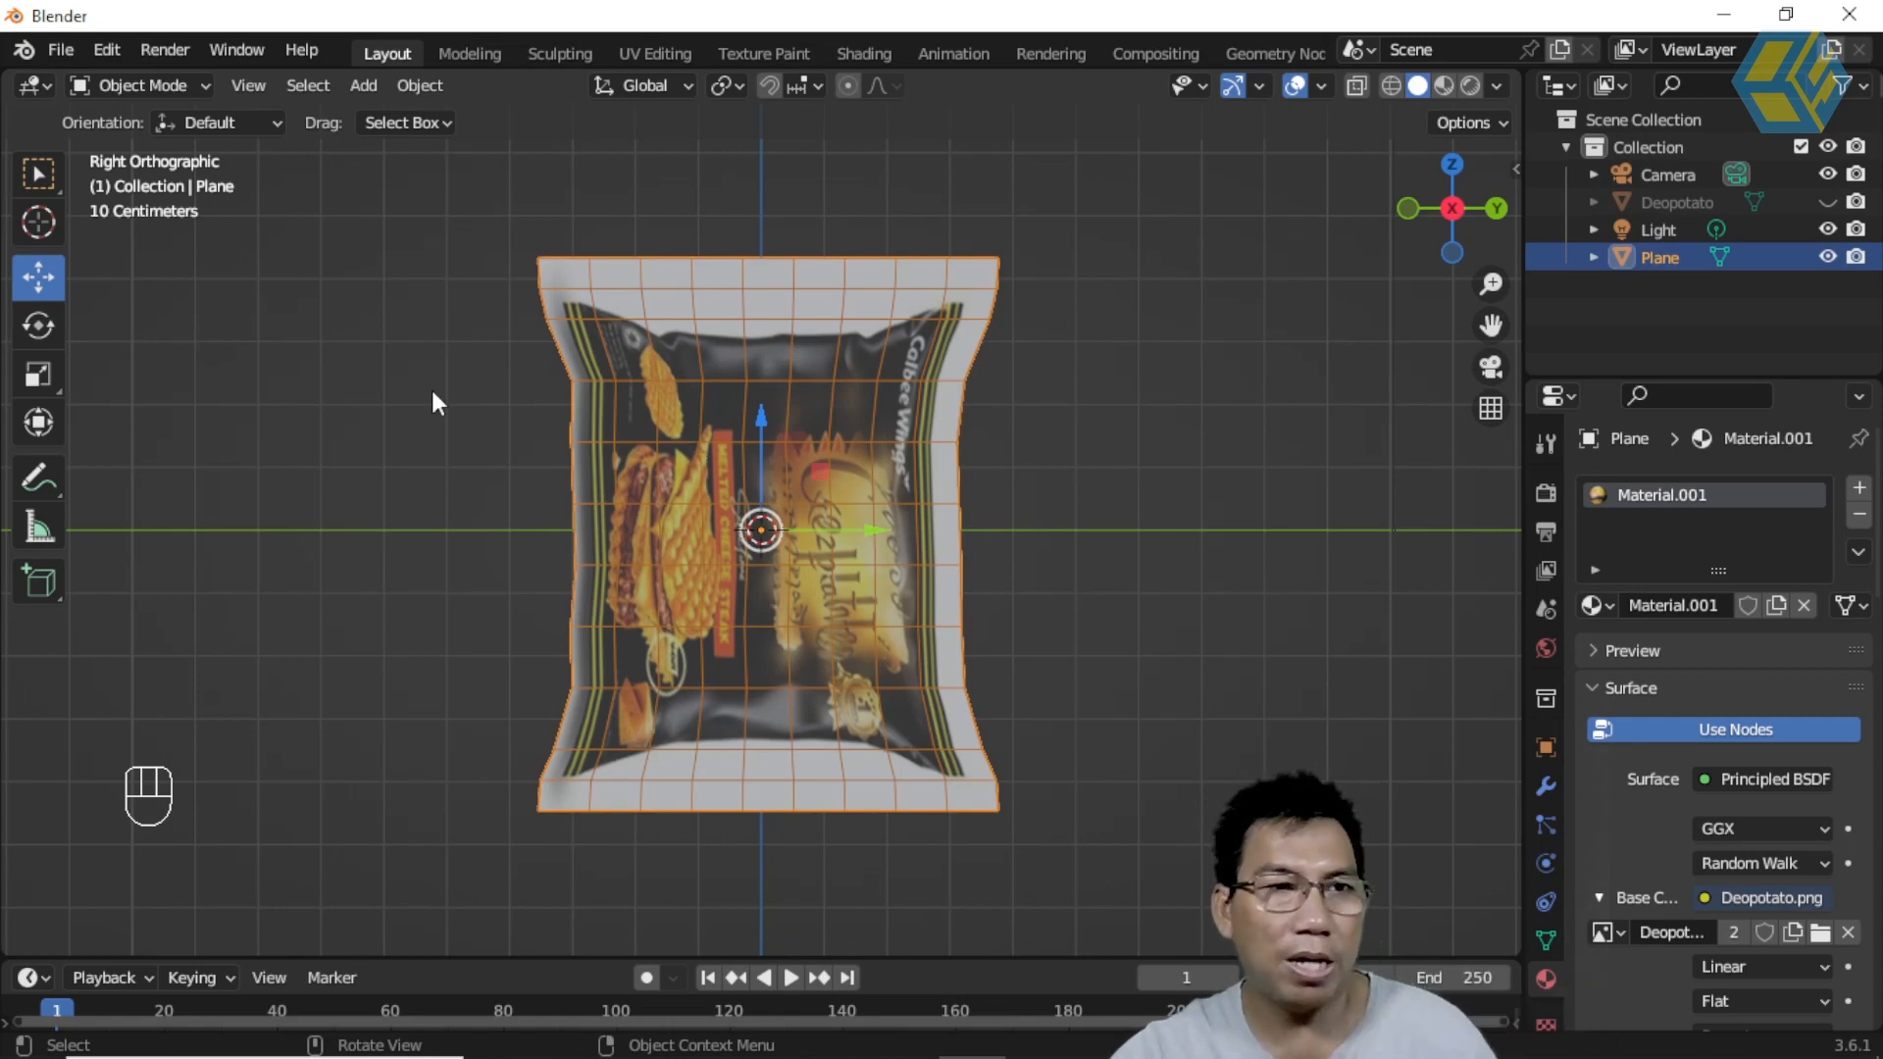
Step: Split the 3D viewport vertically, placing the division about a third of the way across
left_click(250, 84)
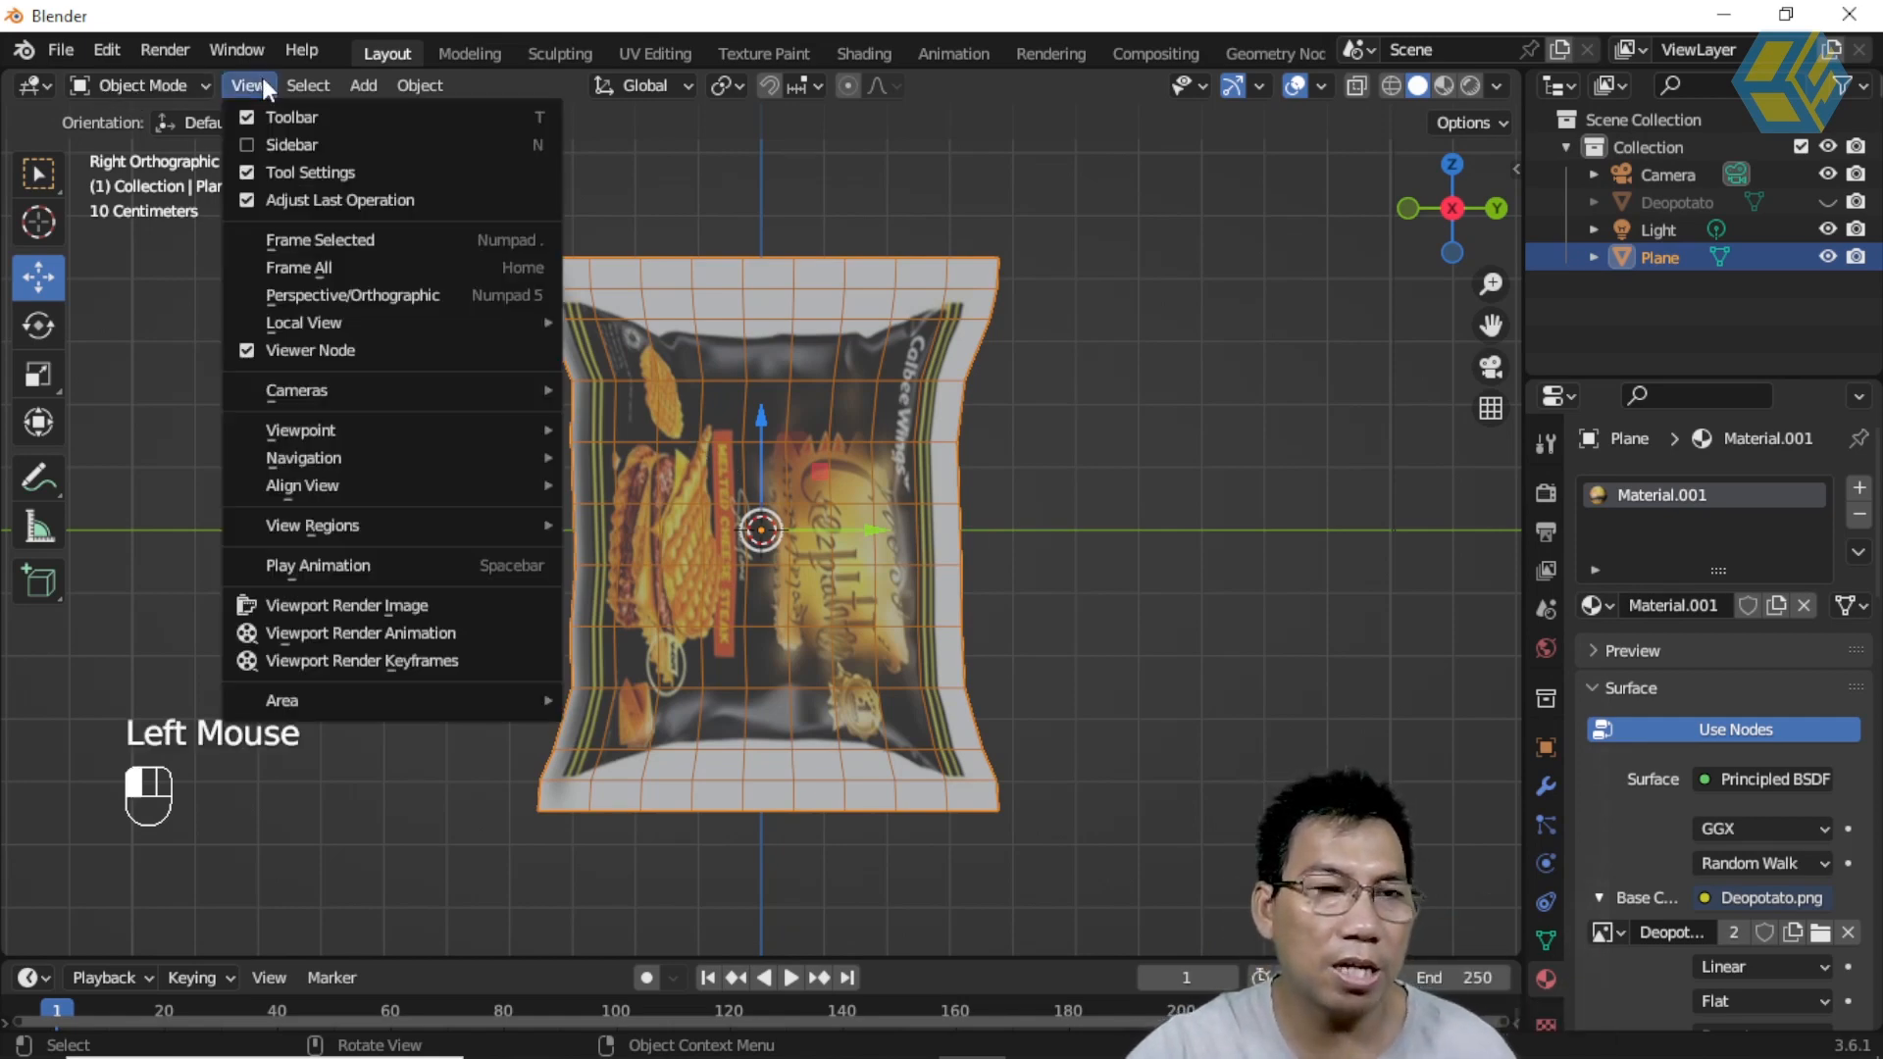
mouse_move(383, 706)
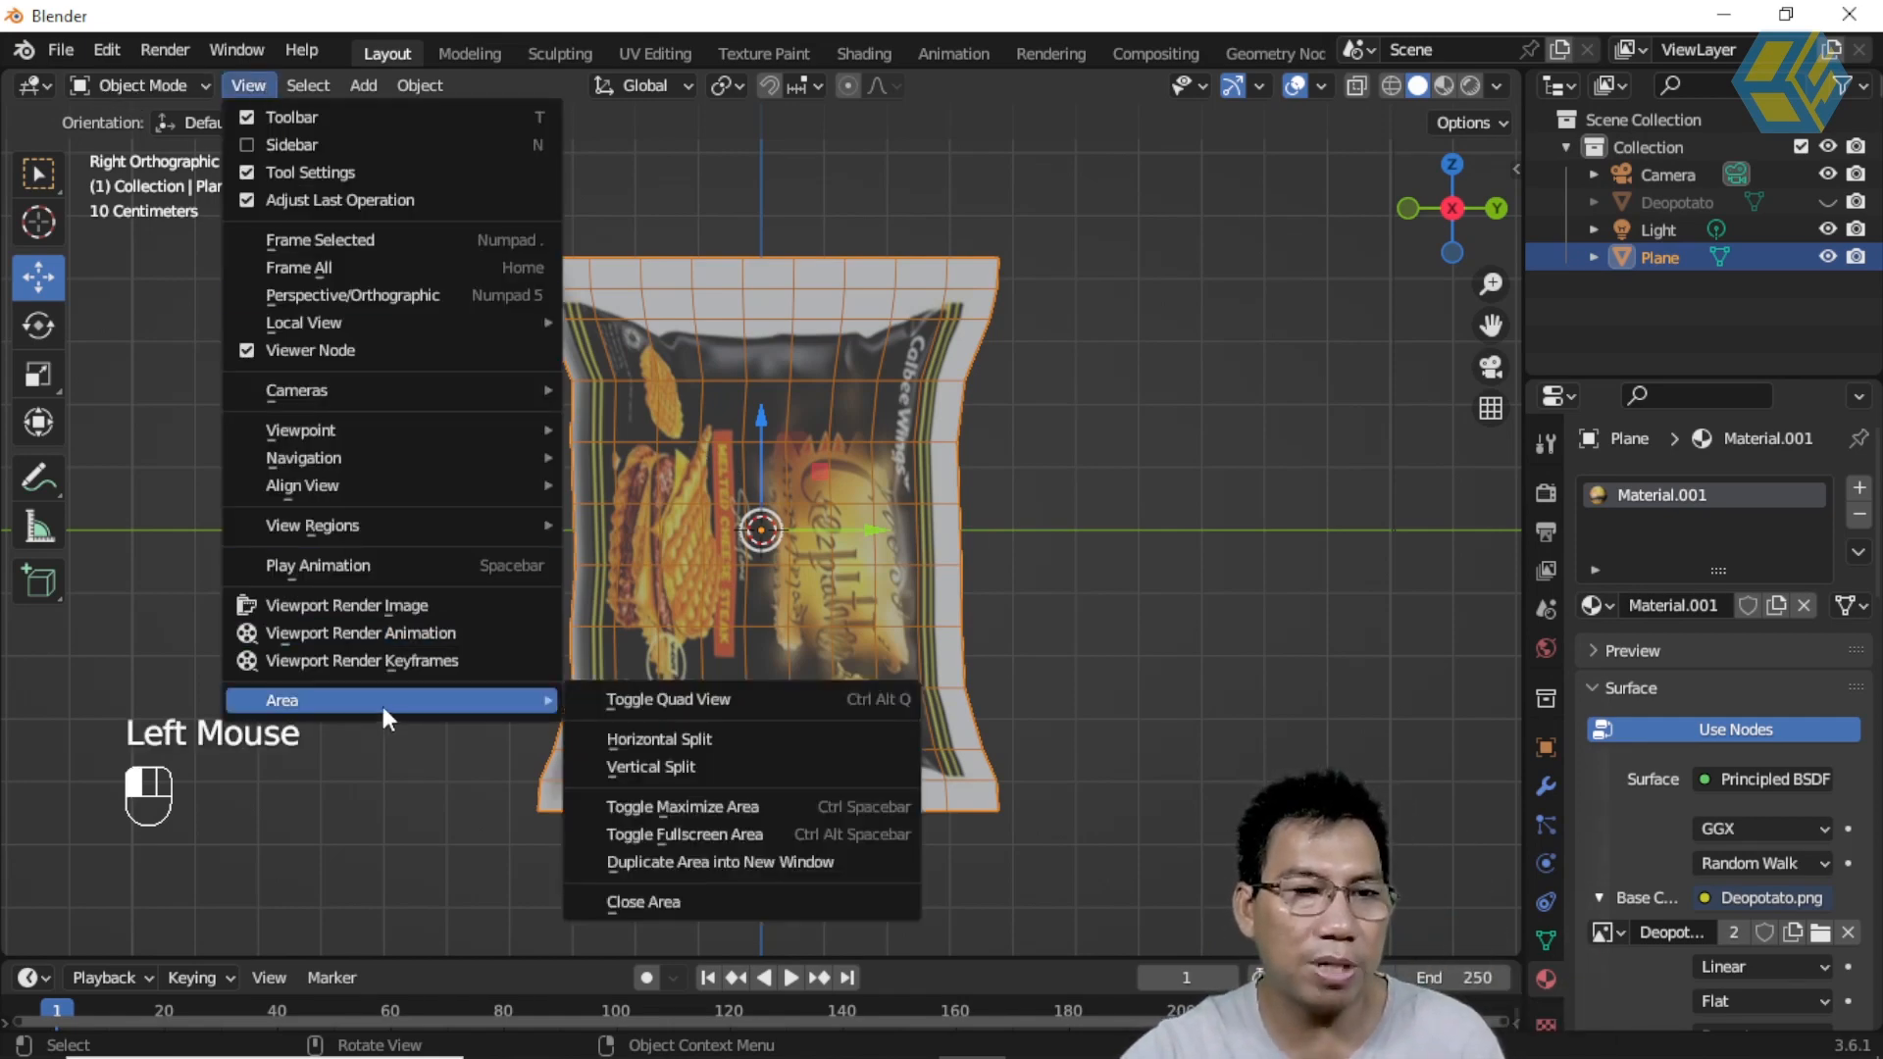
left_click(703, 762)
left_click(507, 461)
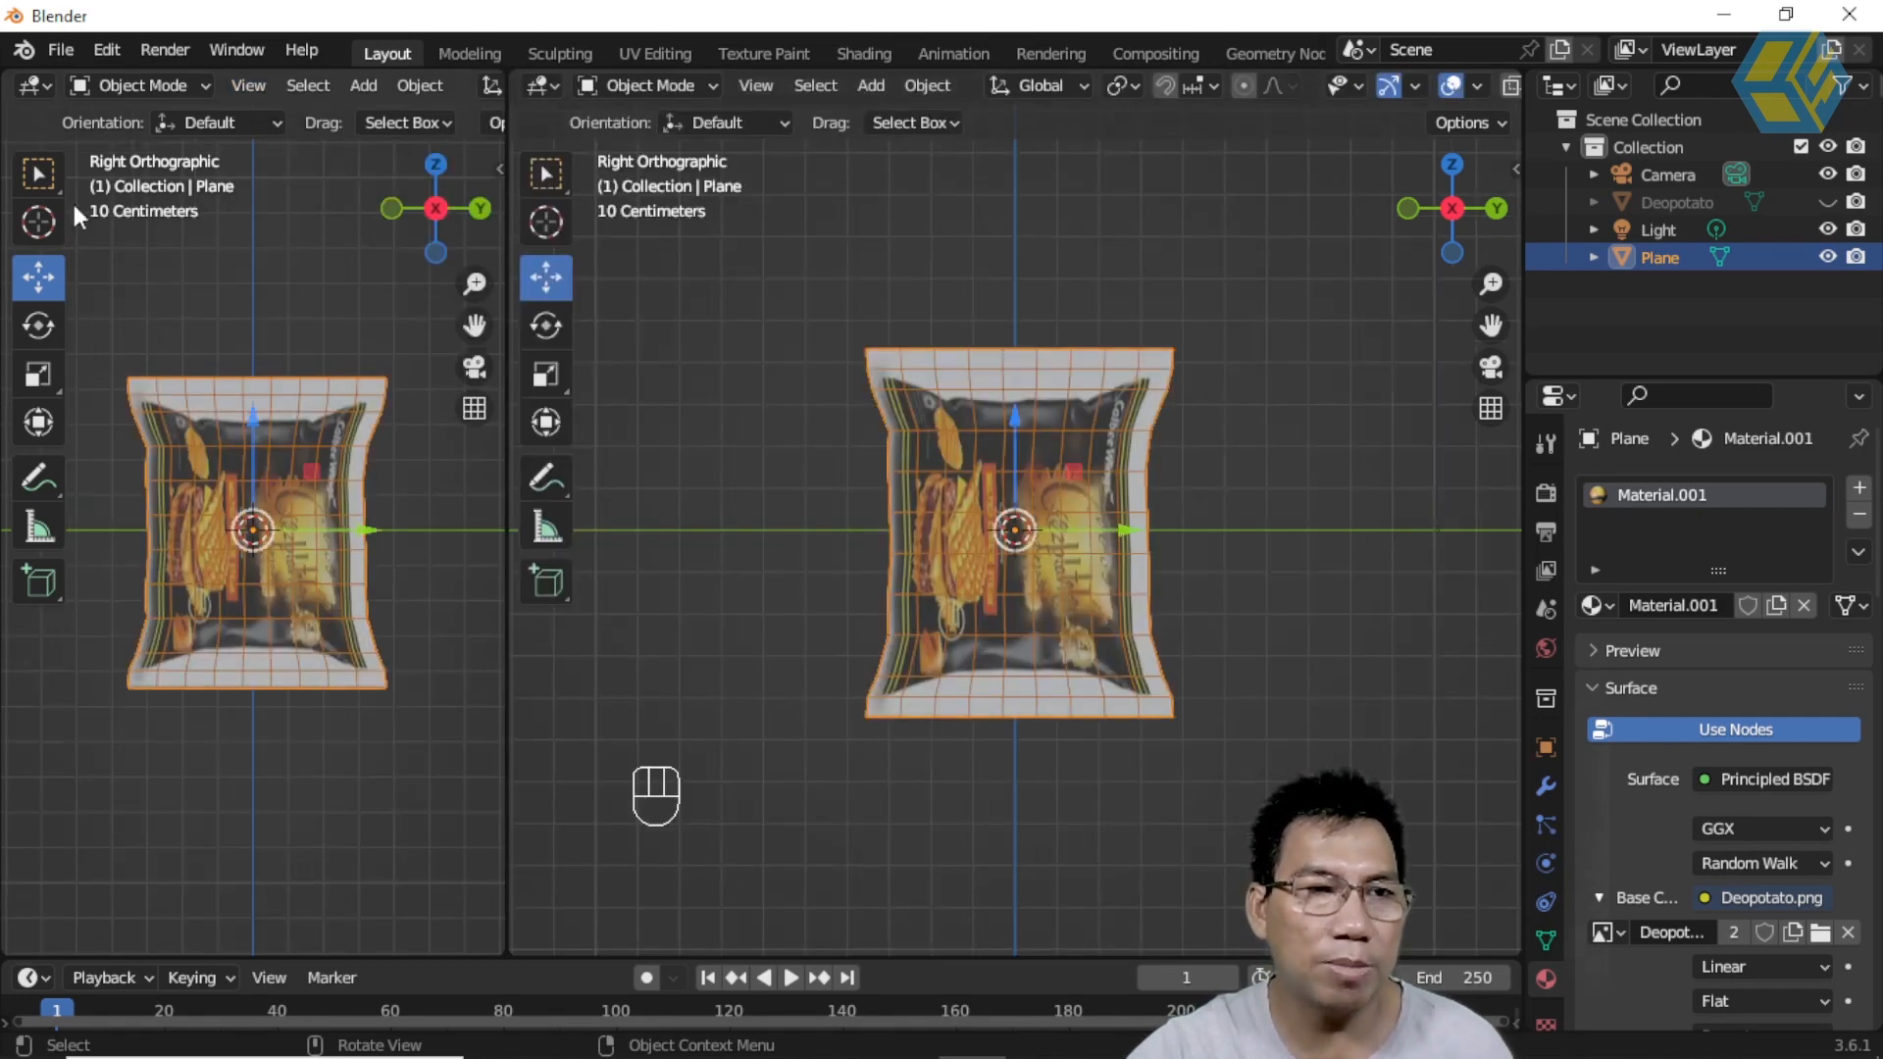
Step: Change the narrower viewport into a UV Editor and display the Deopotato.png image in it
left_click(37, 86)
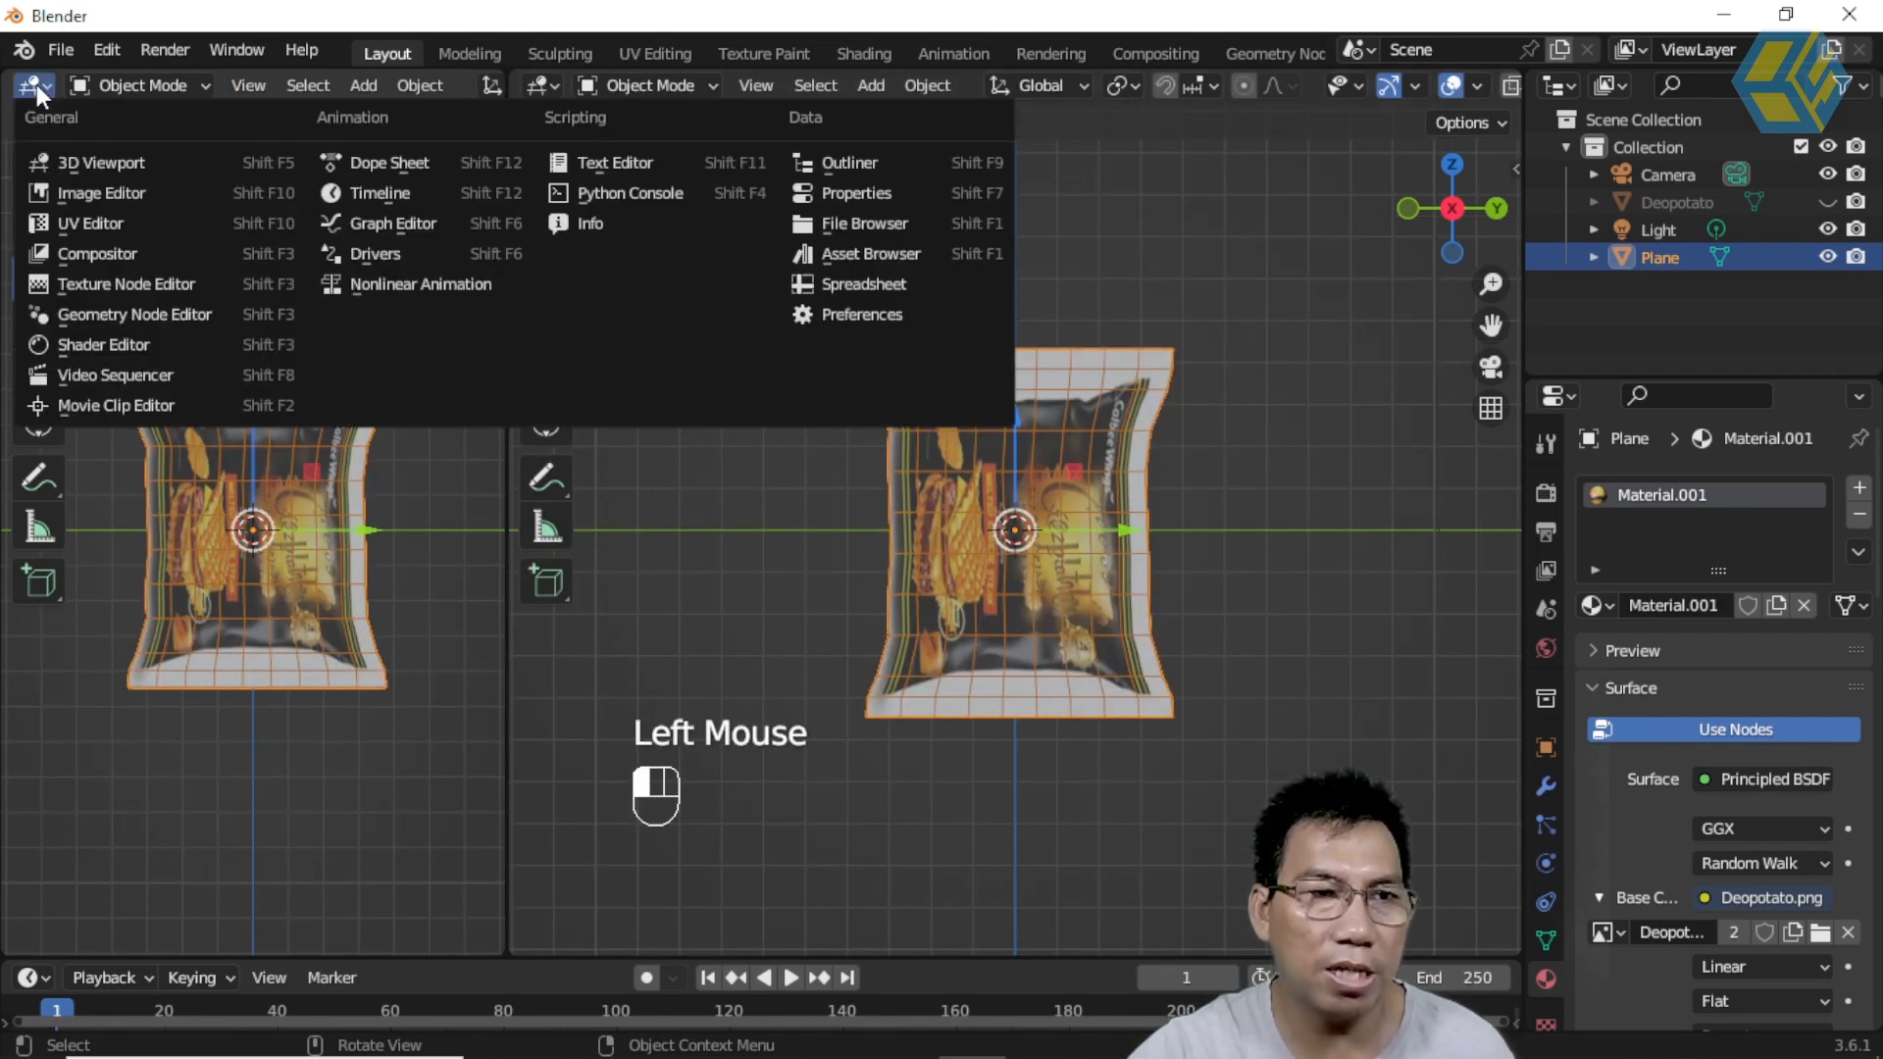
left_click(73, 219)
left_click(223, 87)
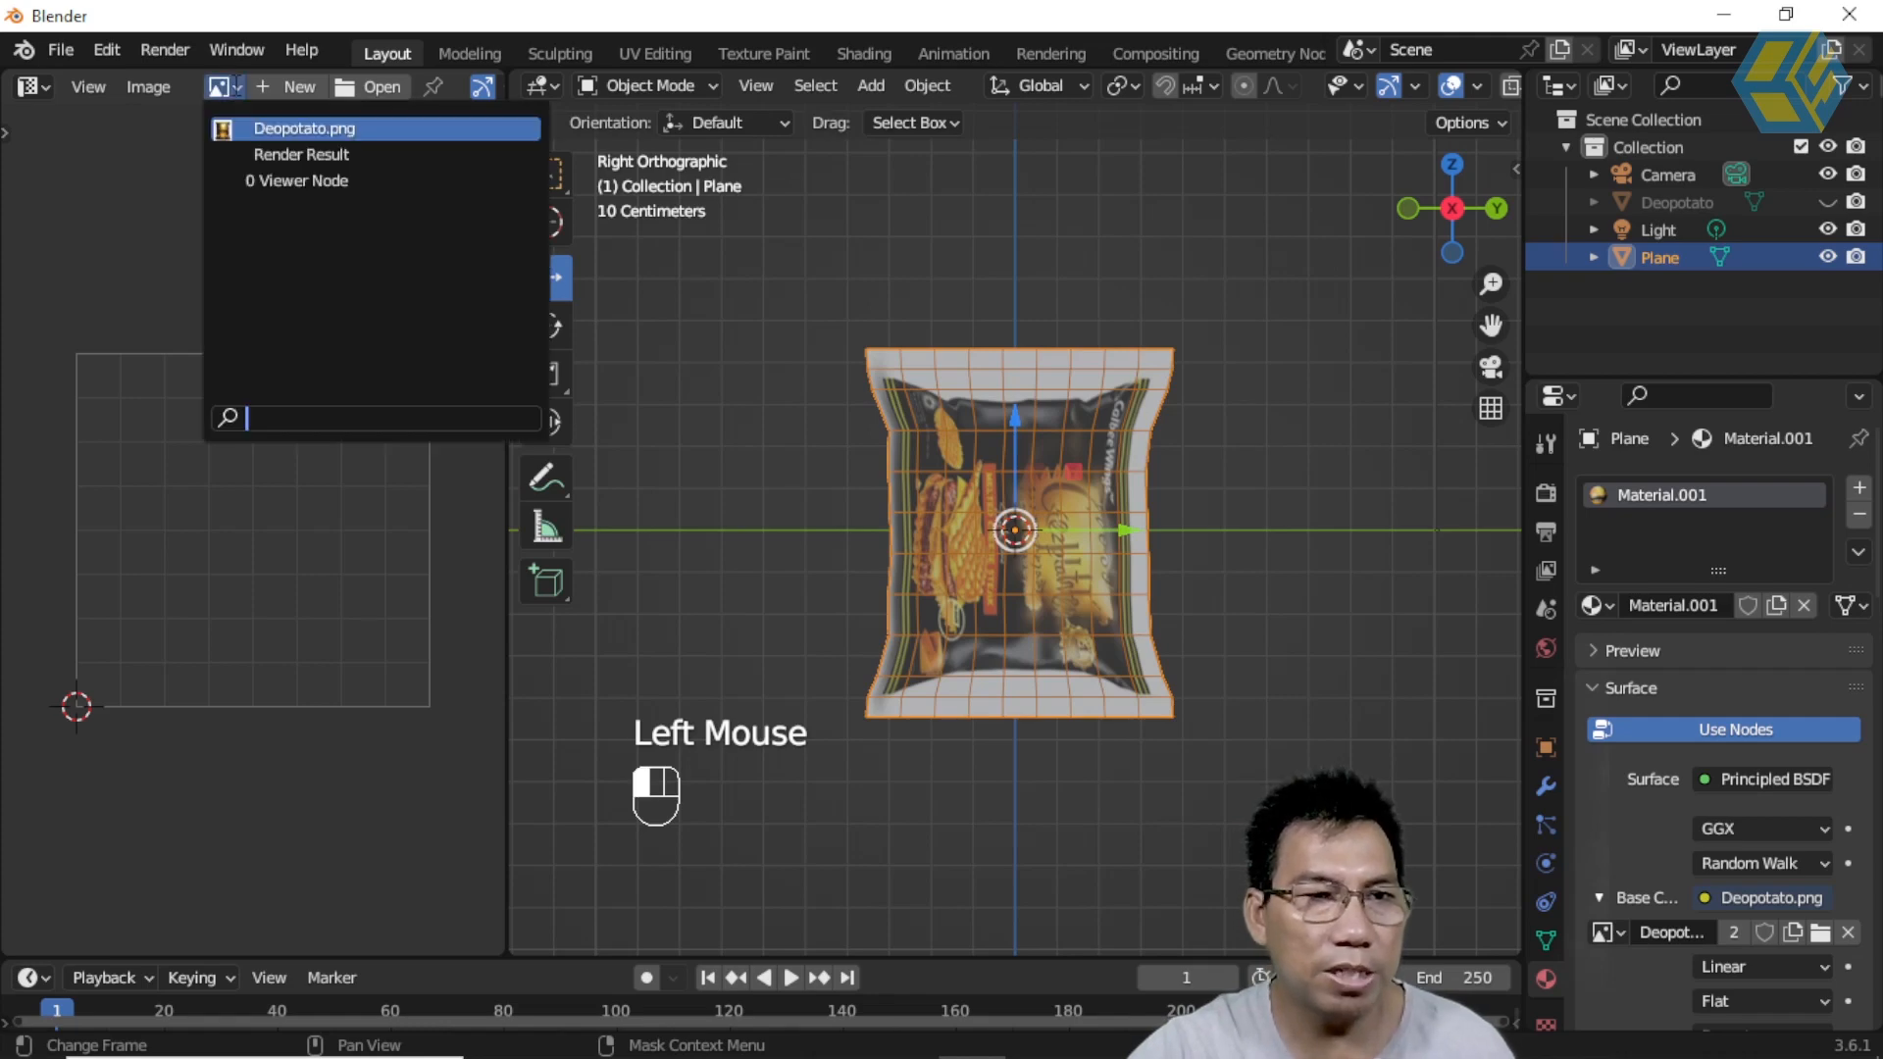
left_click(274, 128)
scroll(264, 353, "down", 2)
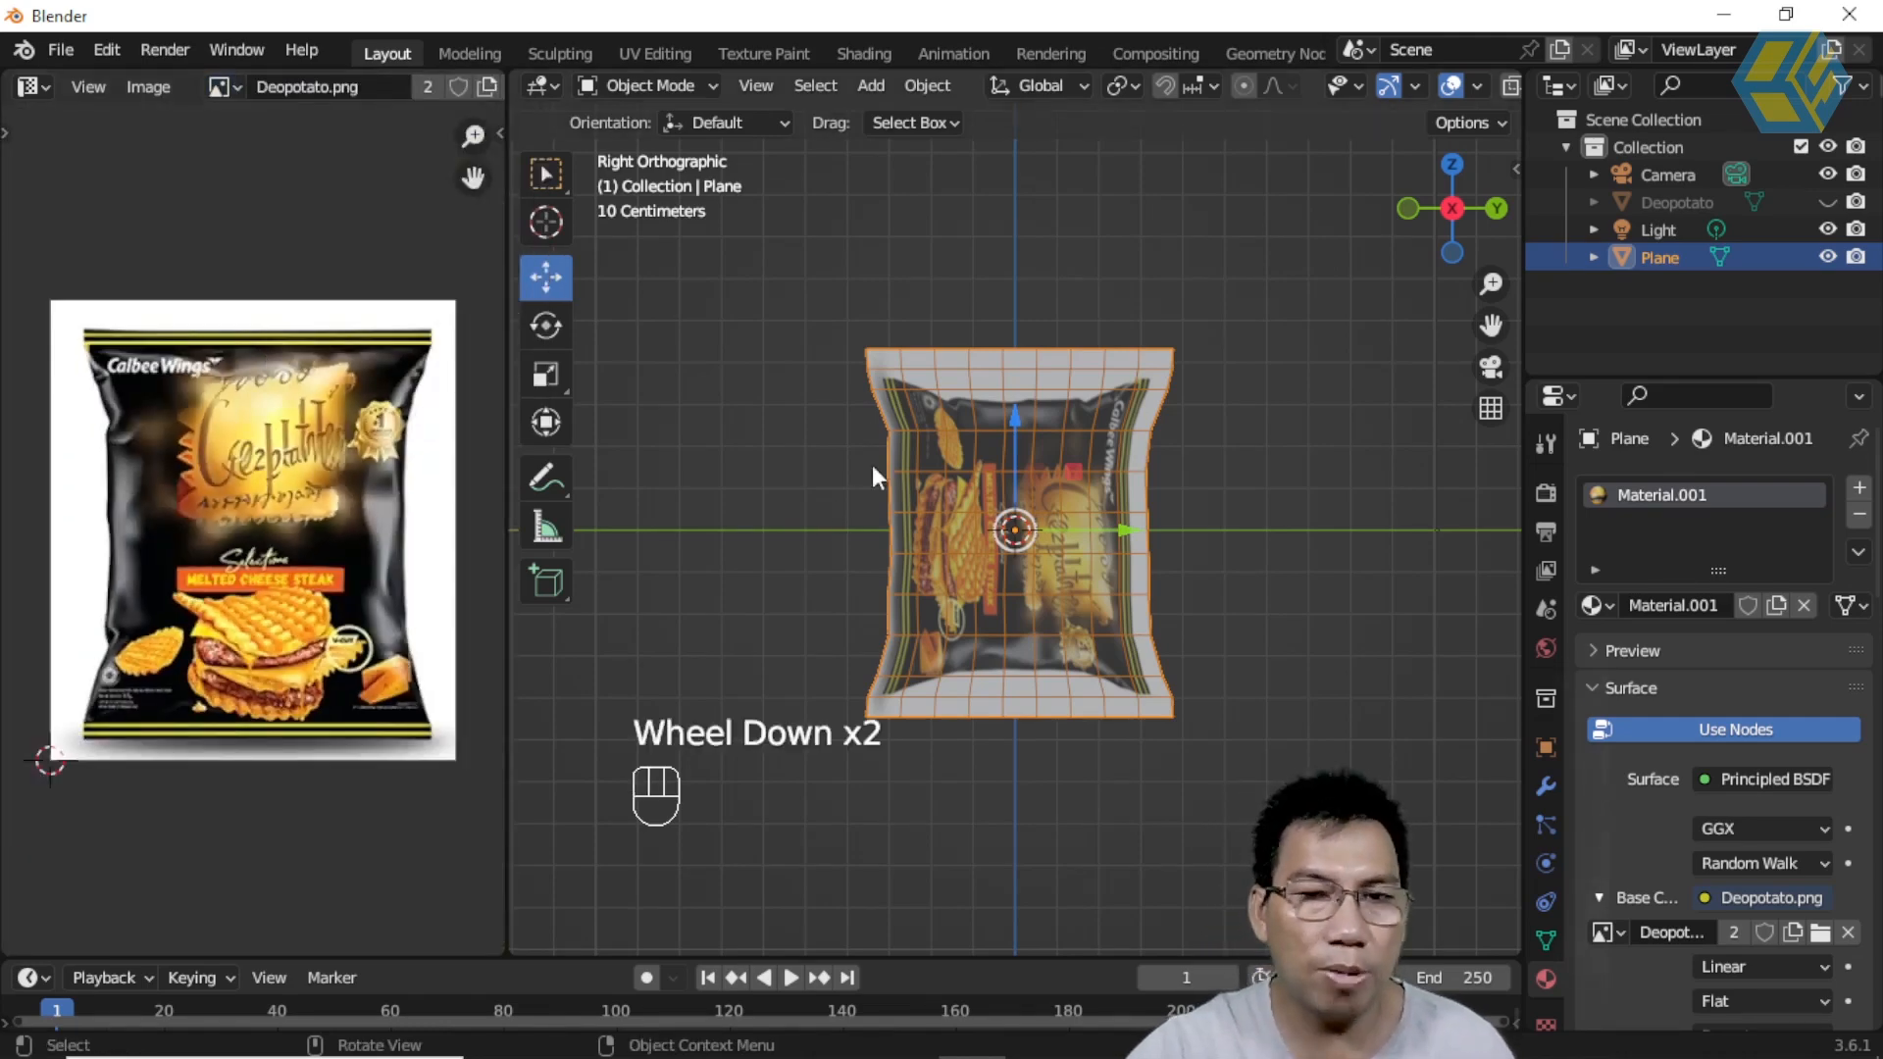
Step: Enter Edit Mode on the plane, select the whole mesh and UV-unwrap it with Project from View in Right Orthographic
left_click(655, 85)
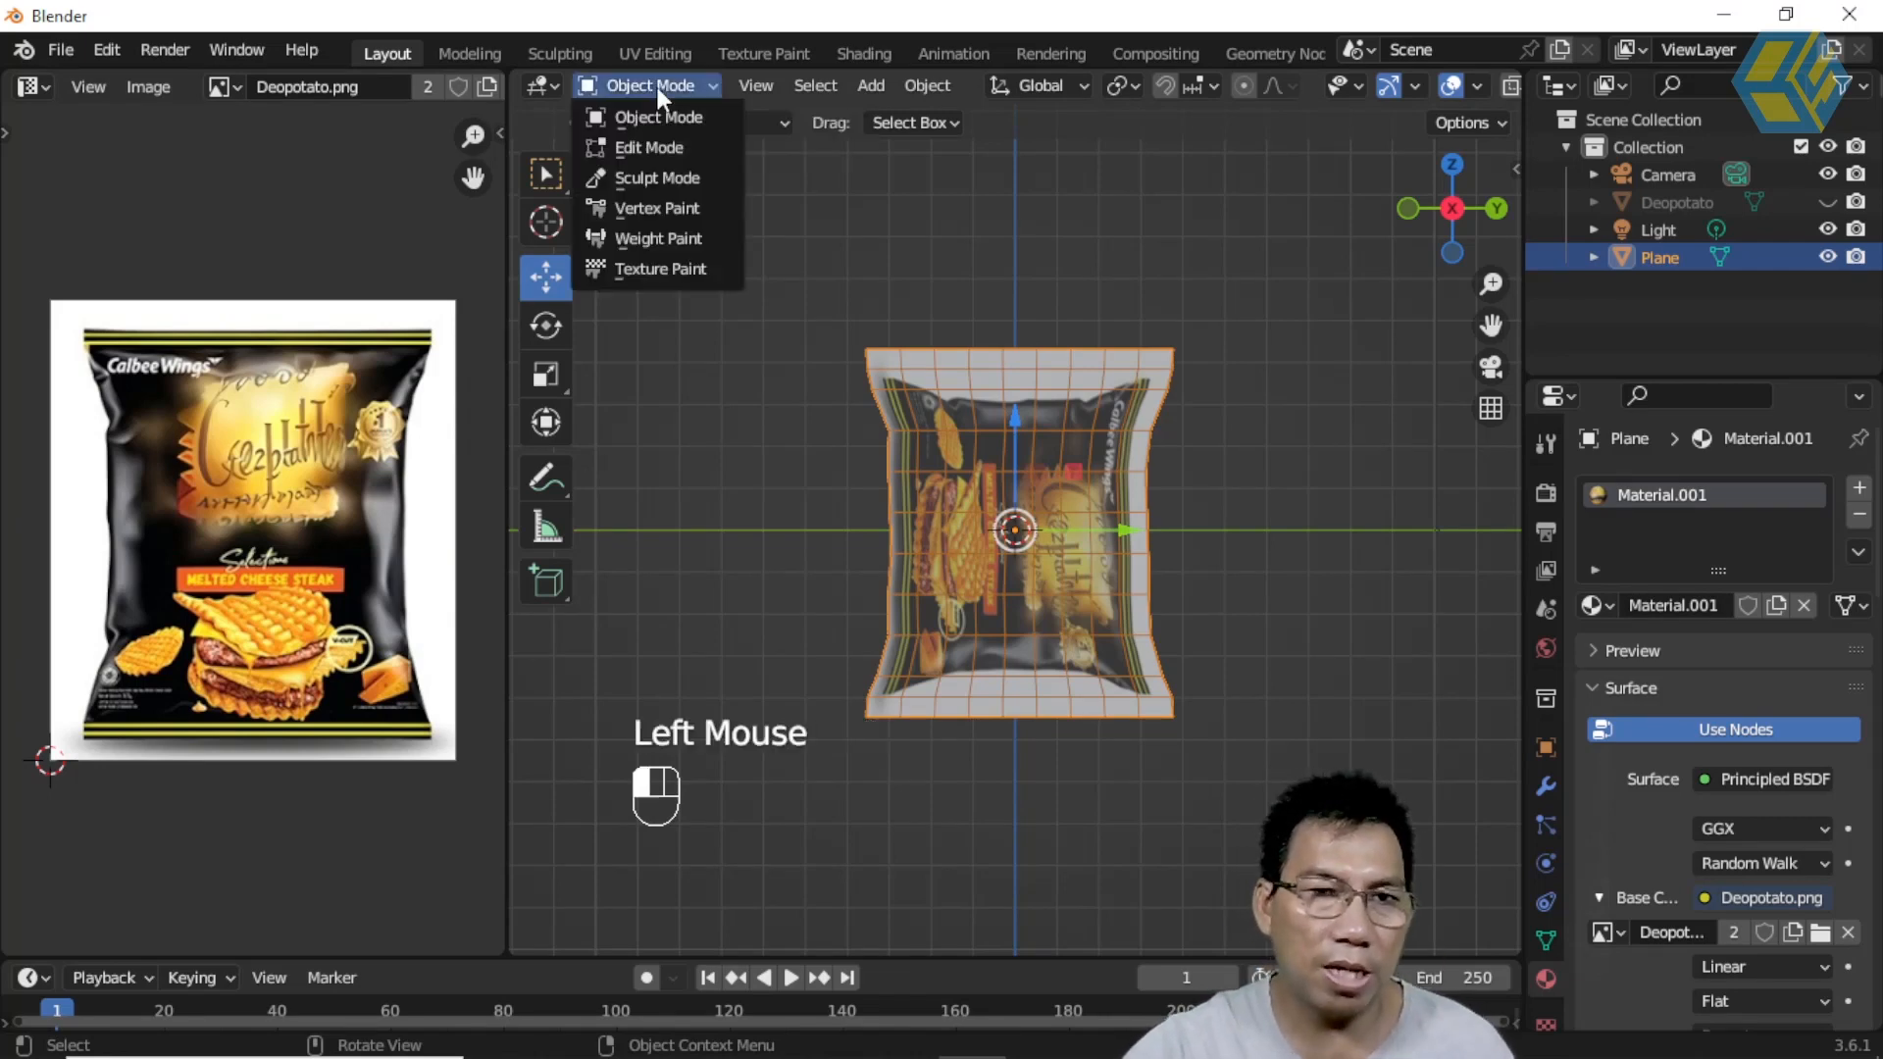
left_click(671, 140)
key("a")
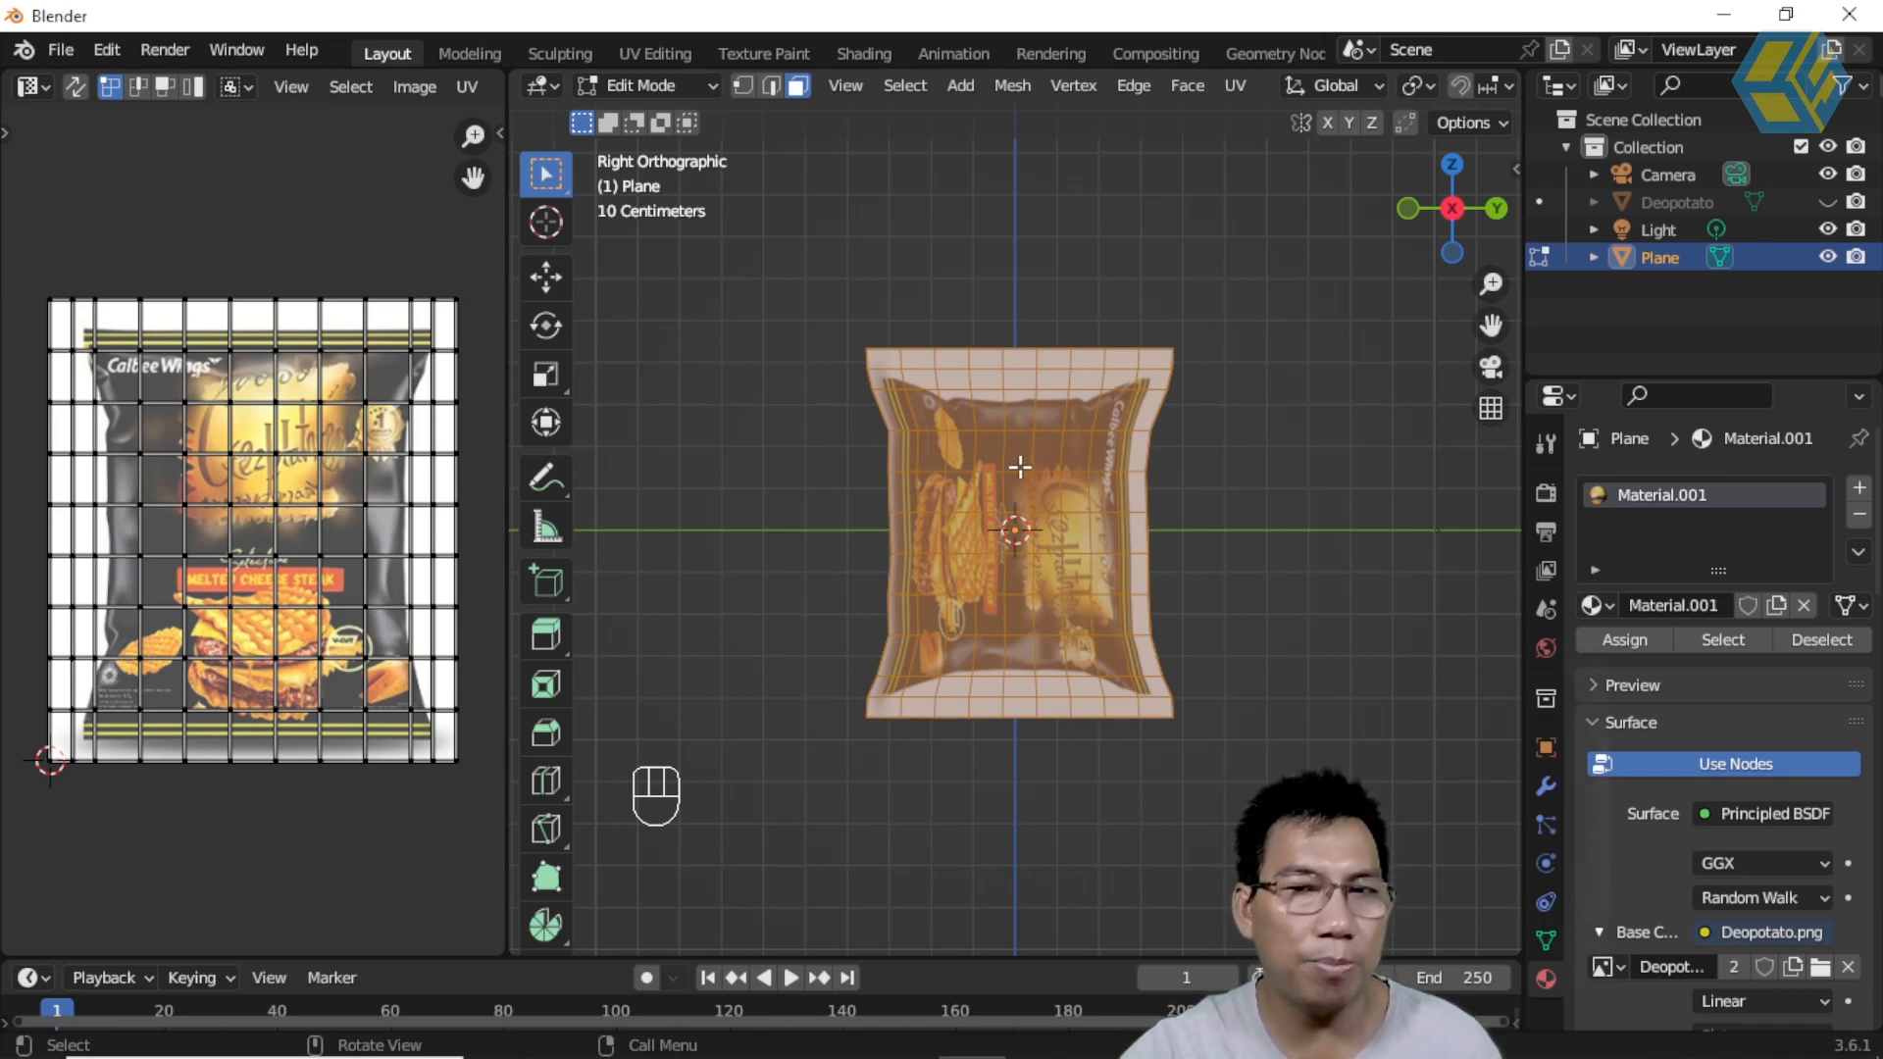
left_click(1453, 210)
left_click(1452, 208)
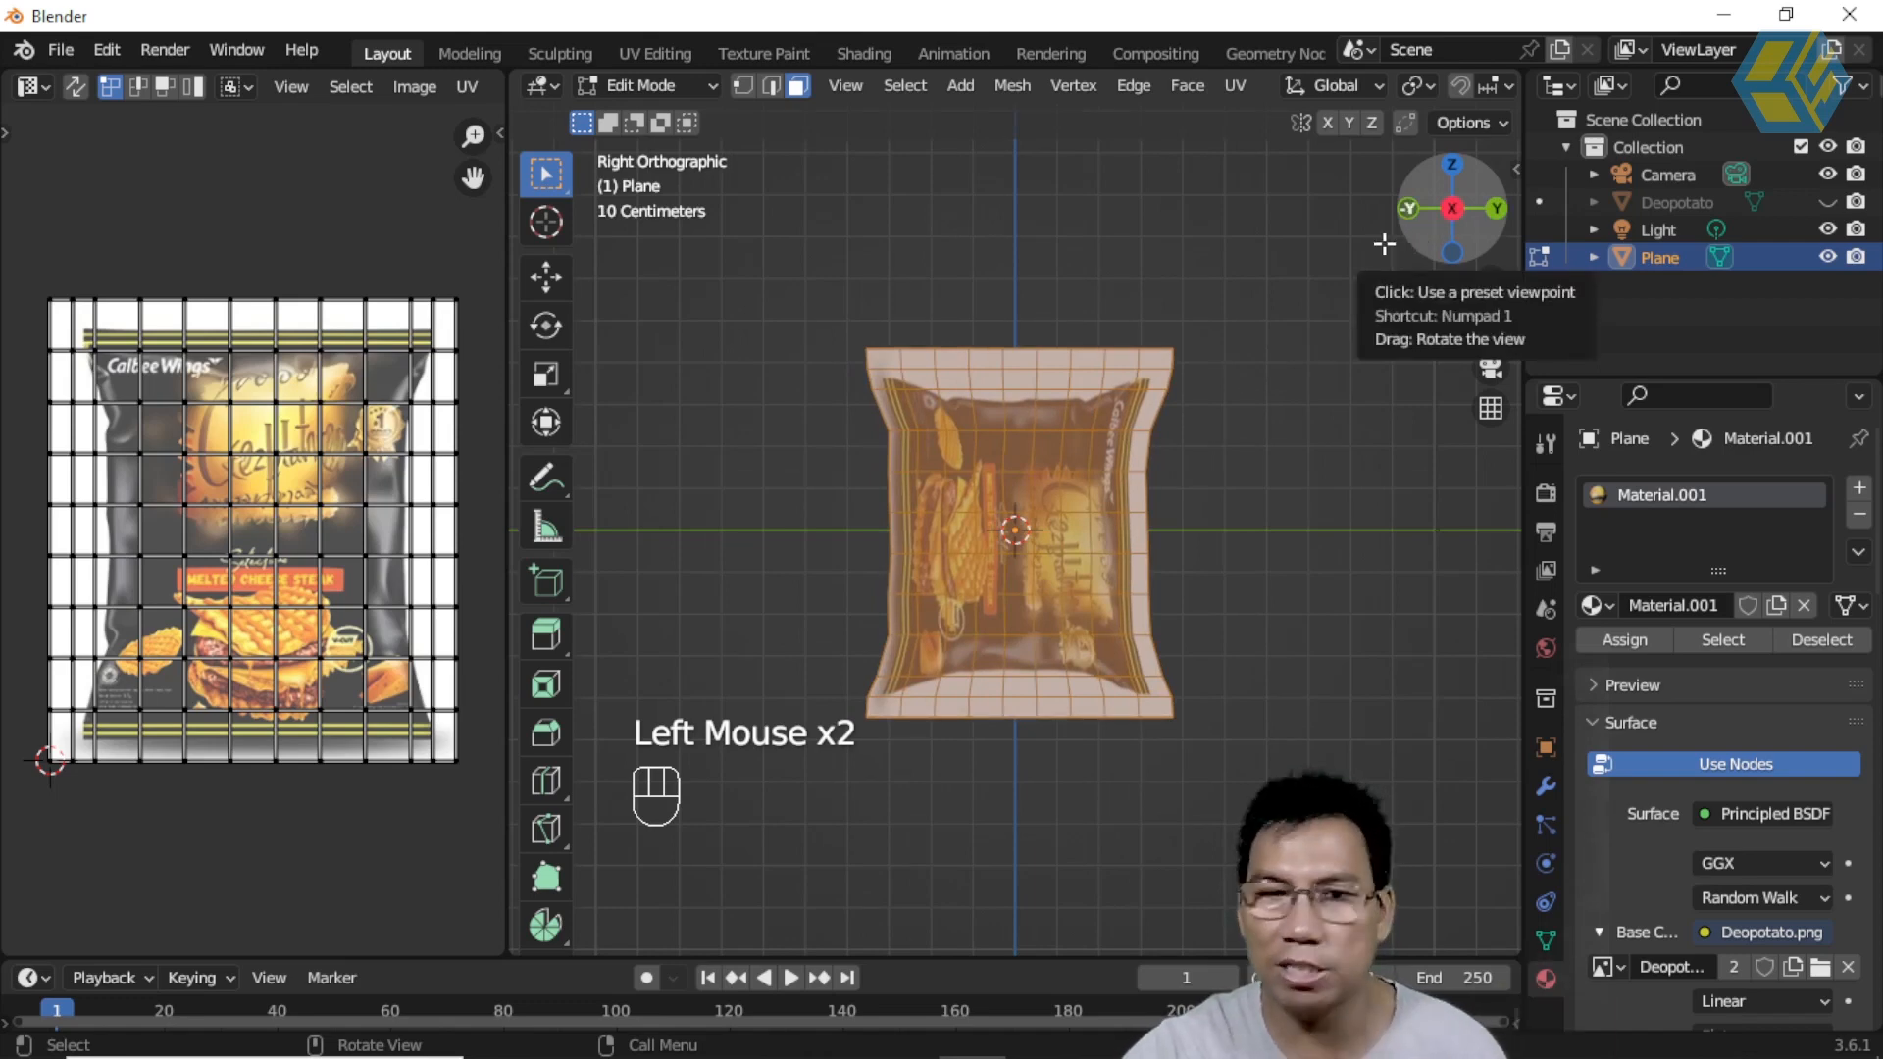
left_click(1234, 84)
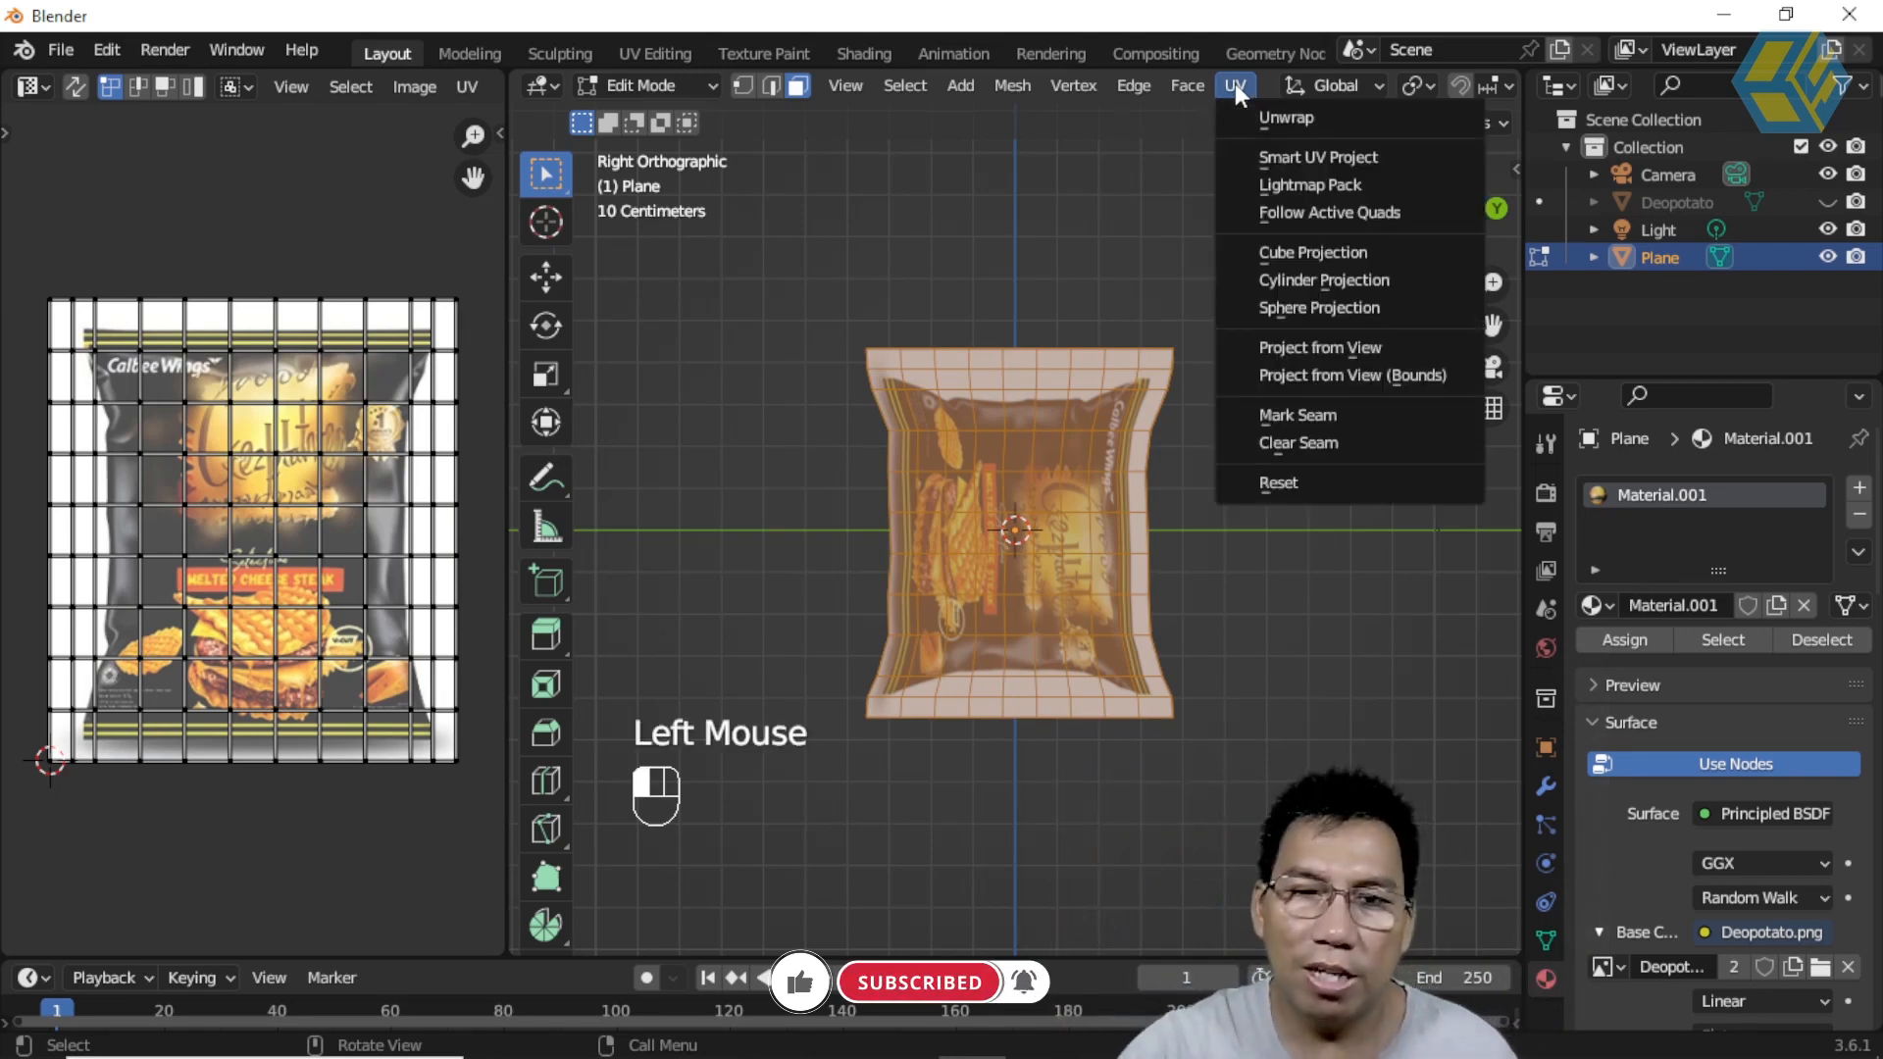
left_click(1333, 348)
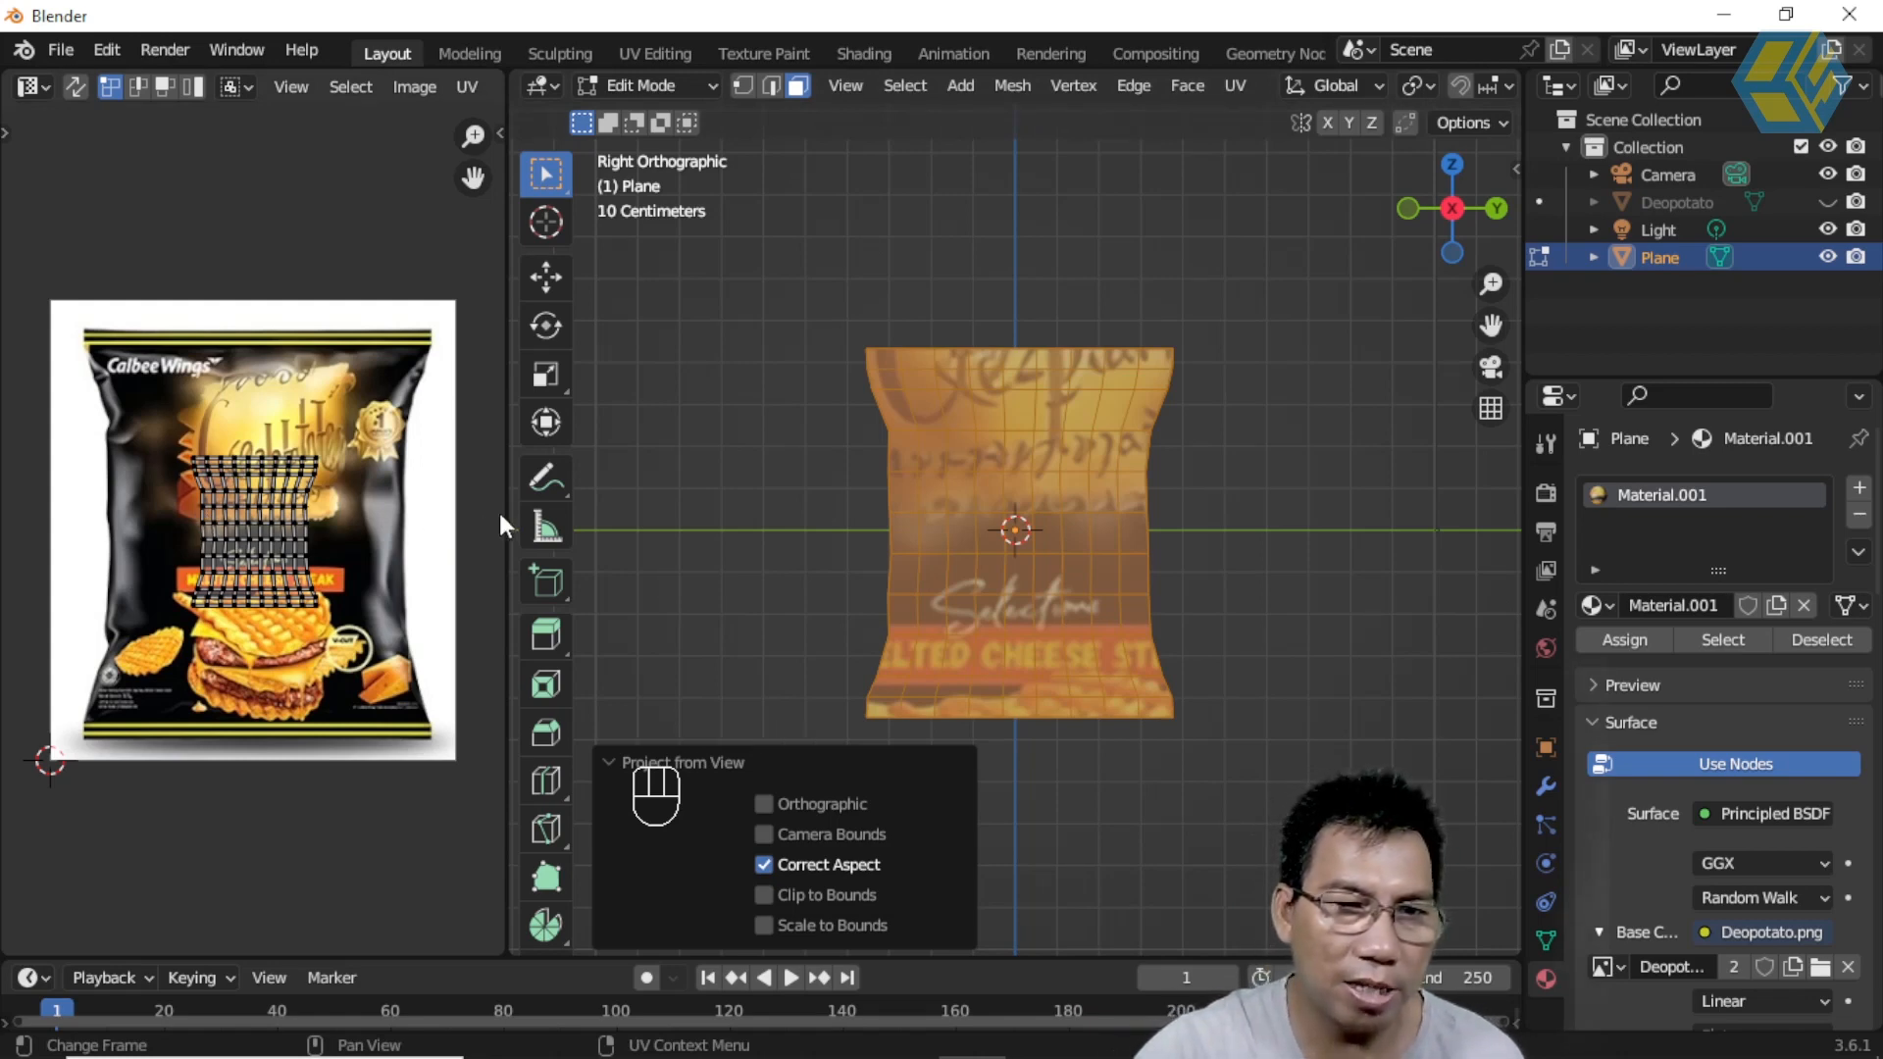
Step: Widen the UV Editor area and select all of the projected UVs over the bag image
left_click_drag(507, 515, 809, 520)
scroll(423, 490, "up", 2)
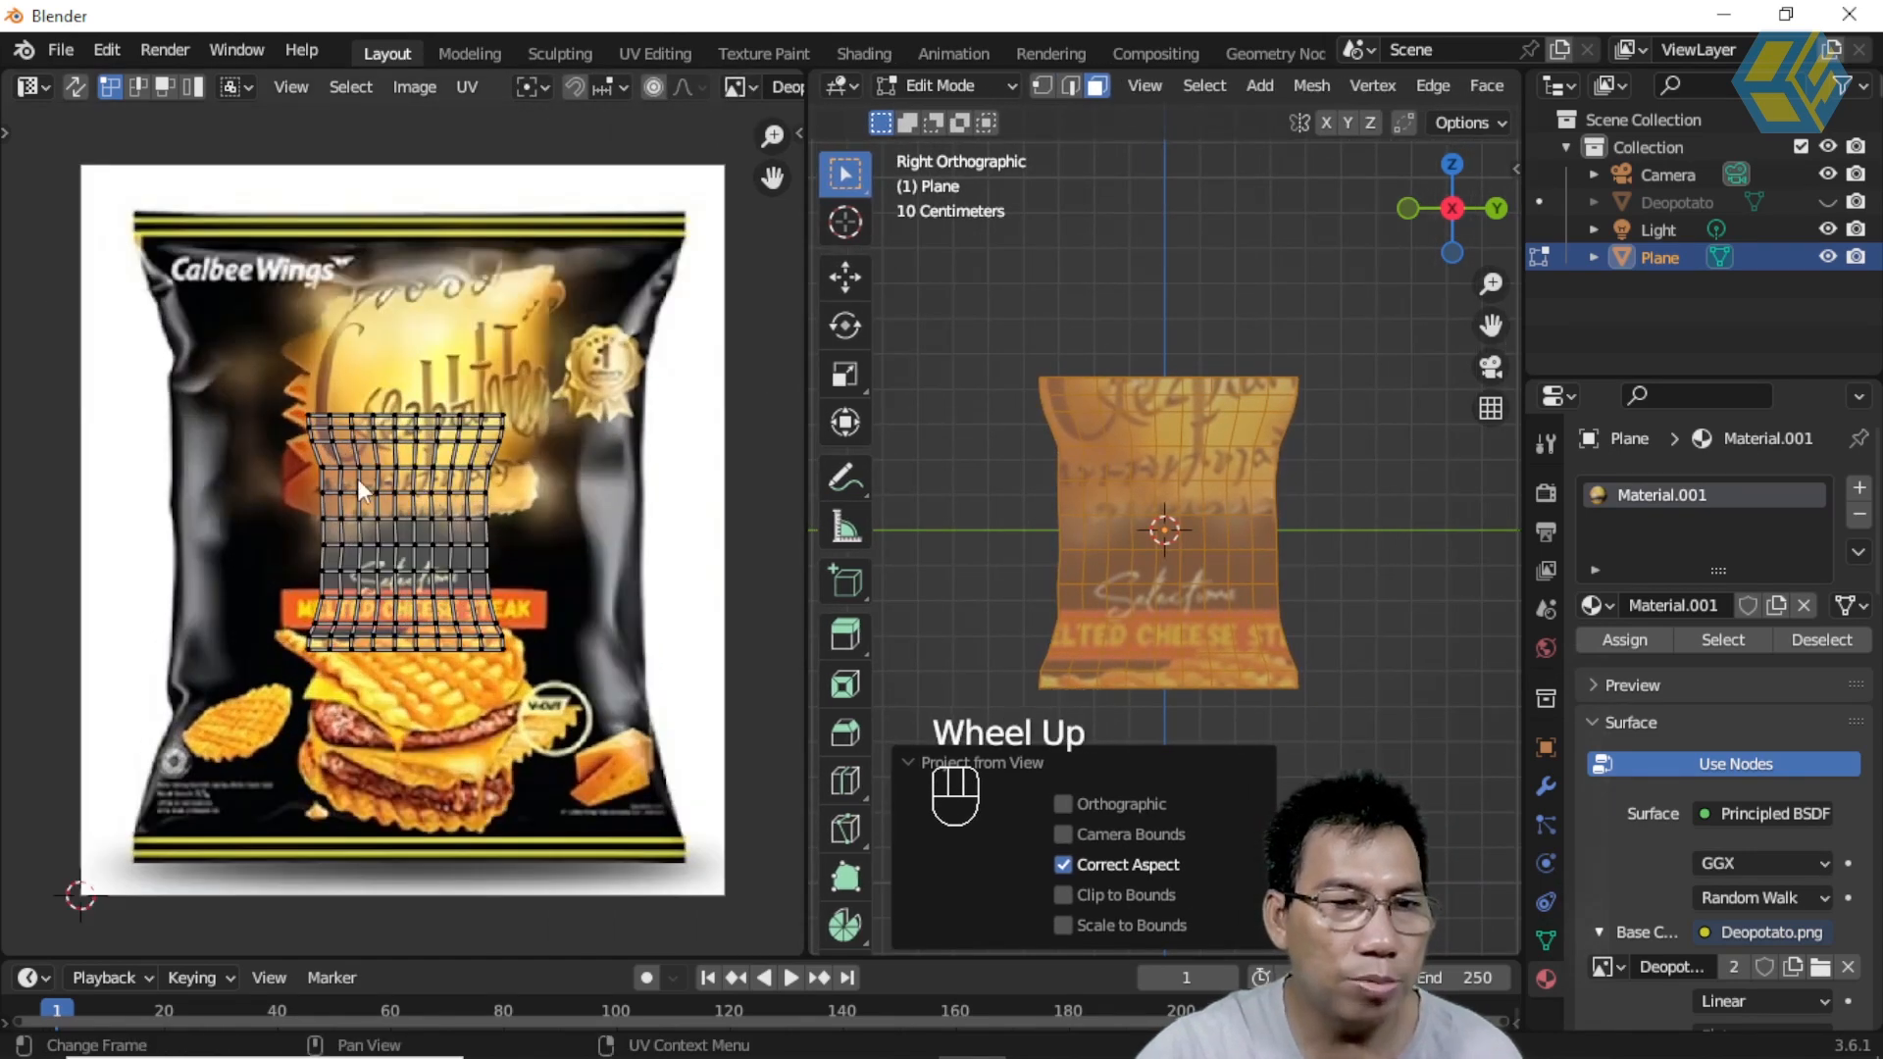
left_click(390, 483)
left_click_drag(260, 385, 567, 716)
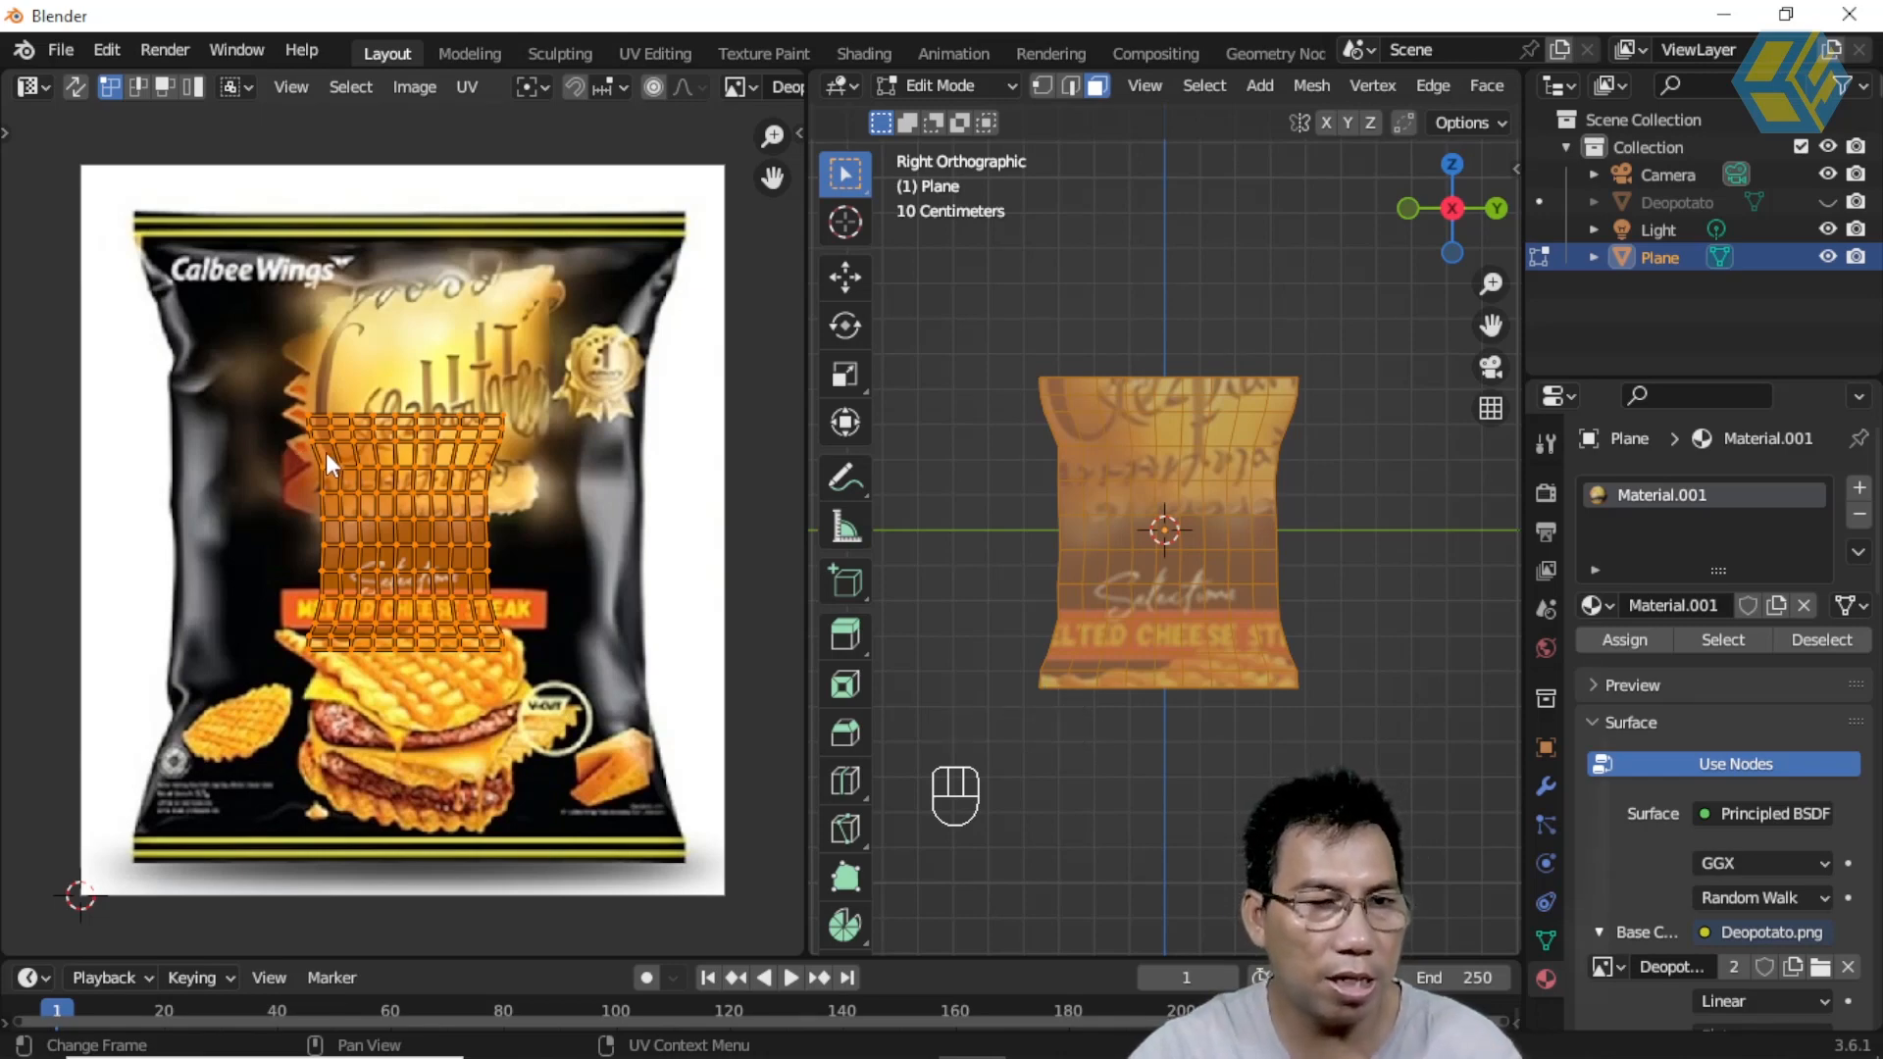
Step: Scale the selected UVs by about 2.74 to fit the bag in the image, and return to Object Mode
key("s")
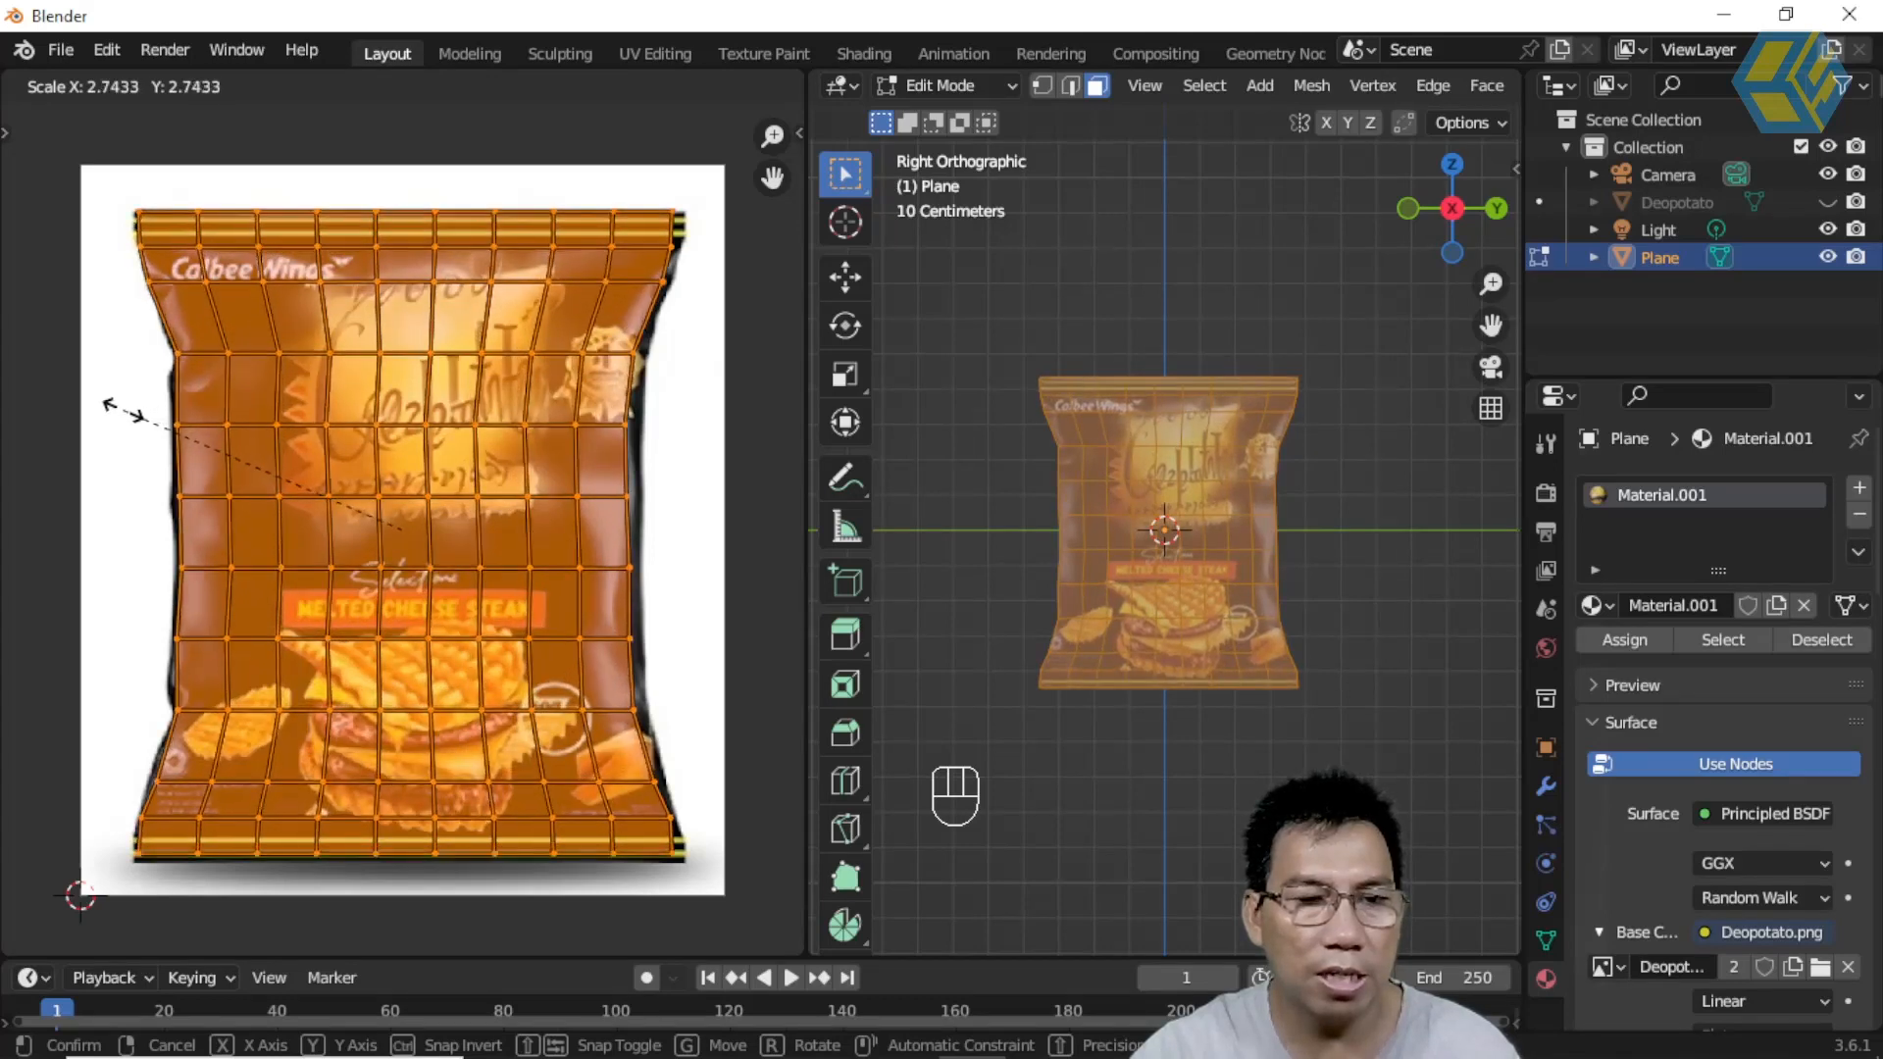
left_click(130, 422)
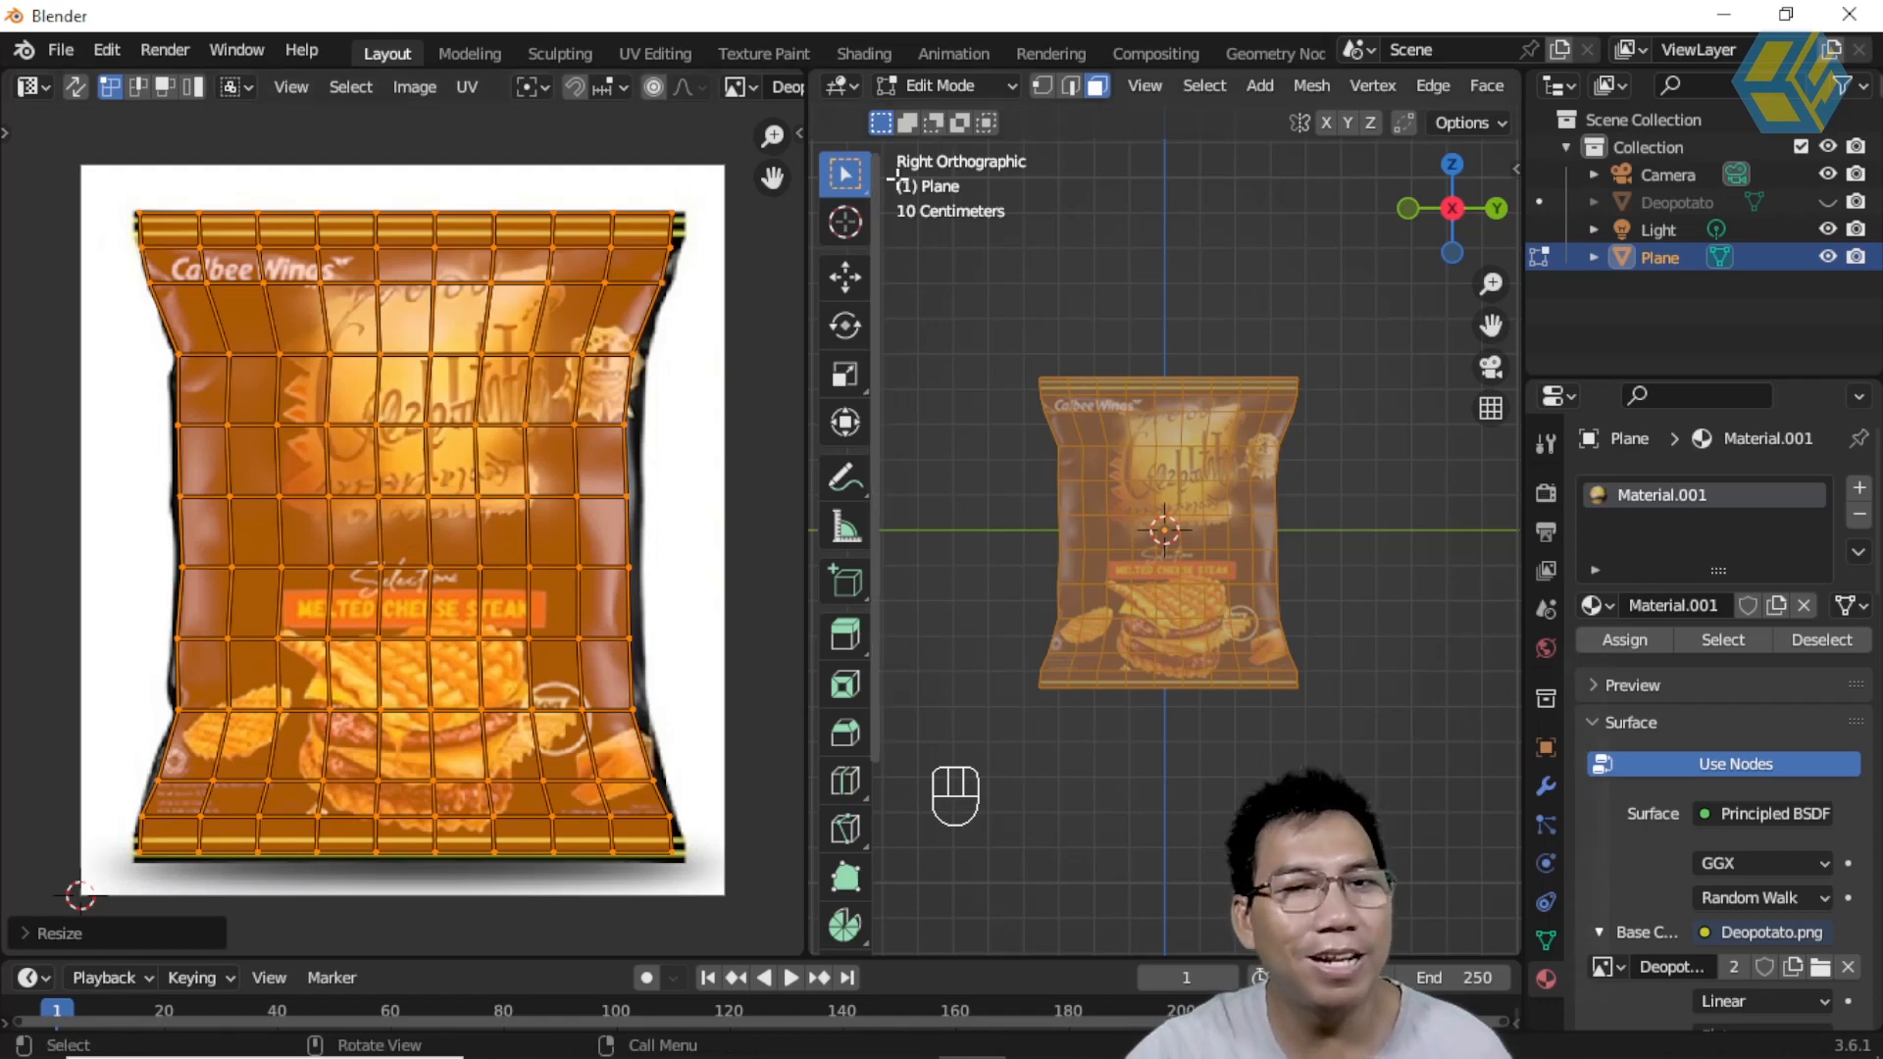
left_click(964, 91)
left_click(969, 120)
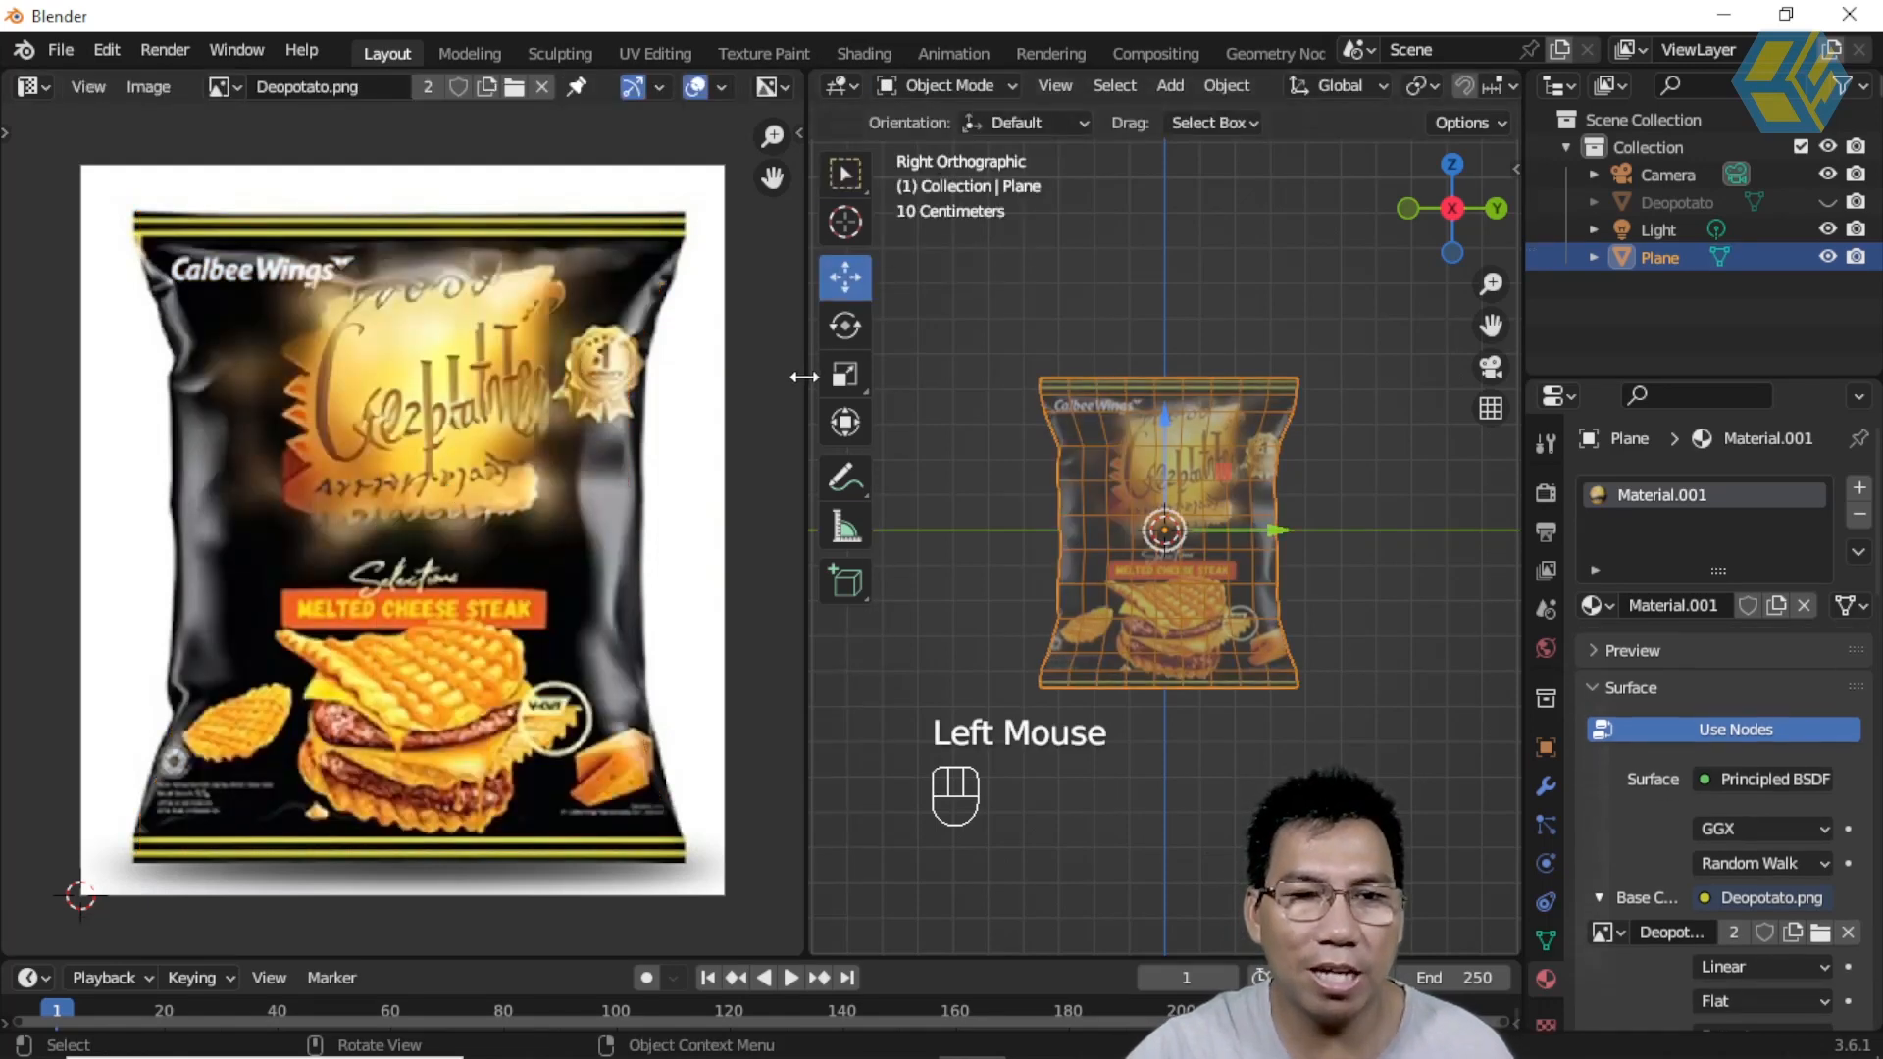
Step: Join the UV Editor area into the 3D viewport, leaving a single viewport, and deselect the bag to view its texture
right_click(805, 377)
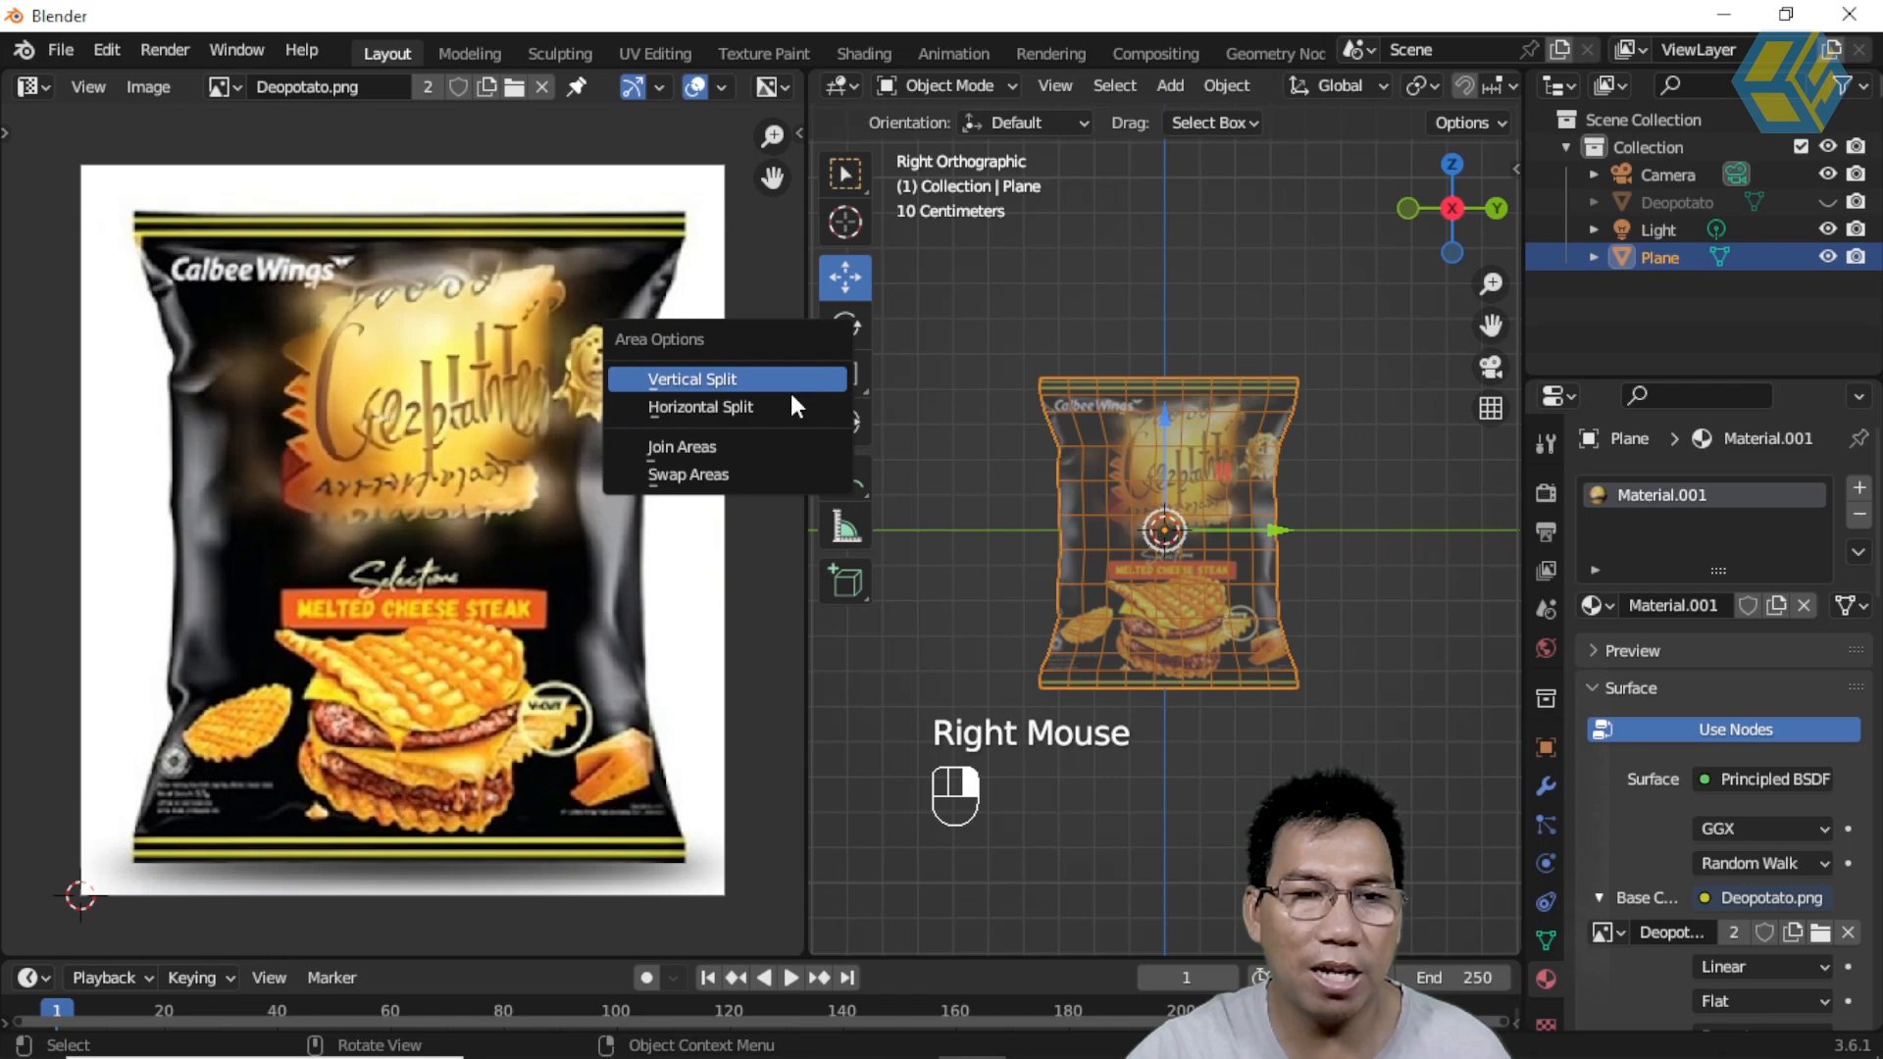
left_click(733, 446)
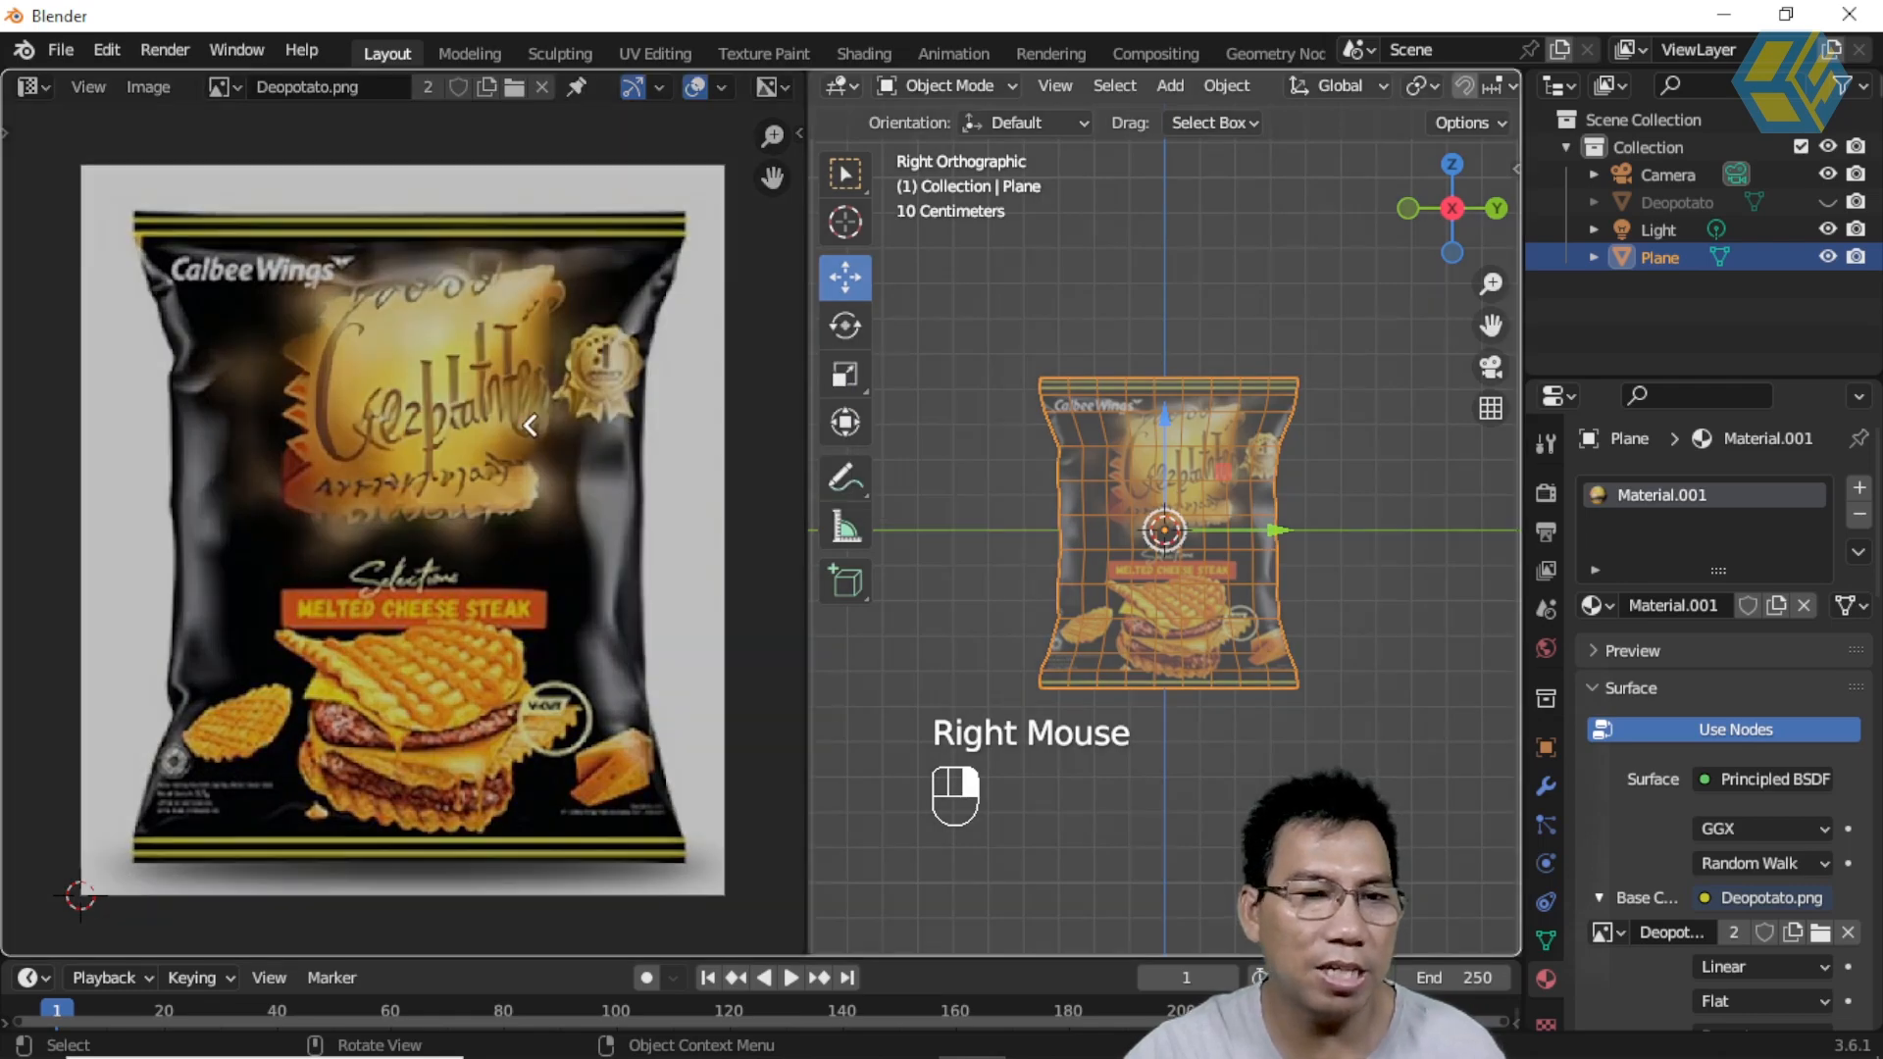
left_click(530, 424)
scroll(829, 525, "up", 2)
middle_click_drag(853, 539, 1044, 490)
left_click(938, 469)
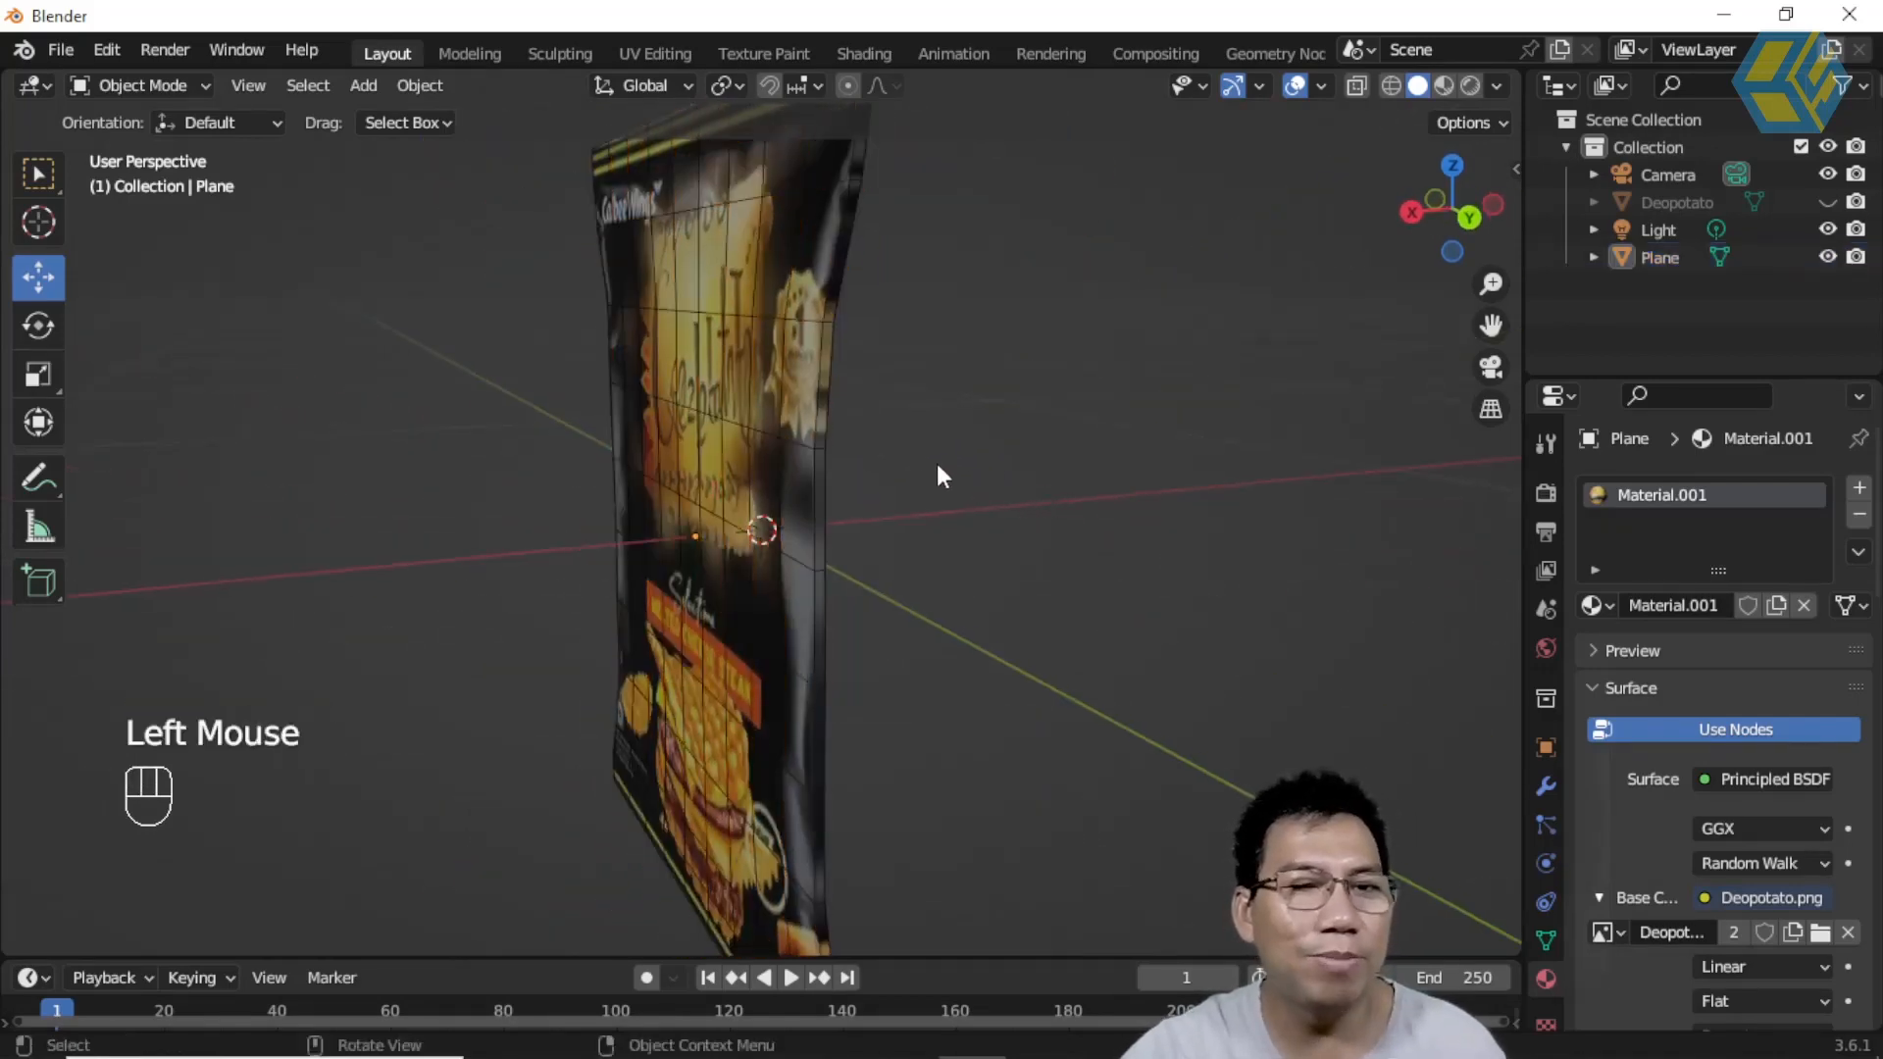
scroll(897, 481, "down", 3)
middle_click_drag(912, 494, 802, 400)
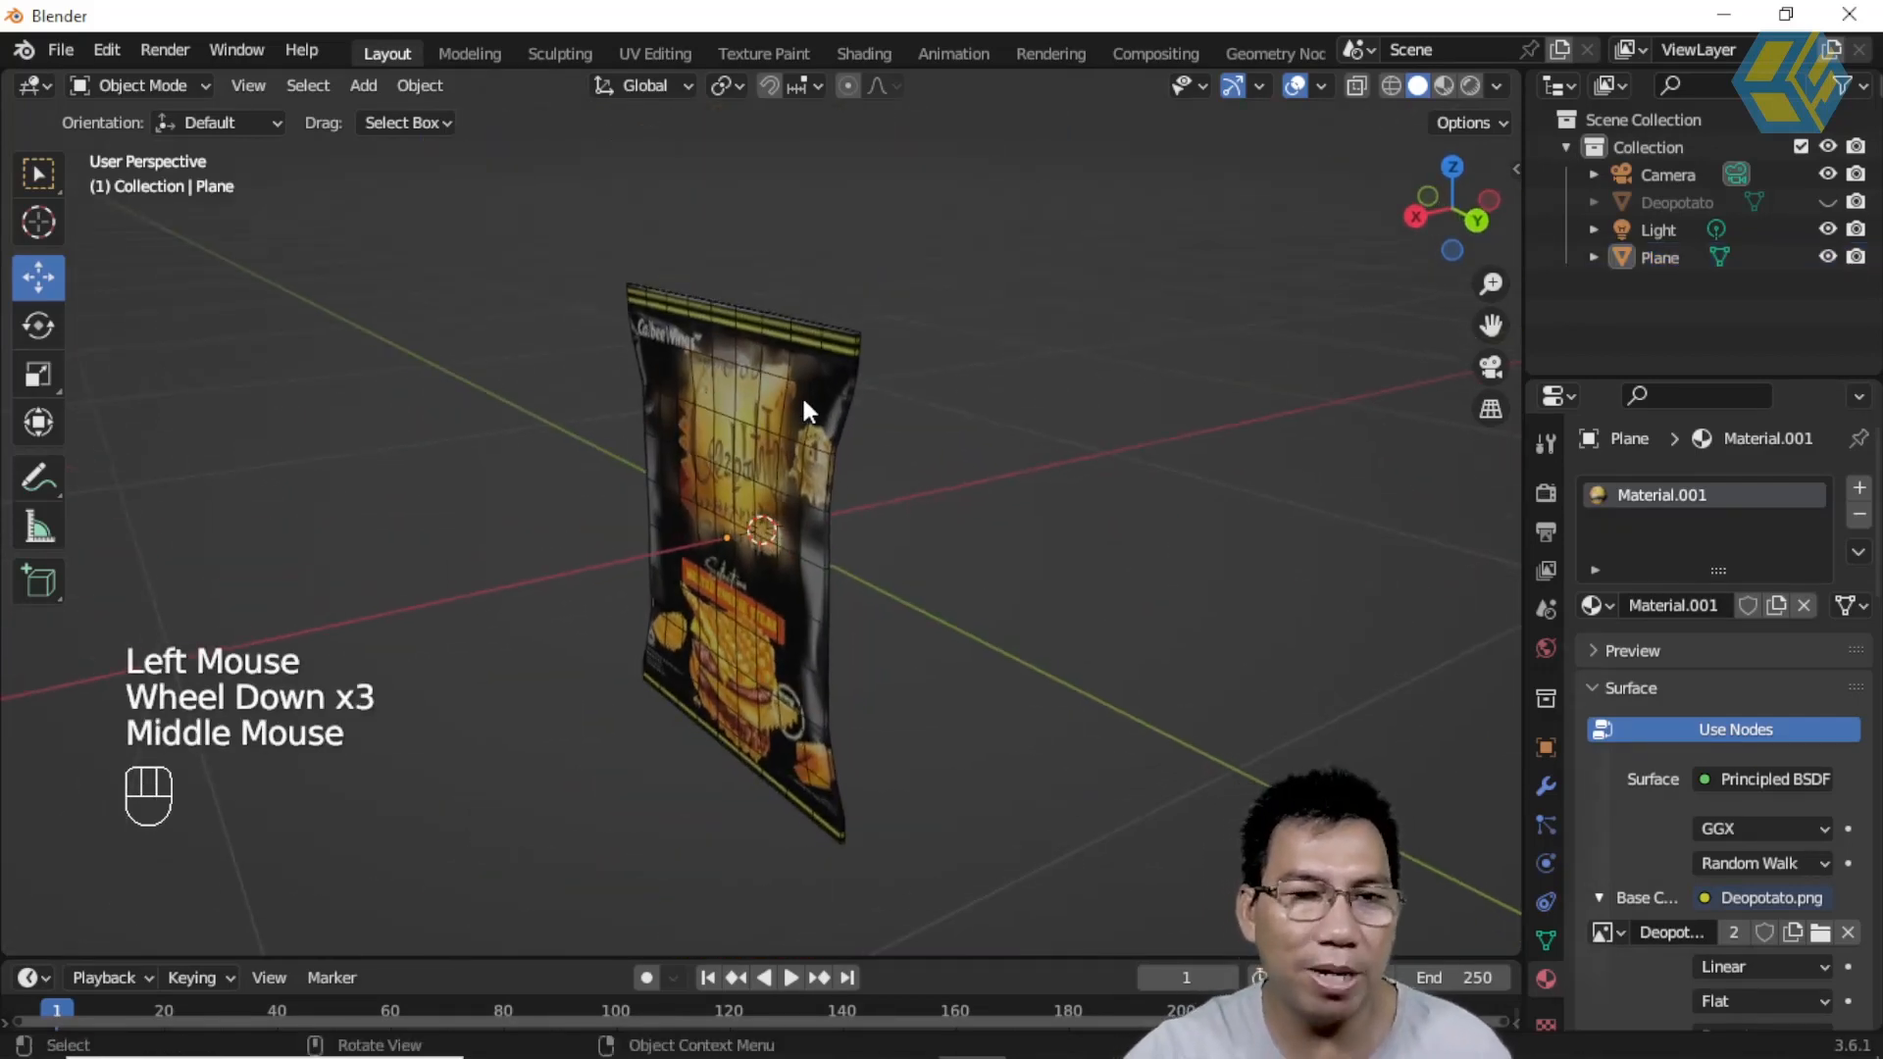
Step: Select the bag mesh, add Cloth physics to it and enlarge the Properties editor area
left_click(803, 400)
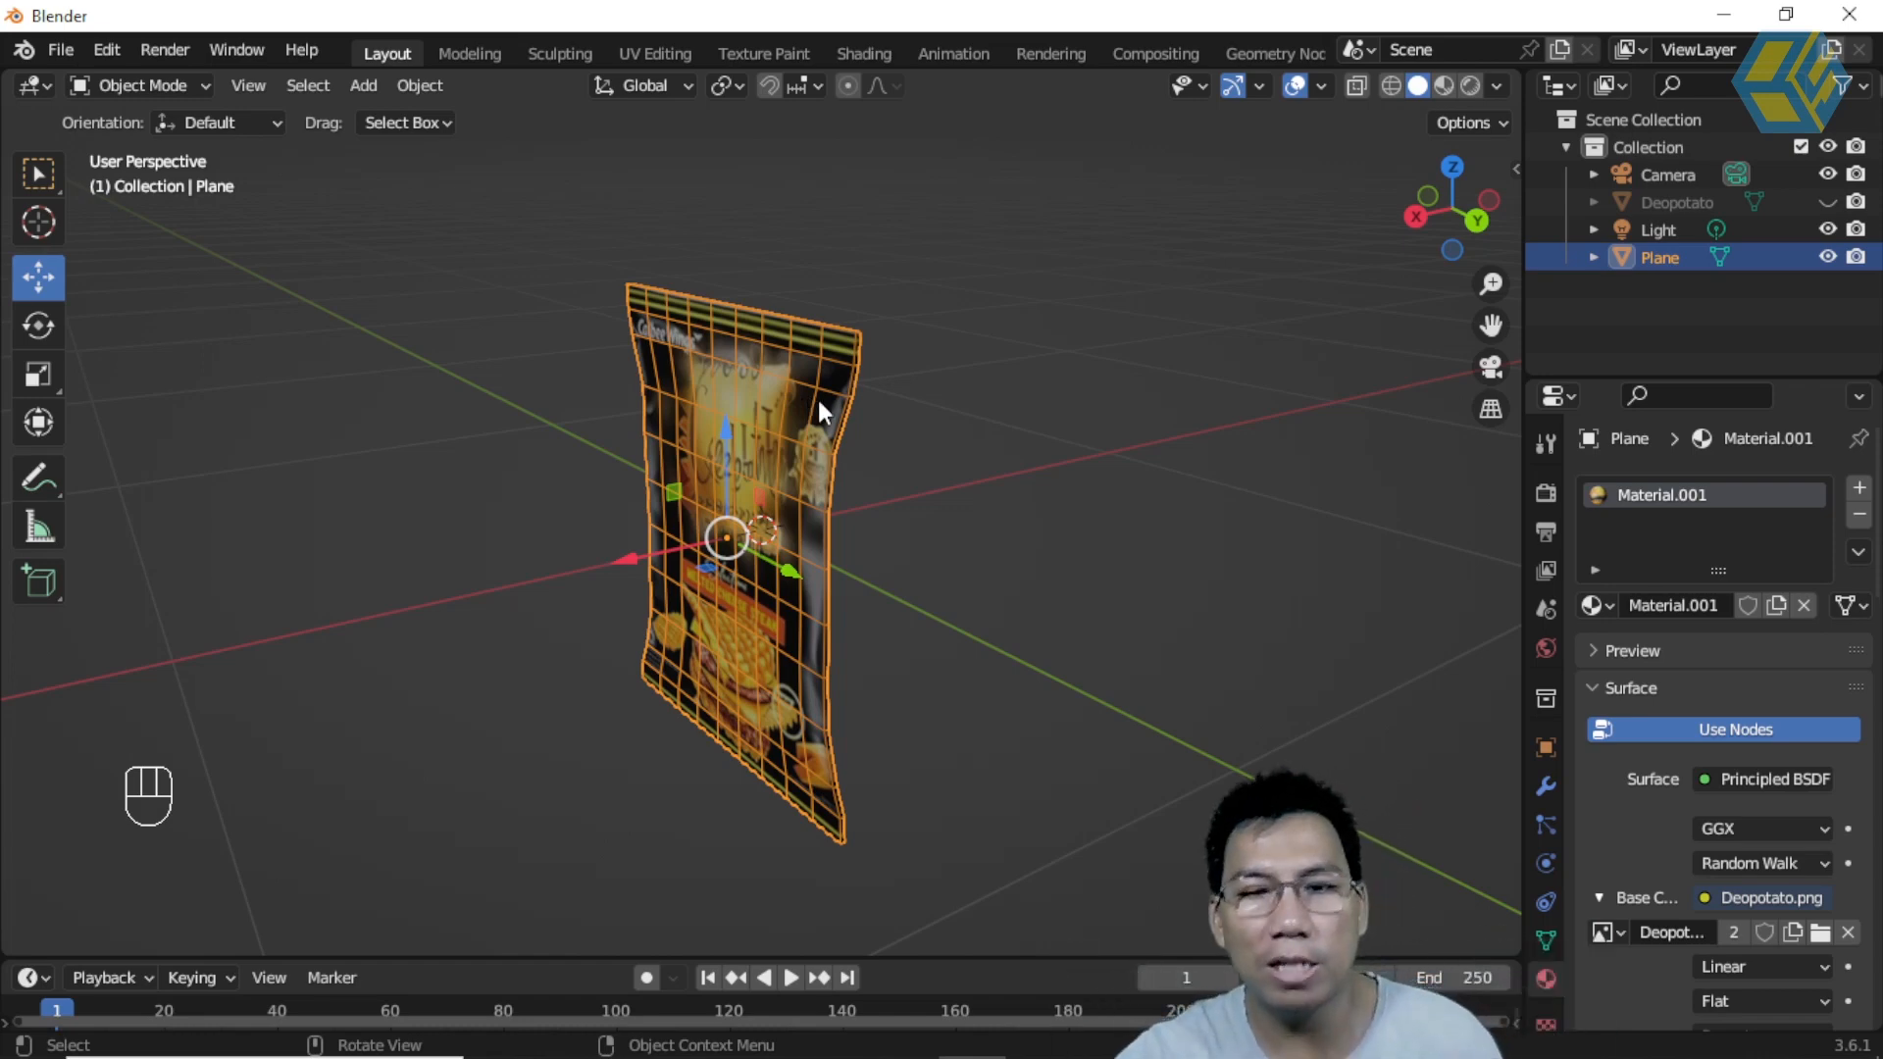
left_click(1547, 826)
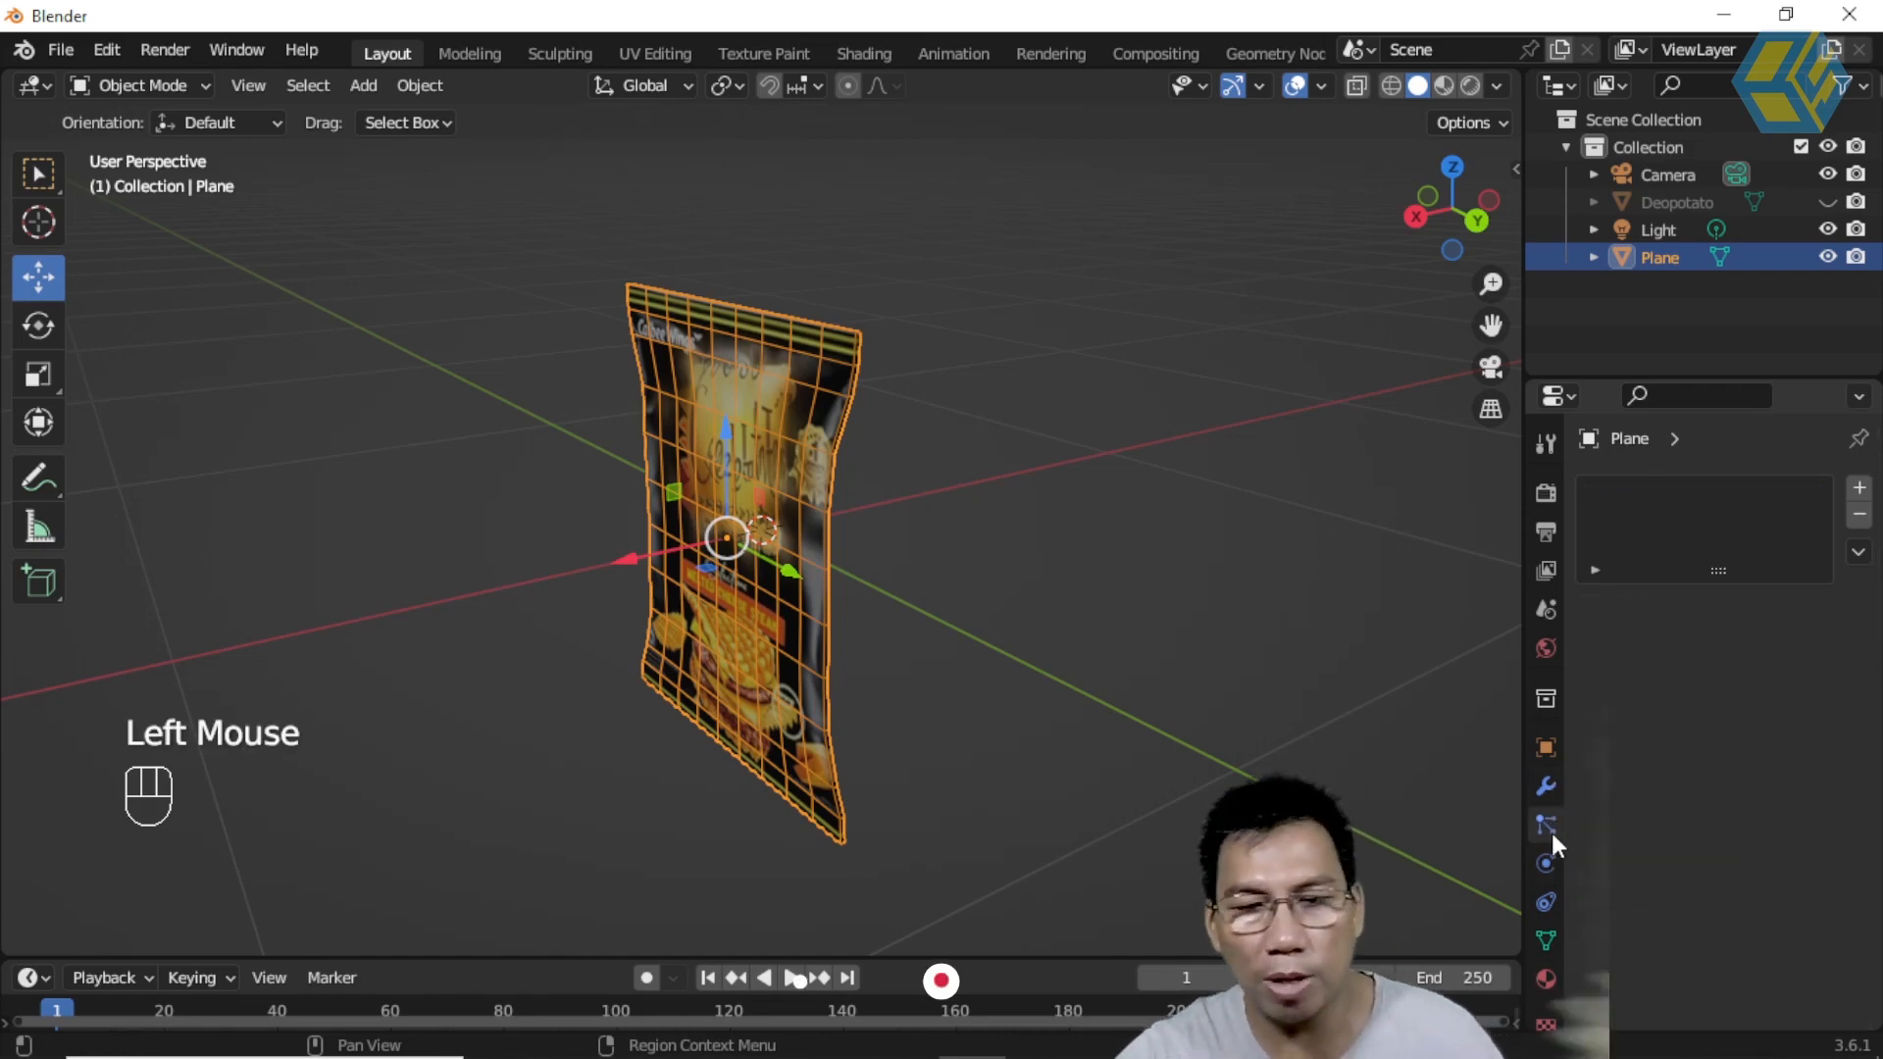
left_click(1546, 864)
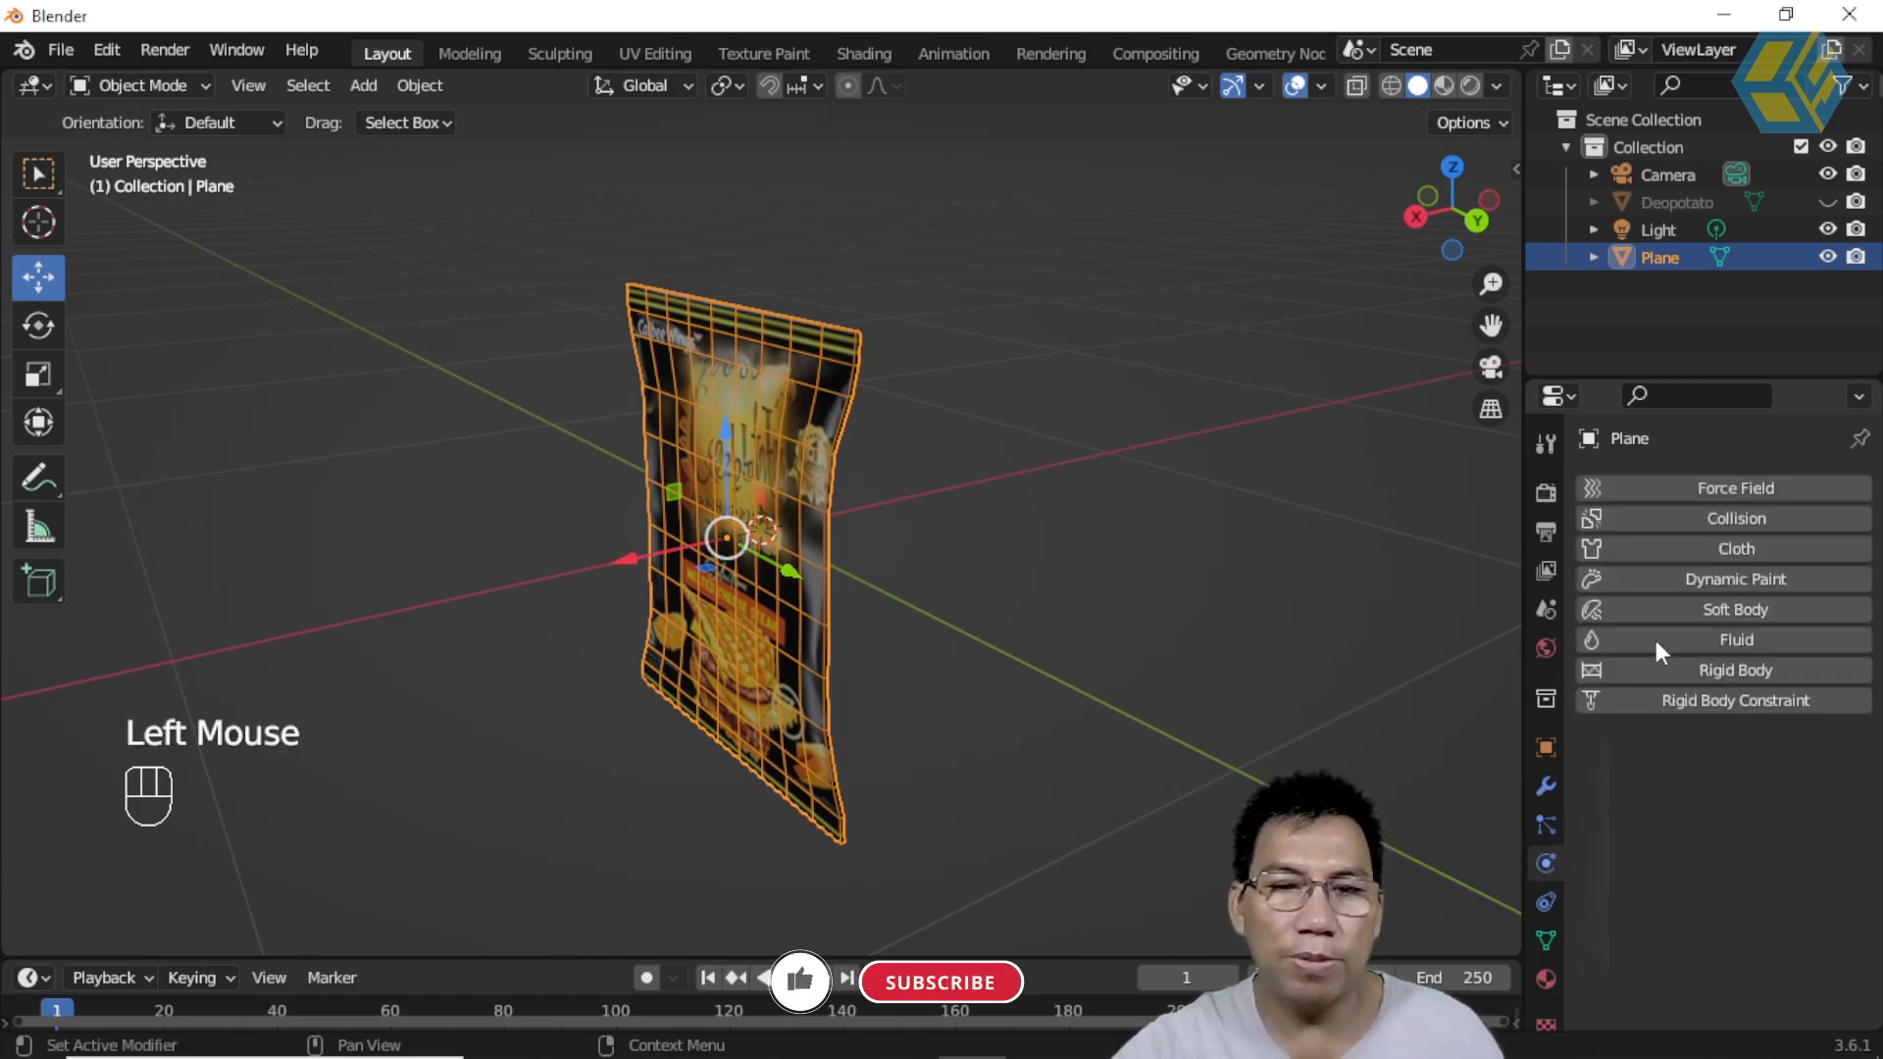
left_click(1737, 546)
left_click_drag(1671, 377, 1668, 306)
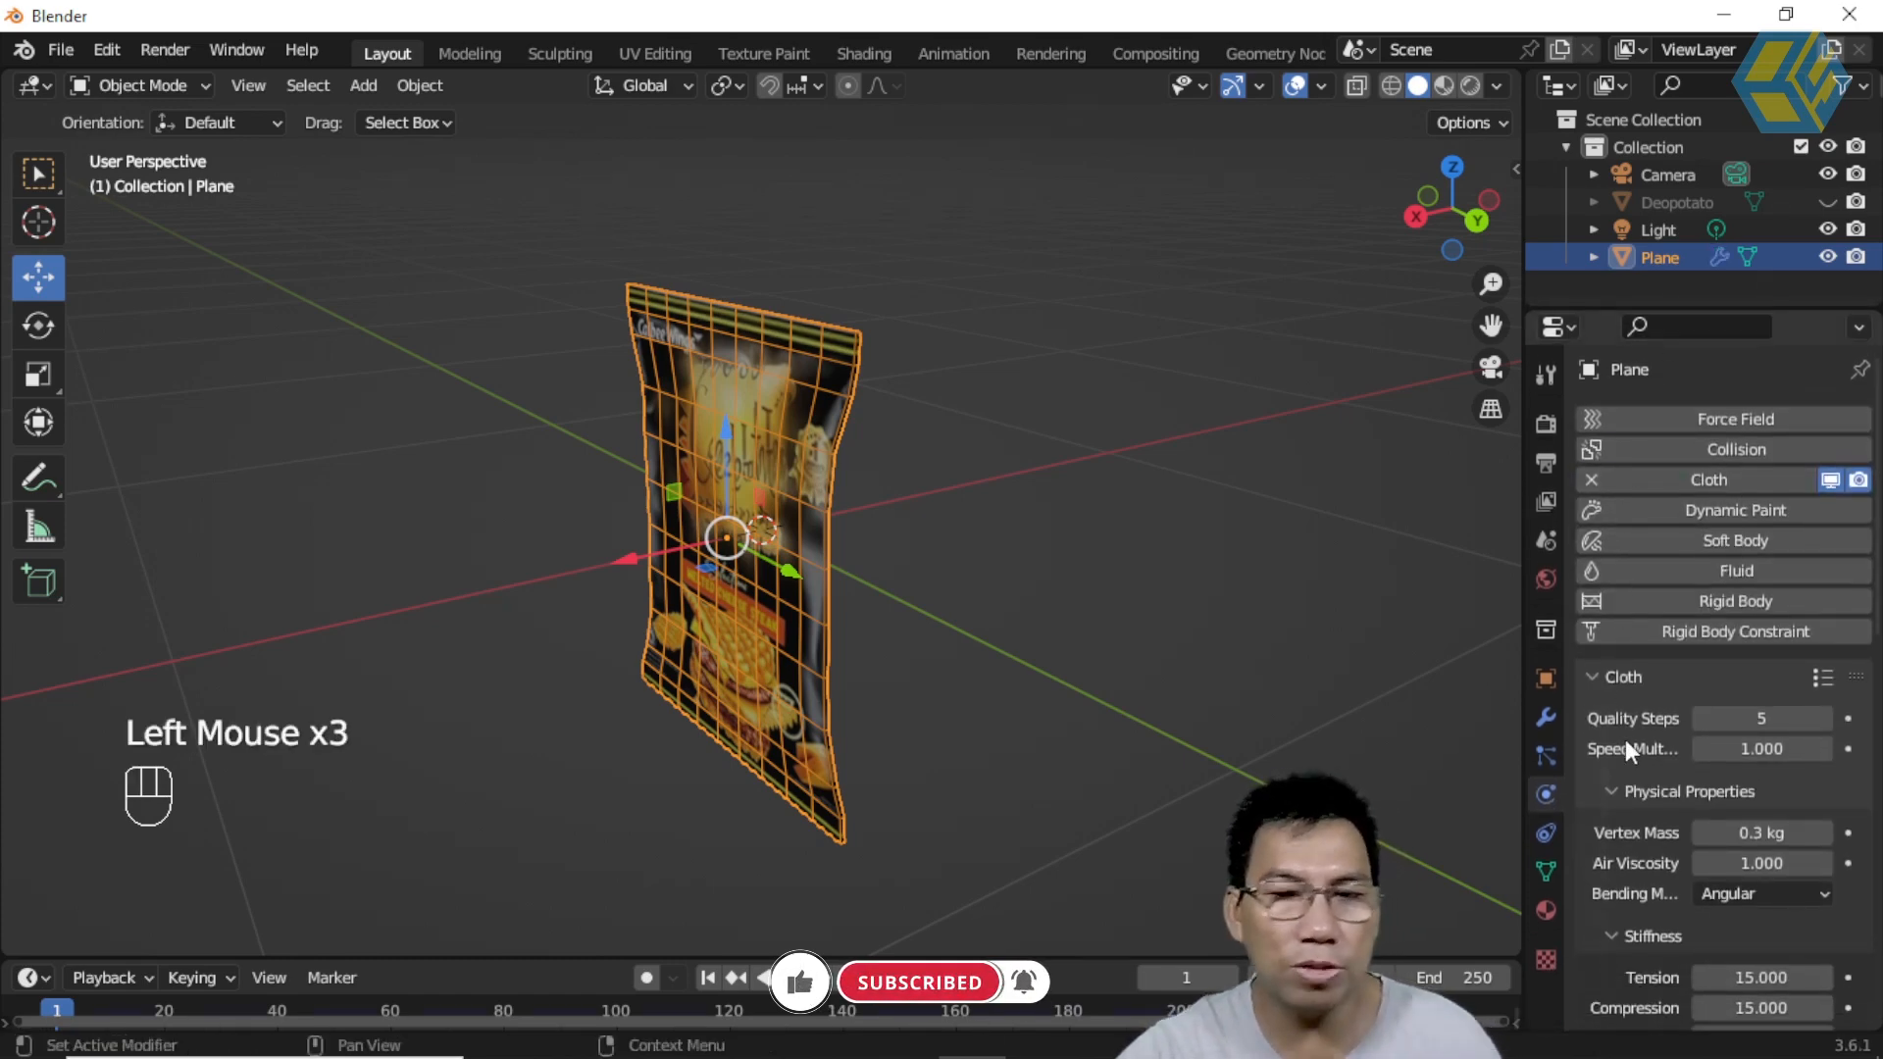
Step: Enable Pressure in the bag's cloth settings and set it to 1
scroll(1629, 753, "down", 8)
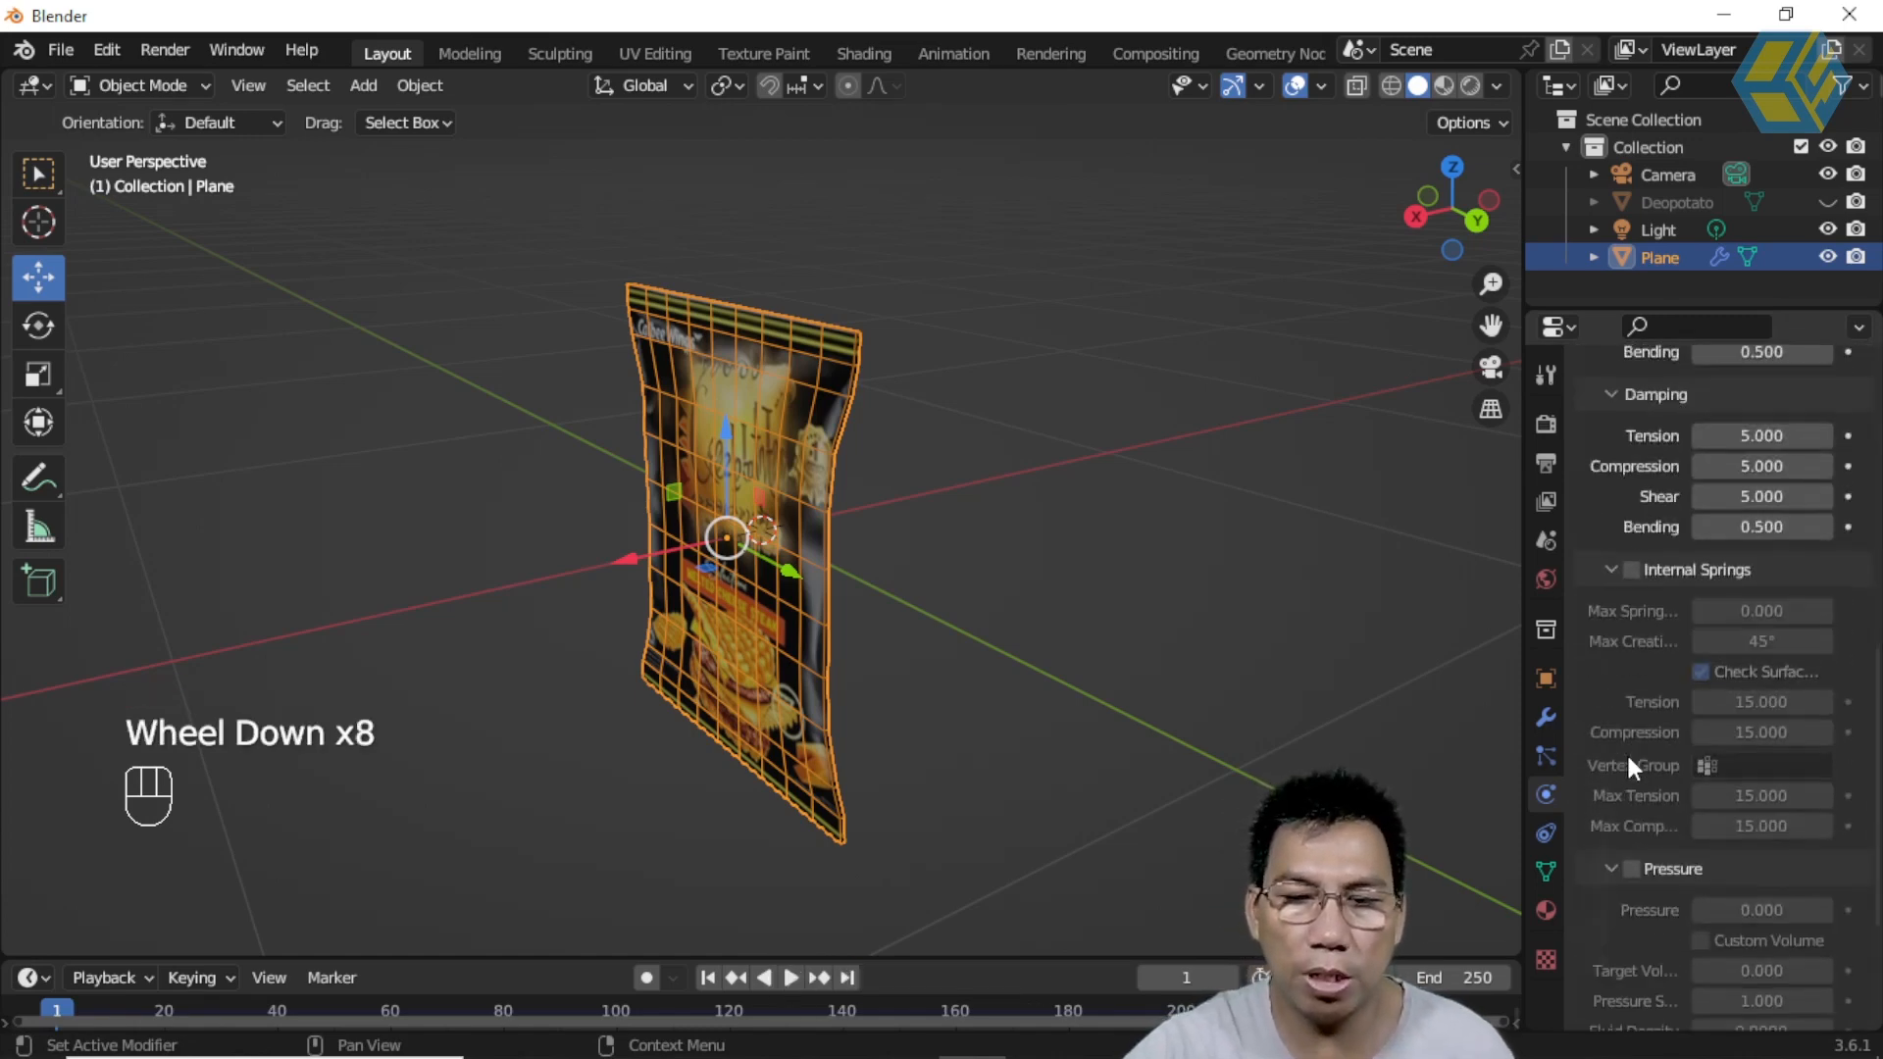
scroll(1628, 758, "down", 1)
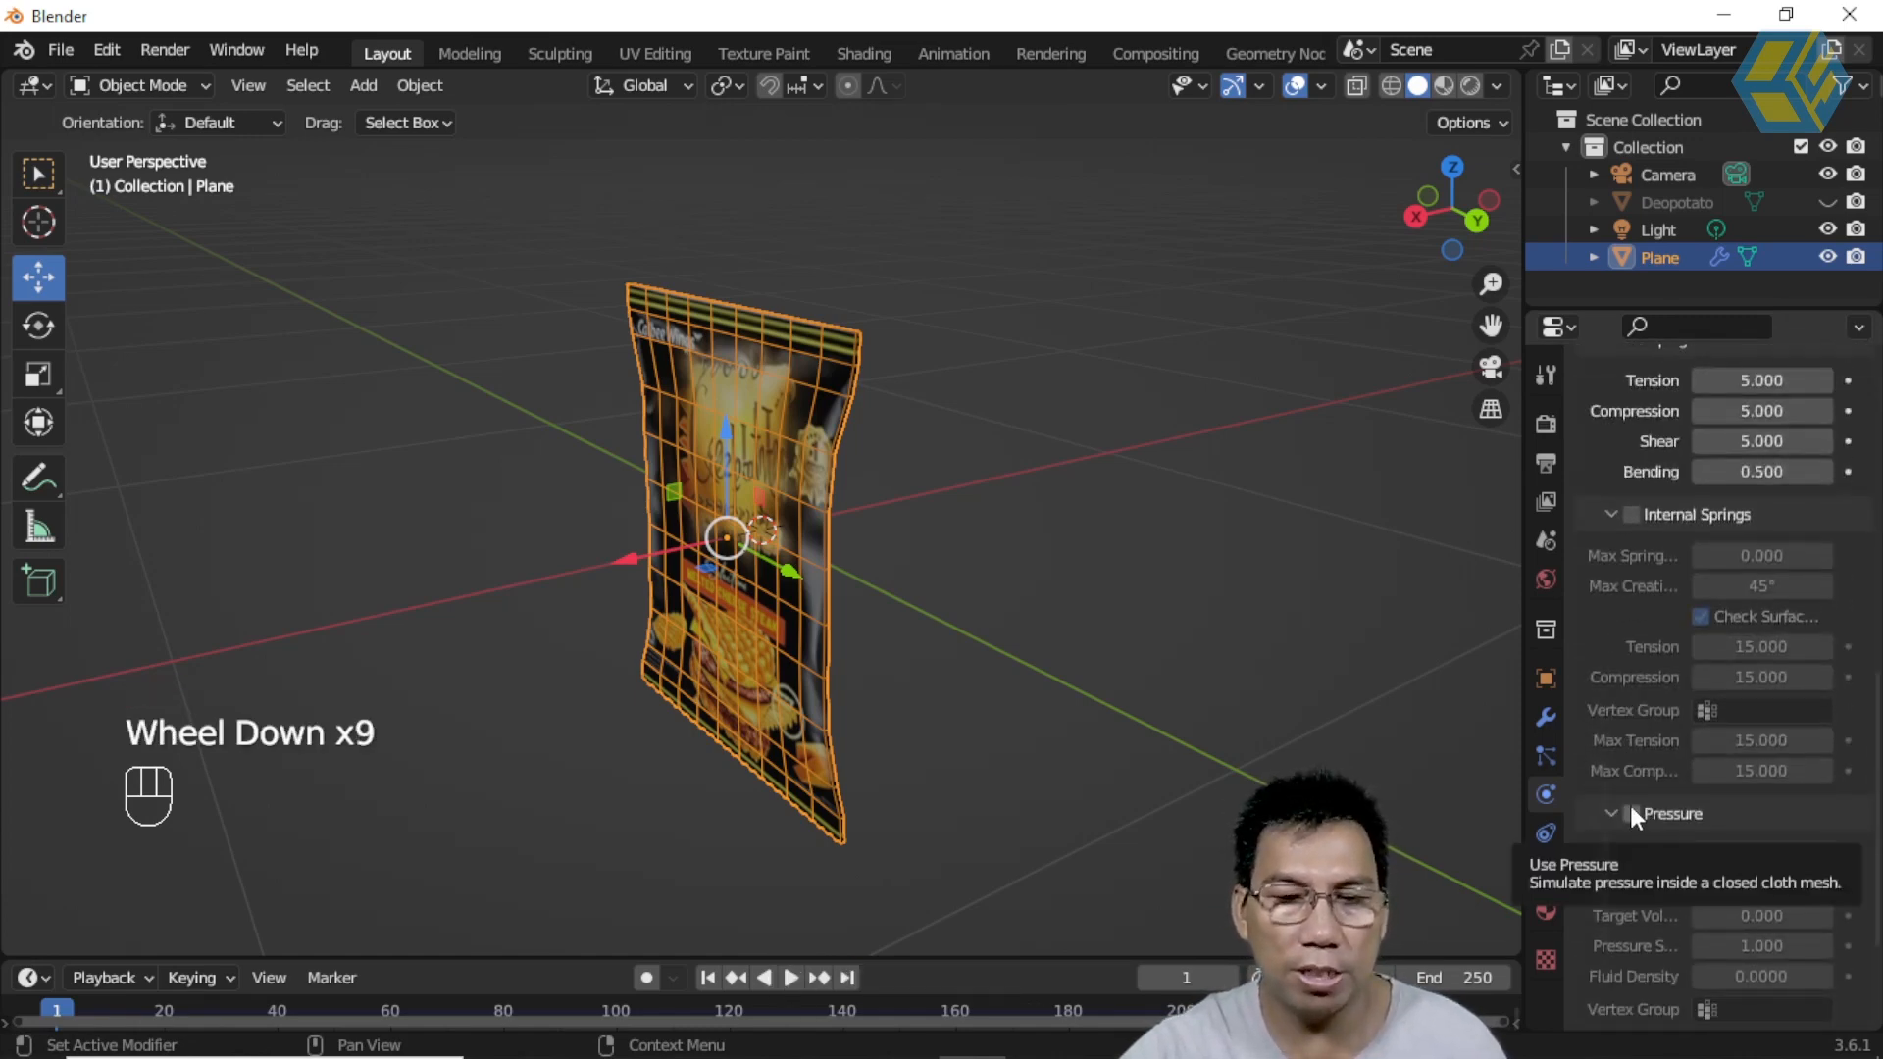
scroll(1632, 811, "down", 5)
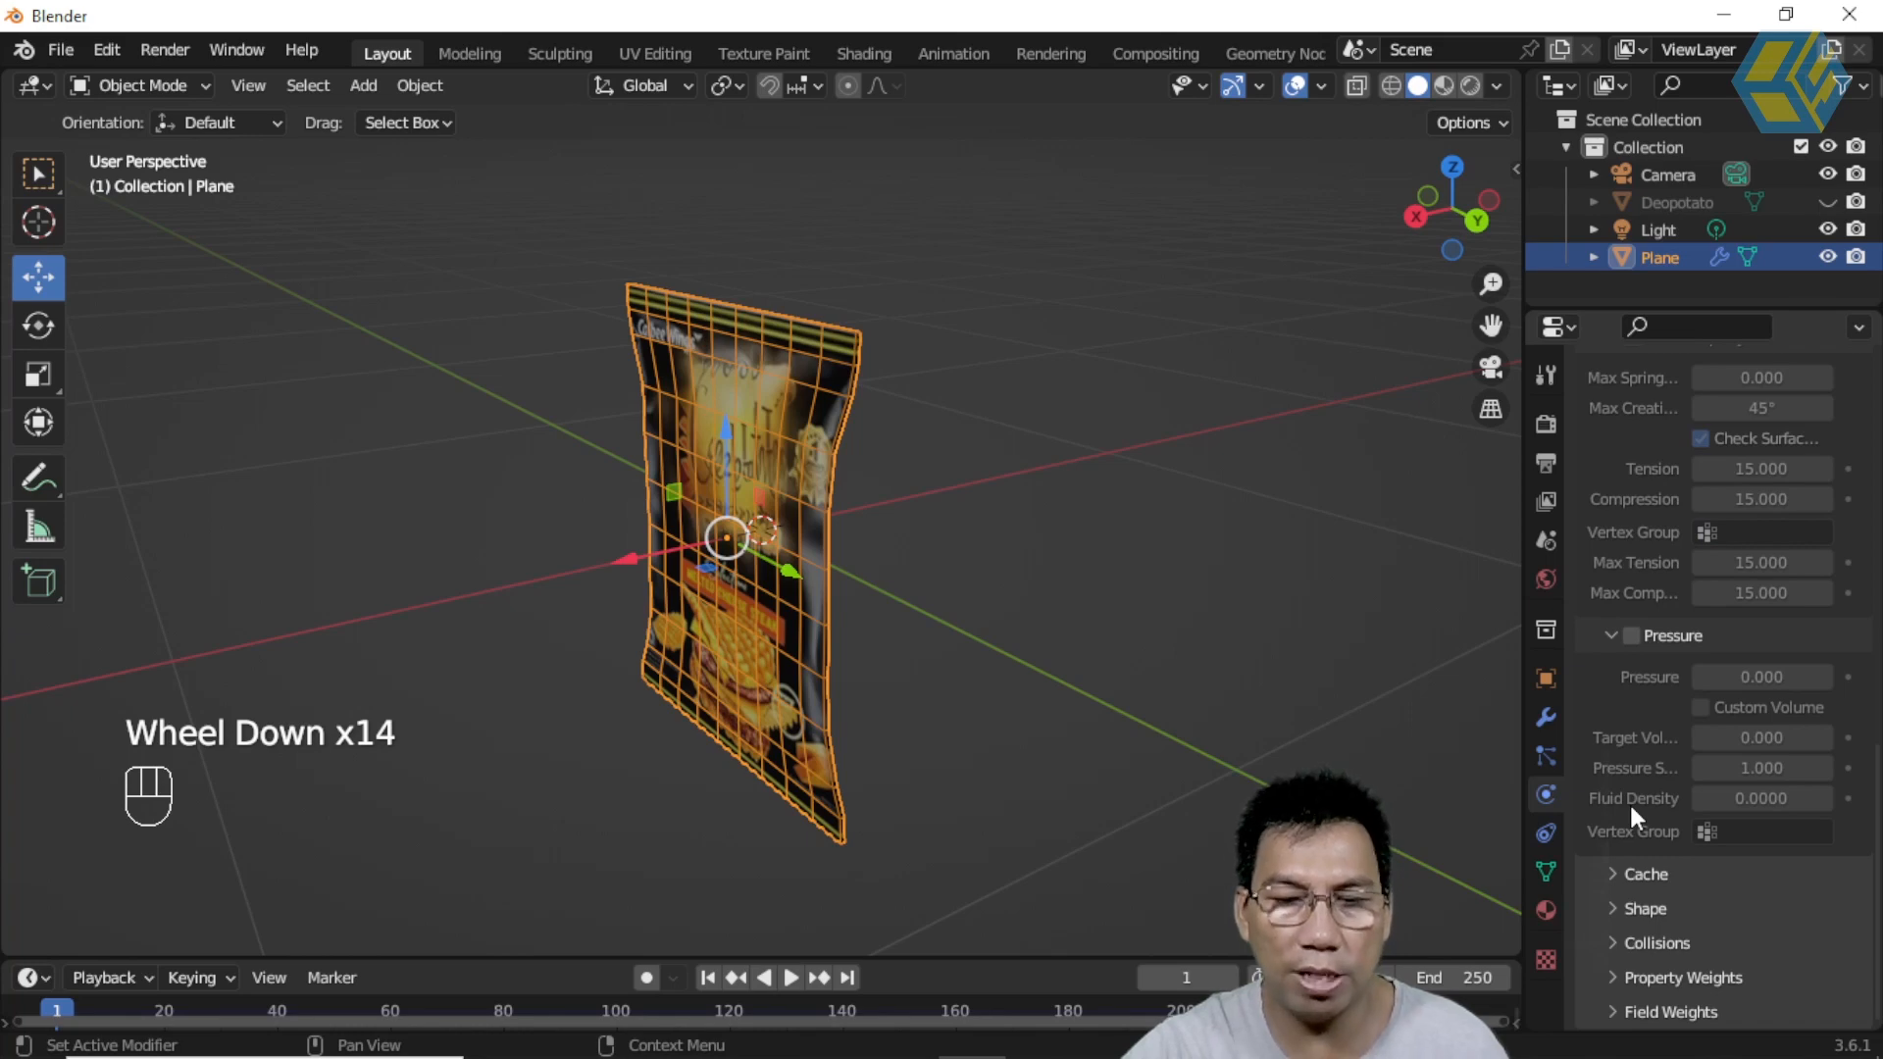
left_click(1632, 634)
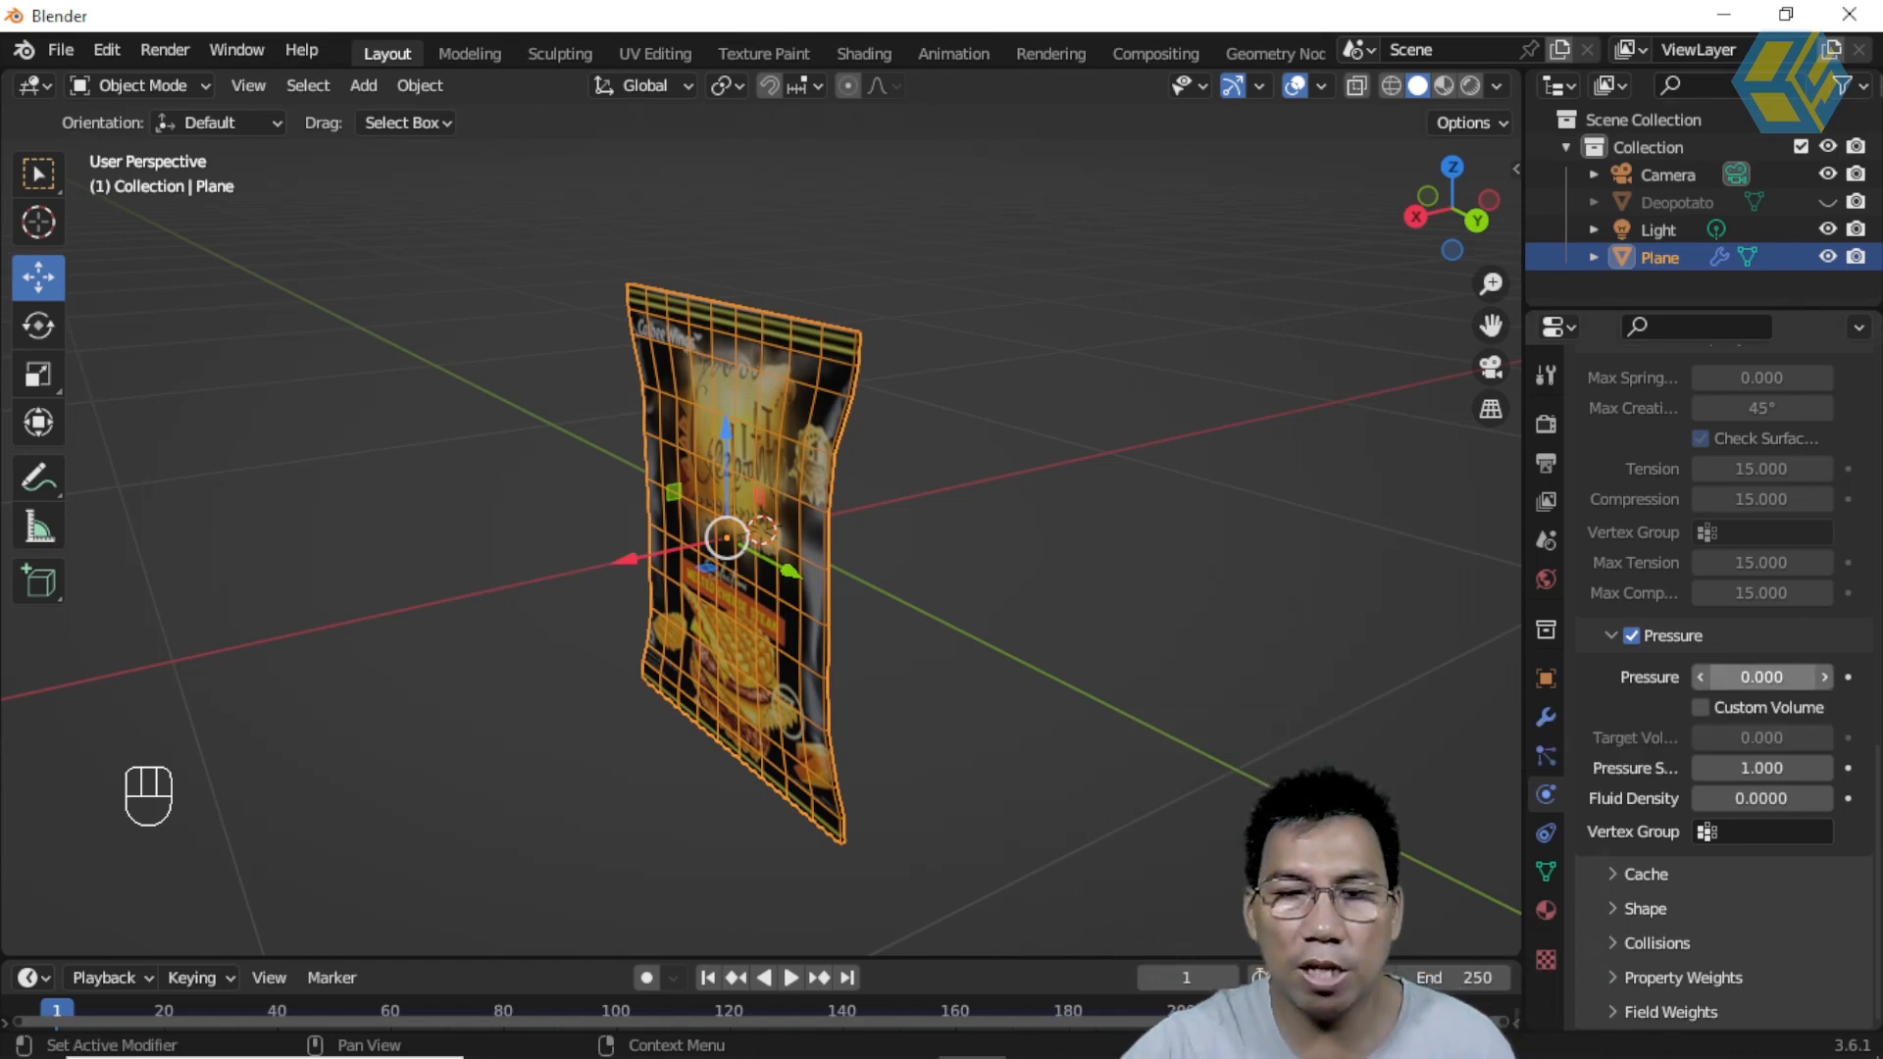
left_click(1760, 678)
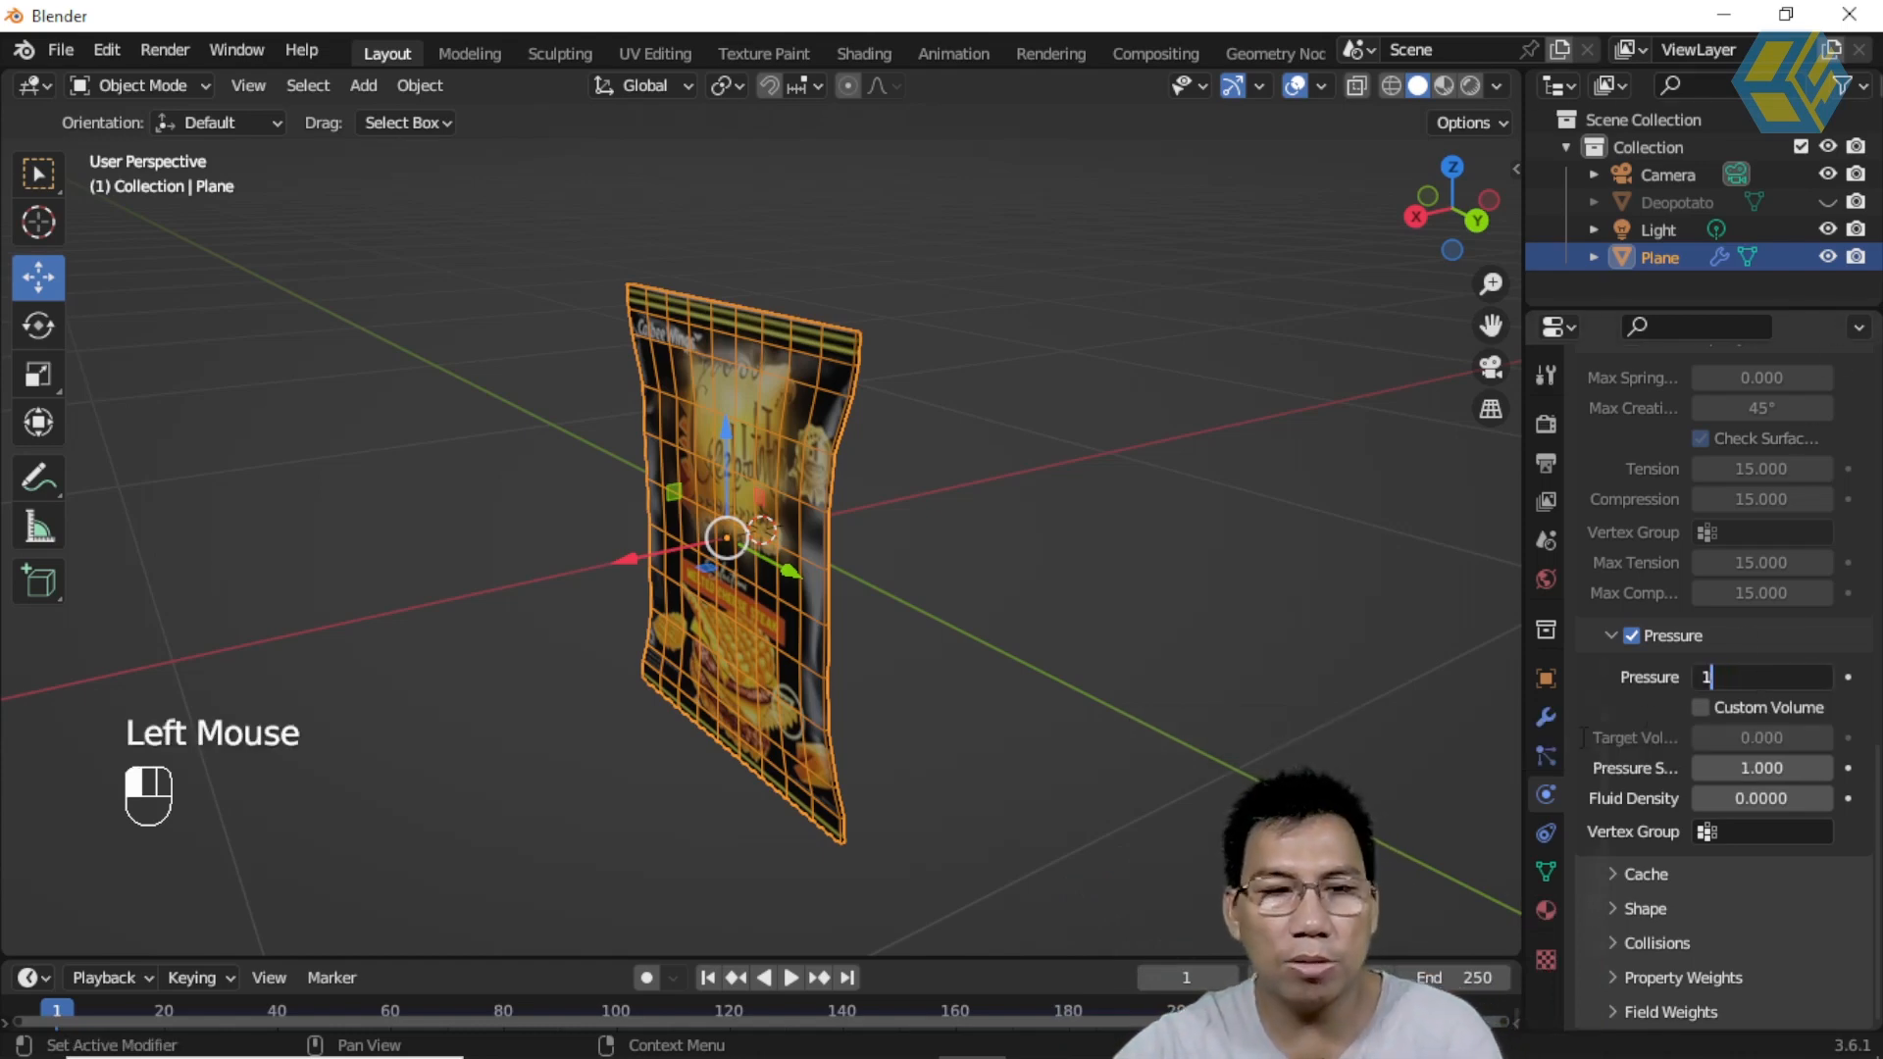
type("1")
Step: Set the Gravity field weight of the cloth to 0 and expand the Property Weights settings
left_click(1613, 1004)
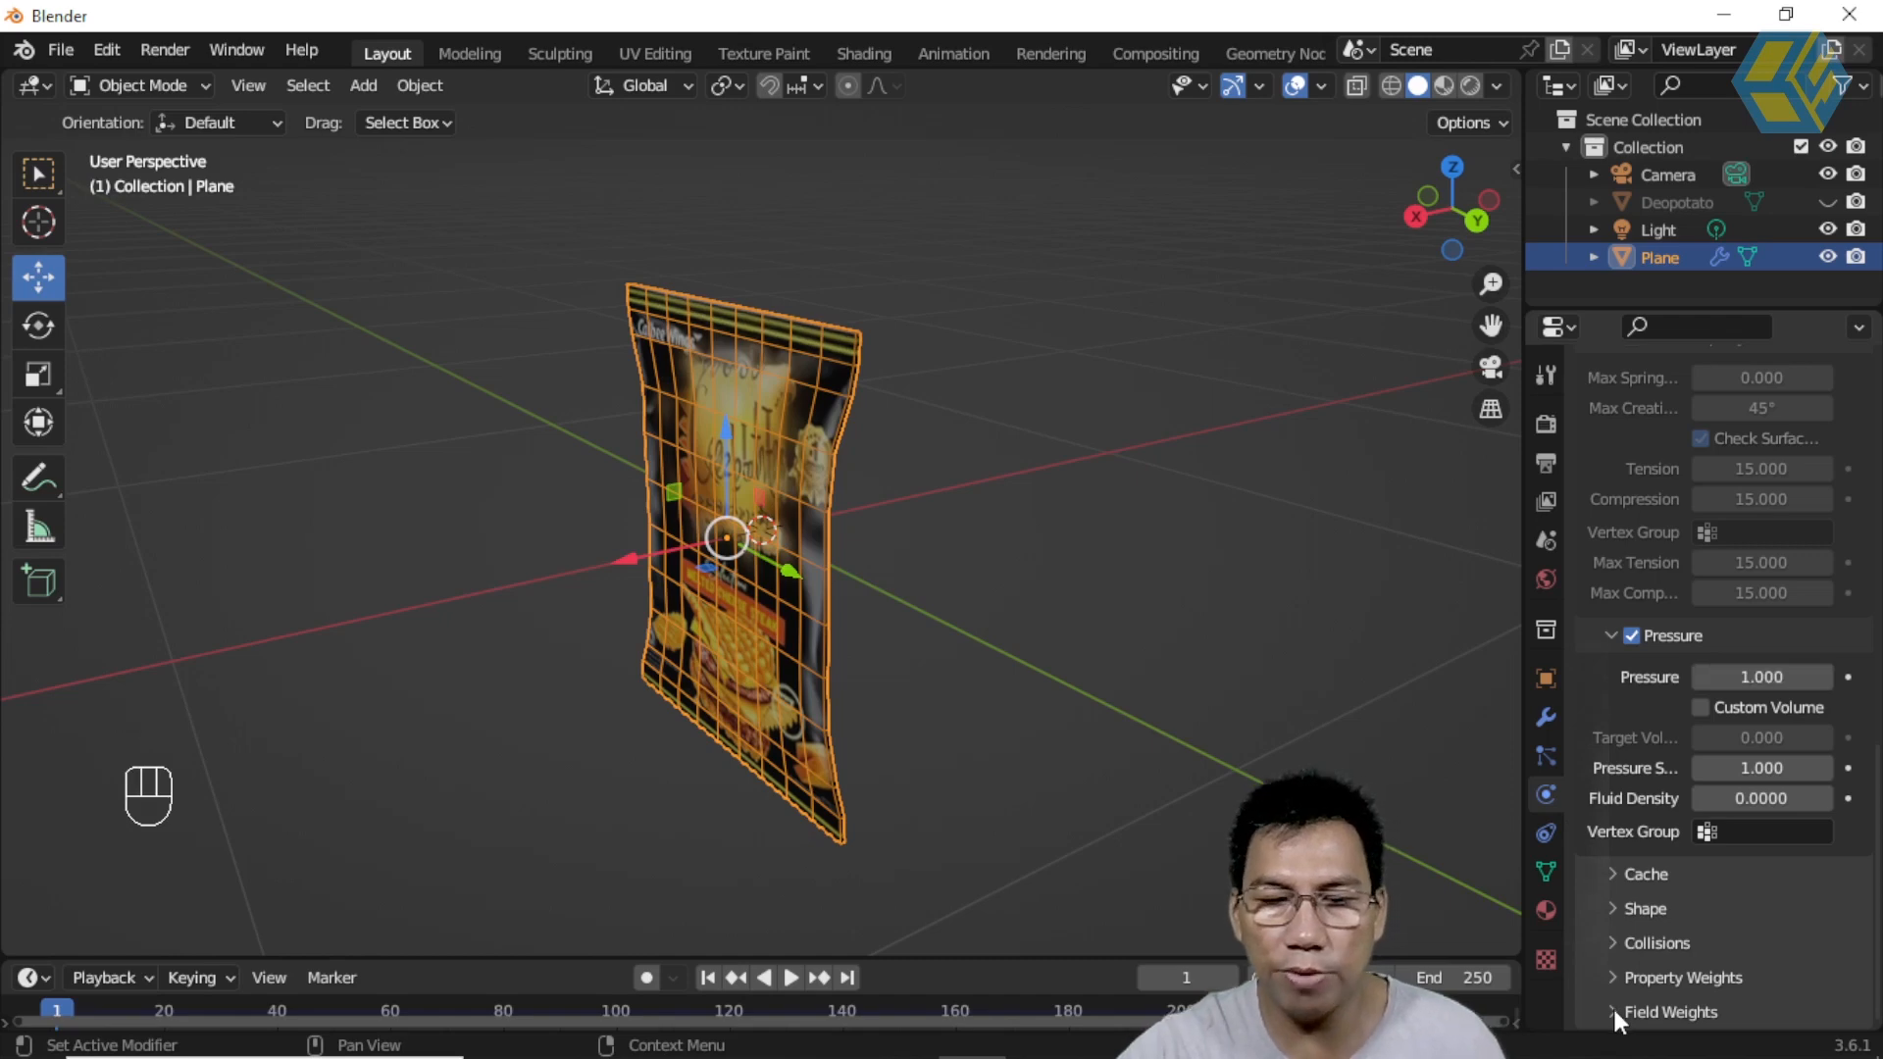
scroll(1751, 971, "down", 2)
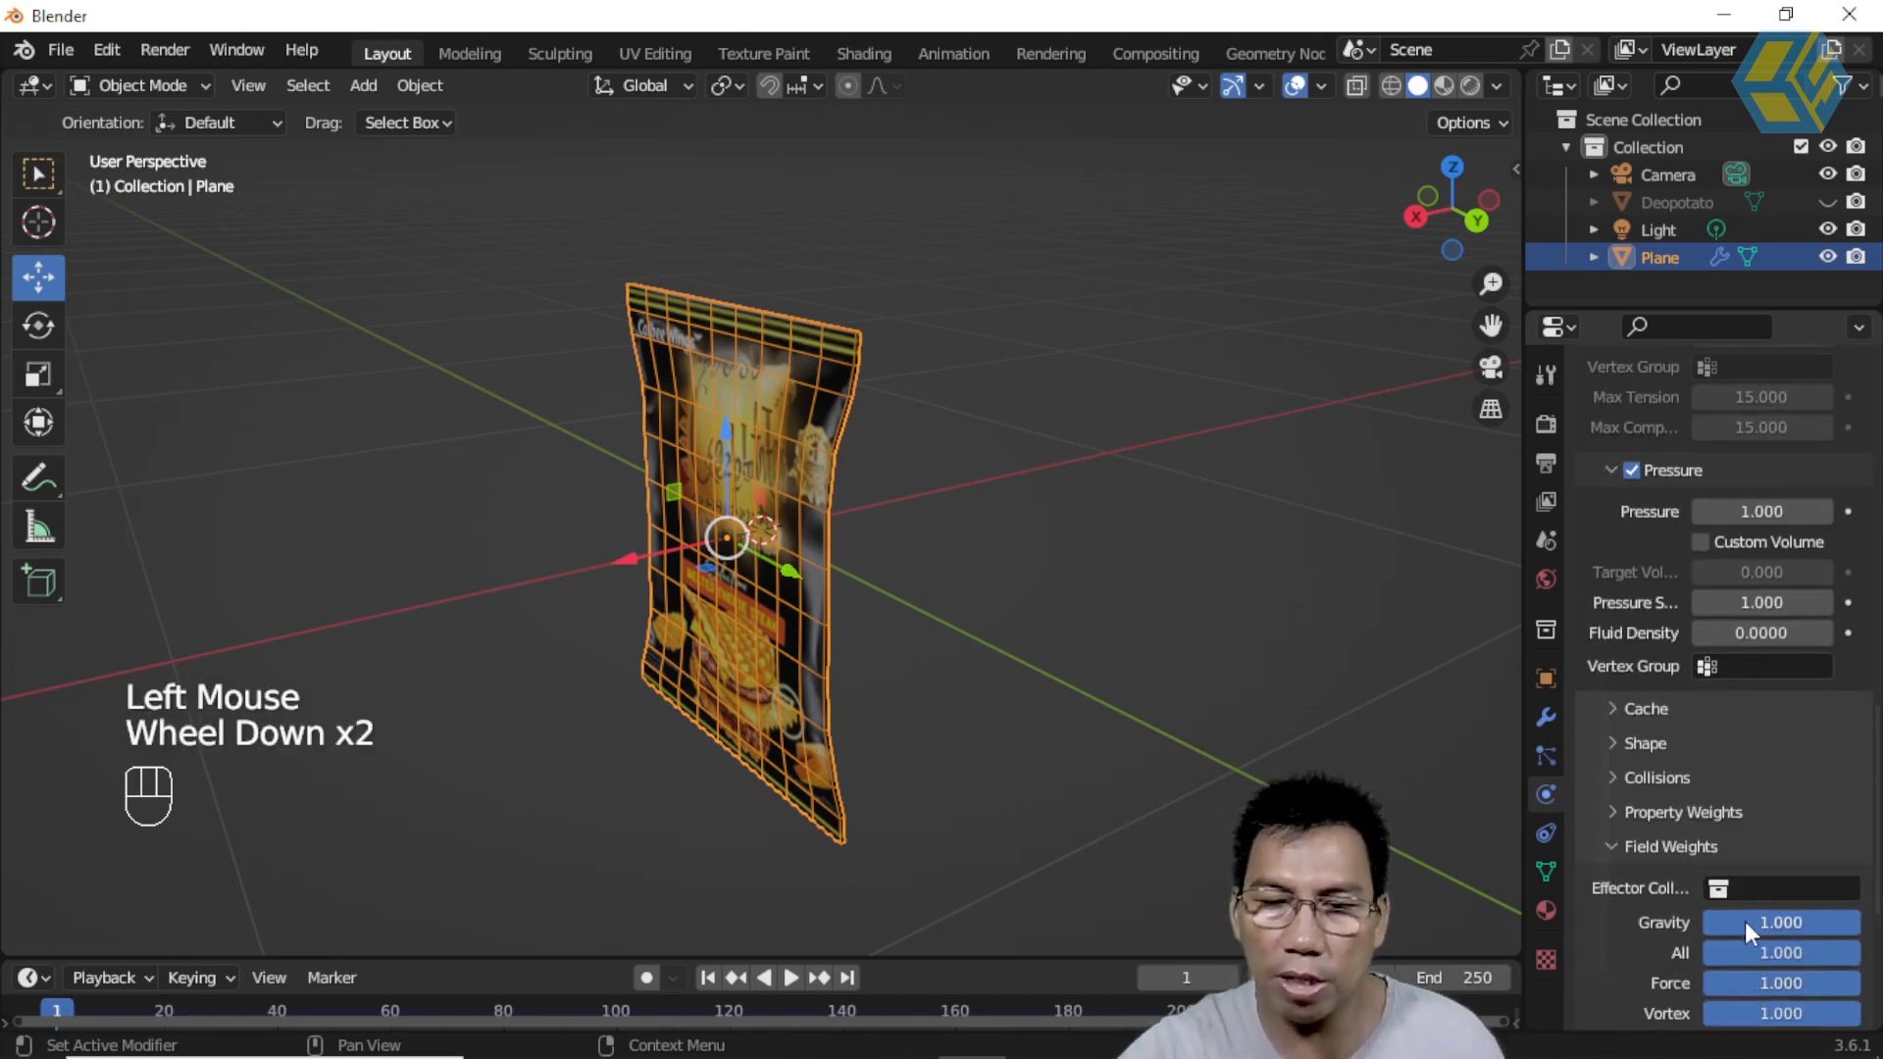
left_click(1753, 922)
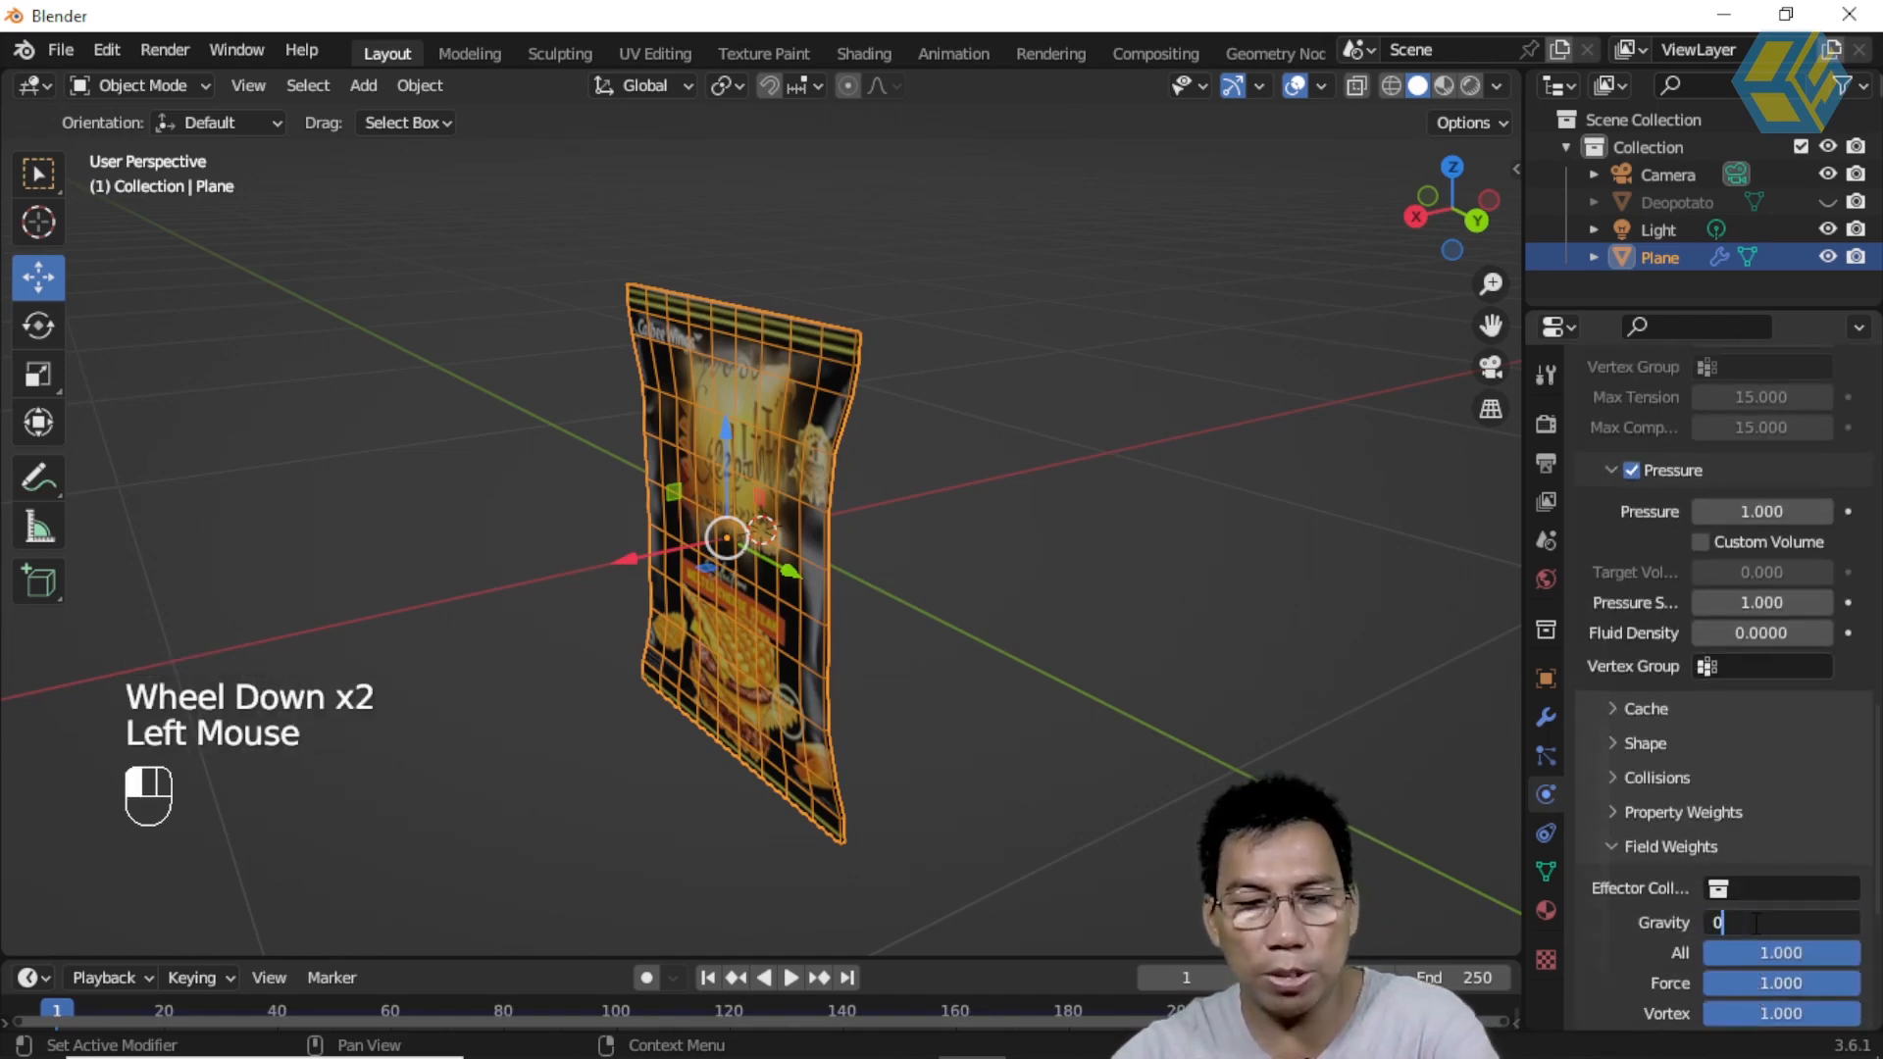
type("0")
key("Return")
left_click(1789, 812)
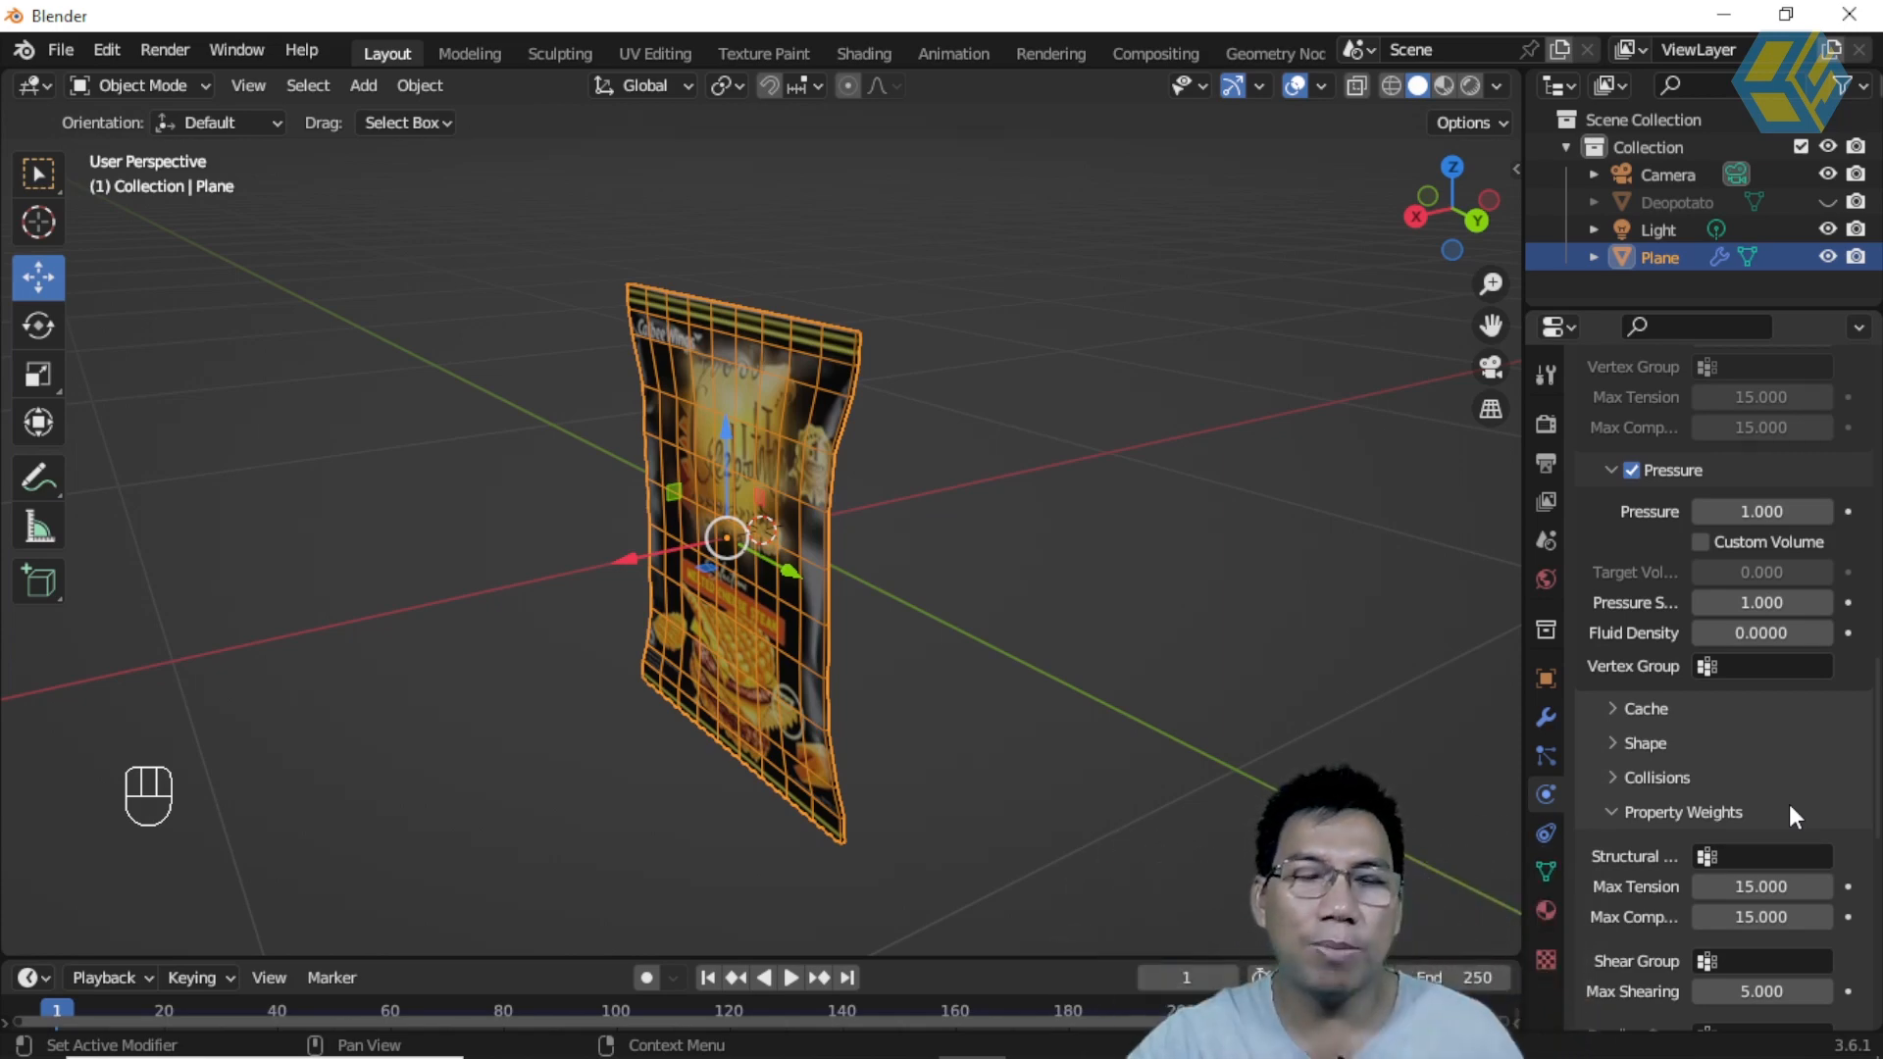
Step: Enlarge the timeline, play and stop the cloth simulation, and scrub back to frame 19 to examine the bag's inflation
middle_click_drag(912, 673, 930, 639)
left_click_drag(863, 959, 862, 898)
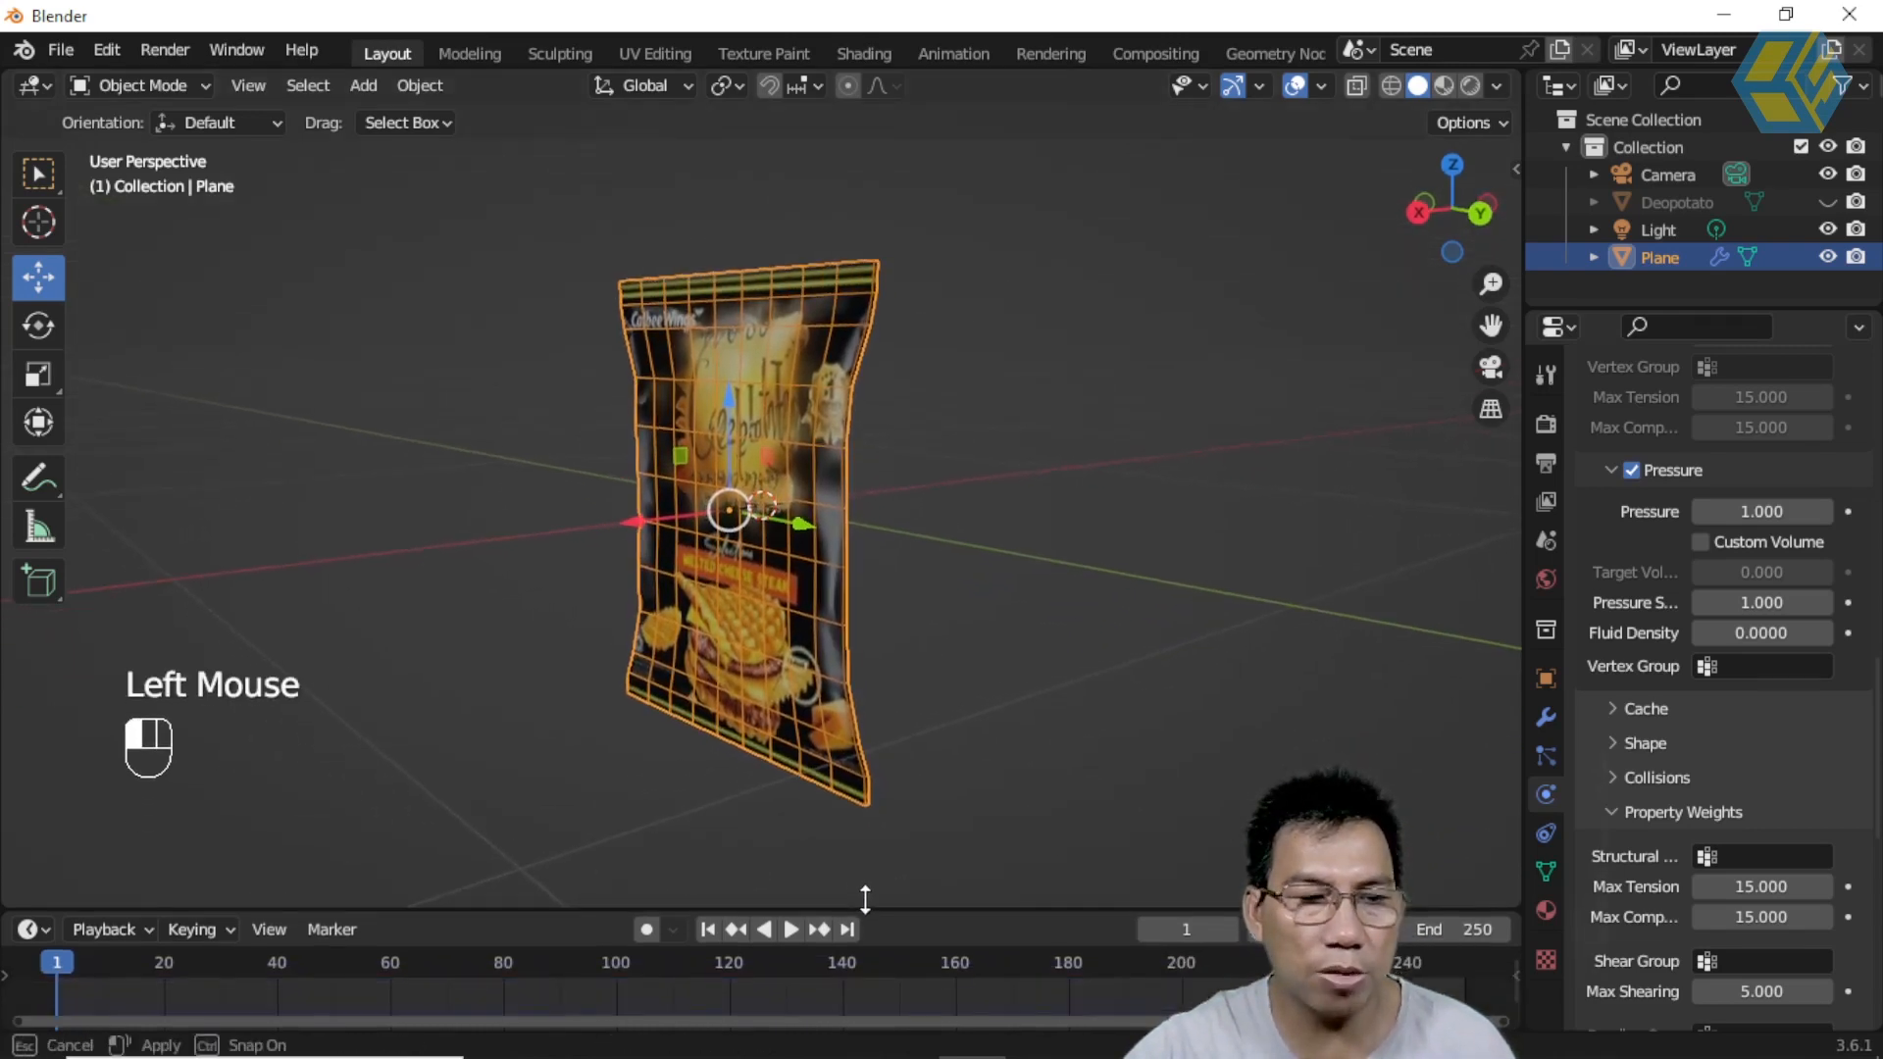
left_click(790, 924)
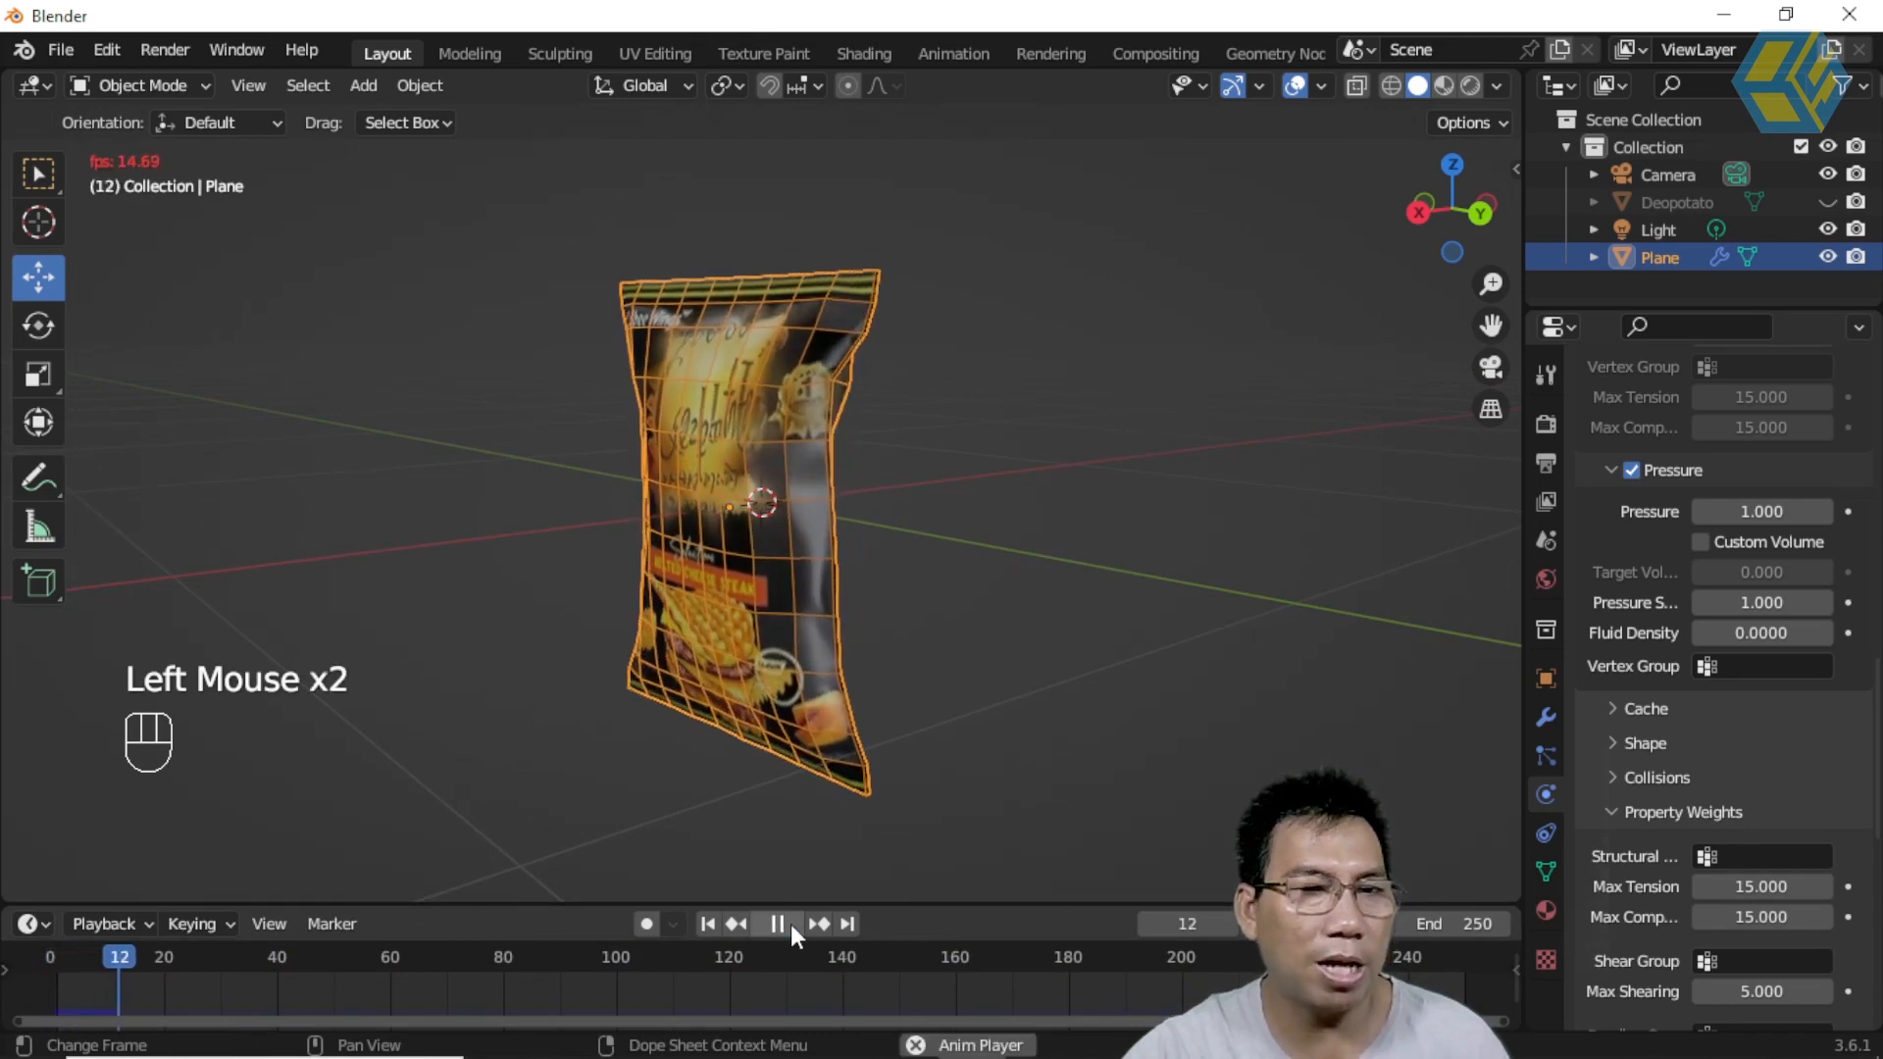
left_click(791, 924)
mouse_move(173, 963)
left_mouse_down()
mouse_move(57, 981)
mouse_move(162, 996)
left_mouse_up()
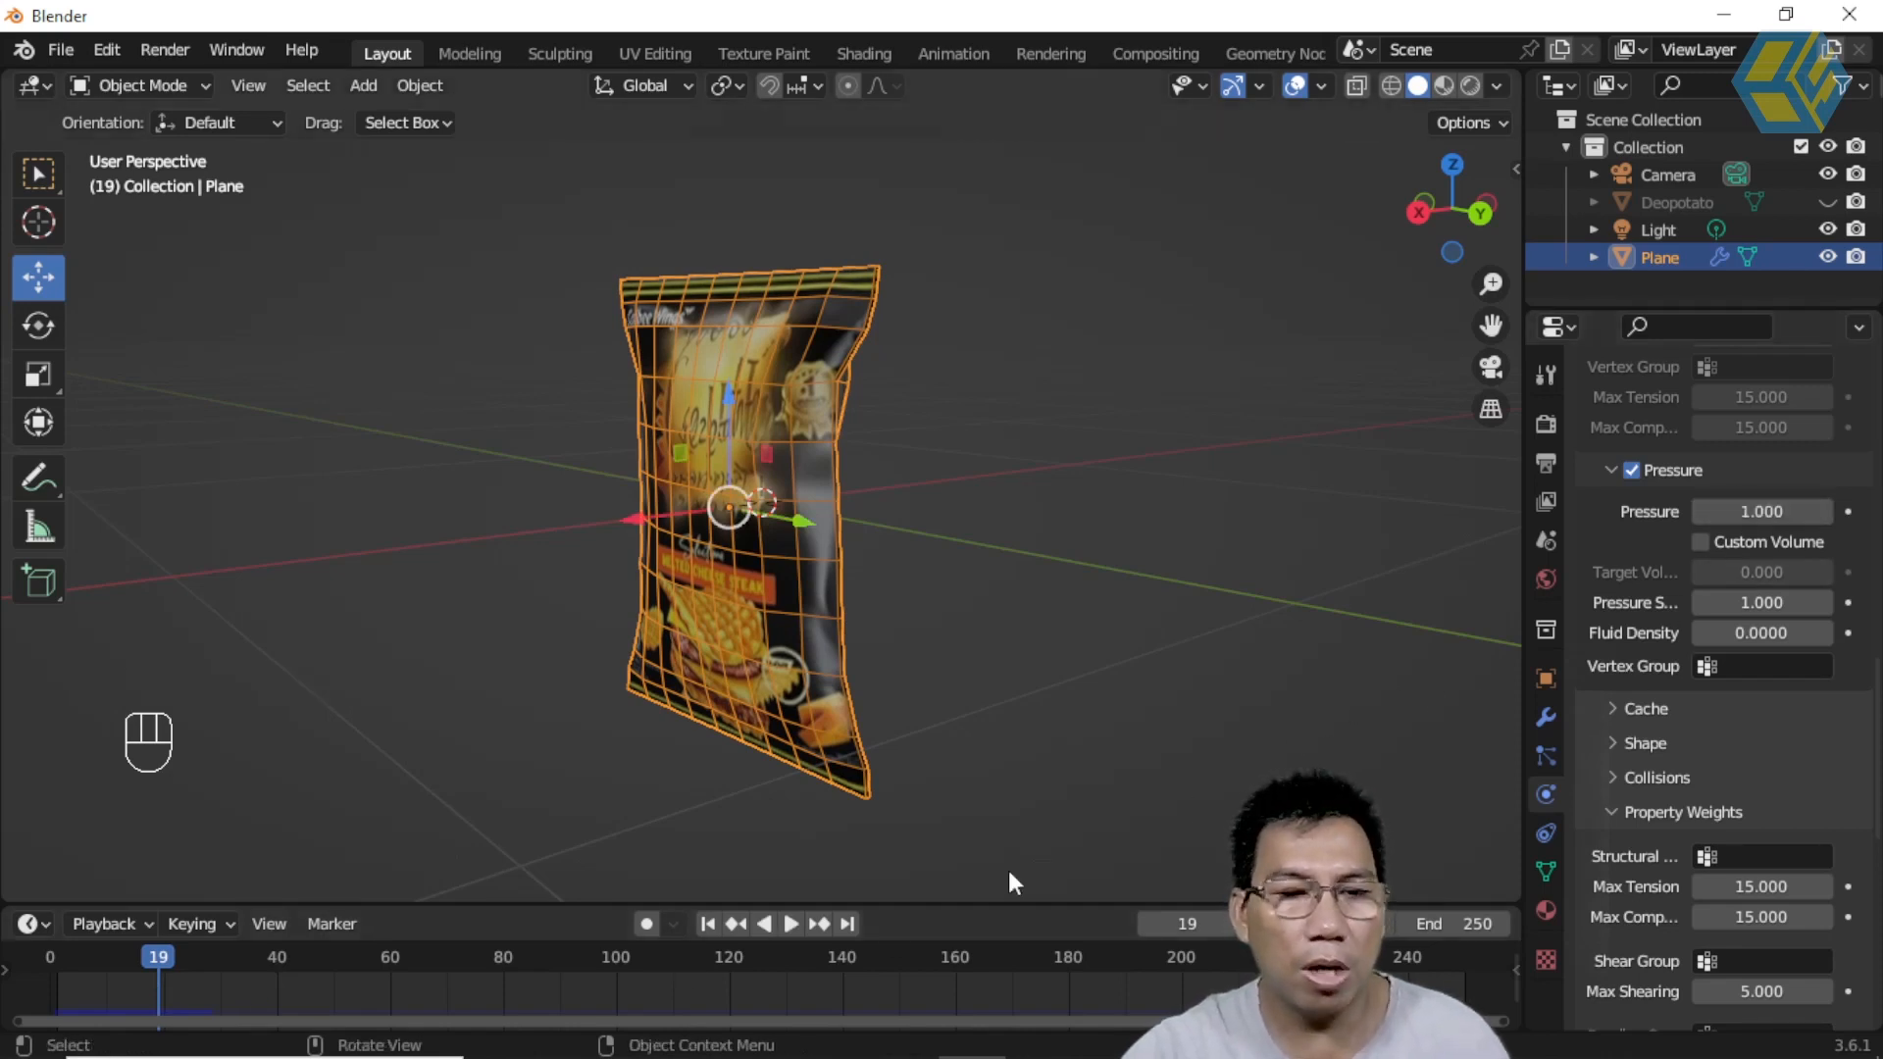
Step: Return to the first frame, set the cloth Pressure to 2, and play the simulation up to frame 31
left_click(707, 923)
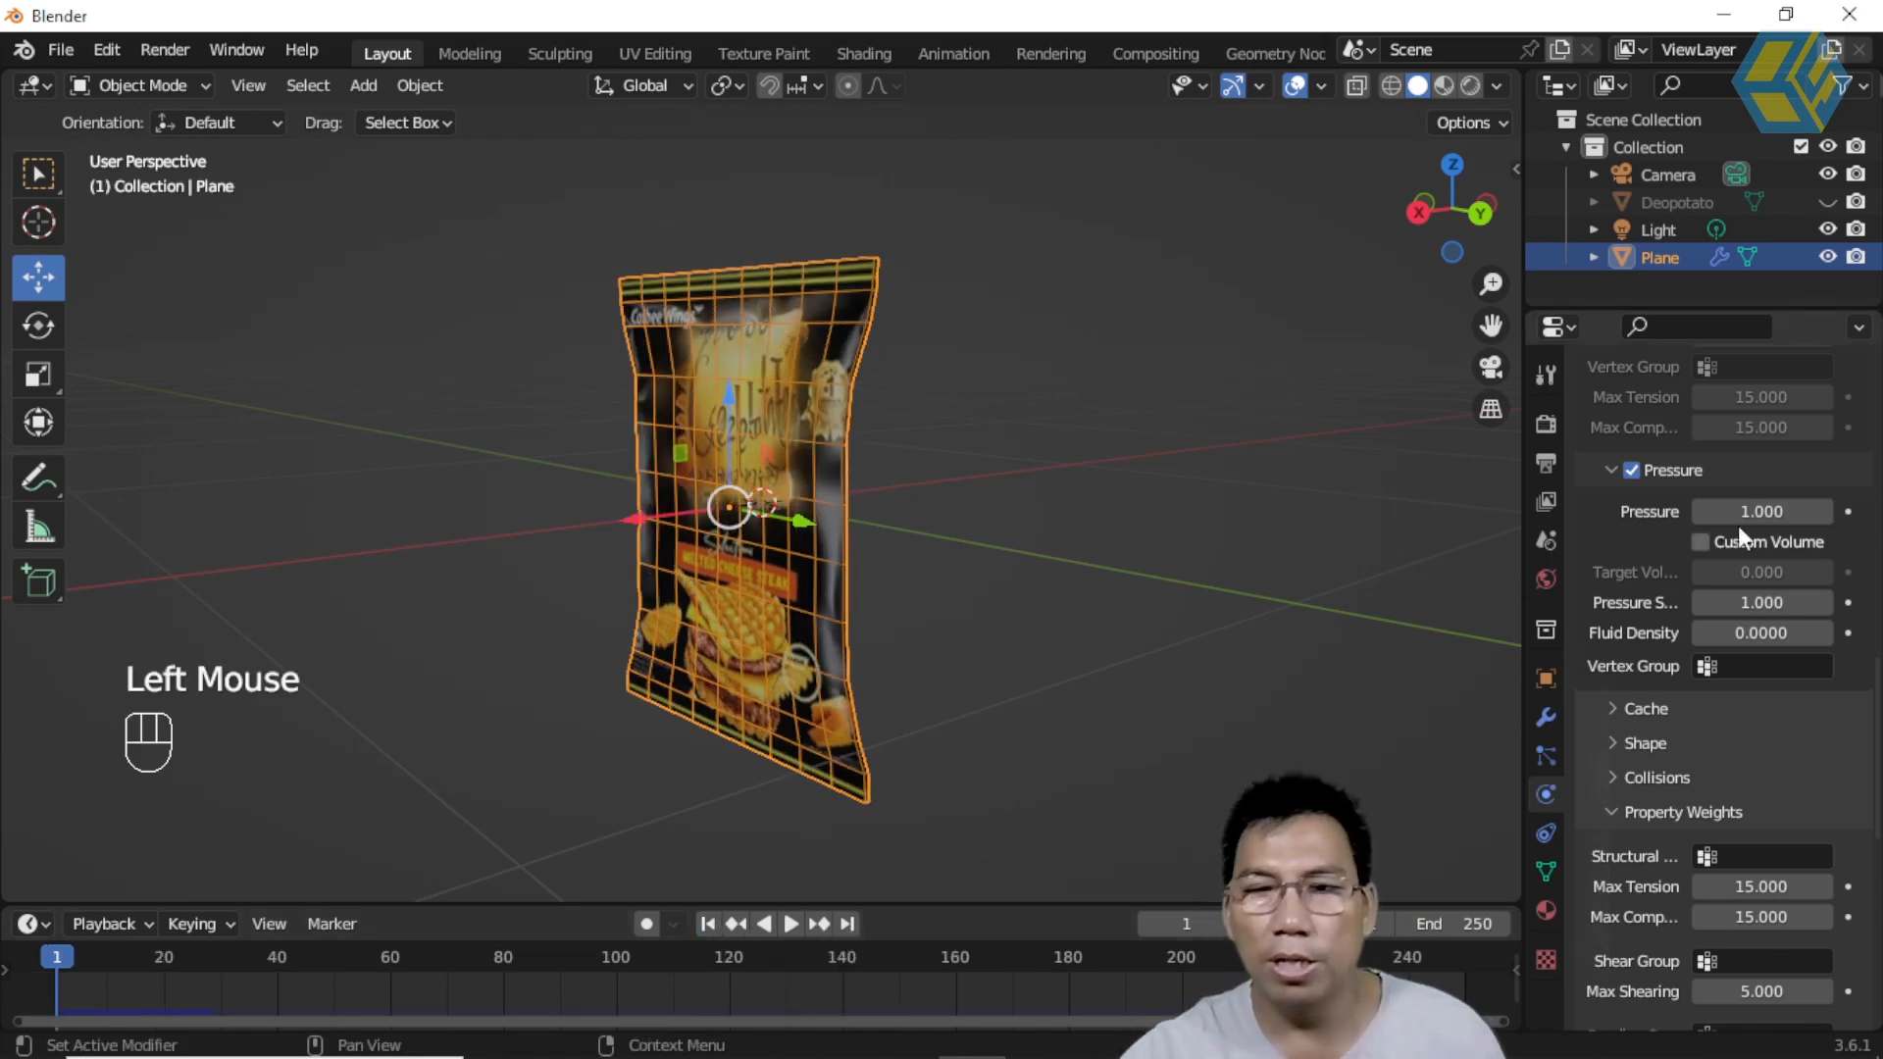
double_click(1769, 511)
type("2")
key("Return")
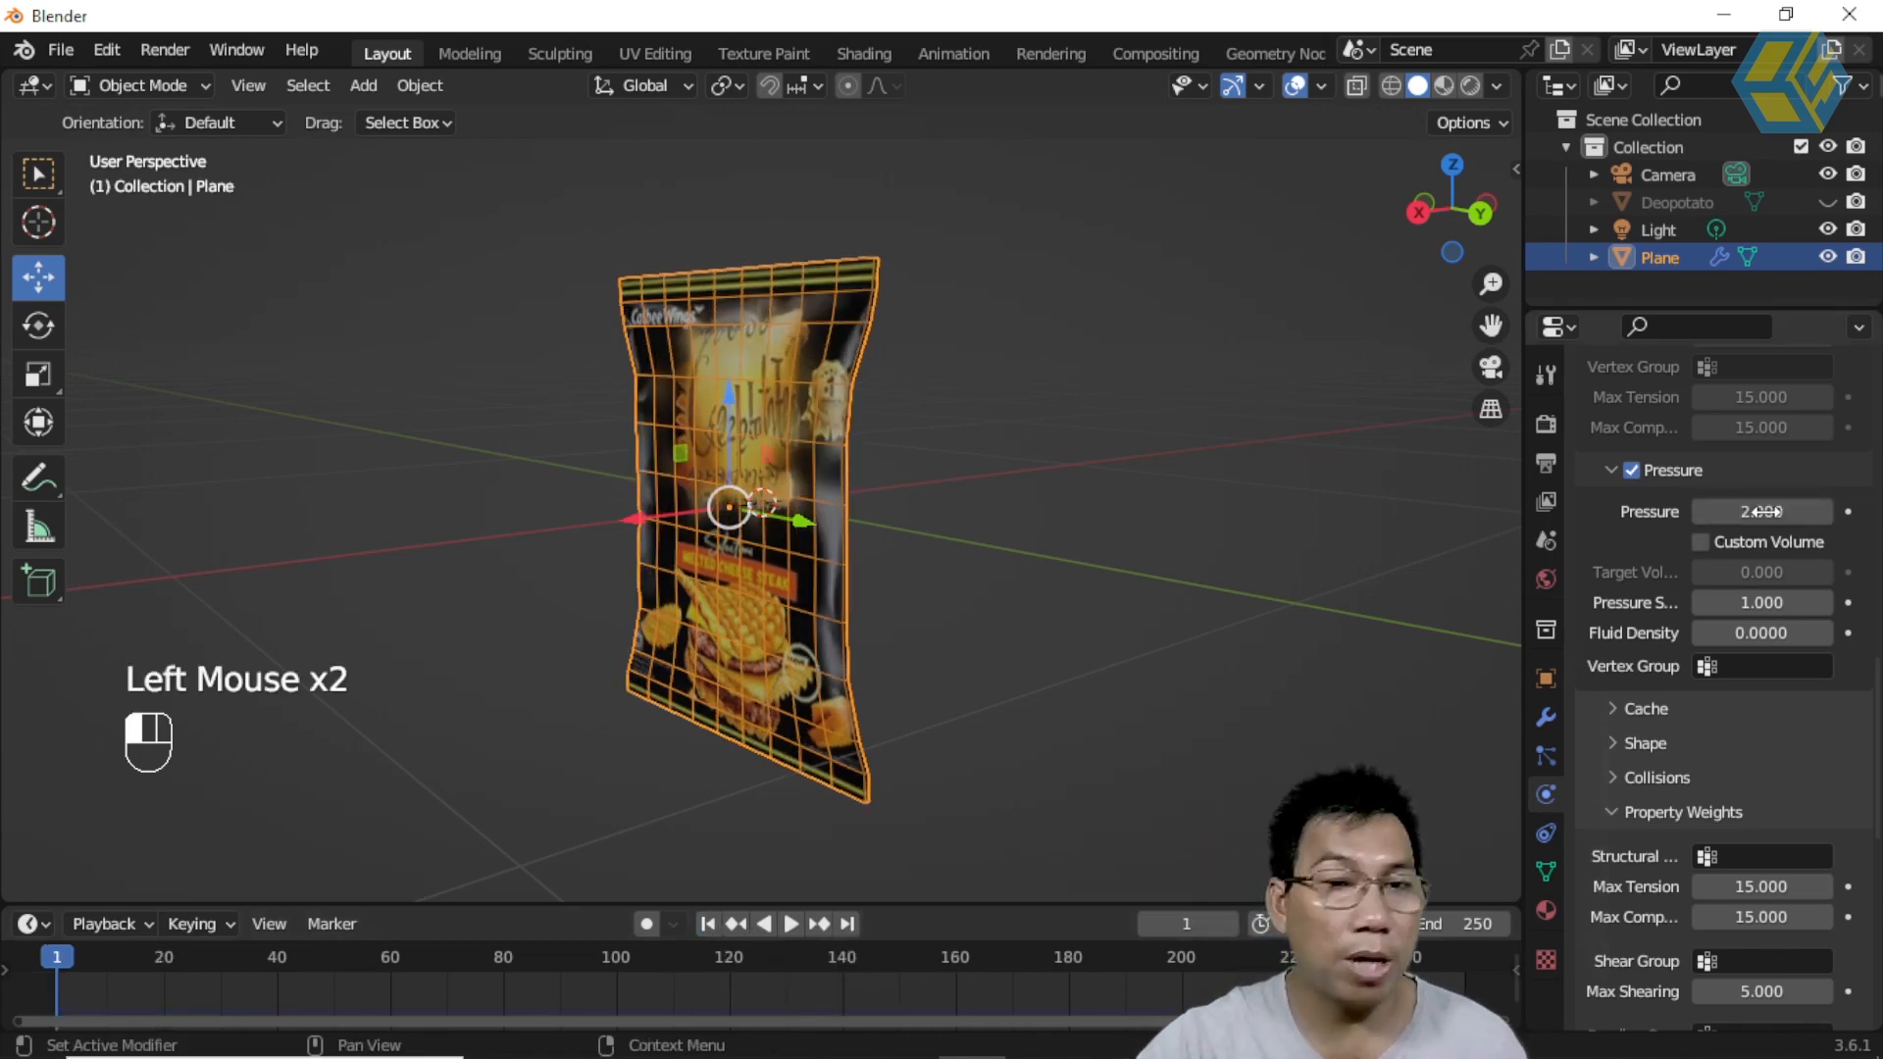
left_click(789, 923)
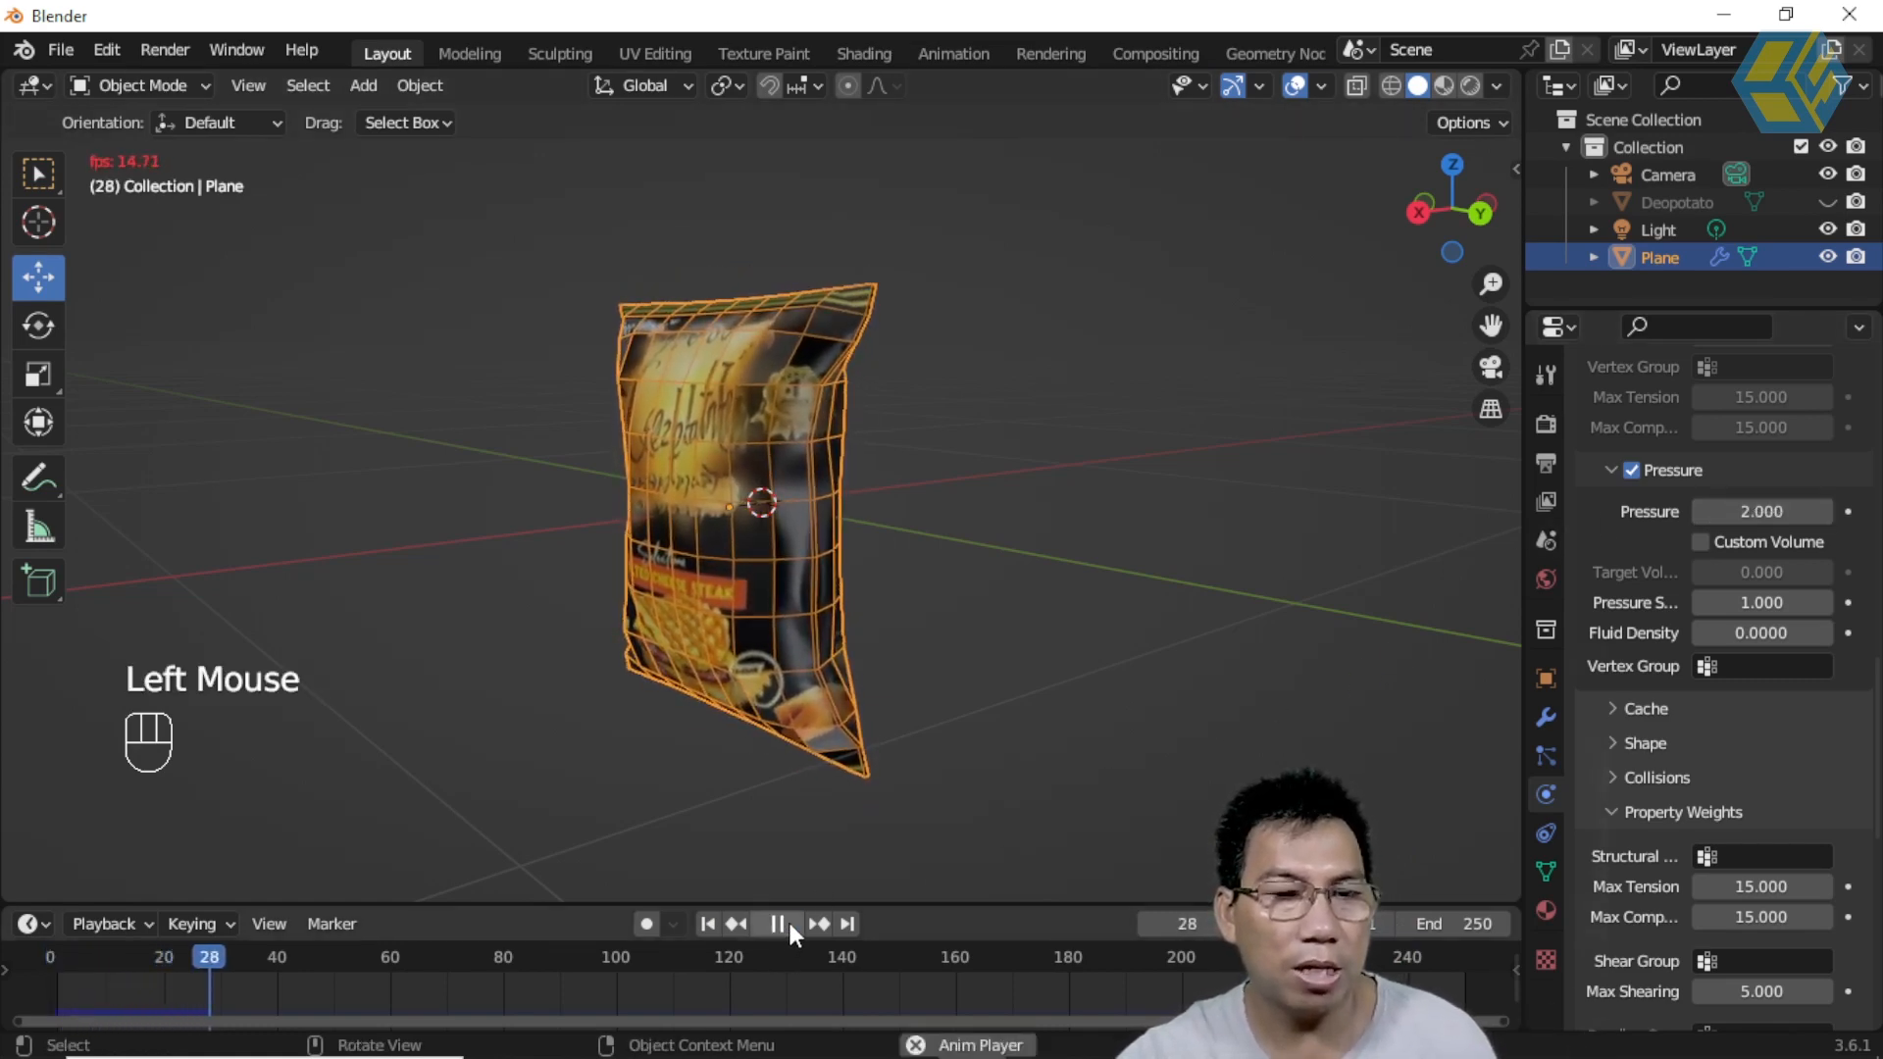
left_click(787, 923)
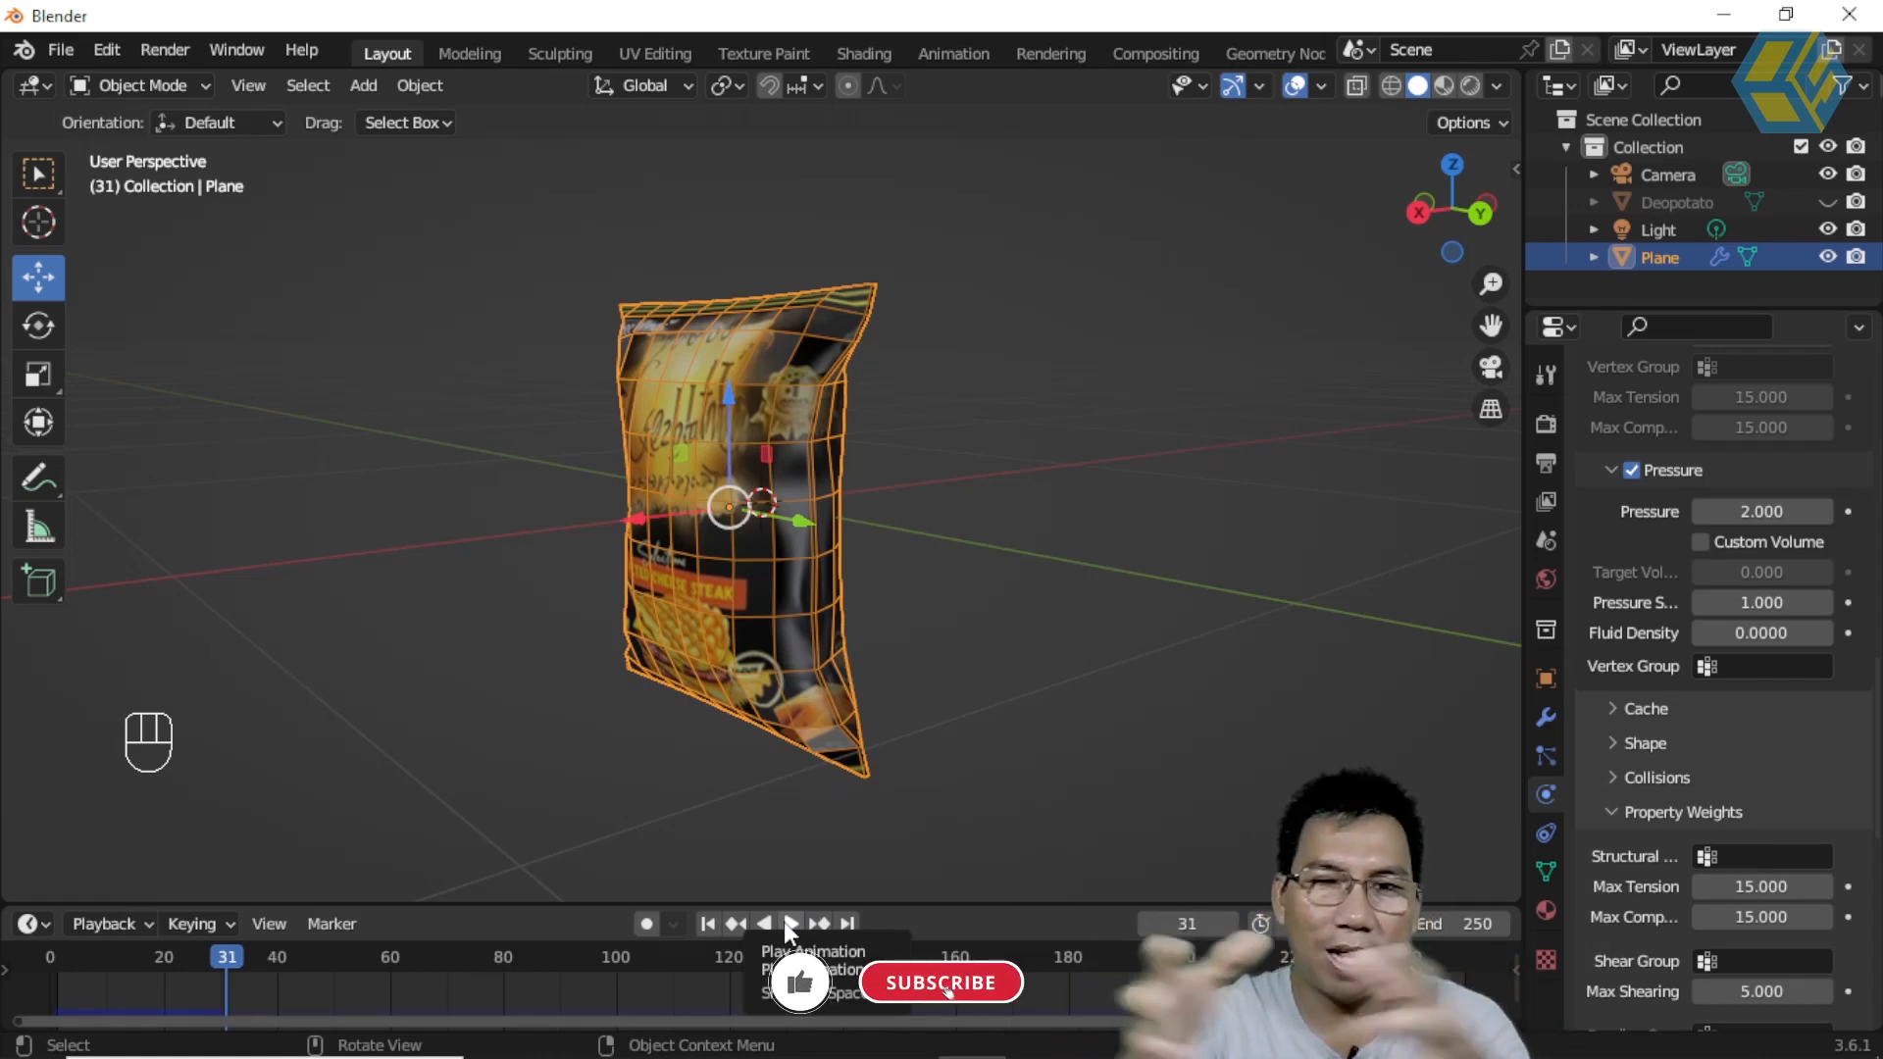
Step: Scrub through the simulation between its first frames and frame 26, examining the bag's shape from several angles
left_click_drag(218, 959, 127, 965)
left_click(67, 958)
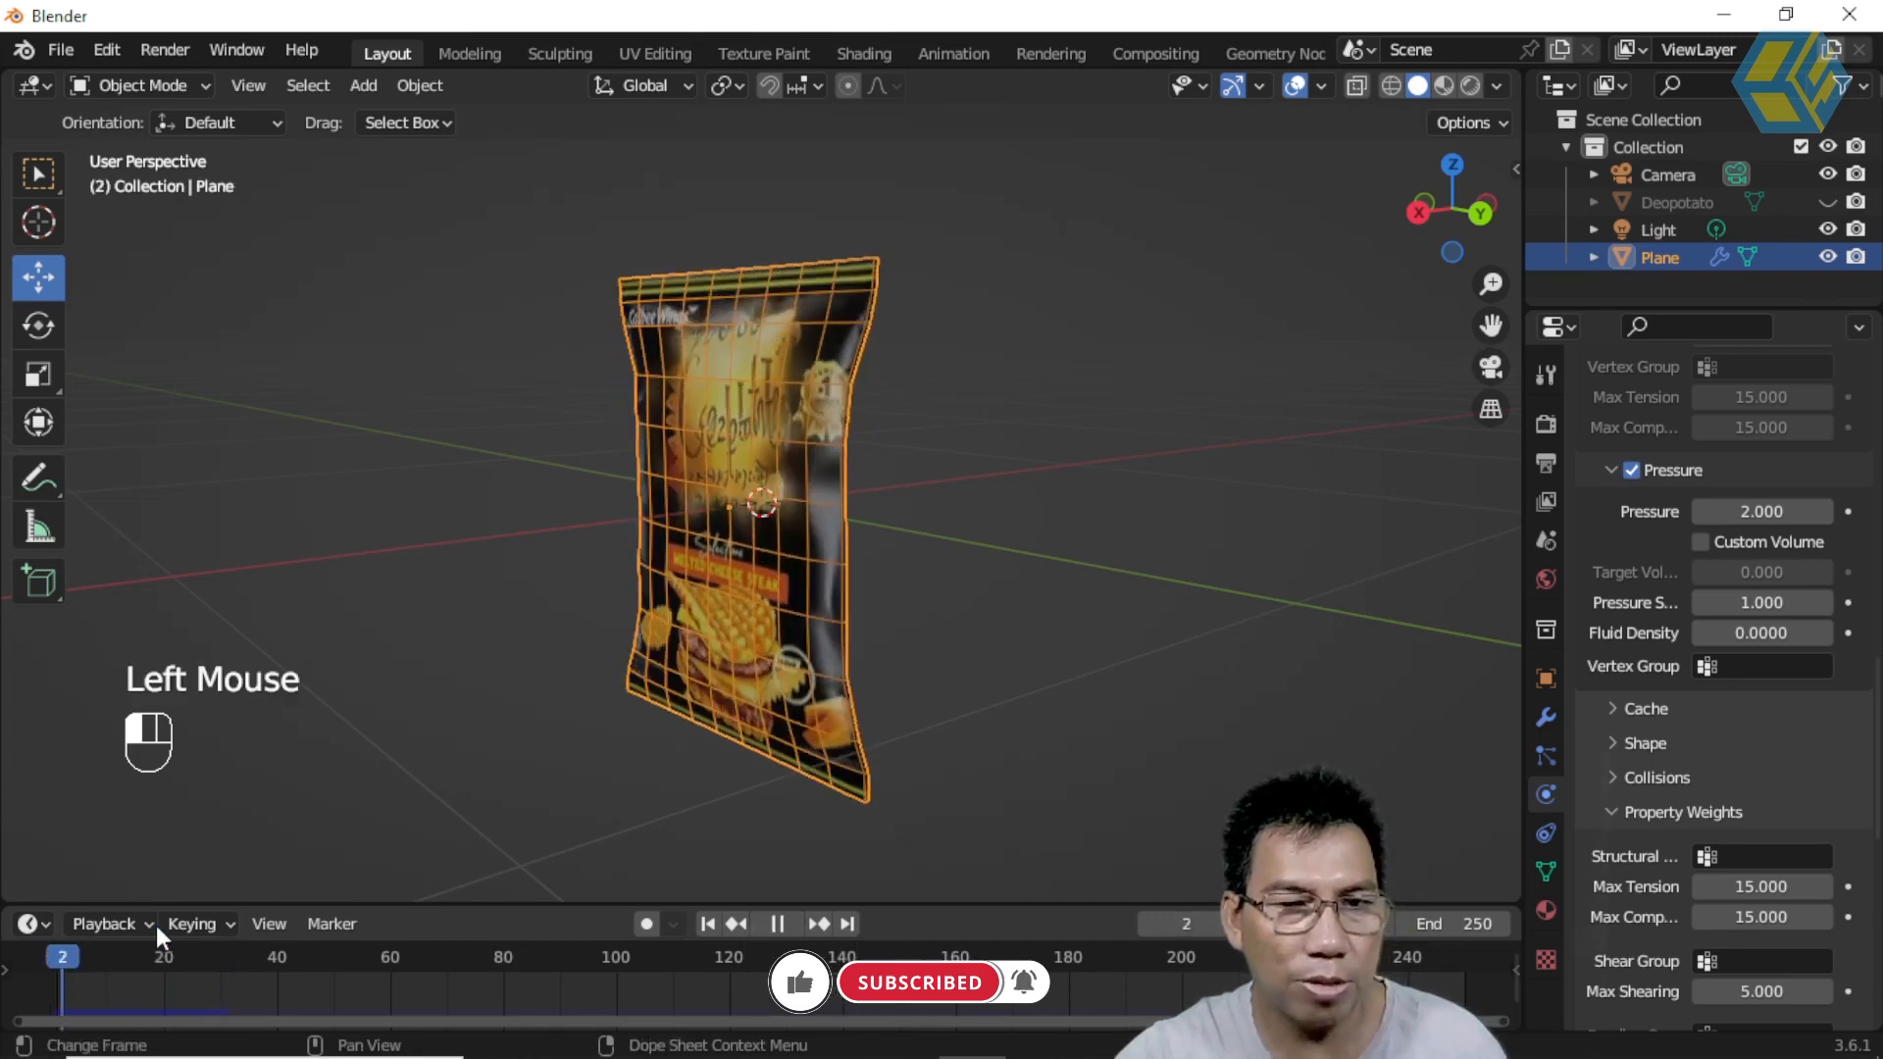
middle_click_drag(611, 722, 796, 705)
scroll(794, 687, "down", 2)
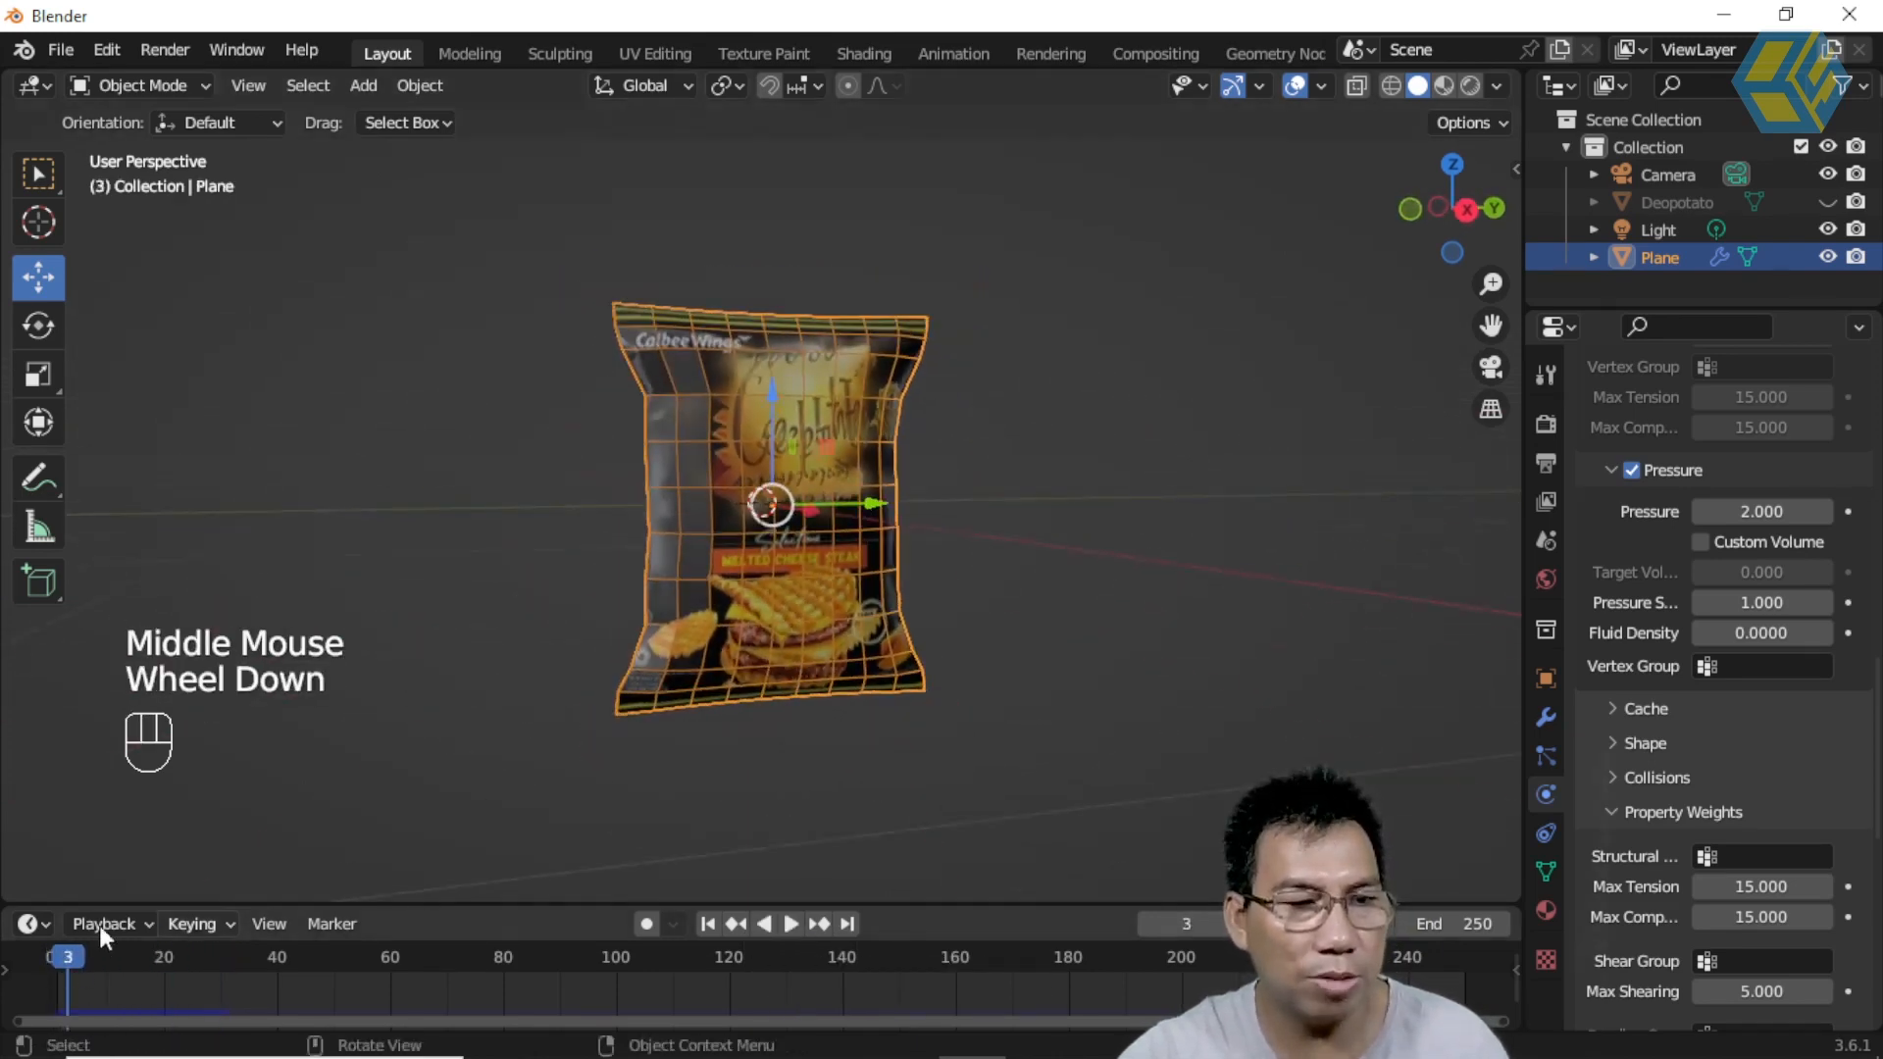
left_click(97, 961)
left_click_drag(99, 961, 200, 992)
middle_click_drag(735, 726, 1150, 481)
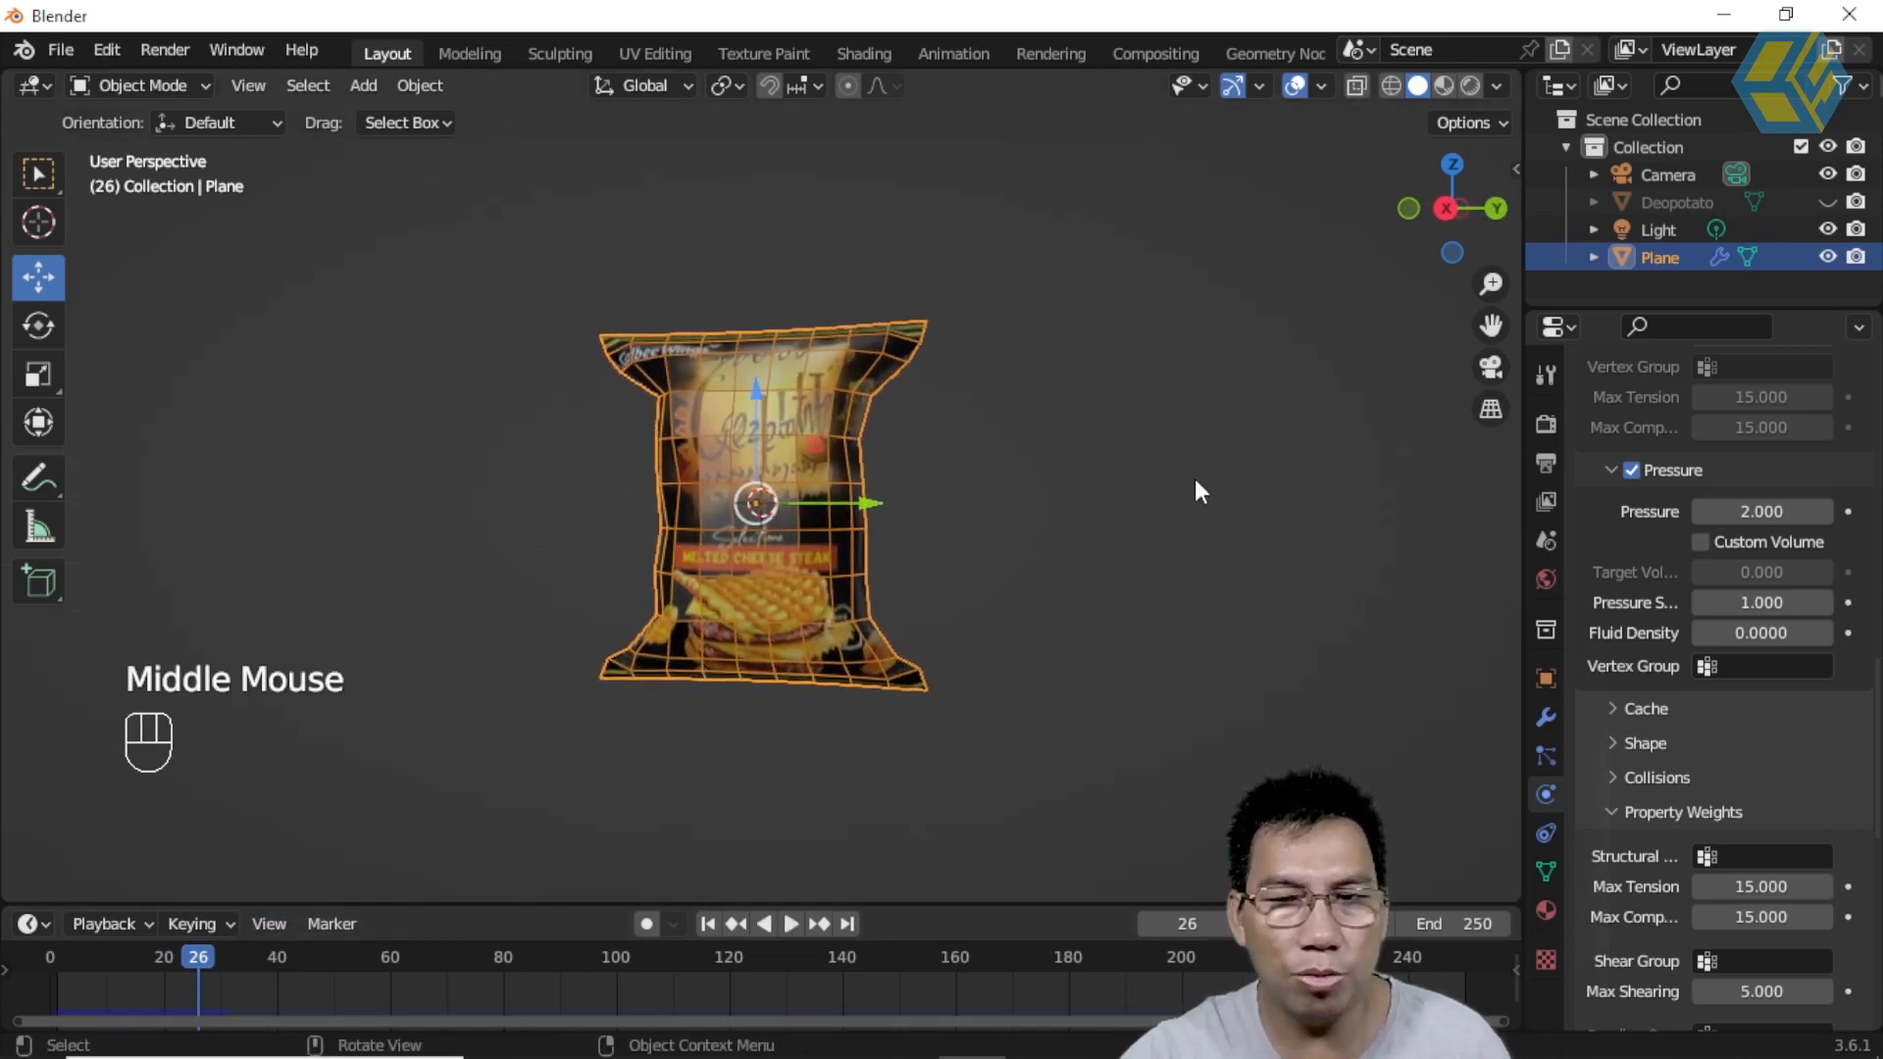
Step: Return to the first frame, set the cloth Pressure back to 1, and play the simulation briefly
left_click(707, 924)
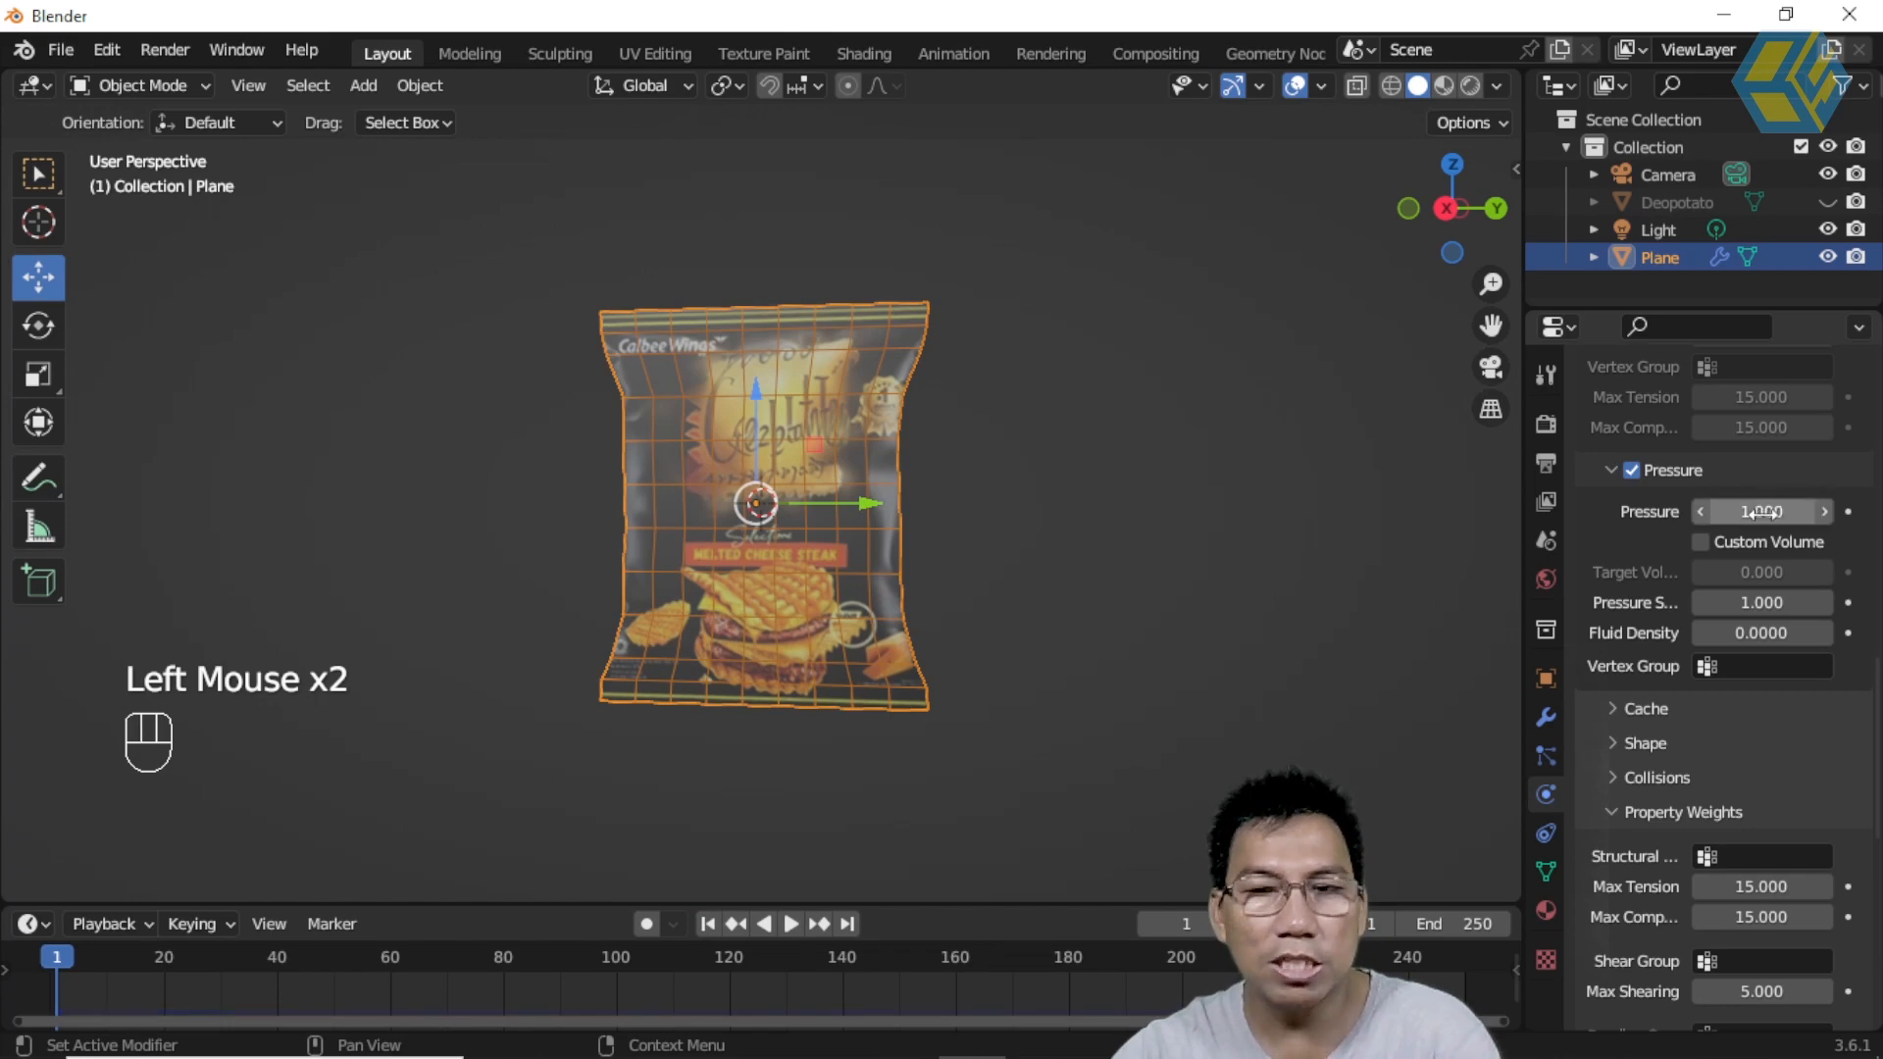
left_click(789, 924)
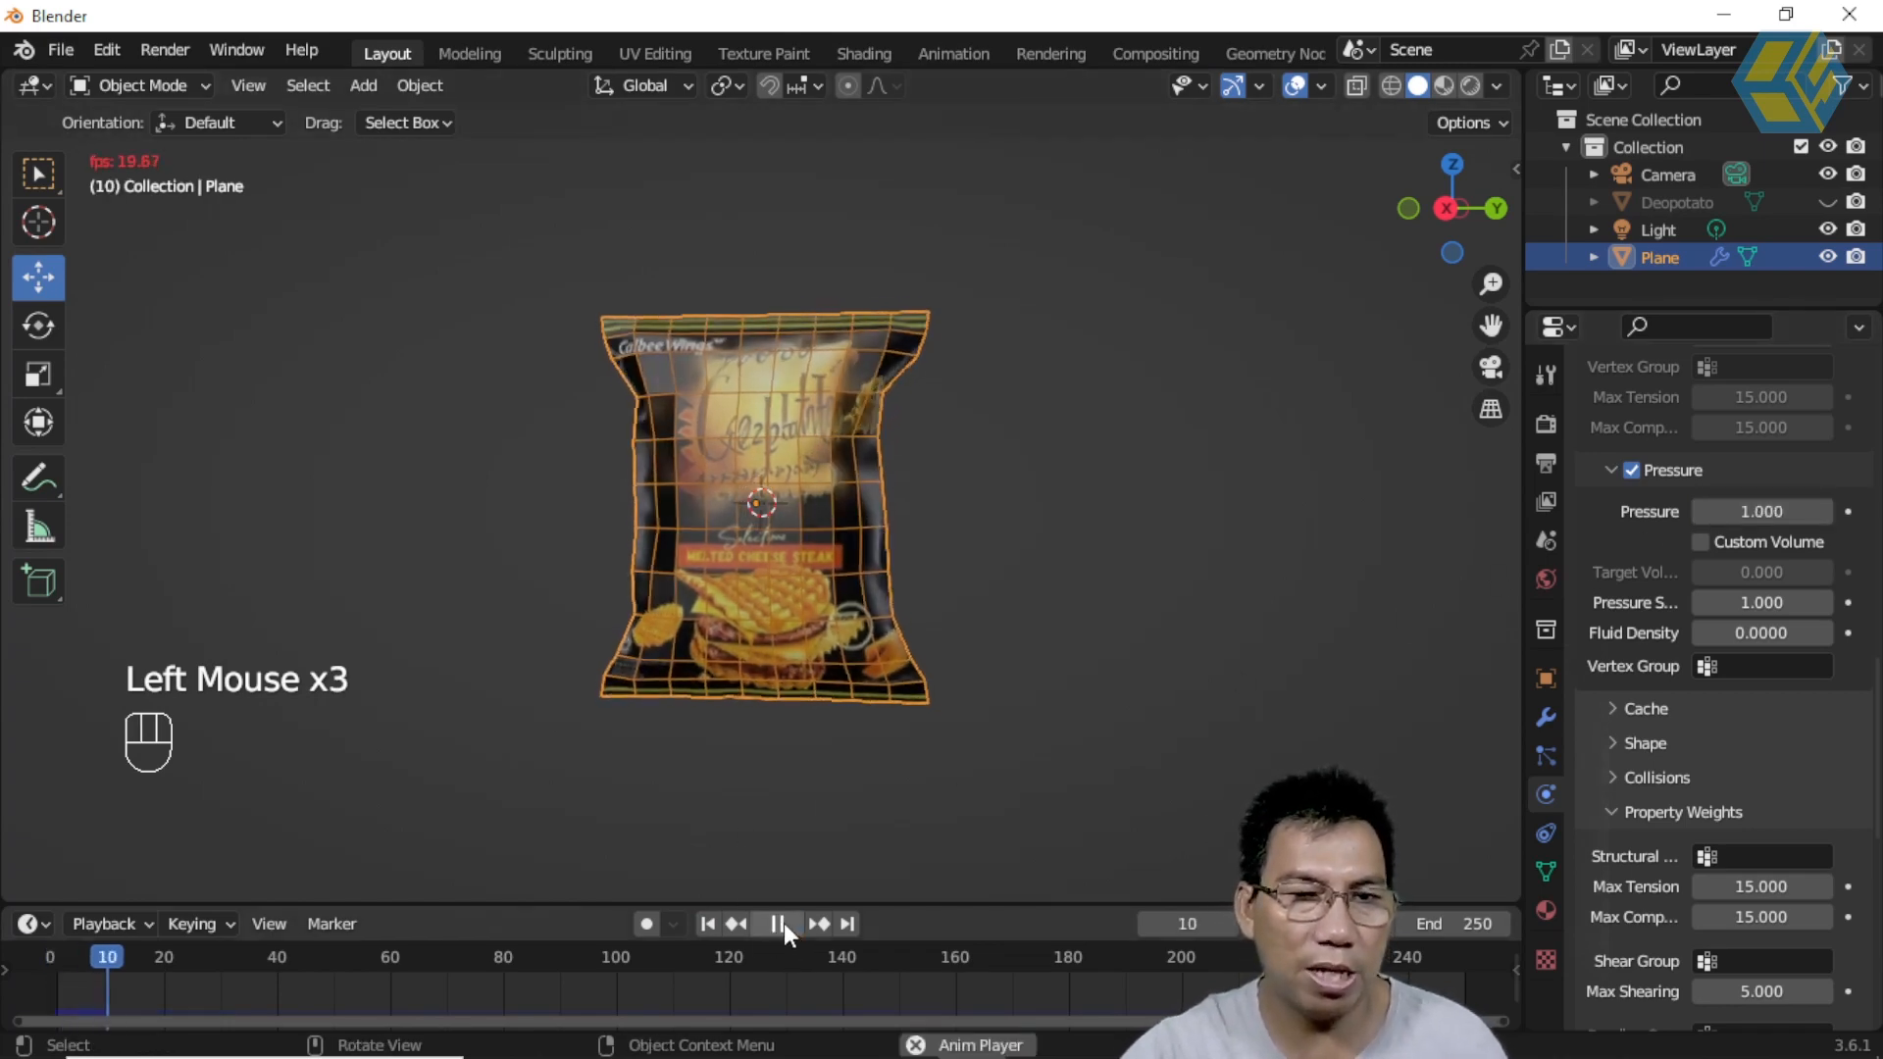
left_click(788, 924)
Step: Stop the simulation on frame 9 and apply the bag's Cloth modifier to keep that inflated shape
middle_click_drag(634, 766, 790, 775)
left_click_drag(170, 958, 101, 985)
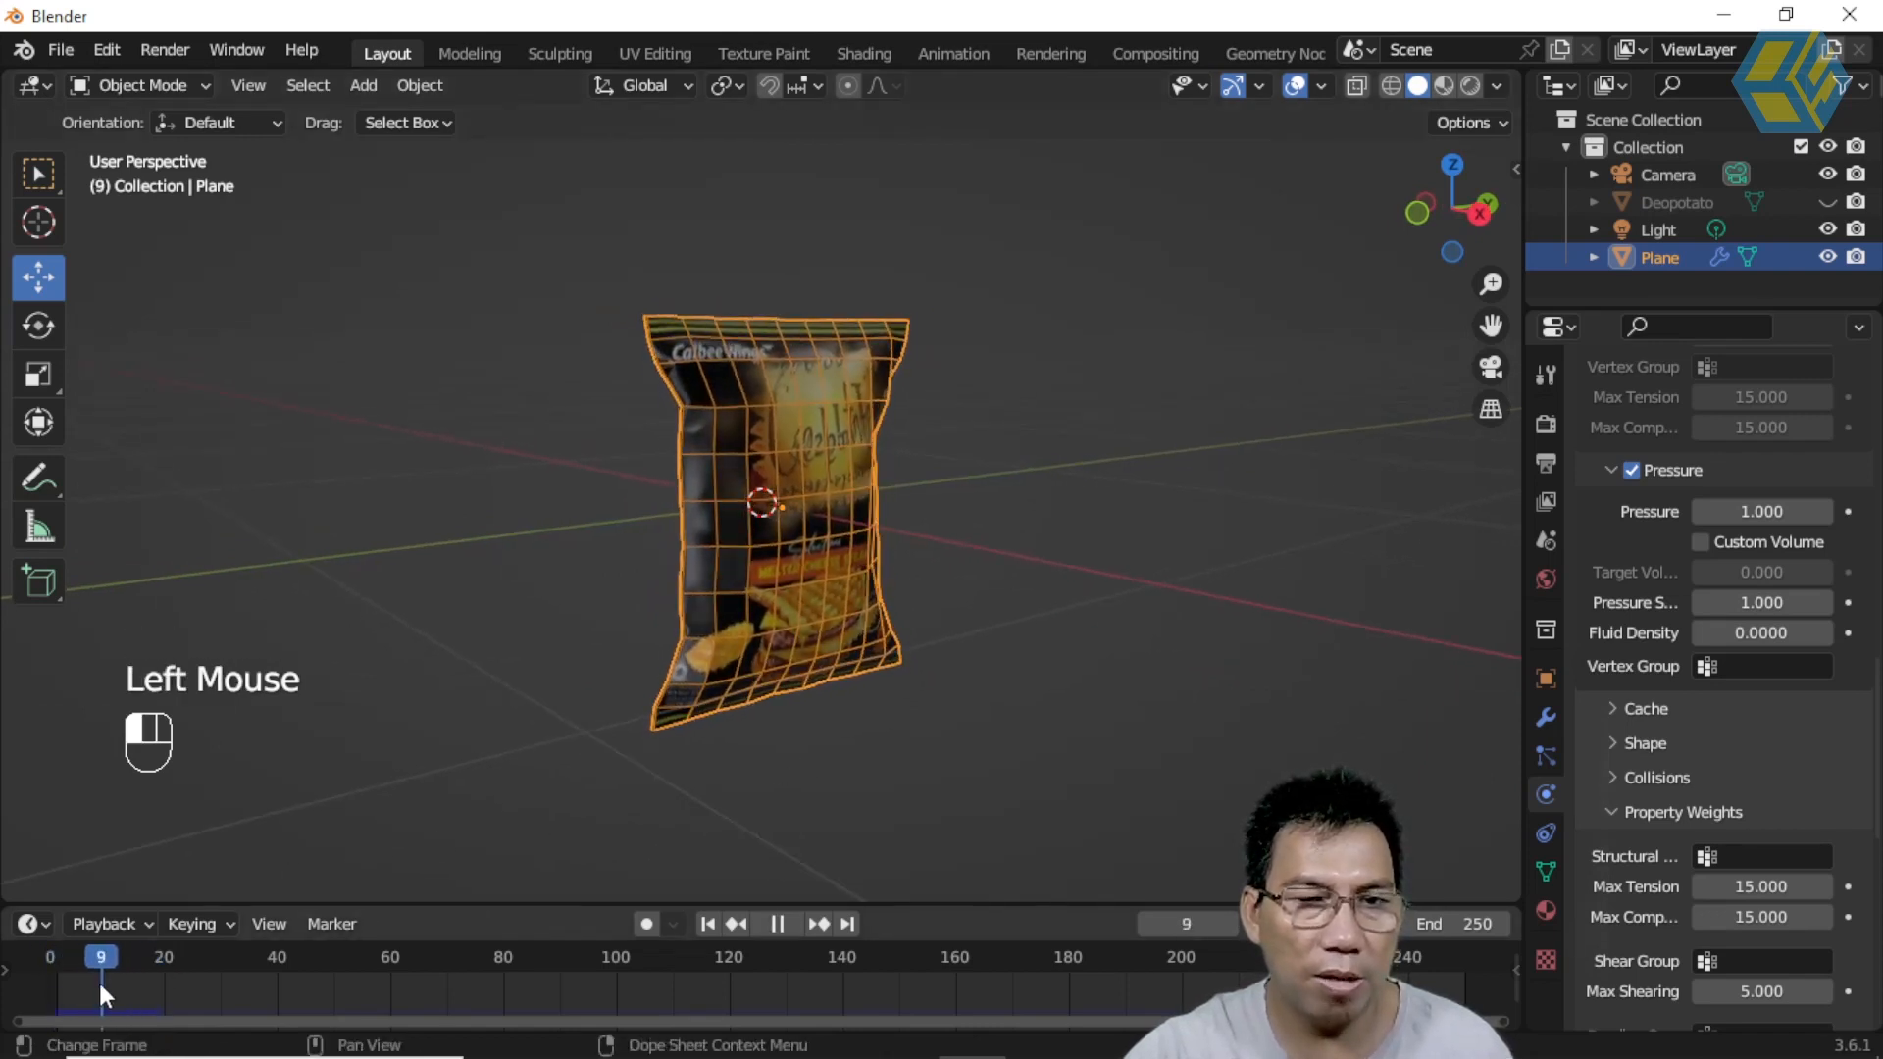
middle_click_drag(1127, 728, 927, 702)
scroll(826, 708, "up", 2)
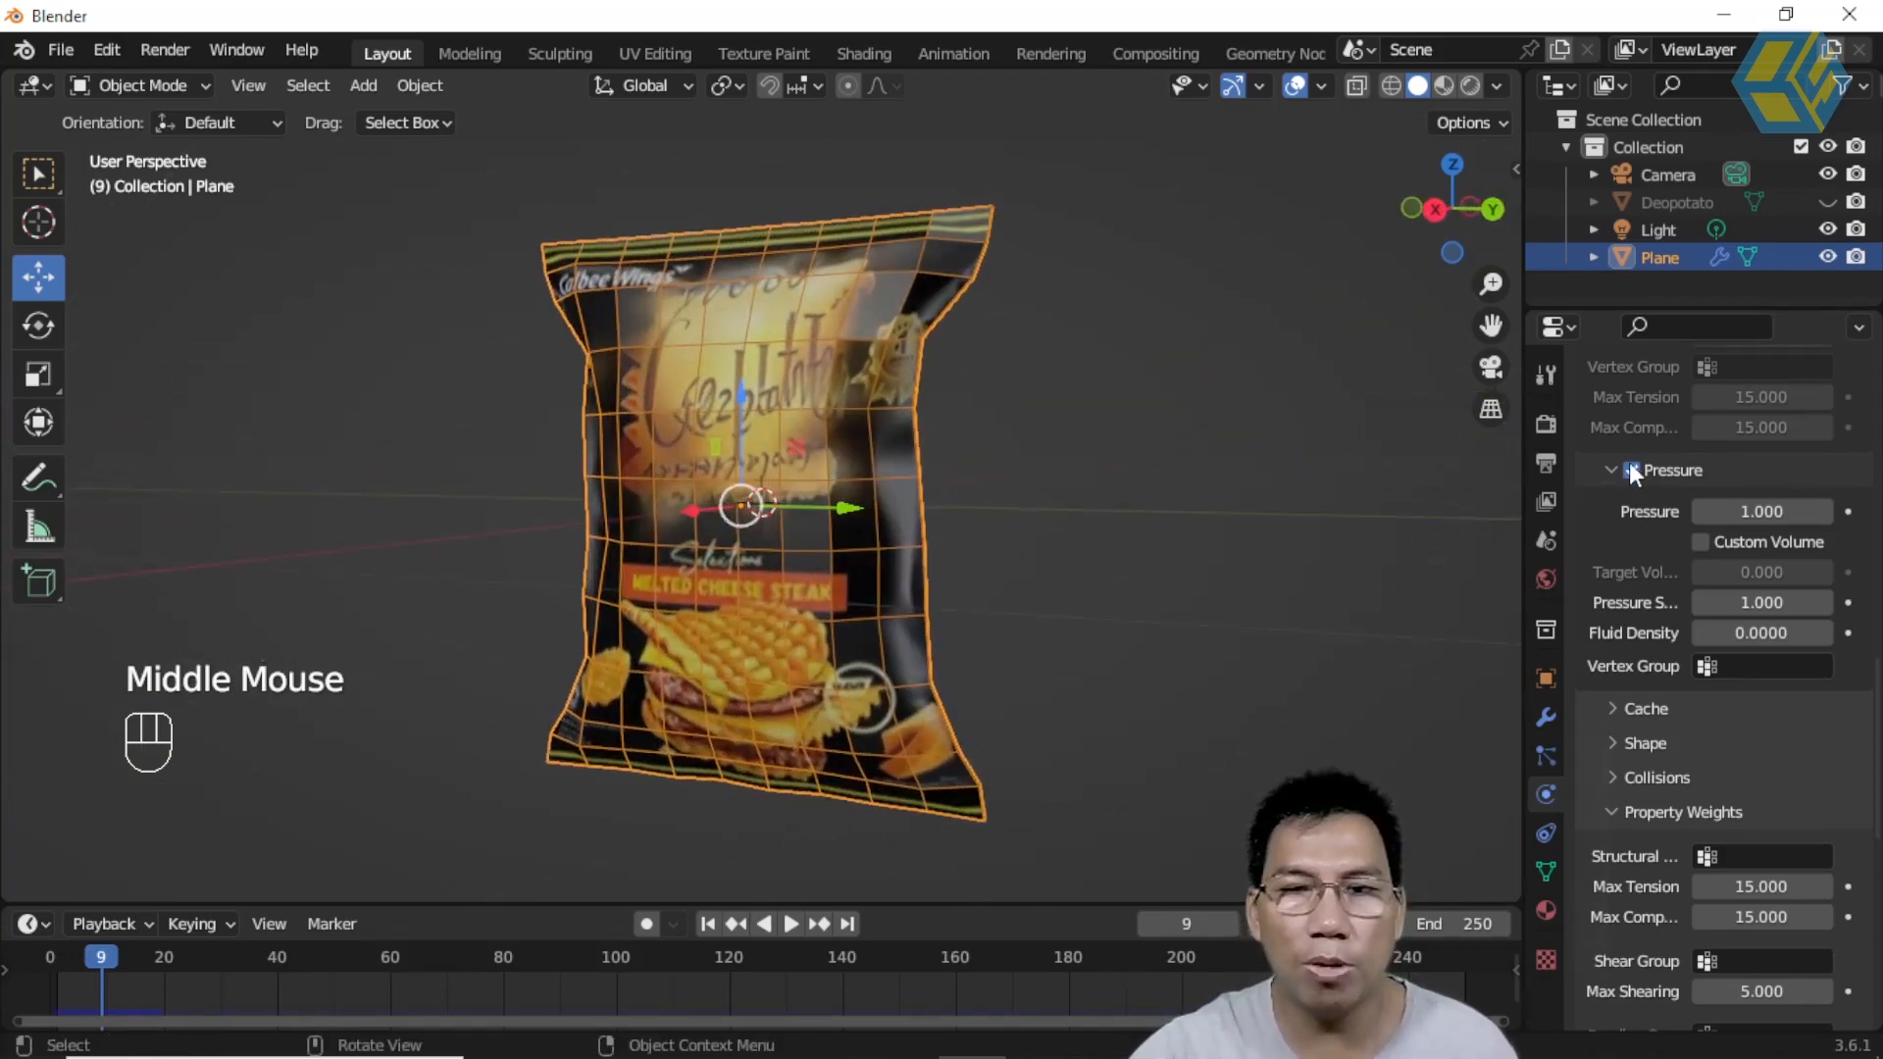
left_click(1545, 717)
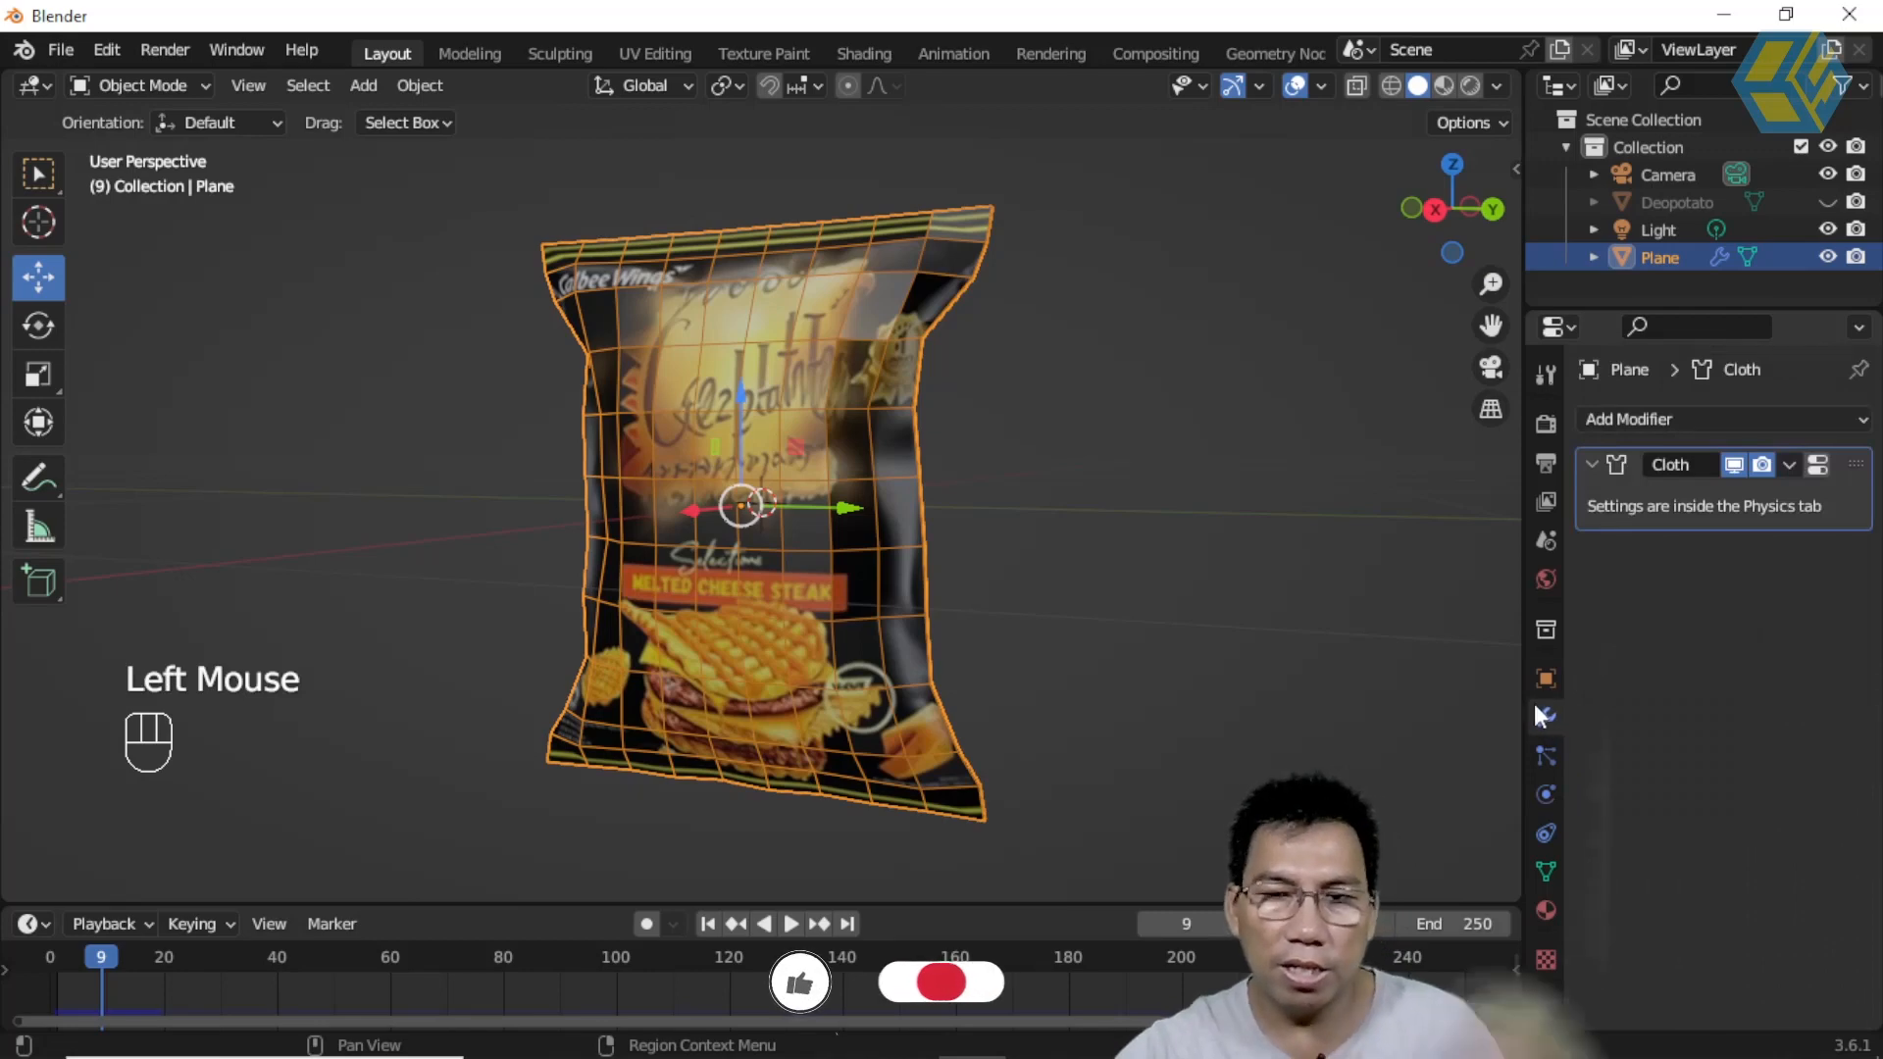
left_click(1787, 467)
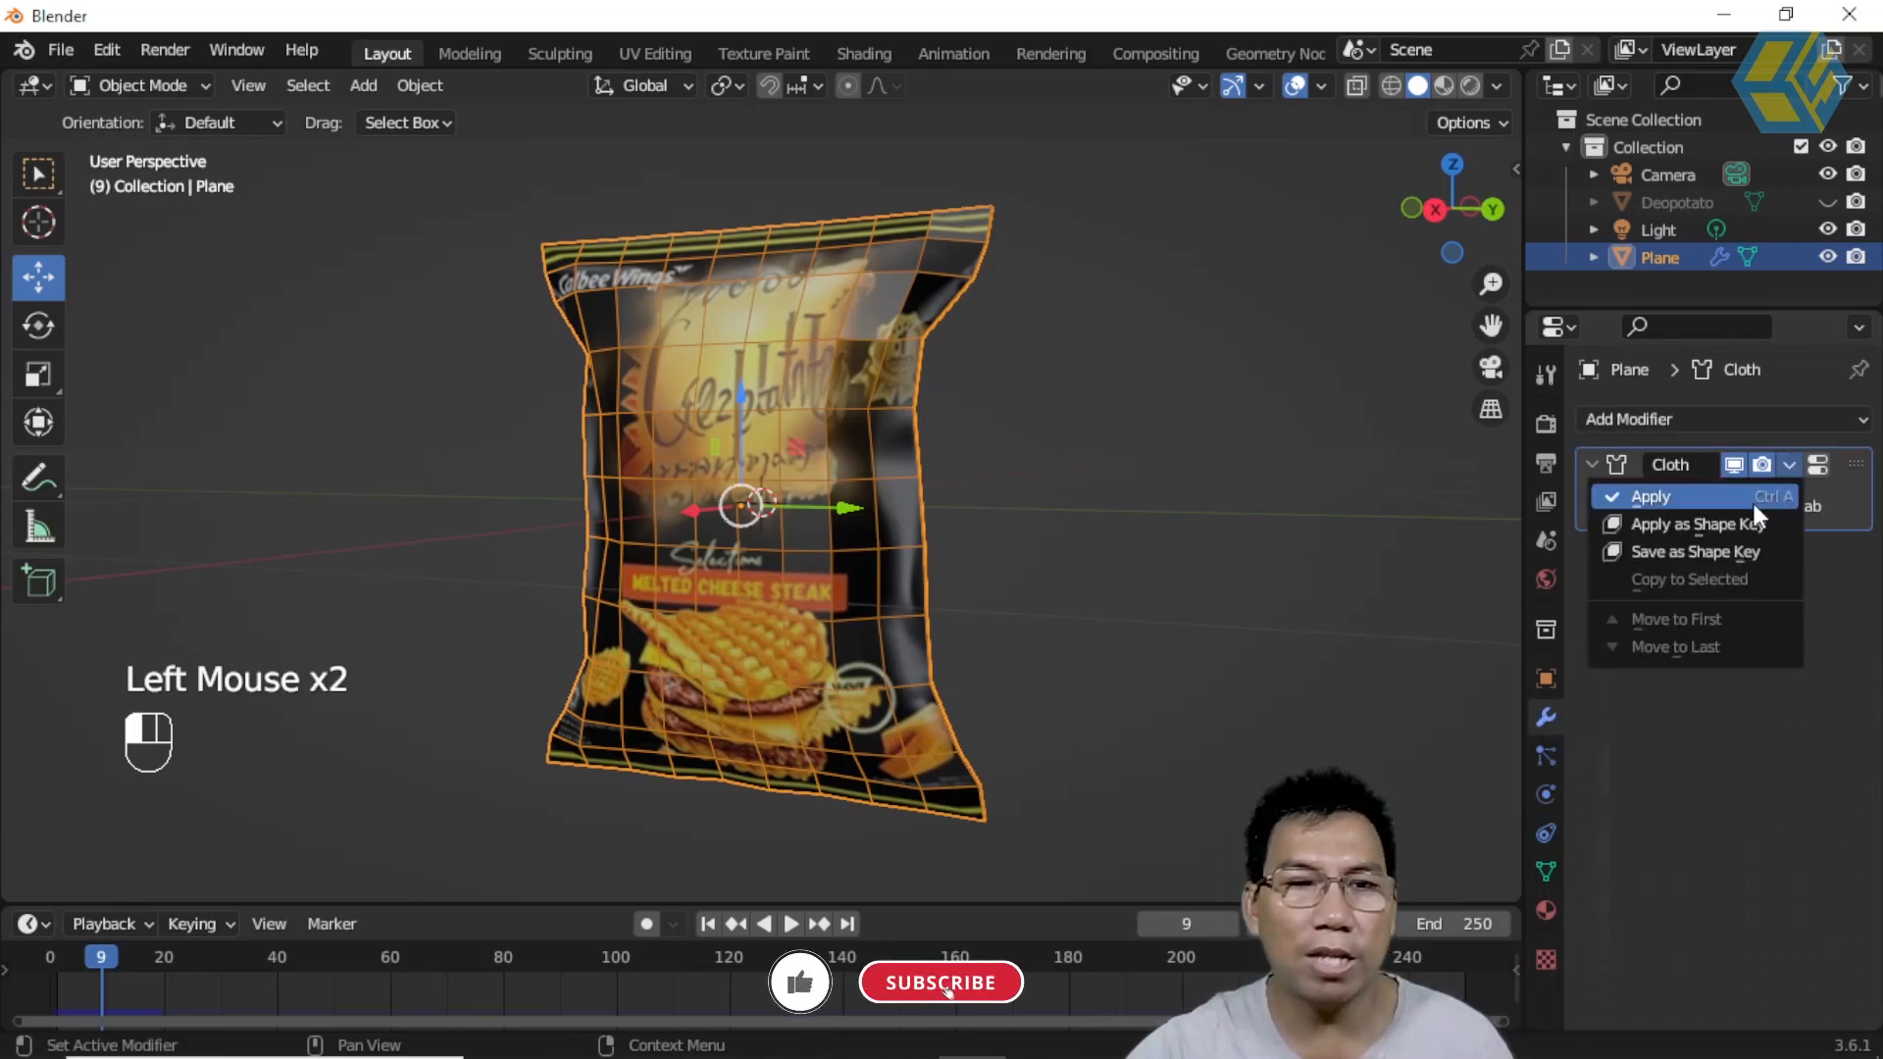
left_click(1754, 501)
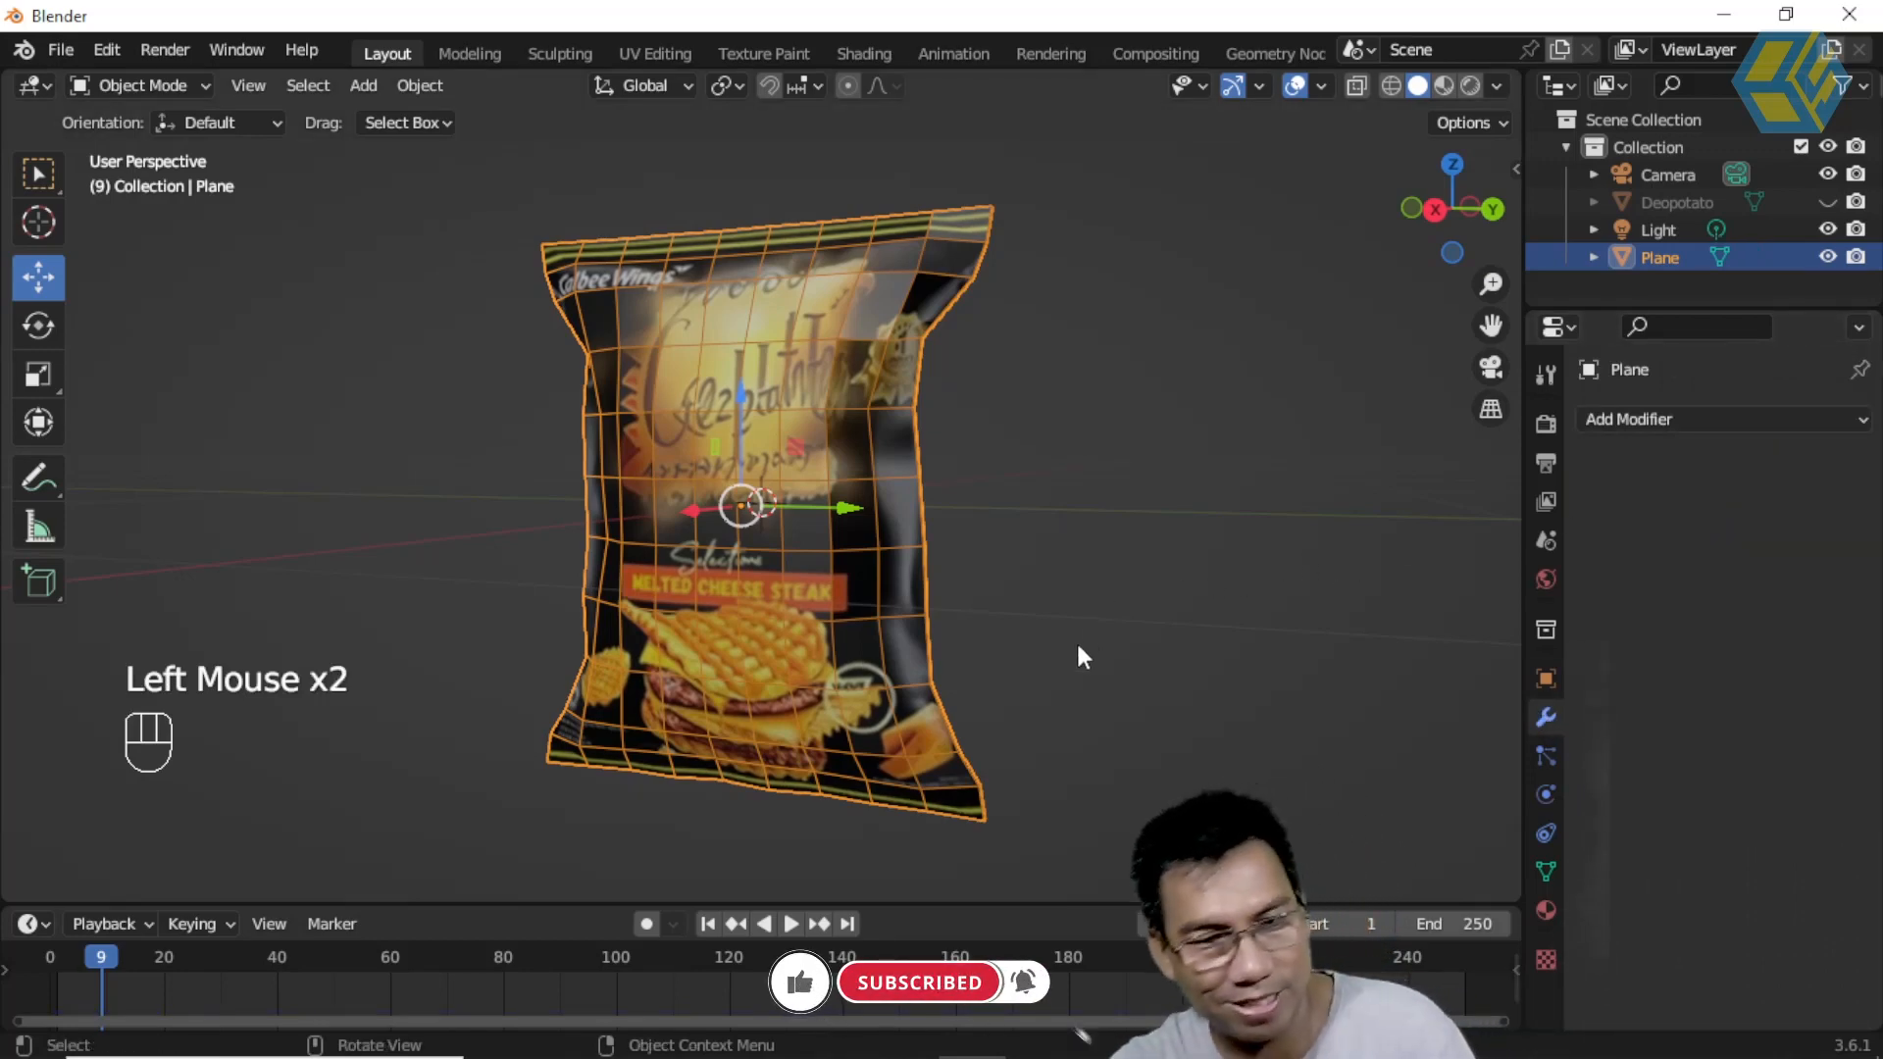
Step: Turn off the Wireframe overlay so the bag shows without mesh lines
middle_click_drag(1051, 644, 1135, 509)
left_click(976, 579)
left_click(876, 383)
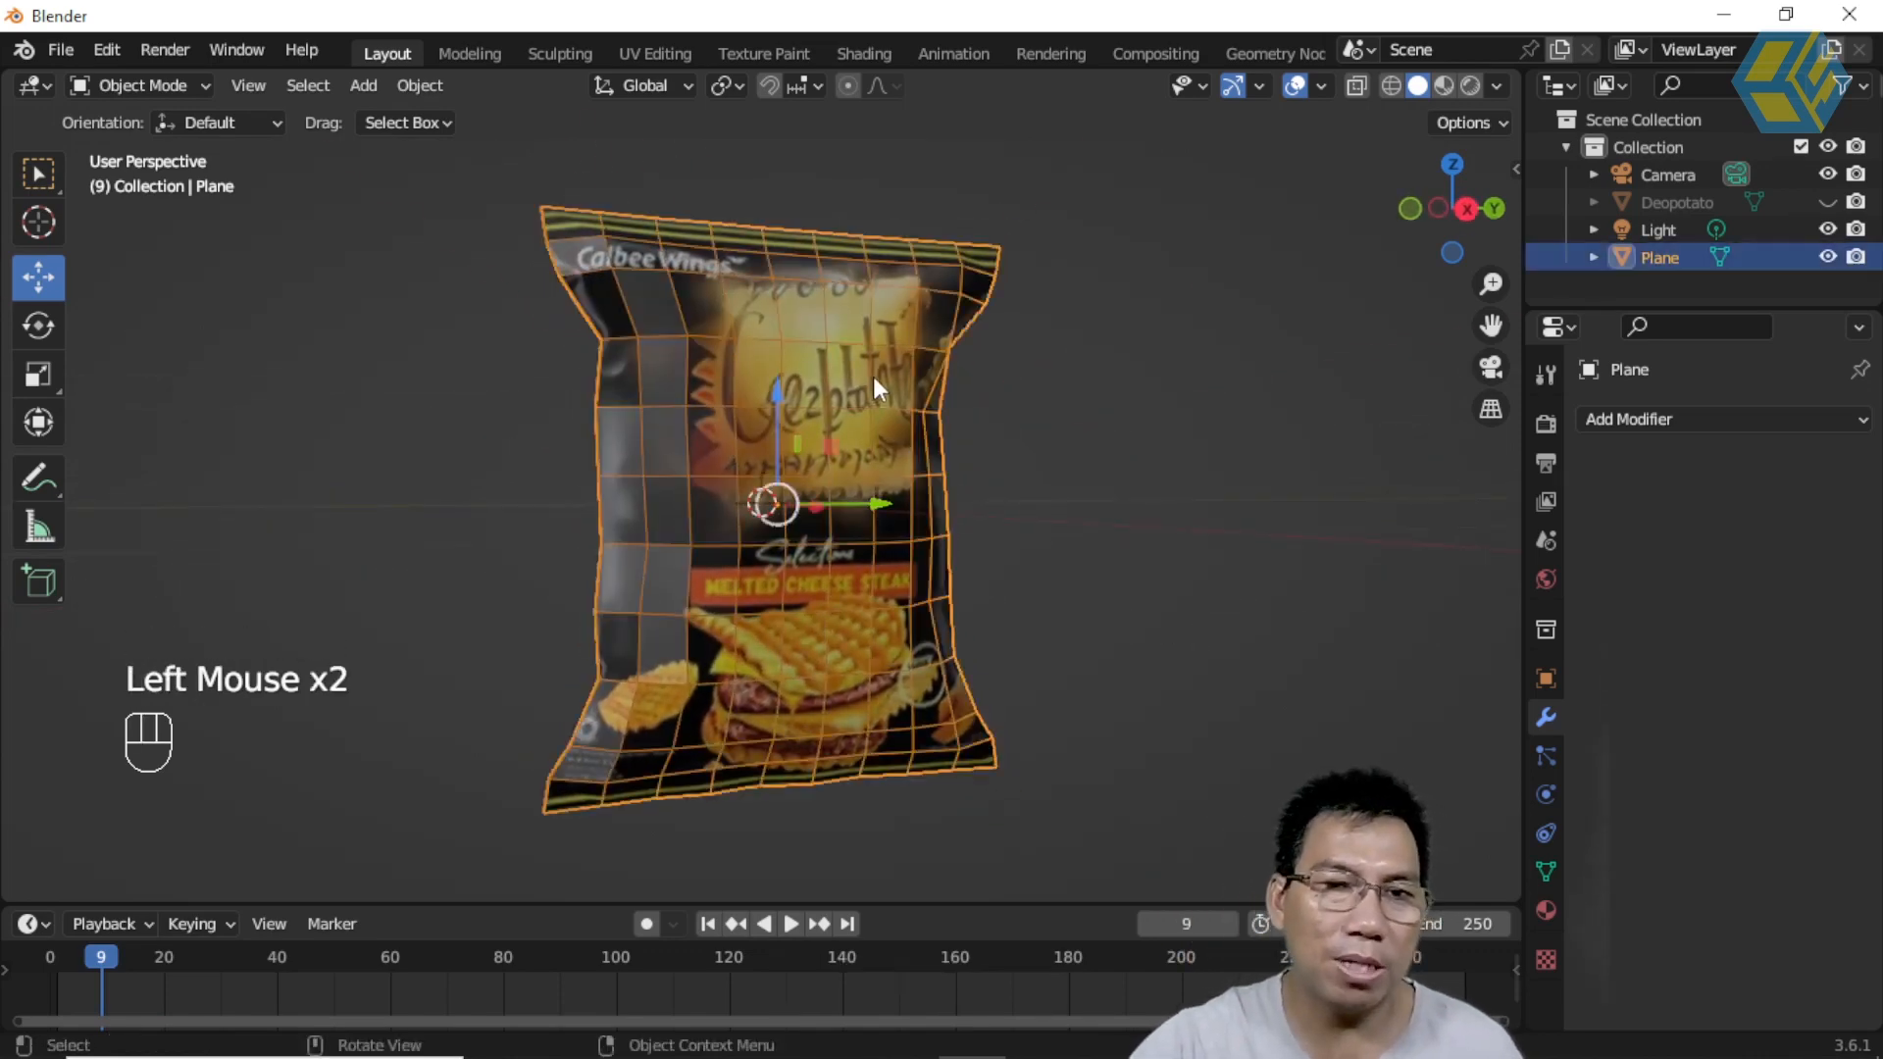
left_click(1321, 86)
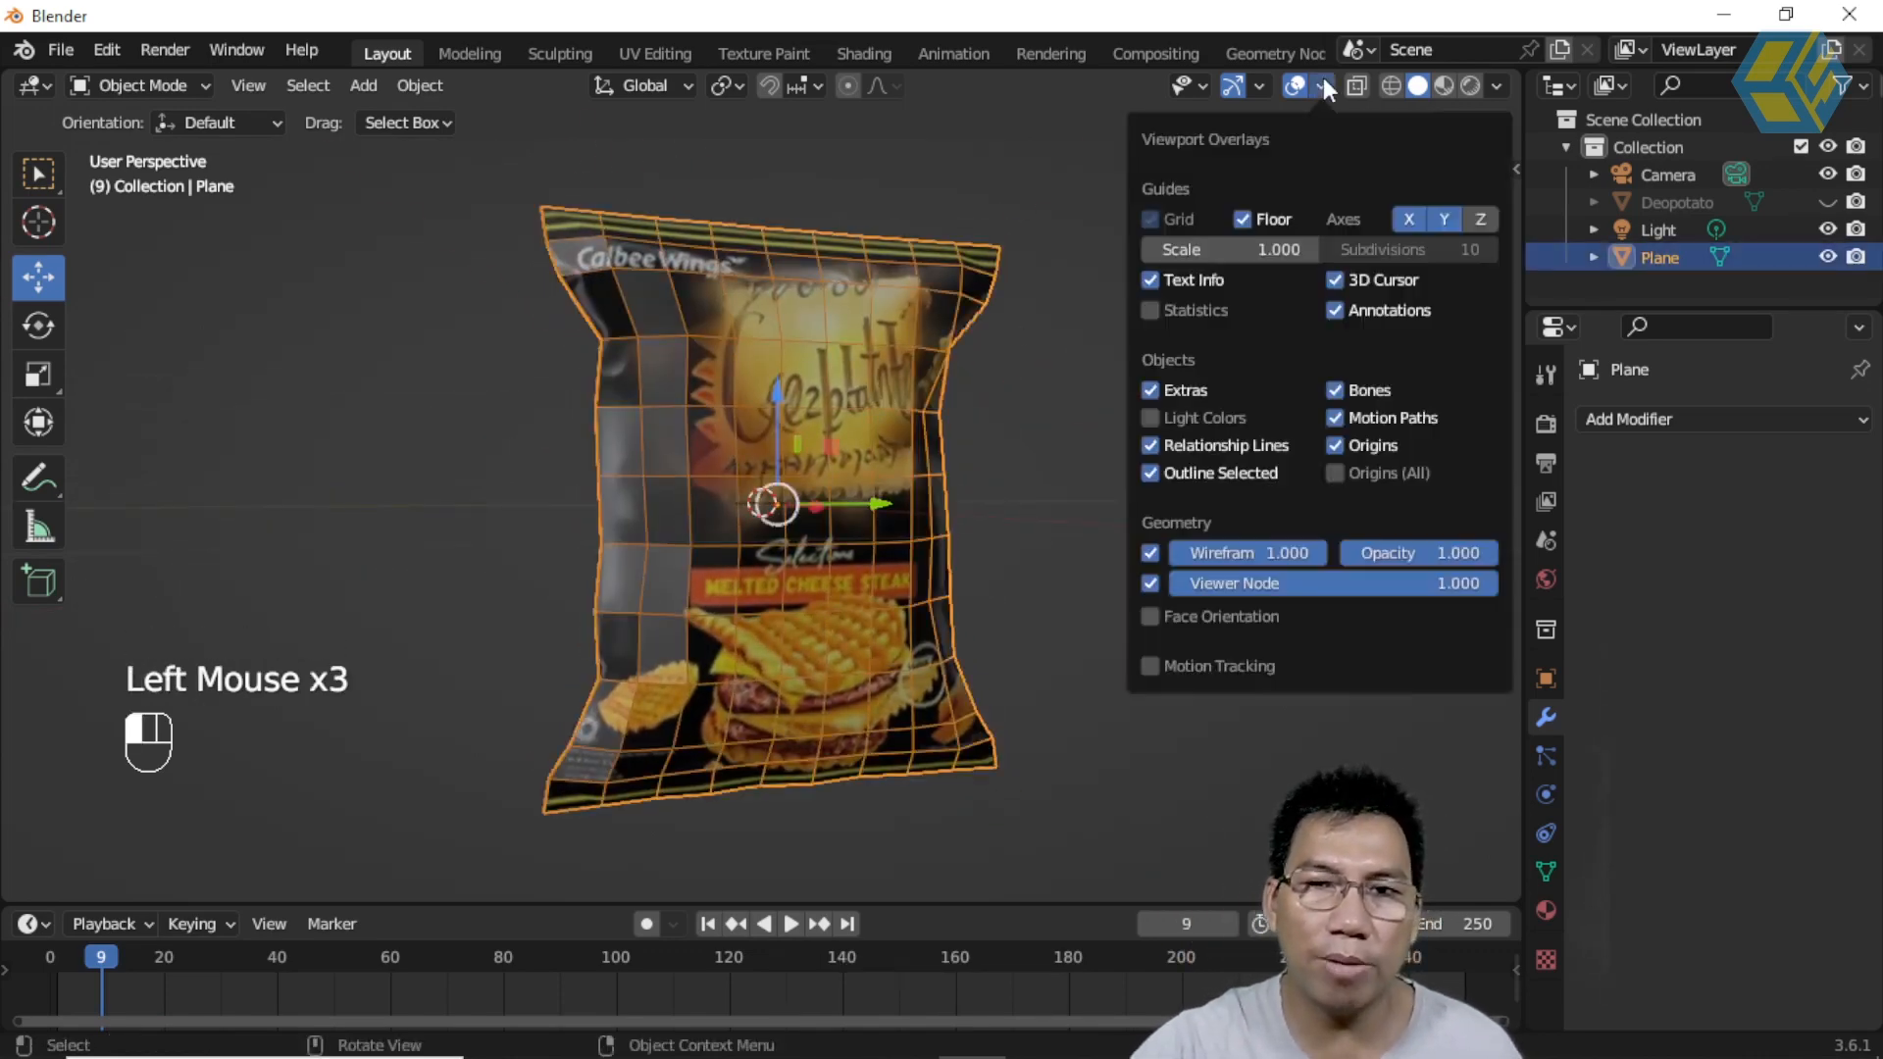
left_click(1152, 552)
middle_click_drag(1009, 469, 779, 408)
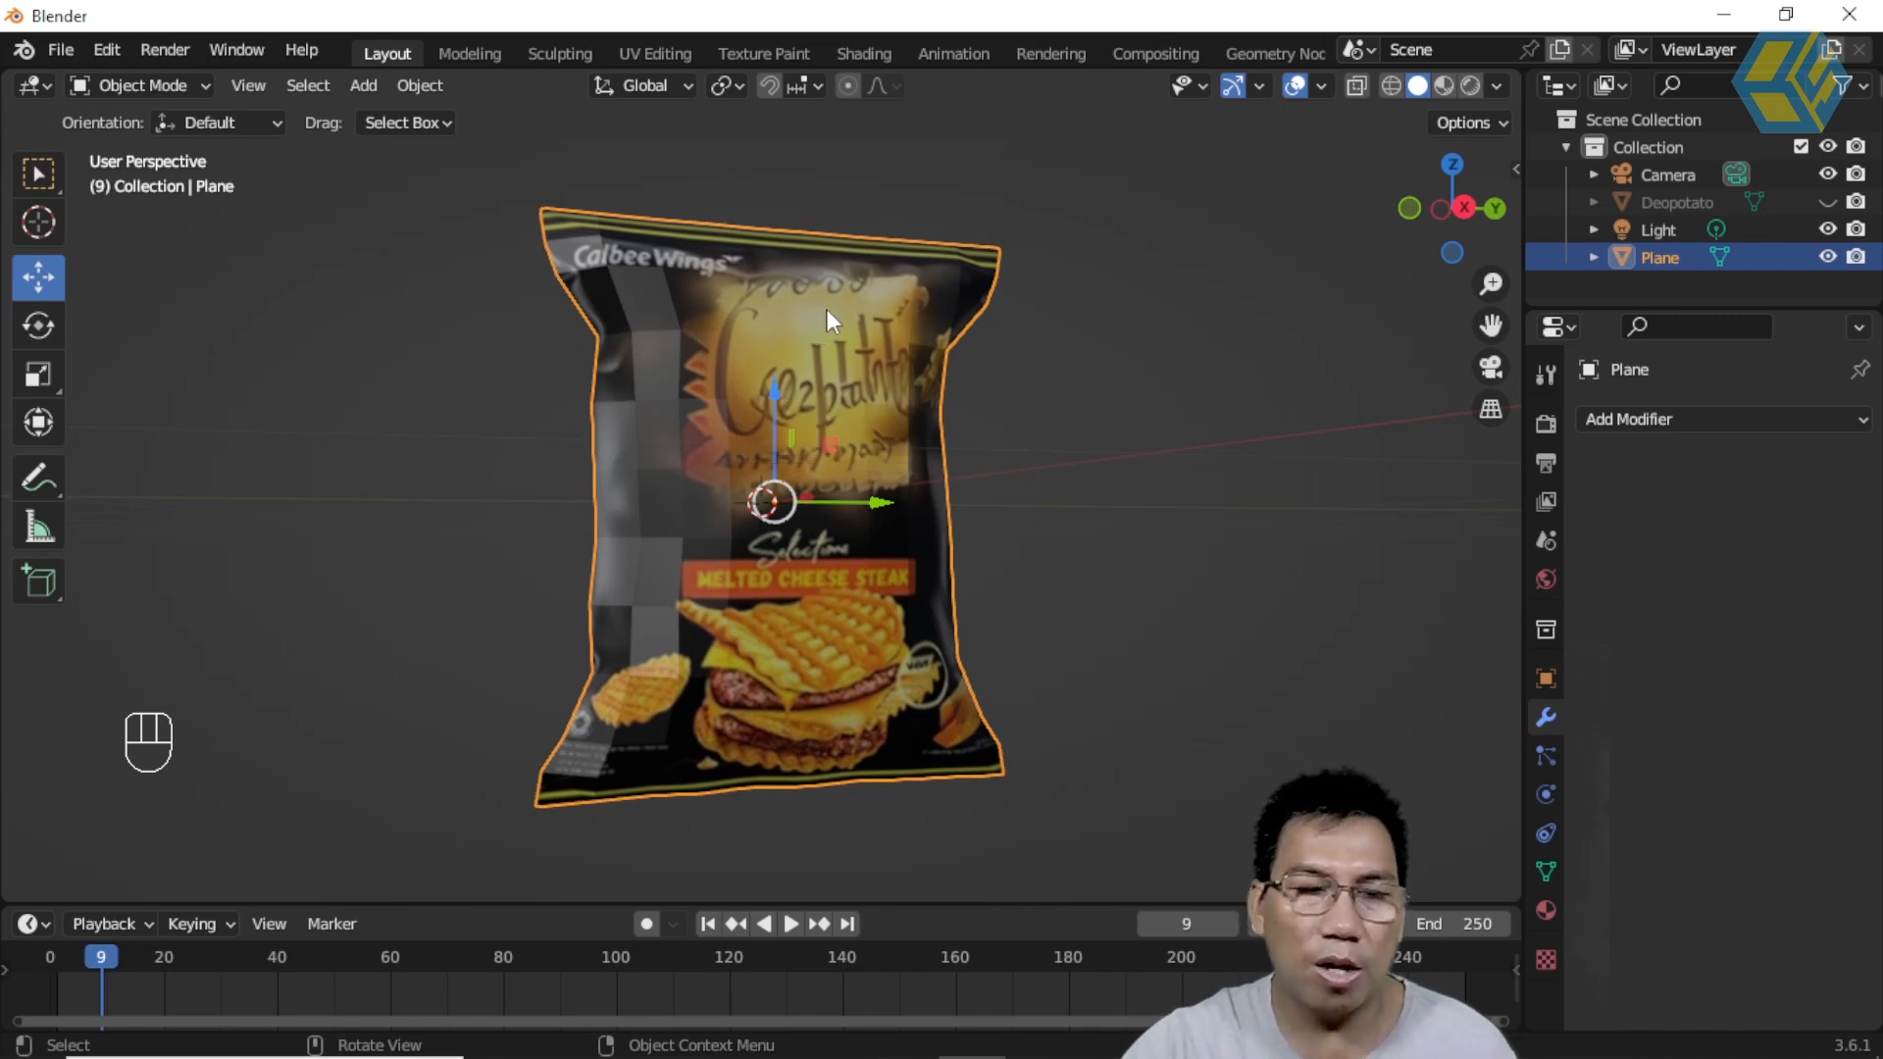
Step: Apply Shade Smooth to the bag and examine its surface from the front
right_click(794, 304)
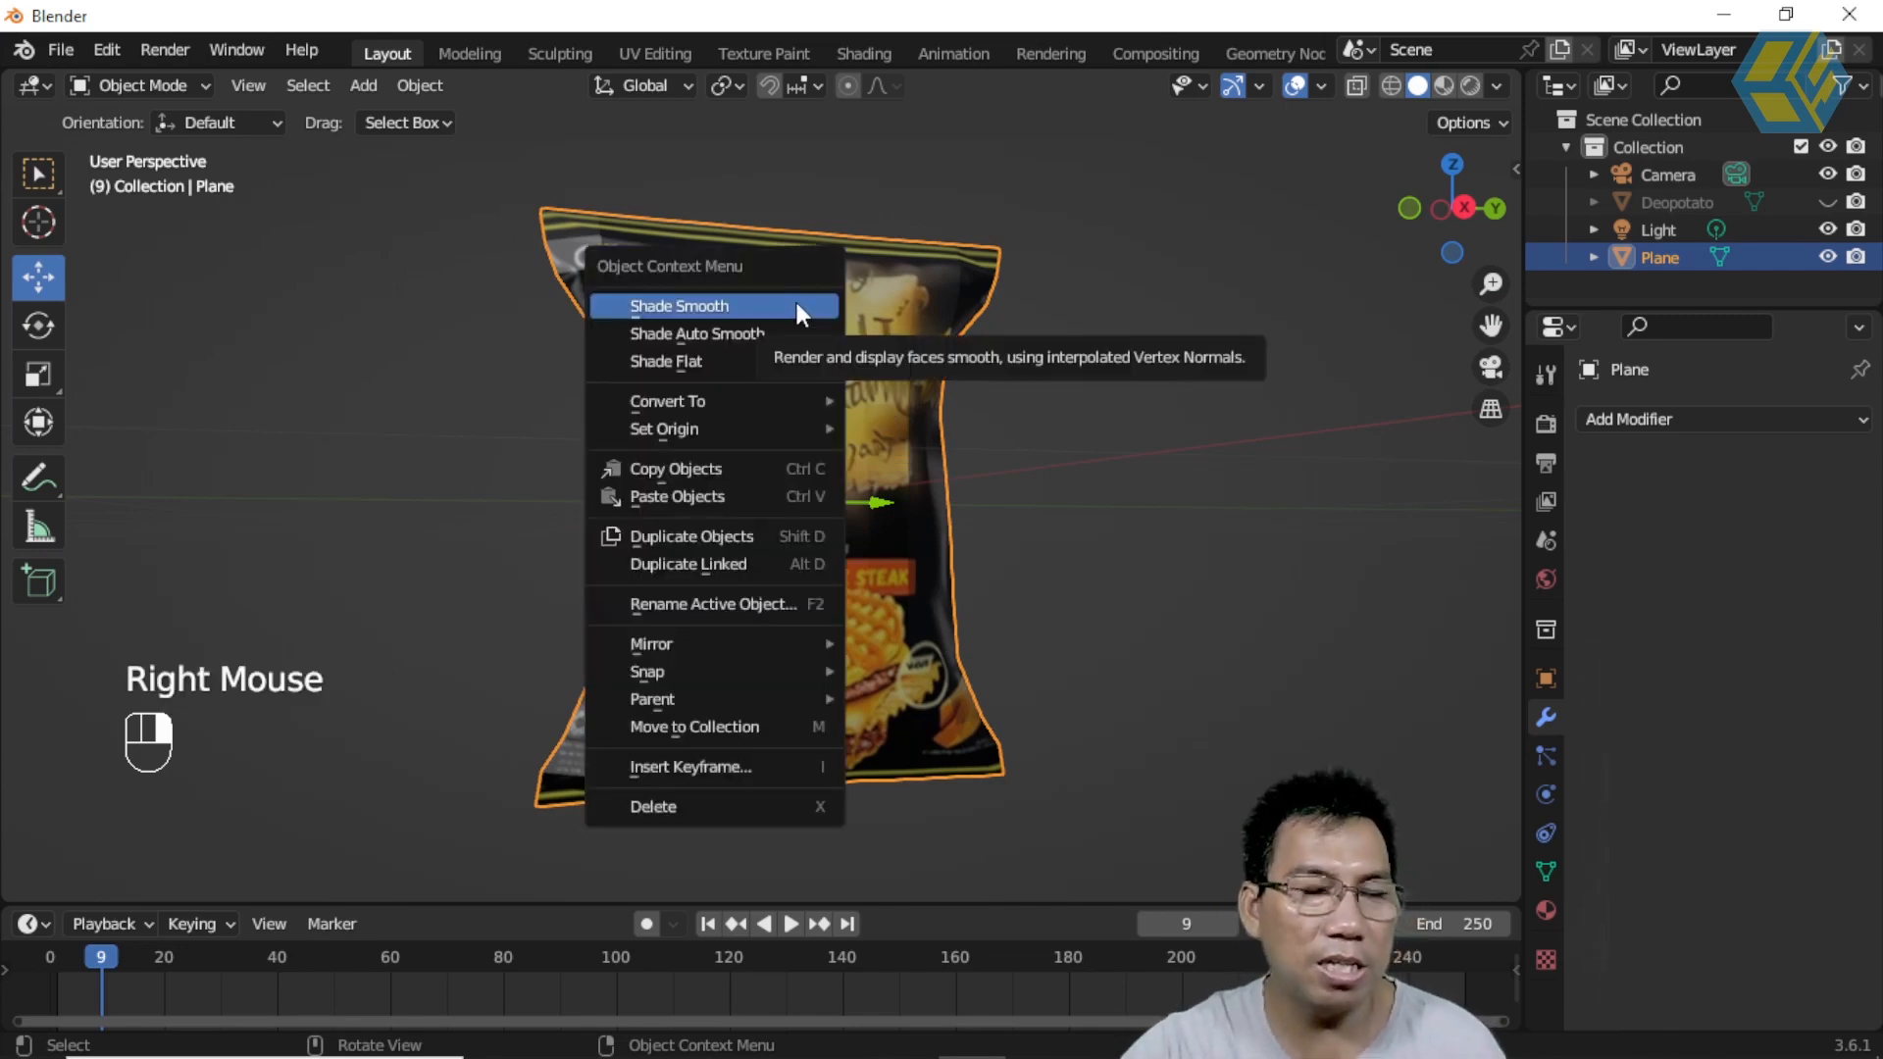
left_click(795, 305)
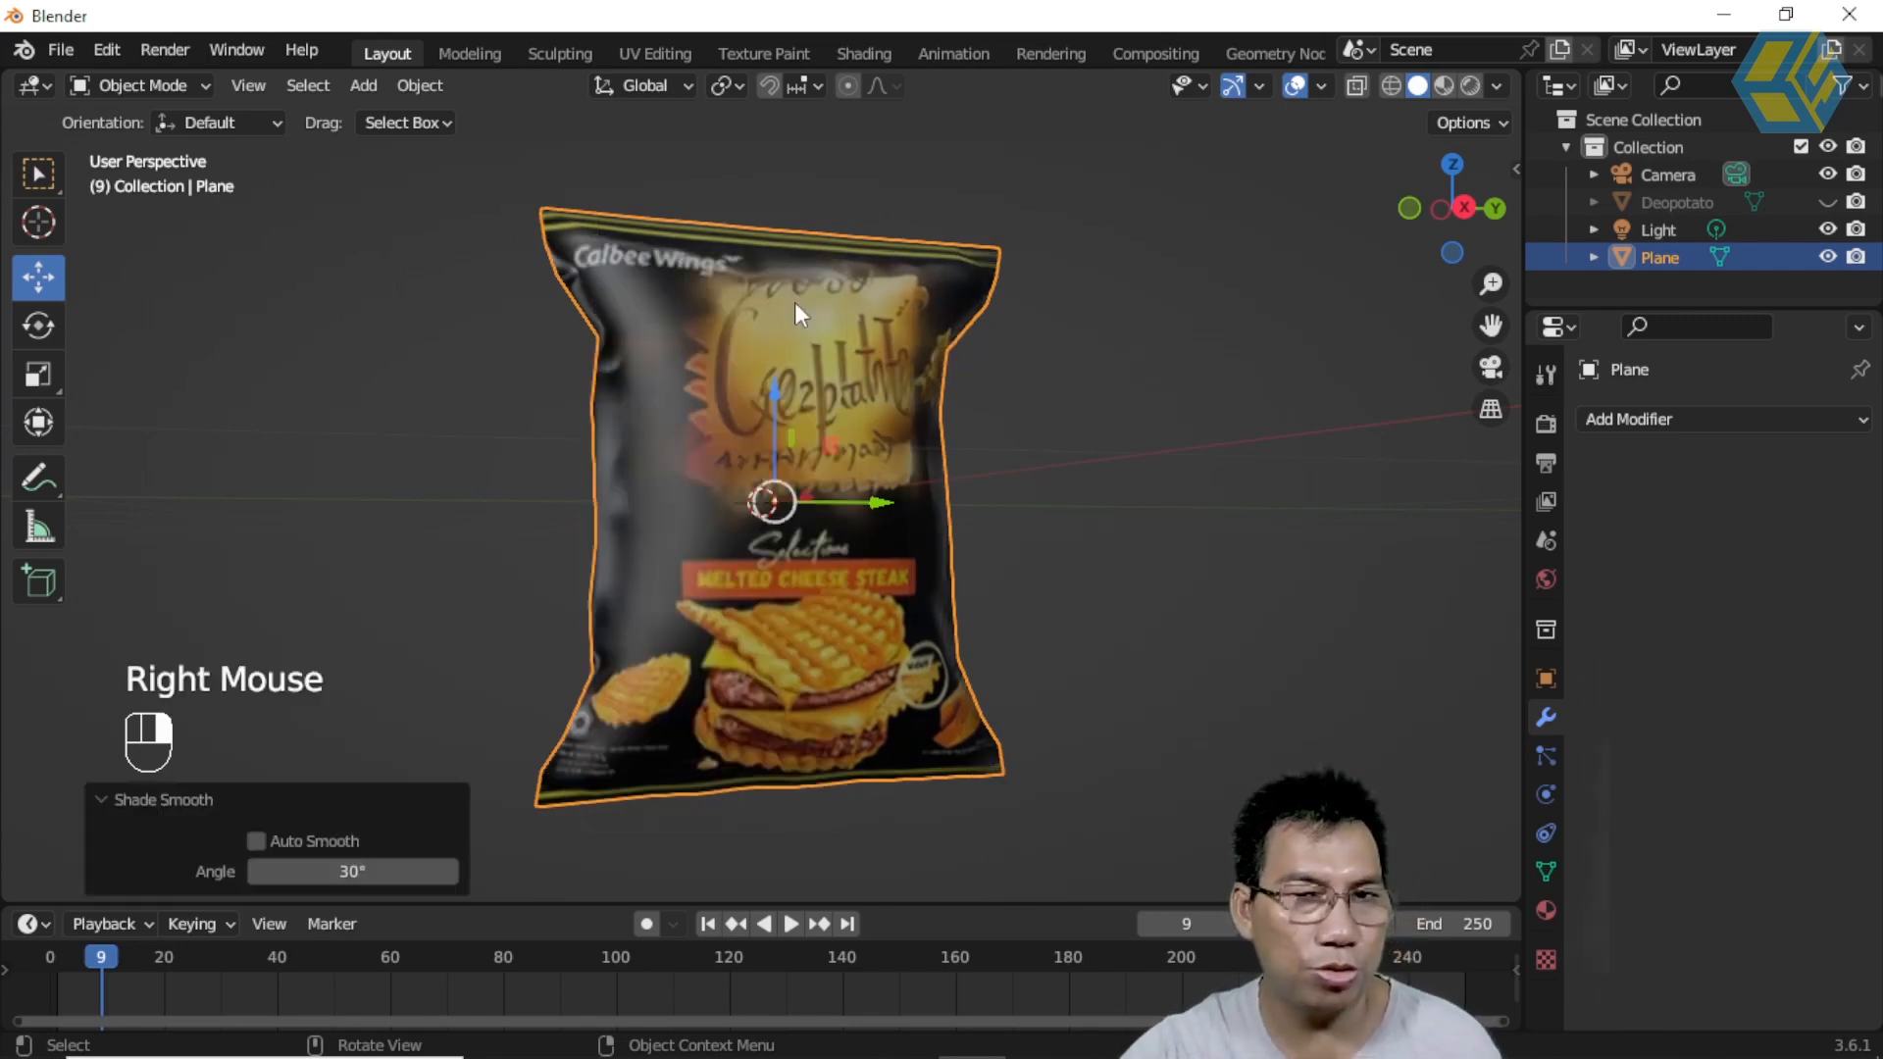
left_click(1156, 438)
middle_click_drag(1067, 487, 1194, 546)
left_click(842, 535)
scroll(850, 555, "down", 1)
scroll(845, 546, "down", 1)
middle_click_drag(845, 546, 689, 525)
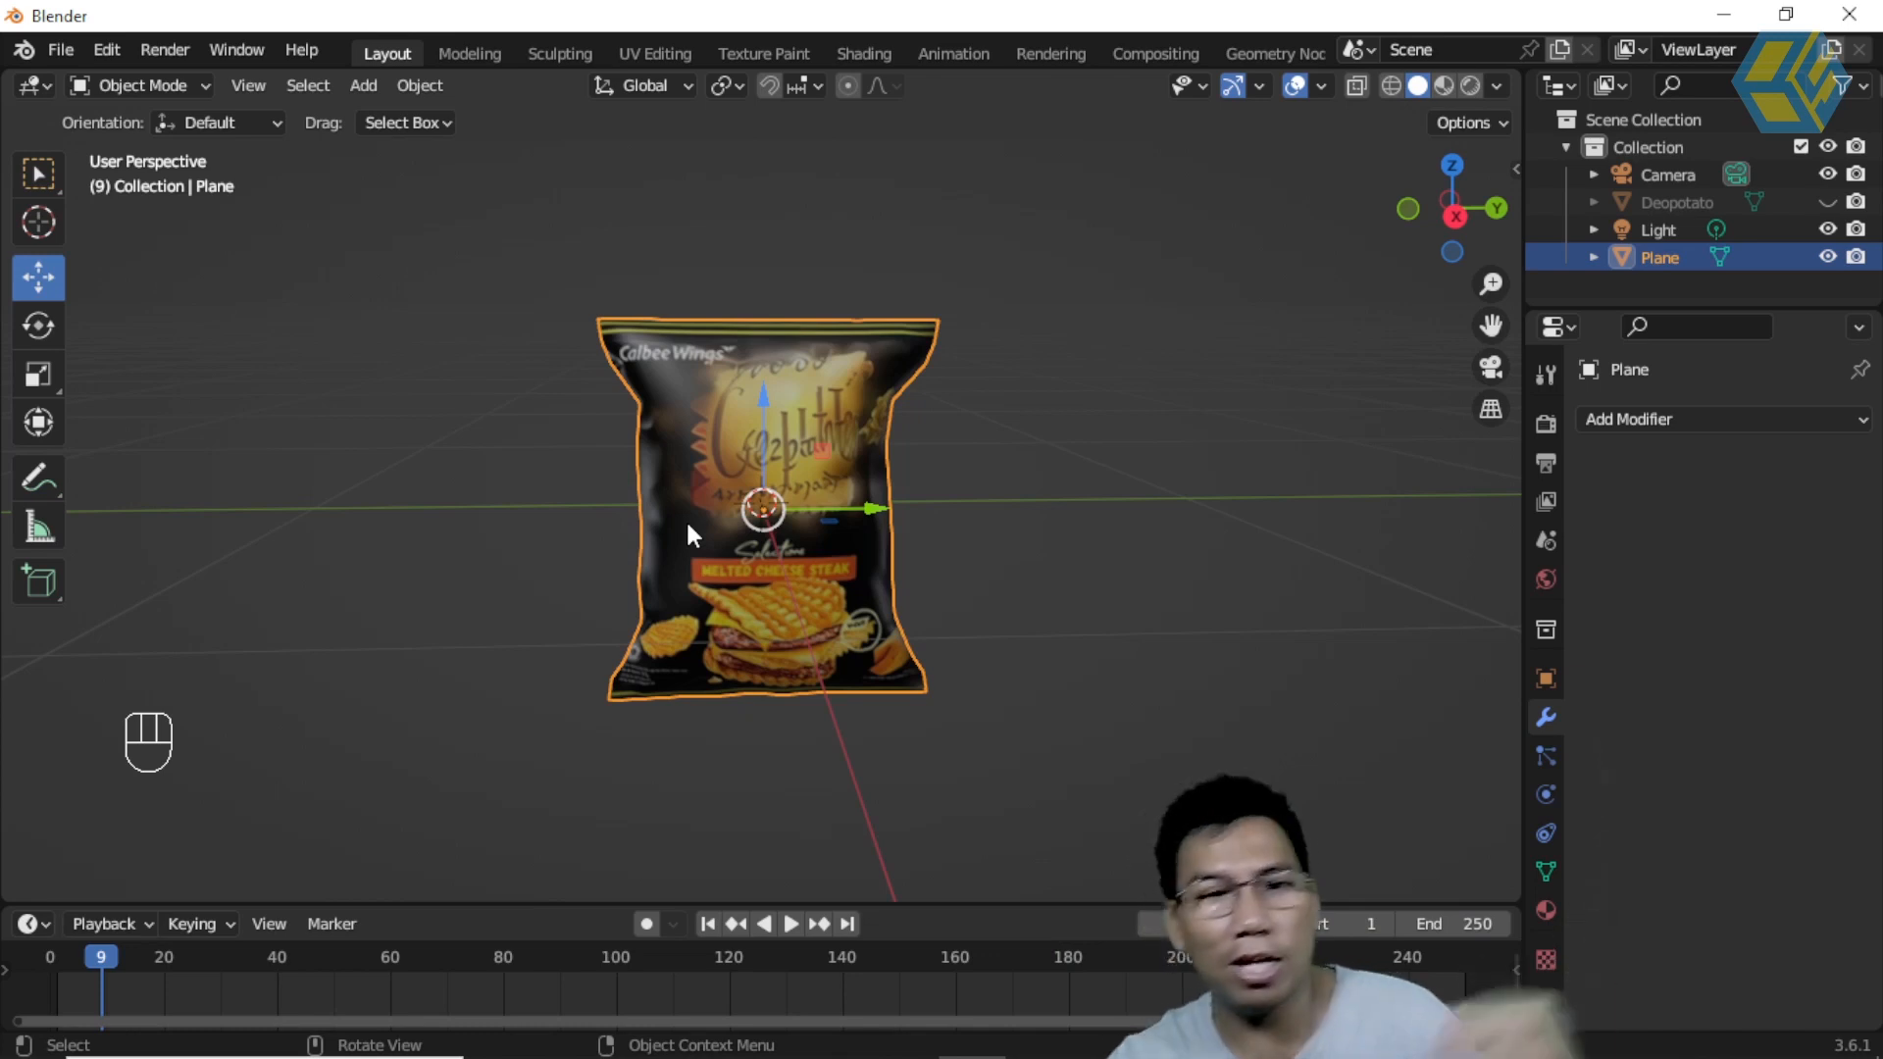
Step: Duplicate the bag, place the copy beside the original in the negative Y direction, and move it -0.12858 m along X
scroll(767, 522, "up", 2)
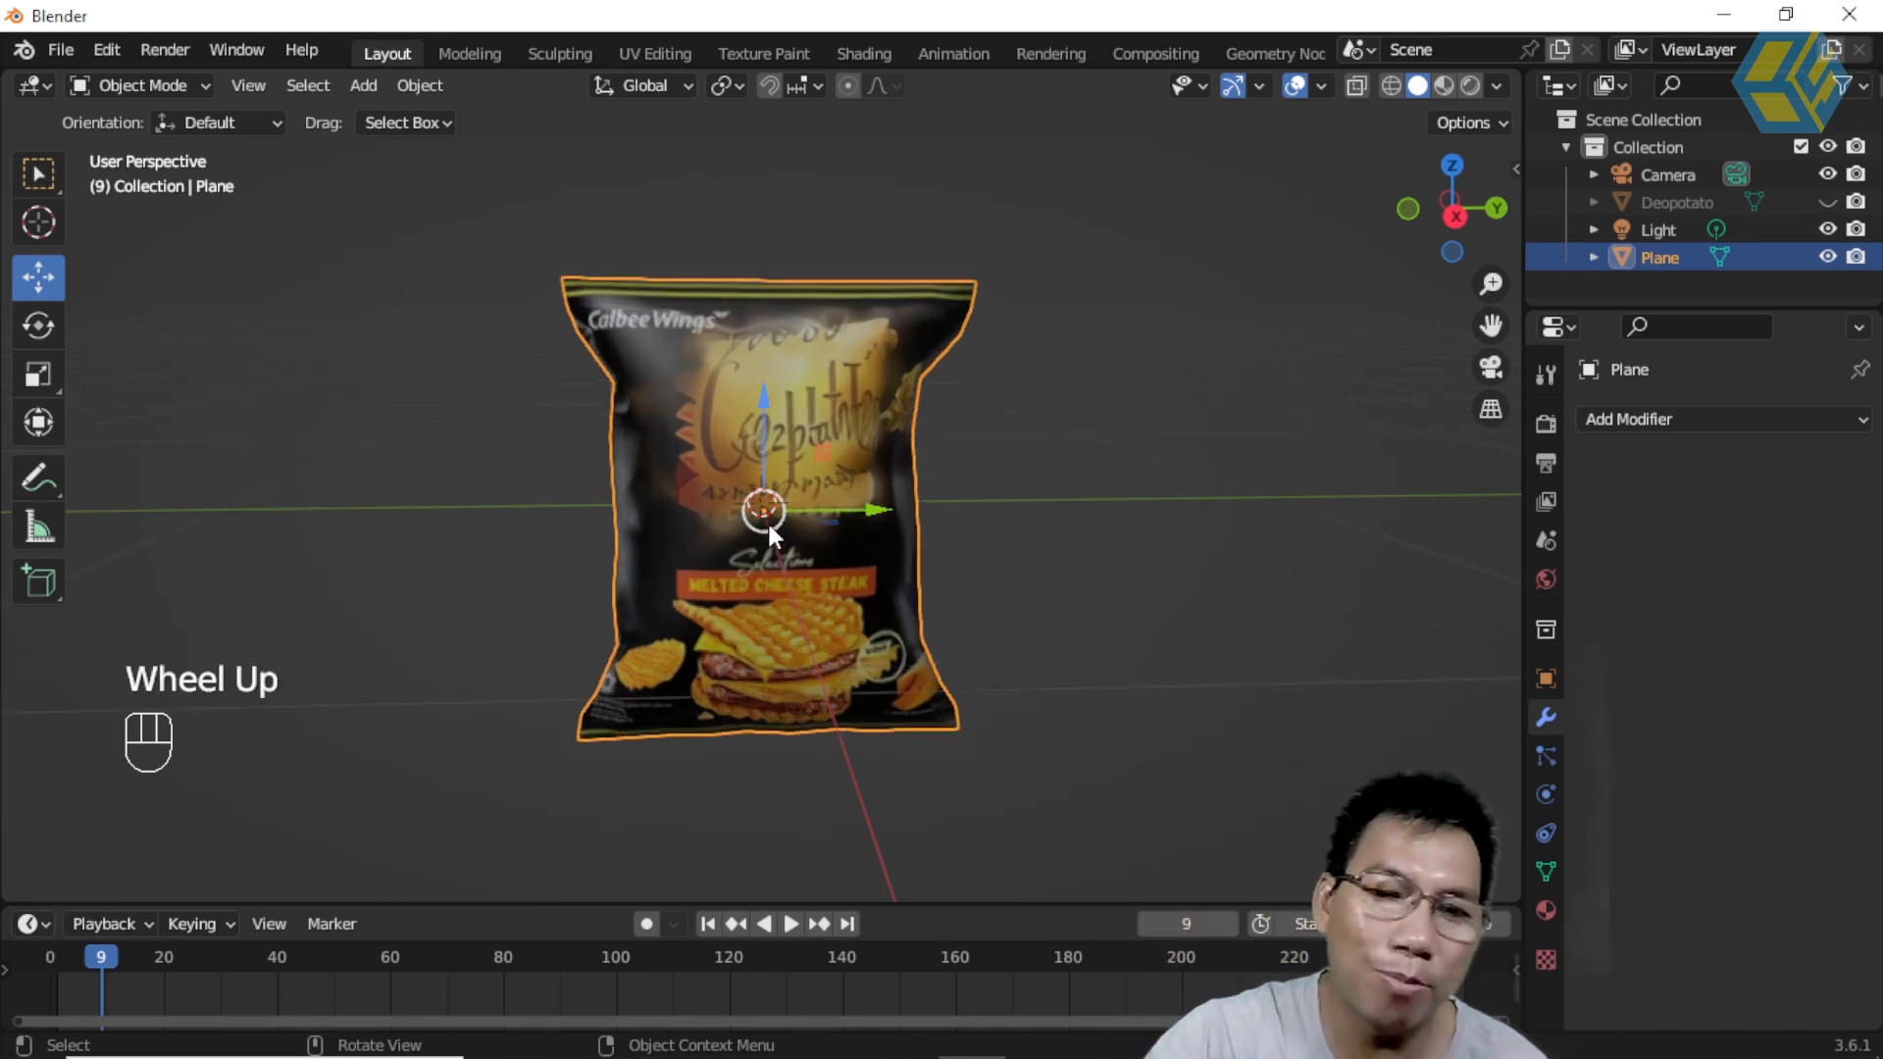
scroll(769, 536, "down", 1)
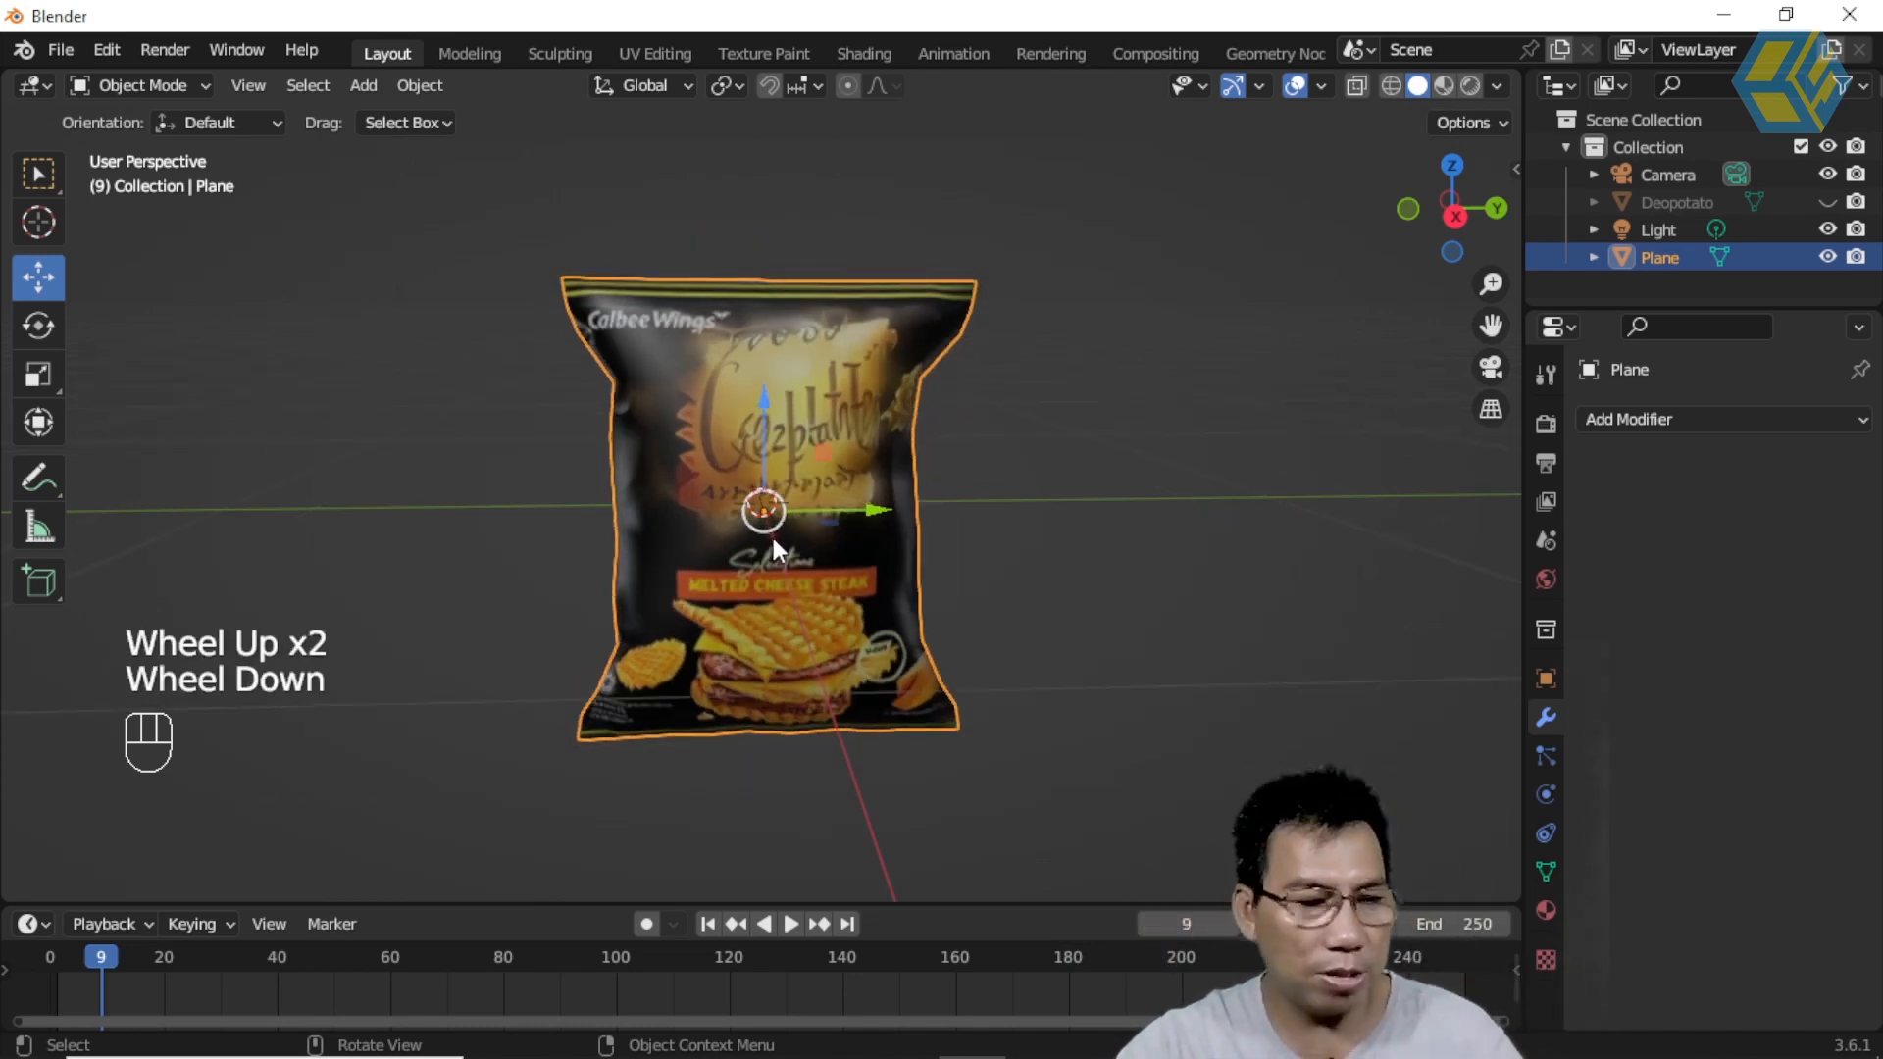
key("shift+d")
right_click(851, 503)
left_click_drag(851, 503, 551, 502)
middle_click_drag(639, 555, 739, 639)
left_click(687, 616)
left_click_drag(686, 616, 572, 564)
Step: Rotate the copied bag slightly about the Z axis and shift it a little along Y toward the original
left_click(39, 322)
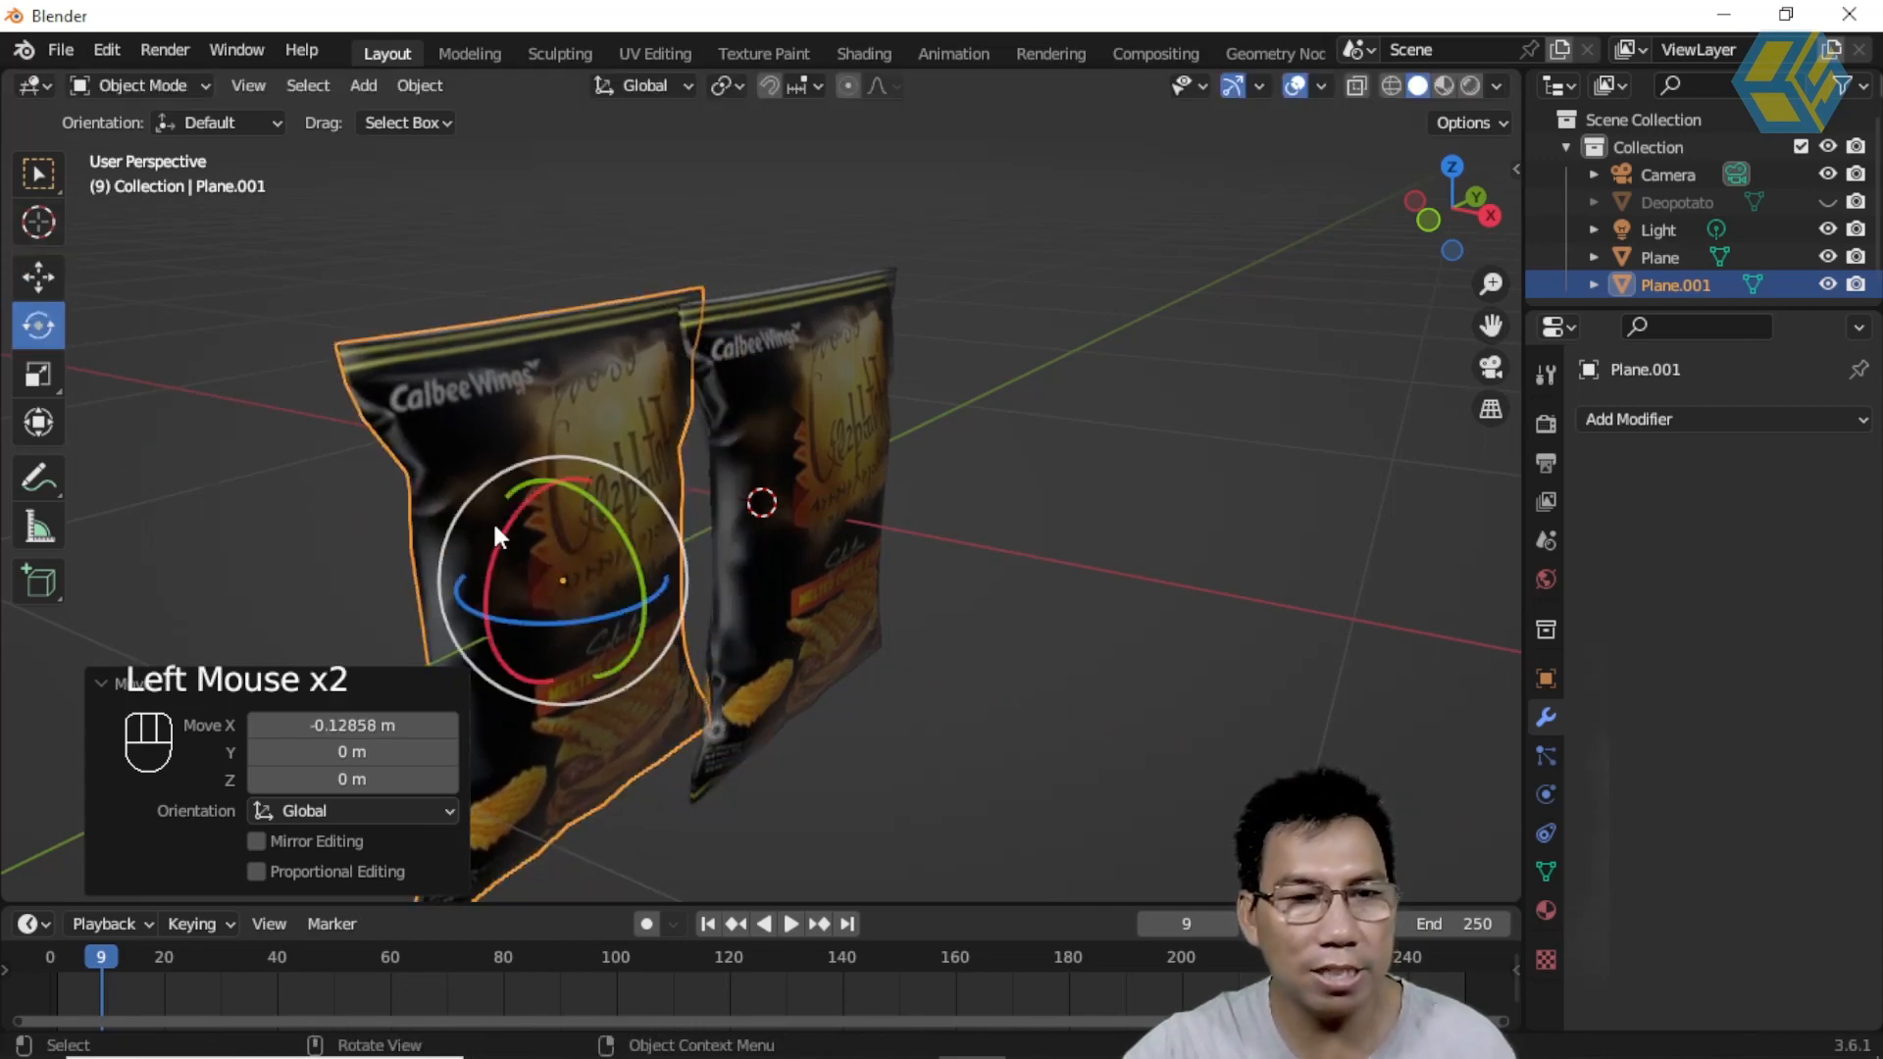
left_click_drag(577, 615, 588, 608)
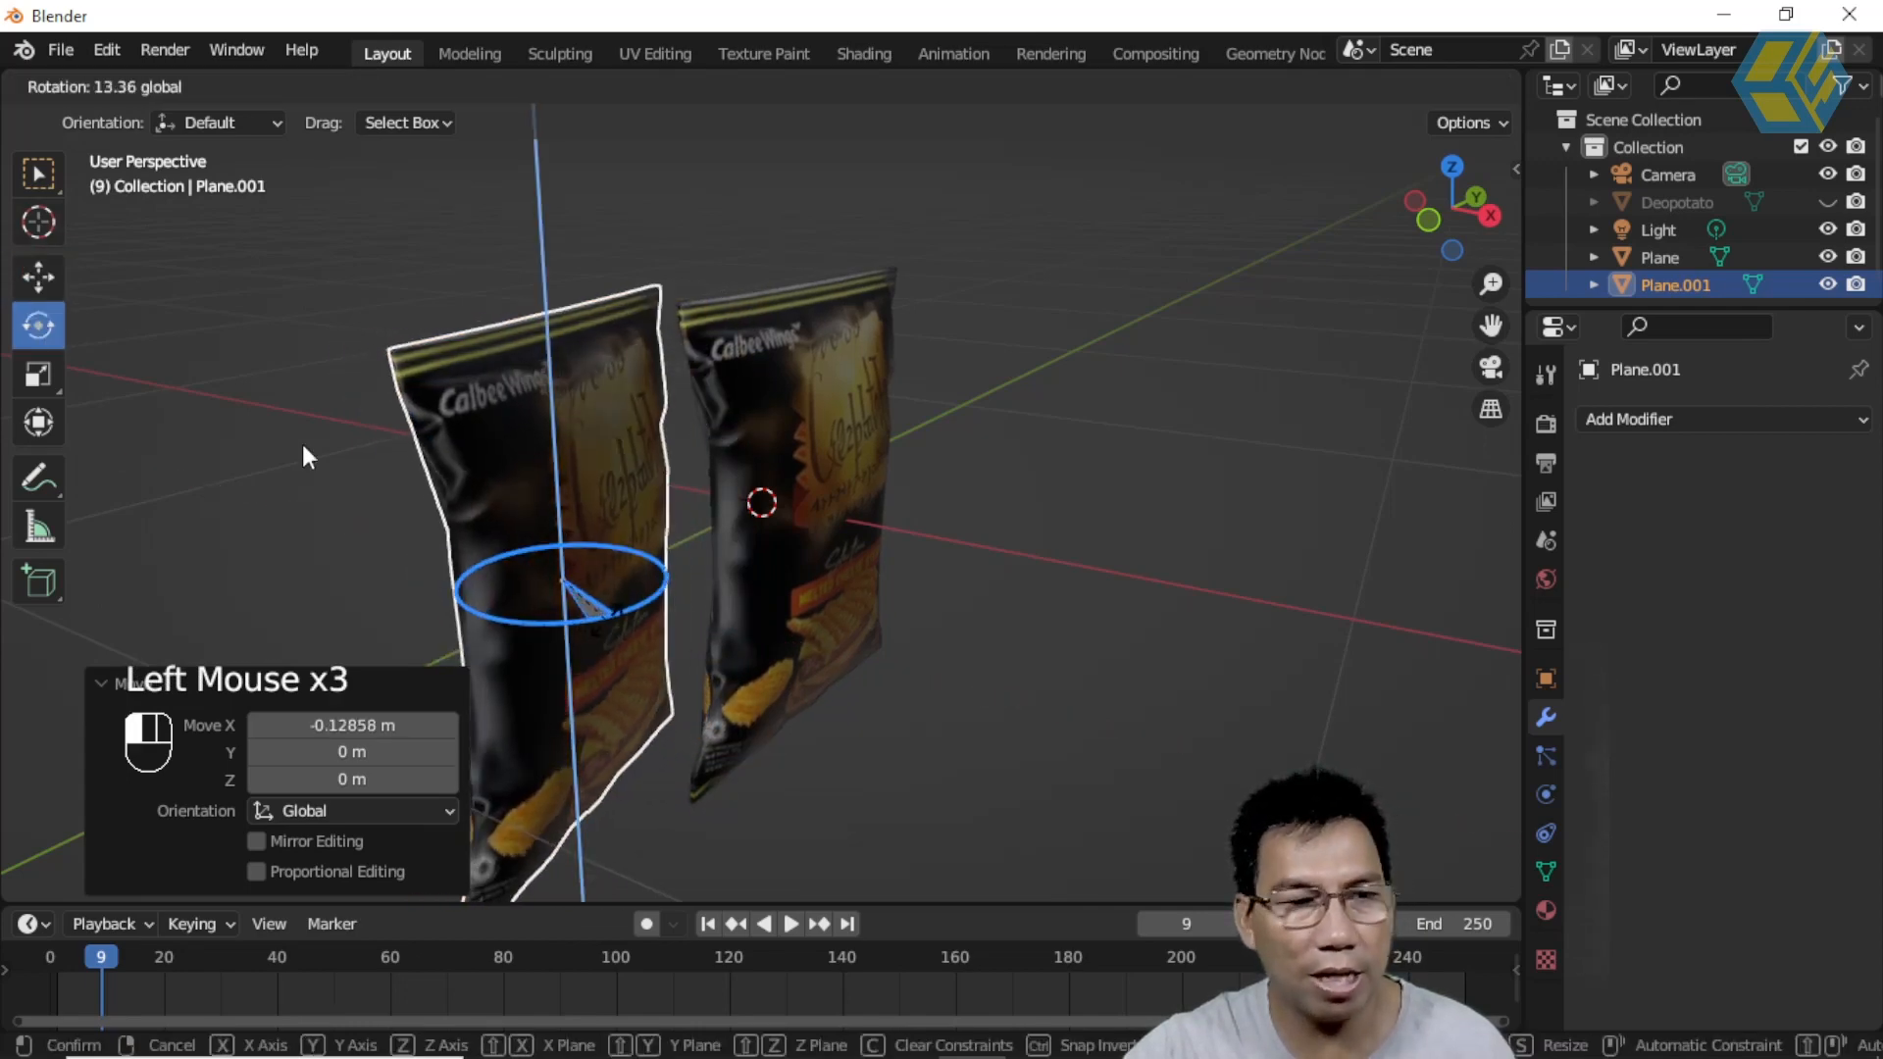
left_click(40, 277)
middle_click_drag(929, 590, 627, 503)
left_click_drag(627, 503, 651, 504)
Step: Duplicate the original bag, place the copy on its positive Y side, and move it -0.14879 m along X
left_click(836, 527)
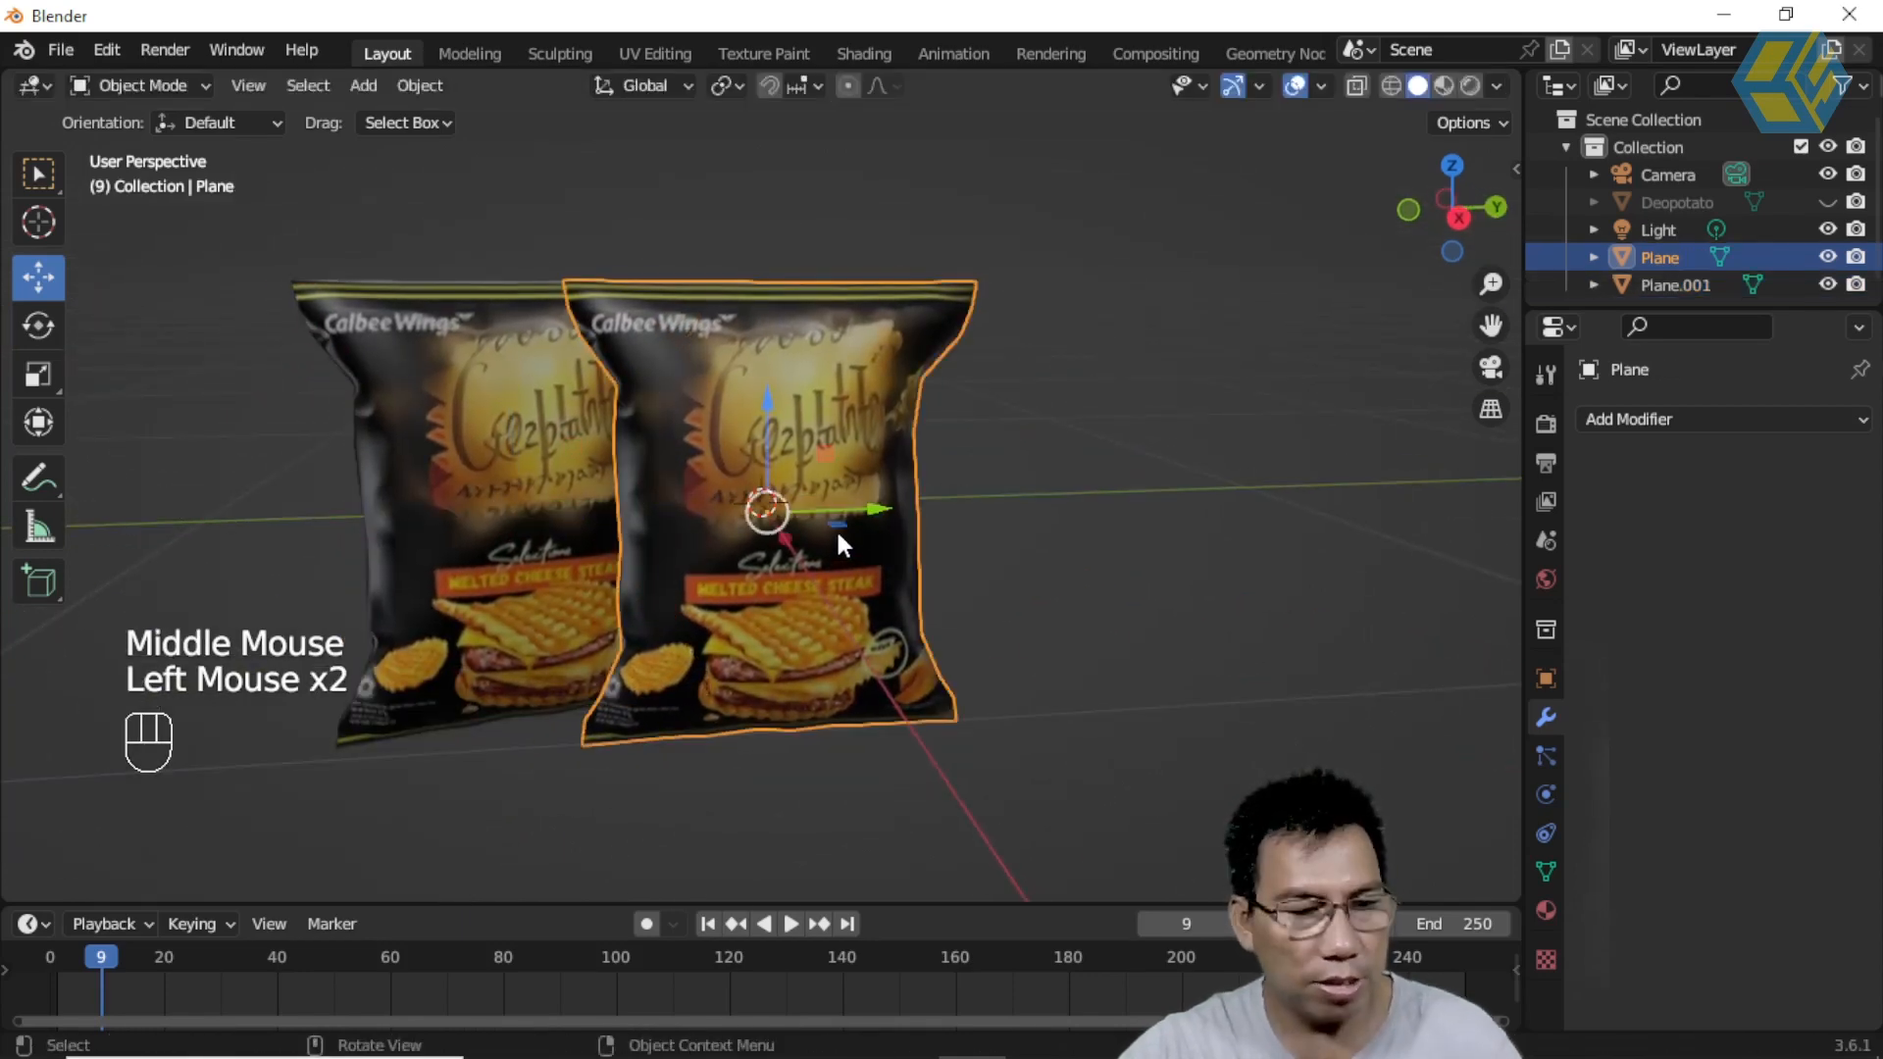
key("shift+d")
left_click(822, 538)
left_click_drag(888, 509, 1042, 574)
middle_click_drag(1042, 574, 897, 633)
left_click_drag(898, 633, 947, 600)
Step: Rotate the second copy of the bag -16.3° about the global Z axis
left_click(38, 327)
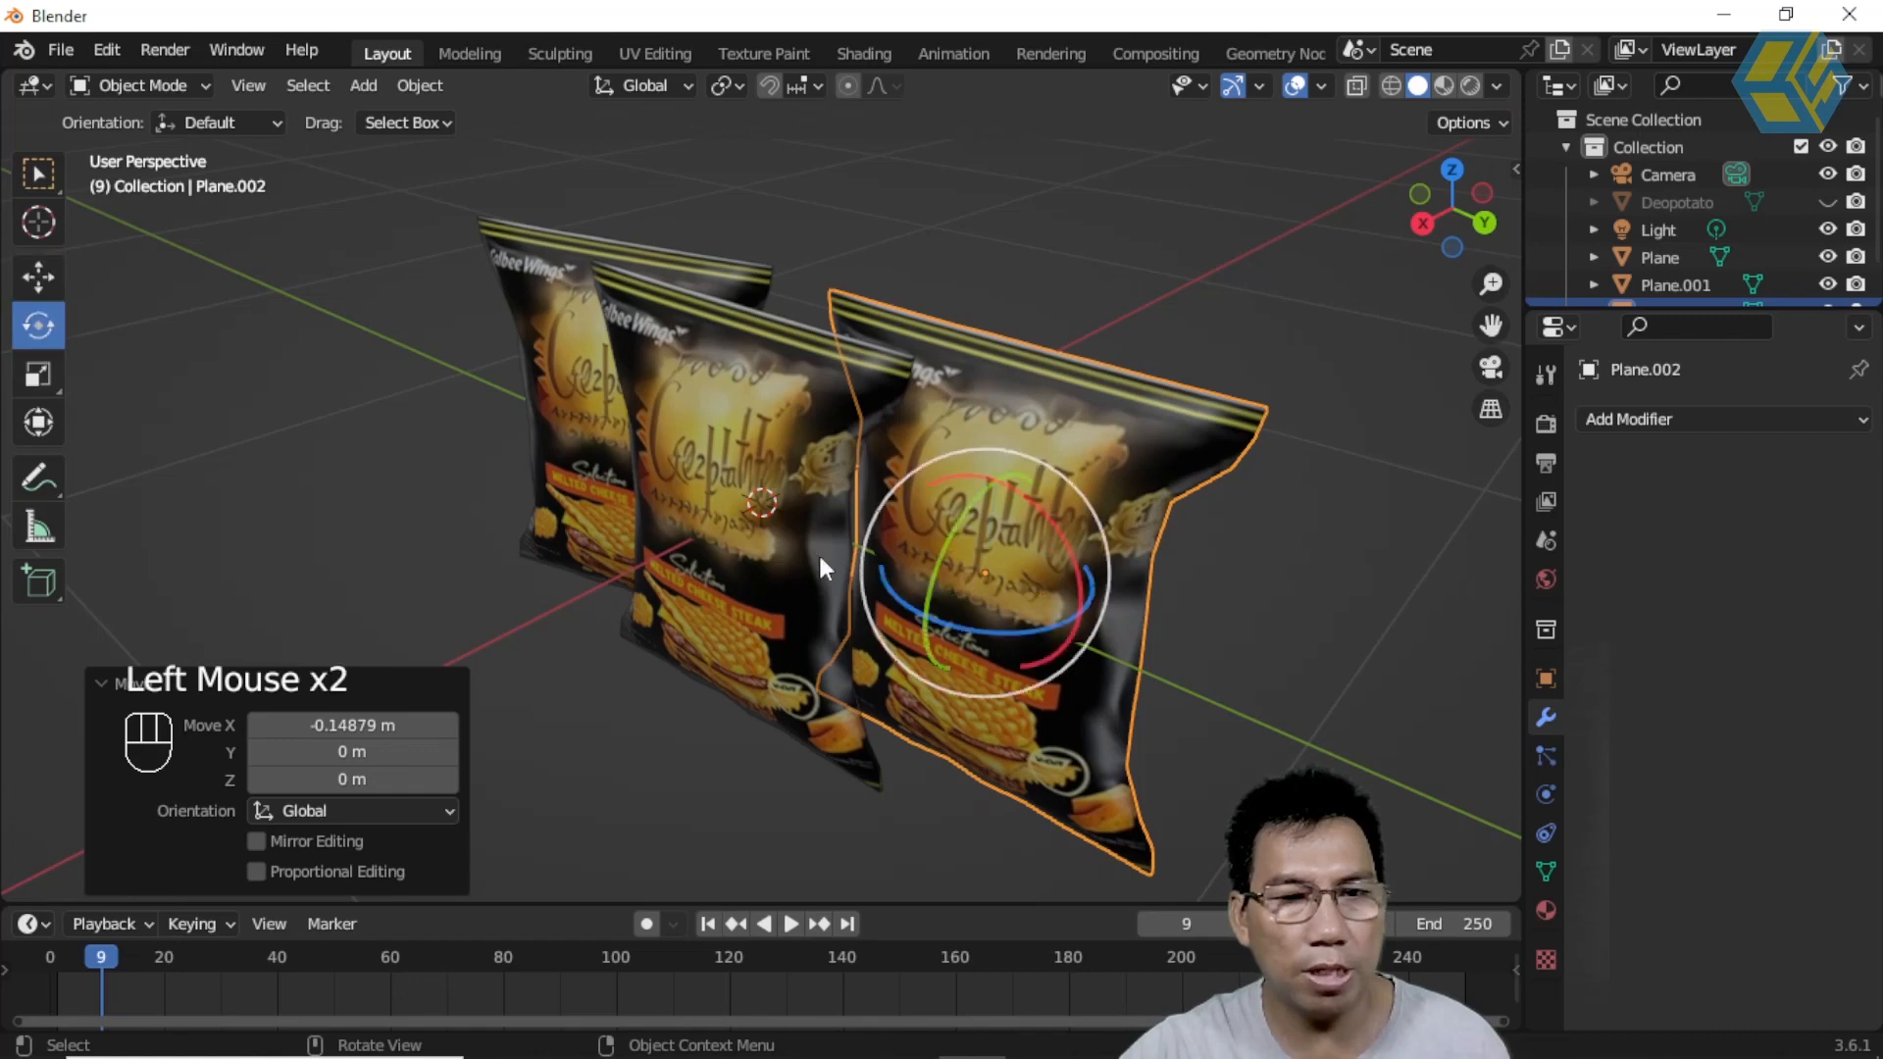
mouse_move(991, 612)
left_mouse_down()
mouse_move(972, 627)
mouse_move(993, 619)
left_mouse_up()
middle_click_drag(1004, 616, 1100, 543)
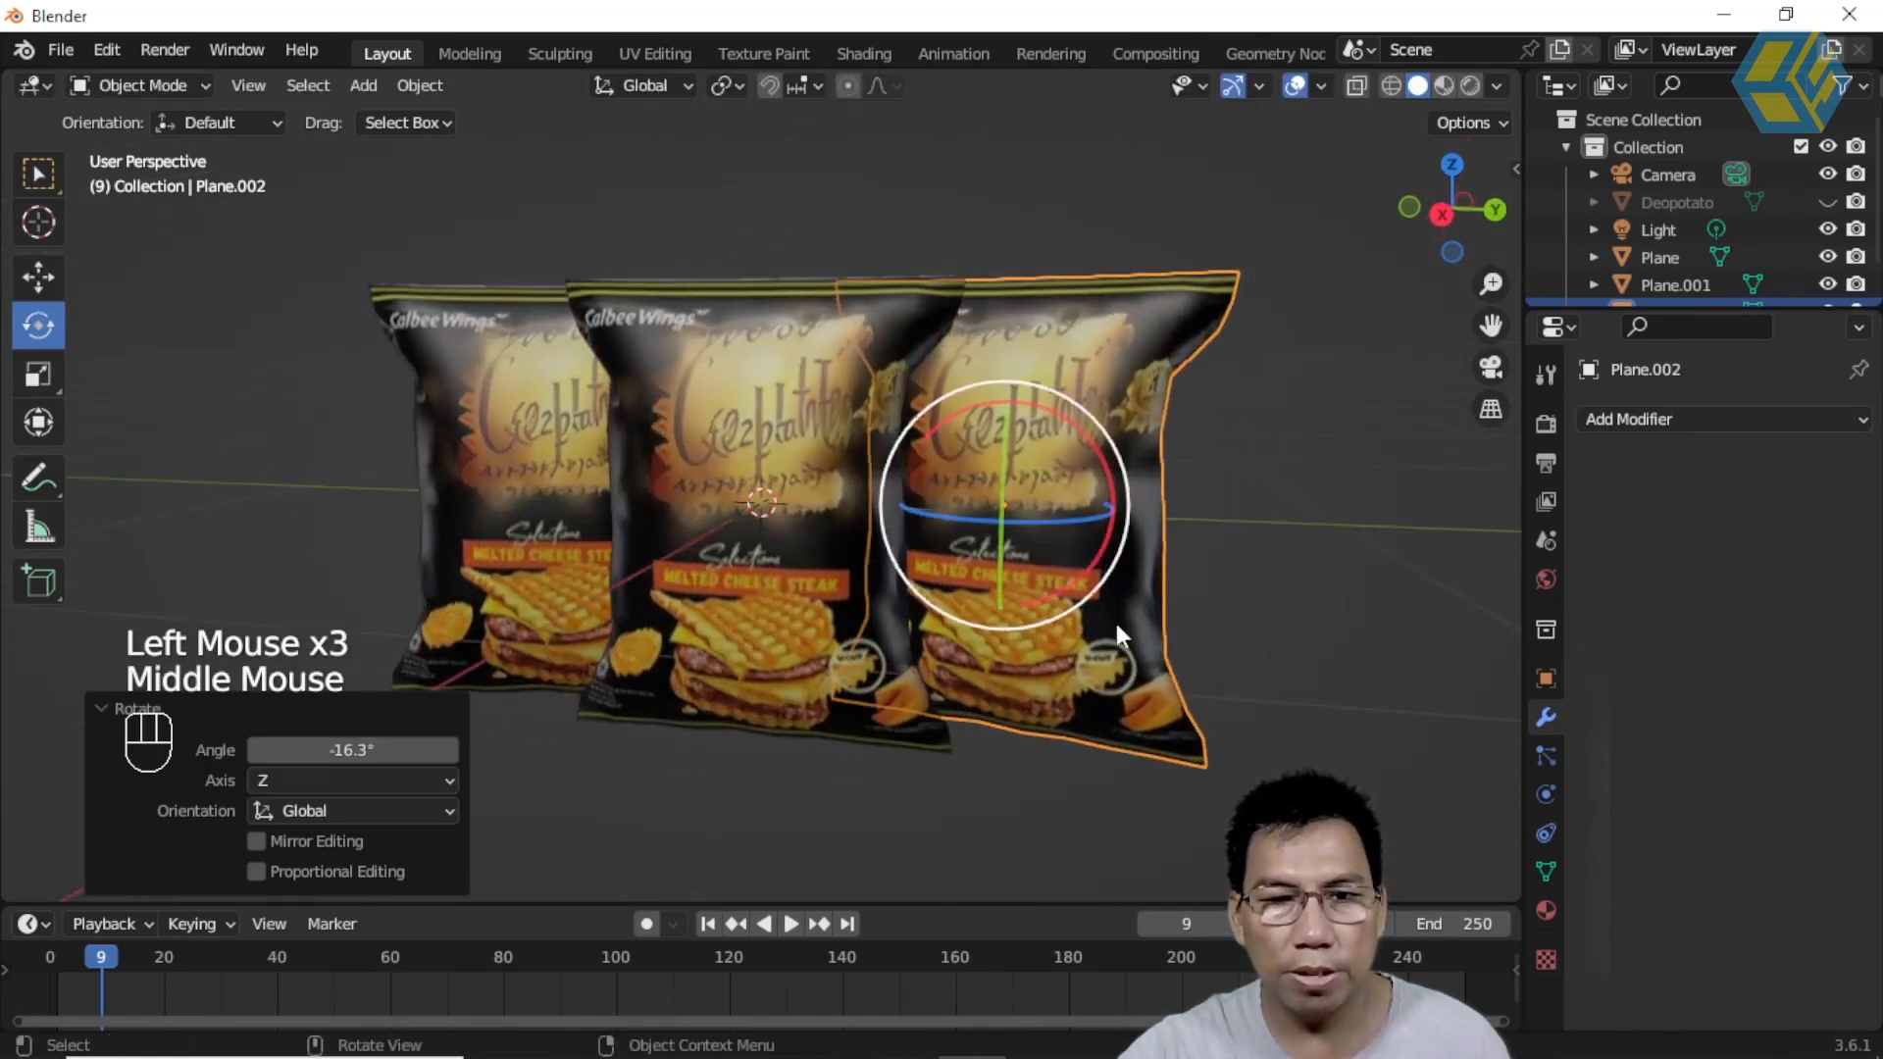
scroll(1079, 627, "down", 2)
middle_click_drag(1079, 629, 1119, 628)
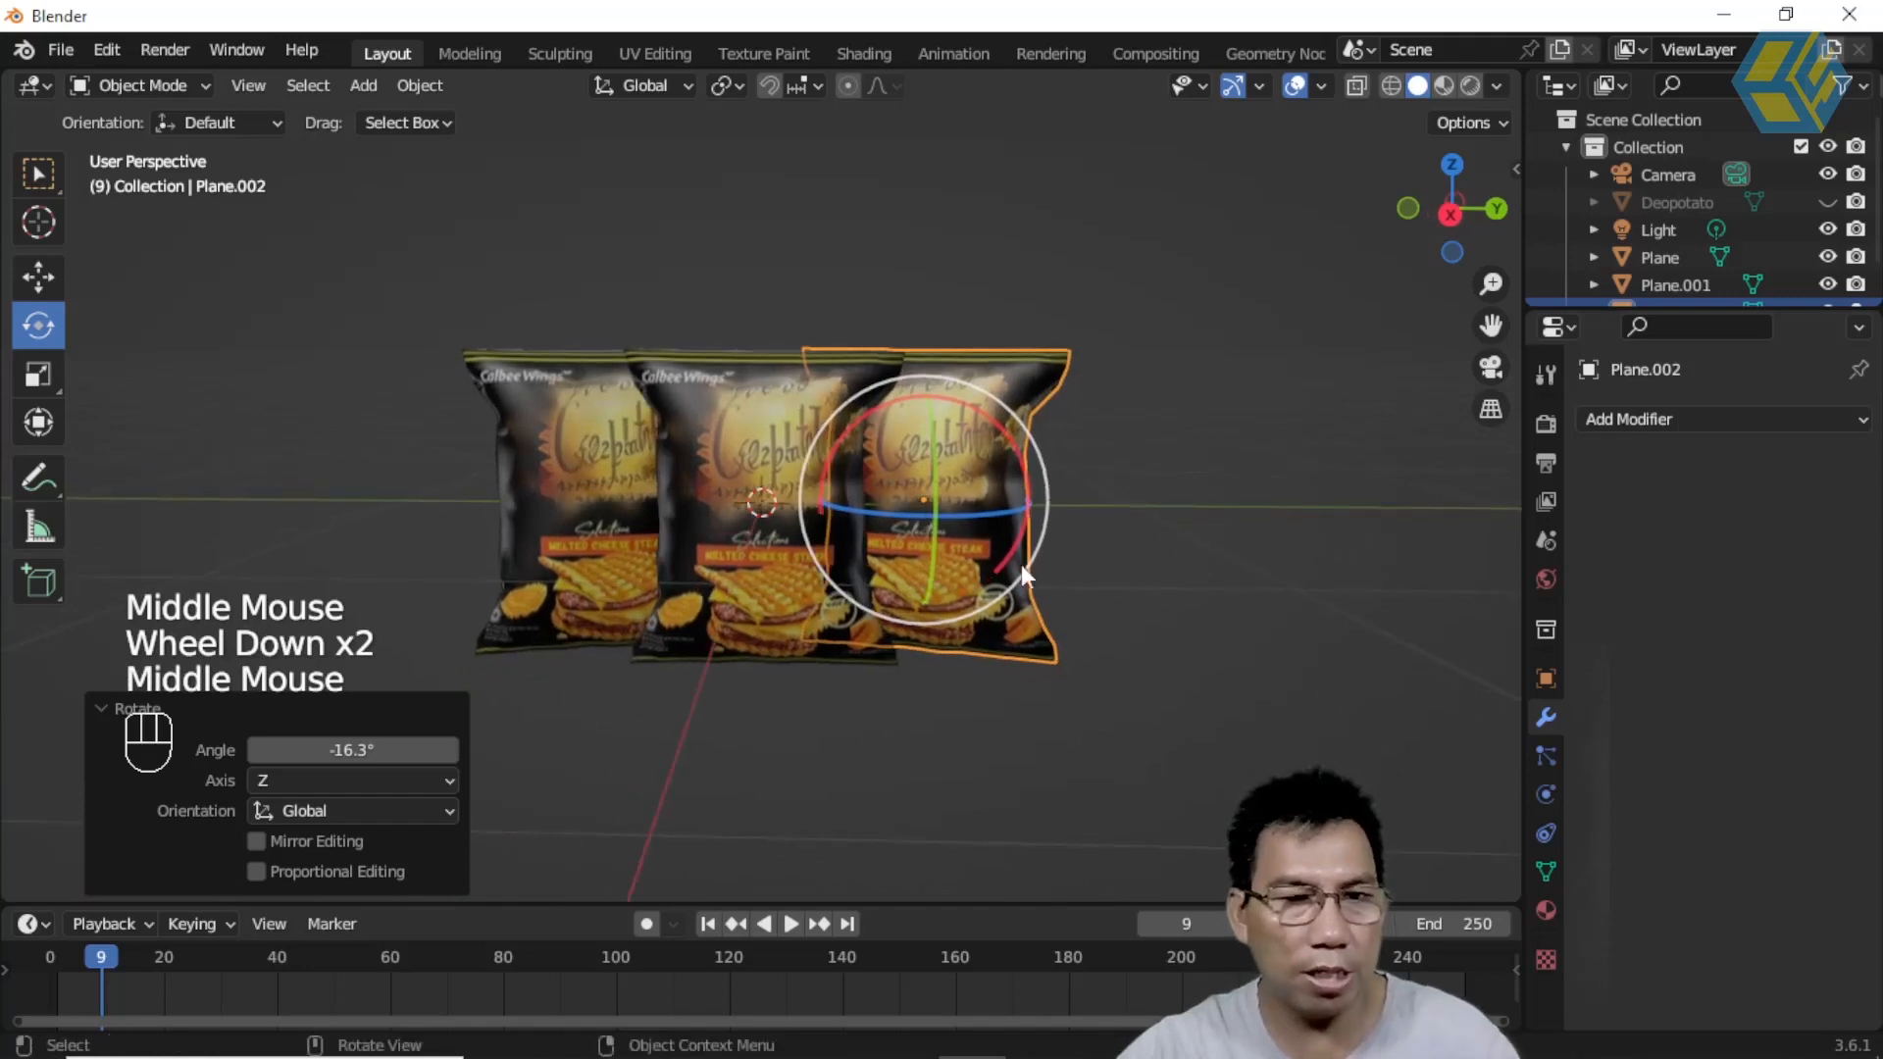
Step: Duplicate the rotated bag at the positive Y end and move the copy about 0.6 m along Y
key("shift+d")
right_click(966, 540)
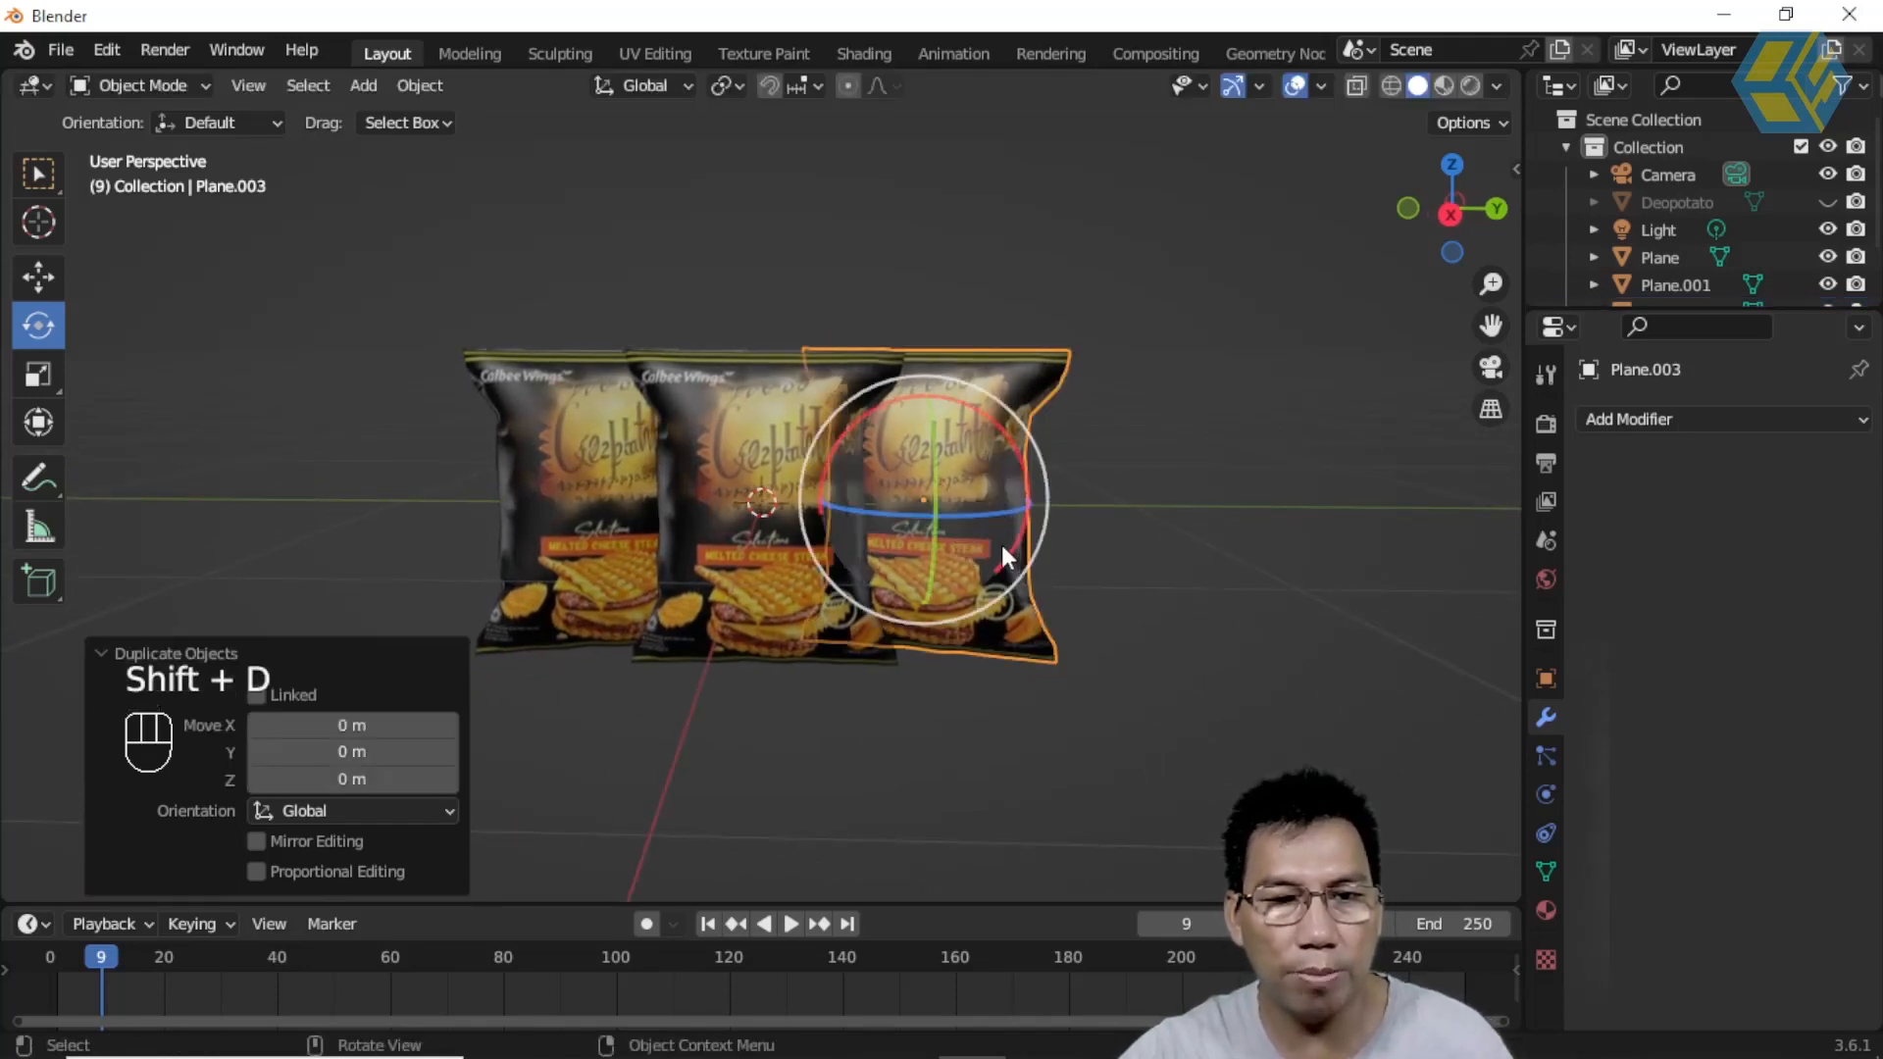
left_click(39, 278)
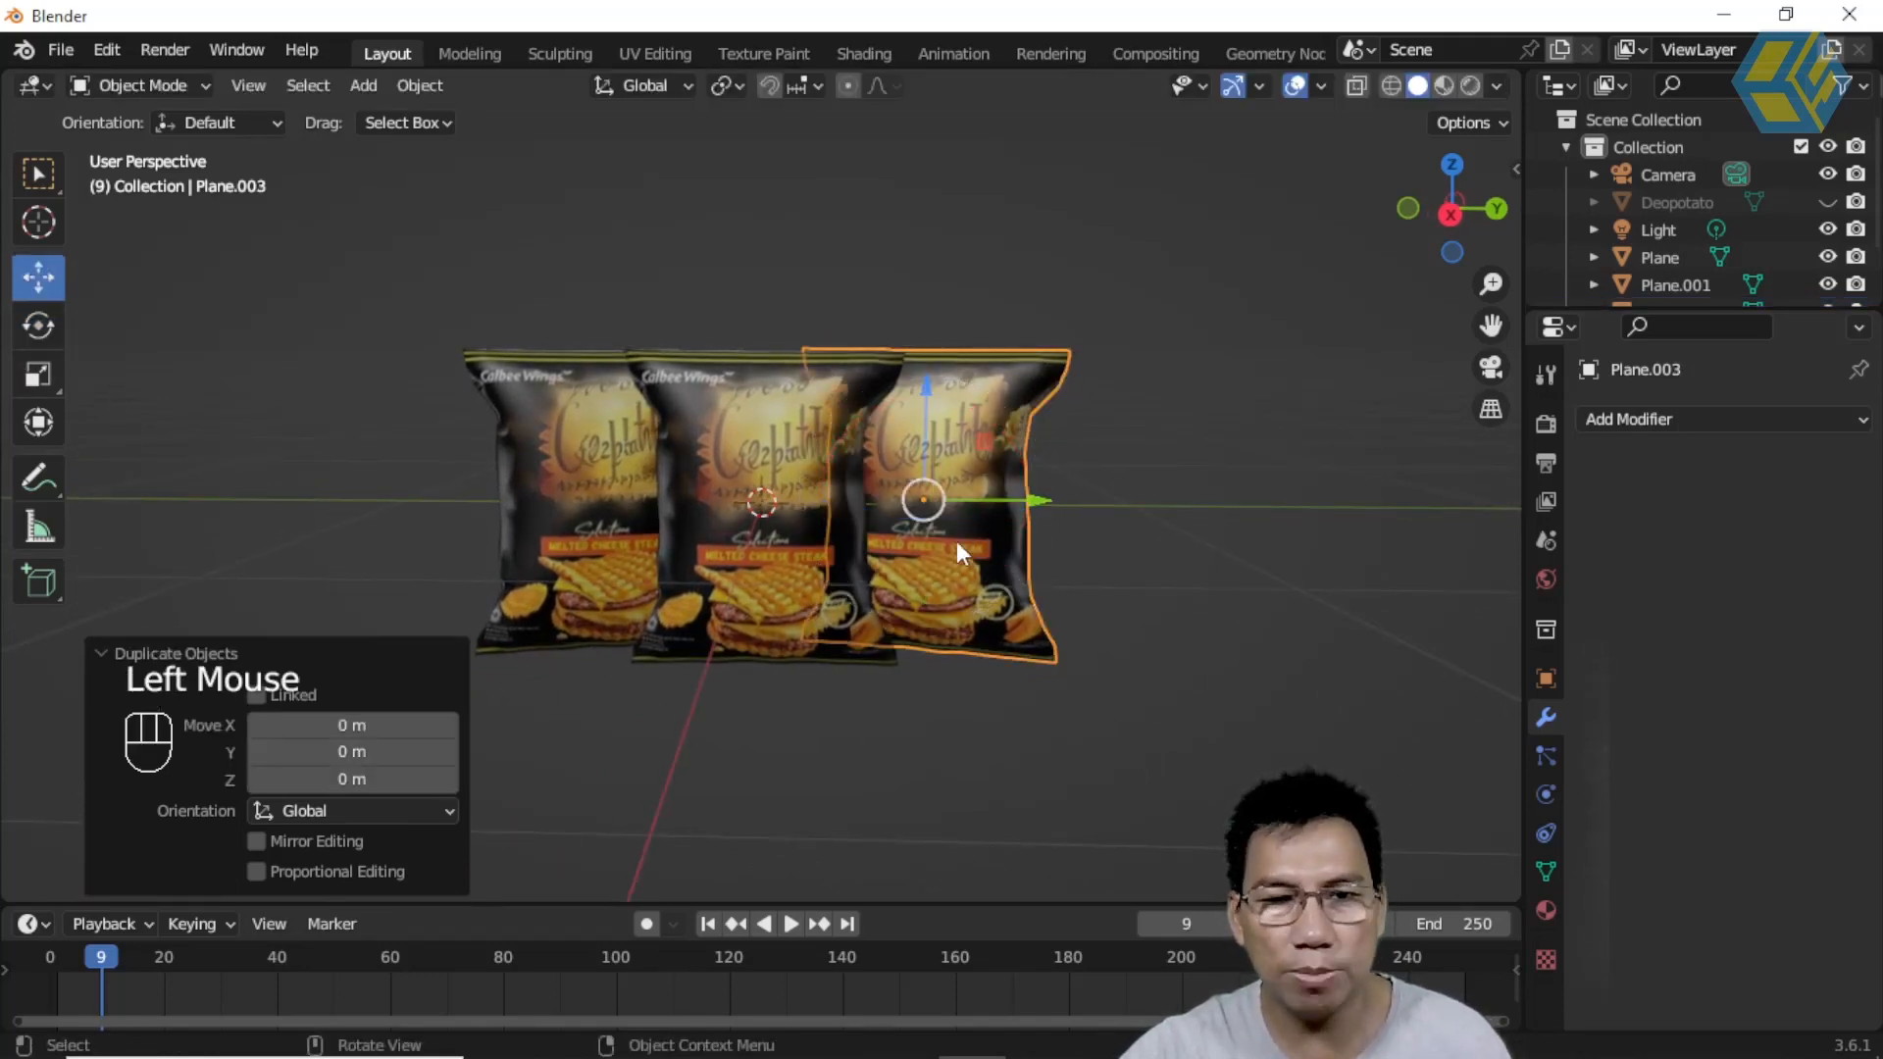
left_click_drag(1038, 501, 1279, 527)
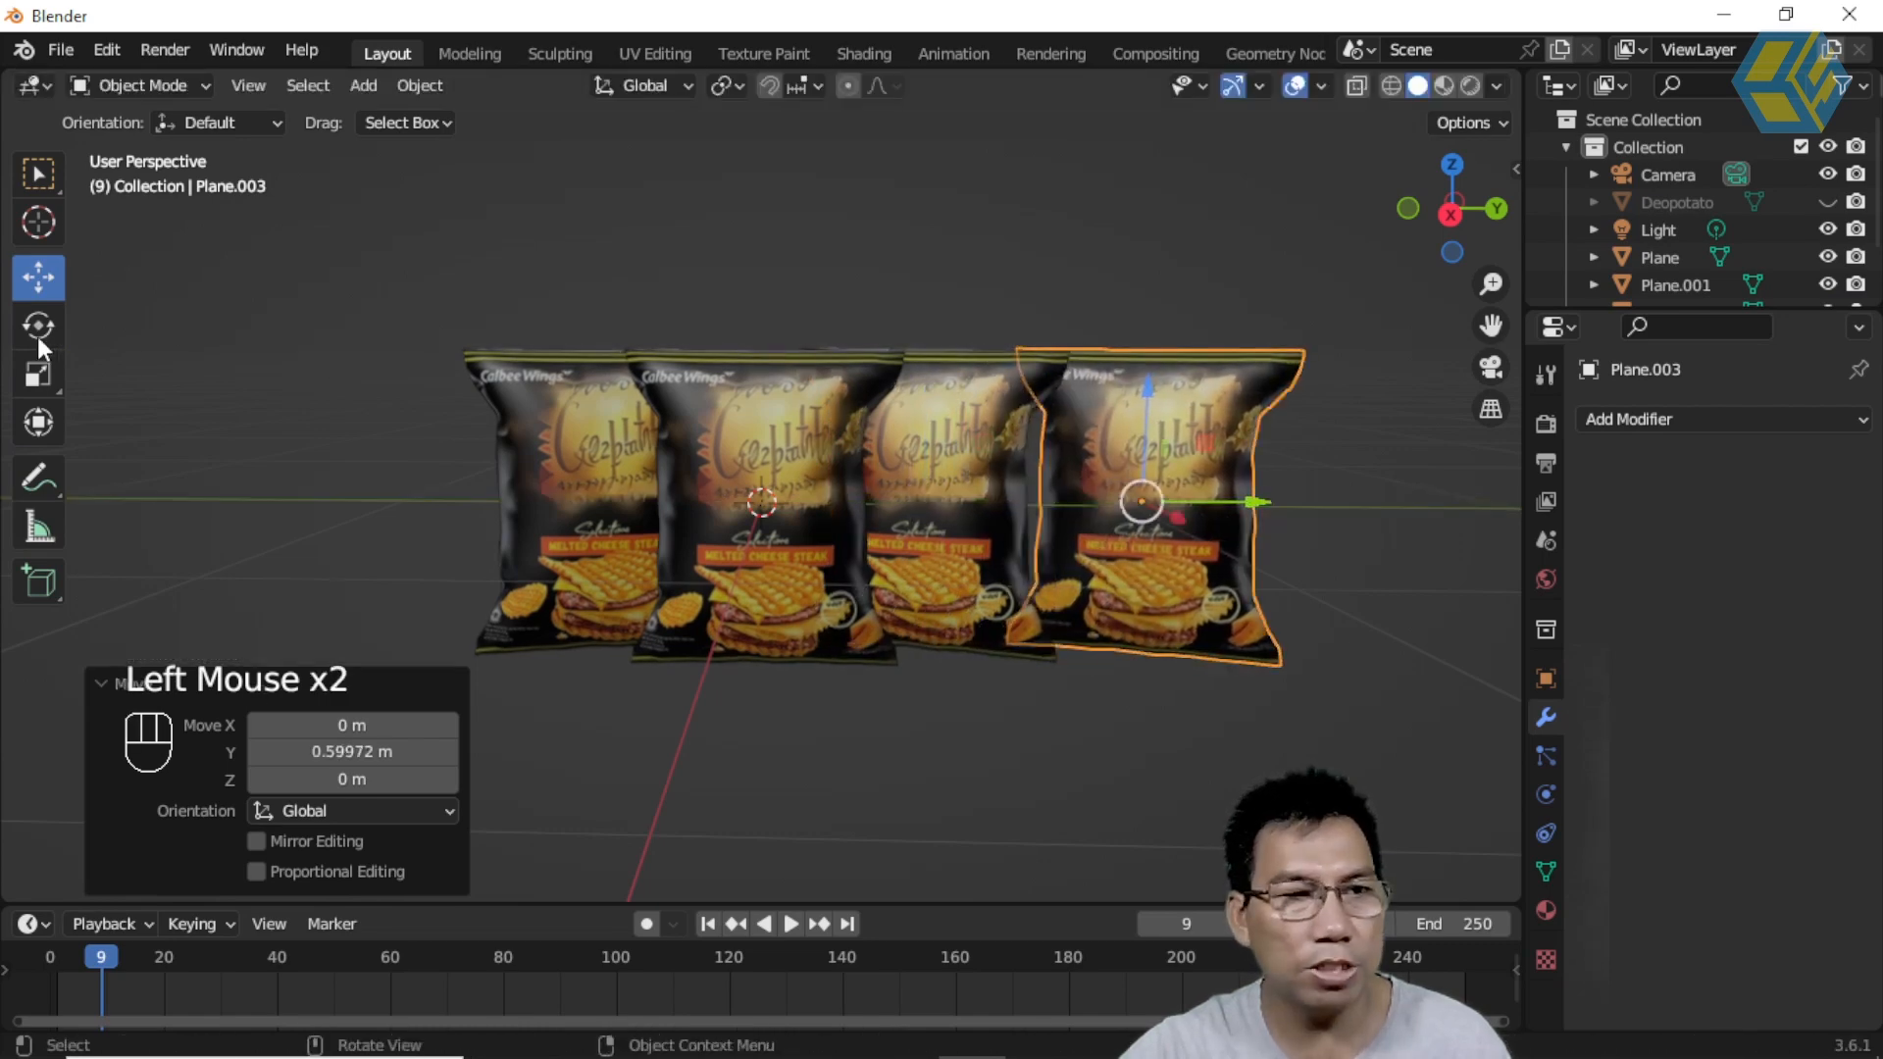
Step: Lay the newest bag down by rotating it 90° about the Y axis and 17.2° about the X axis
left_click(42, 336)
middle_click_drag(1255, 606, 1052, 612)
left_click_drag(971, 584, 1125, 559)
type("90")
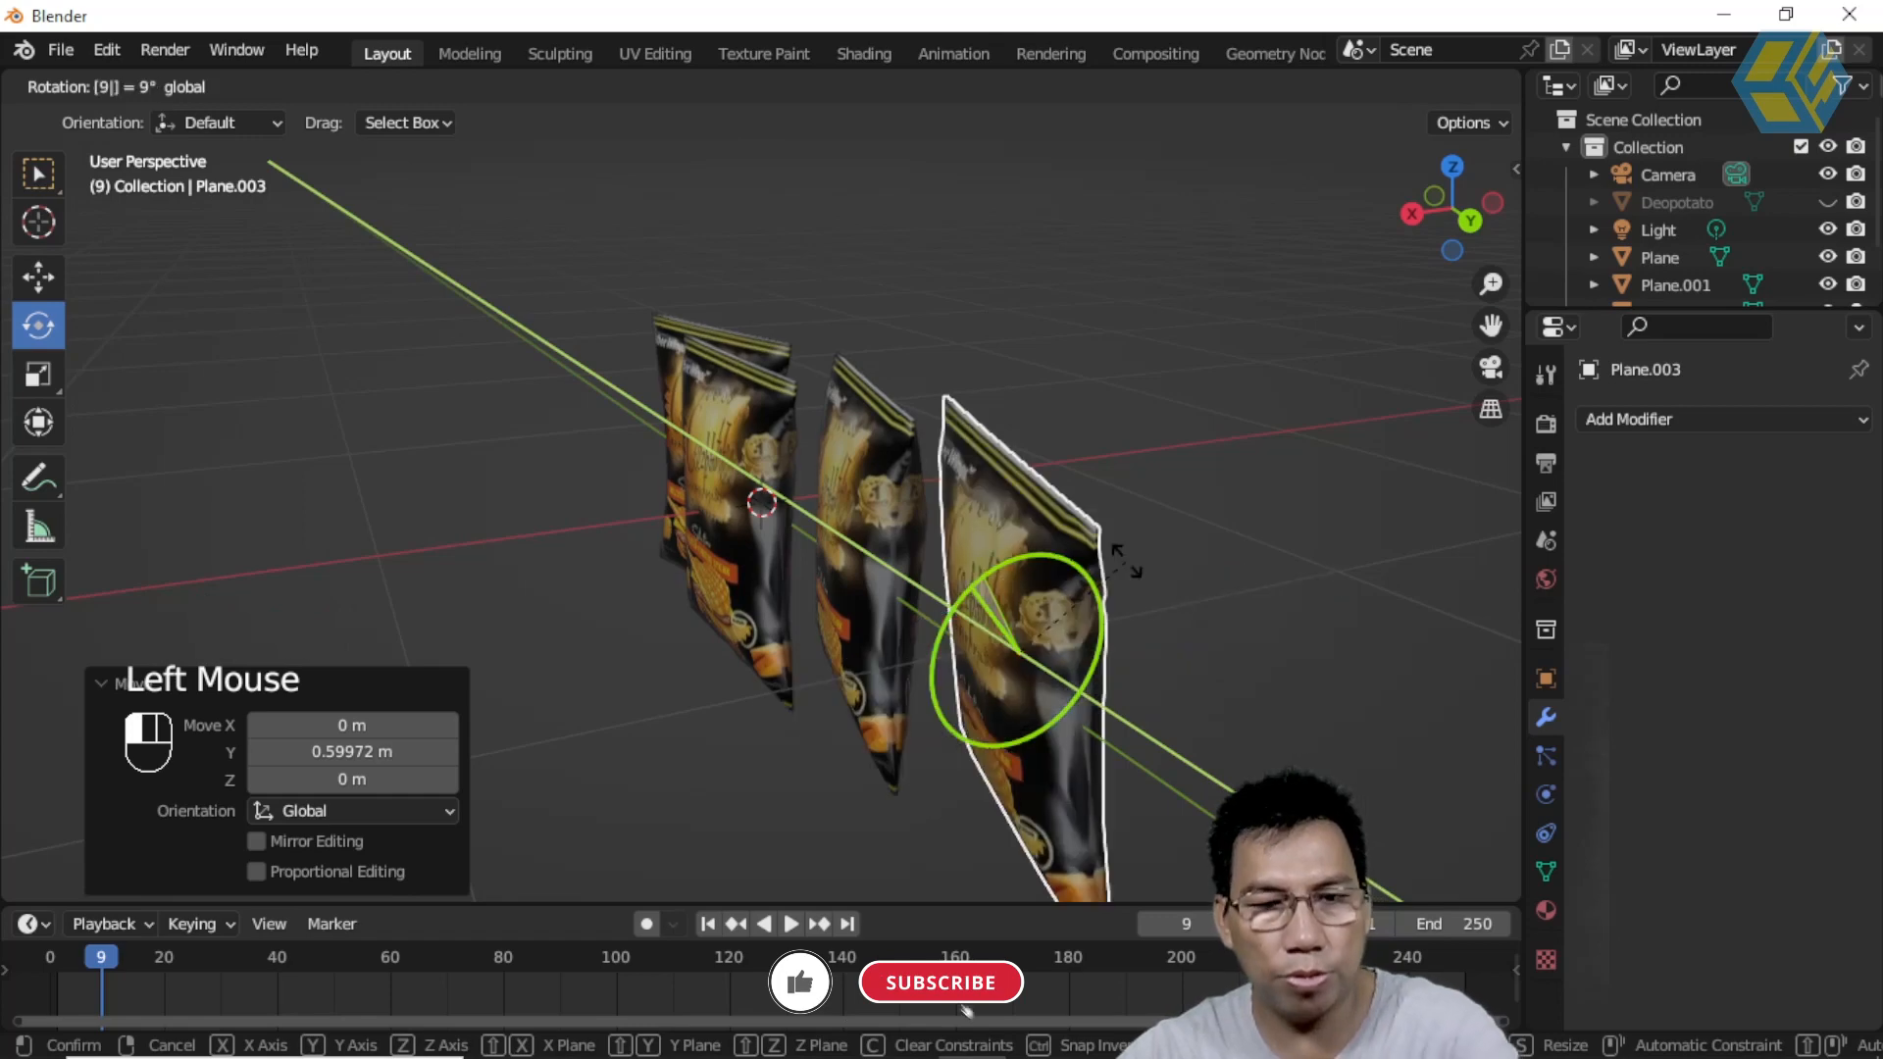
key("Return")
middle_click_drag(1194, 702, 1293, 678)
left_click_drag(1286, 493, 1266, 446)
Step: Lower the lying bag -0.32586 m along Z to the base of the standing bags
middle_click_drag(1292, 612, 1516, 294)
left_click(1481, 210)
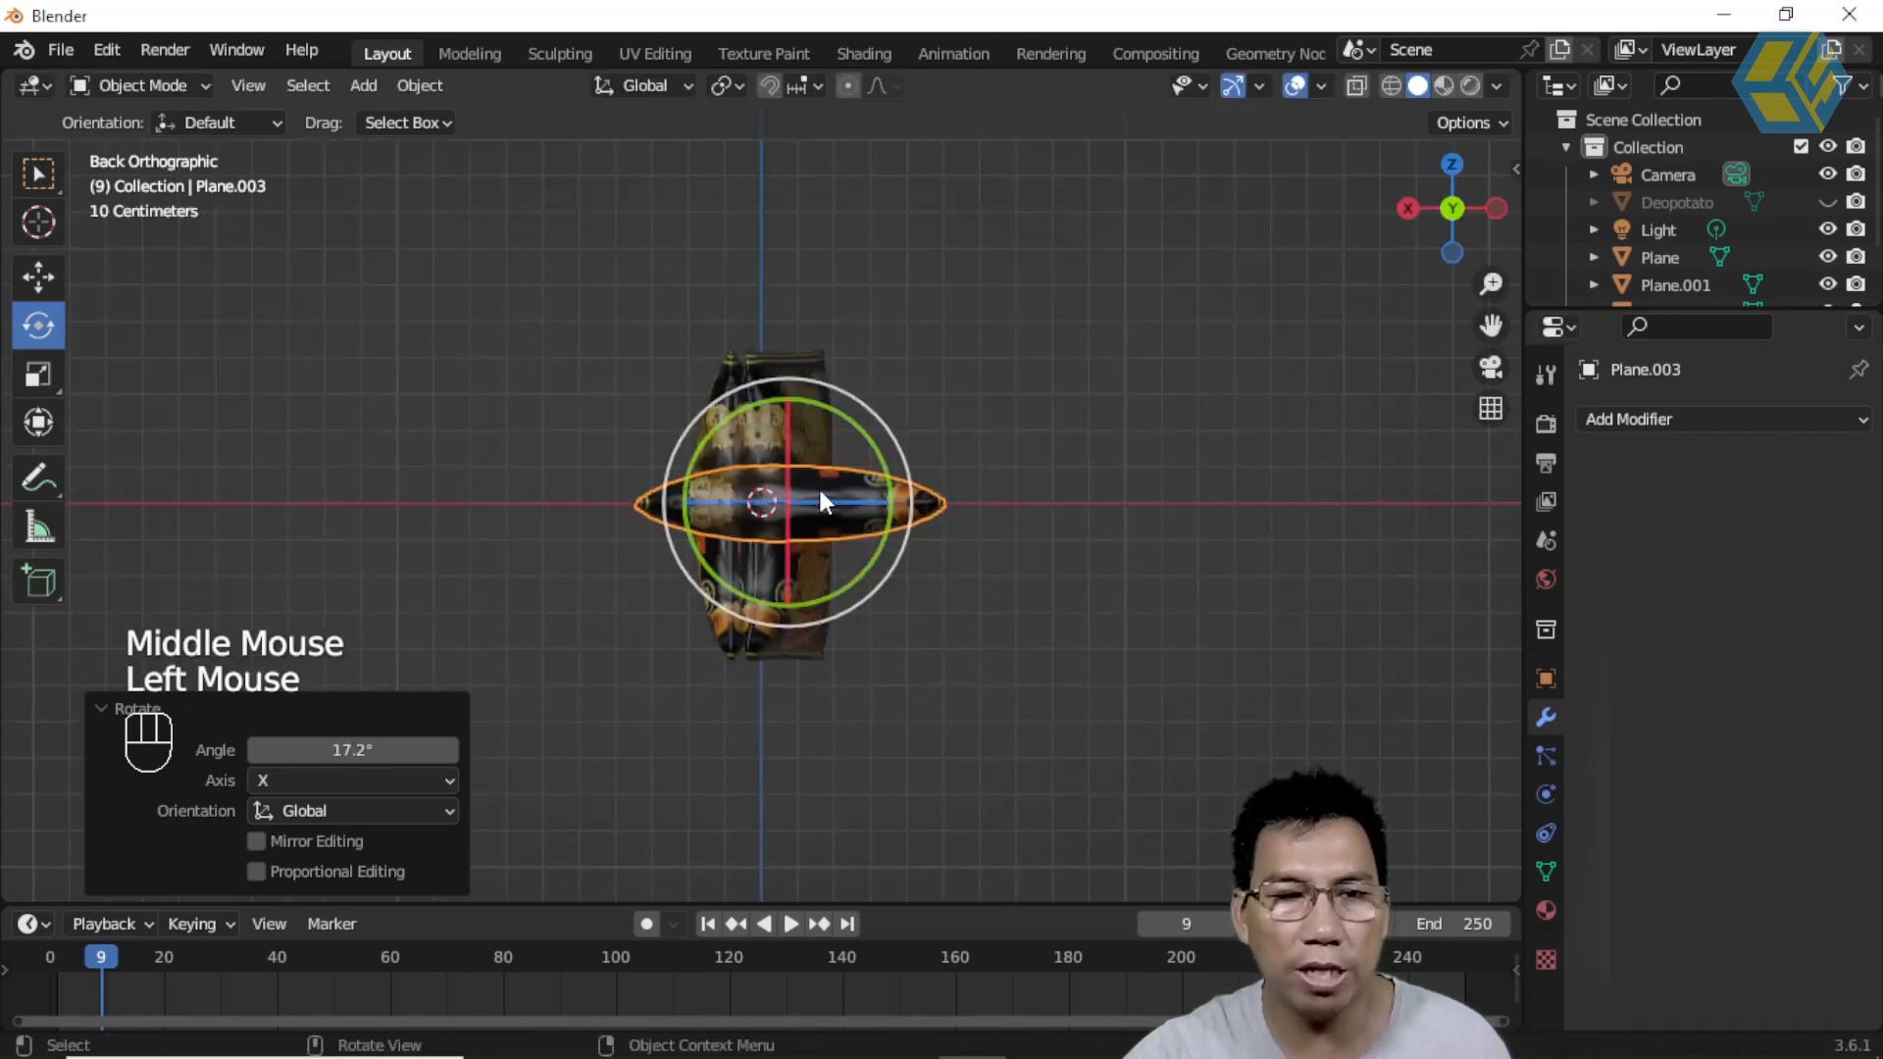
left_click(38, 277)
left_click_drag(787, 416, 786, 538)
scroll(981, 657, "up", 2)
middle_click_drag(981, 658, 1167, 603)
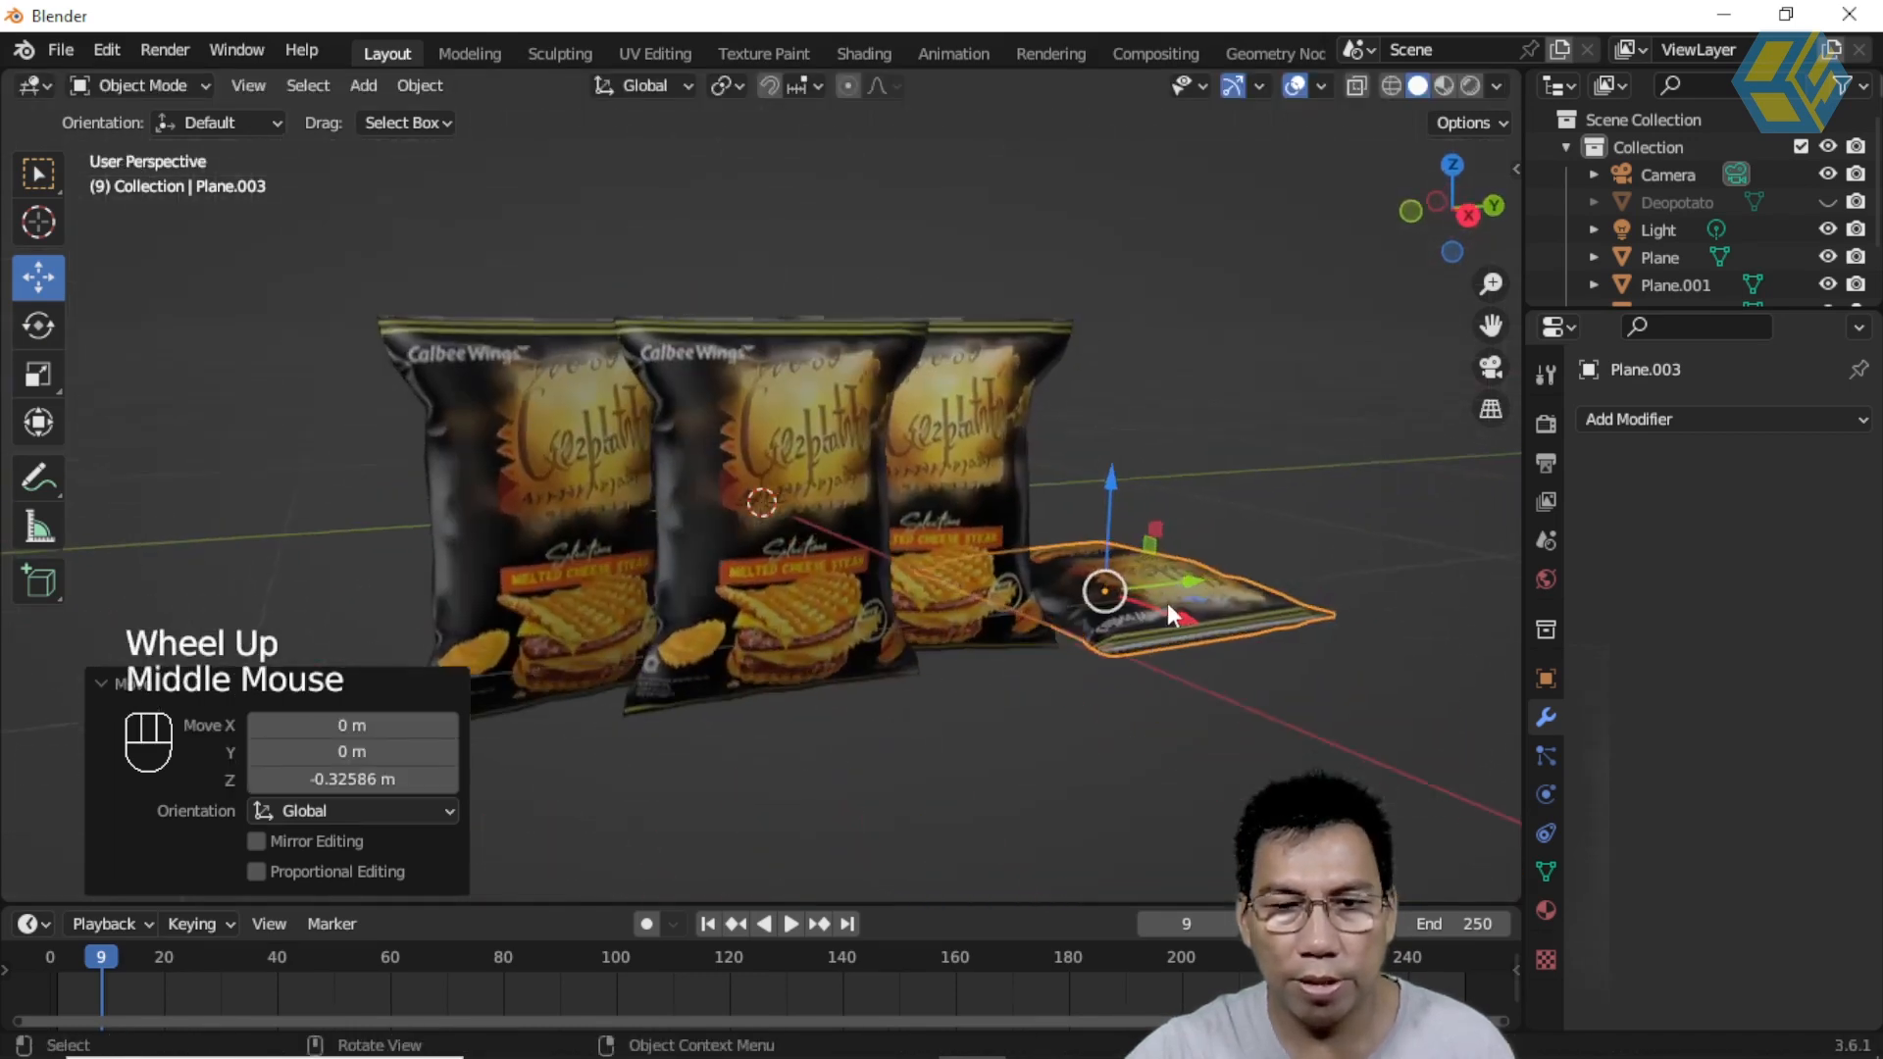
Step: Rotate the lying bag -13.3° about the Z axis and deselect it
left_click(37, 326)
left_click_drag(1155, 617, 1127, 616)
scroll(1028, 627, "down", 2)
middle_click_drag(984, 655, 1016, 677)
left_click(37, 177)
scroll(865, 524, "up", 2)
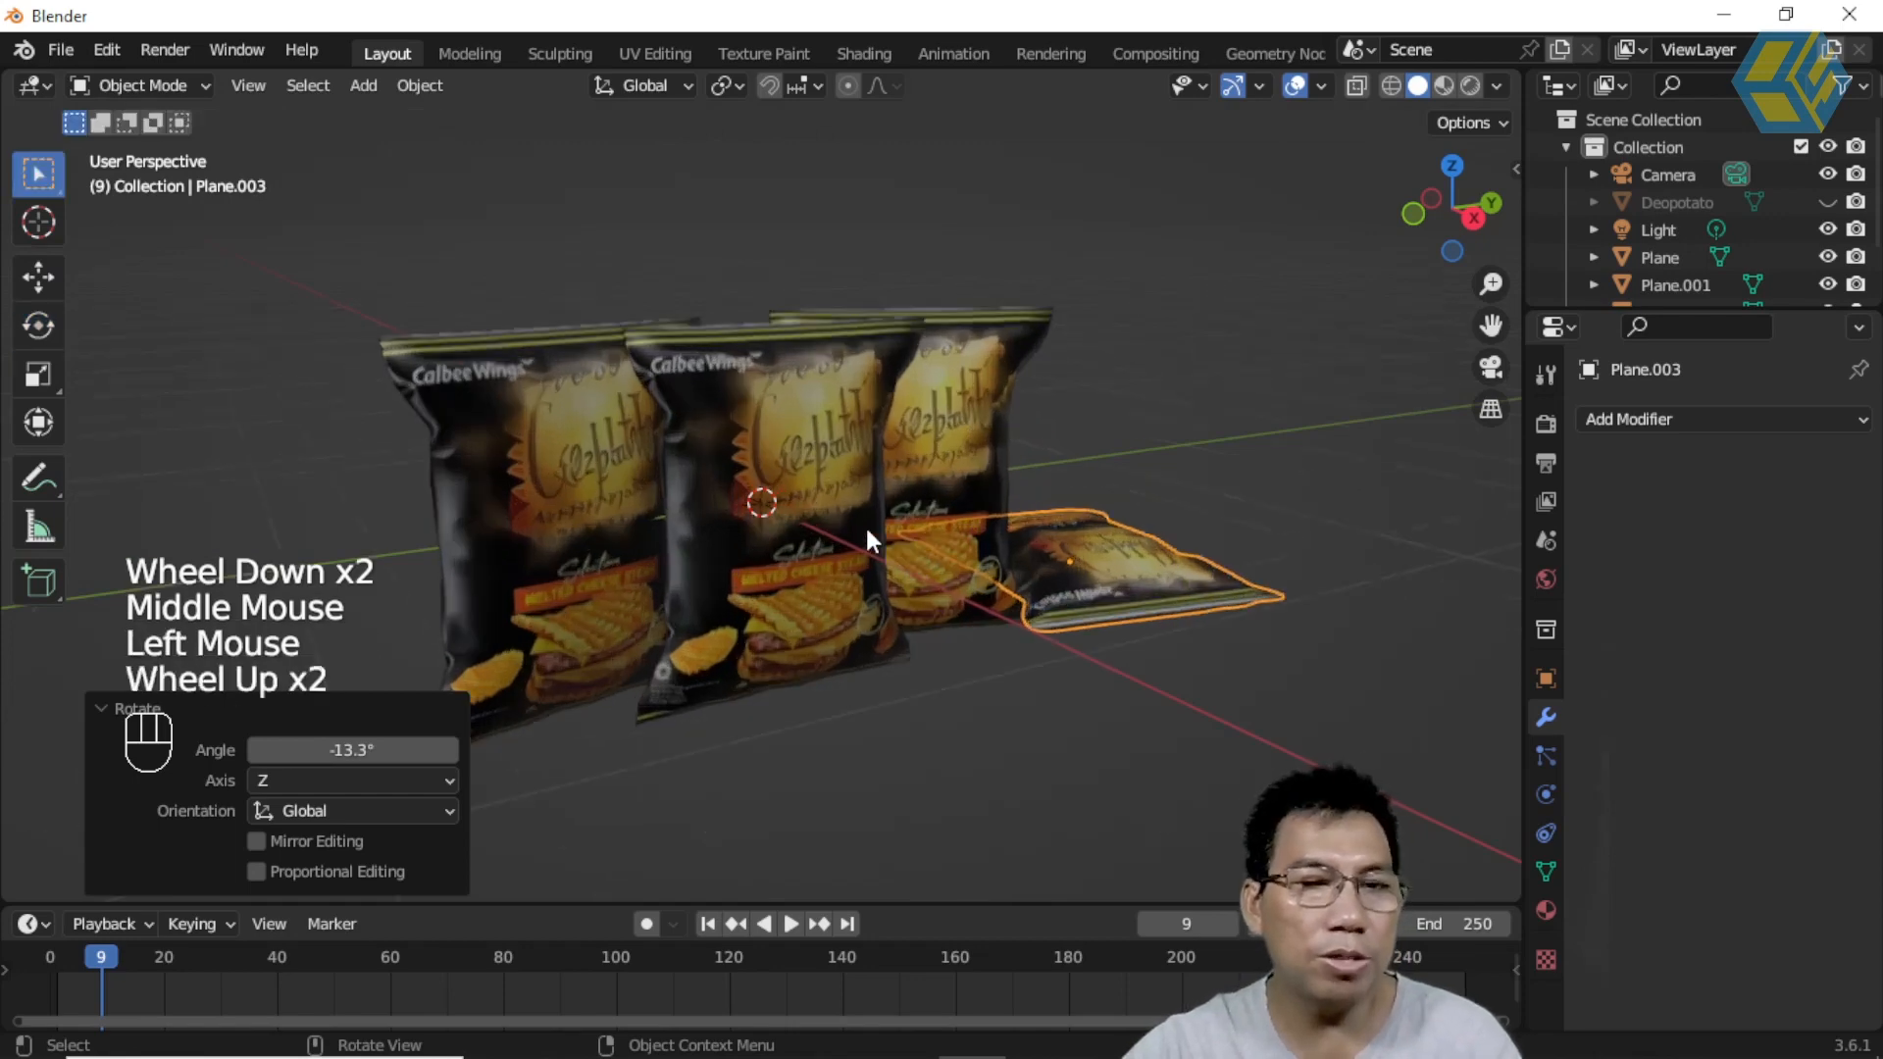
scroll(849, 551, "down", 3)
left_click(1083, 502)
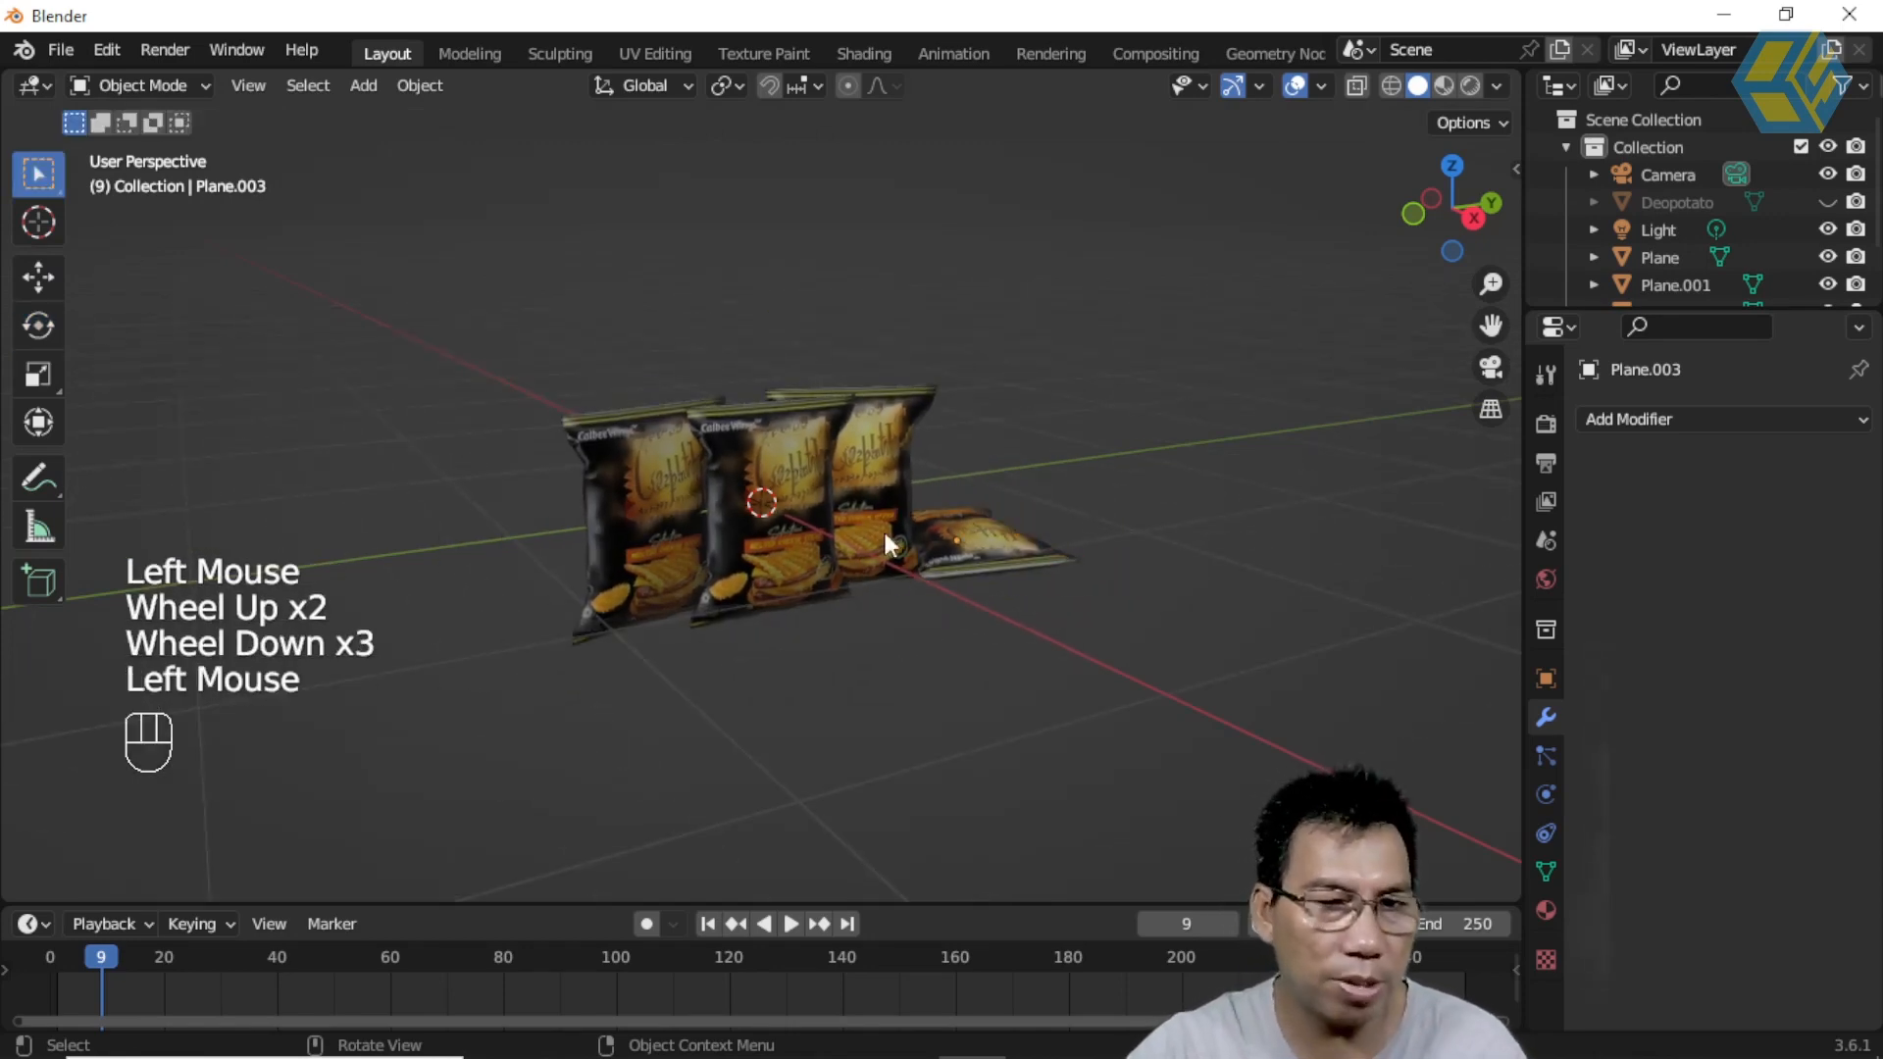
Step: Add a plane mesh and scale it up by 2.720 as a floor for the bags
left_click(363, 85)
mouse_move(399, 116)
left_click(638, 115)
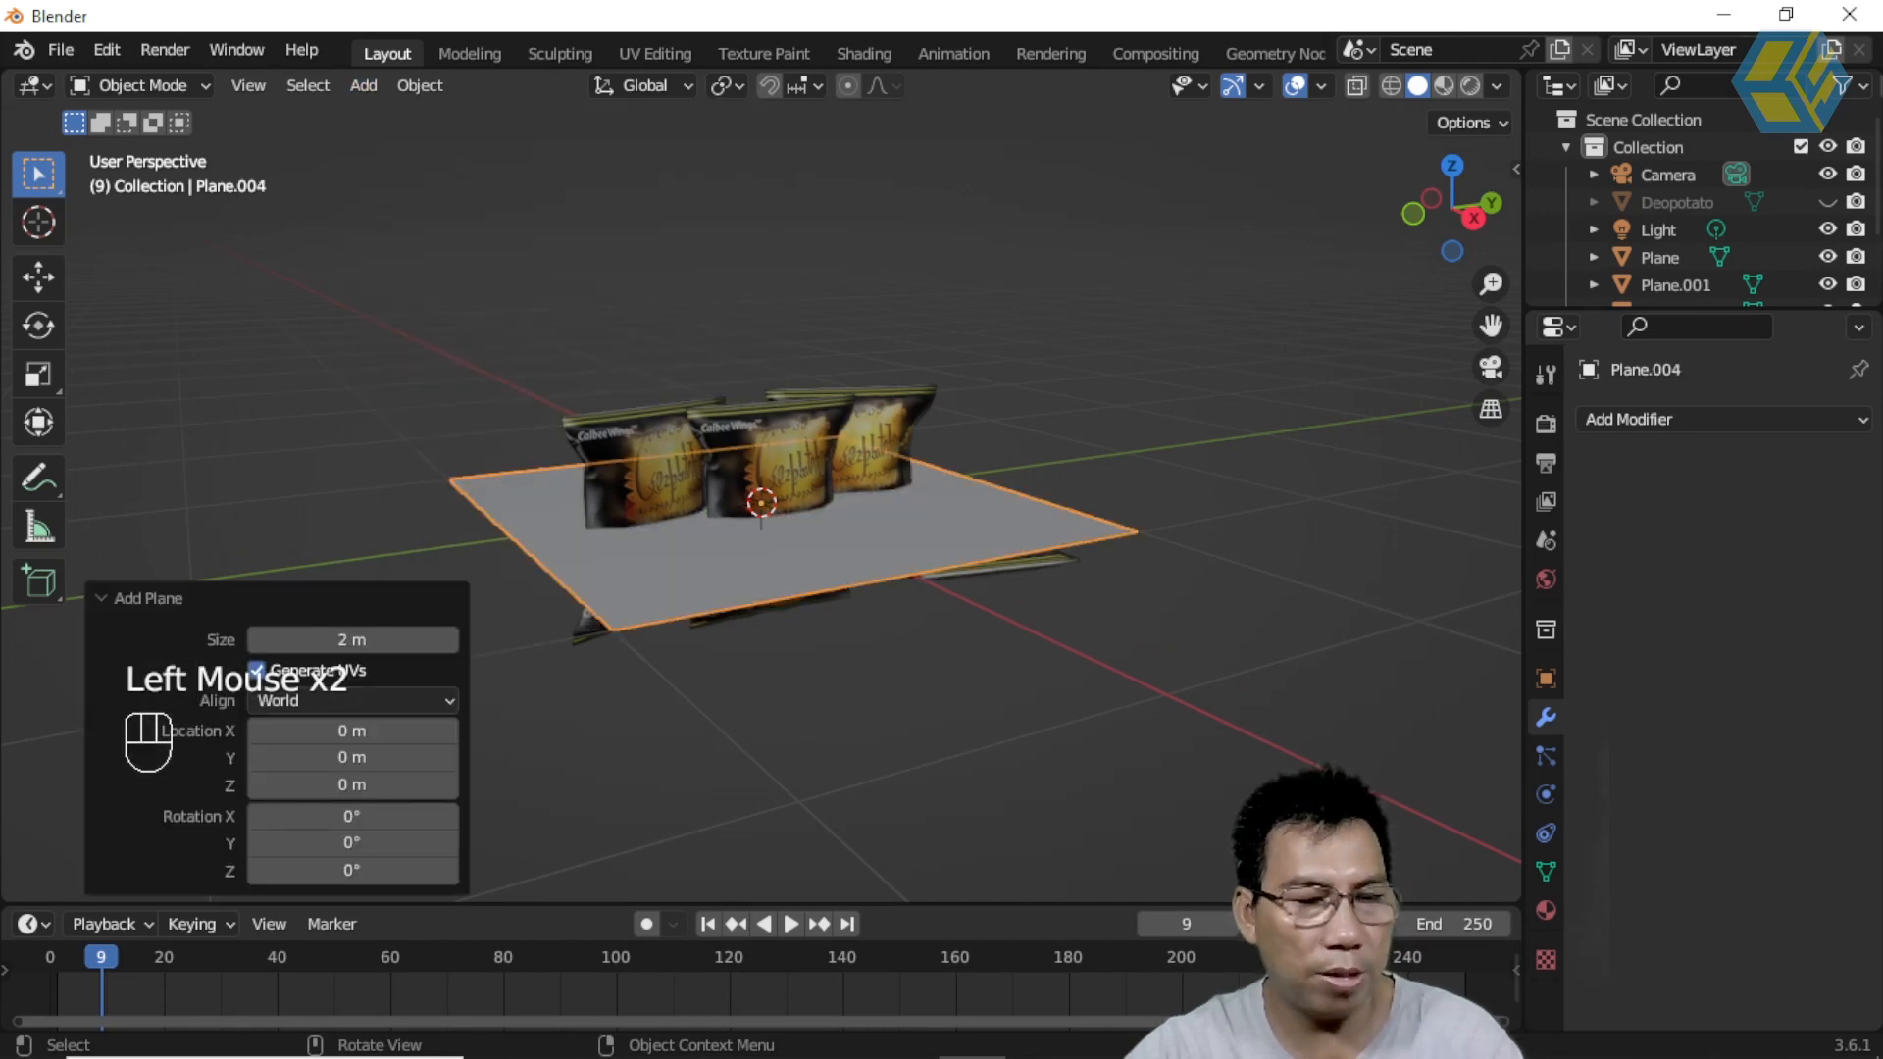
key("s")
left_click(908, 621)
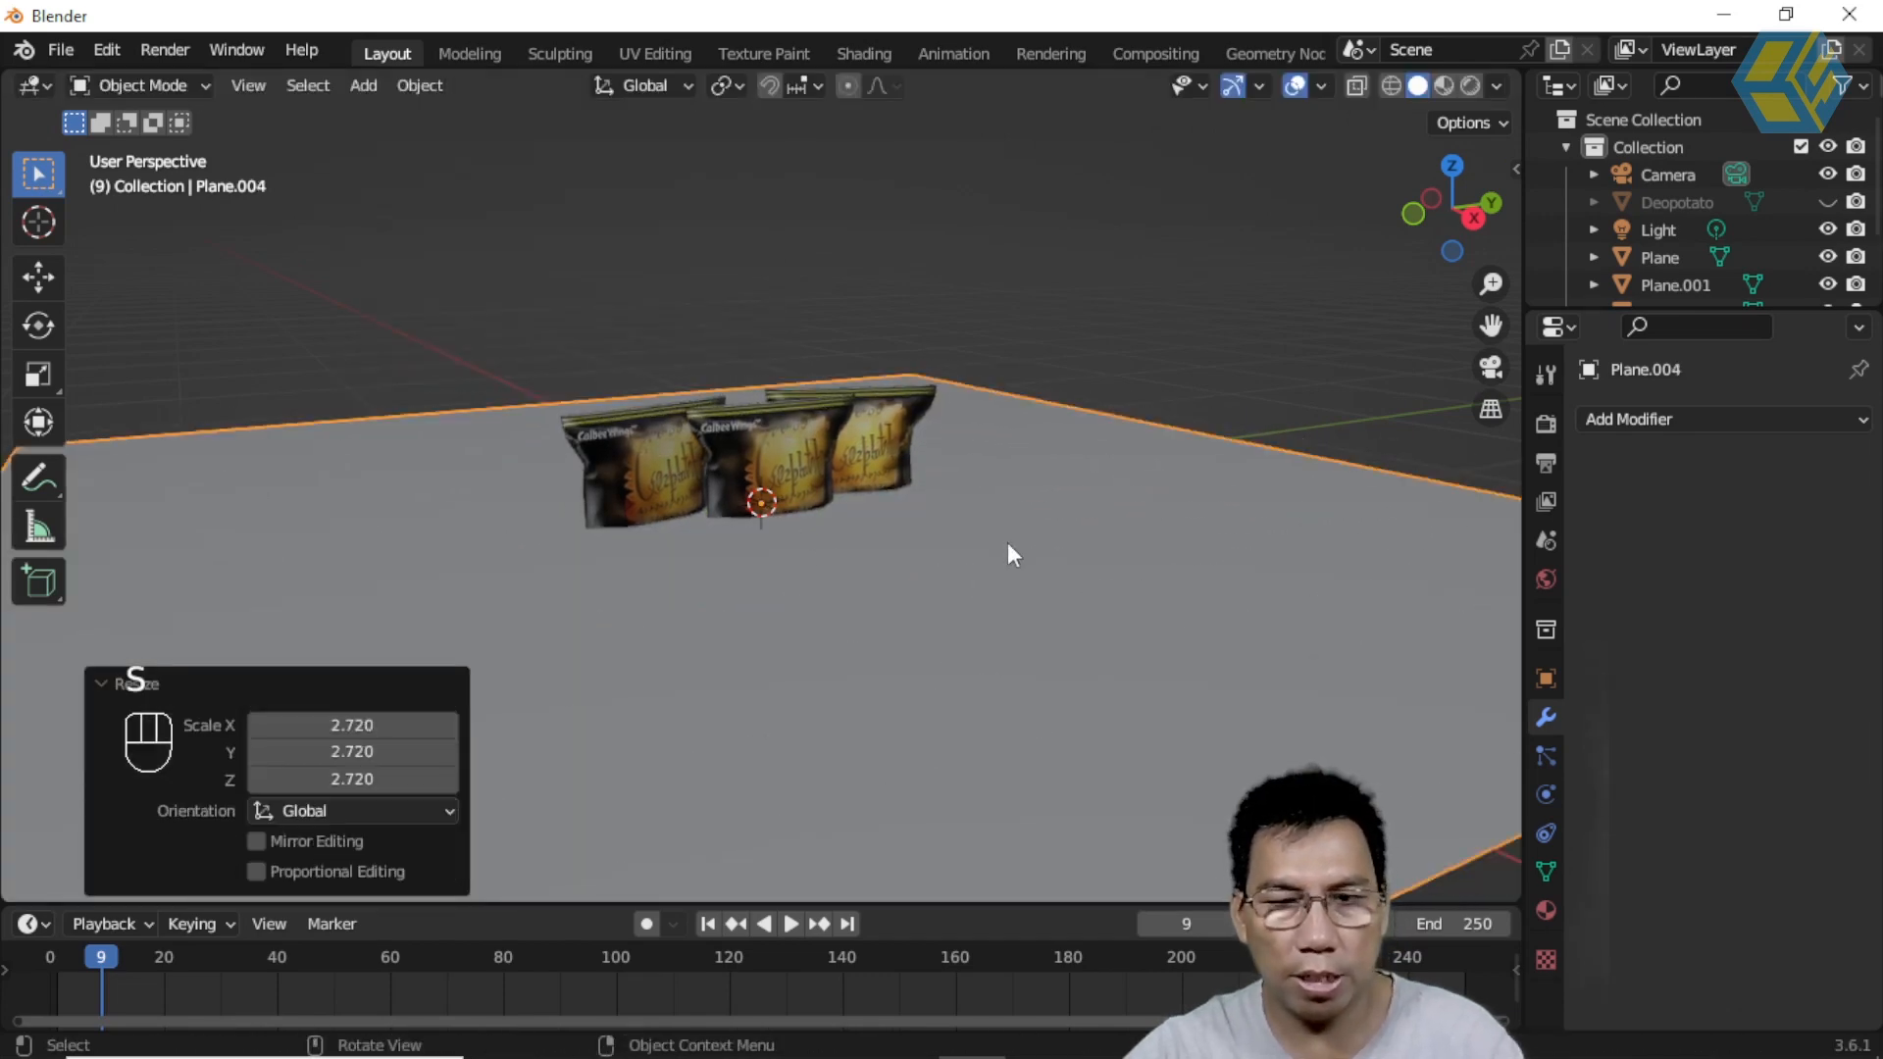
Step: Move the floor plane down along Z until it sits beneath the bags
left_click(1489, 202)
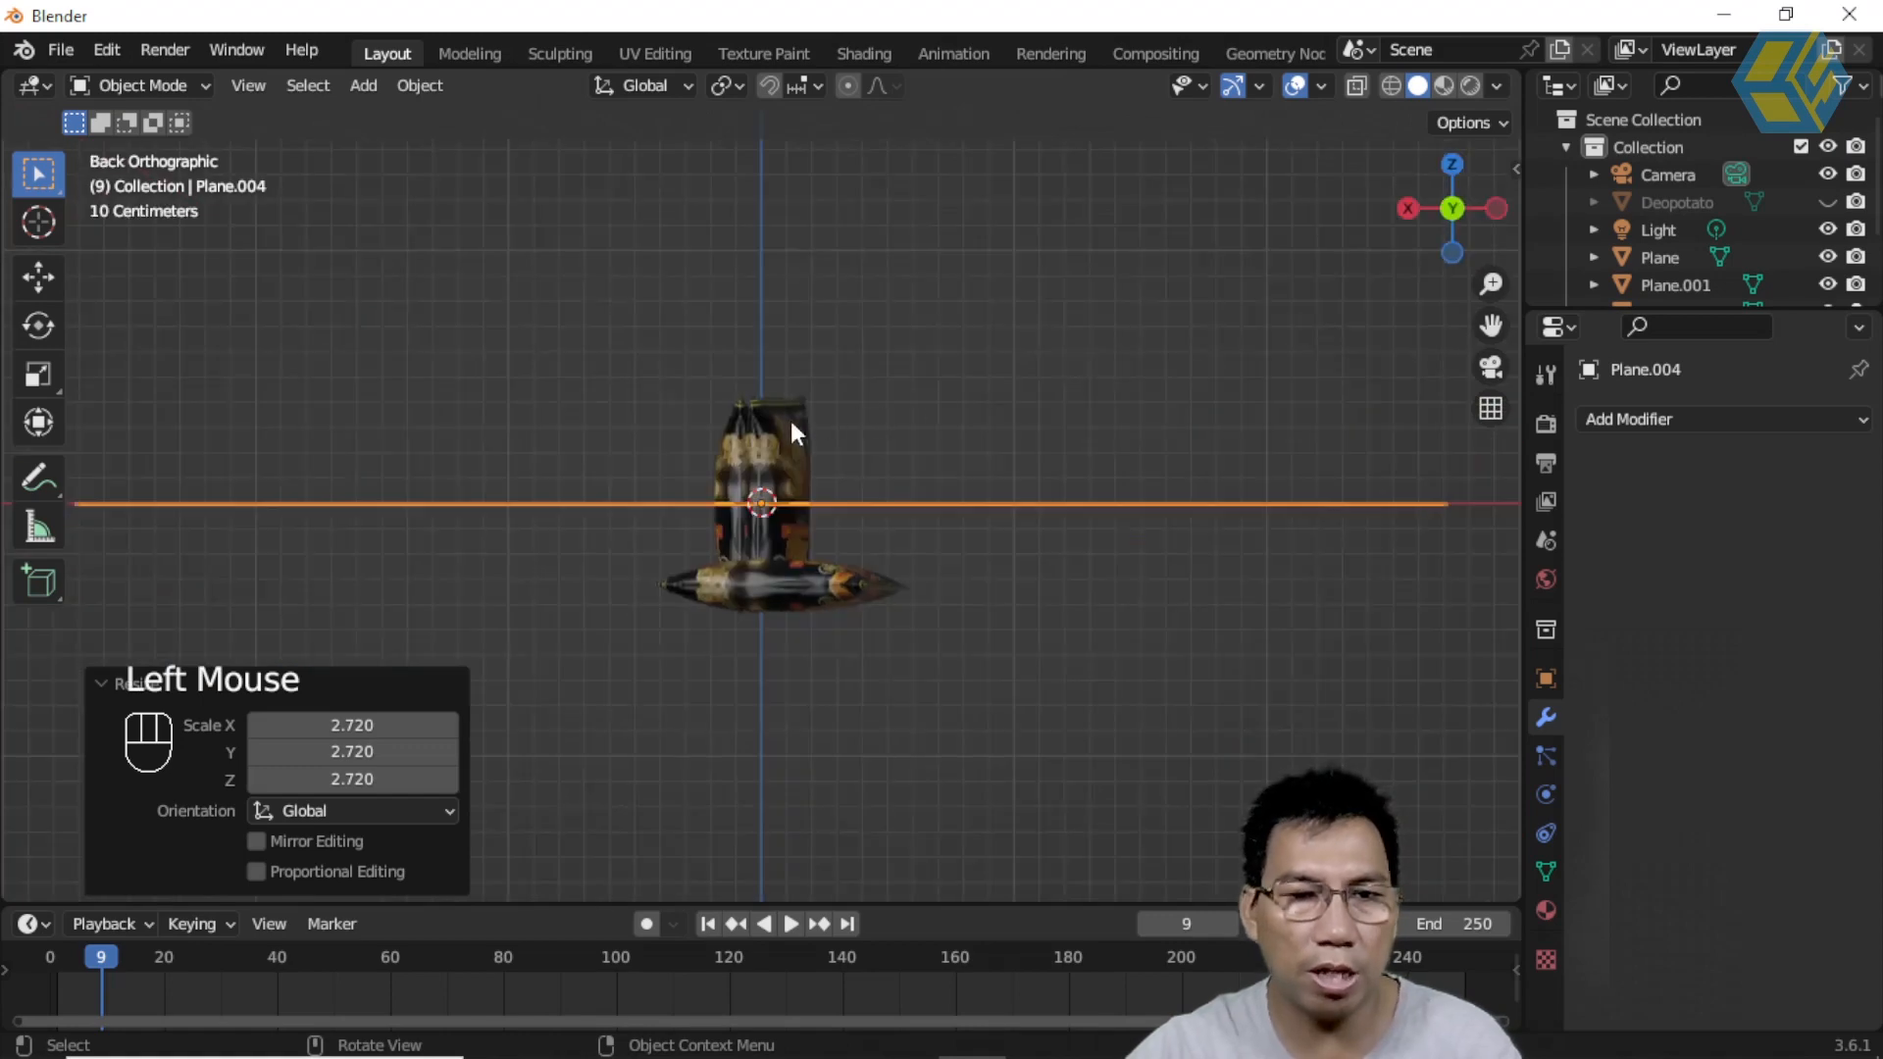
left_click(38, 271)
left_click(39, 273)
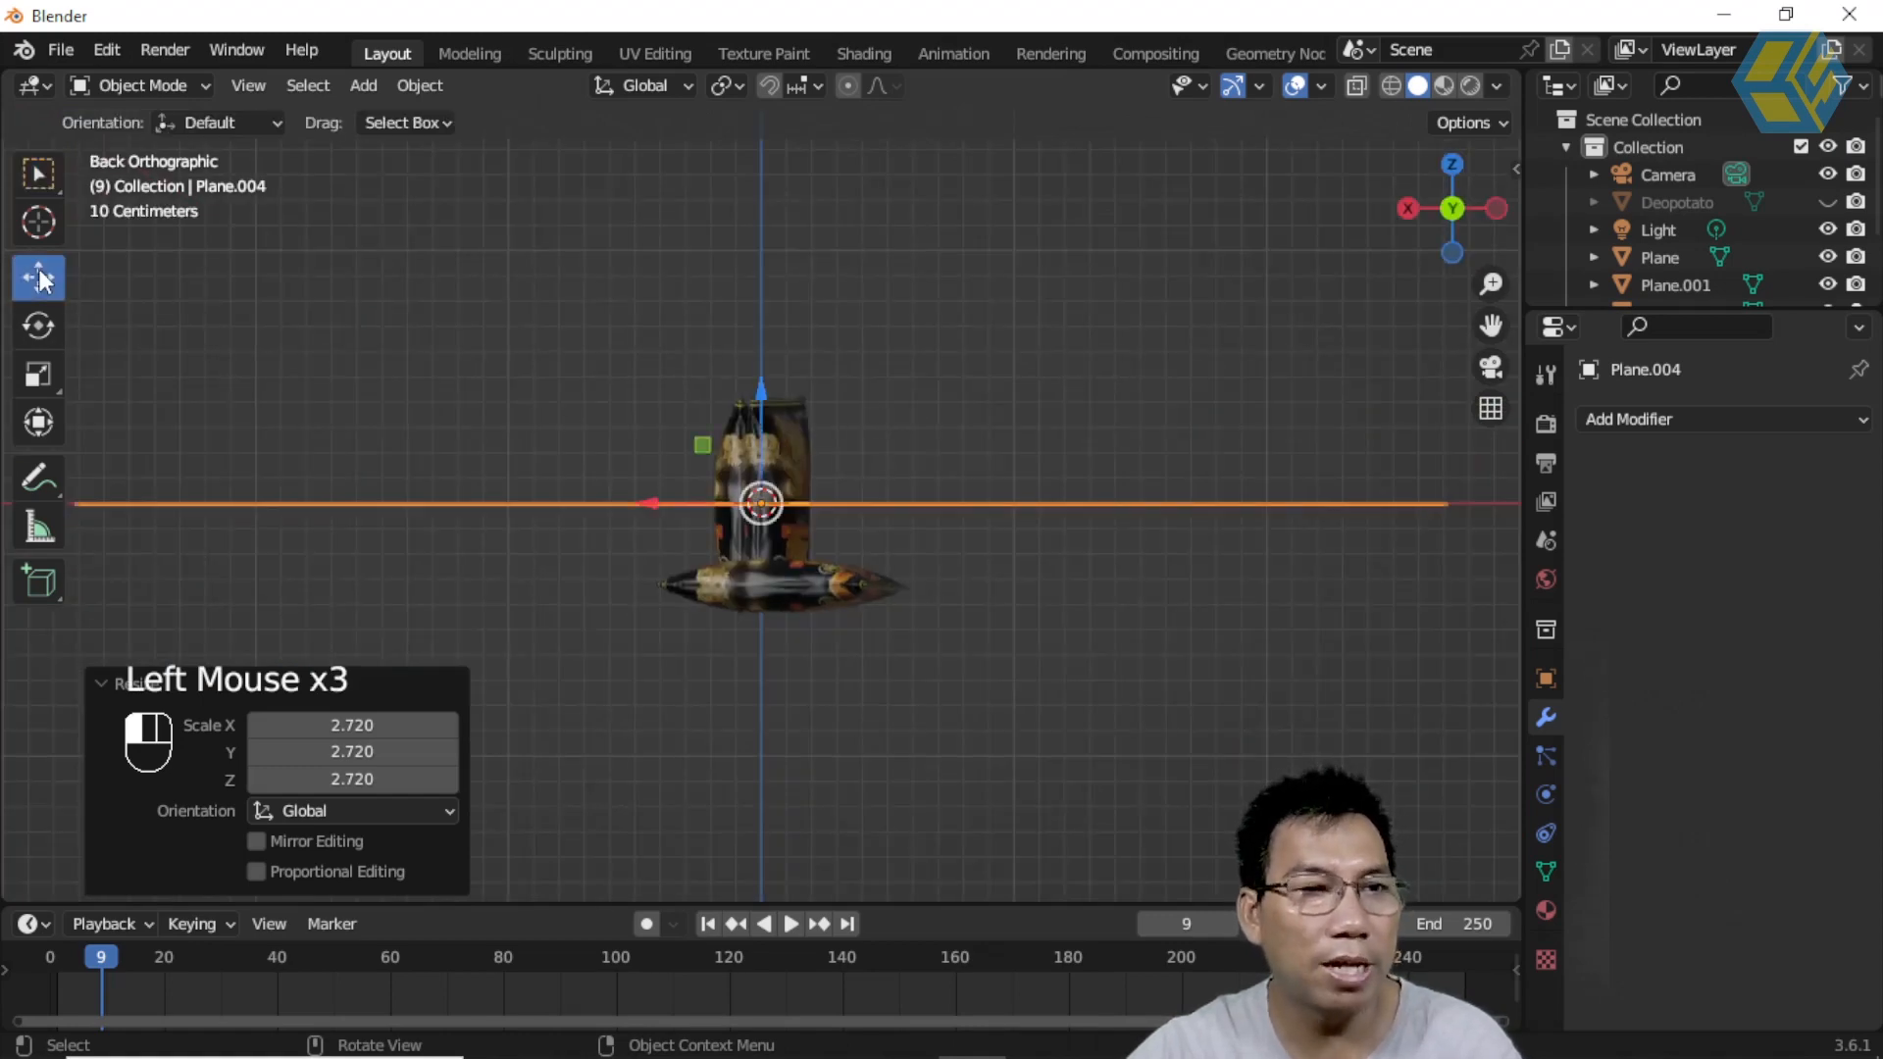
left_click(99, 681)
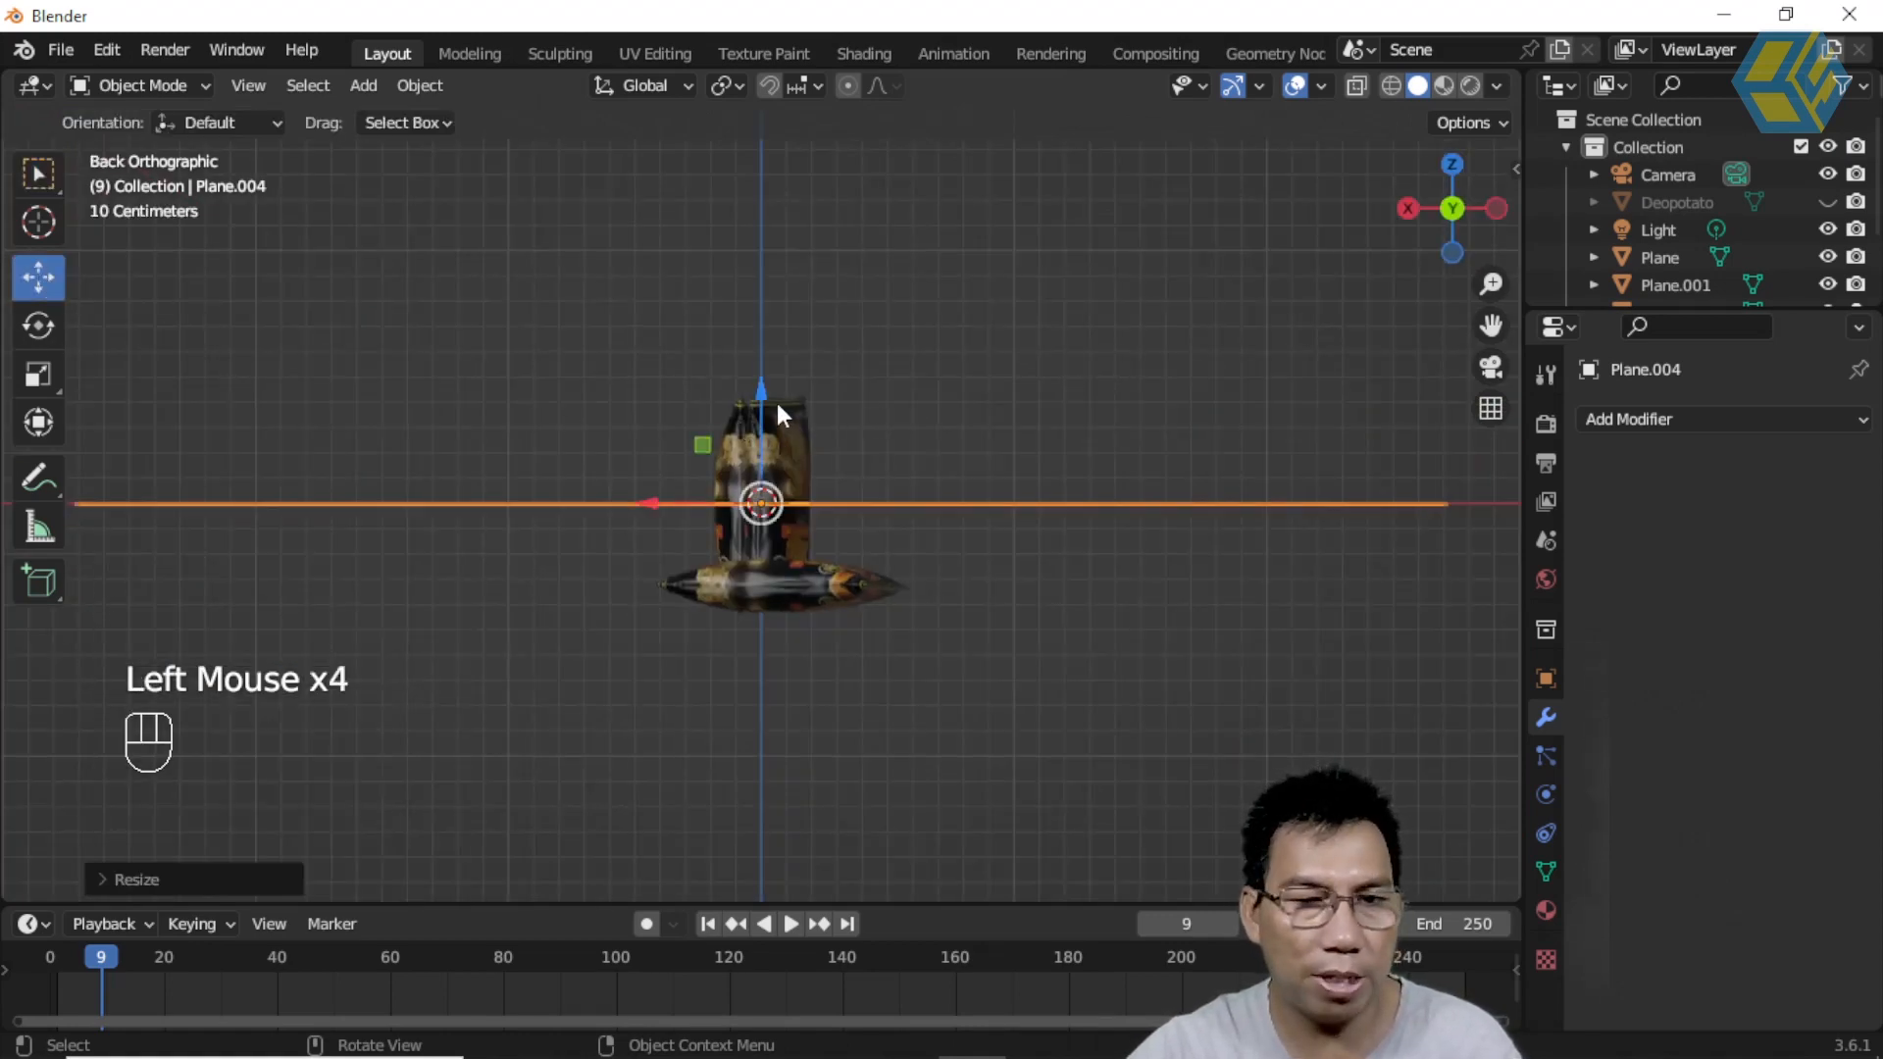
scroll(786, 394, "up", 2)
left_click_drag(757, 446, 681, 614)
middle_click_drag(632, 609, 1112, 652)
scroll(968, 673, "down", 2)
Step: Scale the floor plane up further so it extends well beyond the bags
middle_click_drag(968, 673, 880, 689)
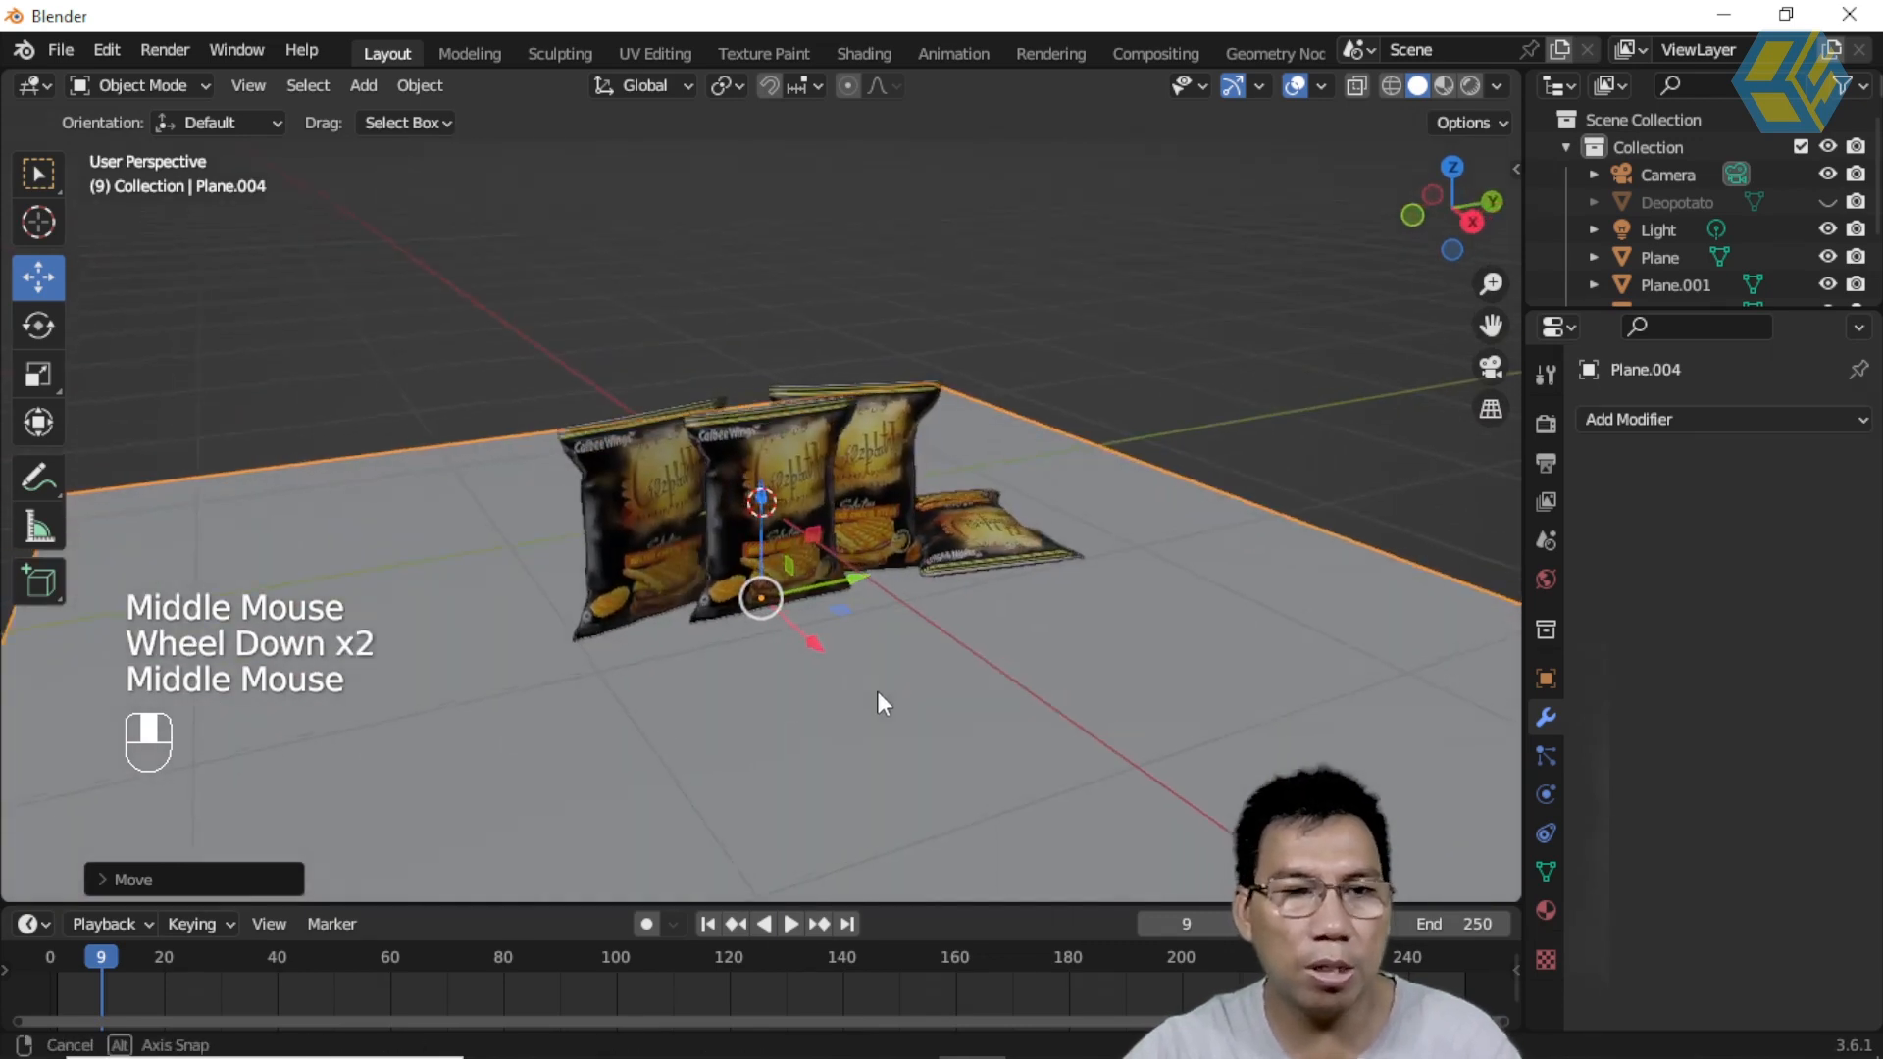
scroll(879, 692, "down", 2)
key("s")
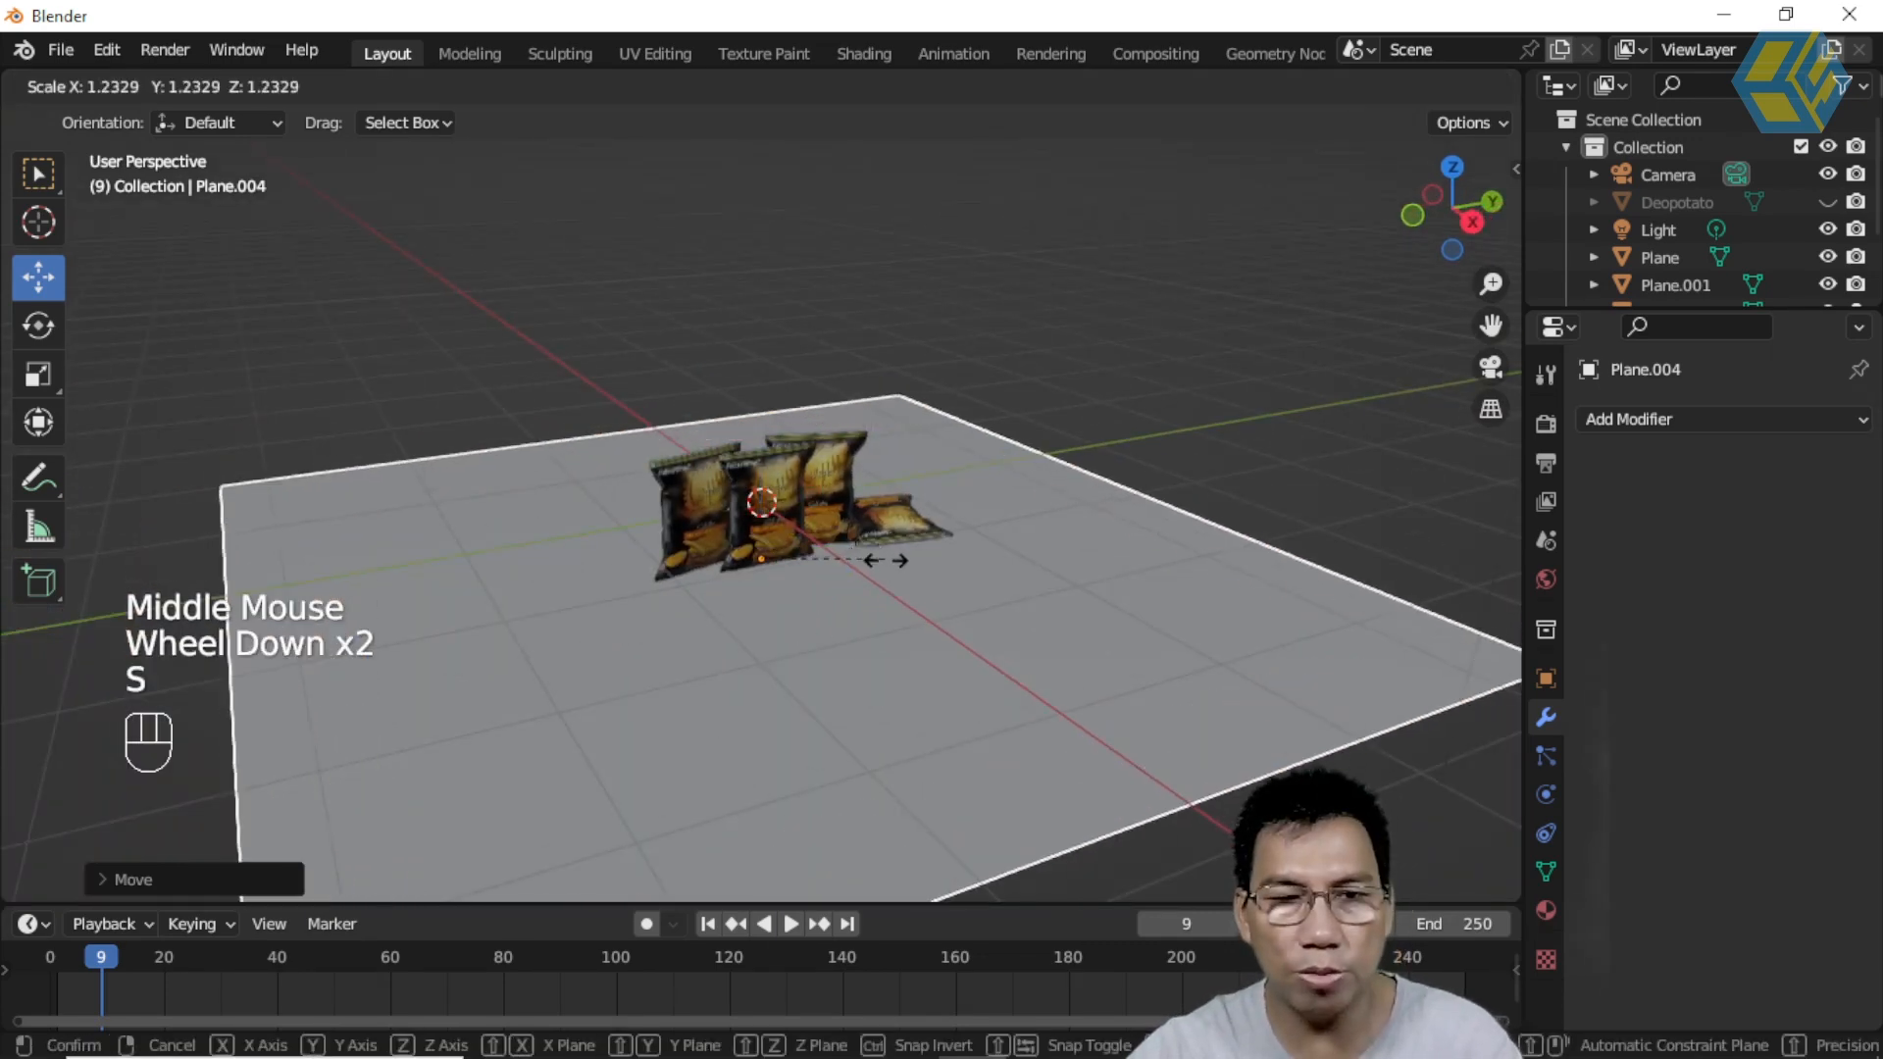
left_click(916, 568)
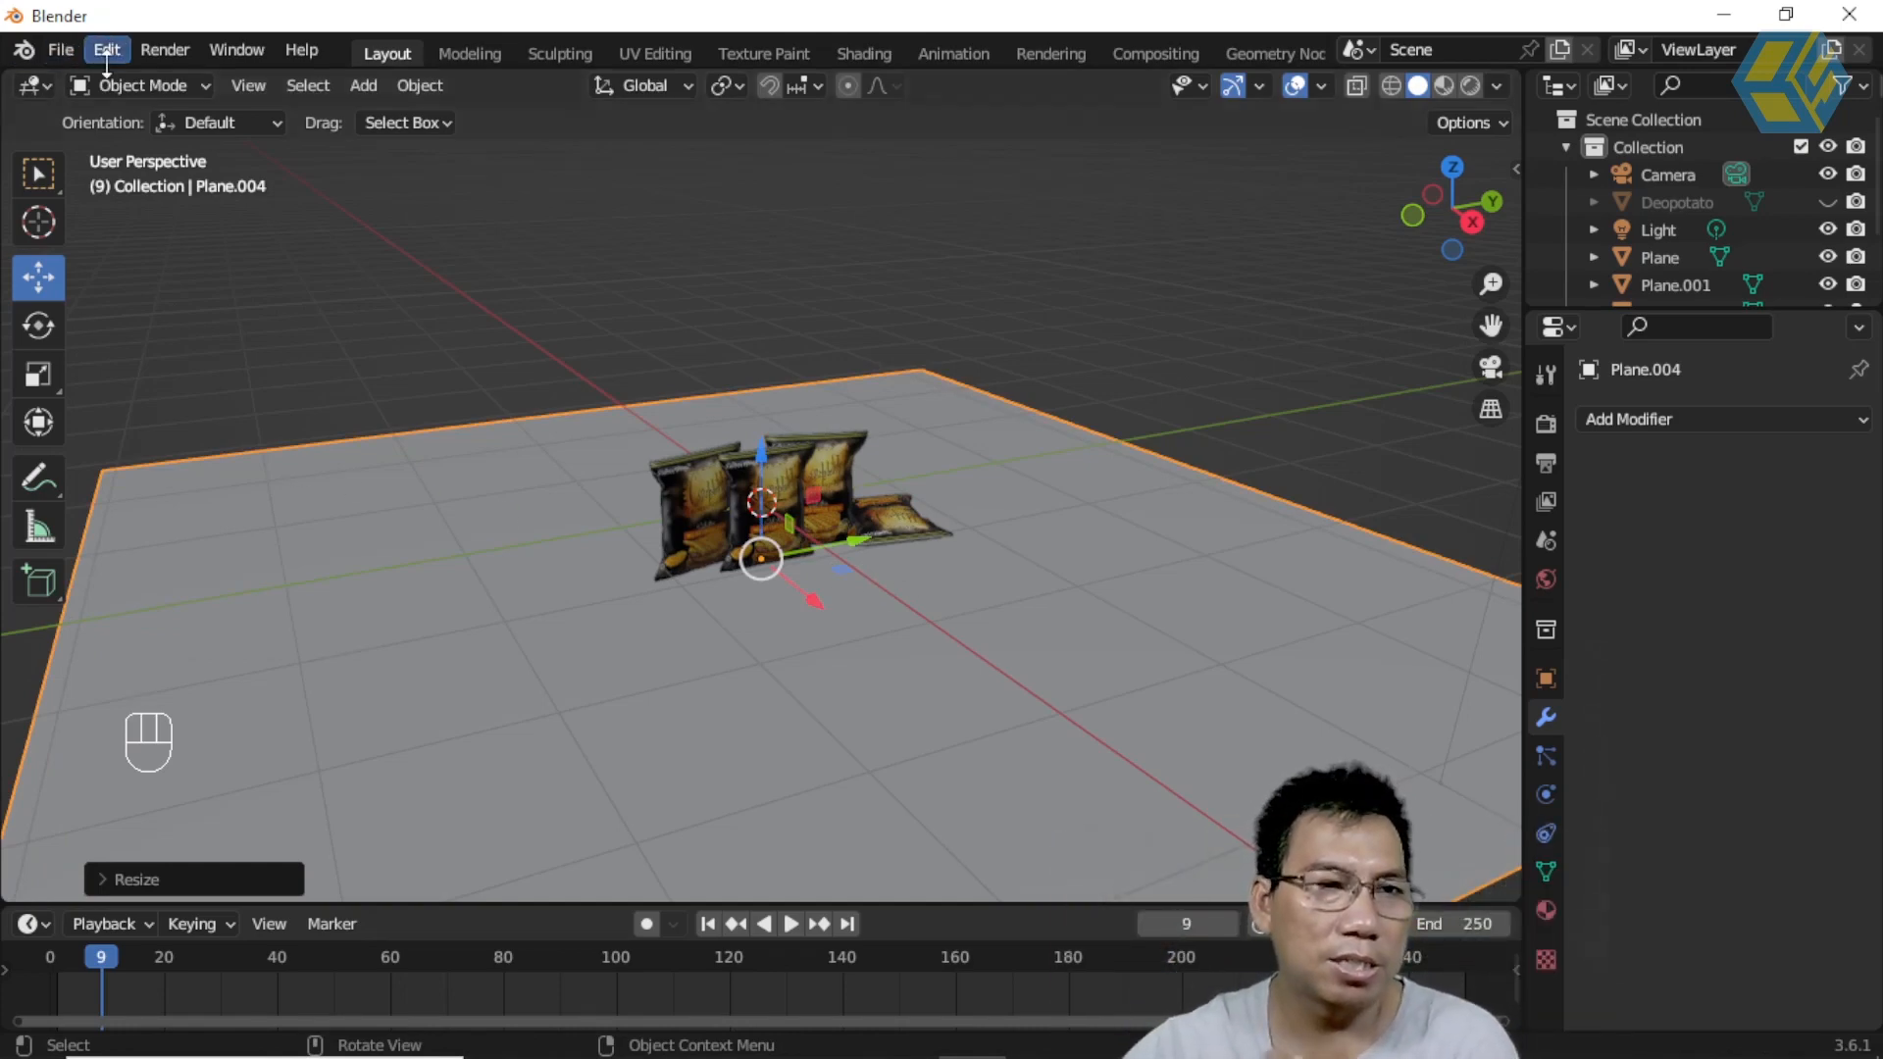
Step: Extrude the floor plane's rear edge straight up along Z to form a backdrop wall behind the bags
left_click(138, 86)
left_click(140, 149)
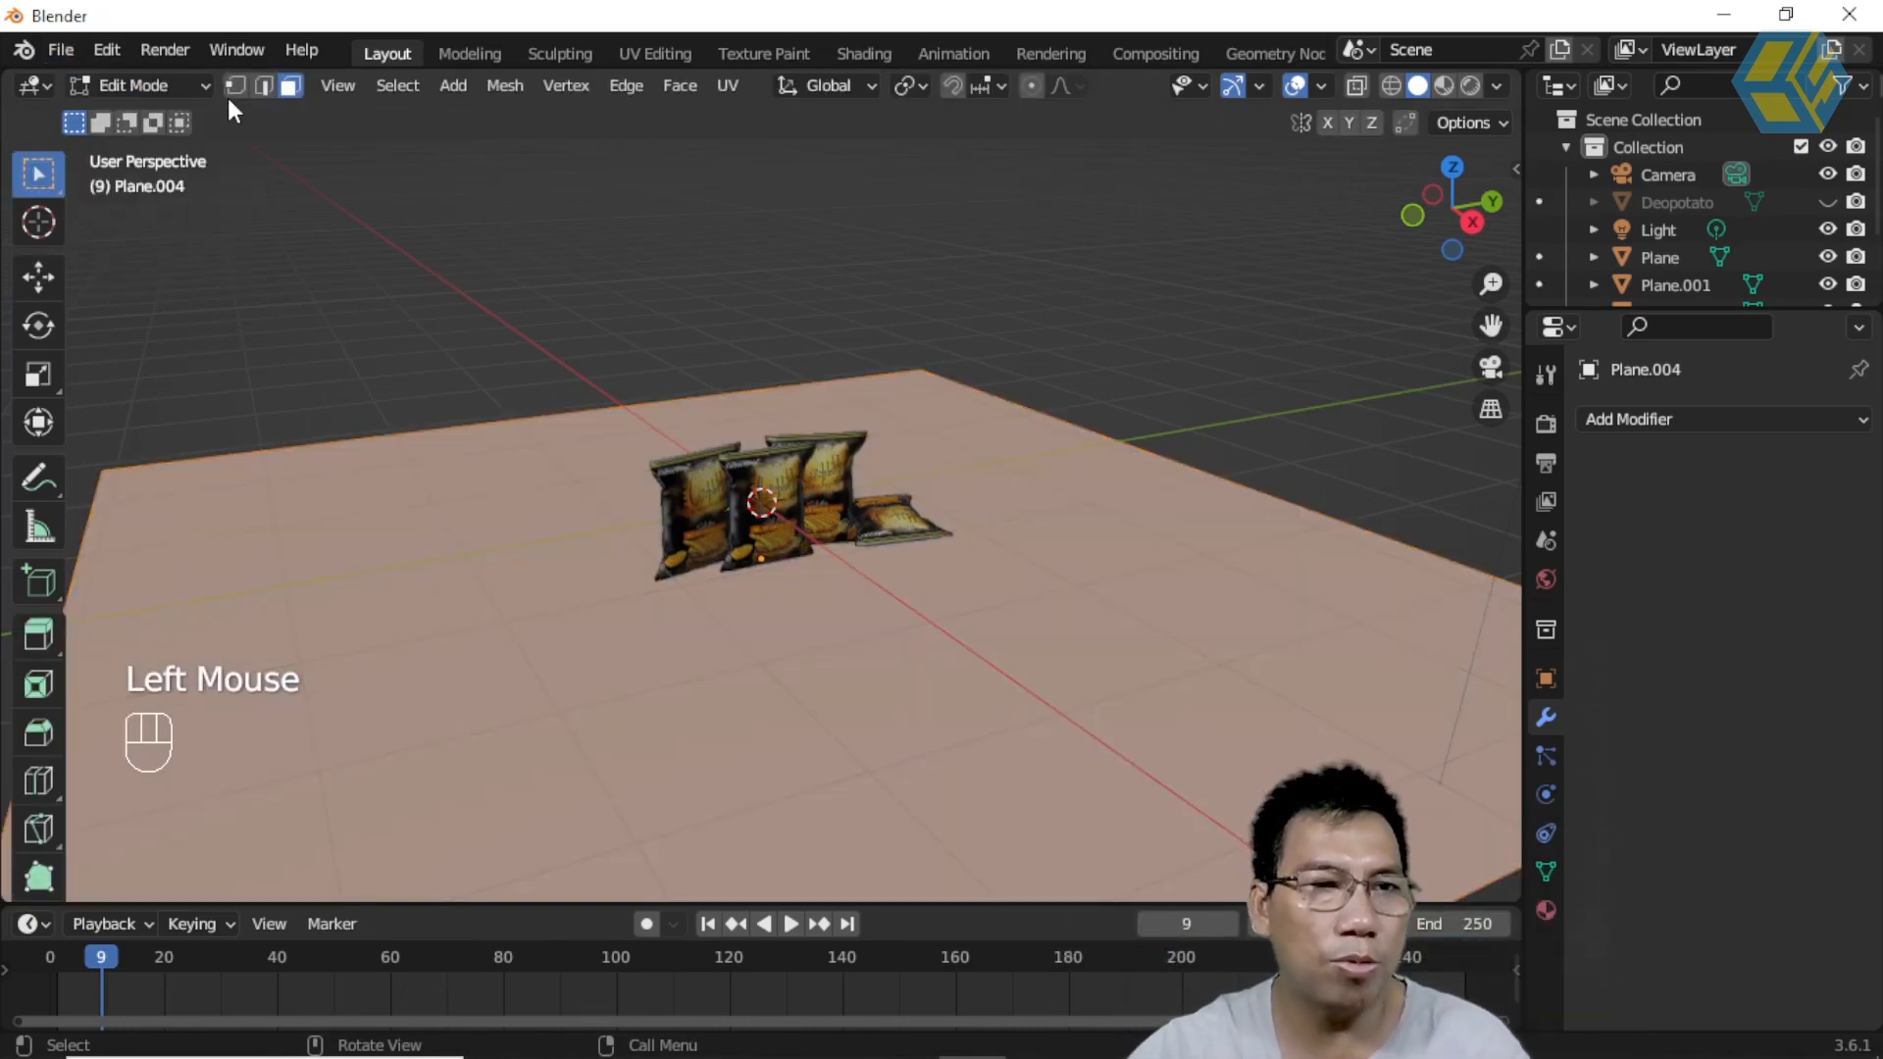
left_click(263, 87)
left_click(434, 427)
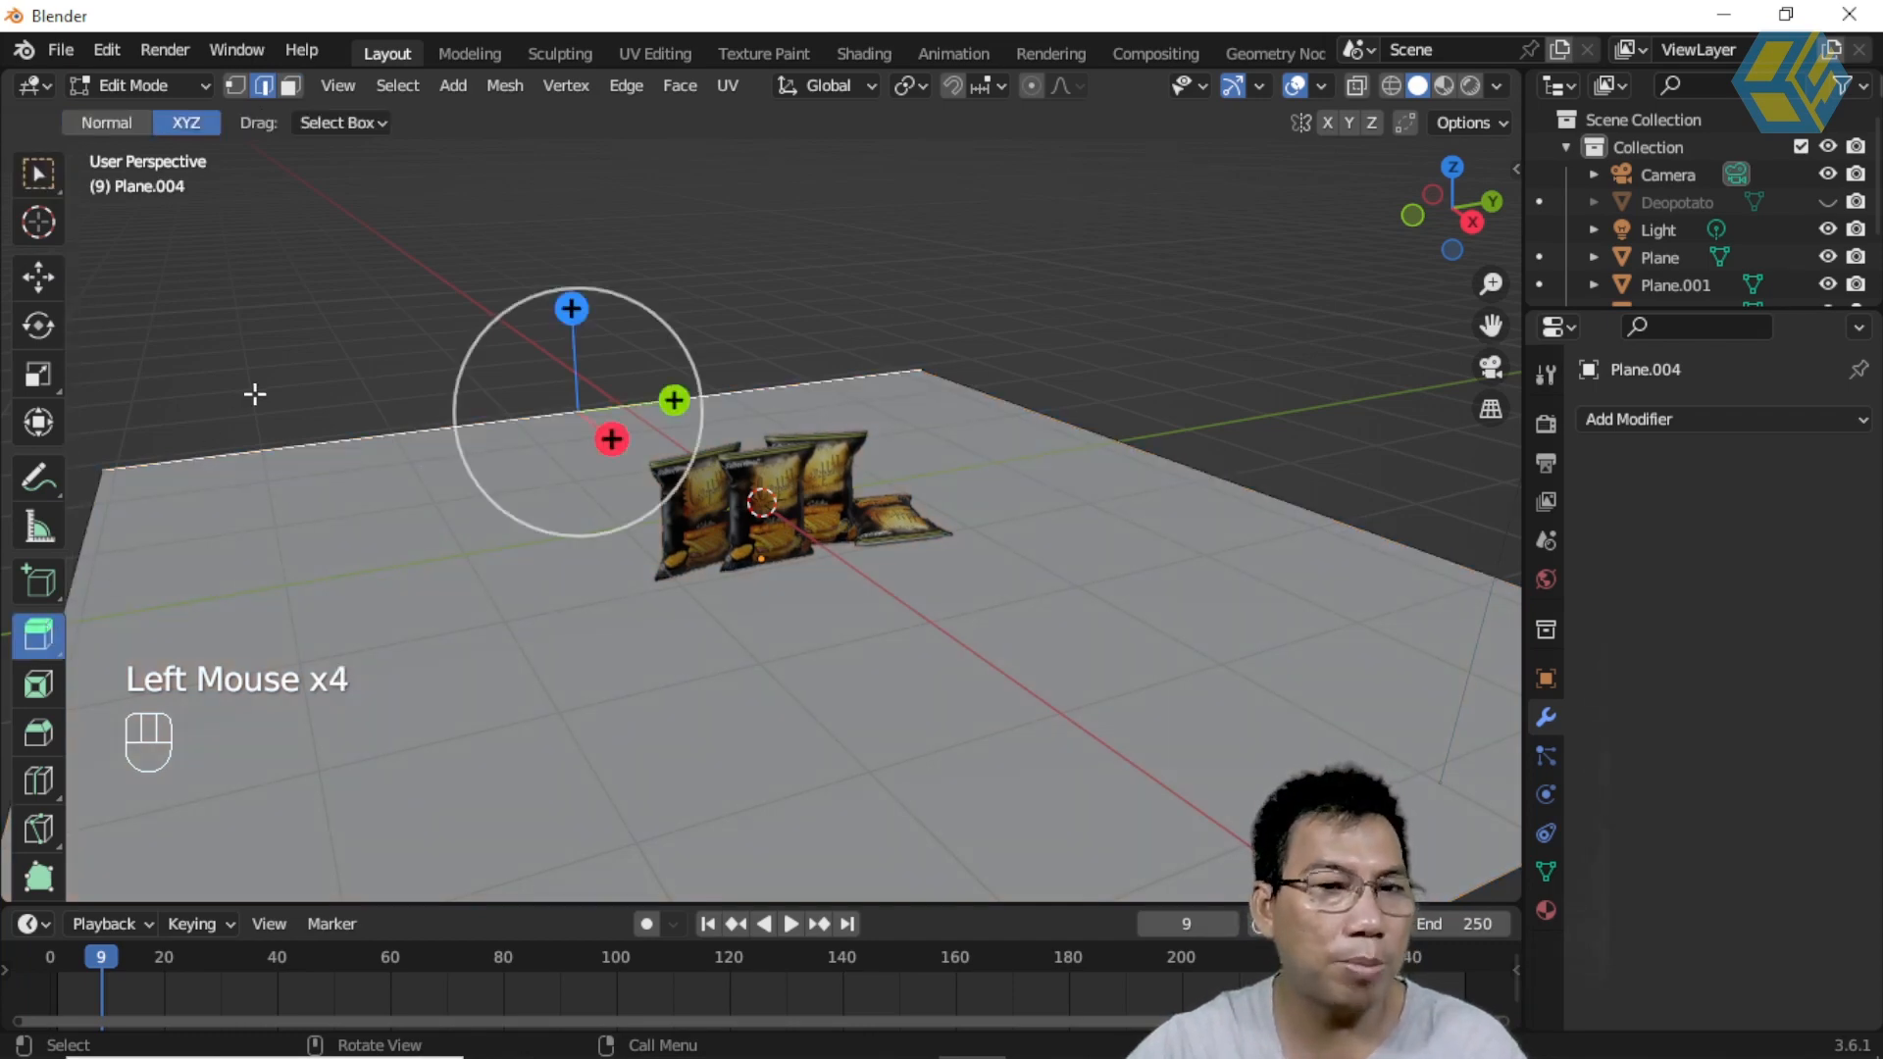
left_click(122, 116)
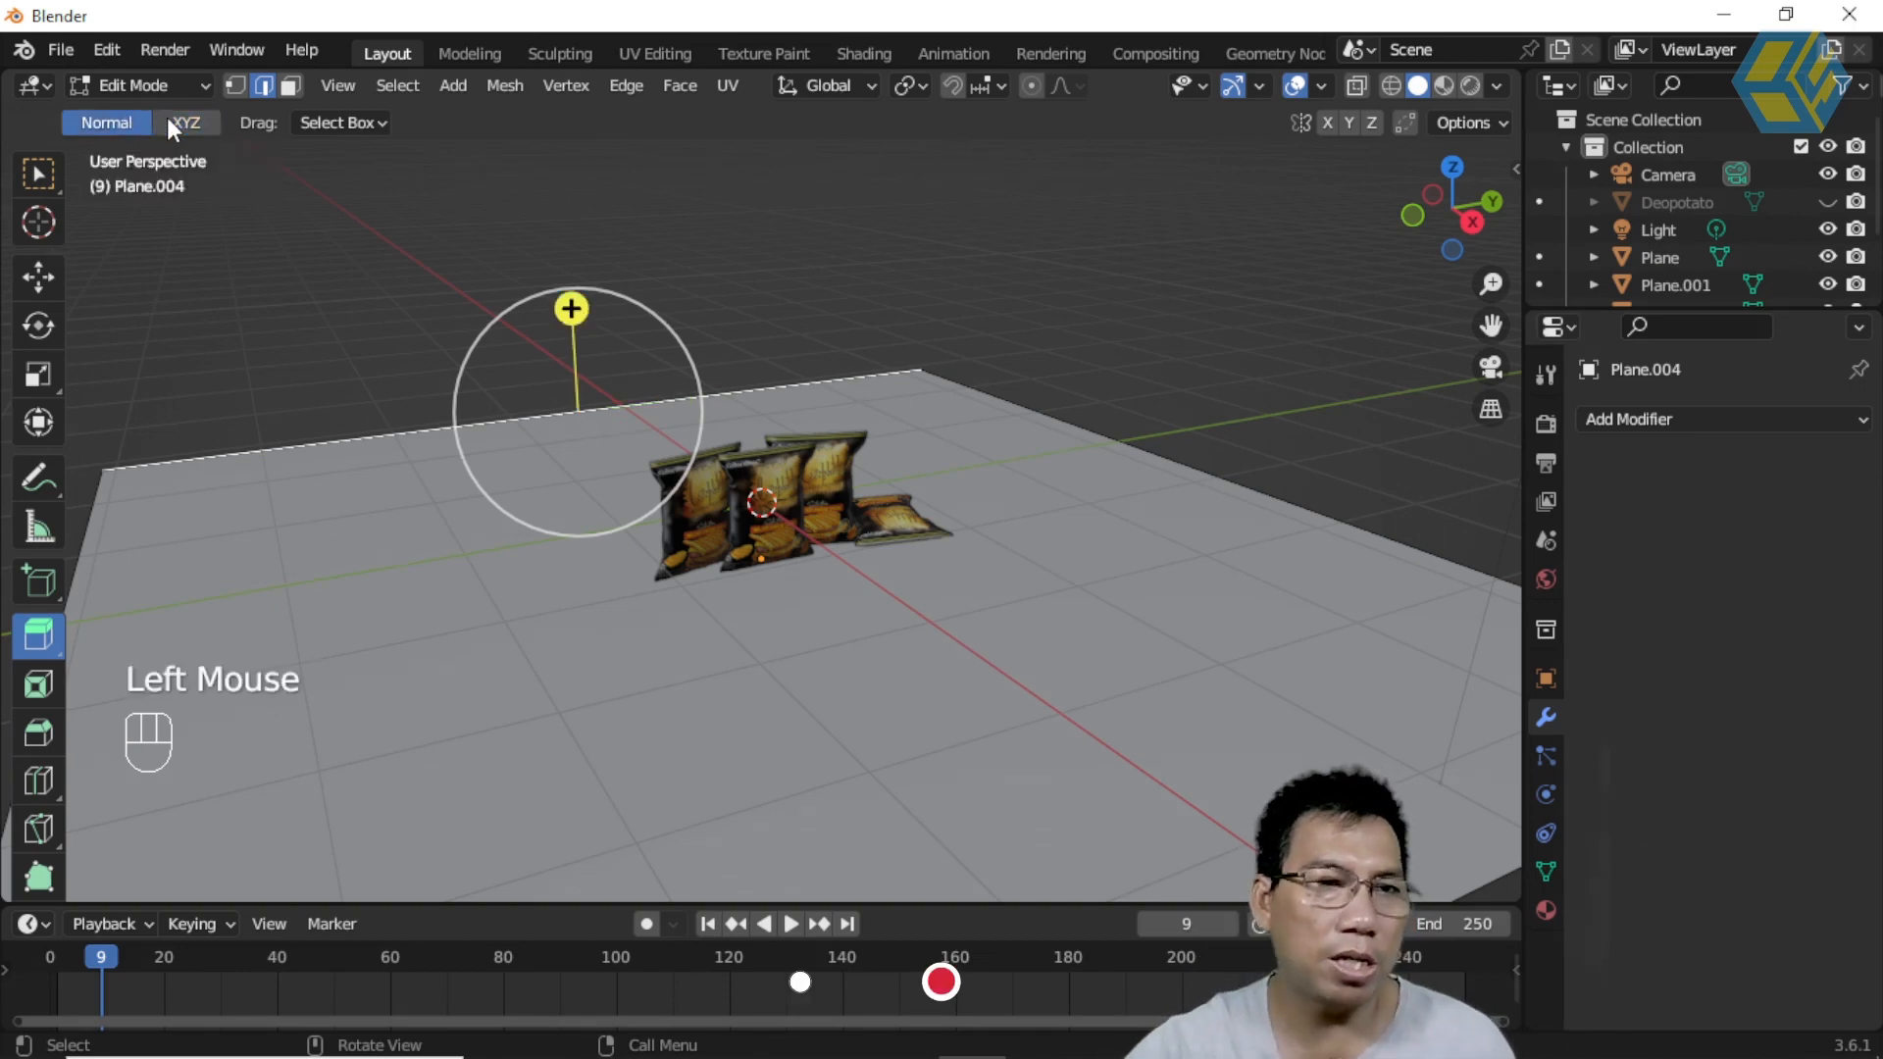
left_click(182, 120)
middle_click_drag(359, 284, 344, 331)
left_click_drag(345, 333, 278, 464)
scroll(320, 579, "down", 2)
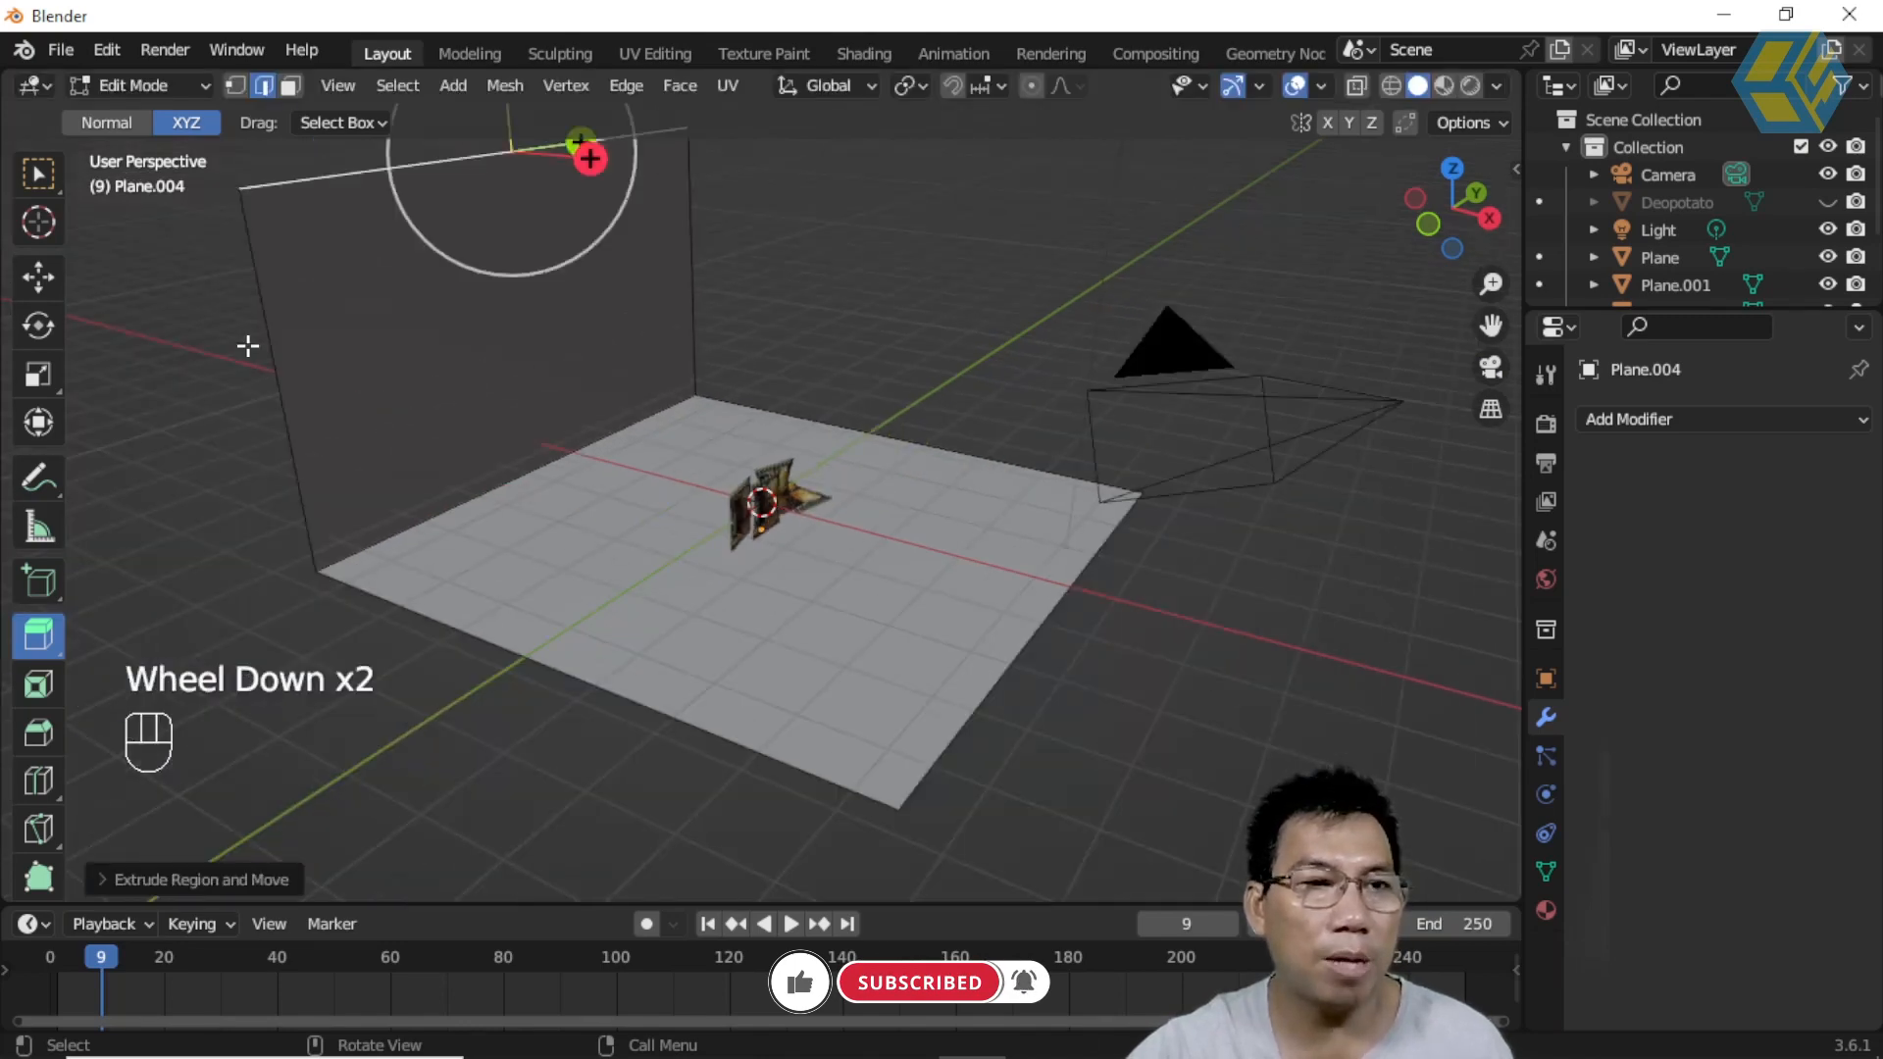
Step: Move the backdrop wall's upper edge along Z to adjust the wall's height
left_click(43, 282)
scroll(593, 353, "down", 2)
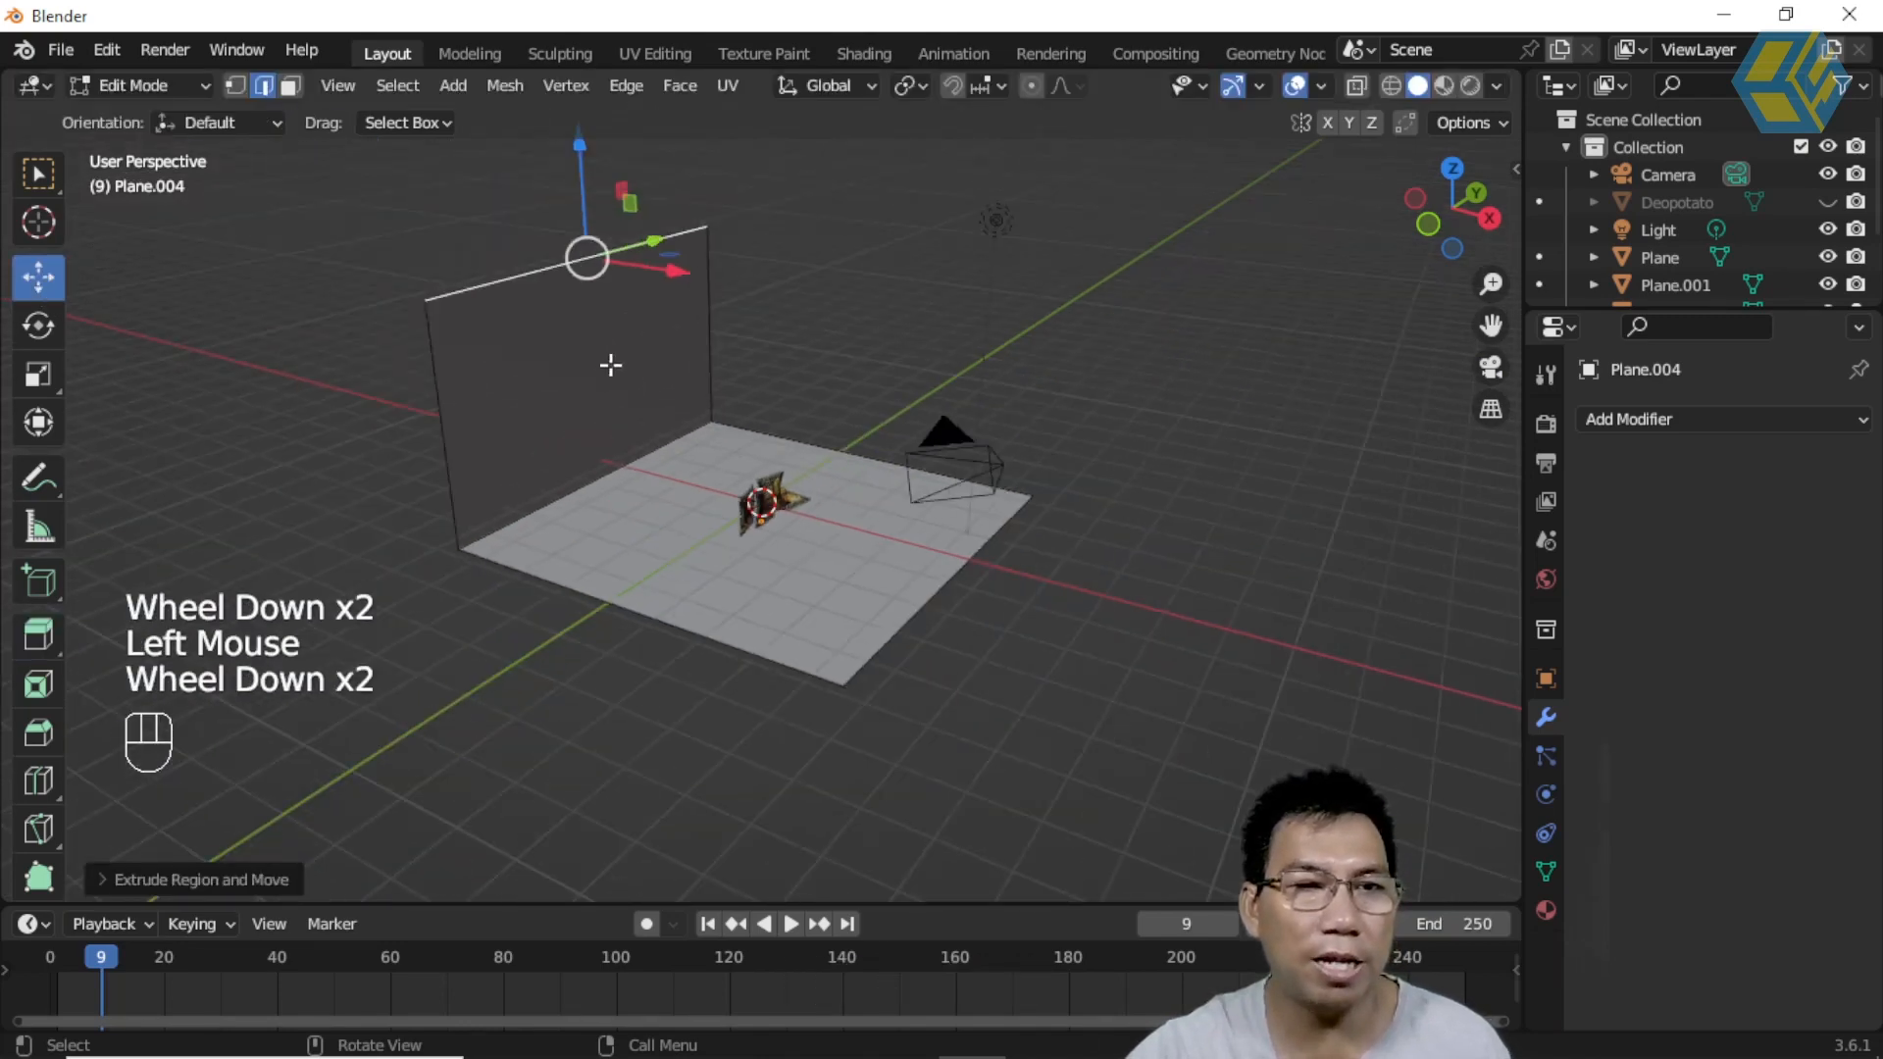
middle_click_drag(618, 366, 613, 235)
left_click_drag(631, 158, 686, 412)
Step: Bevel the edge between floor and wall about 0.471 m wide with multiple segments into a smooth curve, and return to Object Mode
scroll(586, 461, "up", 2)
left_click(577, 451)
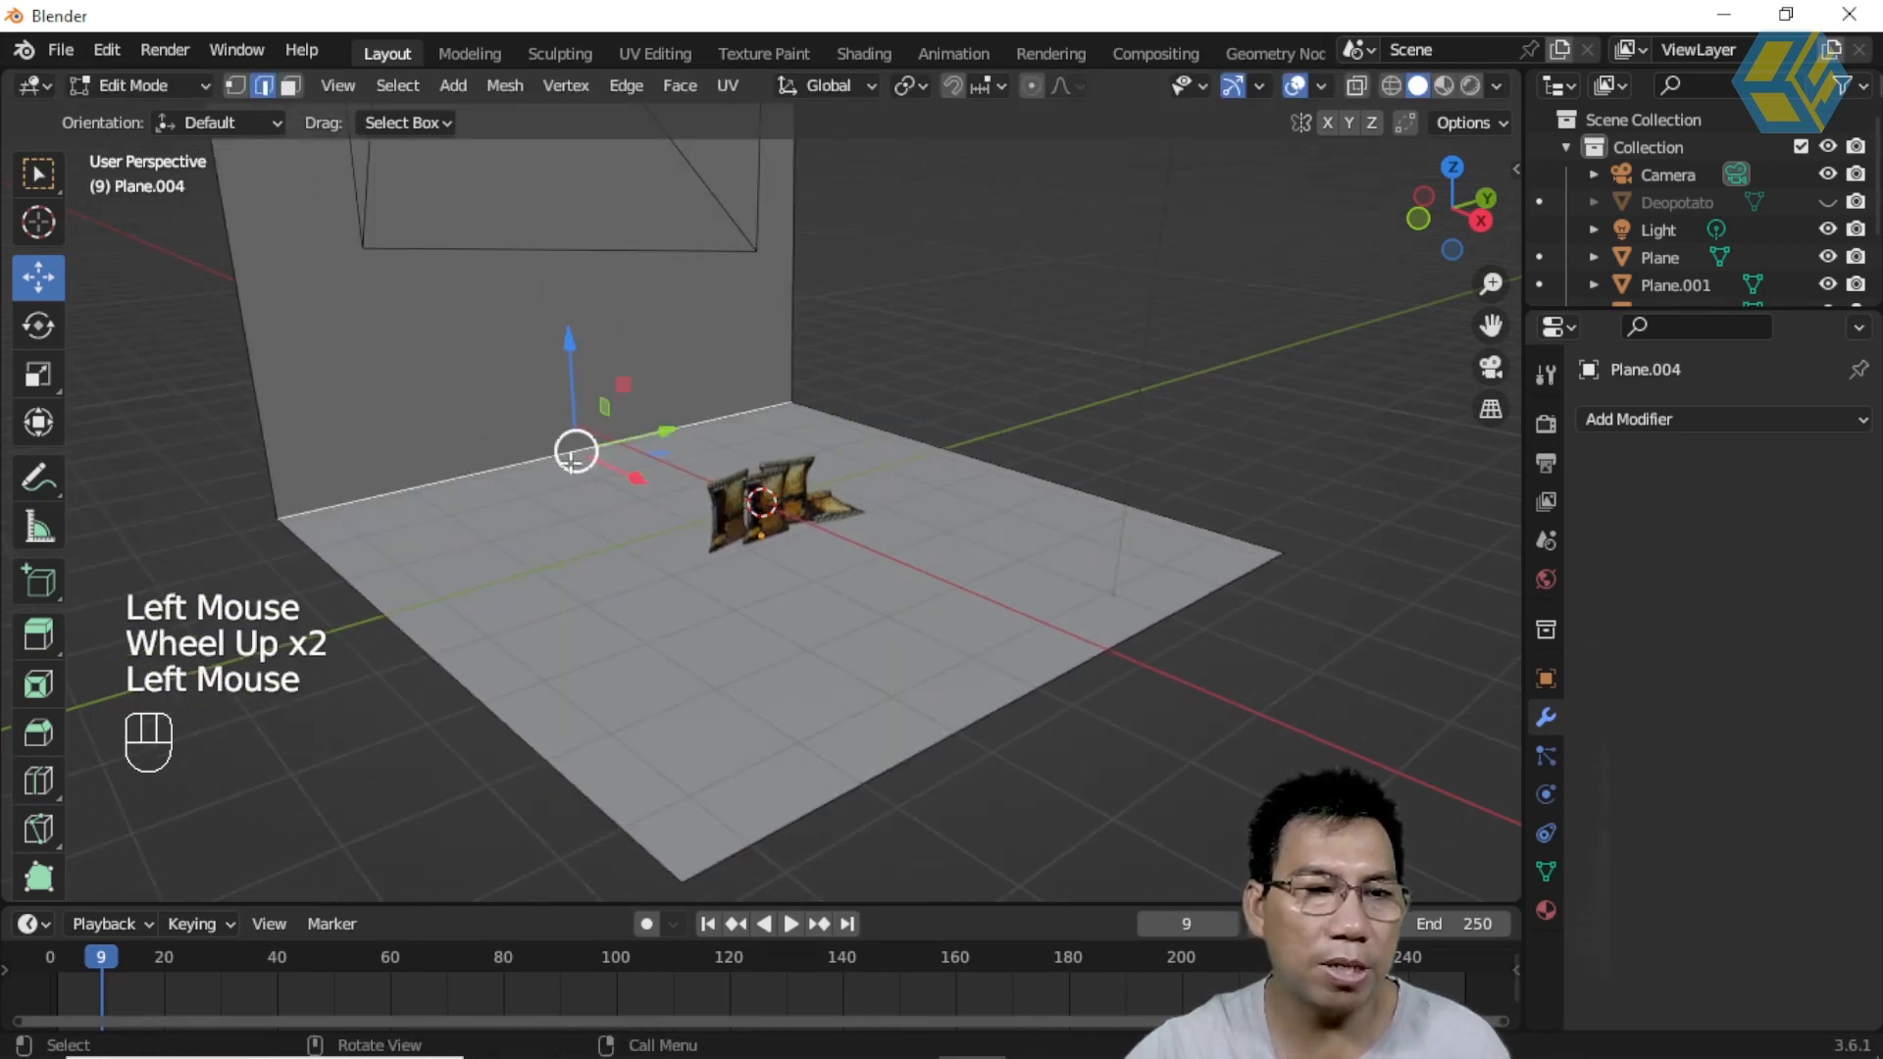
left_click(39, 741)
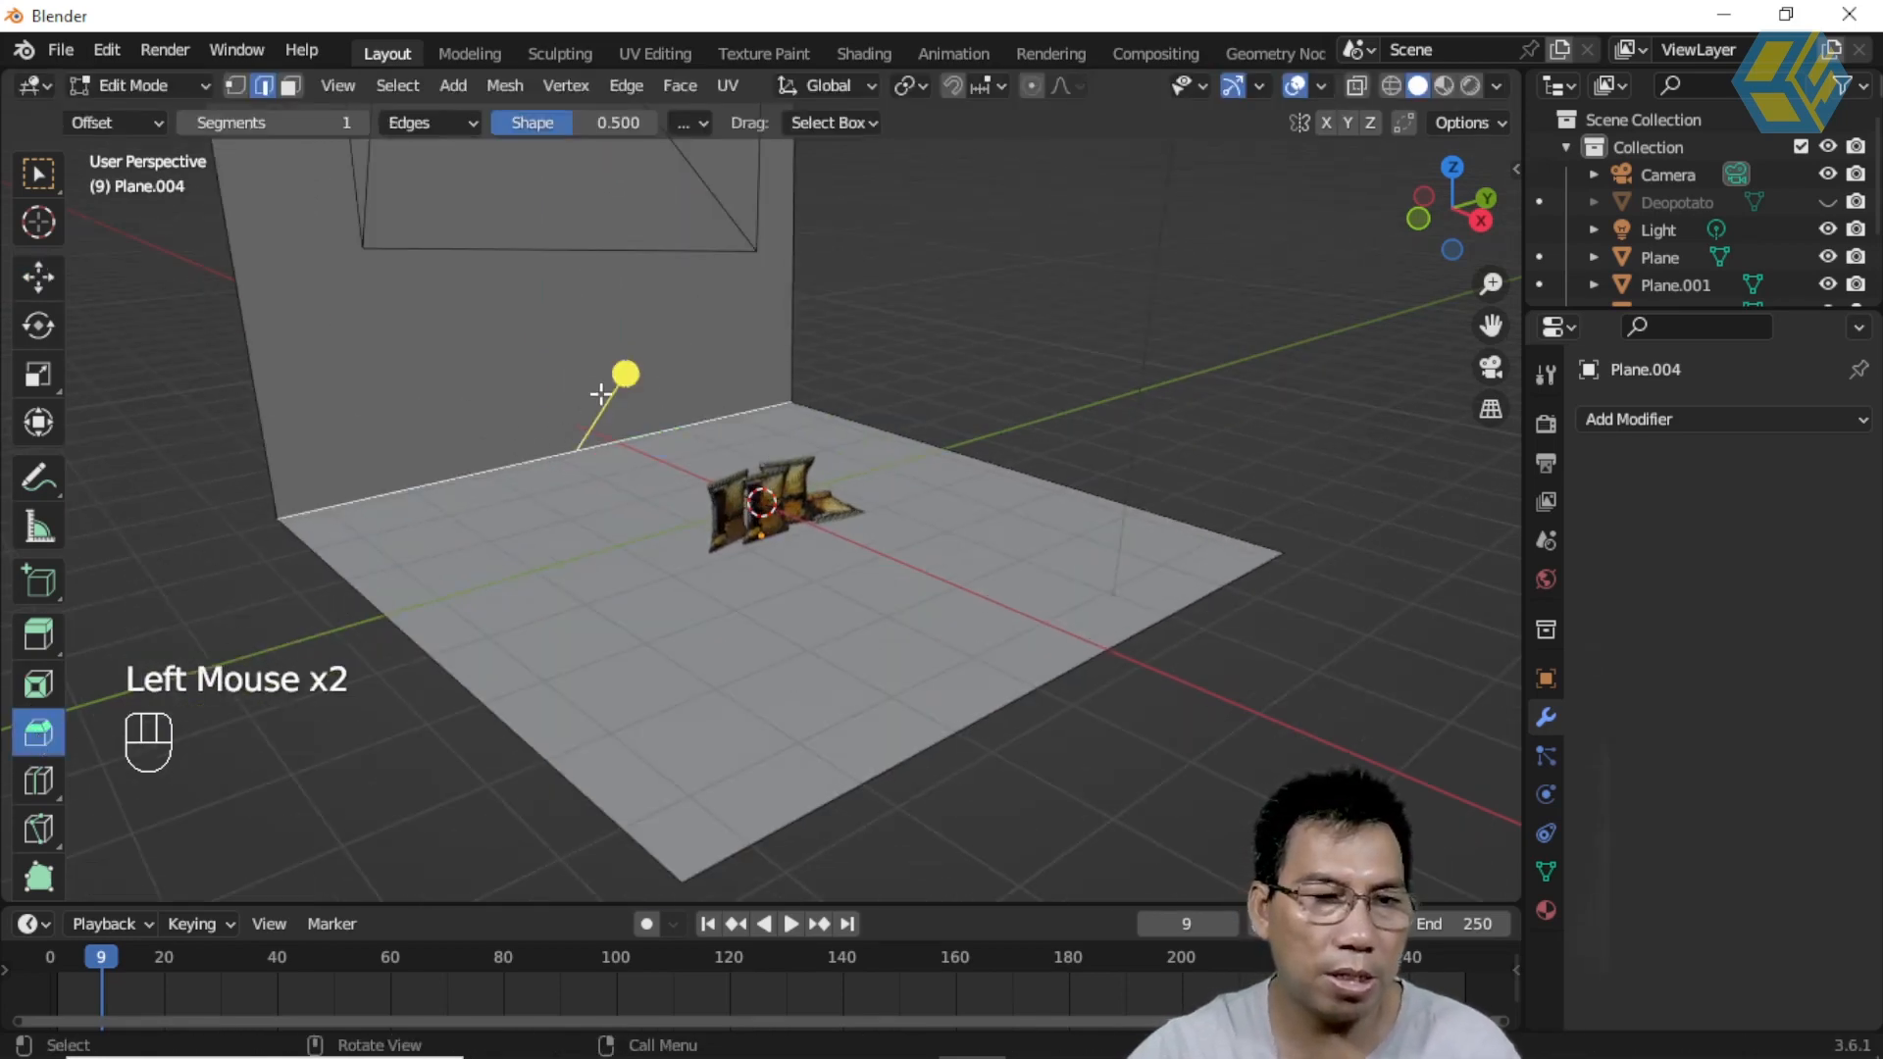
left_click_drag(625, 375, 721, 261)
left_click(161, 881)
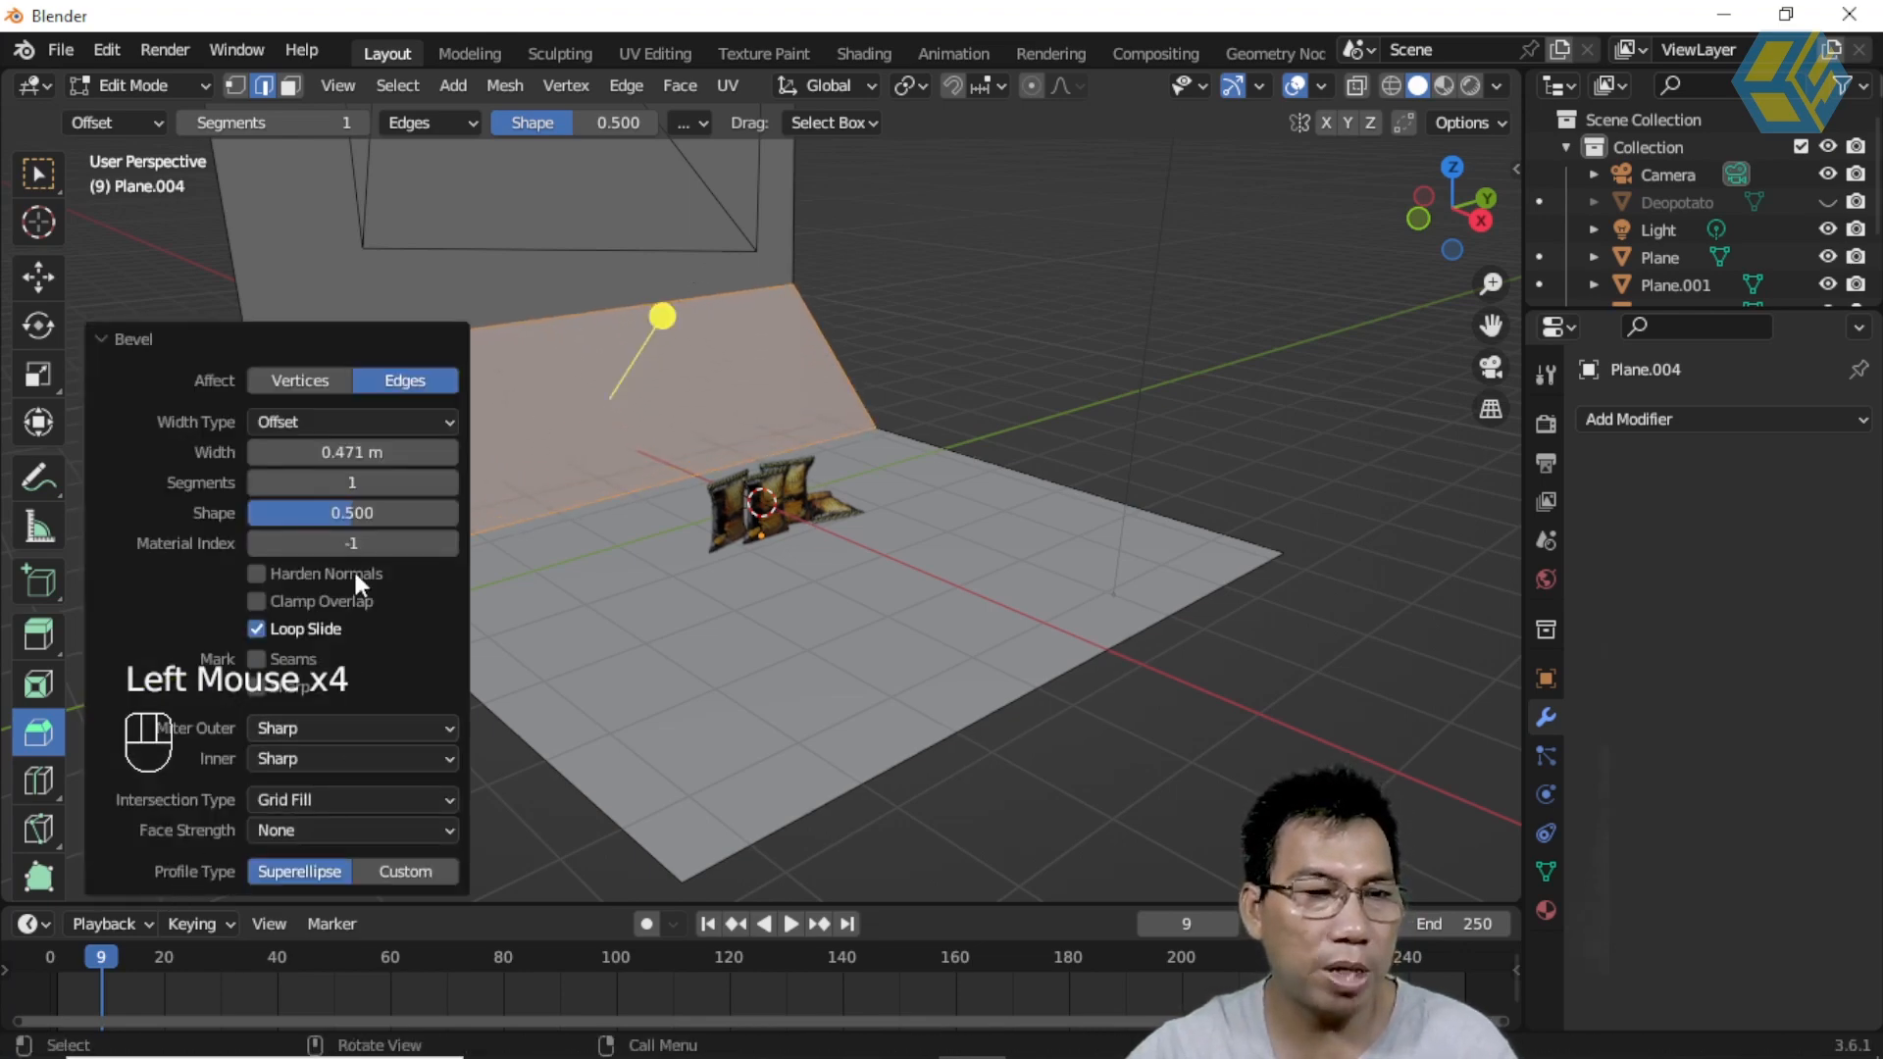
left_click_drag(353, 483, 455, 482)
left_click(128, 85)
left_click(131, 112)
left_click(1008, 367)
middle_click_drag(820, 600, 794, 550)
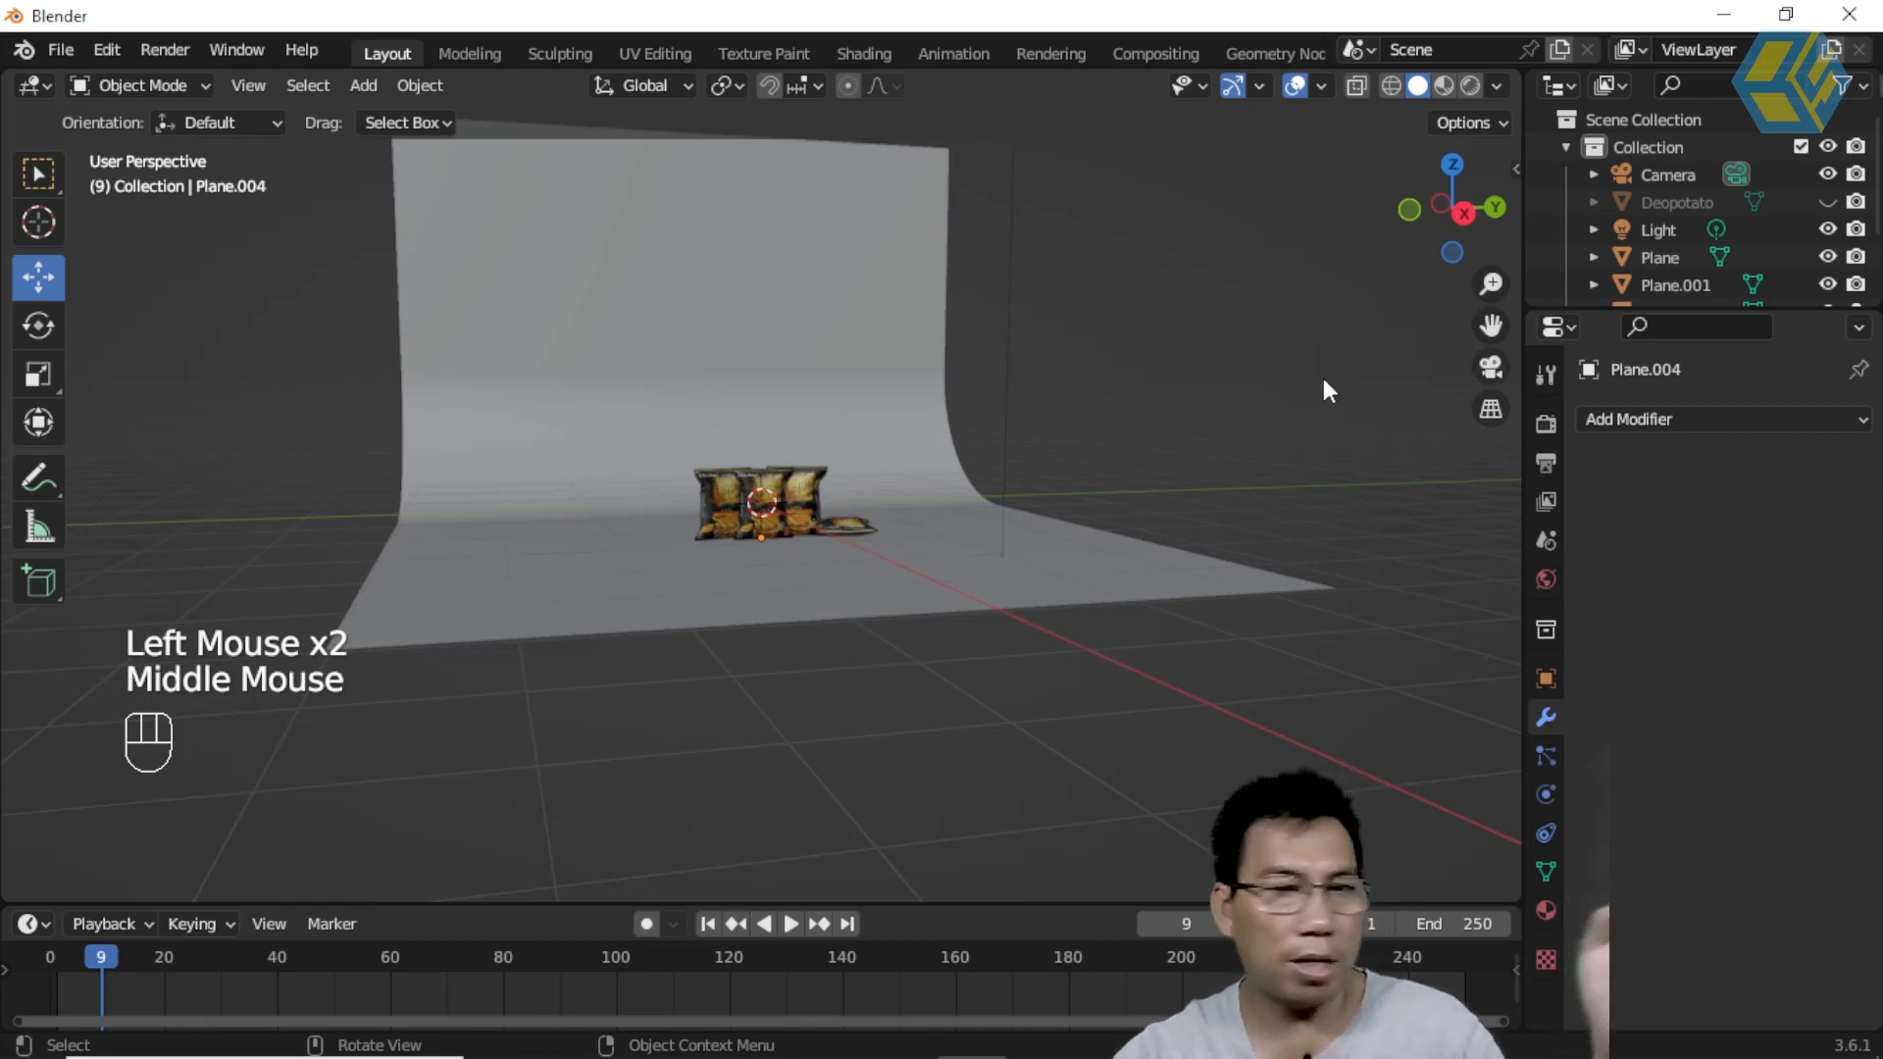
Step: Lock the camera to the view and frame the bags closely from the front
left_click(1490, 367)
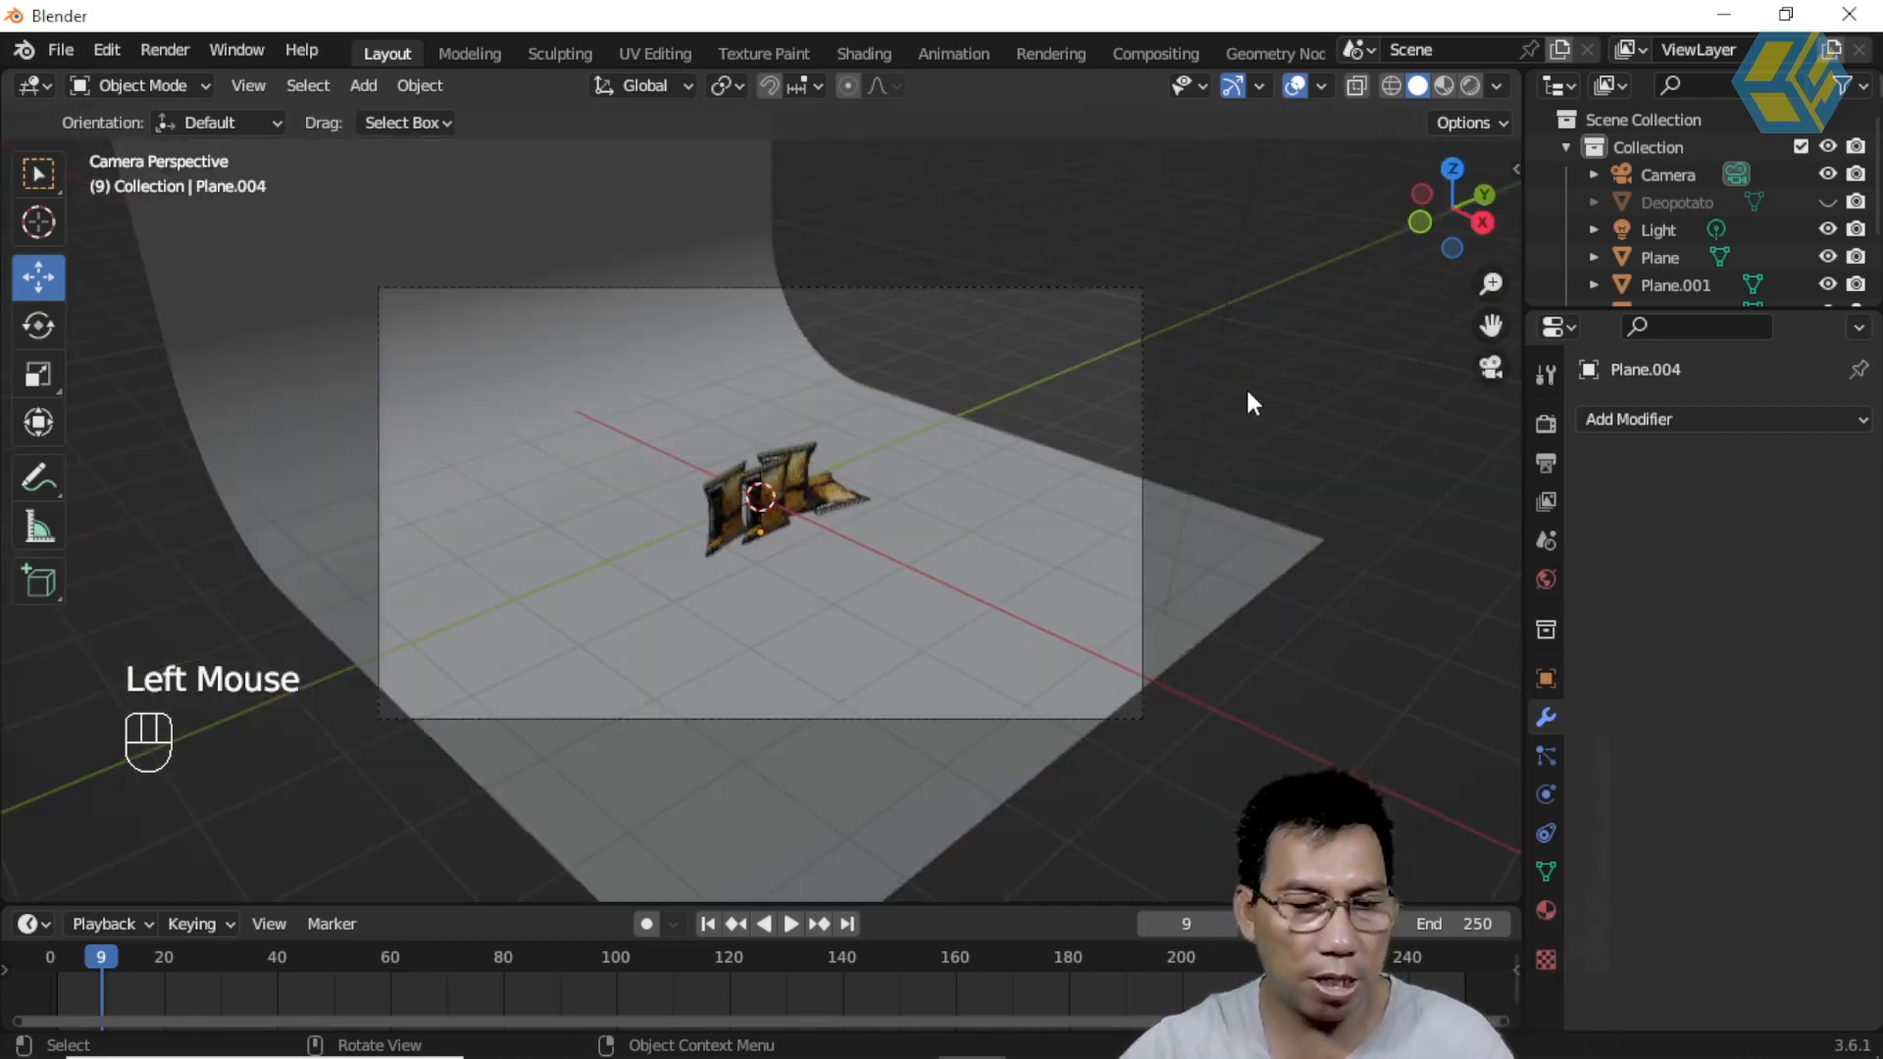
key("n")
left_click(1503, 289)
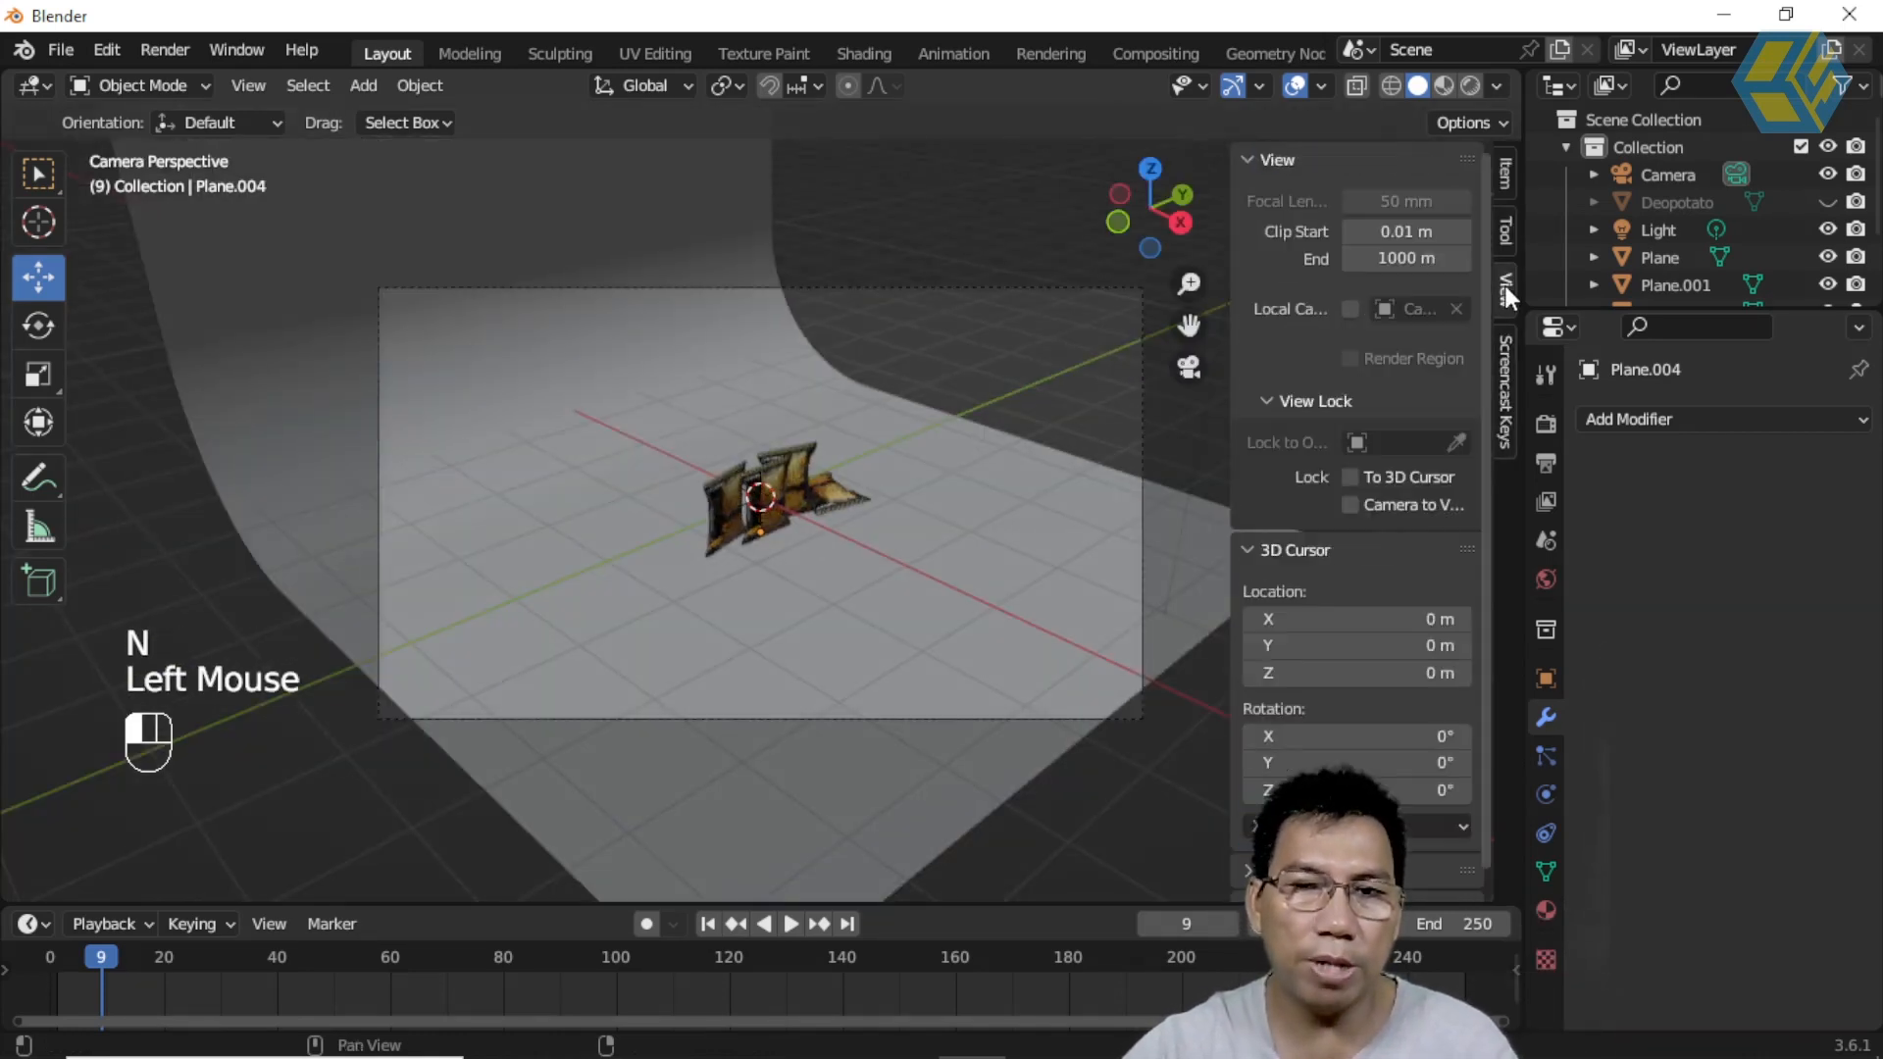
left_click(1351, 506)
mouse_move(779, 540)
middle_mouse_down()
mouse_move(732, 498)
mouse_move(813, 544)
middle_mouse_up()
scroll(775, 527, "up", 4)
scroll(793, 528, "up", 1)
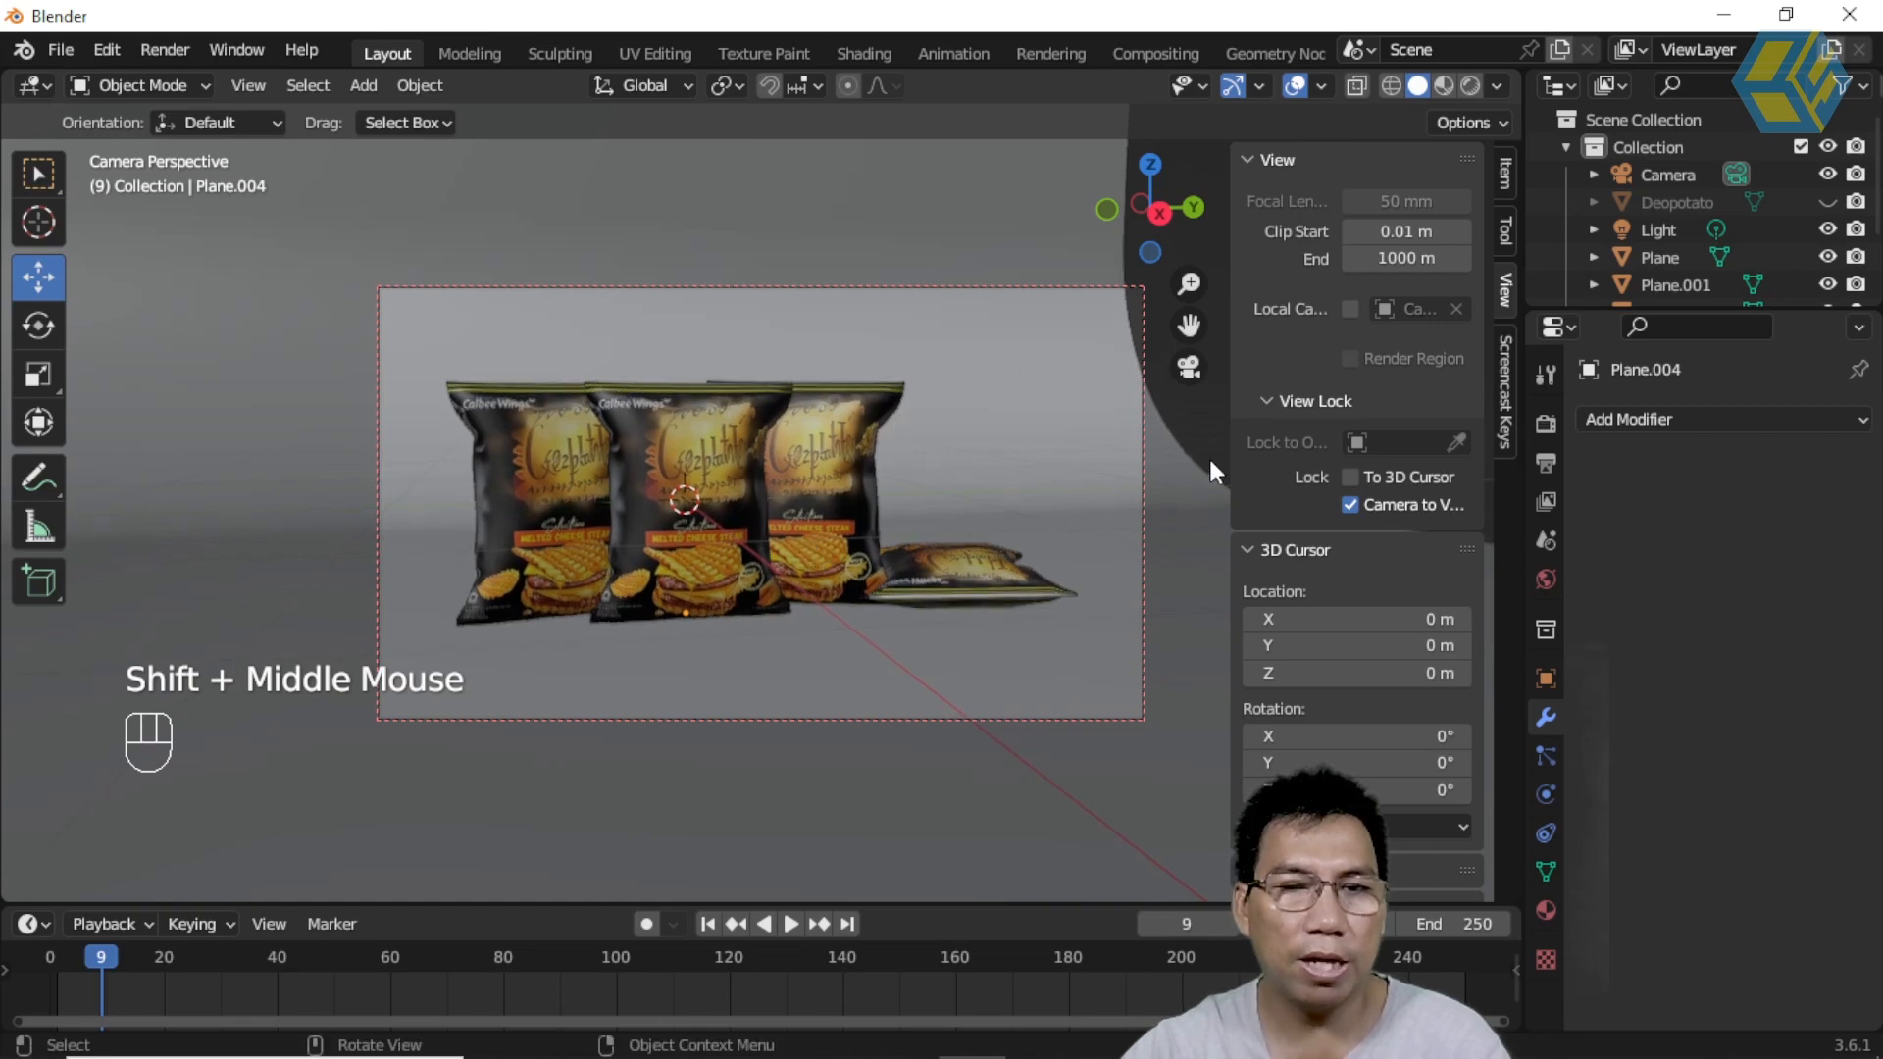
Step: Scale the backdrop up by 1.531 so it fills the camera frame behind the bags
left_click(868, 338)
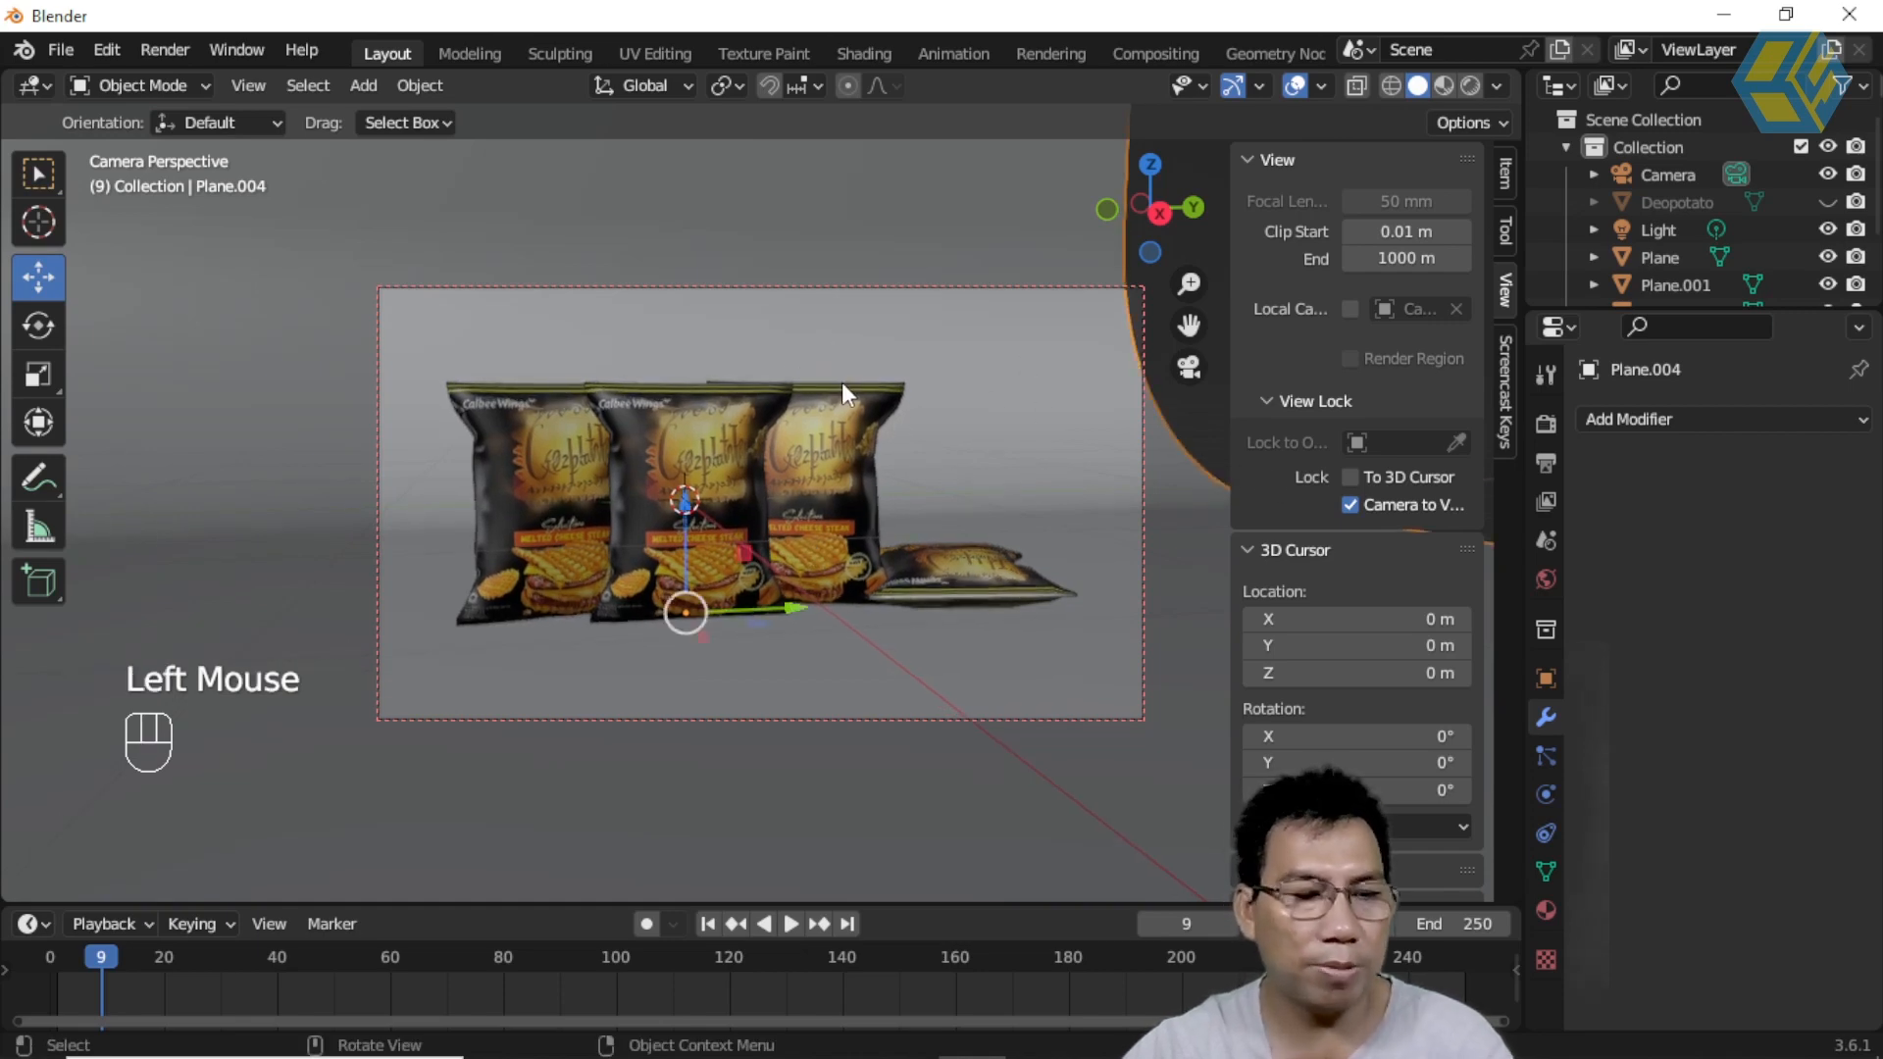
key("s")
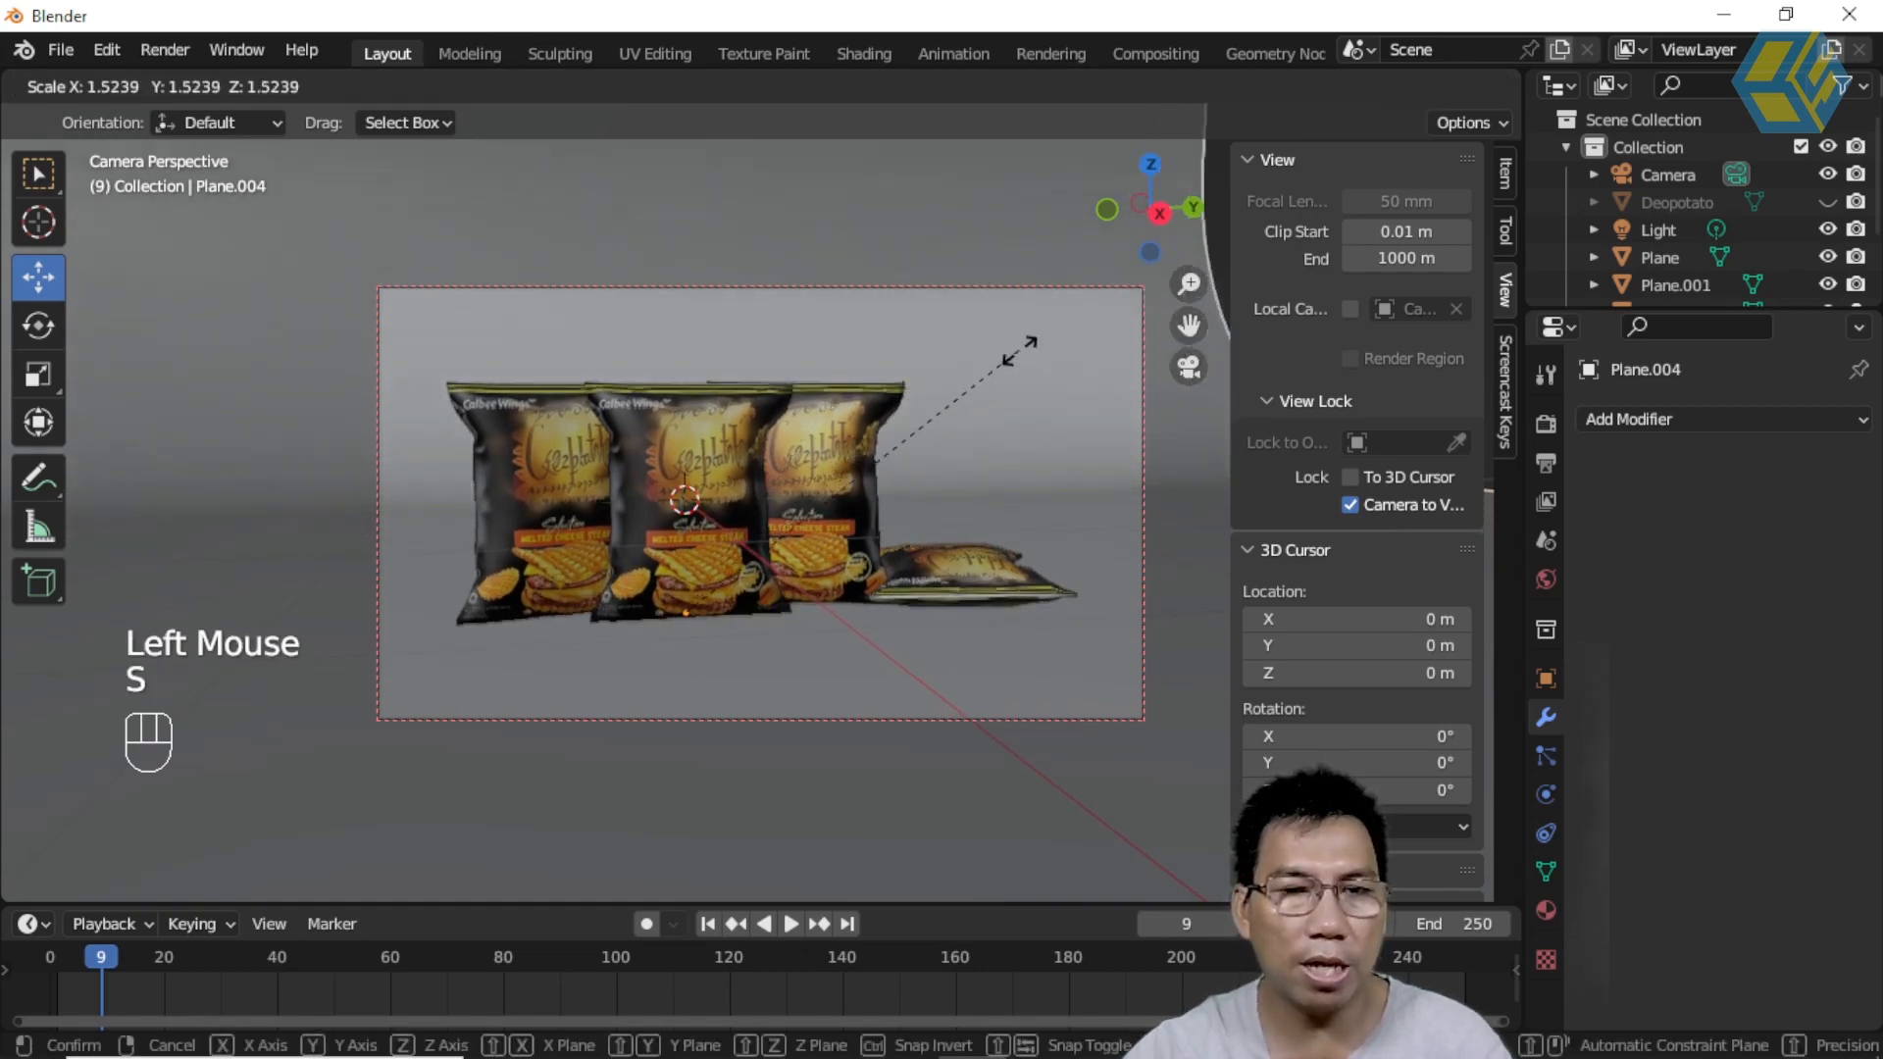
left_click(944, 374)
Step: Unlock the camera from the view and check the bags' framing through the camera
key("n")
key("n")
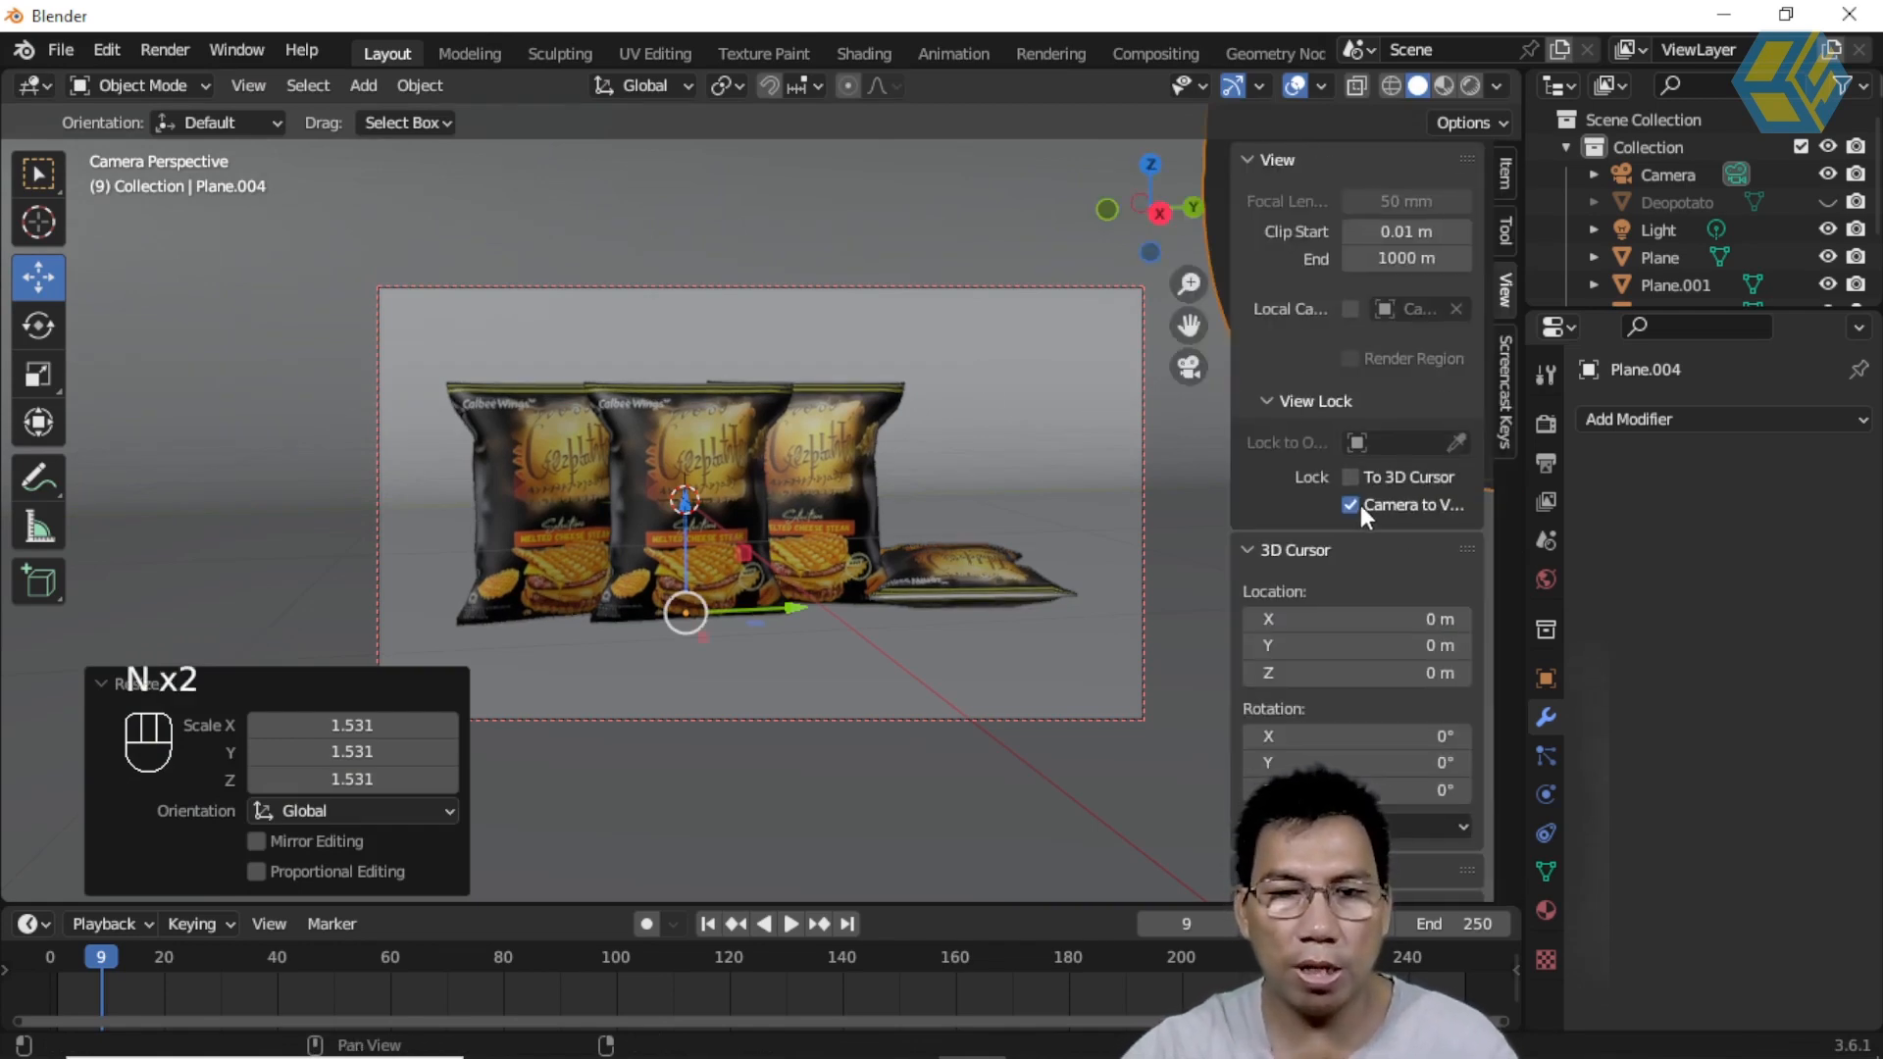
left_click(1354, 505)
scroll(1024, 473, "up", 2)
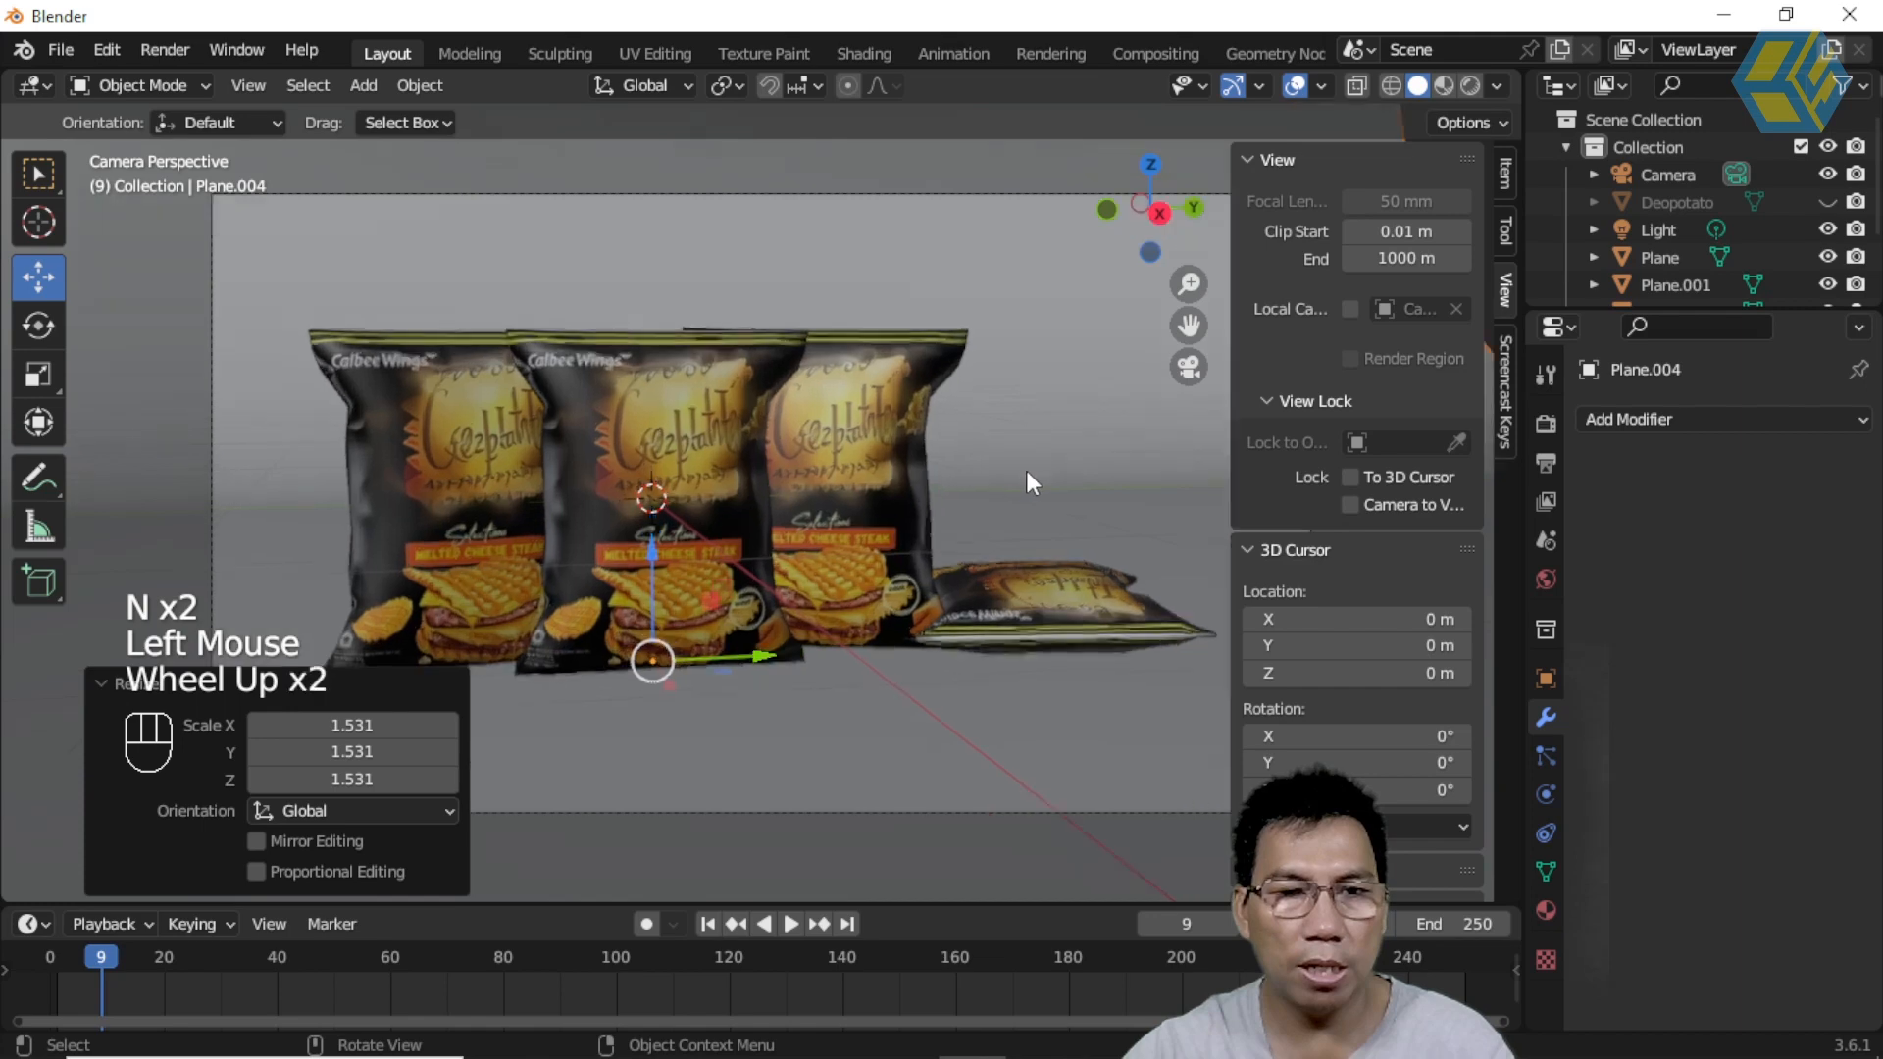
scroll(1026, 467, "up", 1)
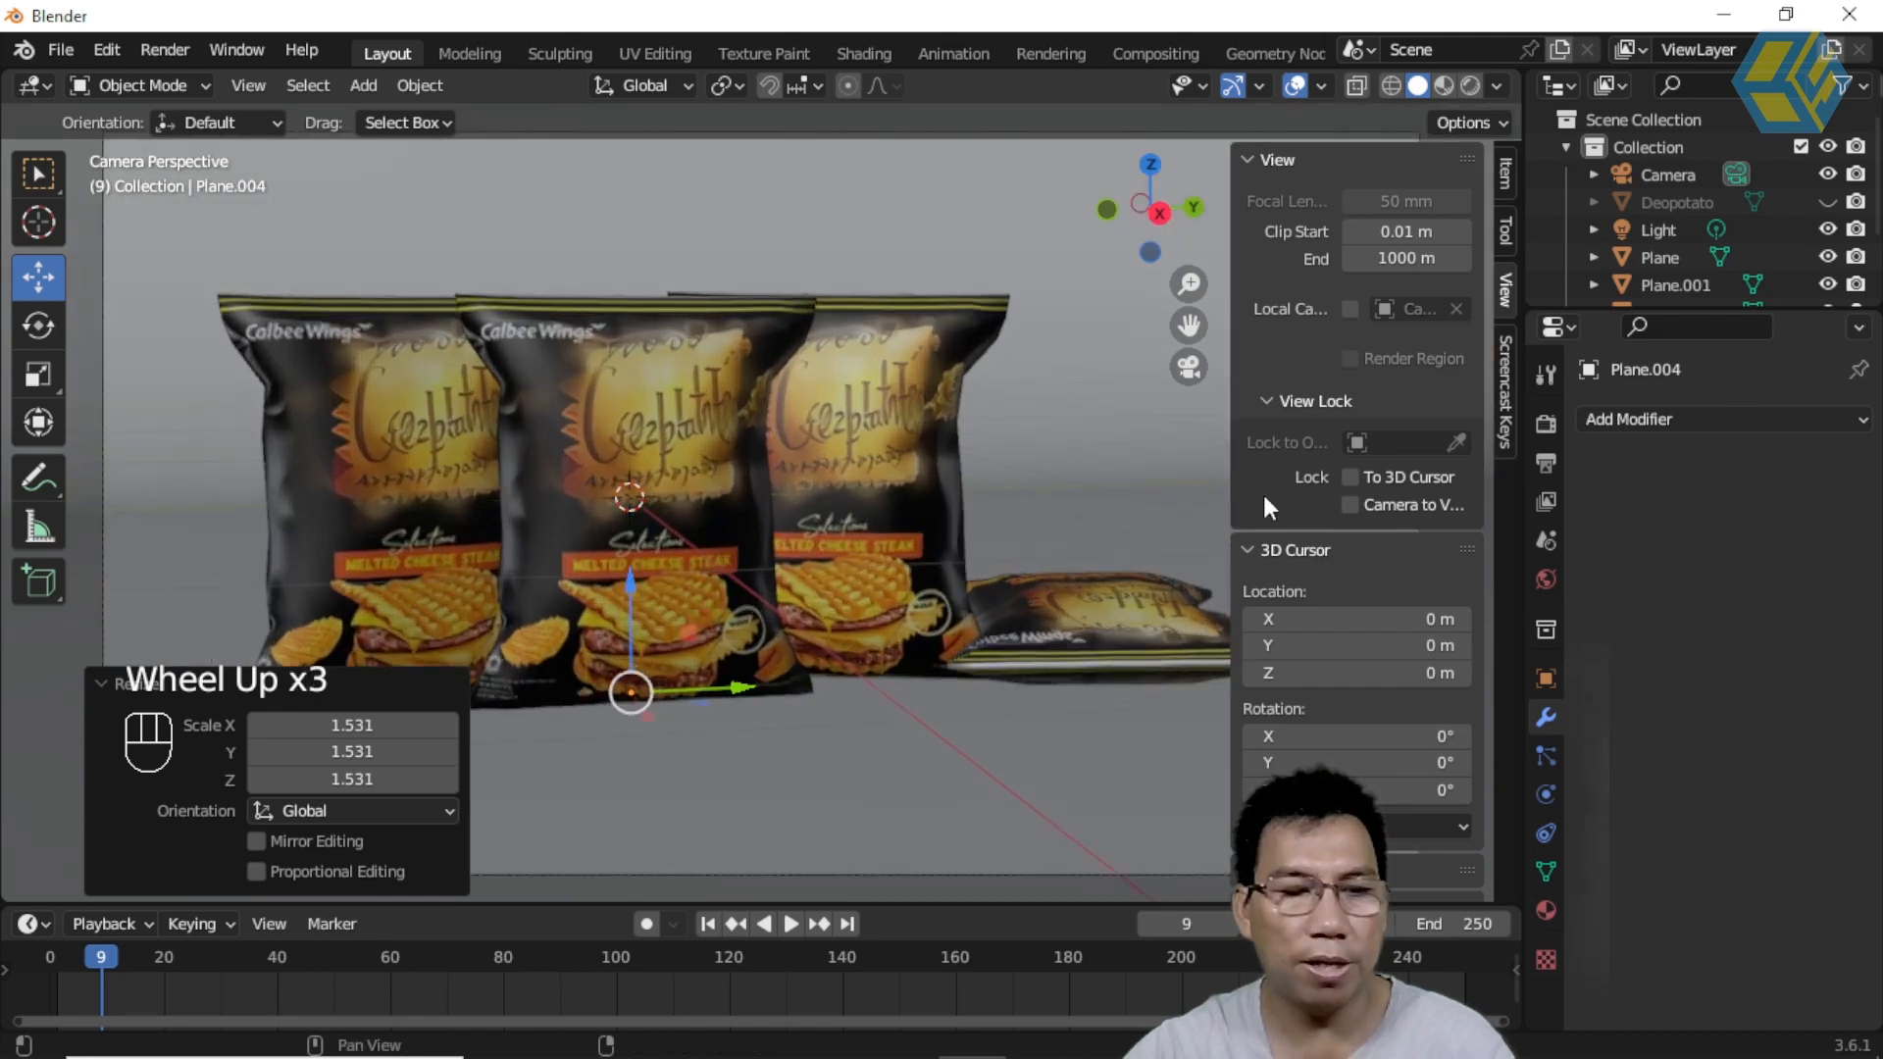
key("n")
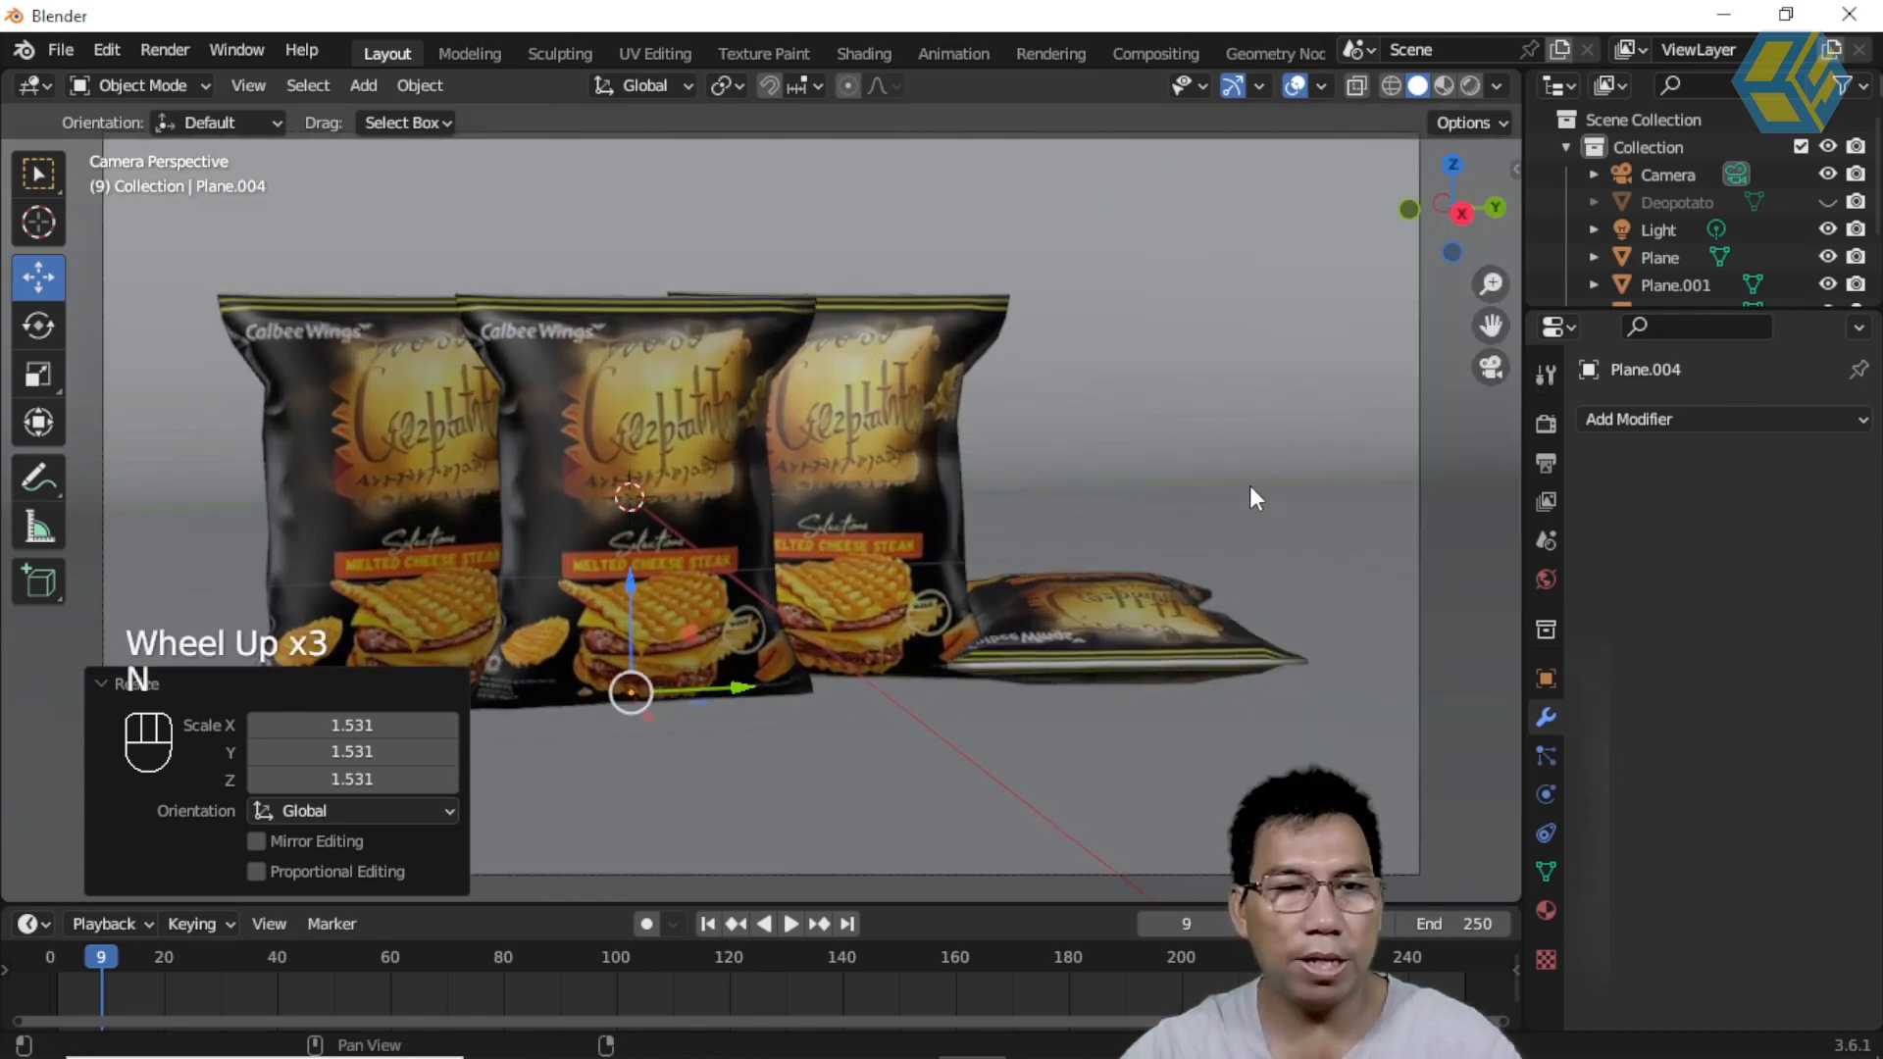
left_click(102, 690)
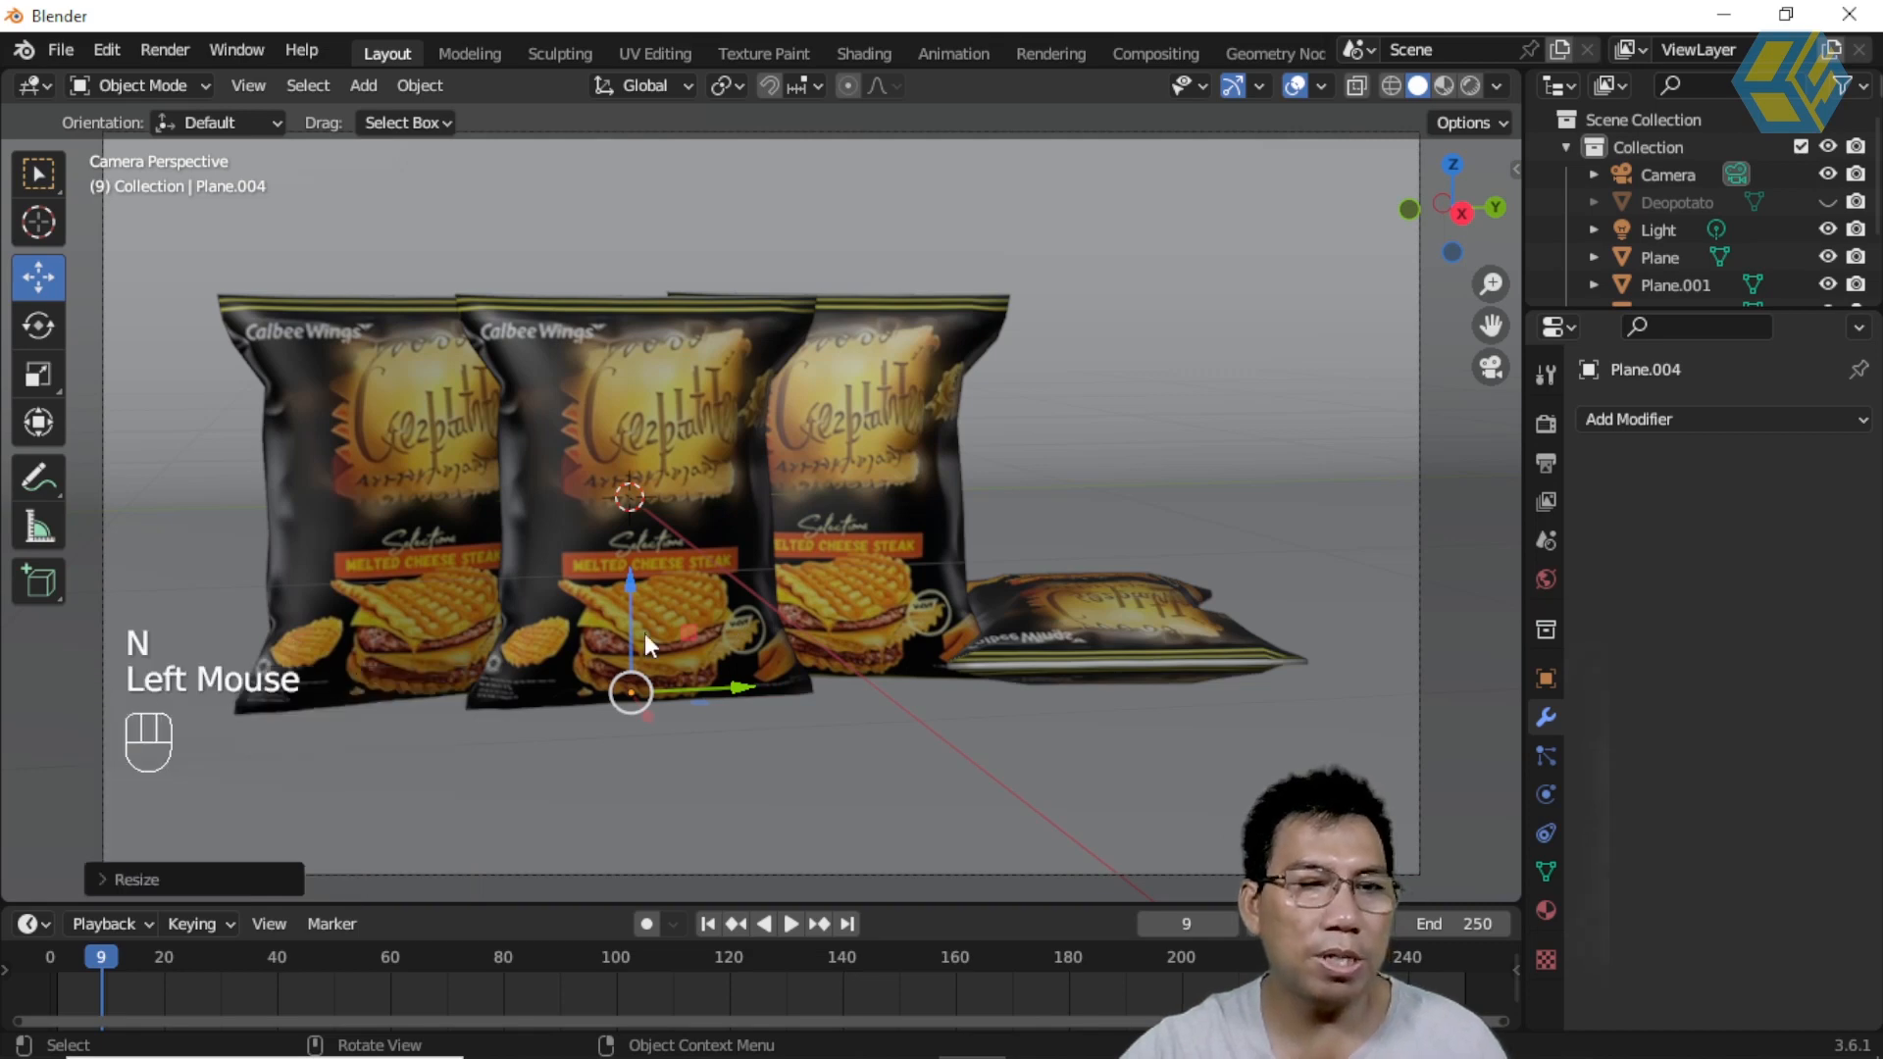
middle_click_drag(1150, 466, 1148, 505)
scroll(1154, 525, "down", 2)
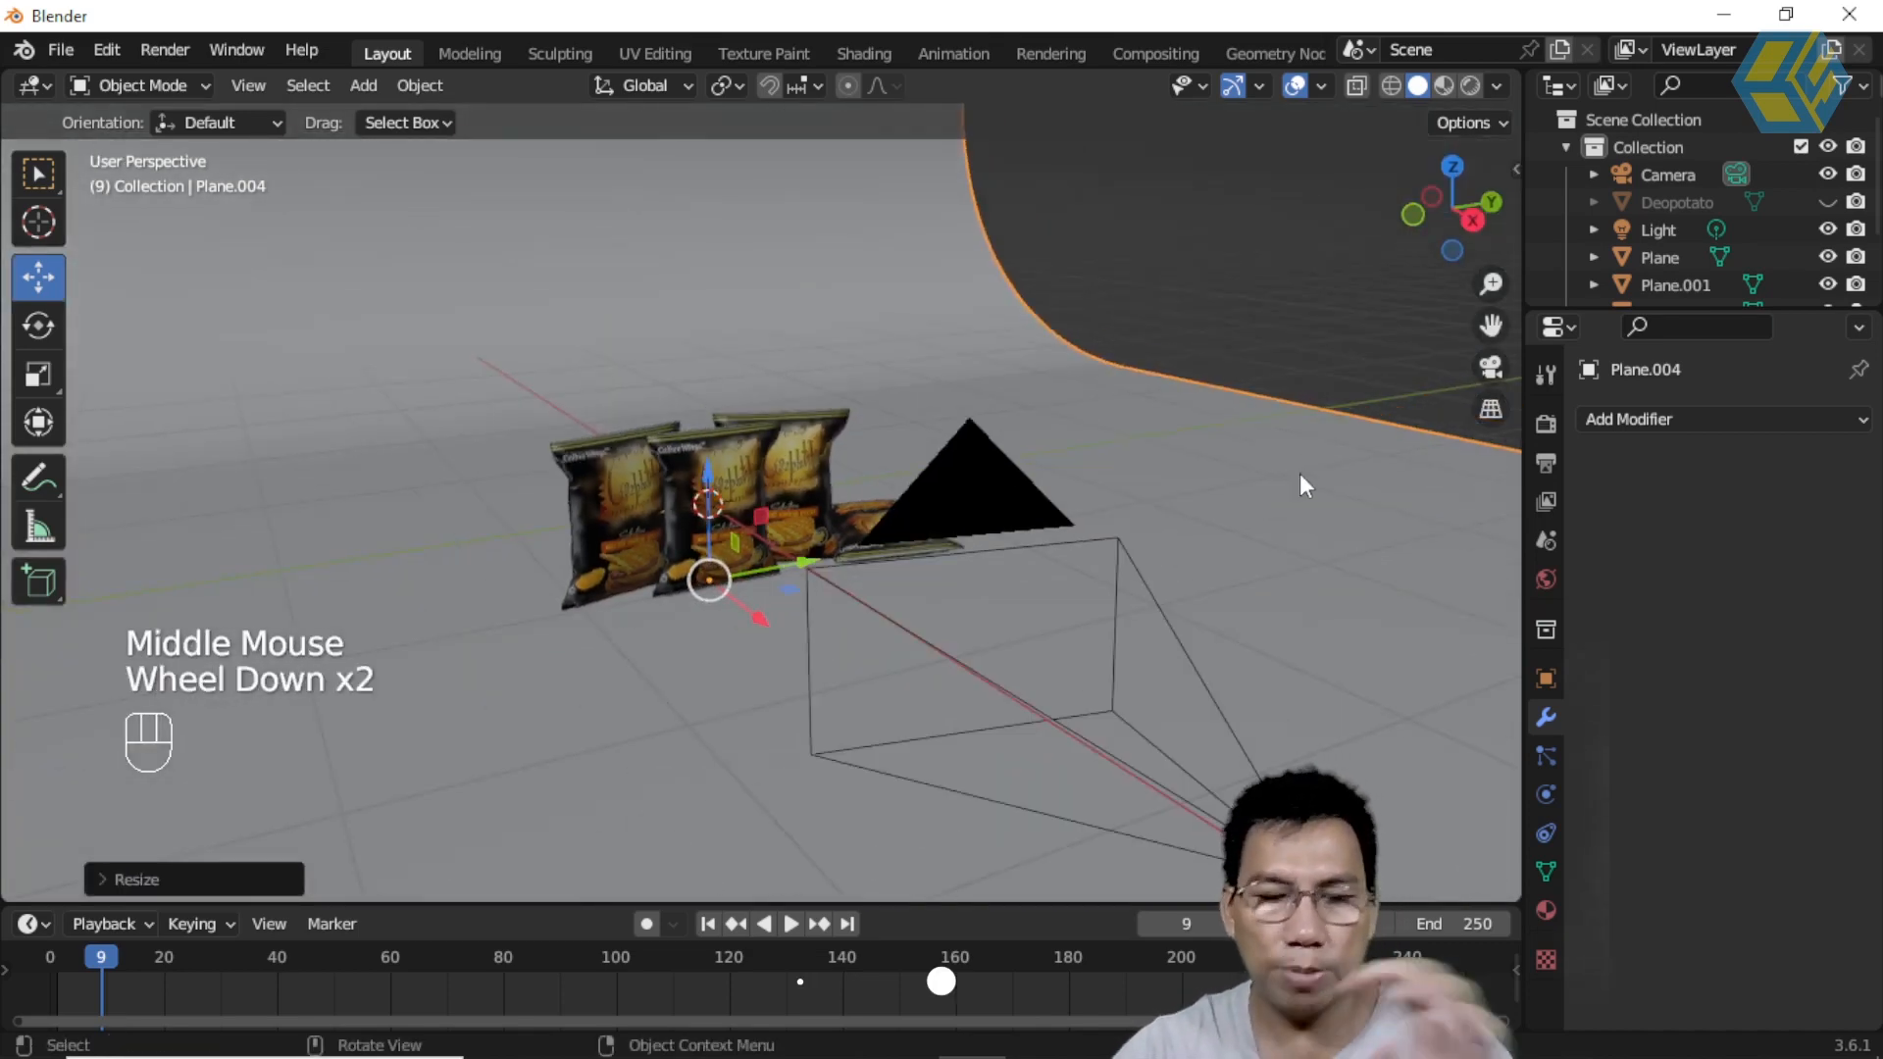
left_click(1489, 366)
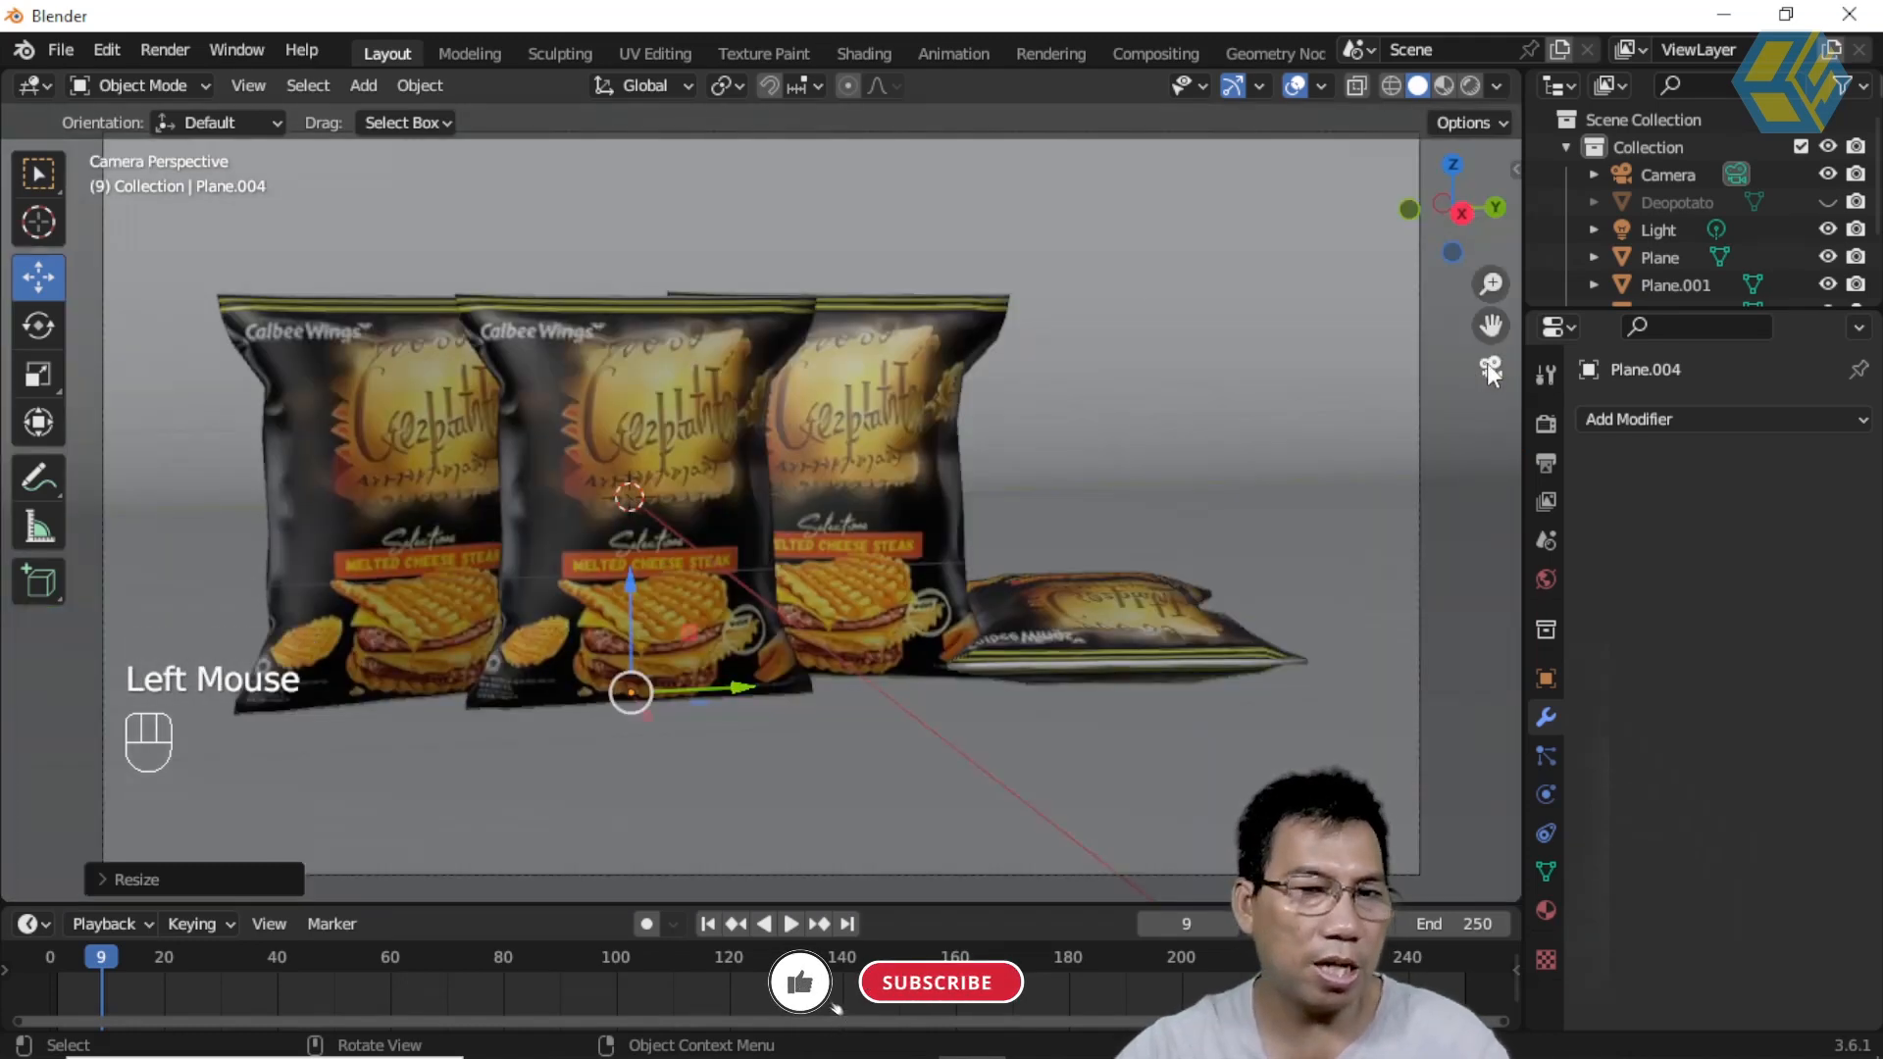
left_click(1485, 363)
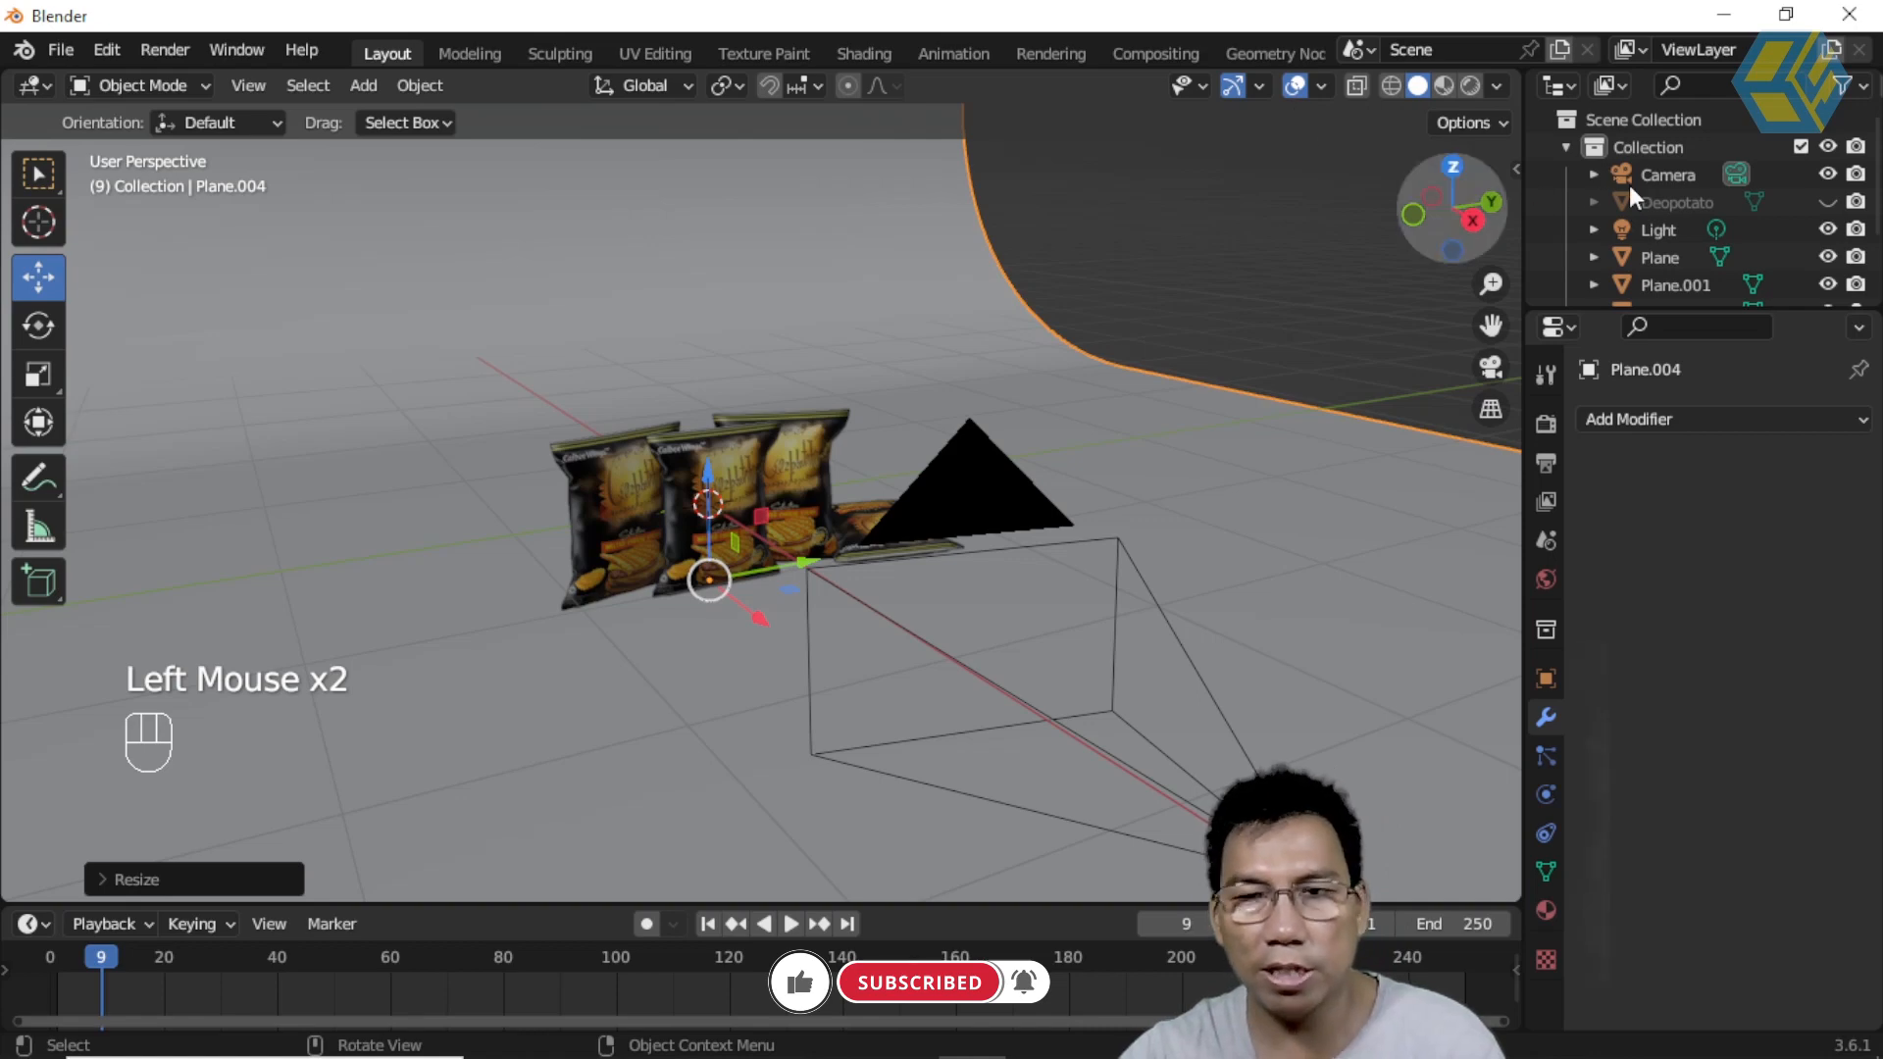
Step: Set the point light's power to 100 W
scroll(1671, 257, "down", 2)
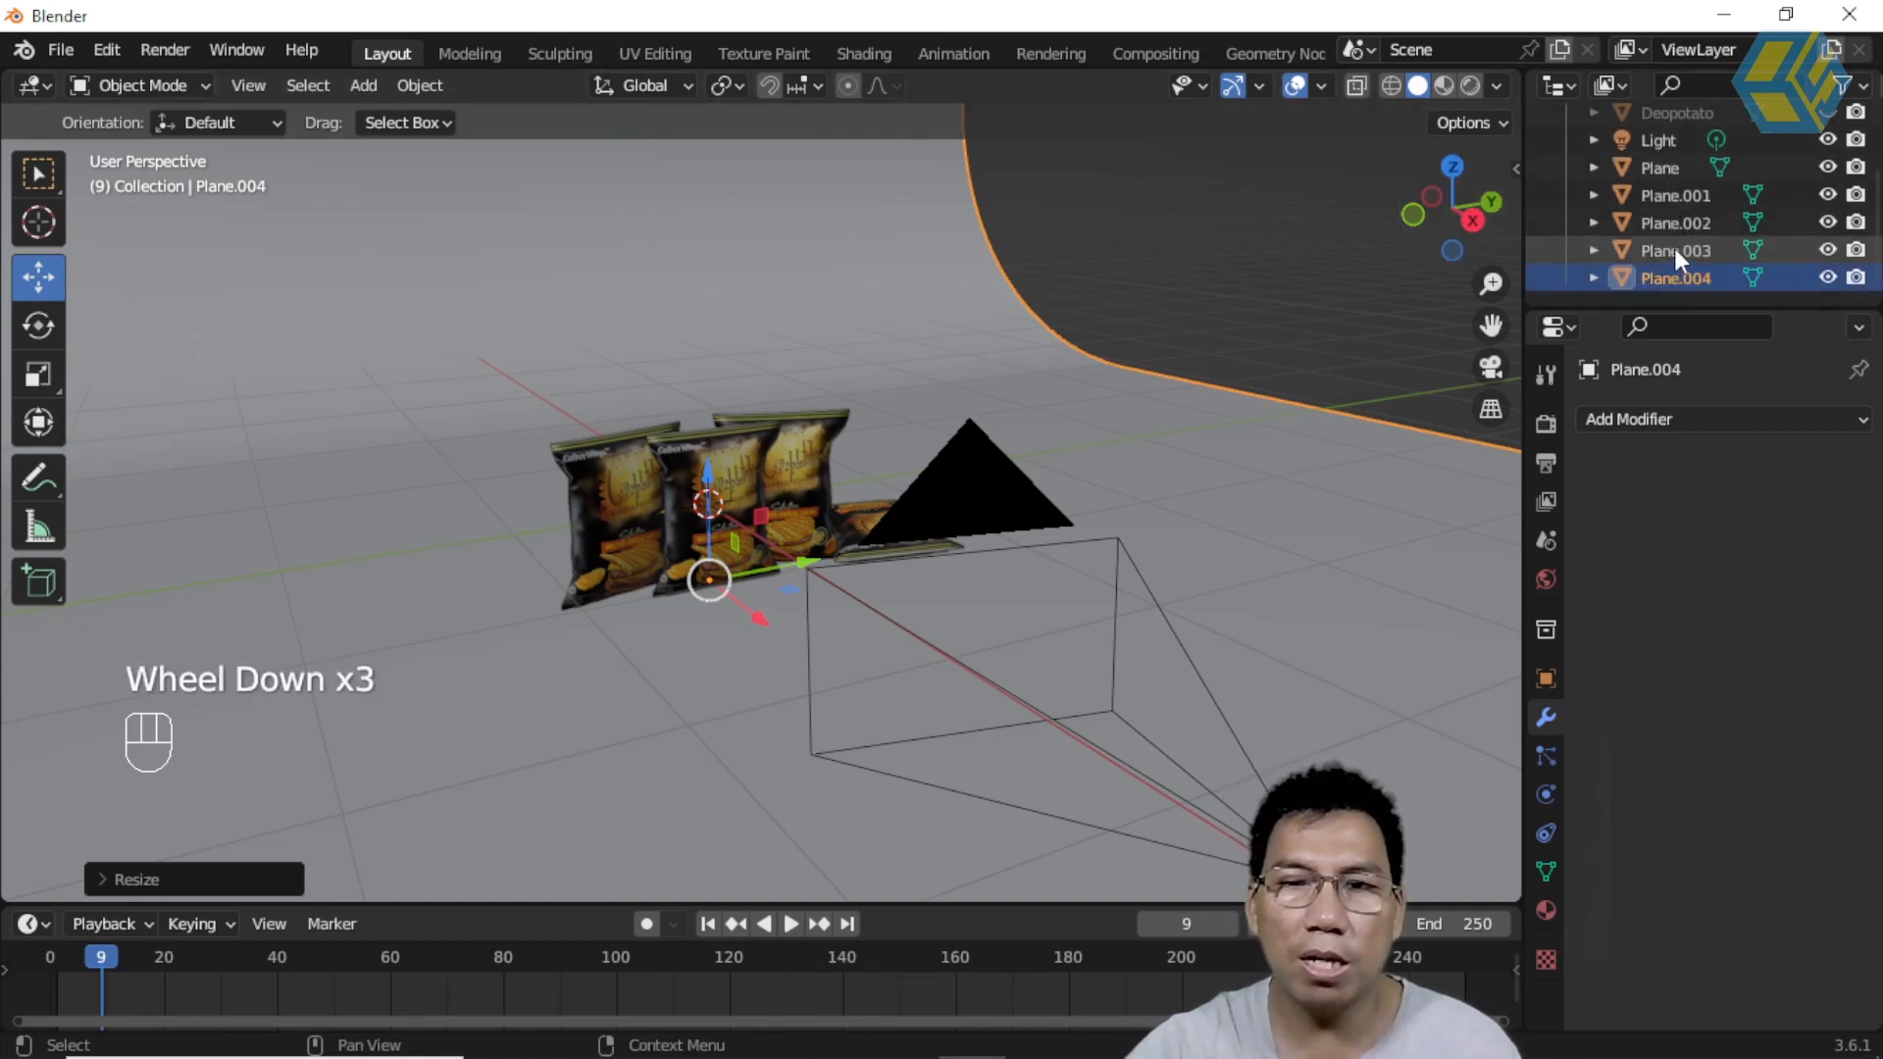
left_click(1673, 143)
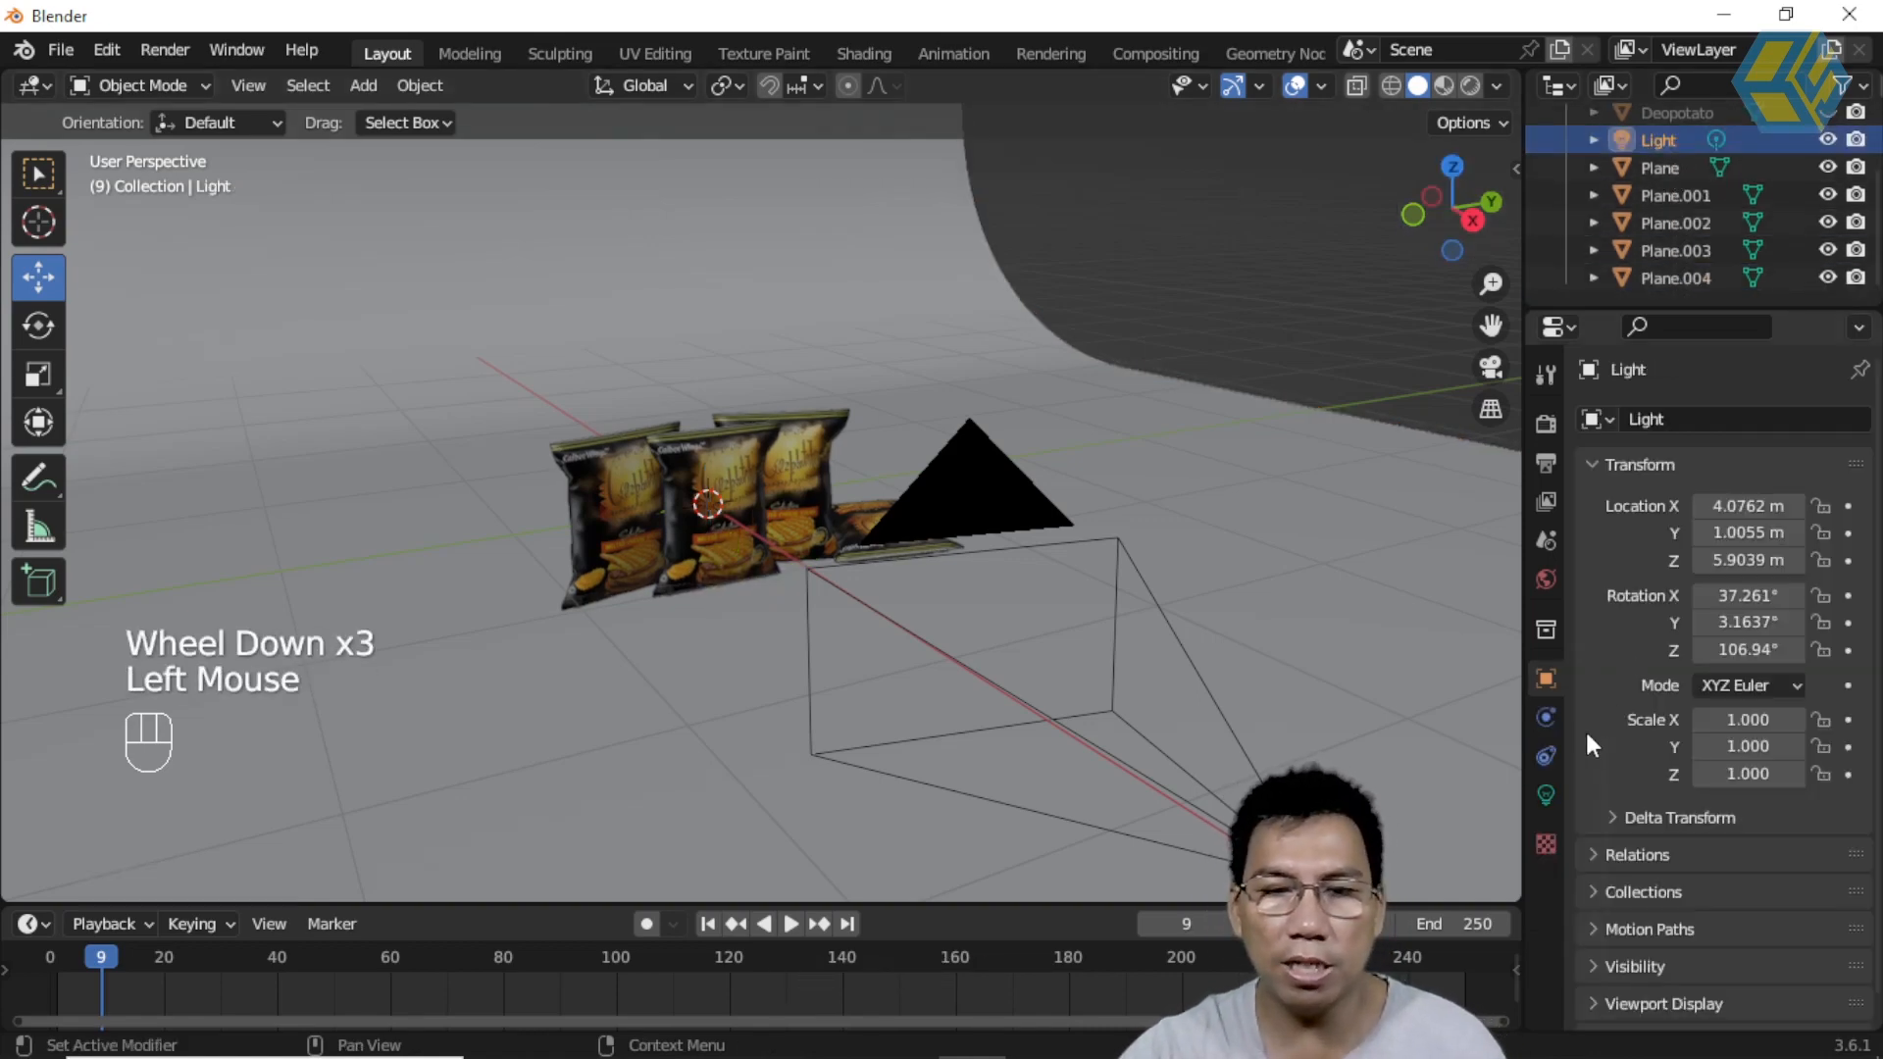
left_click(1547, 790)
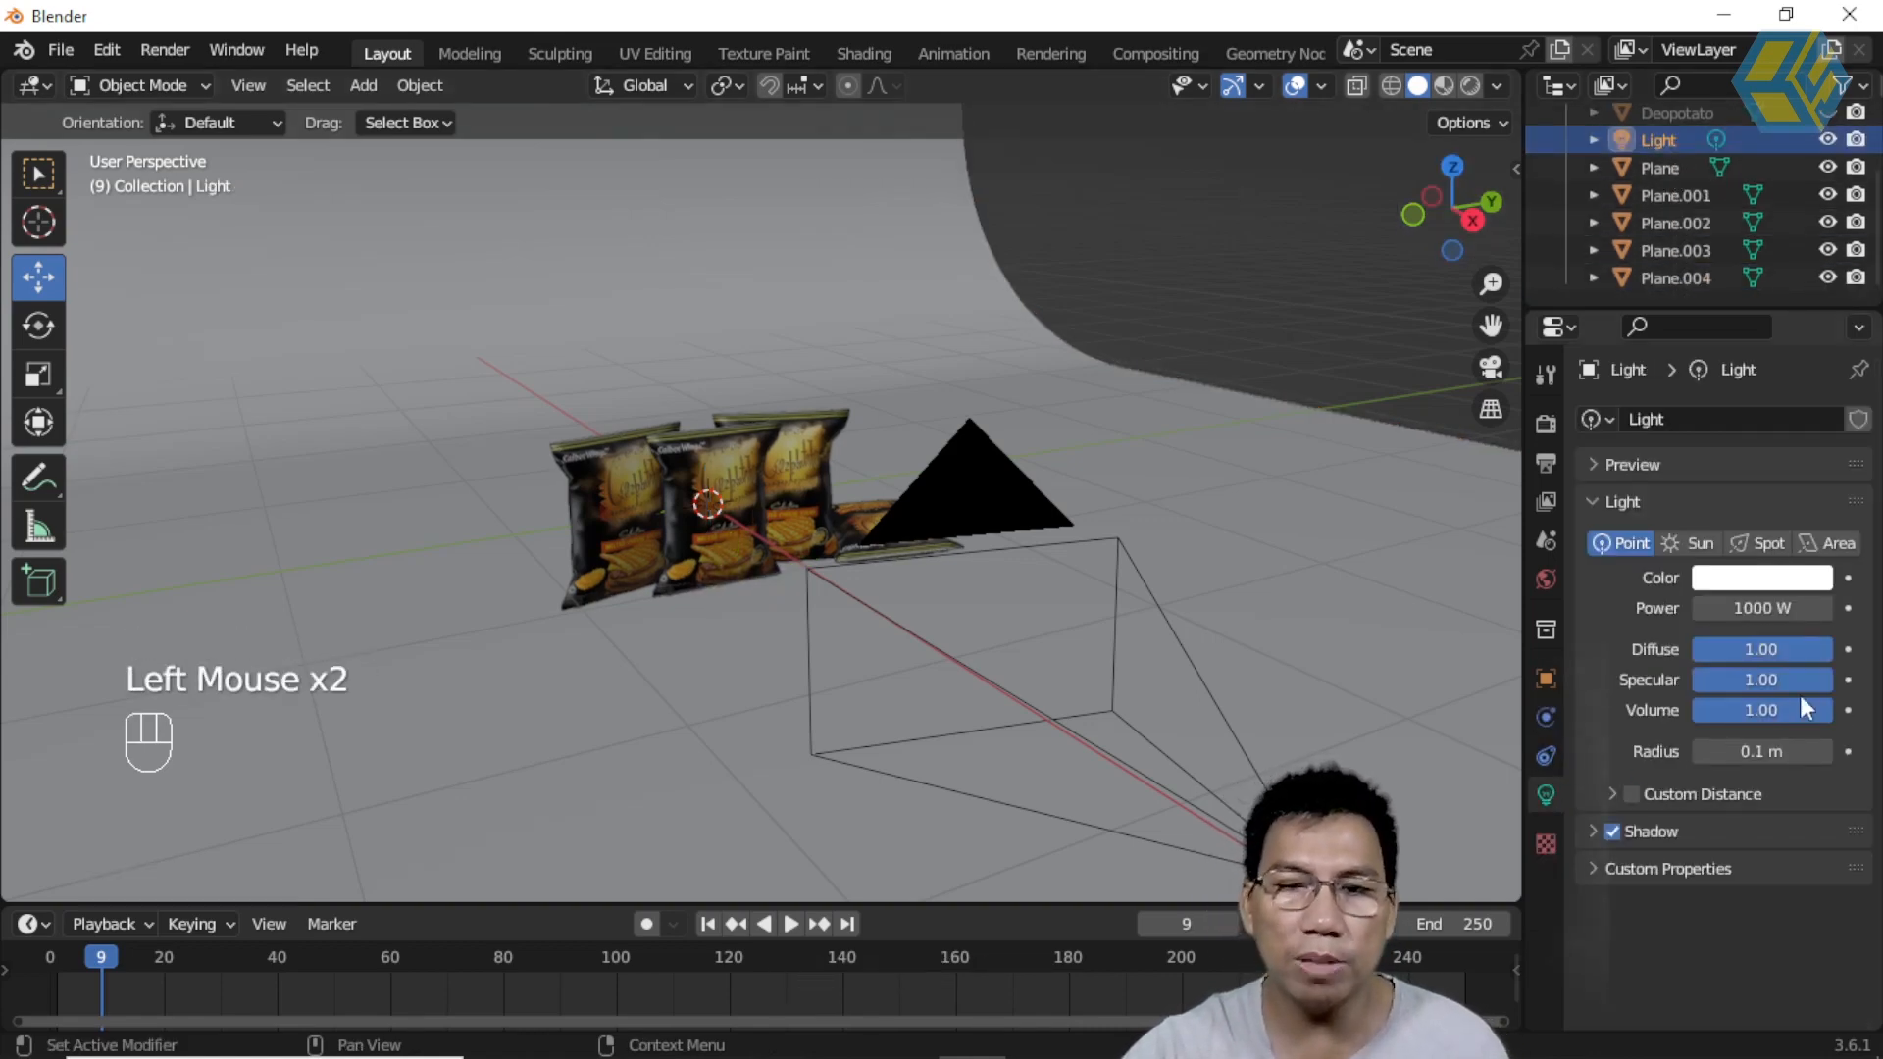
left_click(1750, 607)
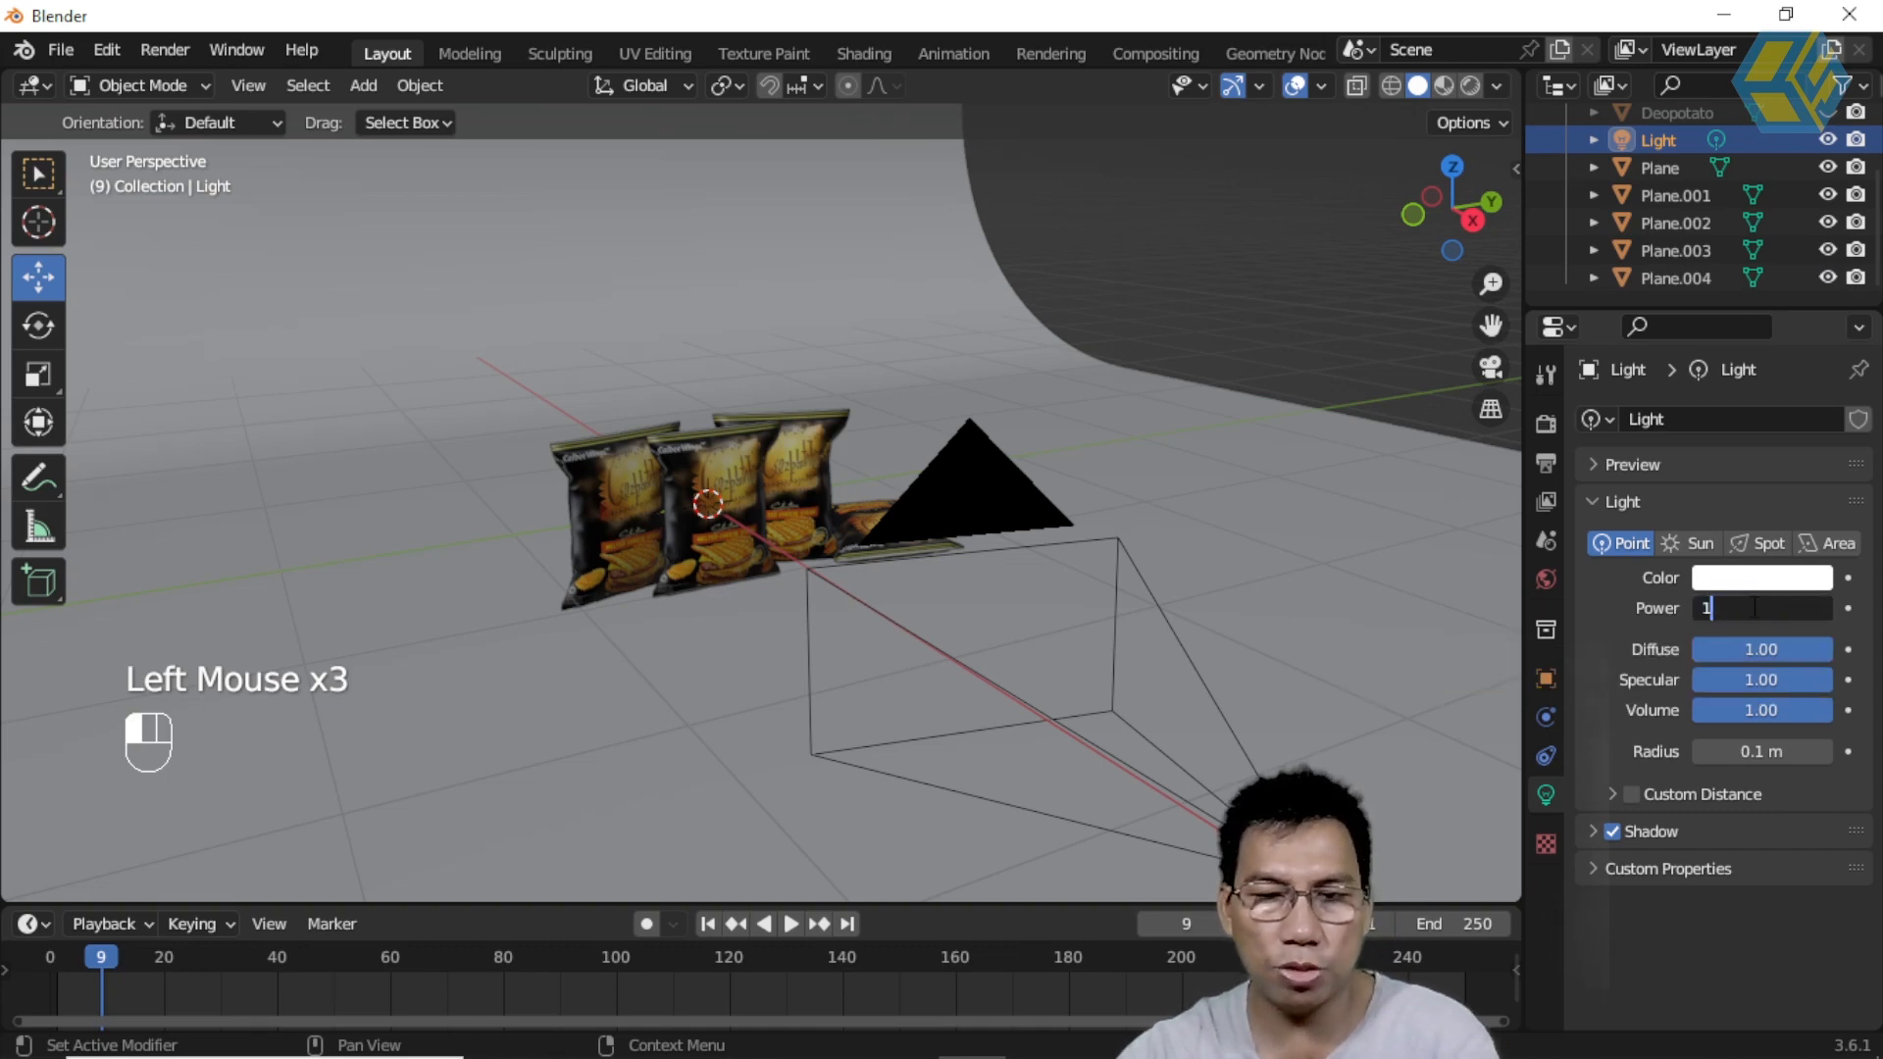
type("100")
key("Return")
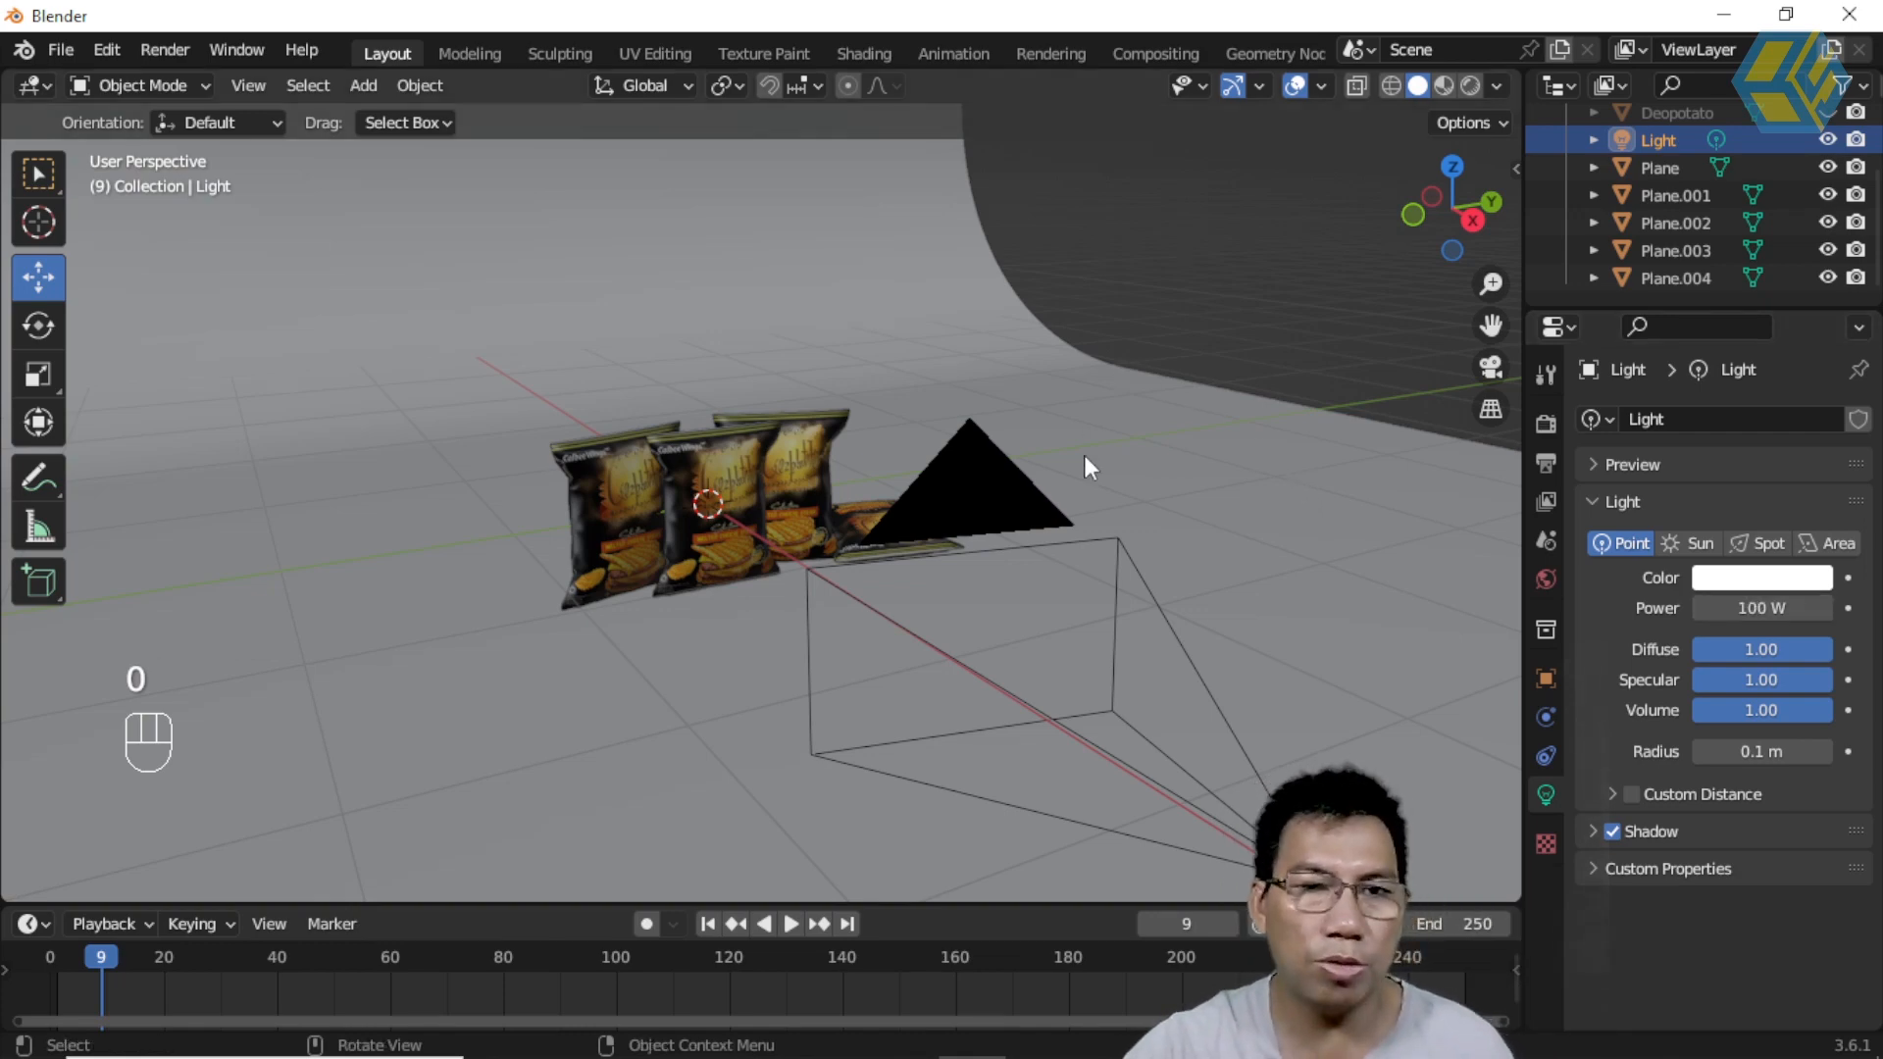
Step: Move the light along X and Y in the top view, closer to the bags
scroll(1087, 467, "down", 4)
left_click(1458, 162)
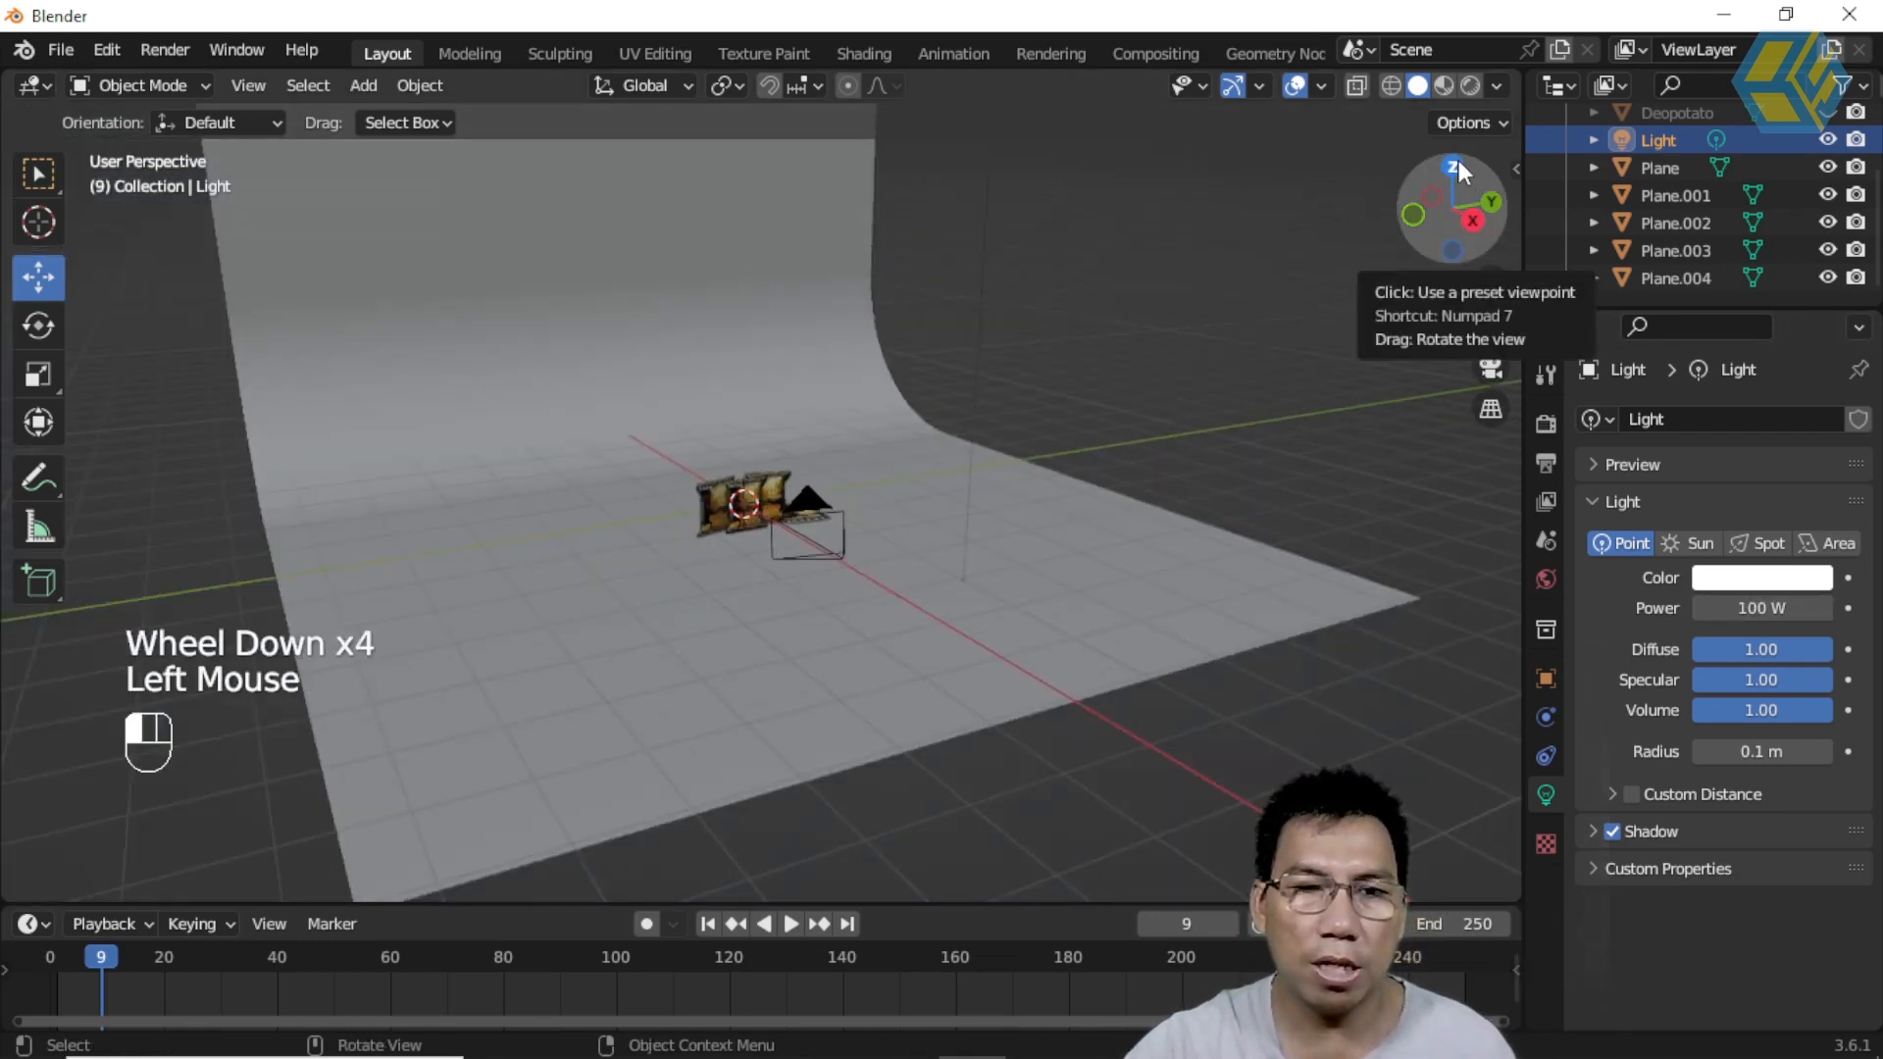
left_click_drag(1120, 455, 896, 441)
left_click_drag(876, 355, 883, 392)
Step: Lower the light along Z towards the bags' level and shift it along X in the front view
left_click(1500, 207)
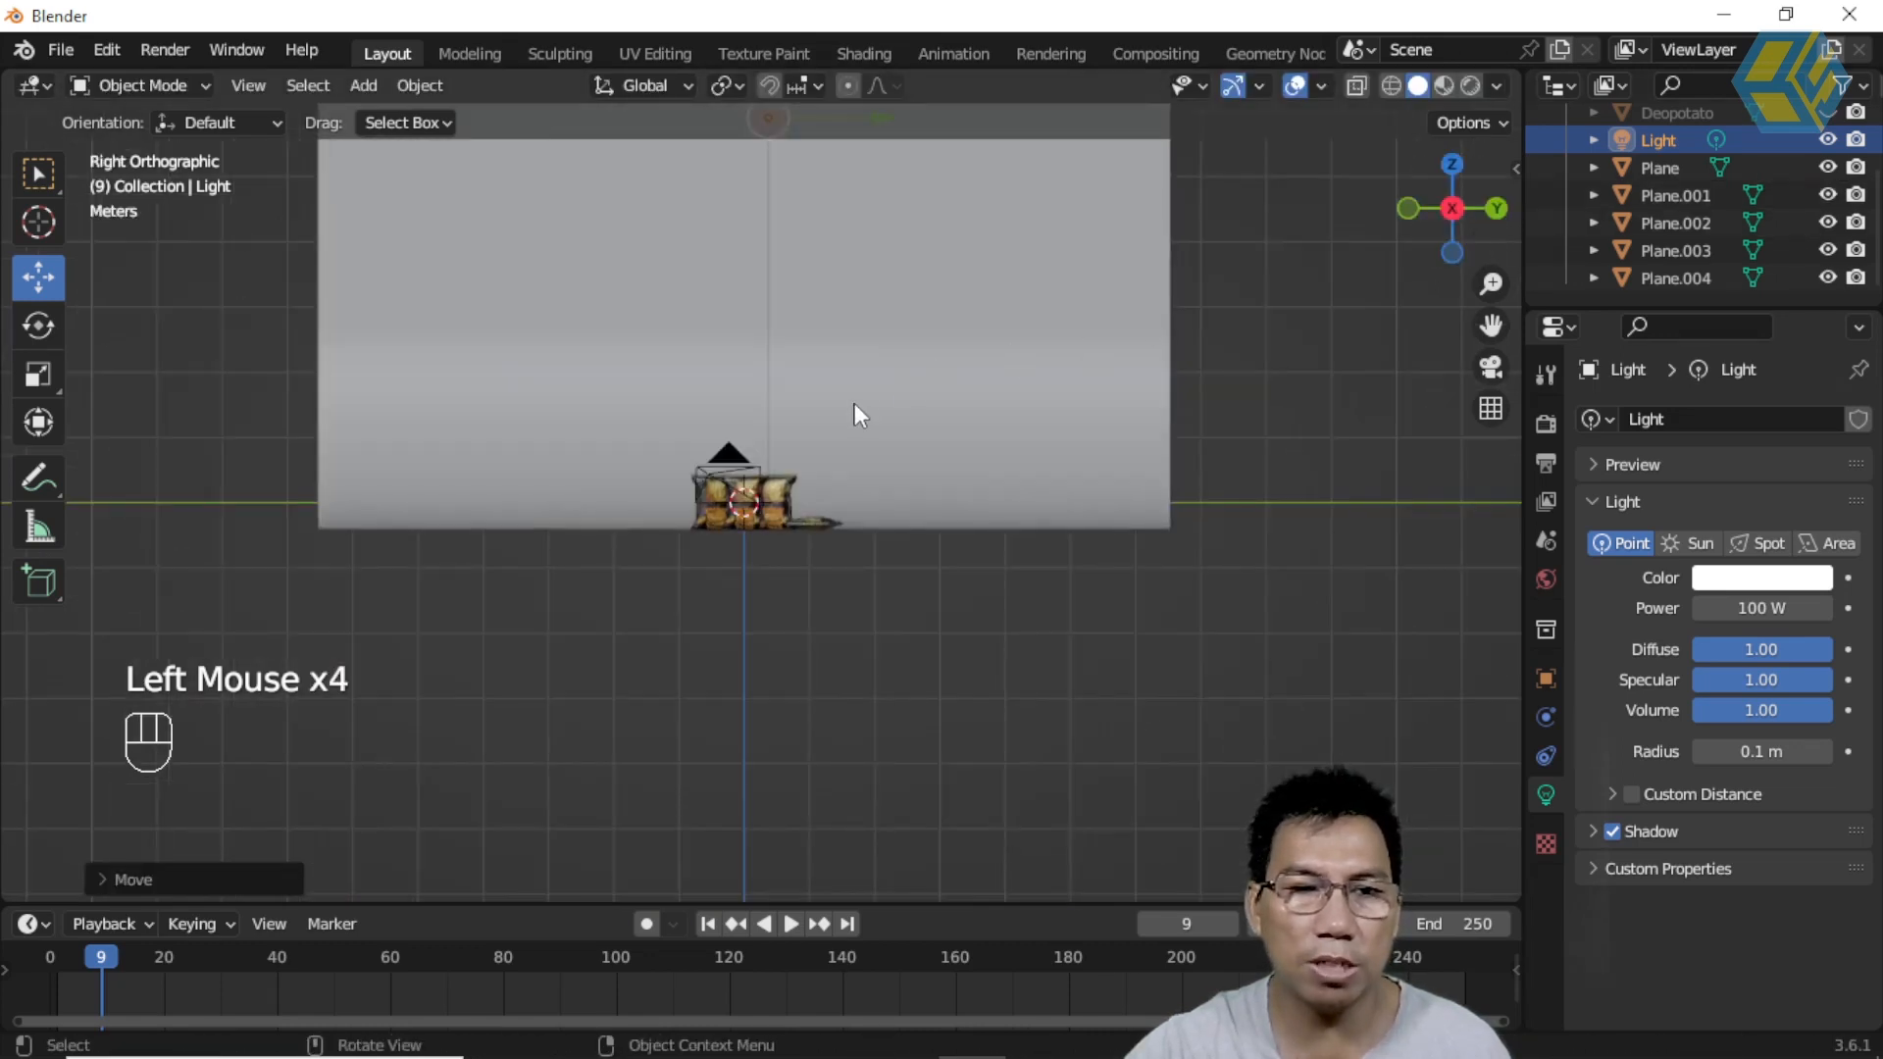
left_click(1450, 207)
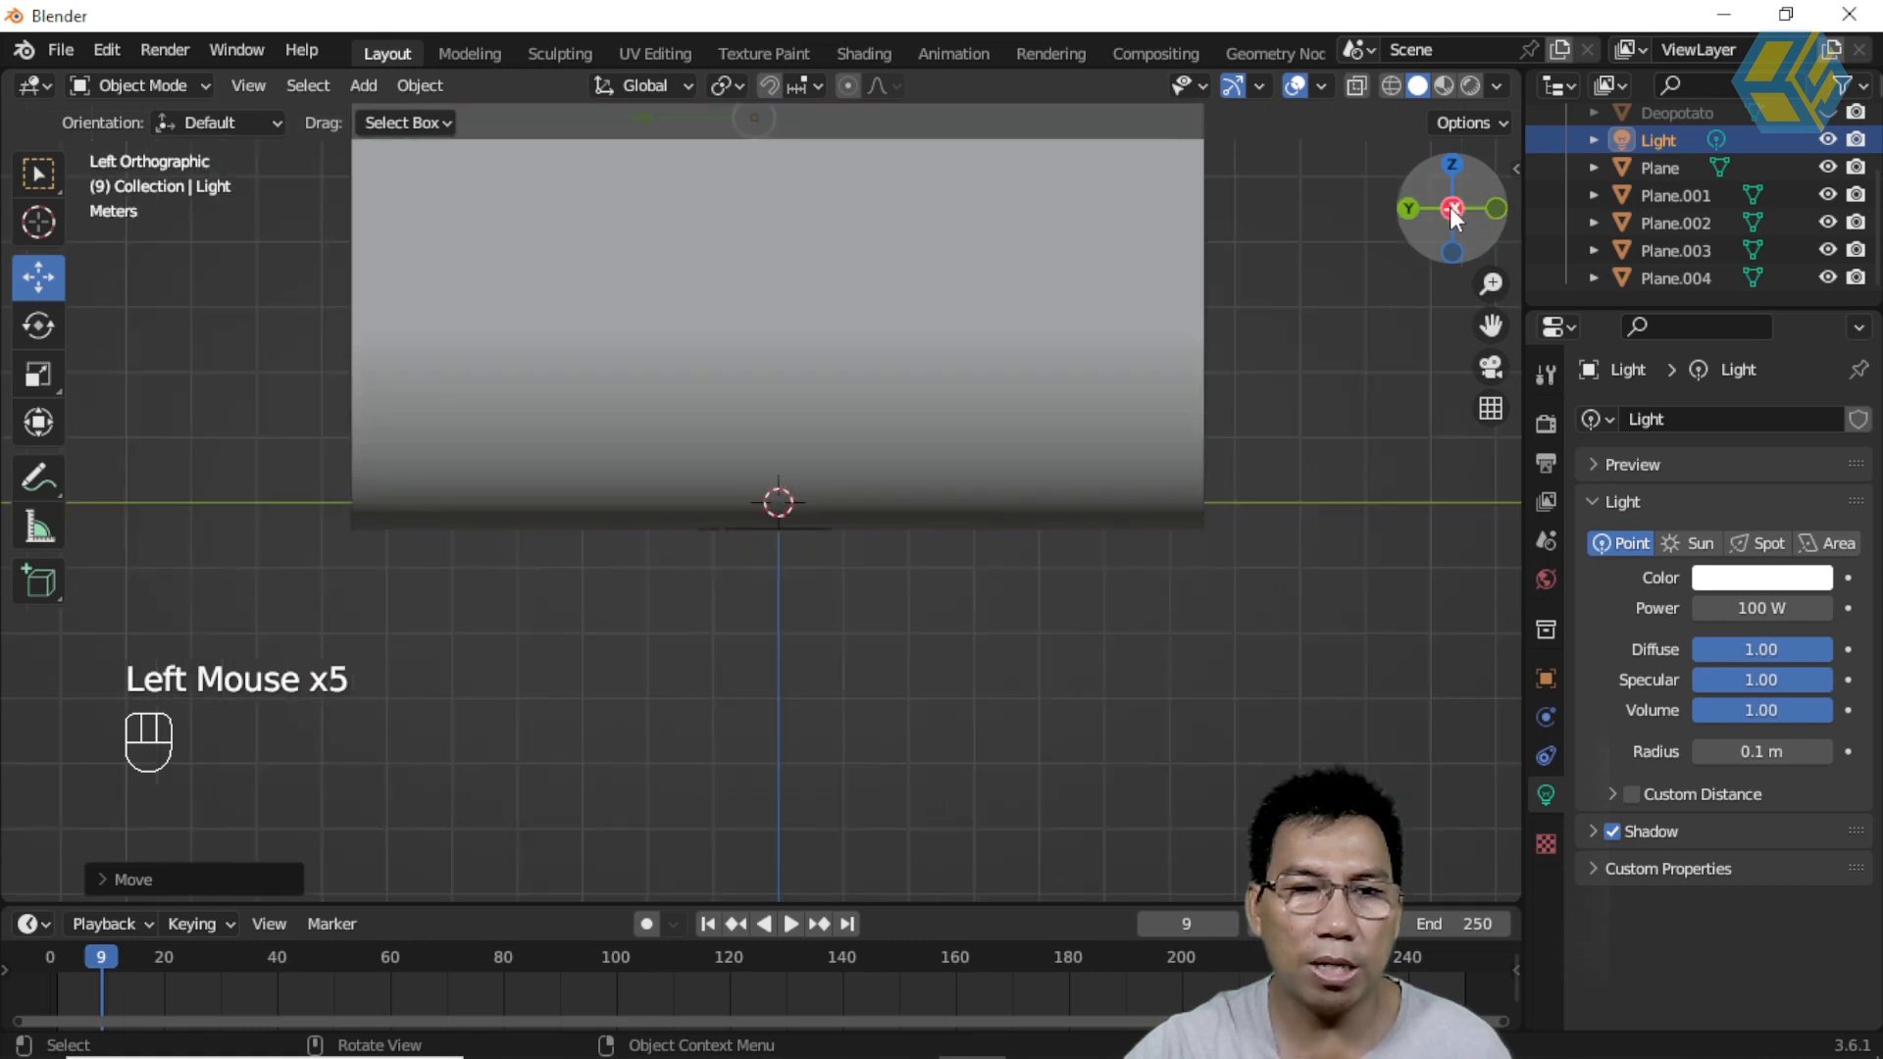
left_click(1497, 208)
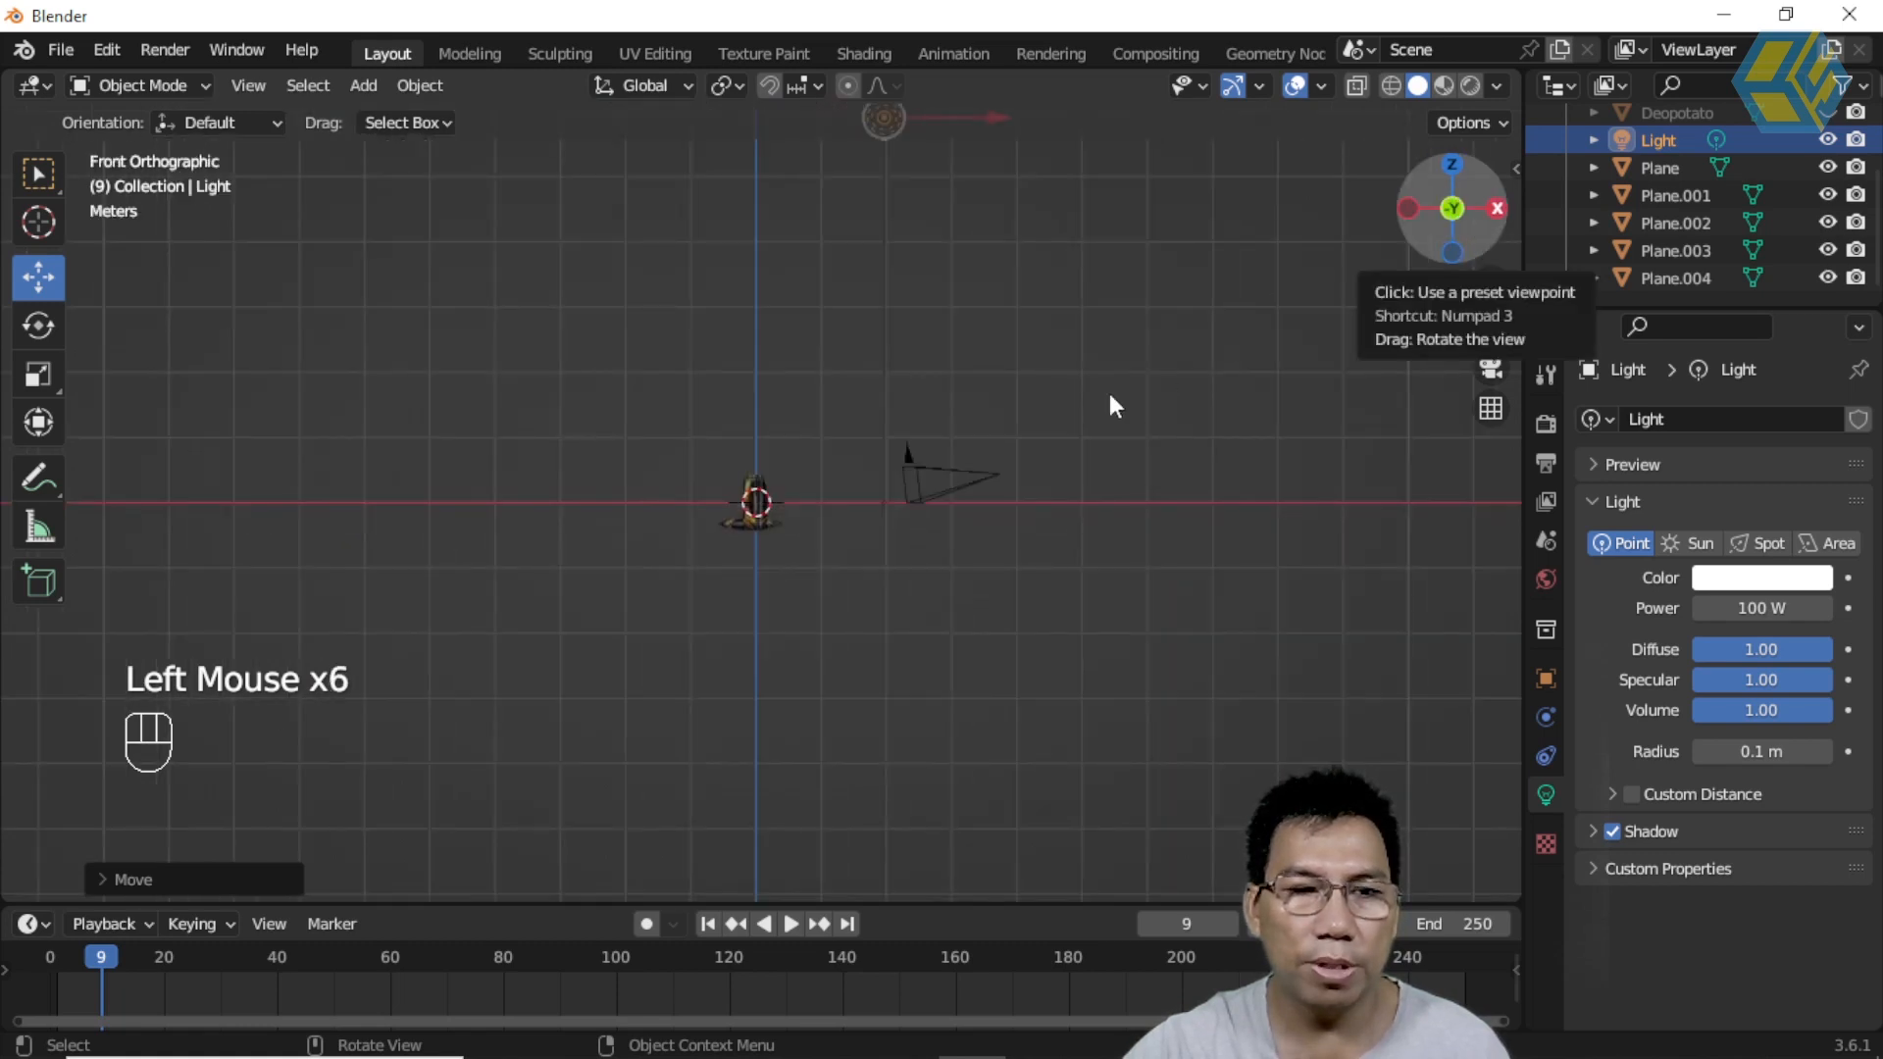
scroll(781, 505, "up", 4)
scroll(785, 508, "down", 6)
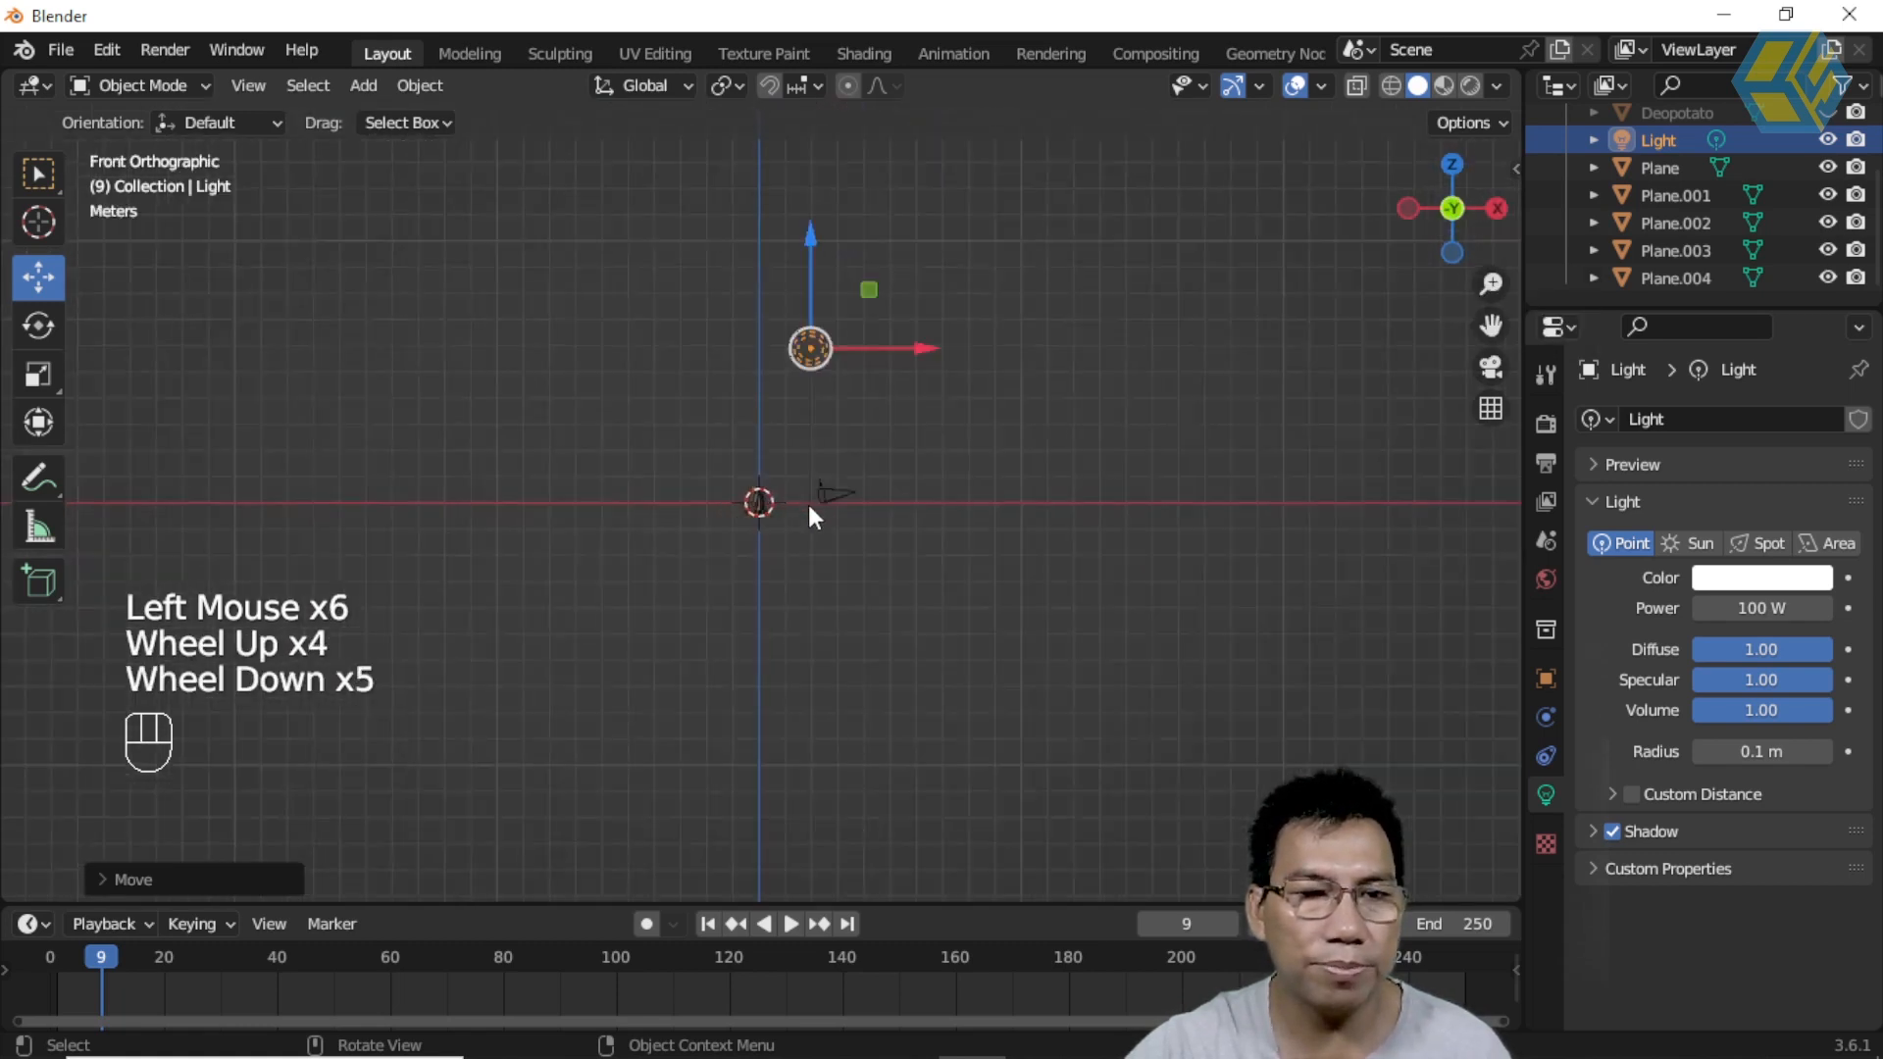
left_click_drag(803, 260, 799, 394)
left_click_drag(904, 506, 780, 512)
Step: Reposition the light in front of the bags, beside the camera
middle_click_drag(832, 597, 563, 651)
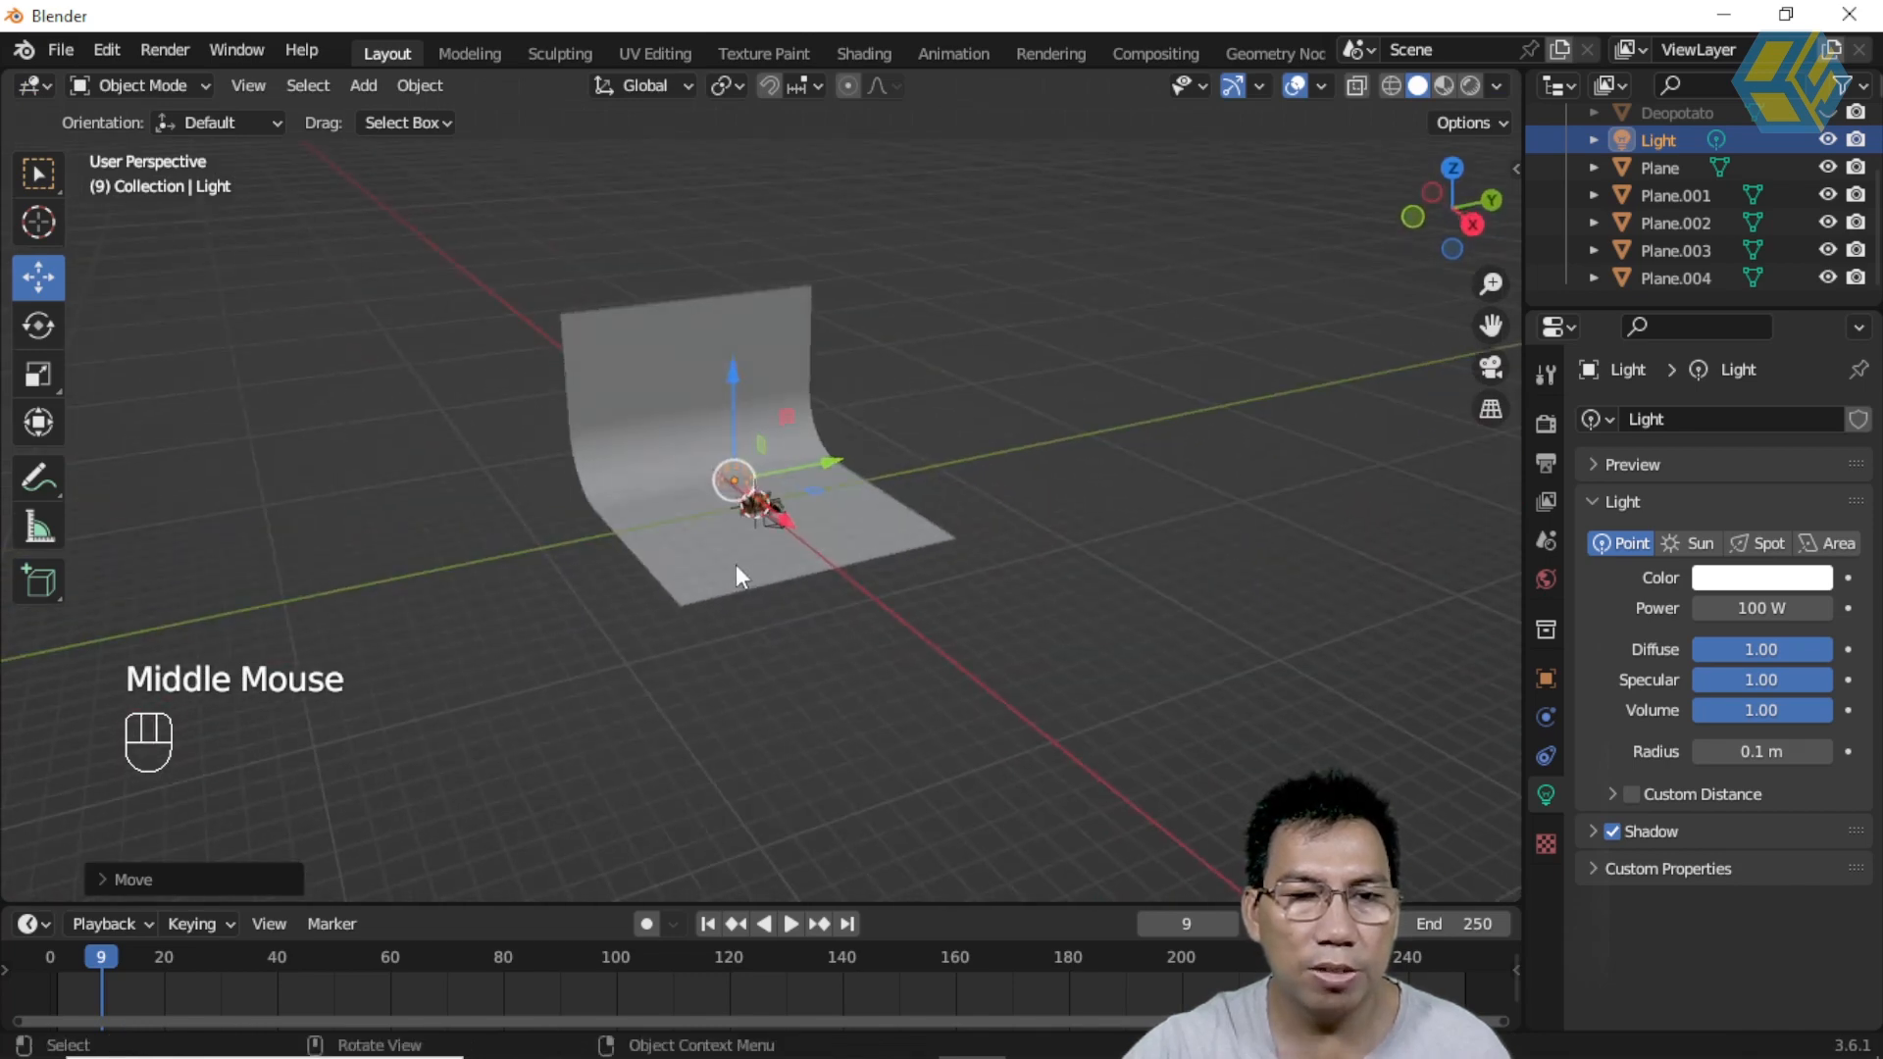
scroll(745, 563, "up", 2)
middle_click_drag(792, 557, 755, 496)
left_click_drag(730, 481, 952, 584)
scroll(932, 585, "up", 3)
middle_click_drag(963, 633, 981, 589)
left_click_drag(933, 664, 815, 667)
middle_click_drag(972, 664, 1043, 660)
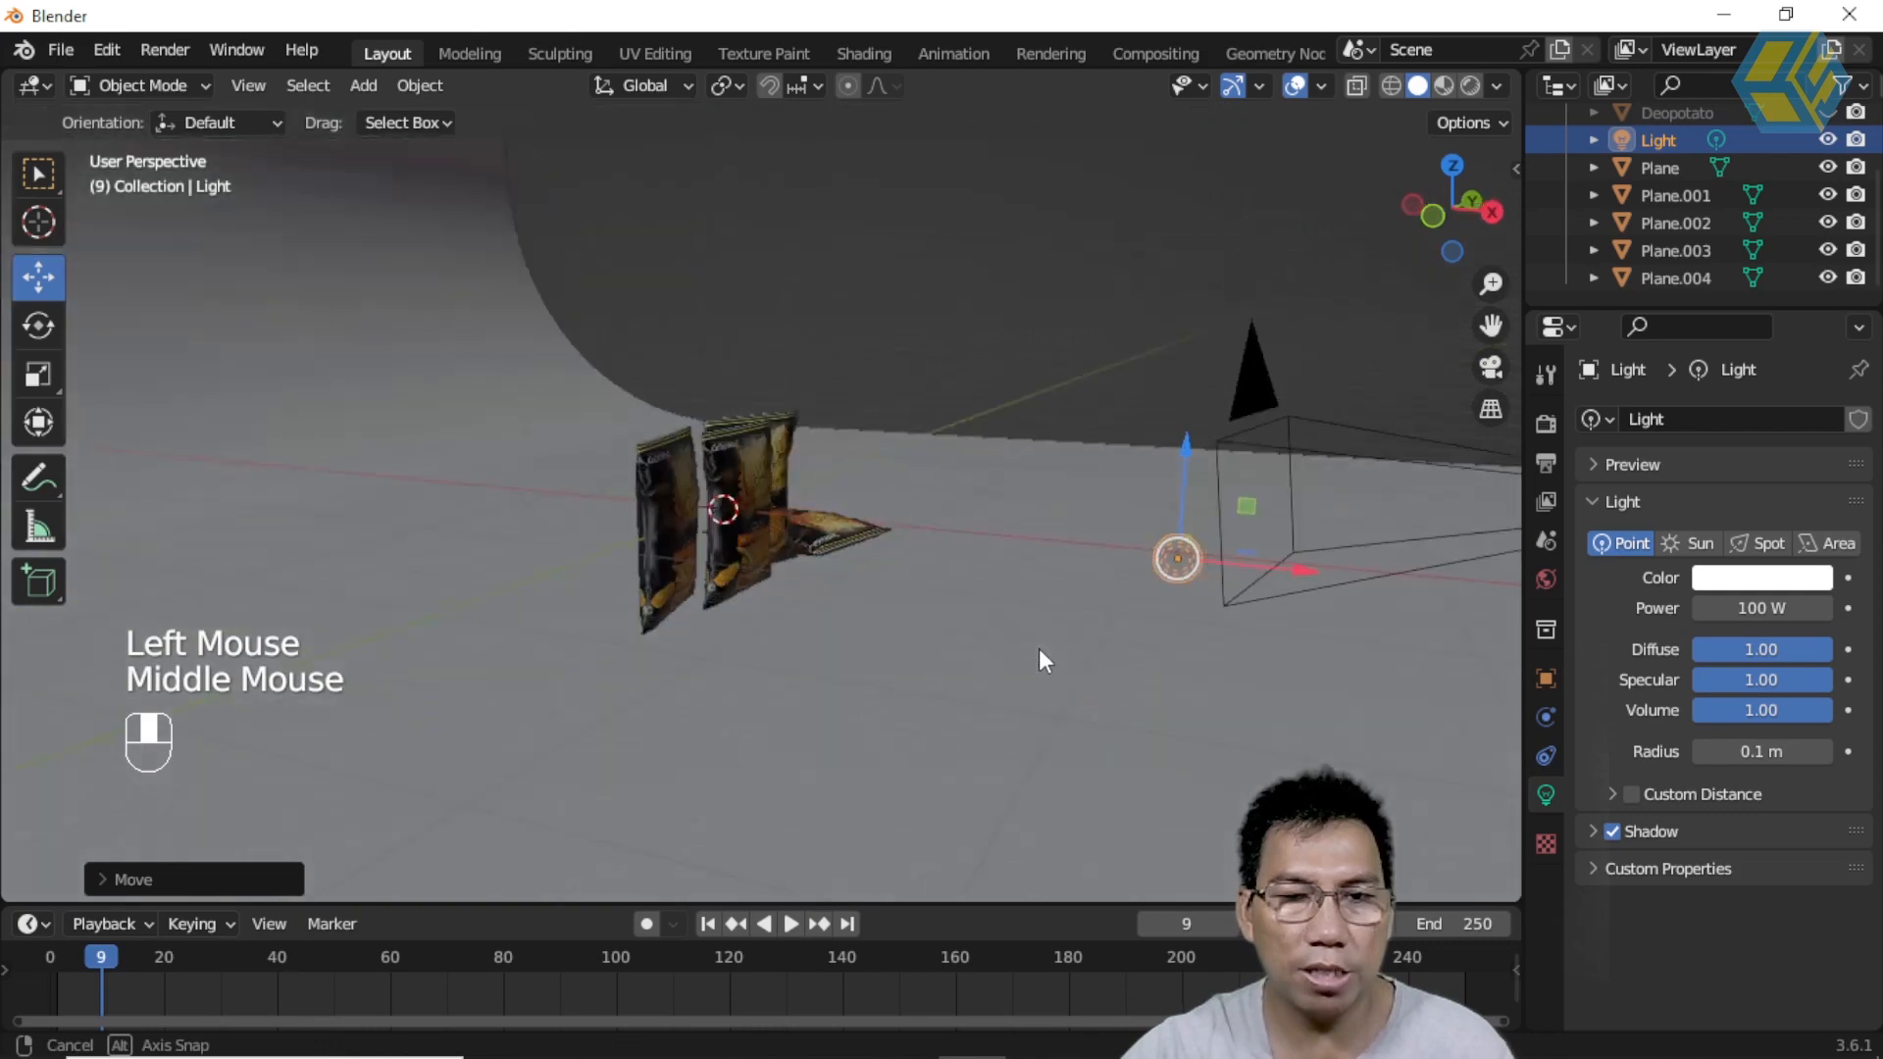
Step: Duplicate the point light, move the copy sideways along Y in front of the bags, and change its type to Spot
key("shift+d")
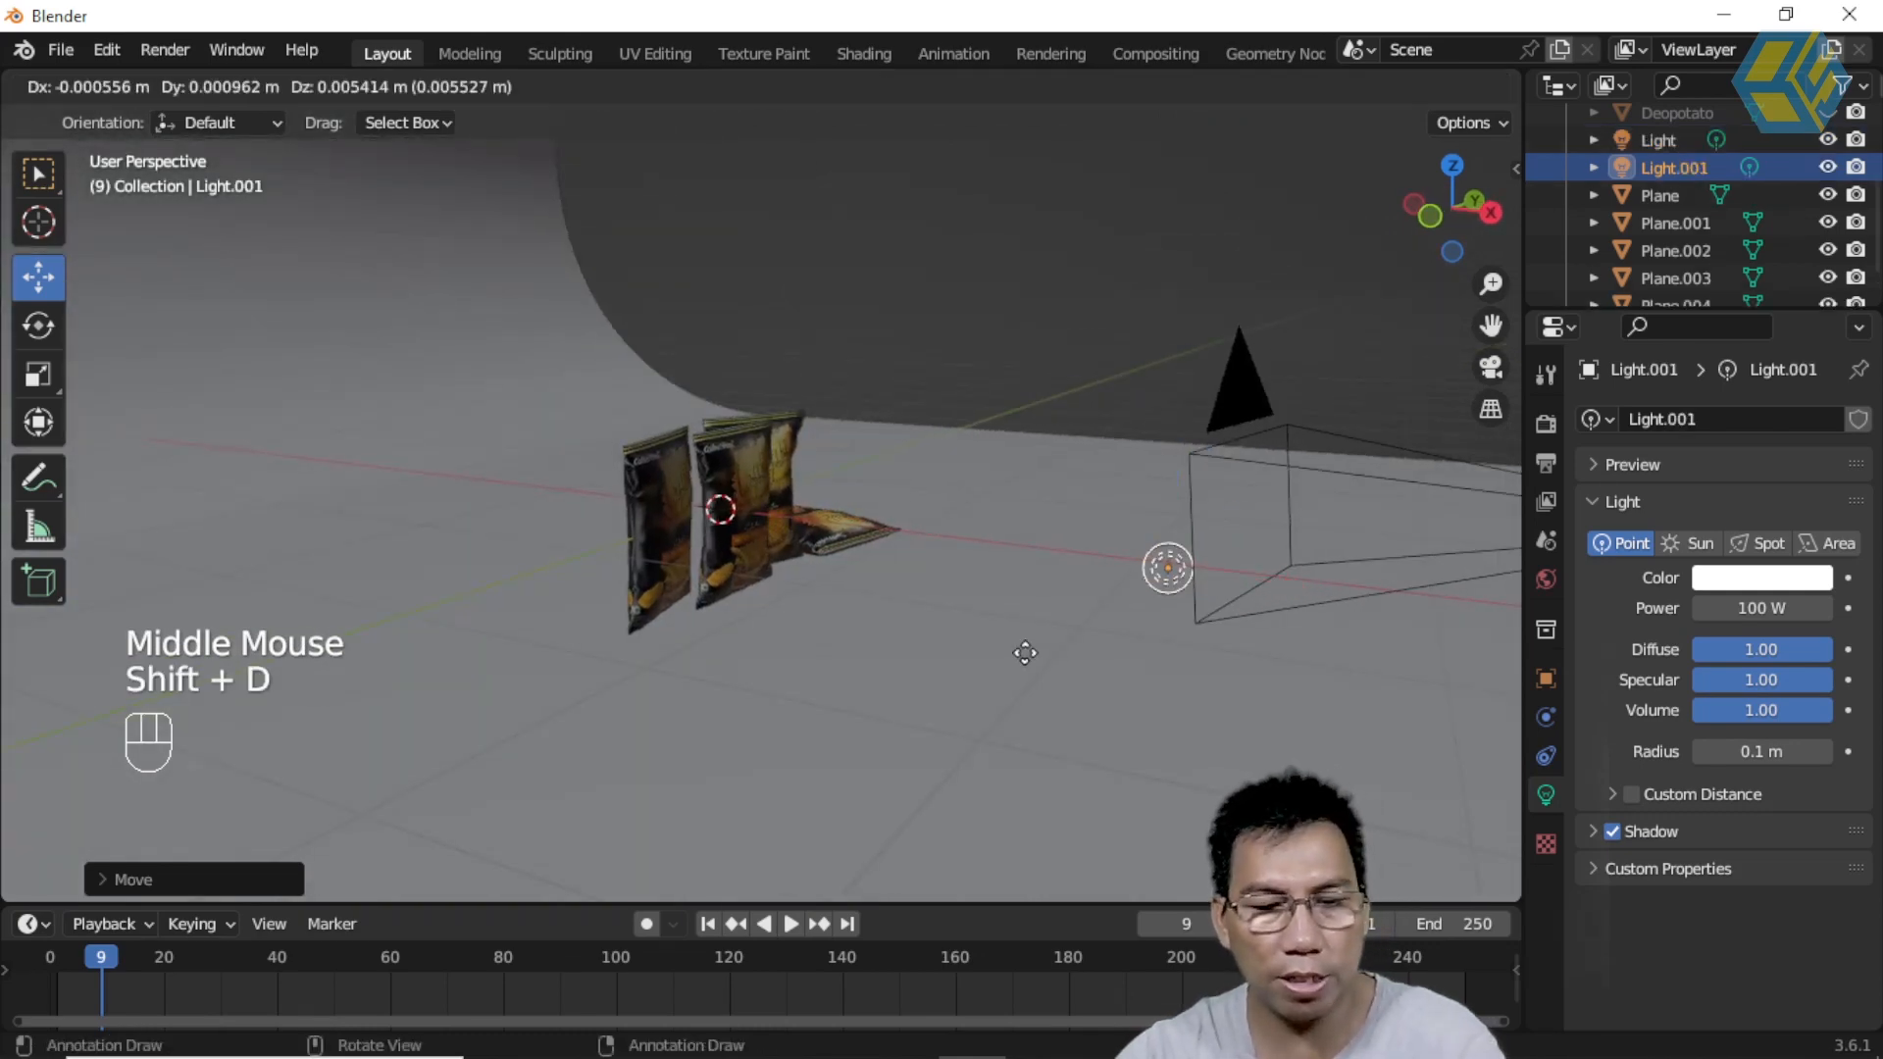
left_click(1146, 639)
middle_click_drag(1146, 640, 1028, 663)
left_click_drag(995, 701, 583, 742)
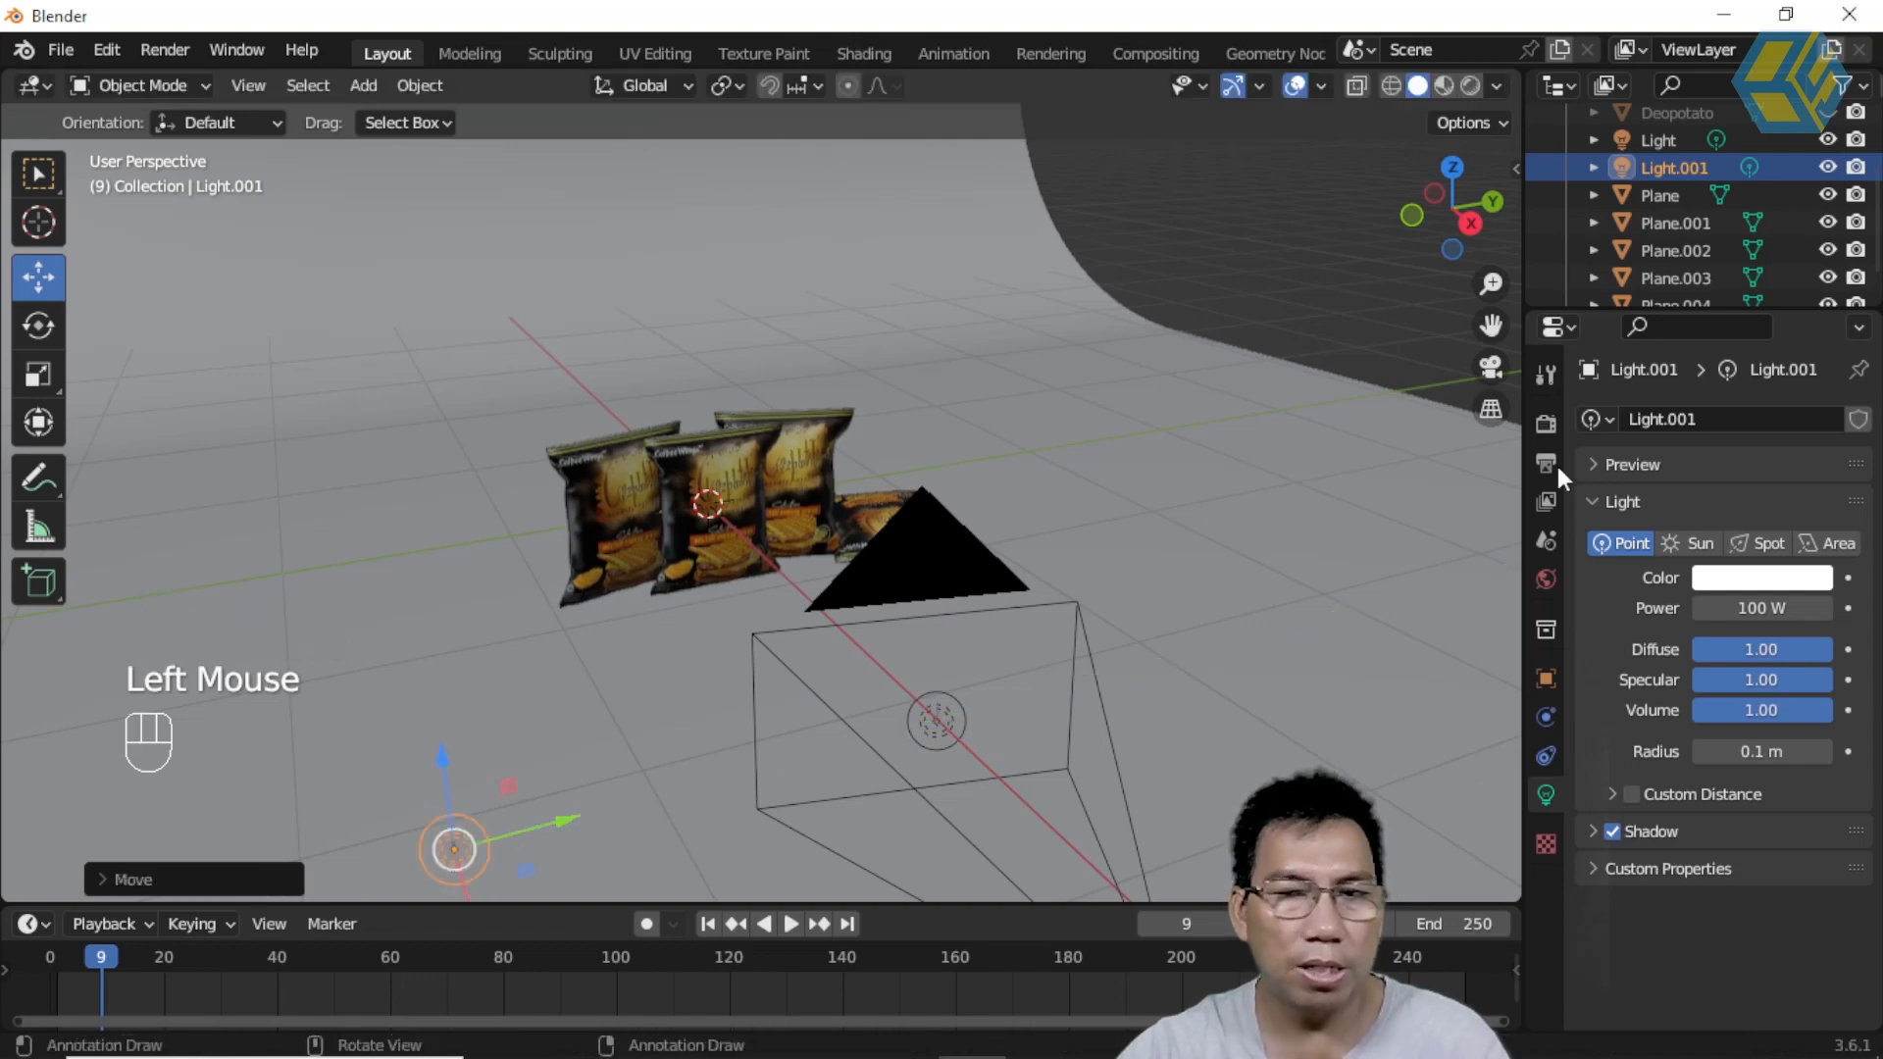
left_click(1763, 543)
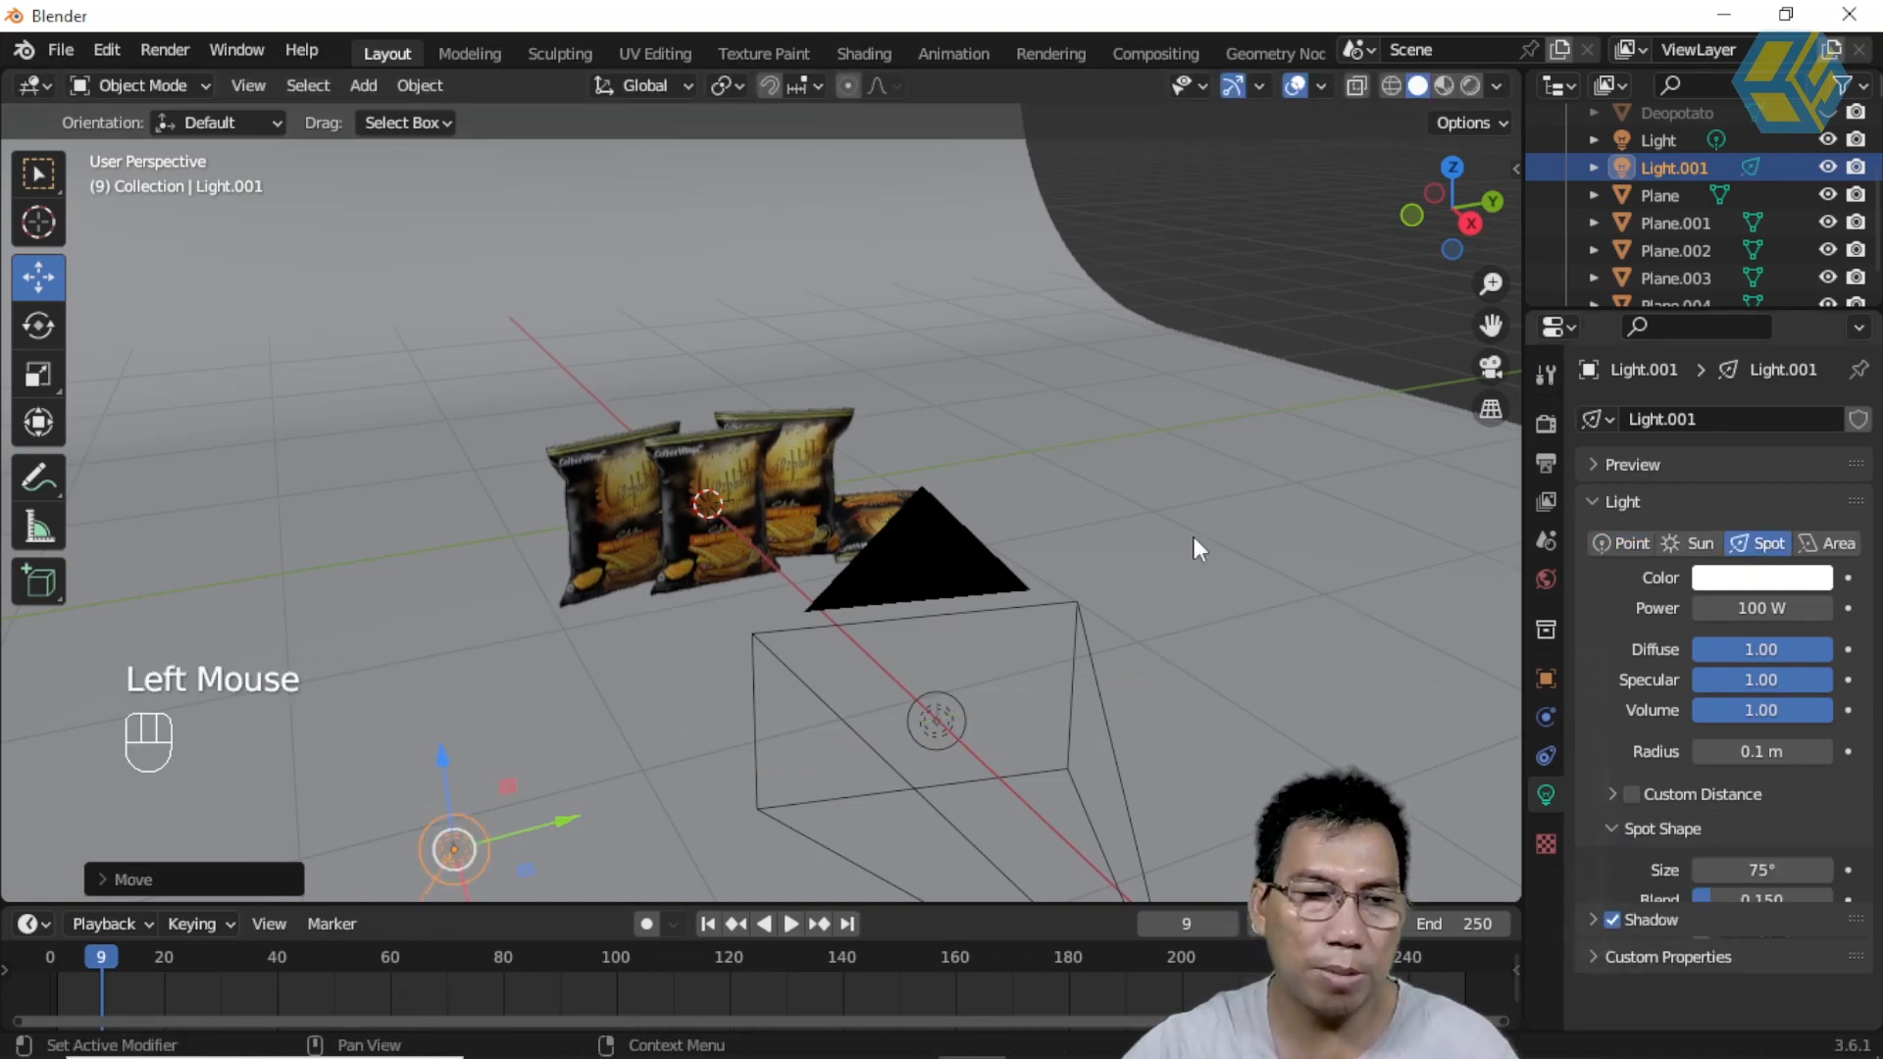
middle_click_drag(615, 662, 836, 626)
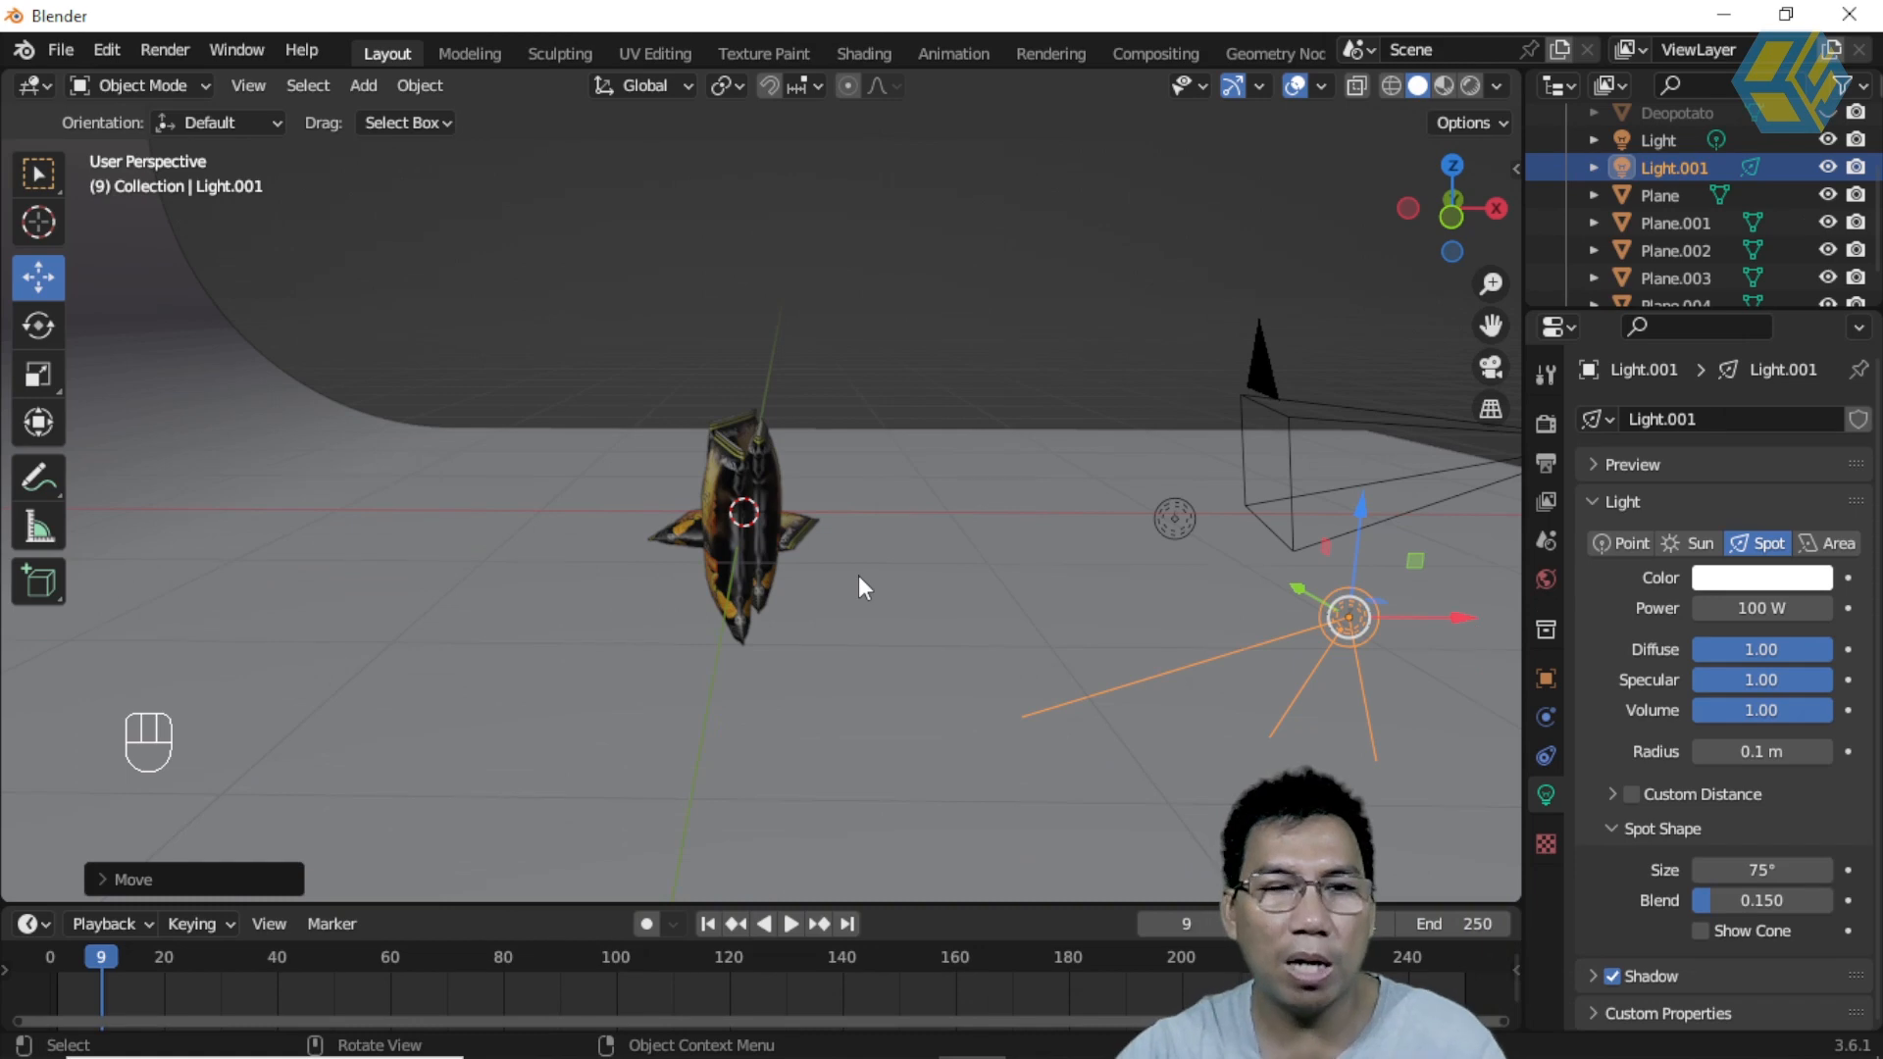
middle_click_drag(858, 575, 774, 549)
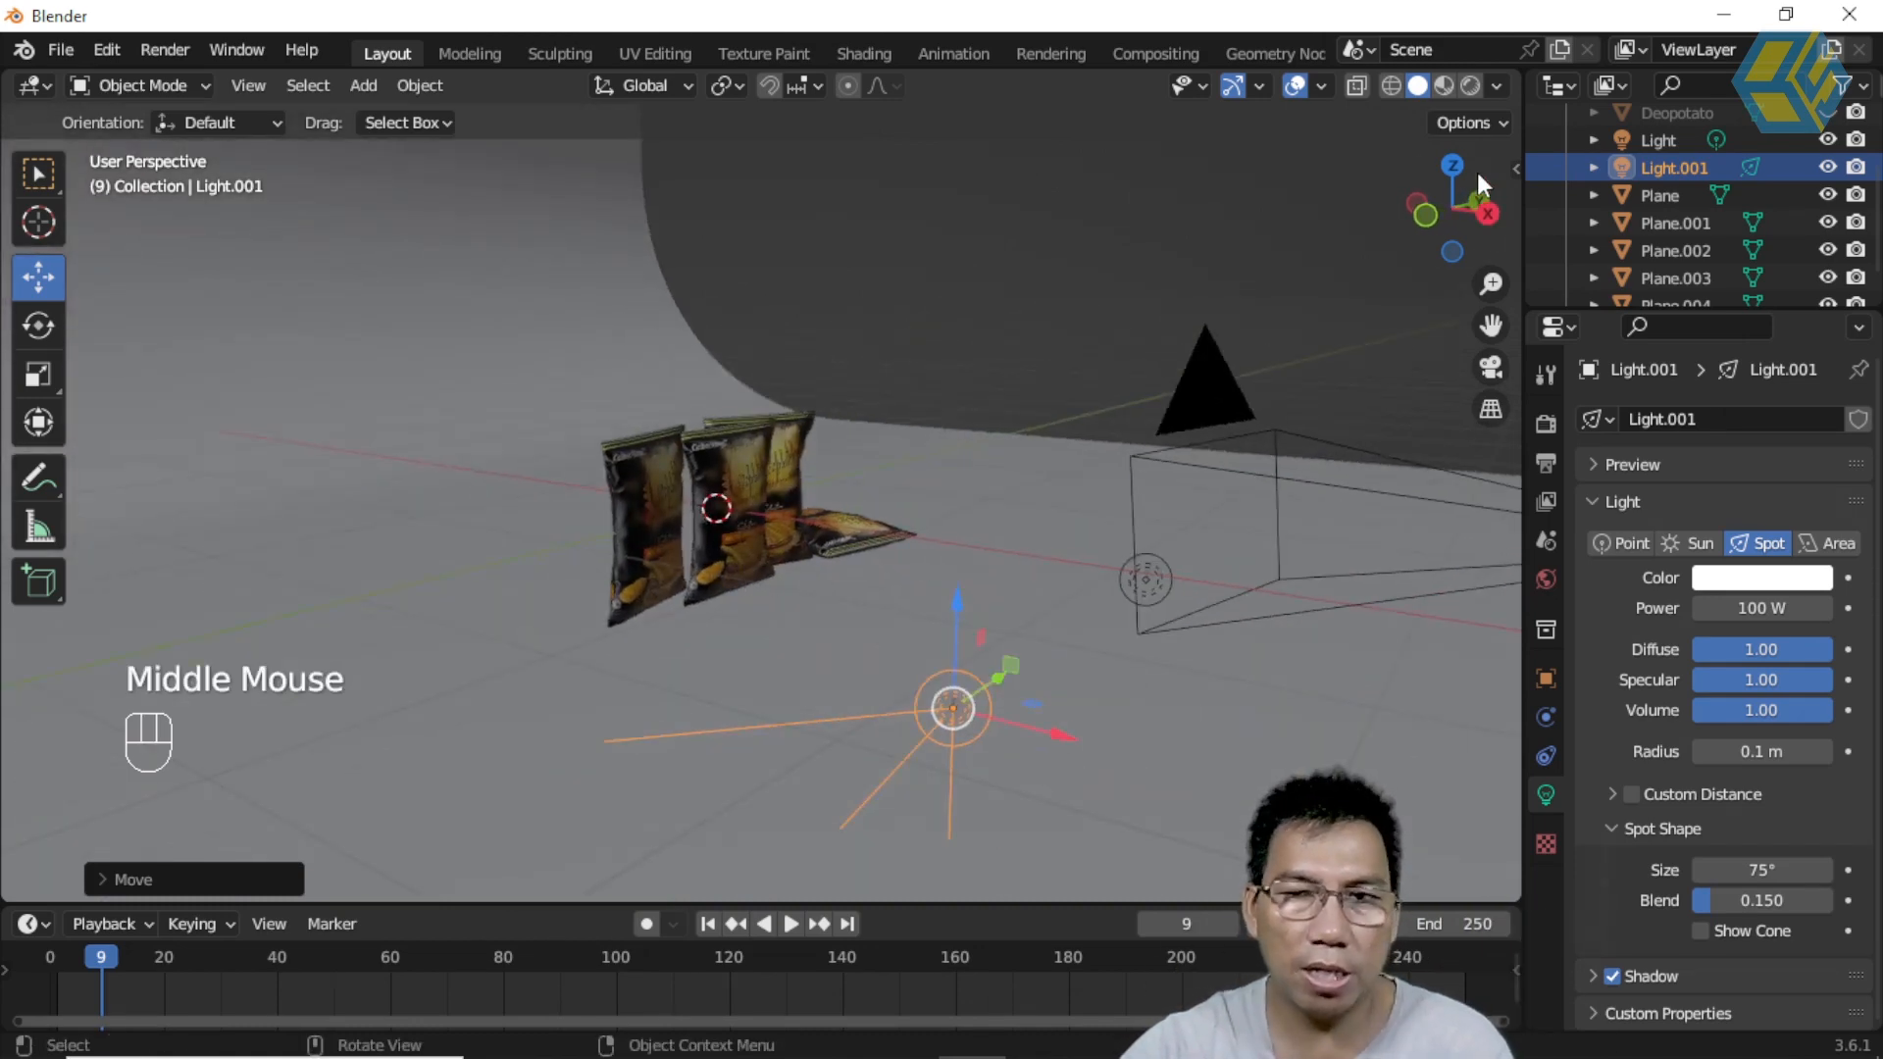
Step: Rotate the spotlight about Z in the wireframe top view so its beam points towards the bags
left_click(1456, 163)
scroll(1158, 451, "down", 2)
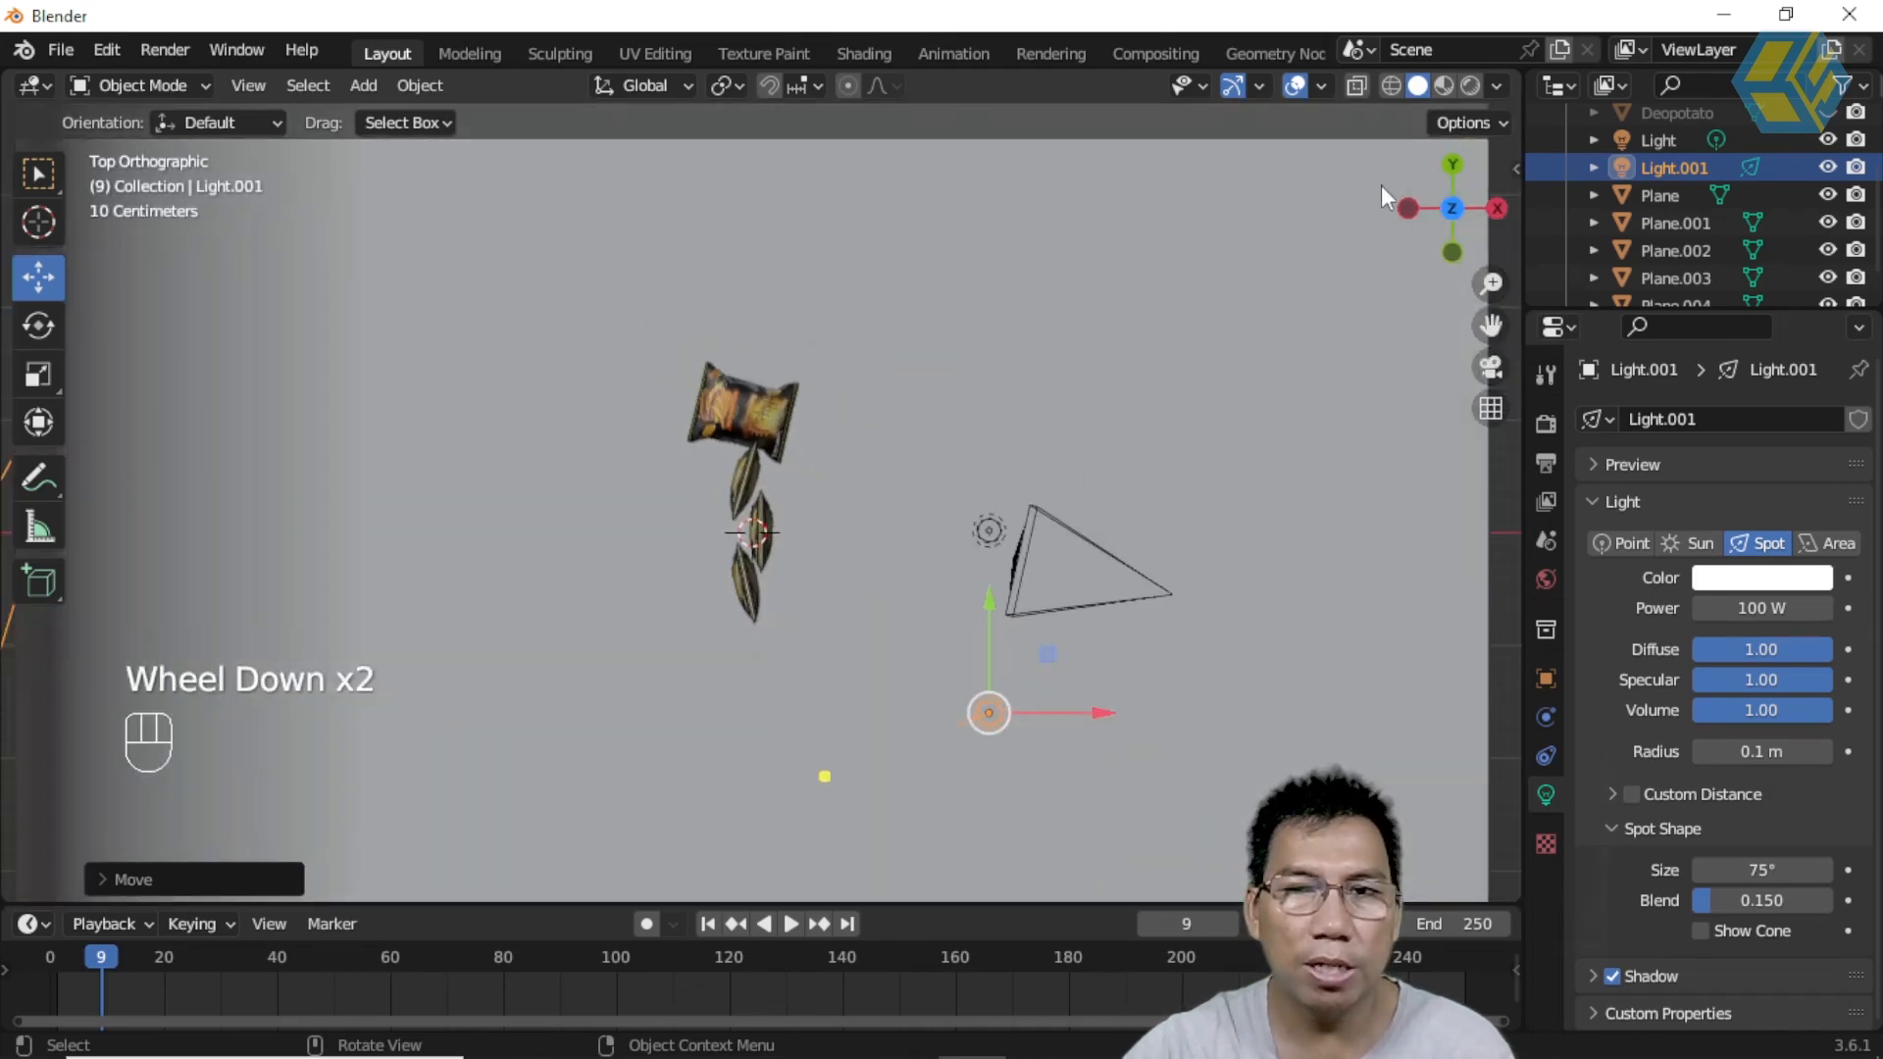
left_click(1393, 84)
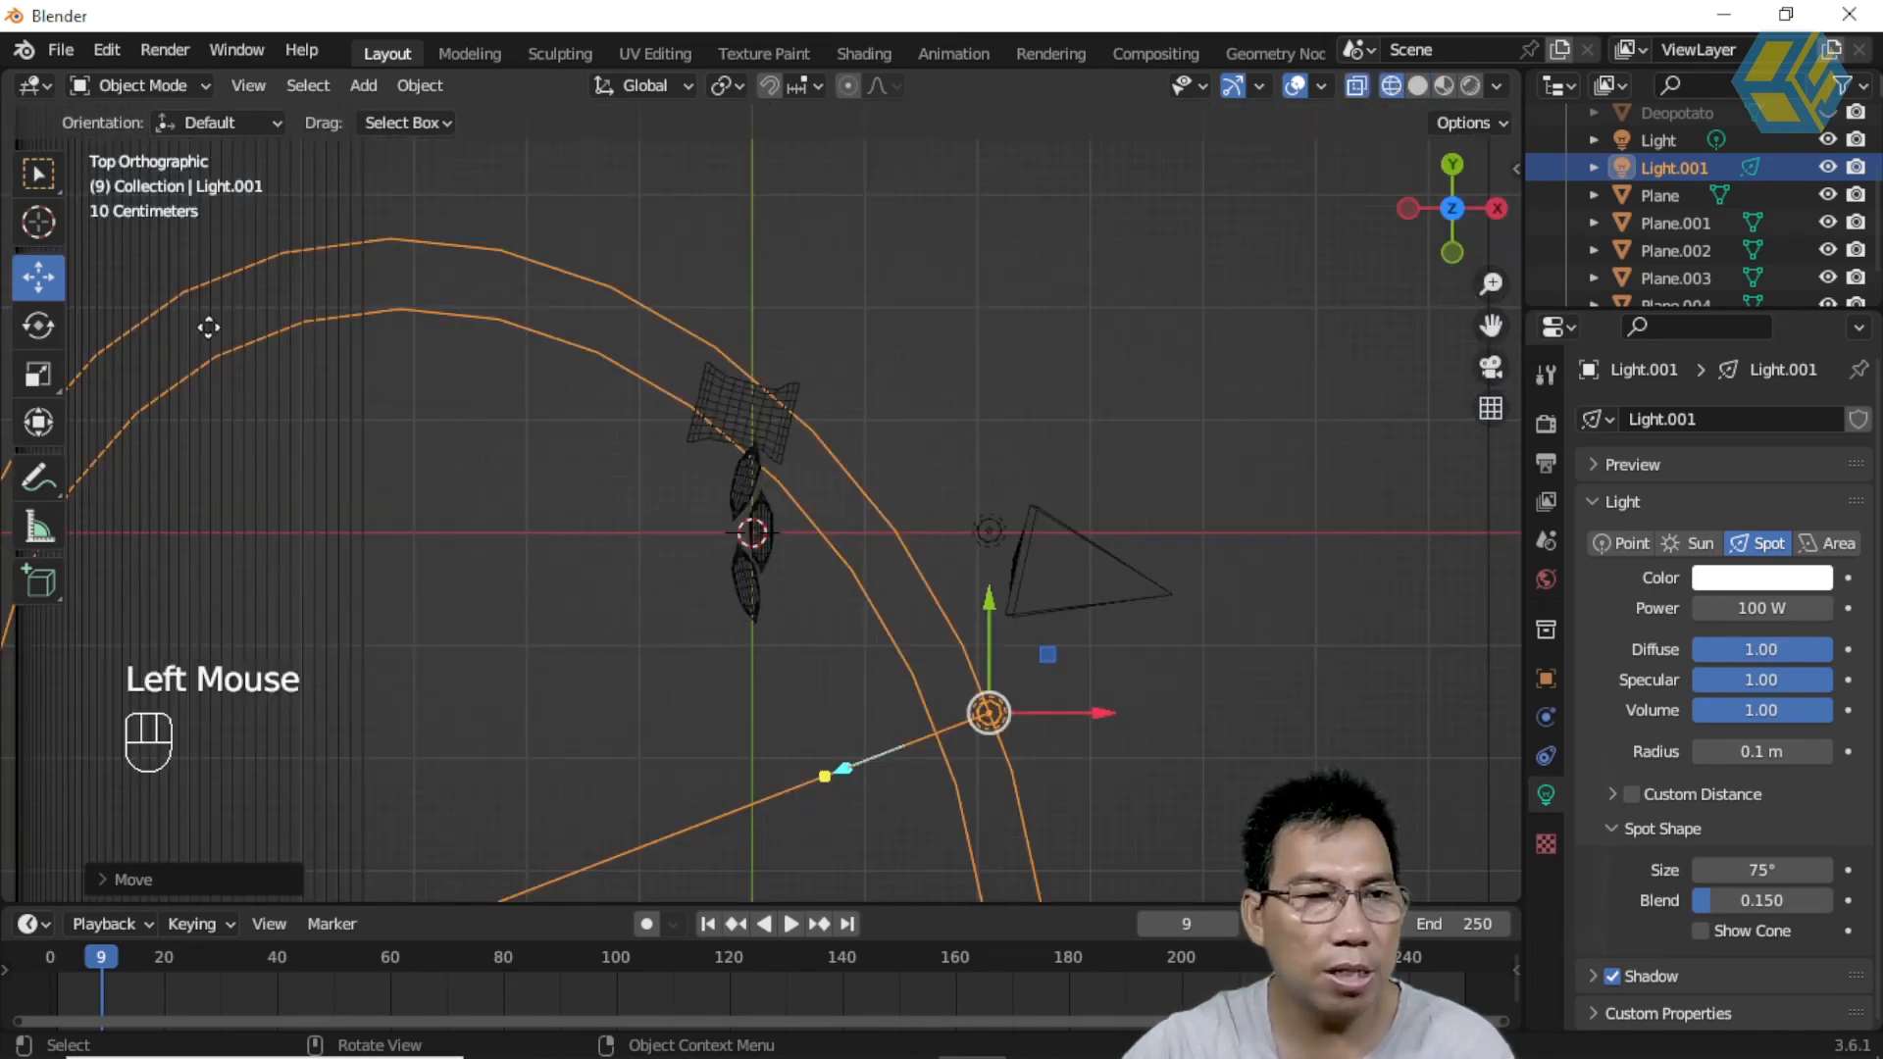
left_click(38, 332)
left_click_drag(918, 633, 1097, 520)
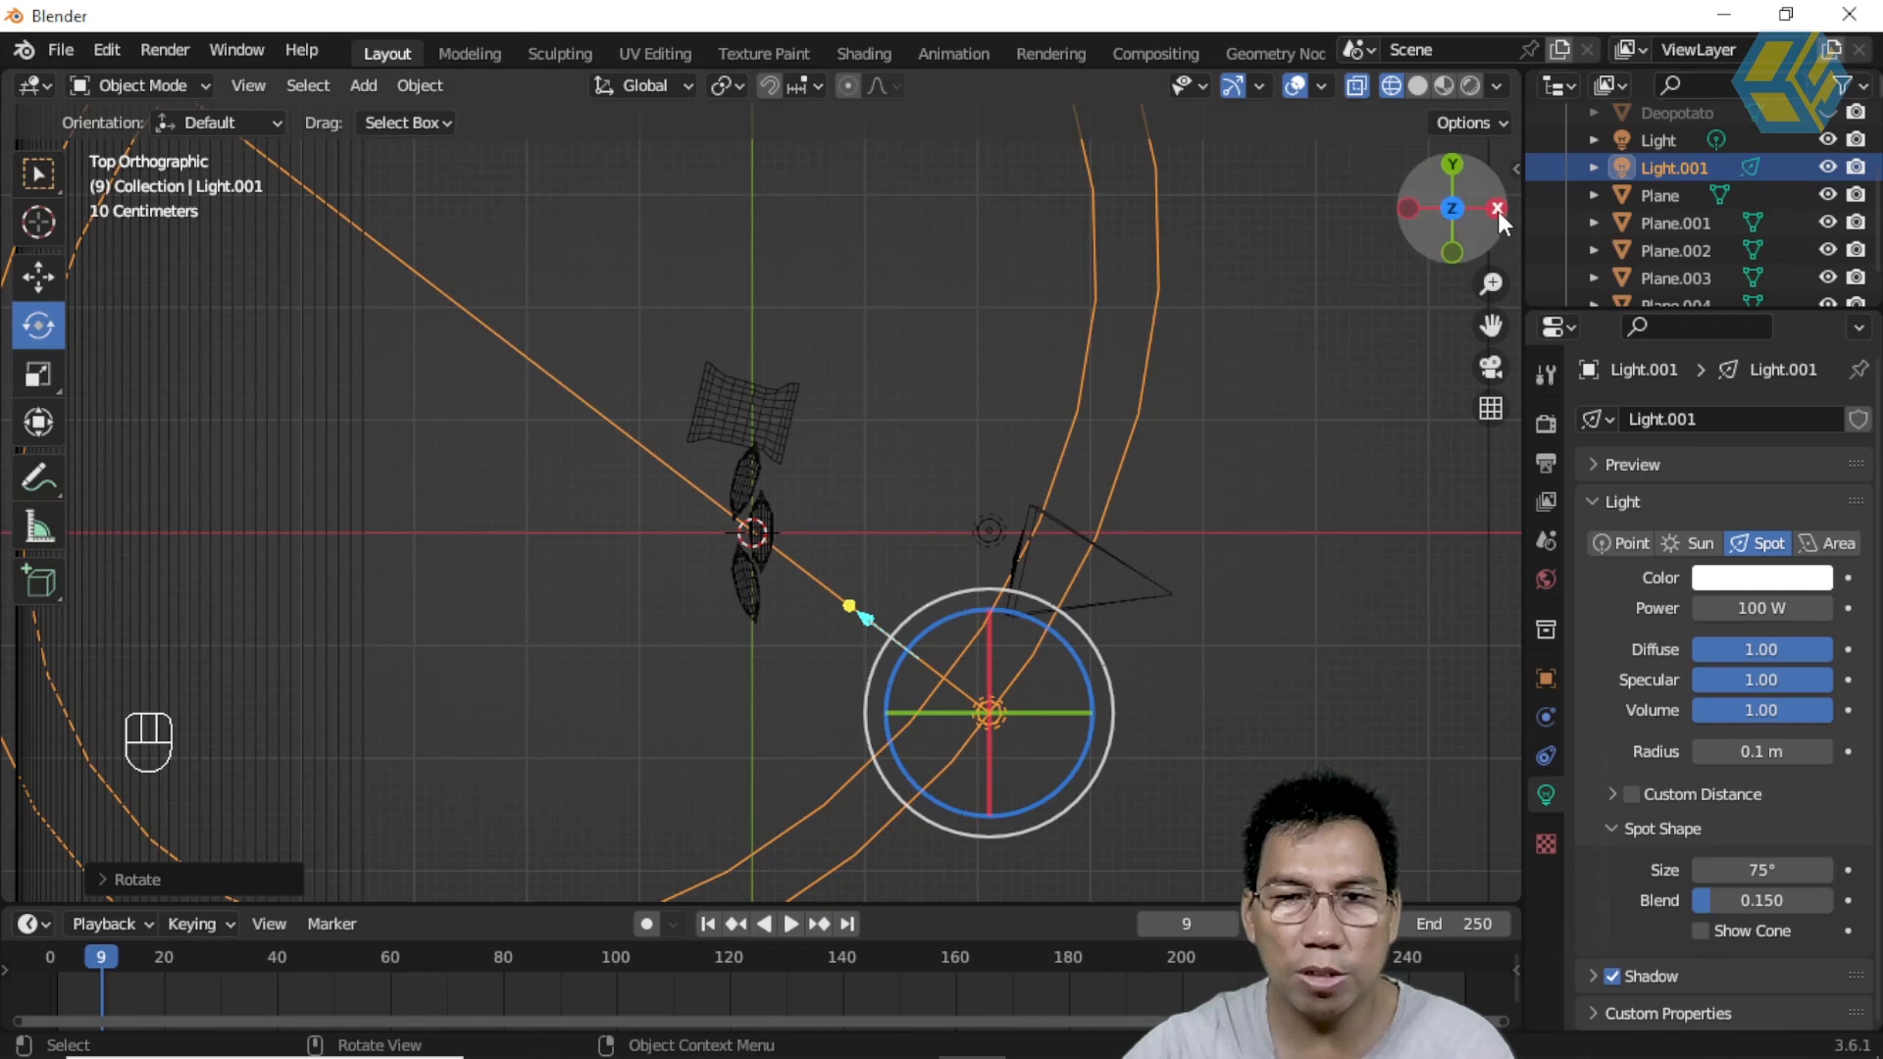
Step: Tilt the spotlight up to roughly horizontal in the right view and raise it along Z above the bags
left_click(1498, 209)
scroll(850, 596, "down", 2)
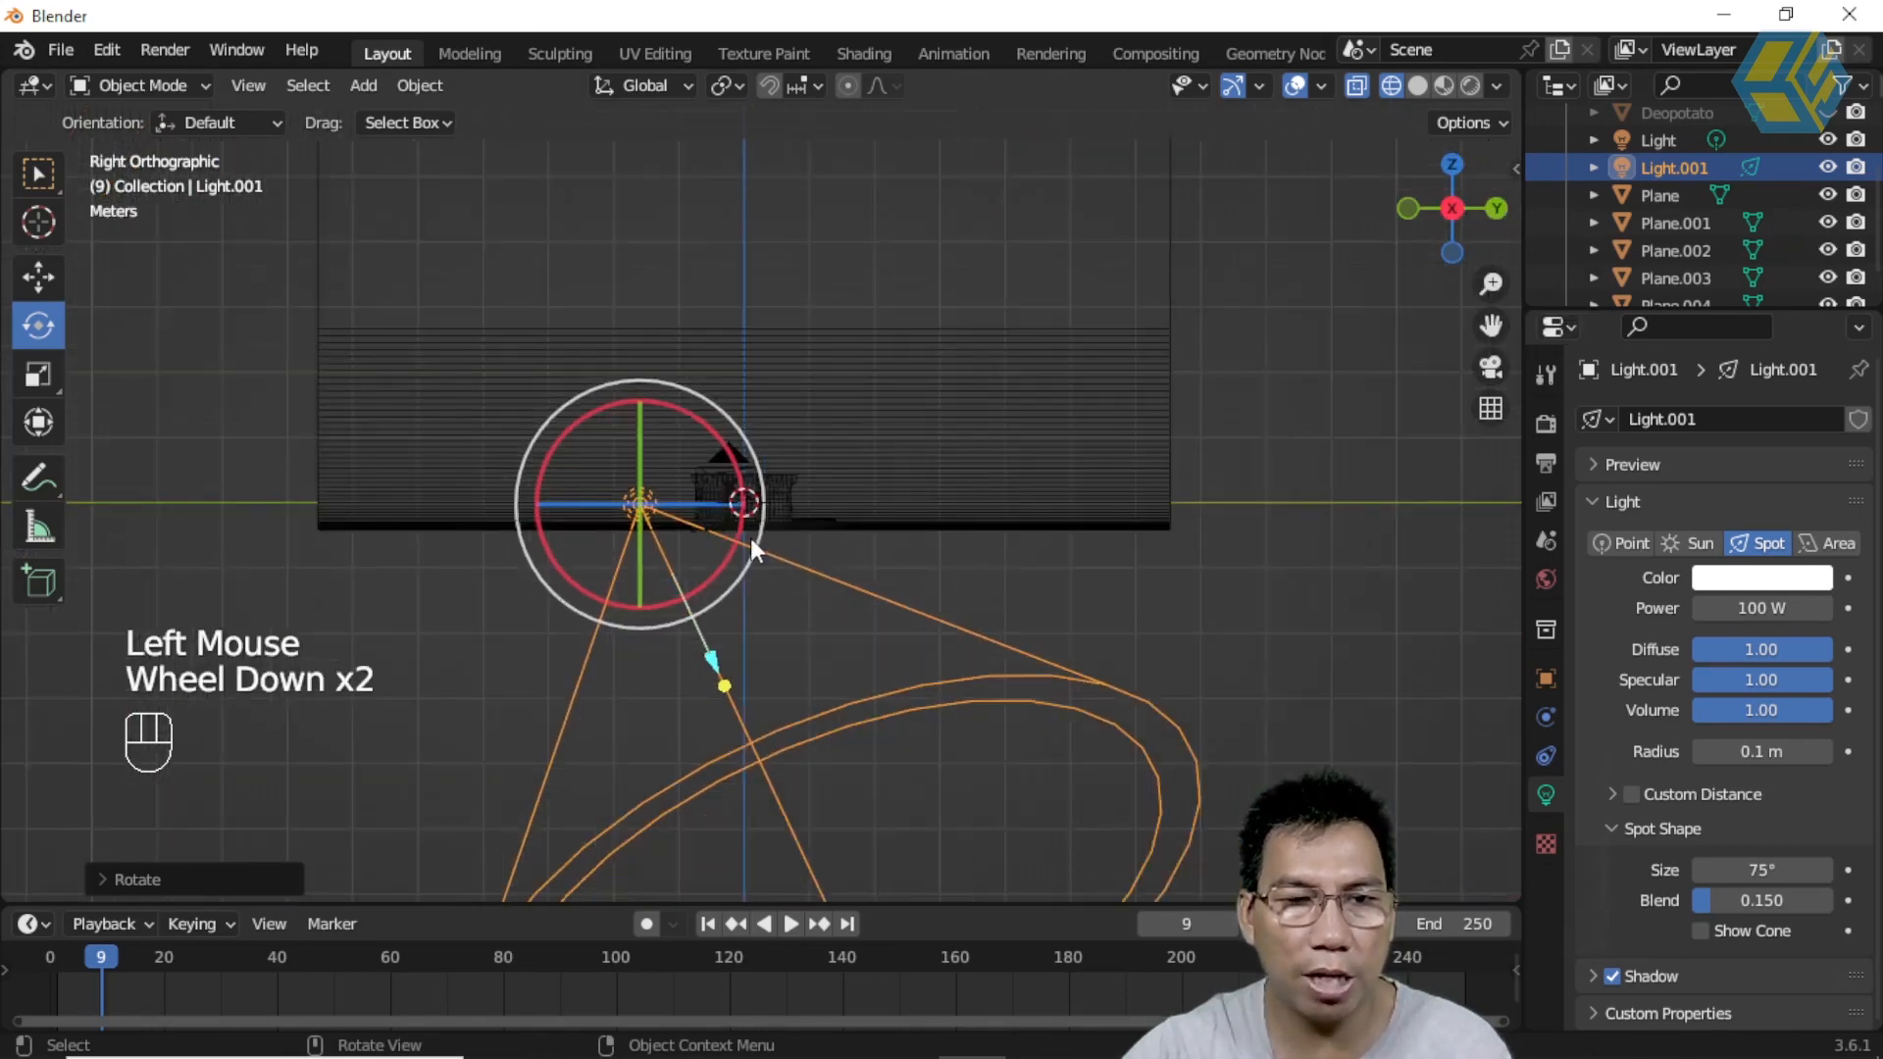
left_click_drag(737, 528, 873, 206)
left_click(38, 279)
left_click_drag(640, 398, 640, 300)
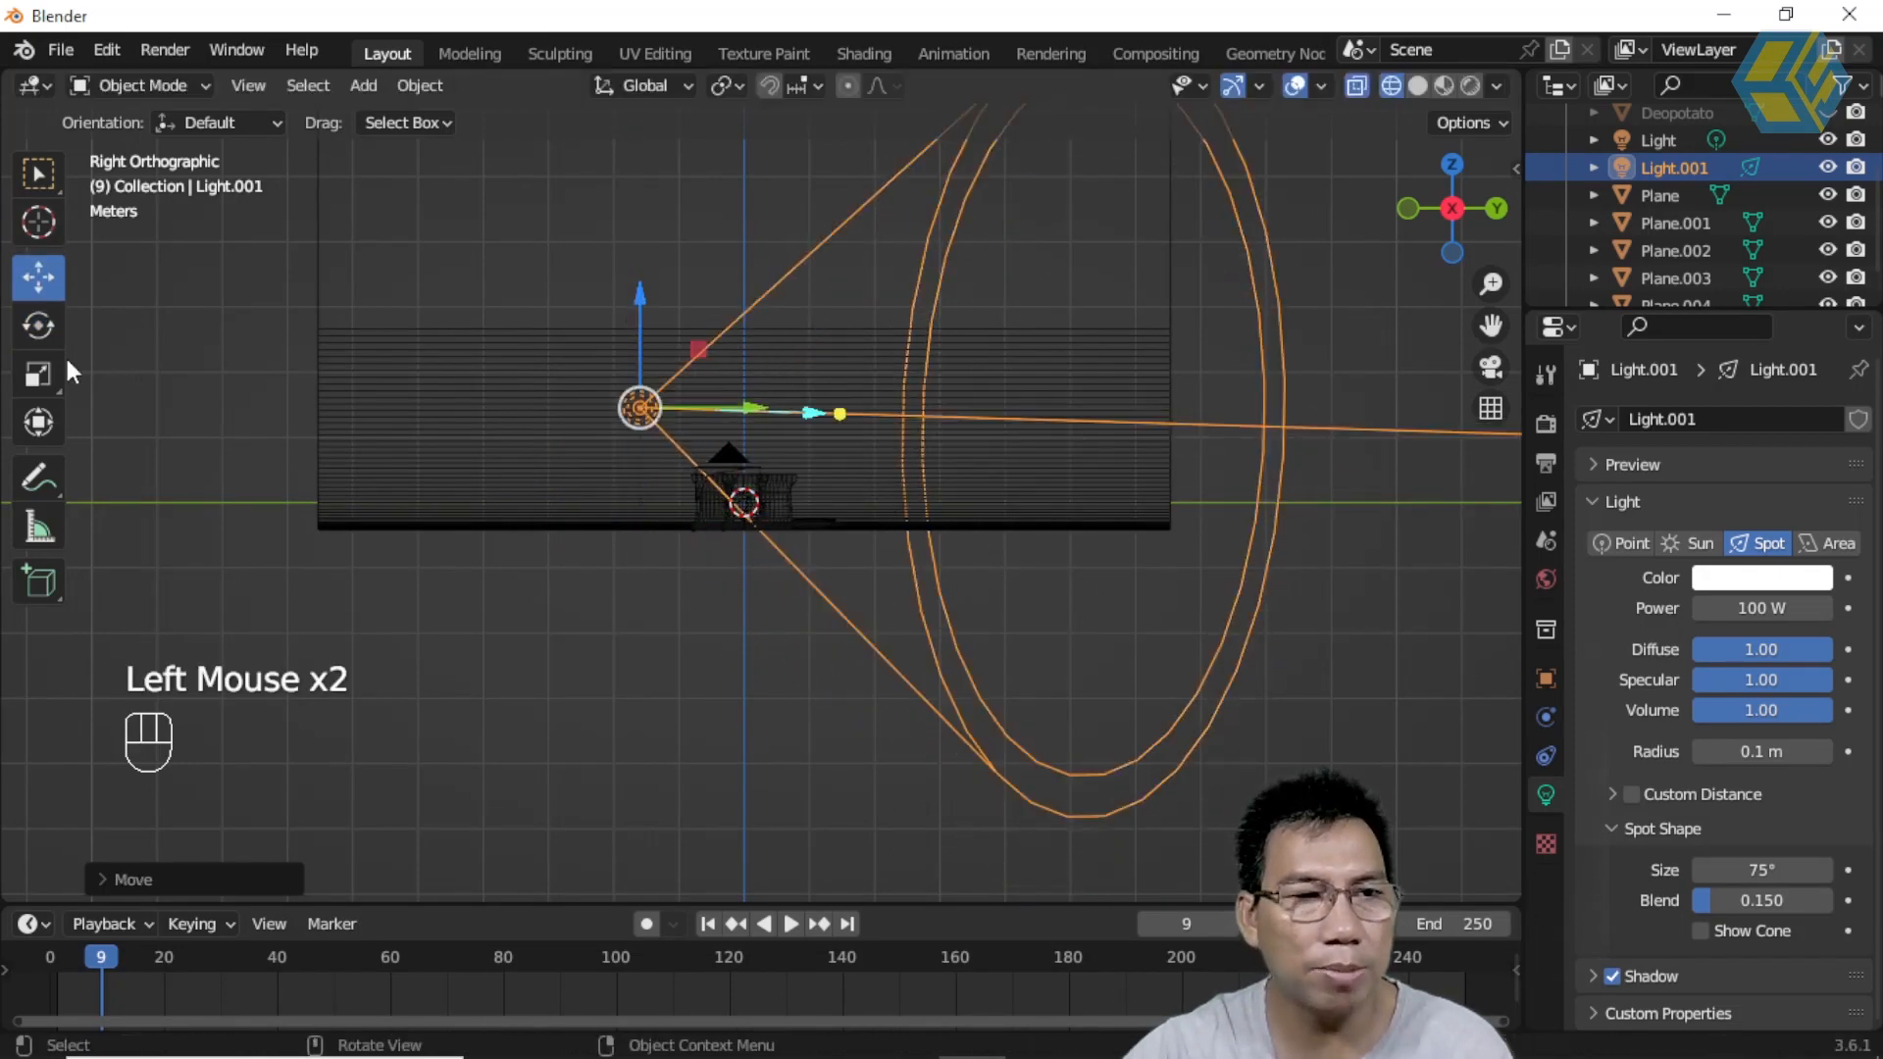
Step: Tilt the raised spotlight downward towards the bags and return the viewport to solid shading
left_click(38, 324)
left_click_drag(726, 386, 749, 497)
middle_click_drag(749, 496, 1176, 434)
left_click(1359, 86)
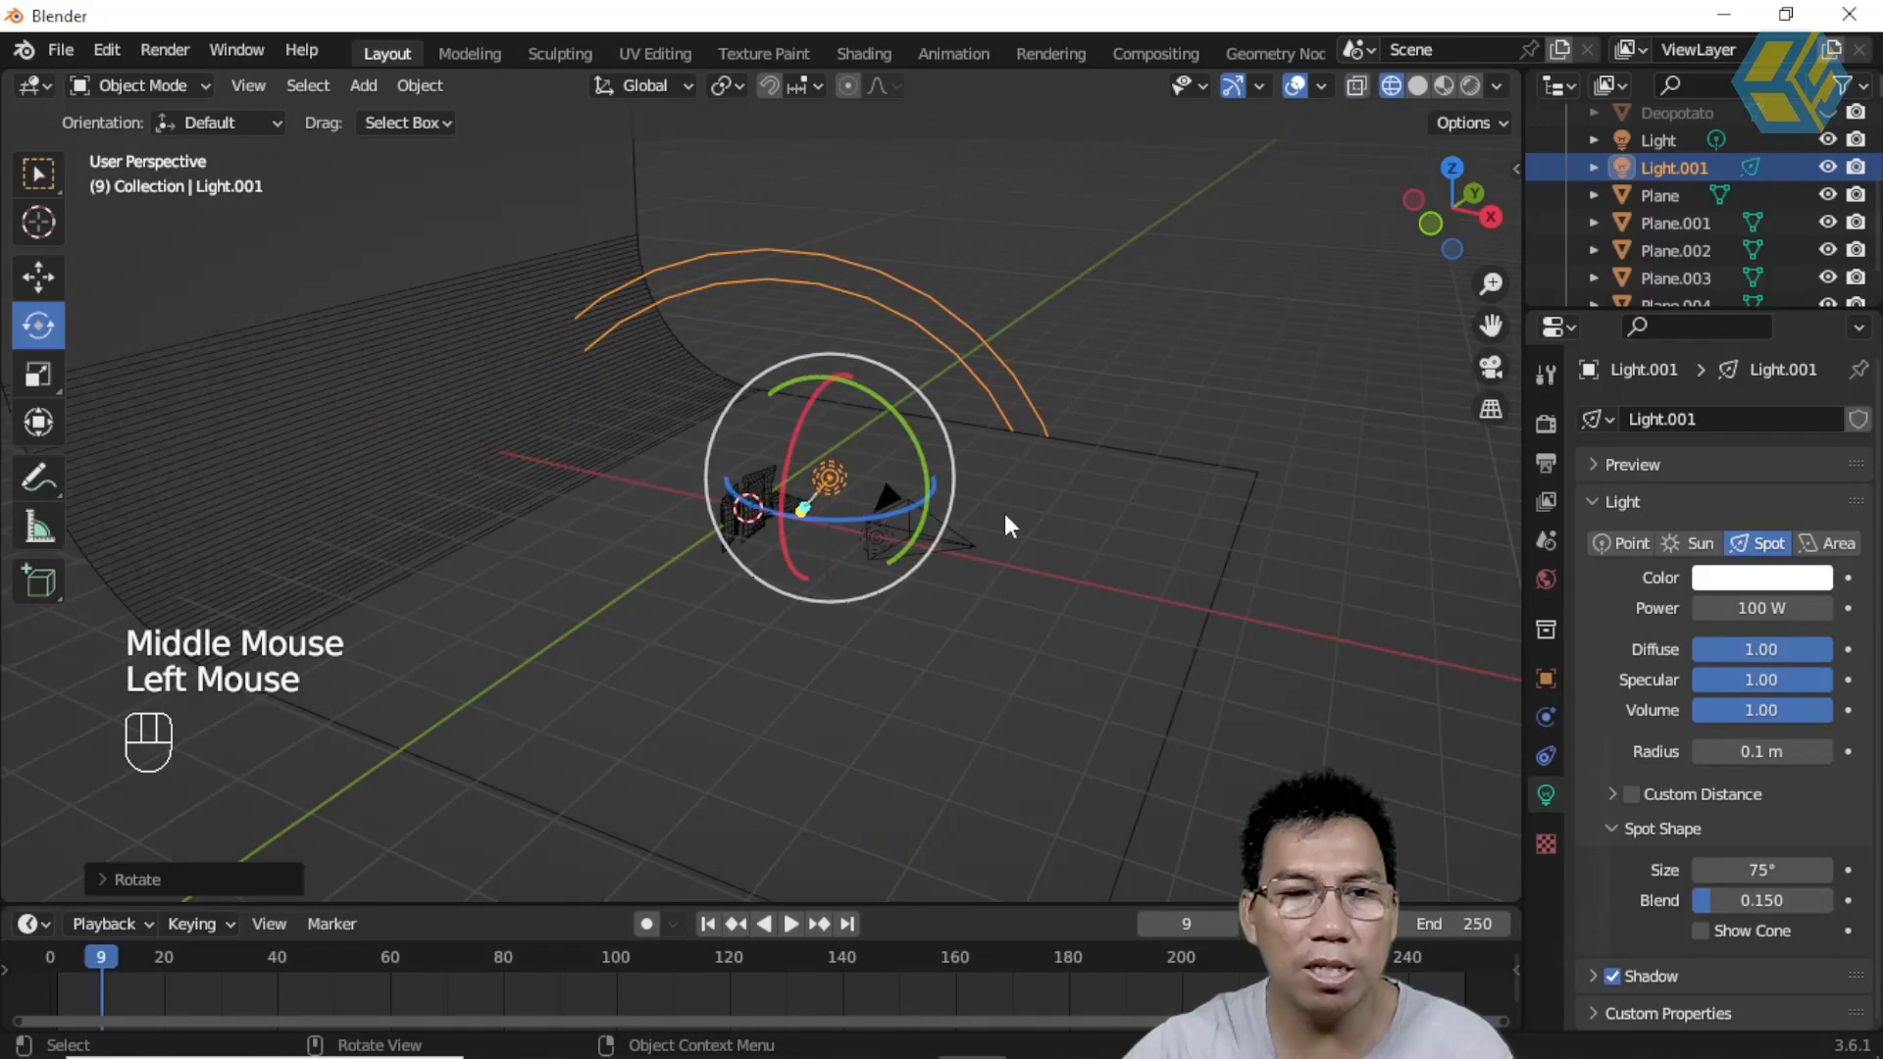
left_click(1411, 89)
middle_click_drag(892, 573, 792, 563)
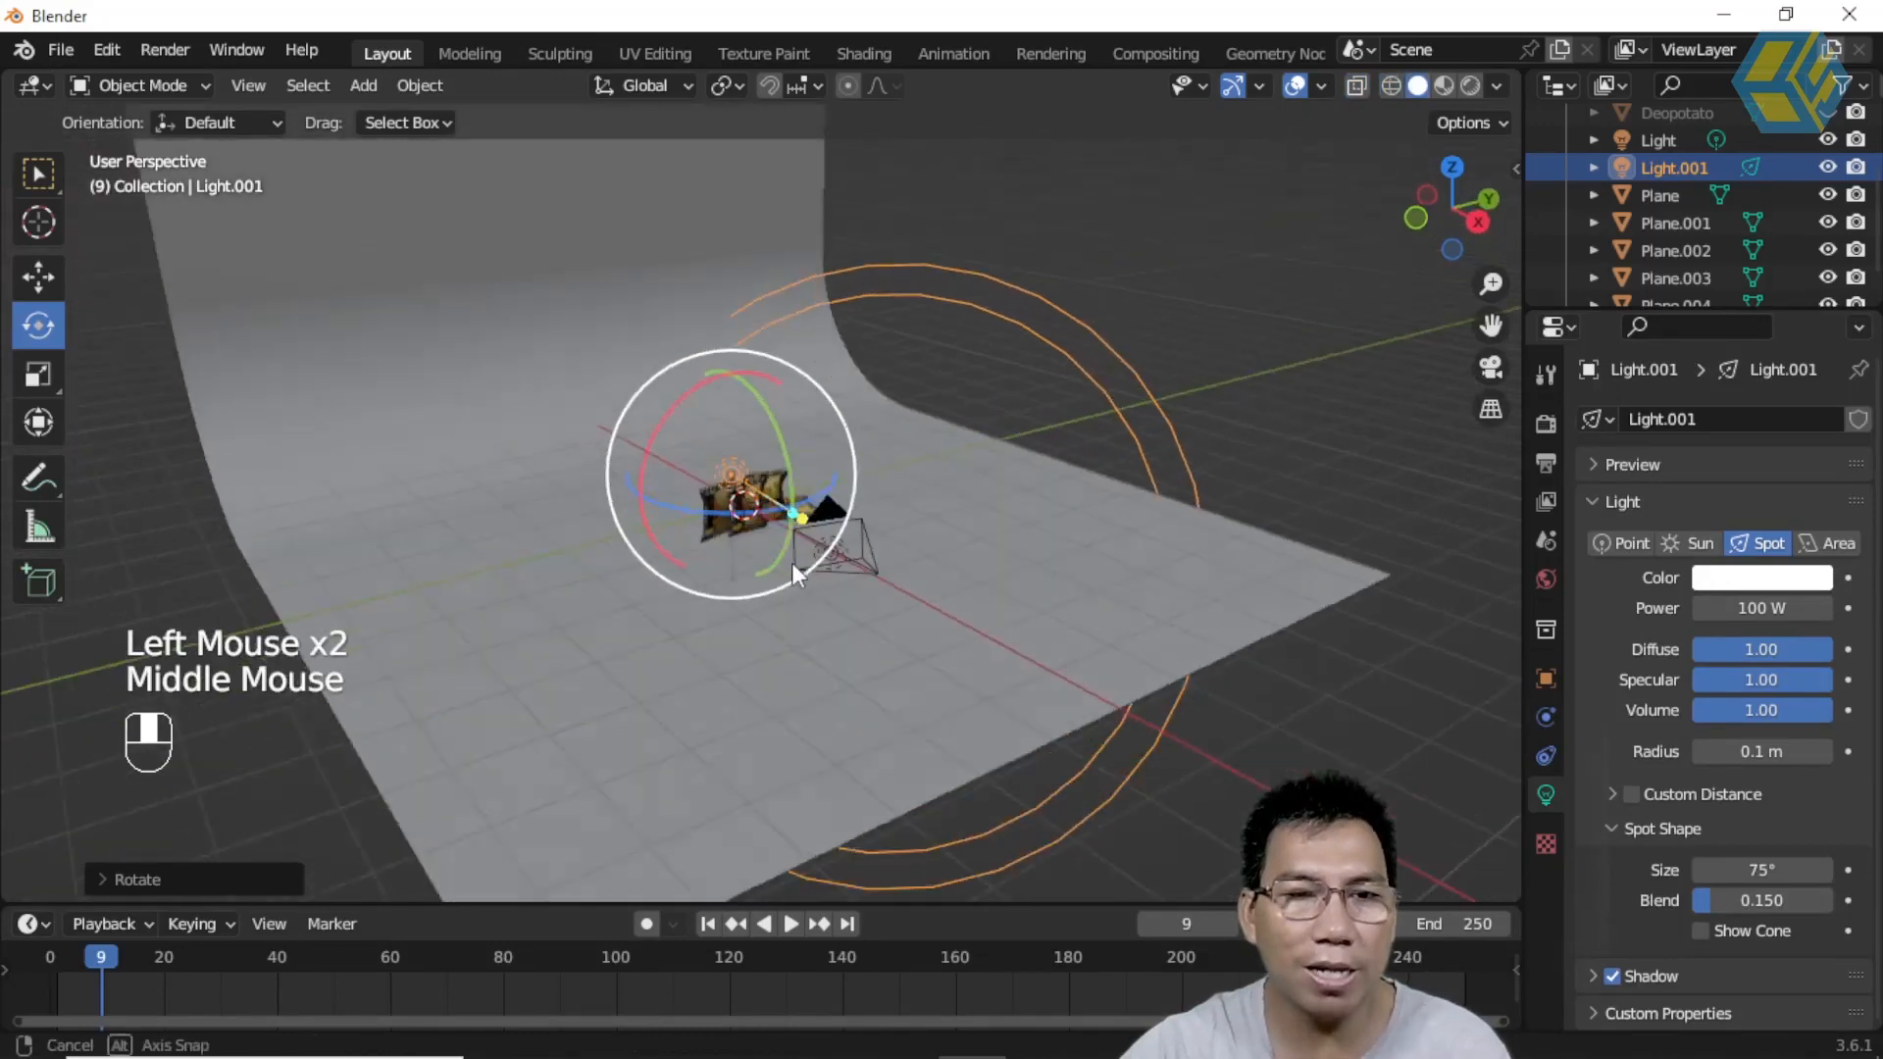
Step: Fine-tune the spotlight's aim at the bags, with a spot blend of 0.166
scroll(799, 567, "up", 2)
middle_click_drag(817, 633, 883, 638)
left_click_drag(695, 802, 712, 800)
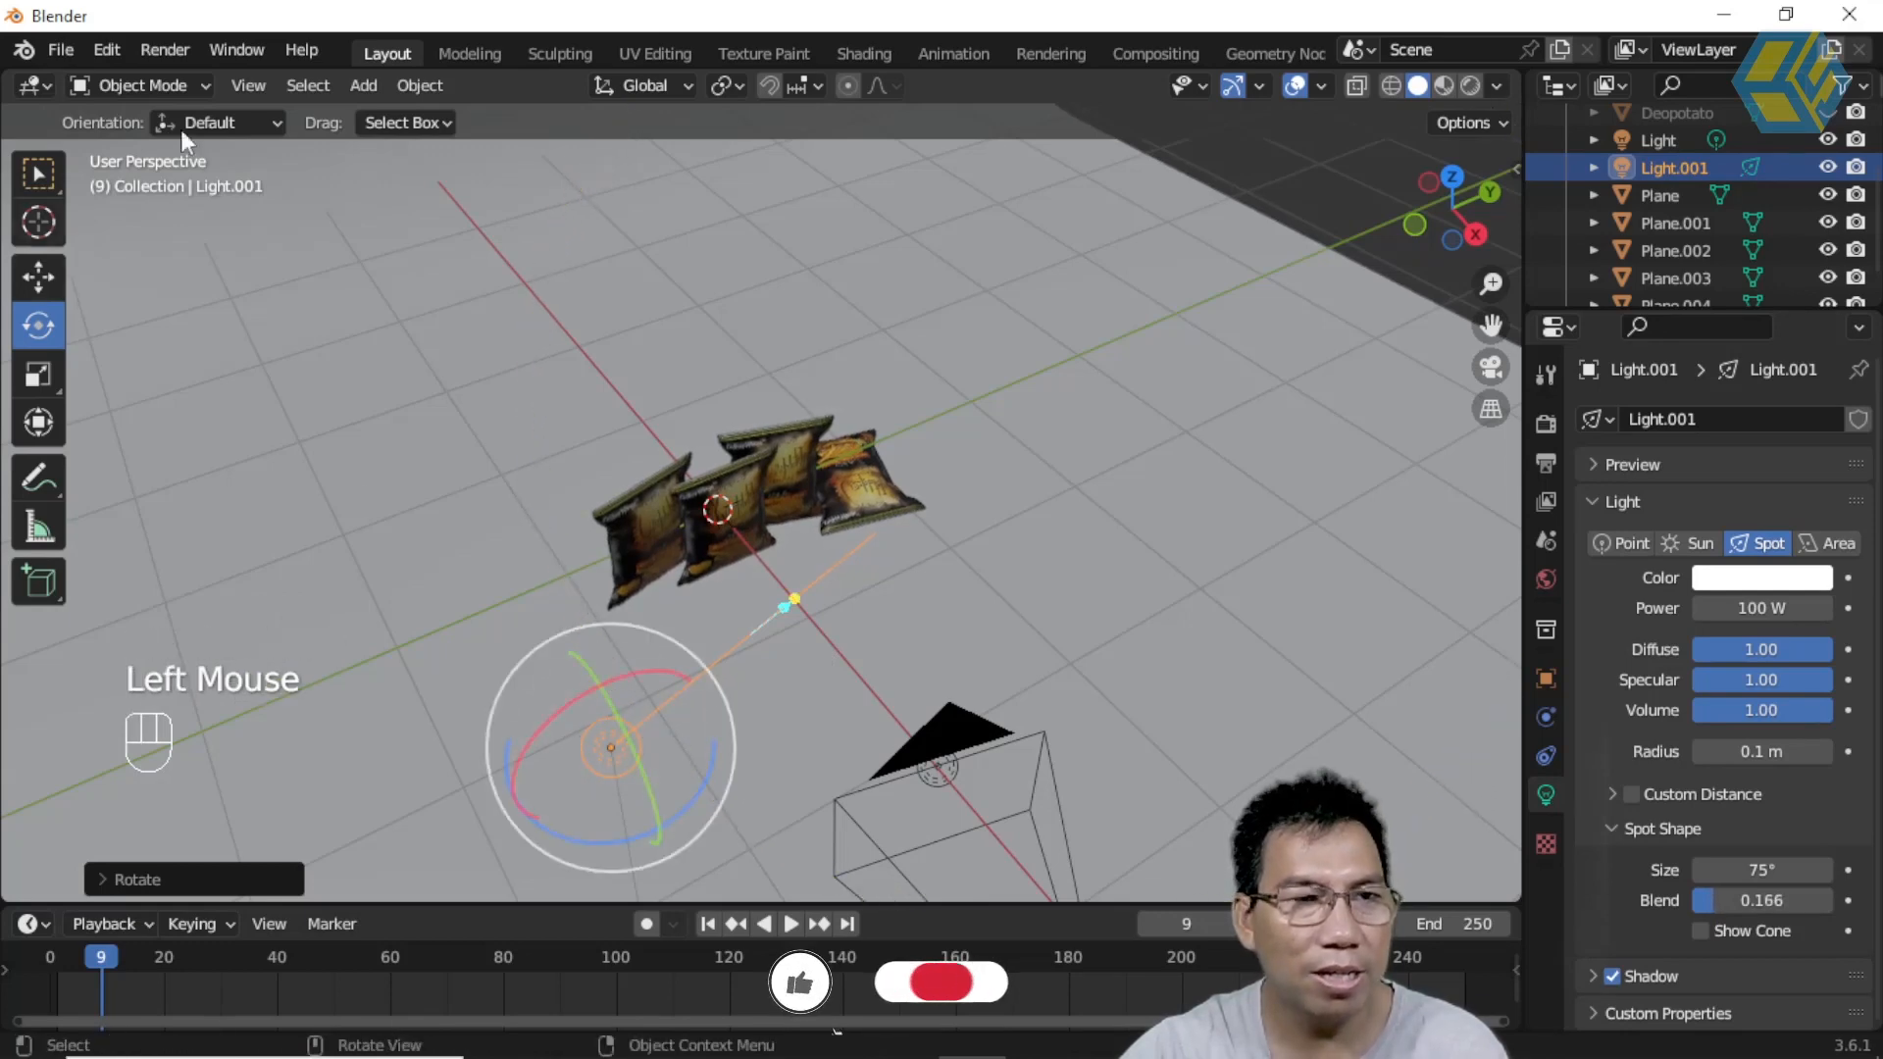
scroll(647, 726, "down", 2)
left_click_drag(645, 736, 680, 739)
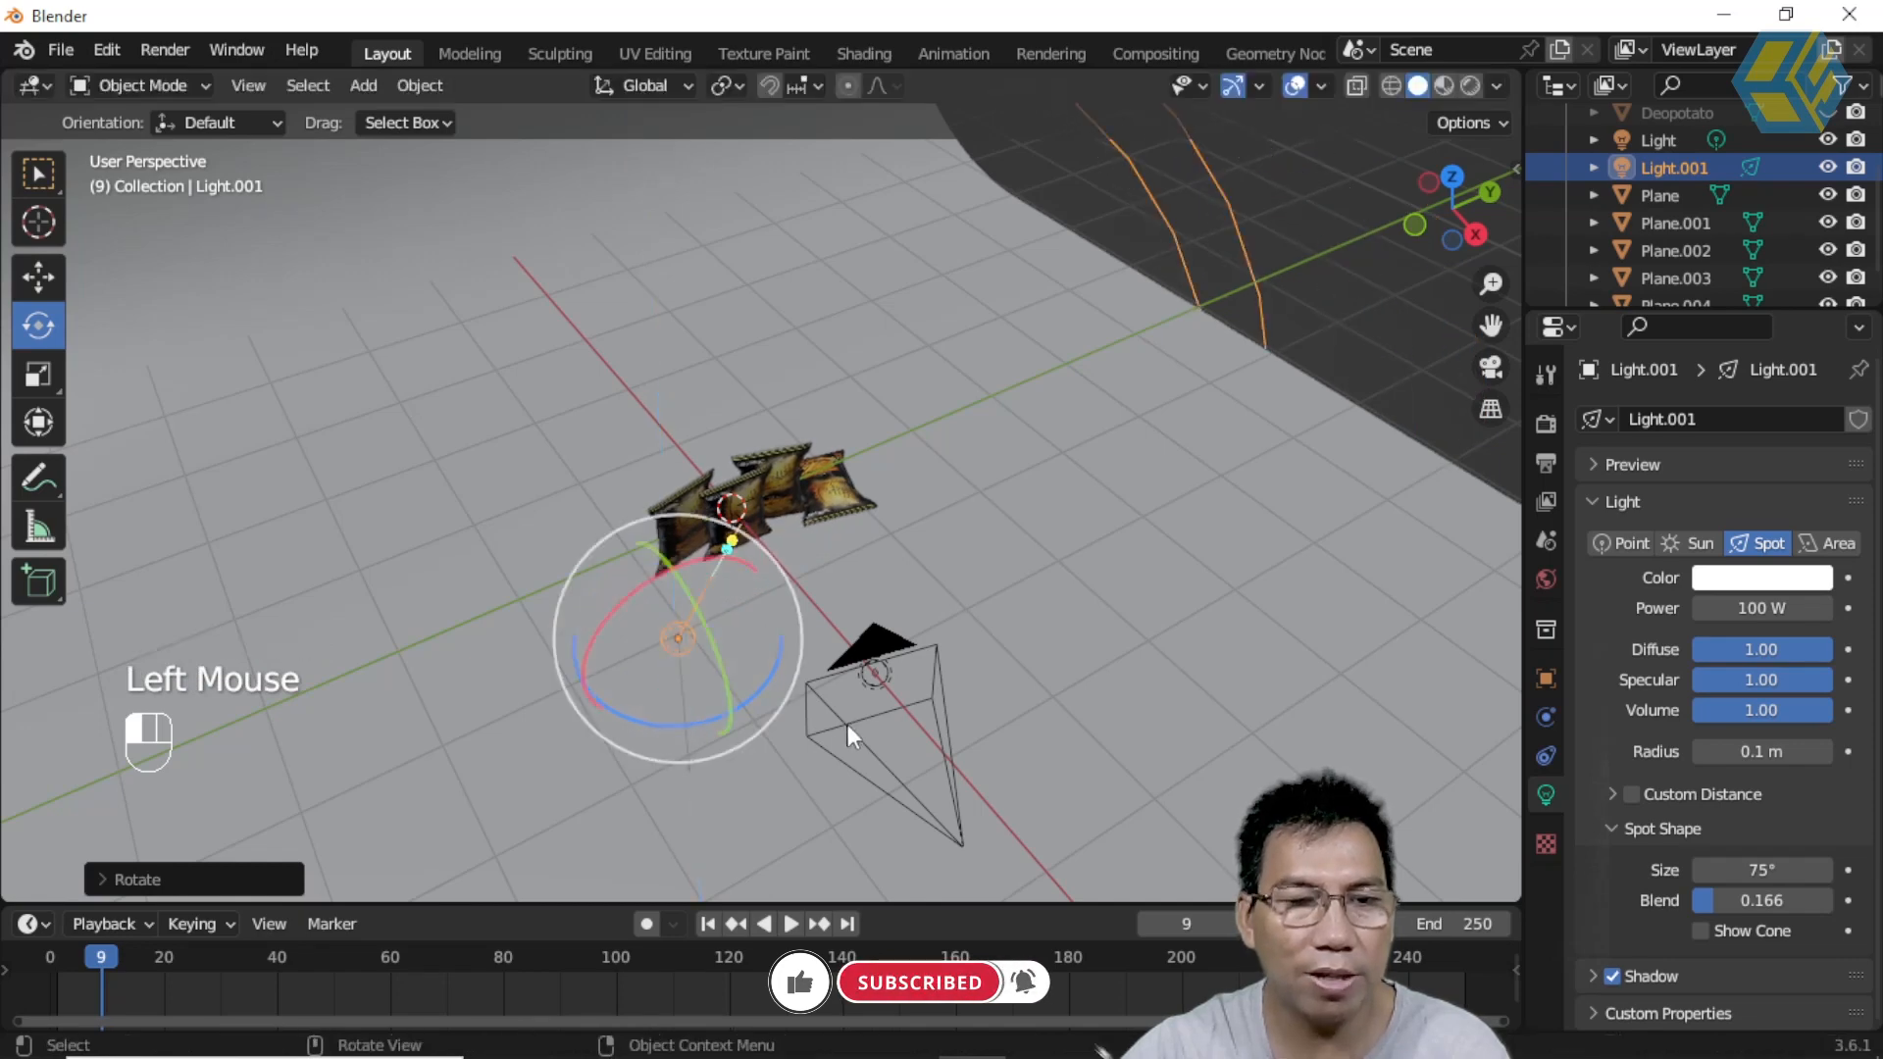
Step: Duplicate the spotlight in the wireframe top view and move the copy along Y to the opposite side of the bags
left_click(1452, 176)
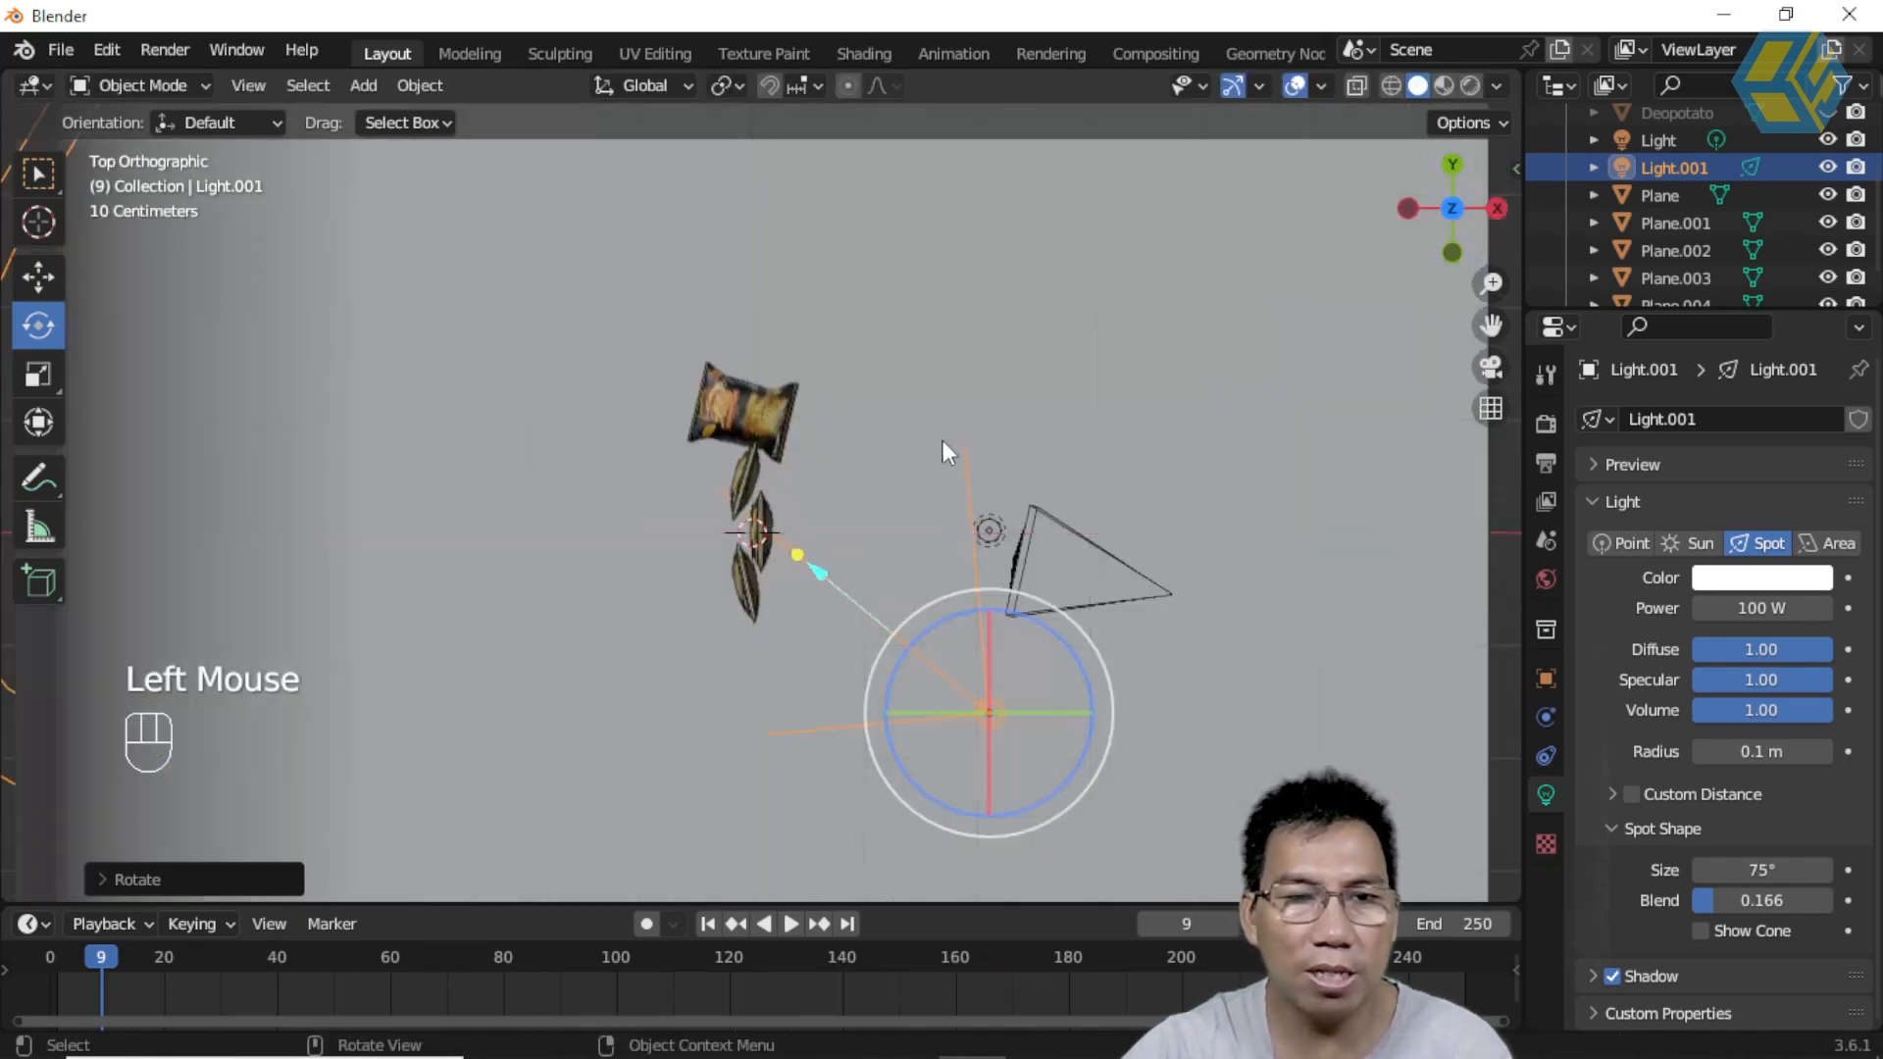
left_click(1358, 84)
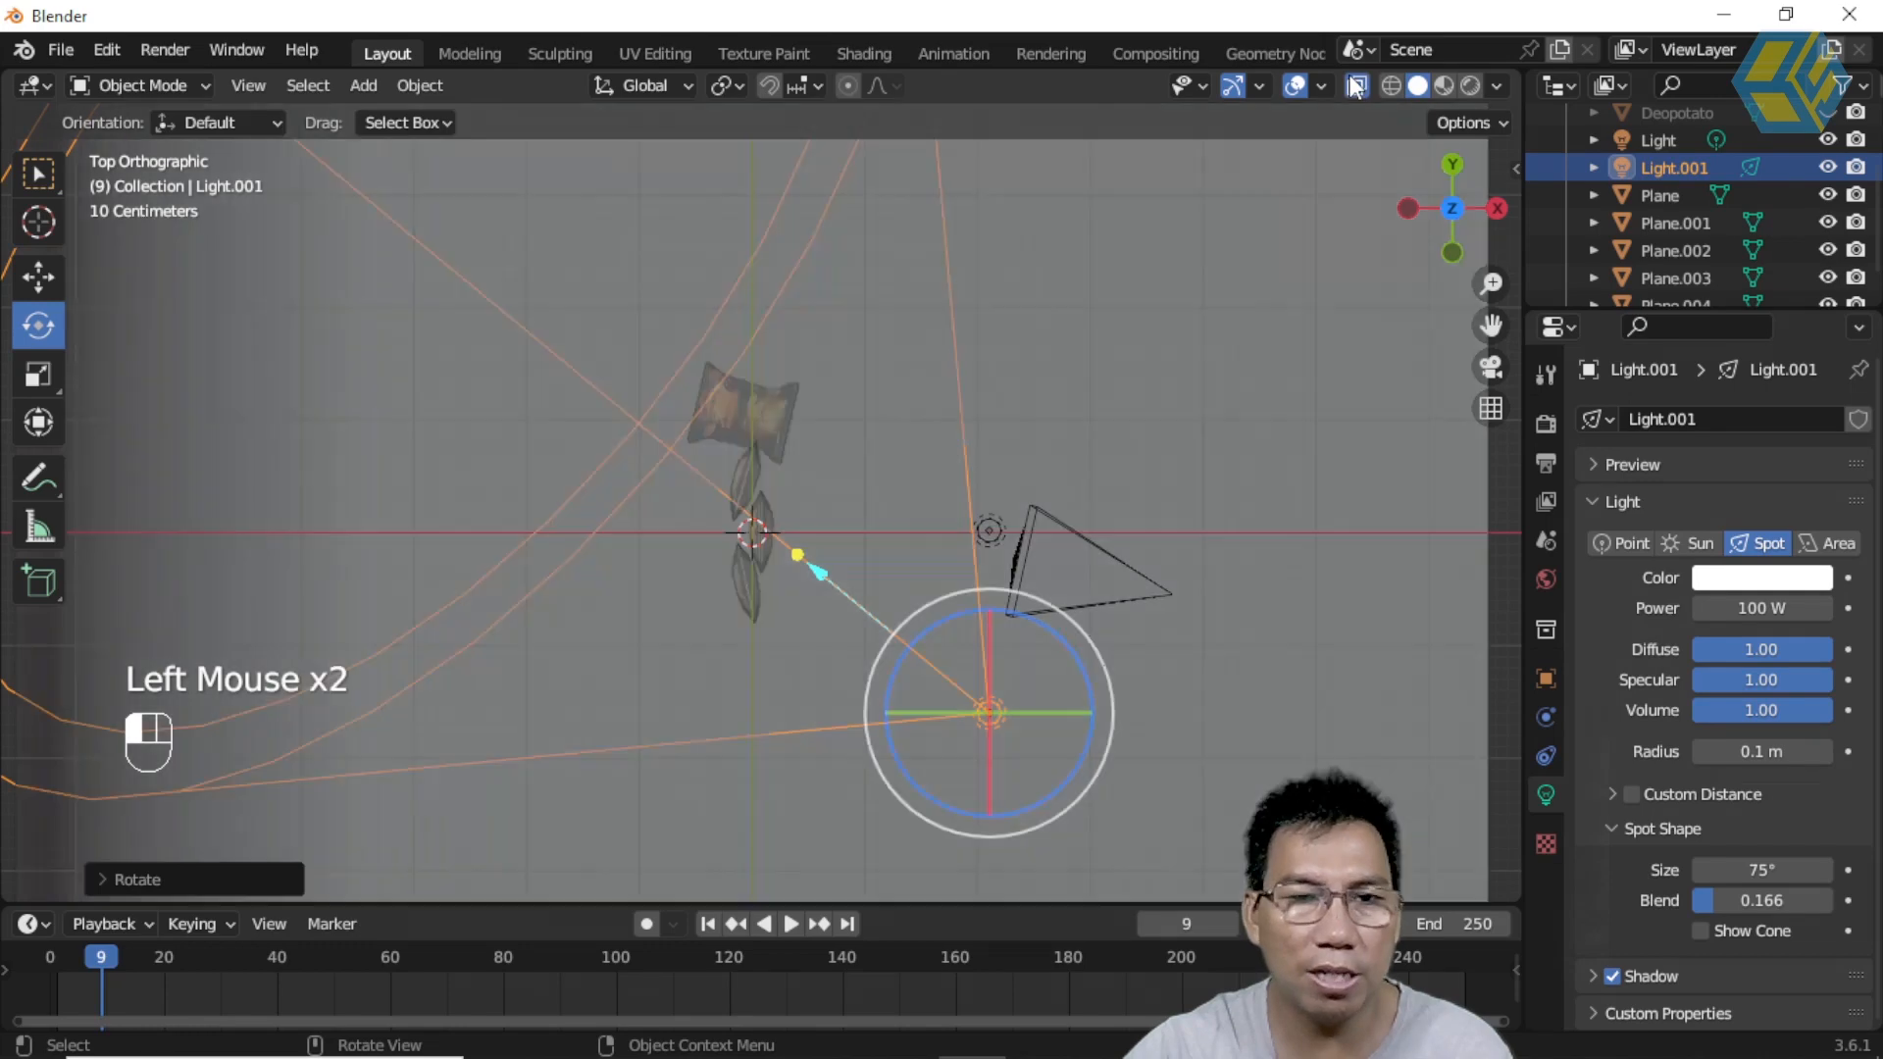
left_click(1390, 87)
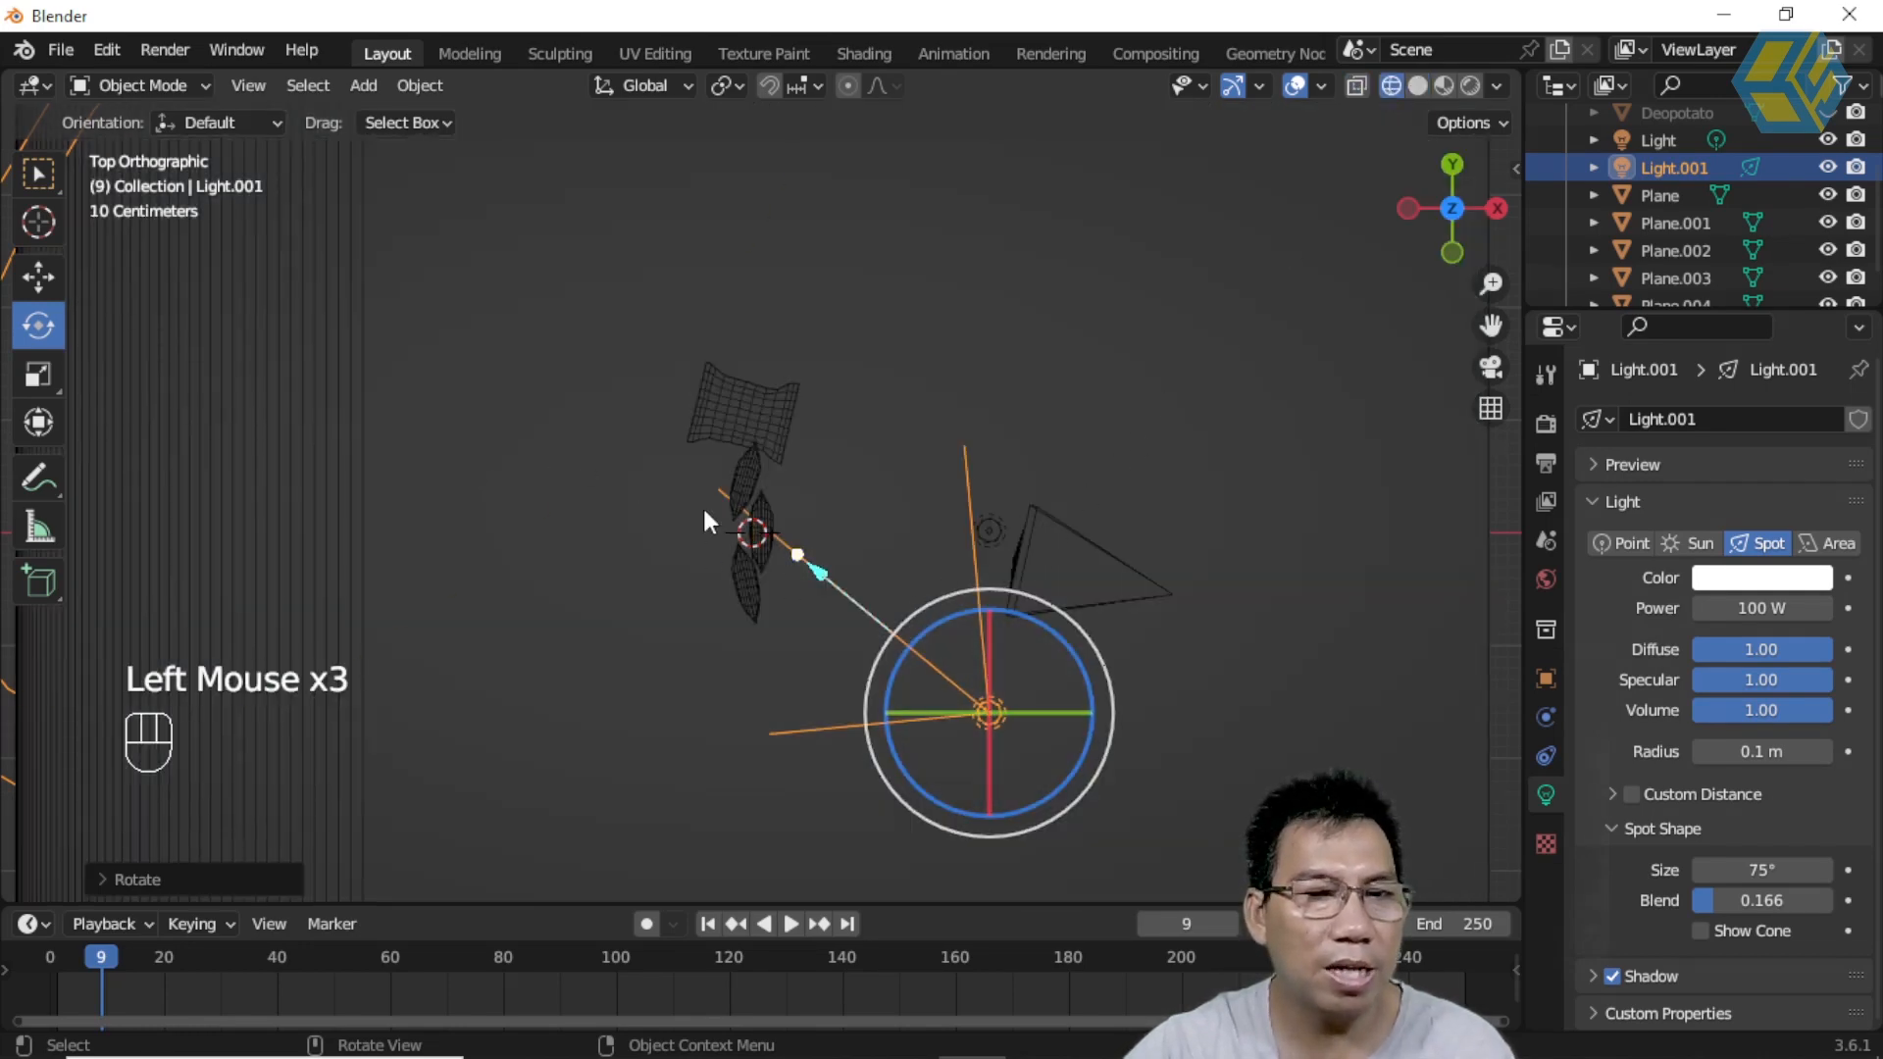
left_click(750, 402)
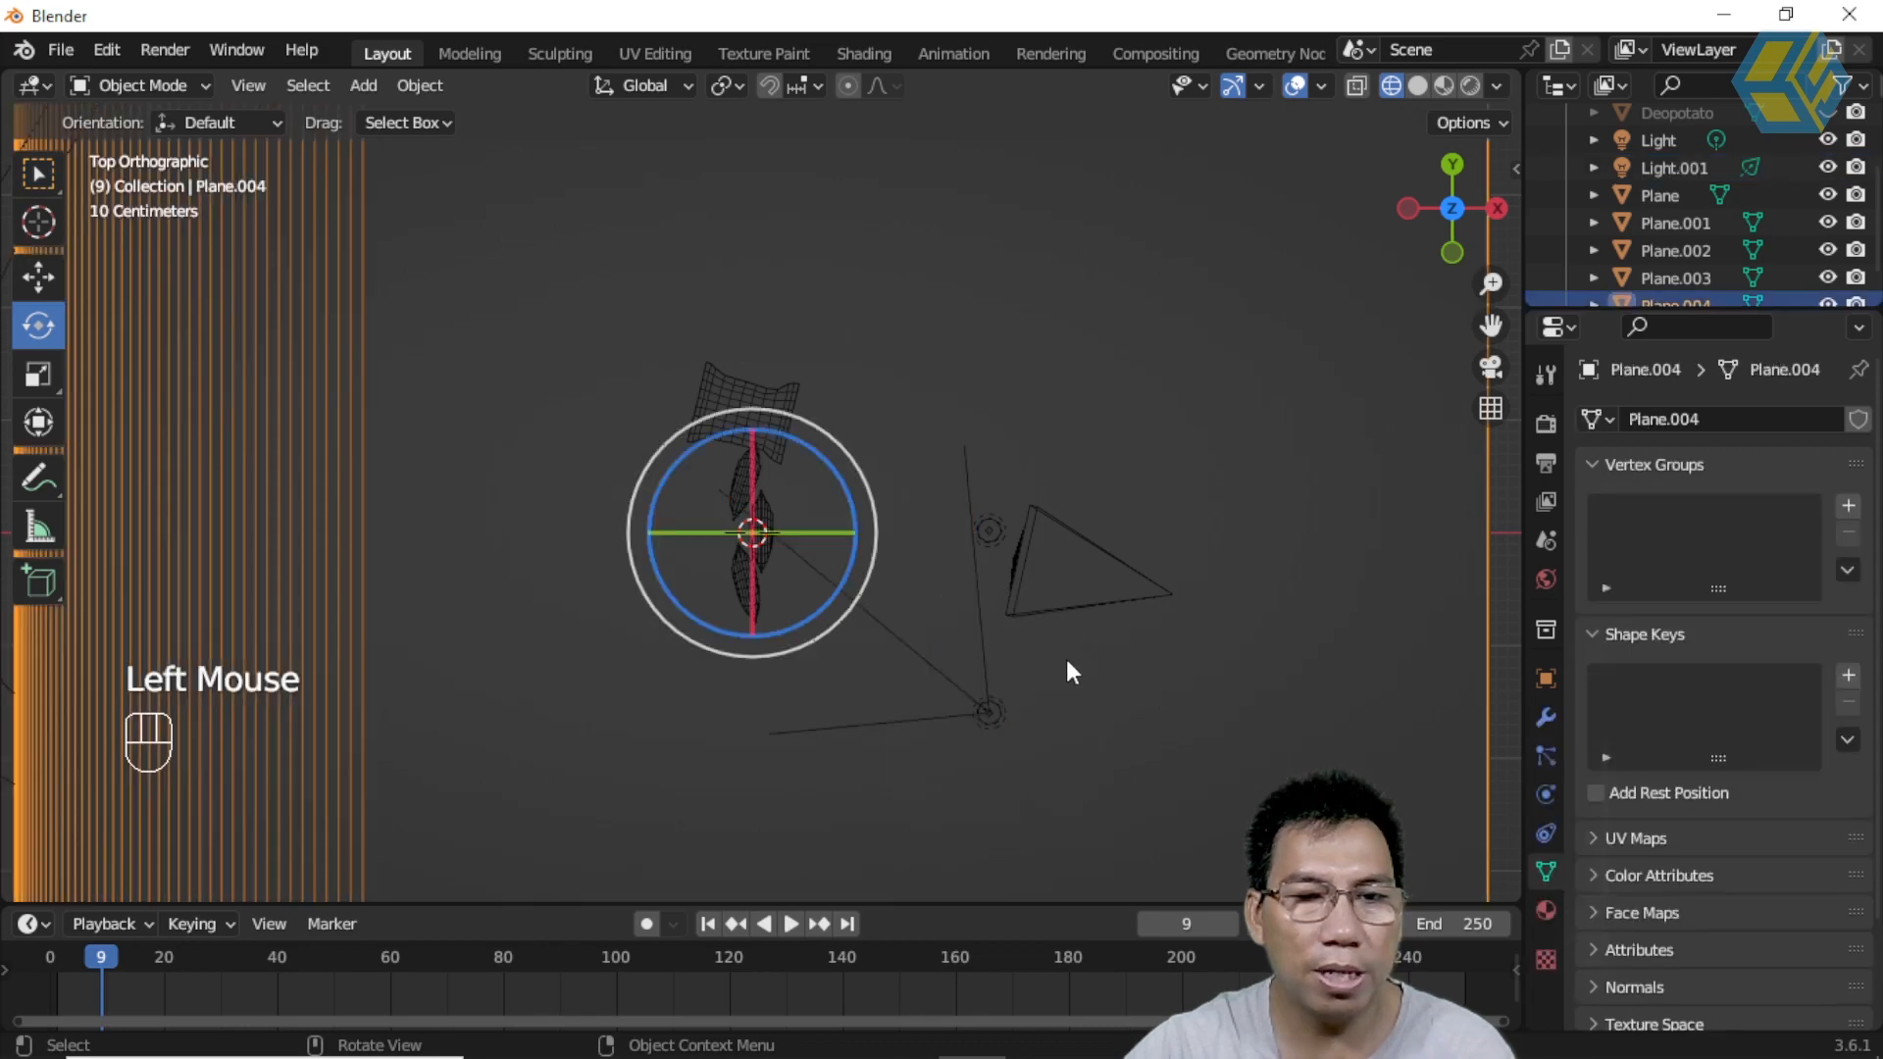
left_click(987, 702)
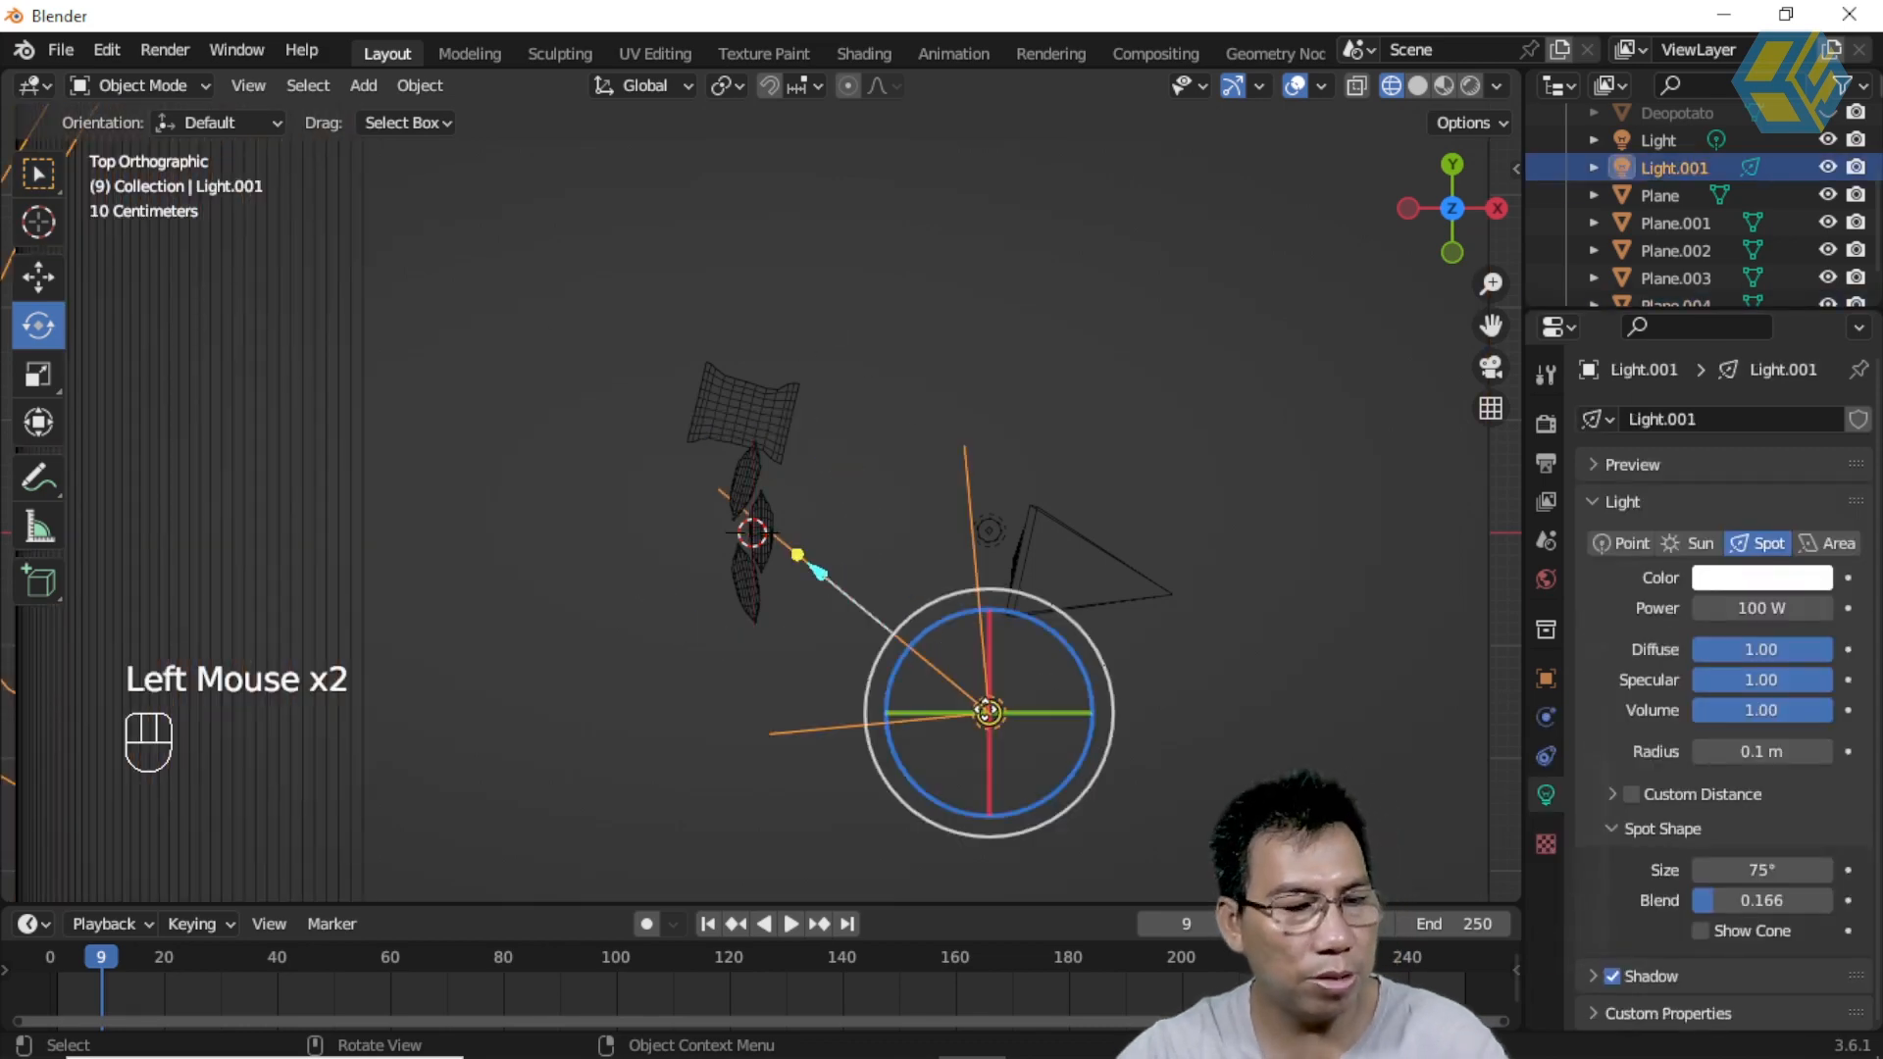
key("shift+d")
right_click(839, 637)
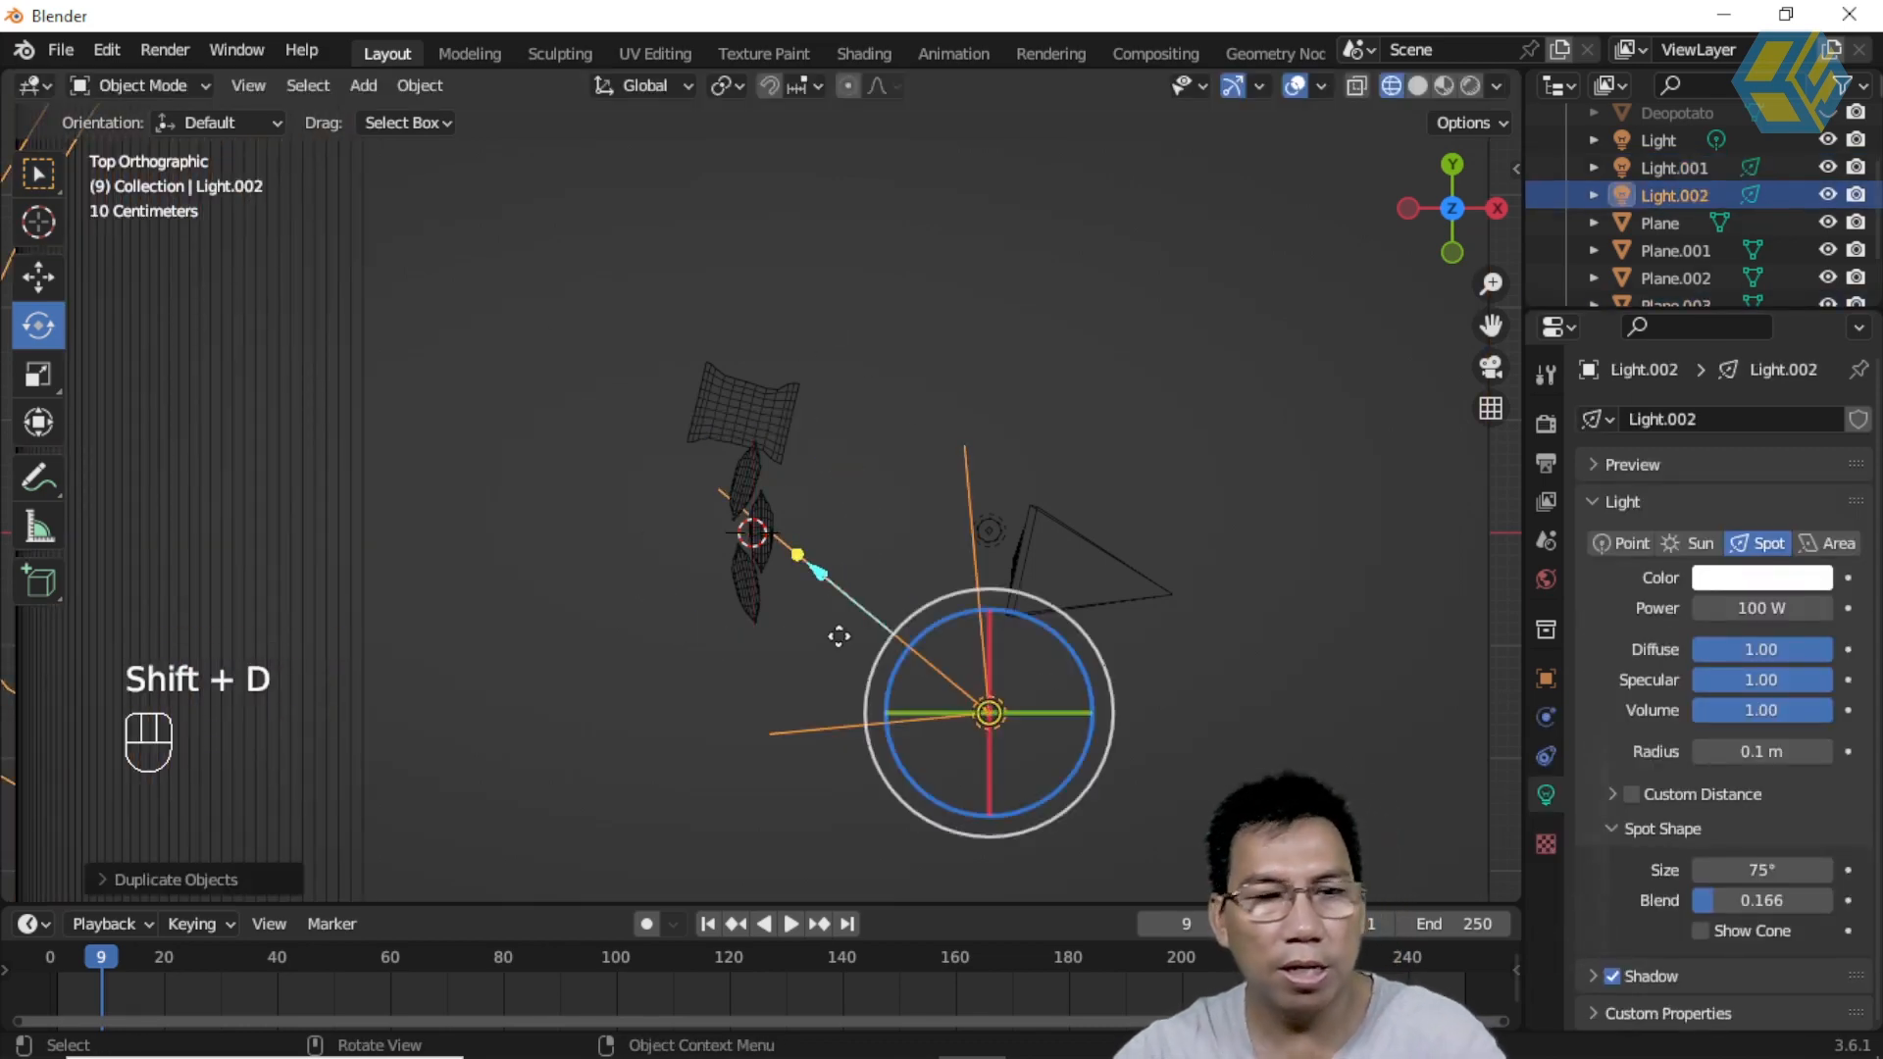
left_click(45, 288)
left_click_drag(991, 620, 984, 294)
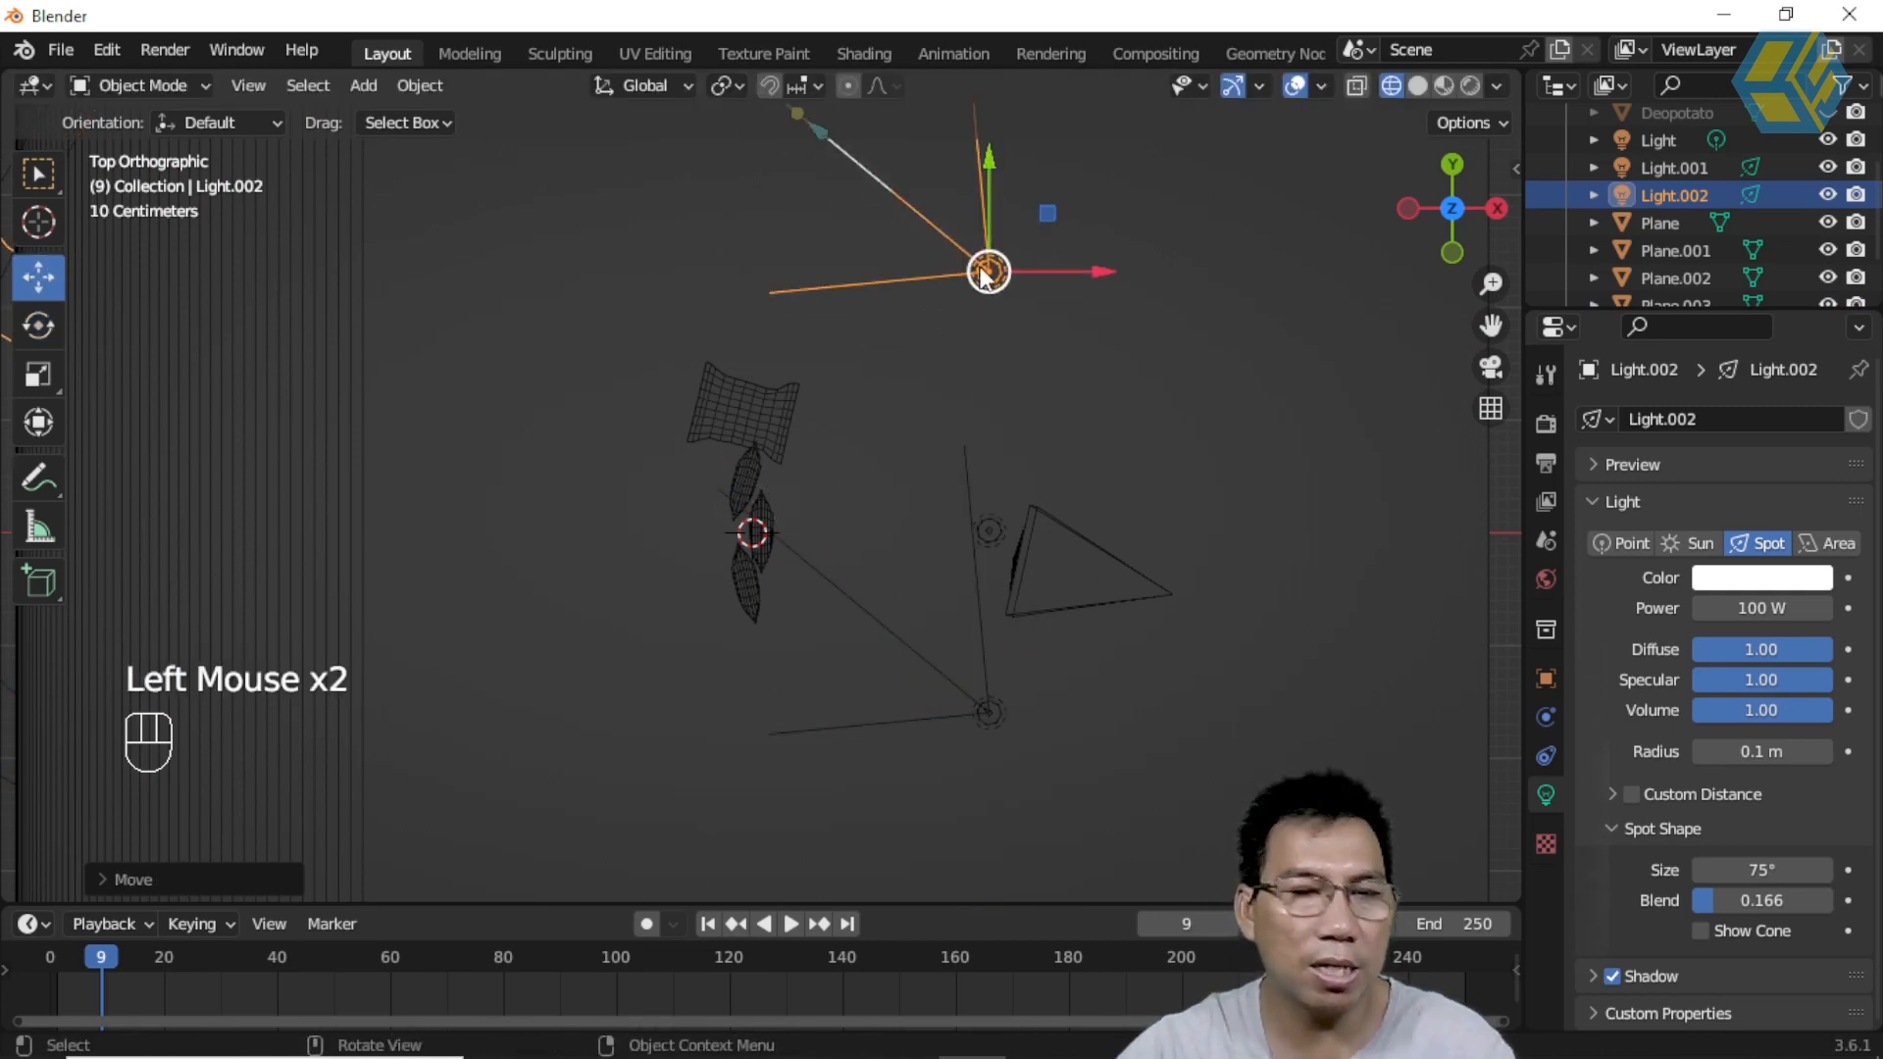
Step: Mirror the copied spotlight on the global Y axis and shift it slightly along Y towards the bags
right_click(983, 267)
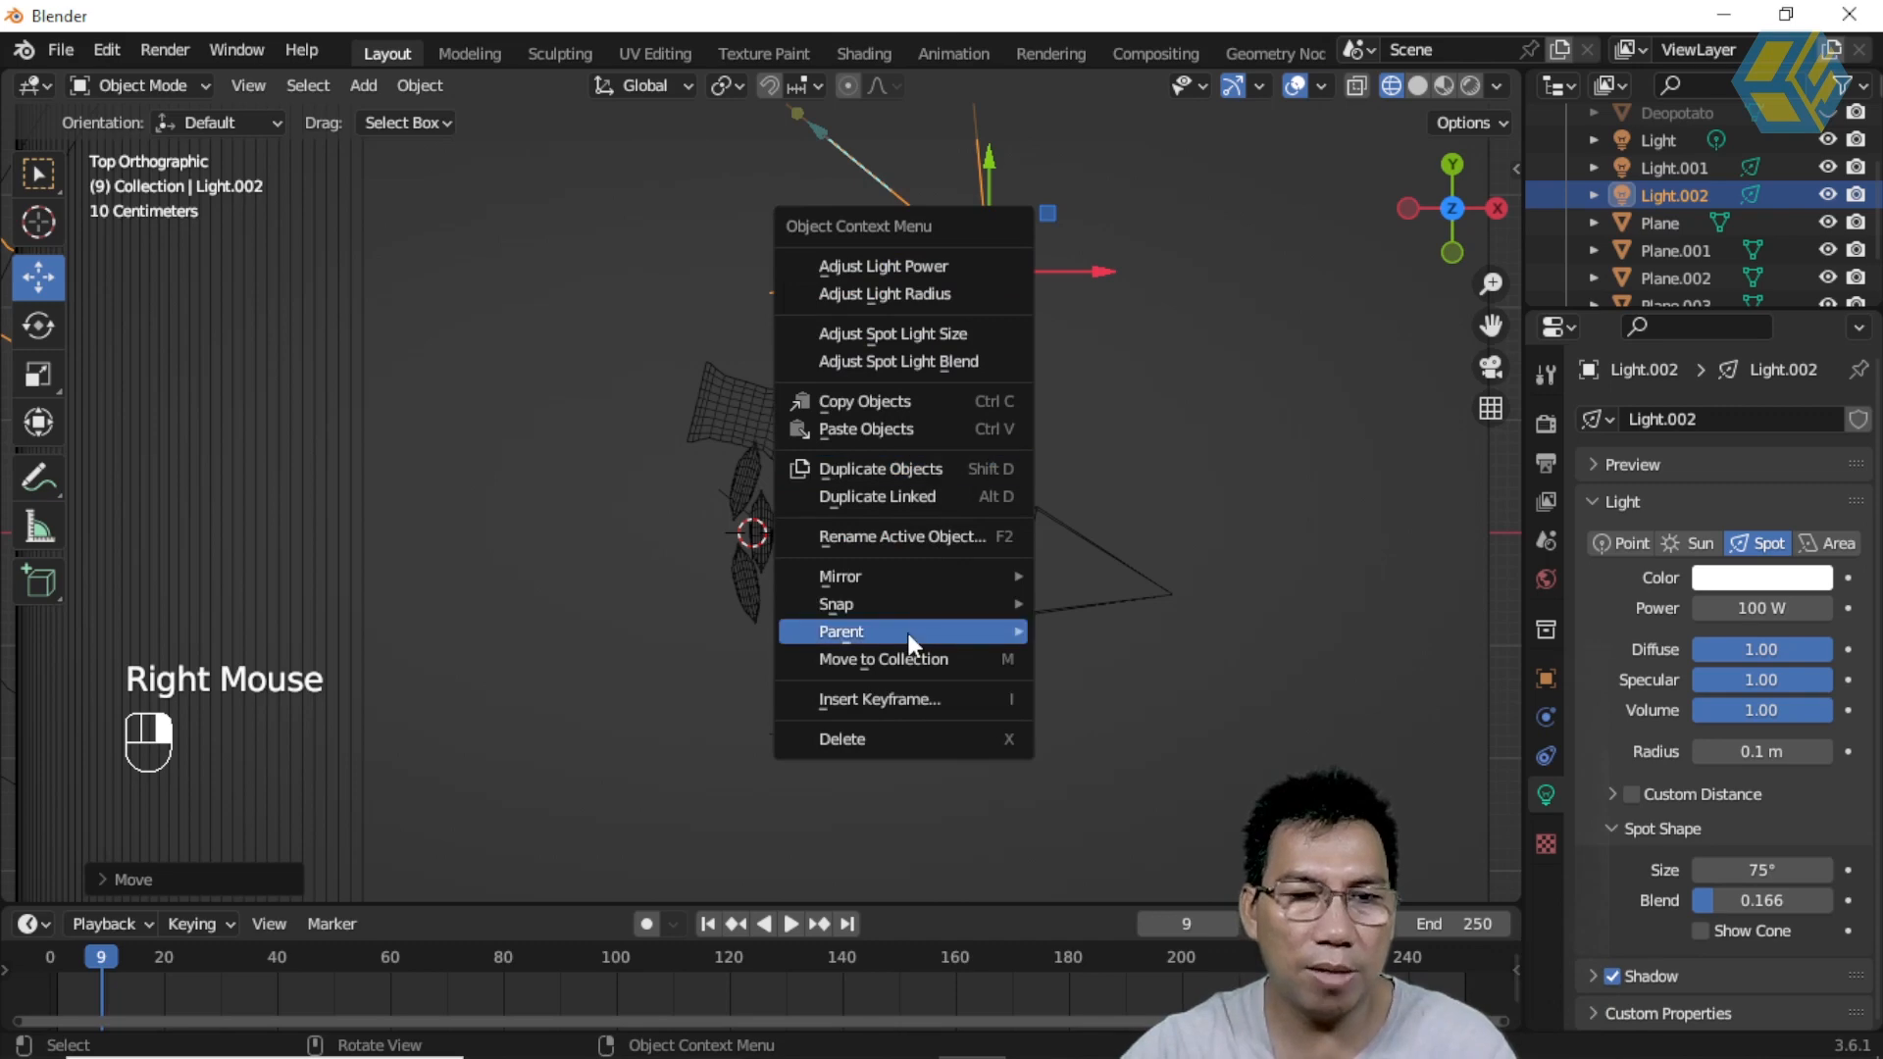
mouse_move(908, 576)
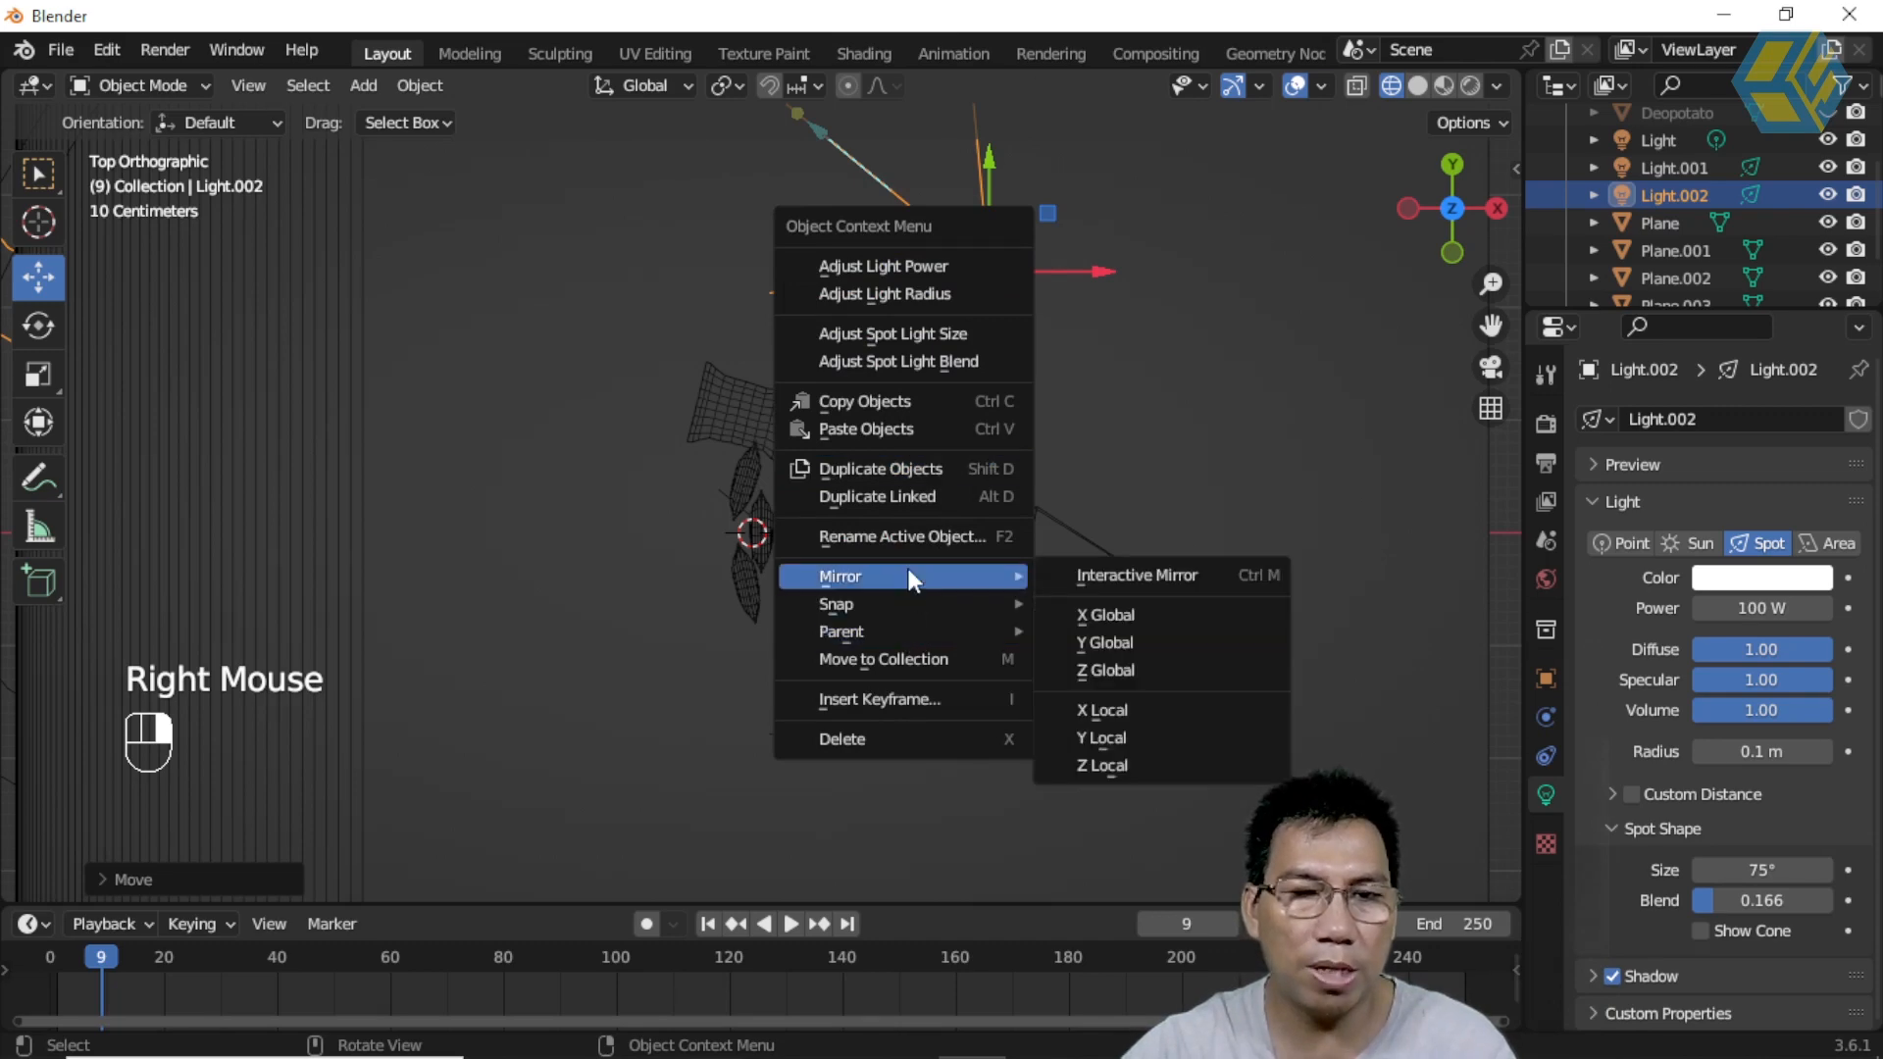
left_click(1120, 644)
left_click_drag(991, 173, 992, 211)
Step: Duplicate the point light beside the camera and raise the copy along Z, working in solid shading
left_click(991, 535)
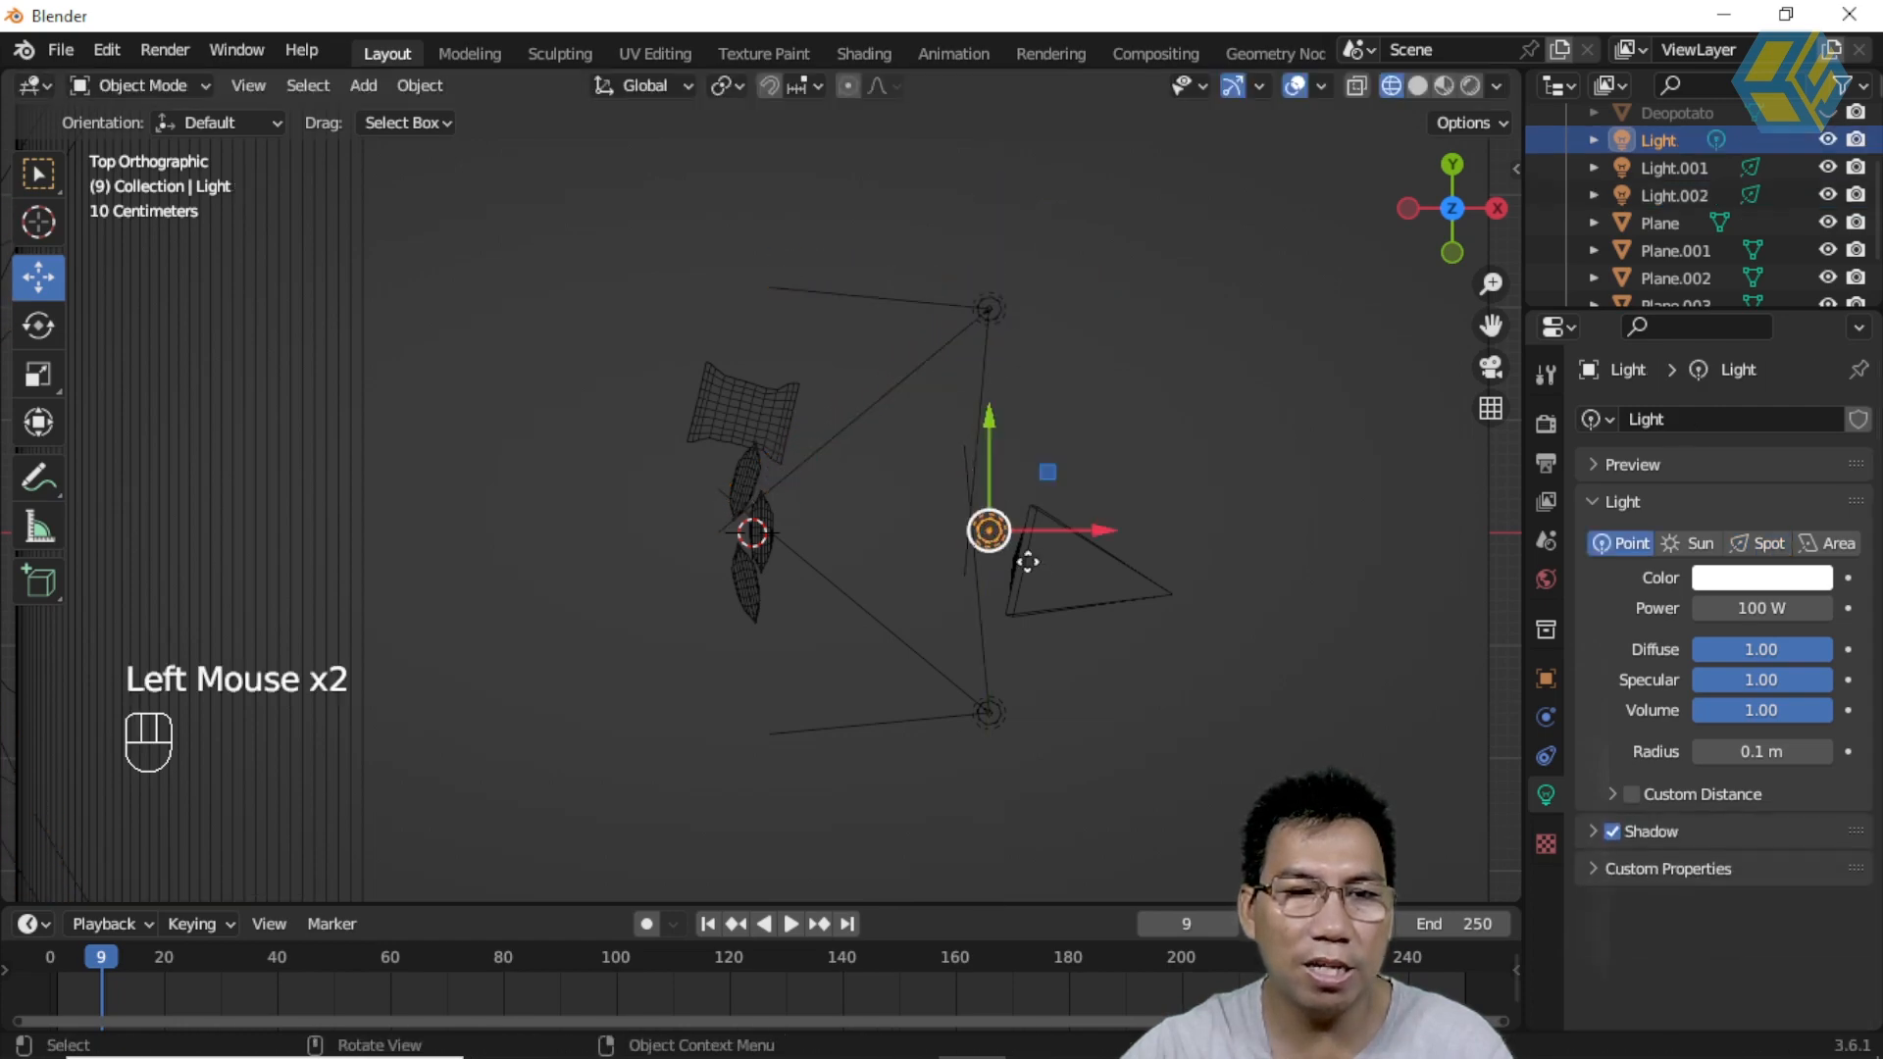
left_click(1419, 86)
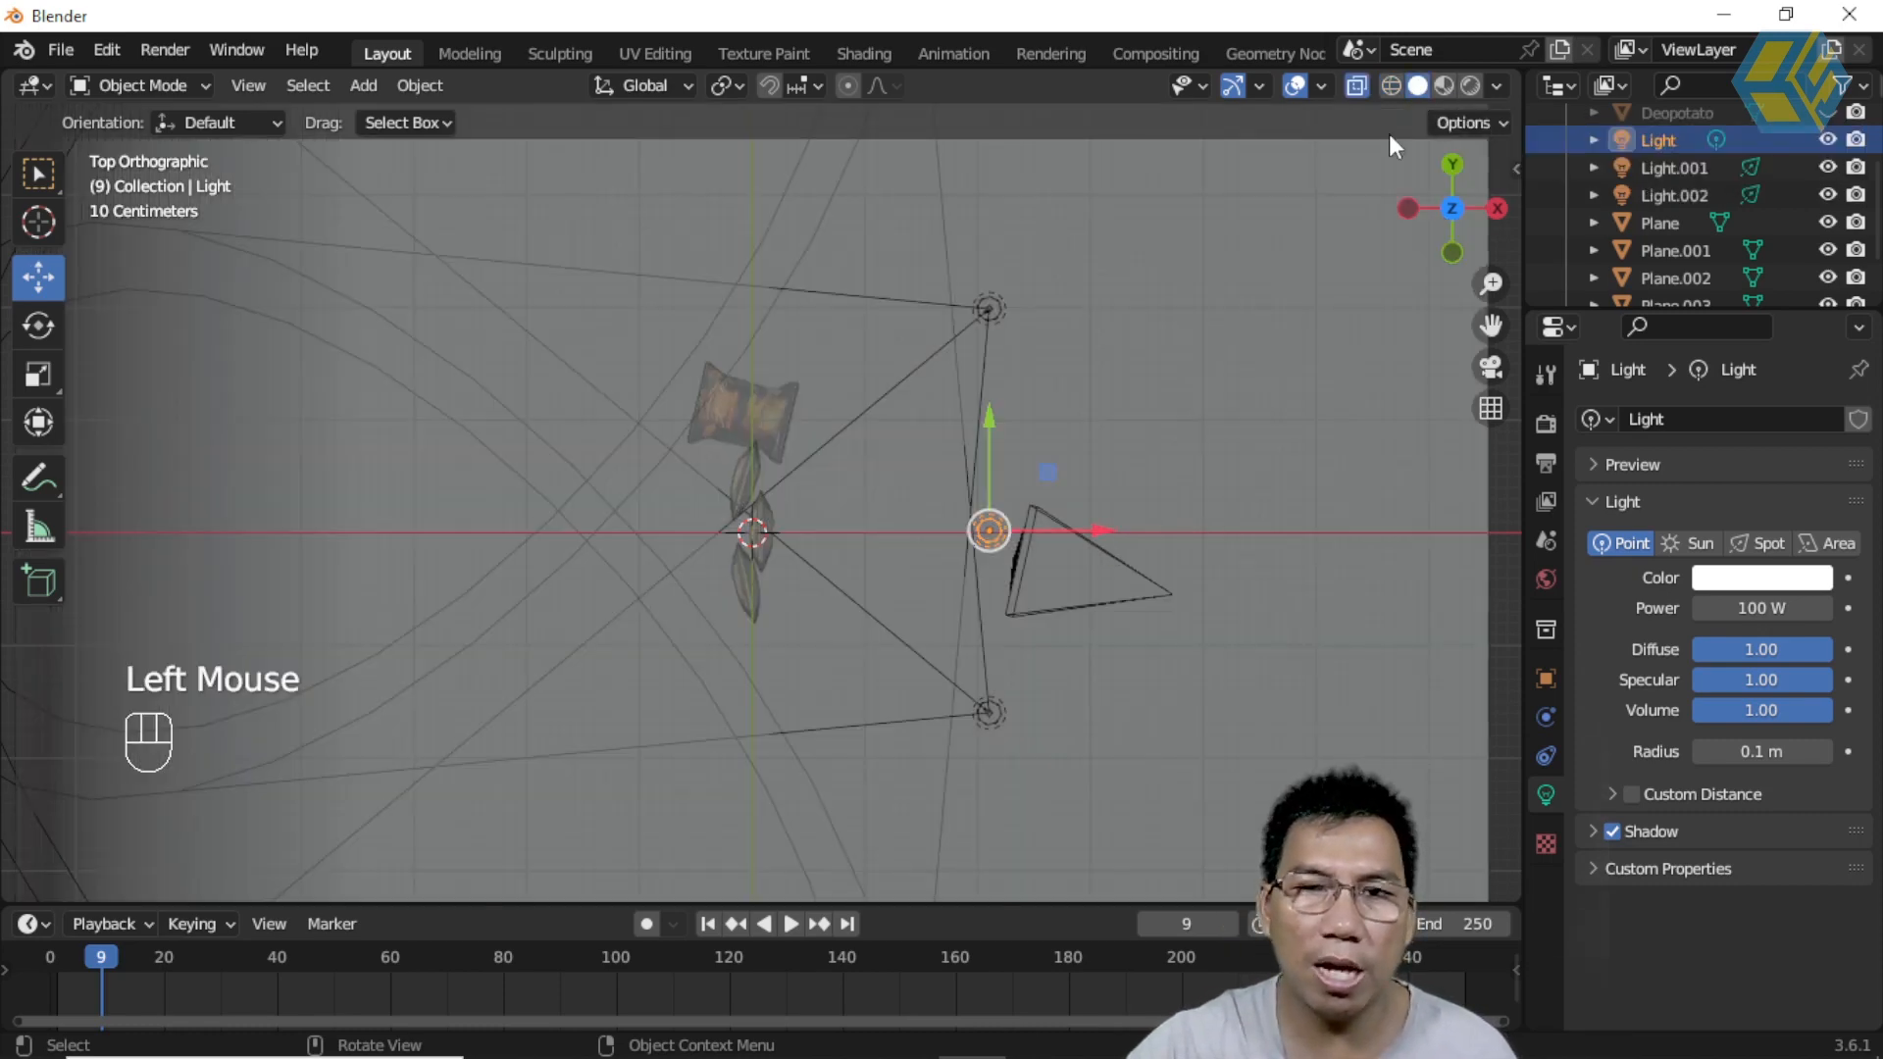
left_click(1357, 91)
middle_click_drag(1185, 545, 906, 413)
left_click_drag(904, 451, 904, 433)
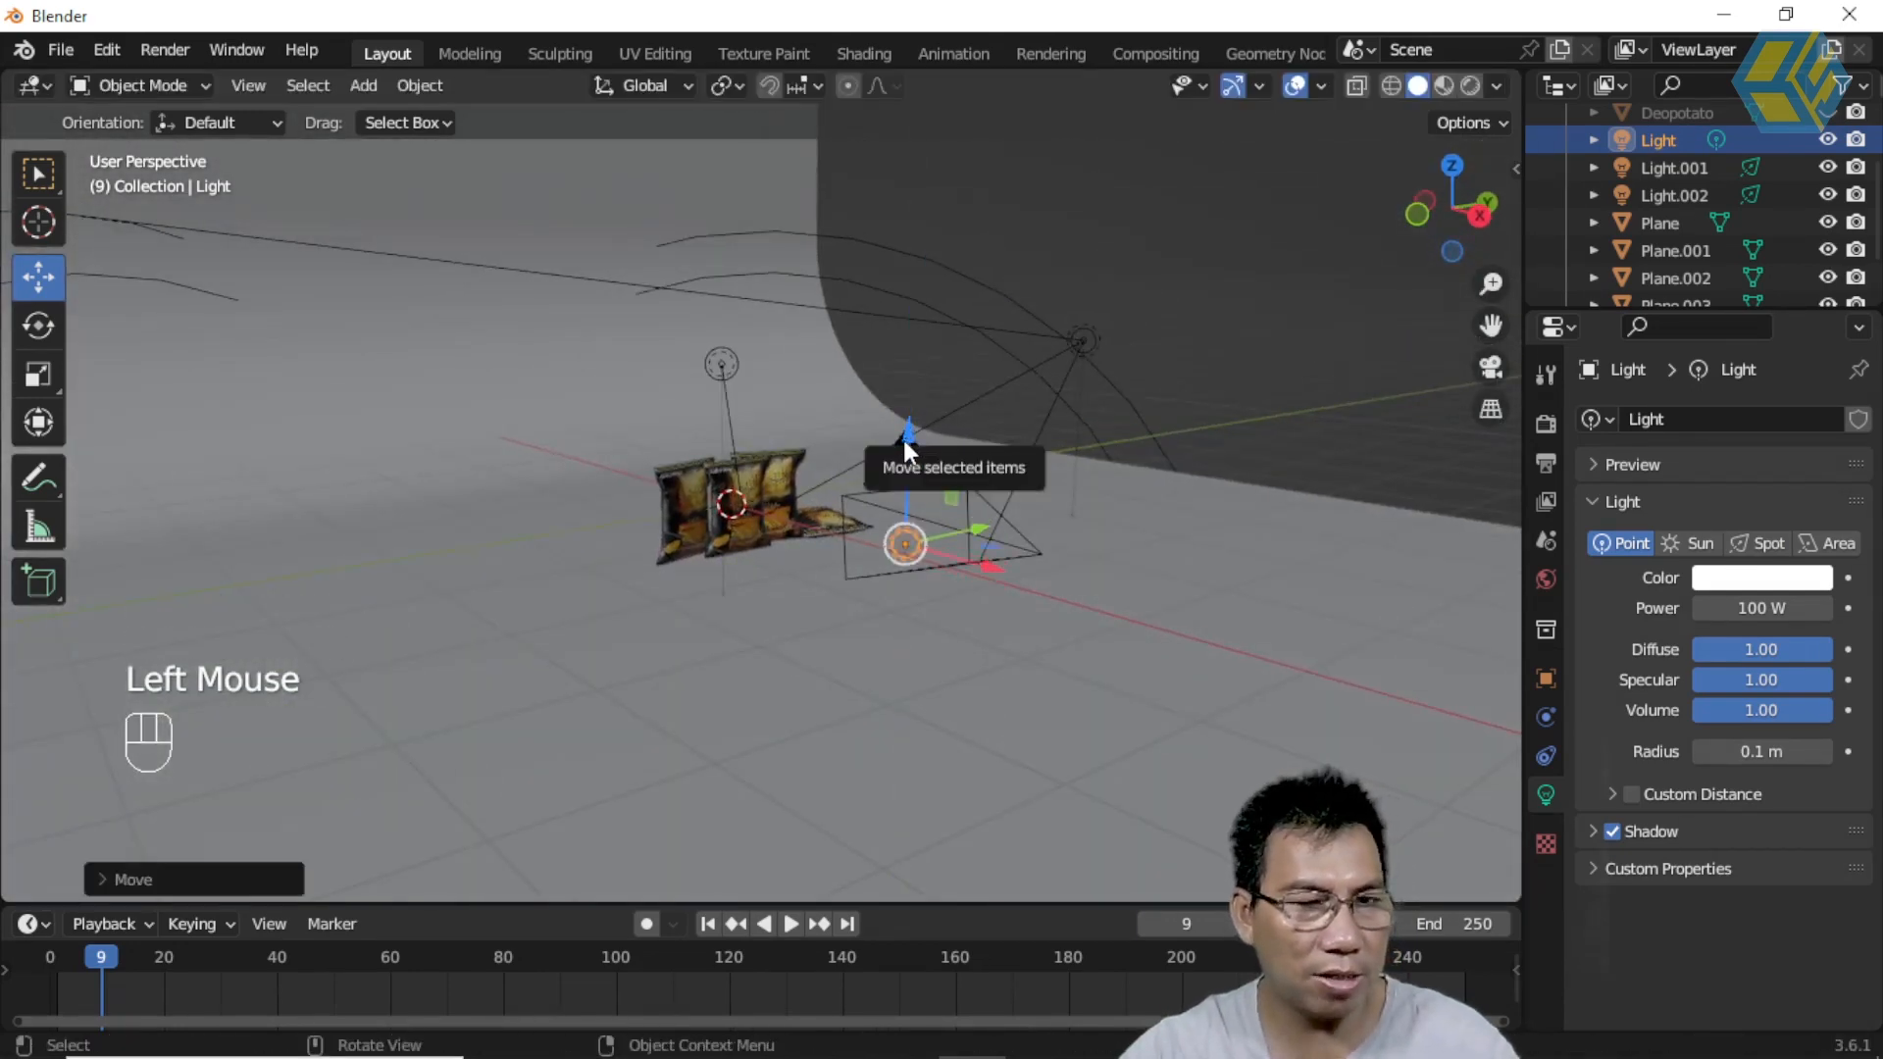
key("shift+d")
right_click(828, 462)
left_click_drag(916, 473, 915, 257)
Step: Move the raised point light along X until it hangs above the bags
middle_click_drag(933, 495, 1110, 313)
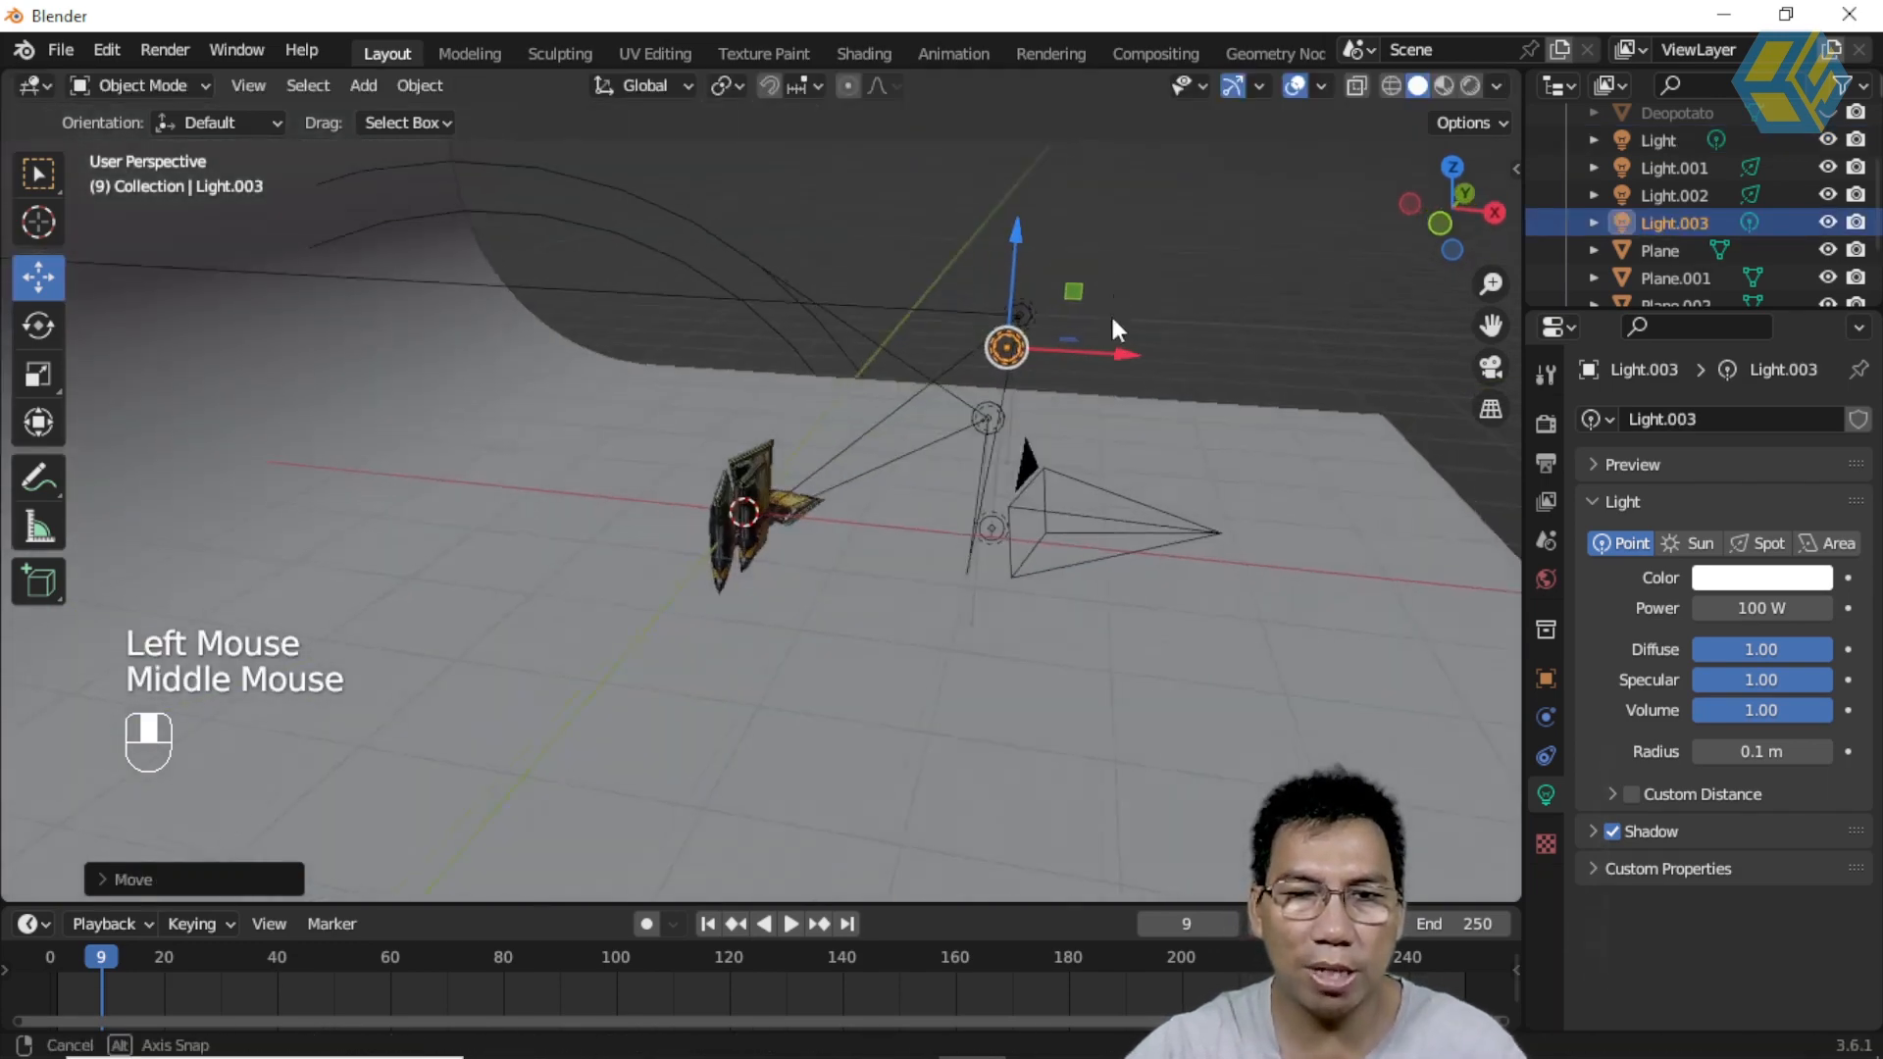
left_click_drag(1120, 356, 828, 328)
middle_click_drag(828, 328, 865, 503)
scroll(865, 503, "down", 2)
scroll(913, 394, "up", 3)
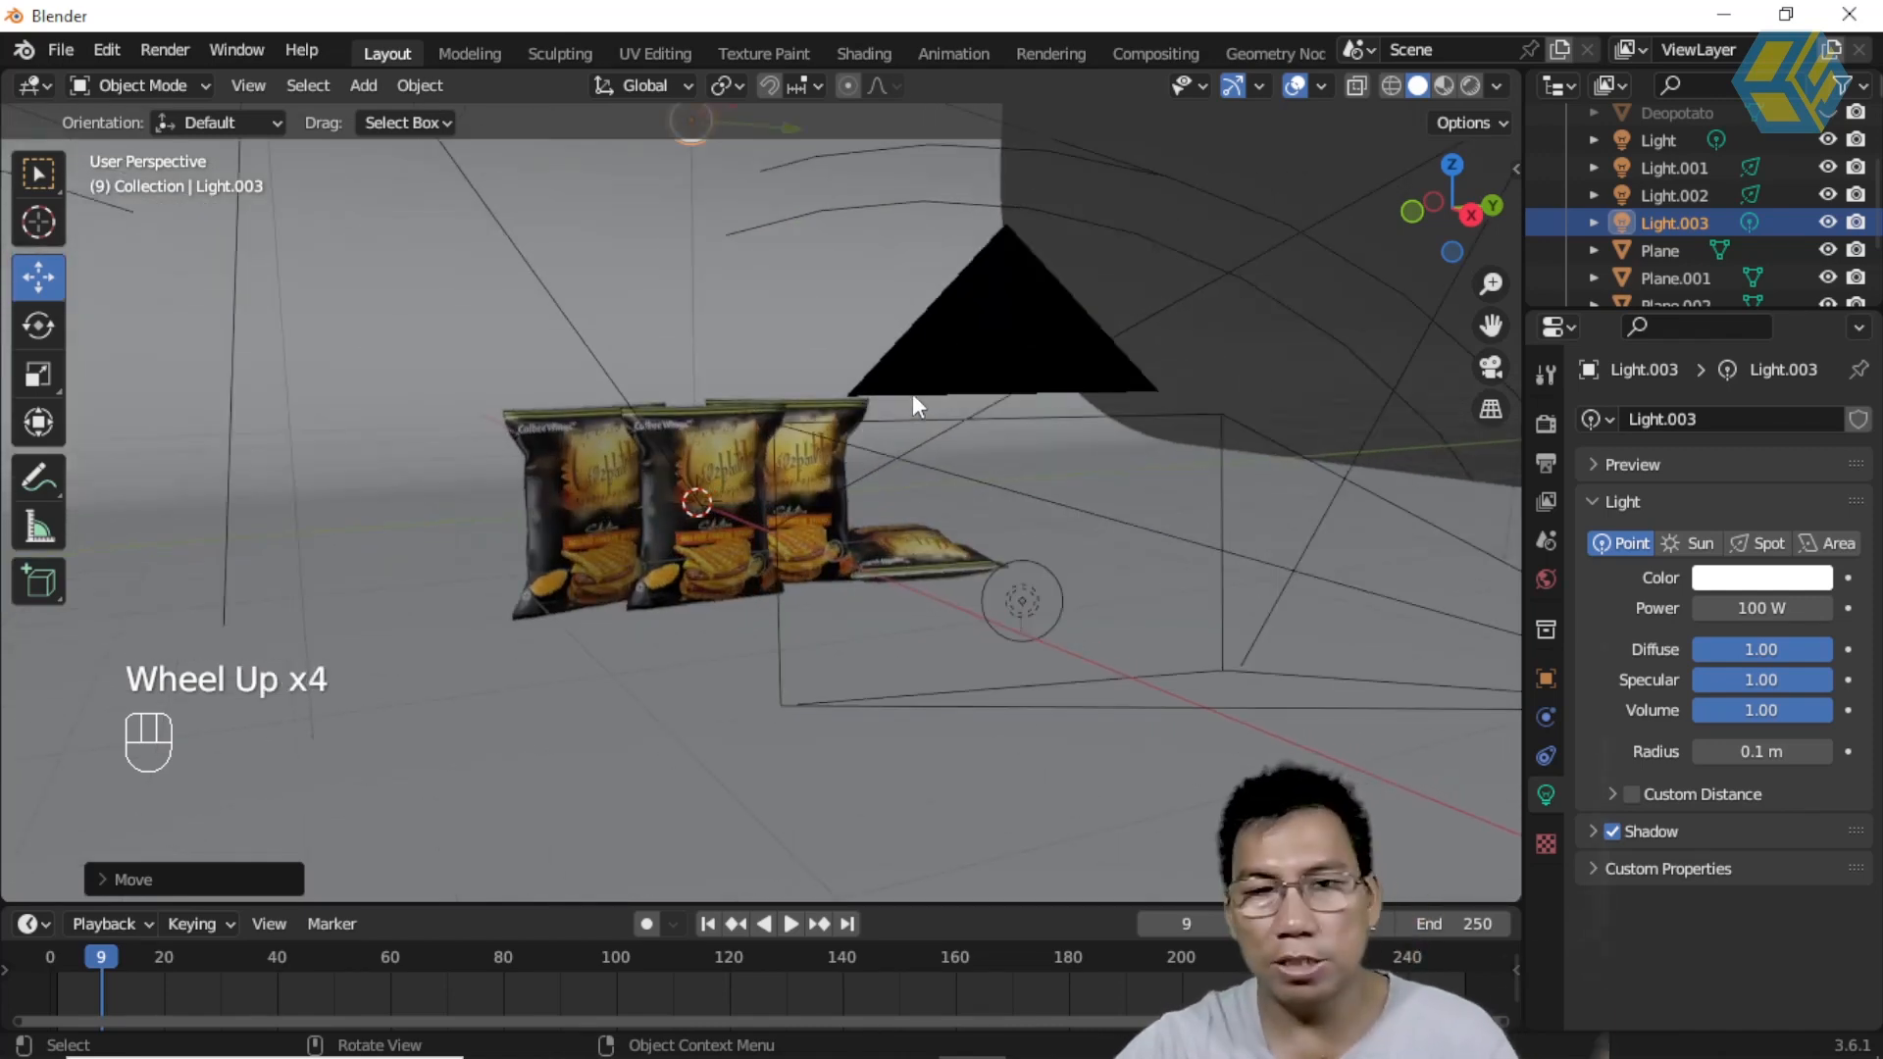
scroll(912, 393, "down", 3)
scroll(920, 463, "up", 3)
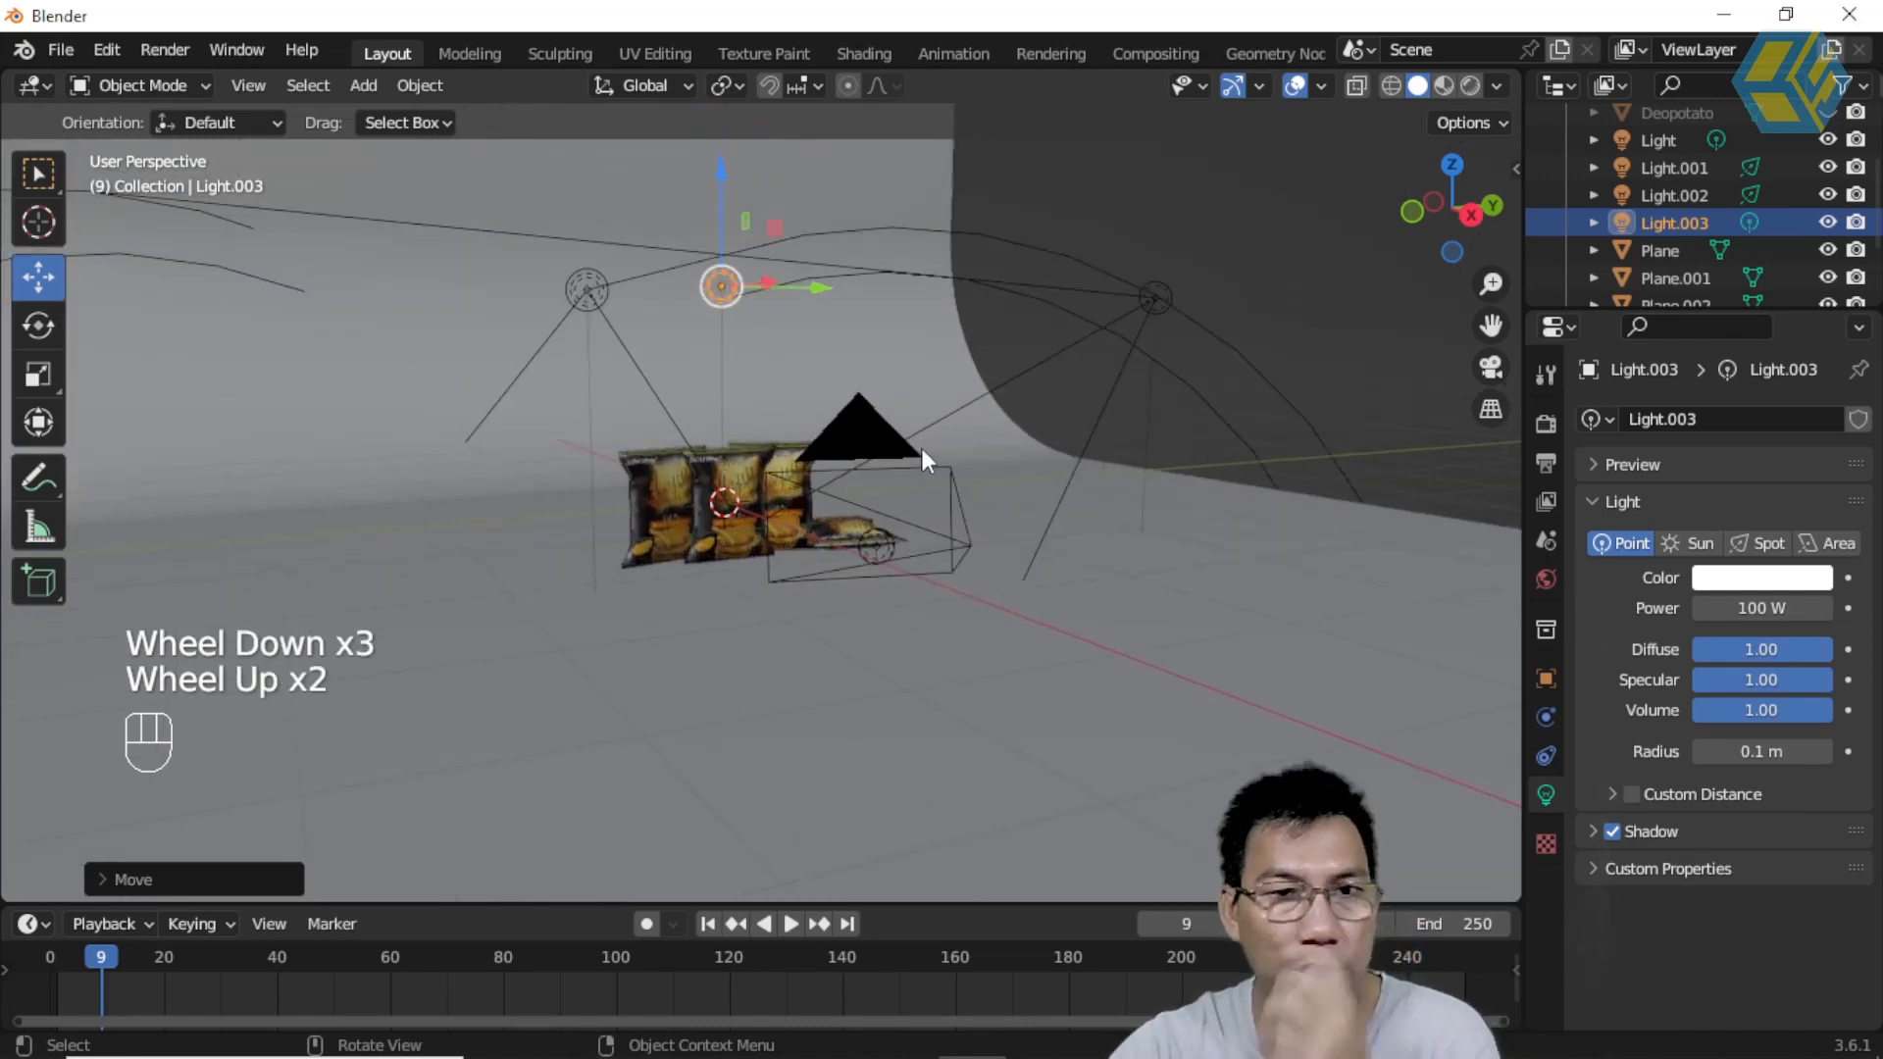
Step: Preview the lighting on the bags in rendered shading and return to solid shading
left_click(1468, 85)
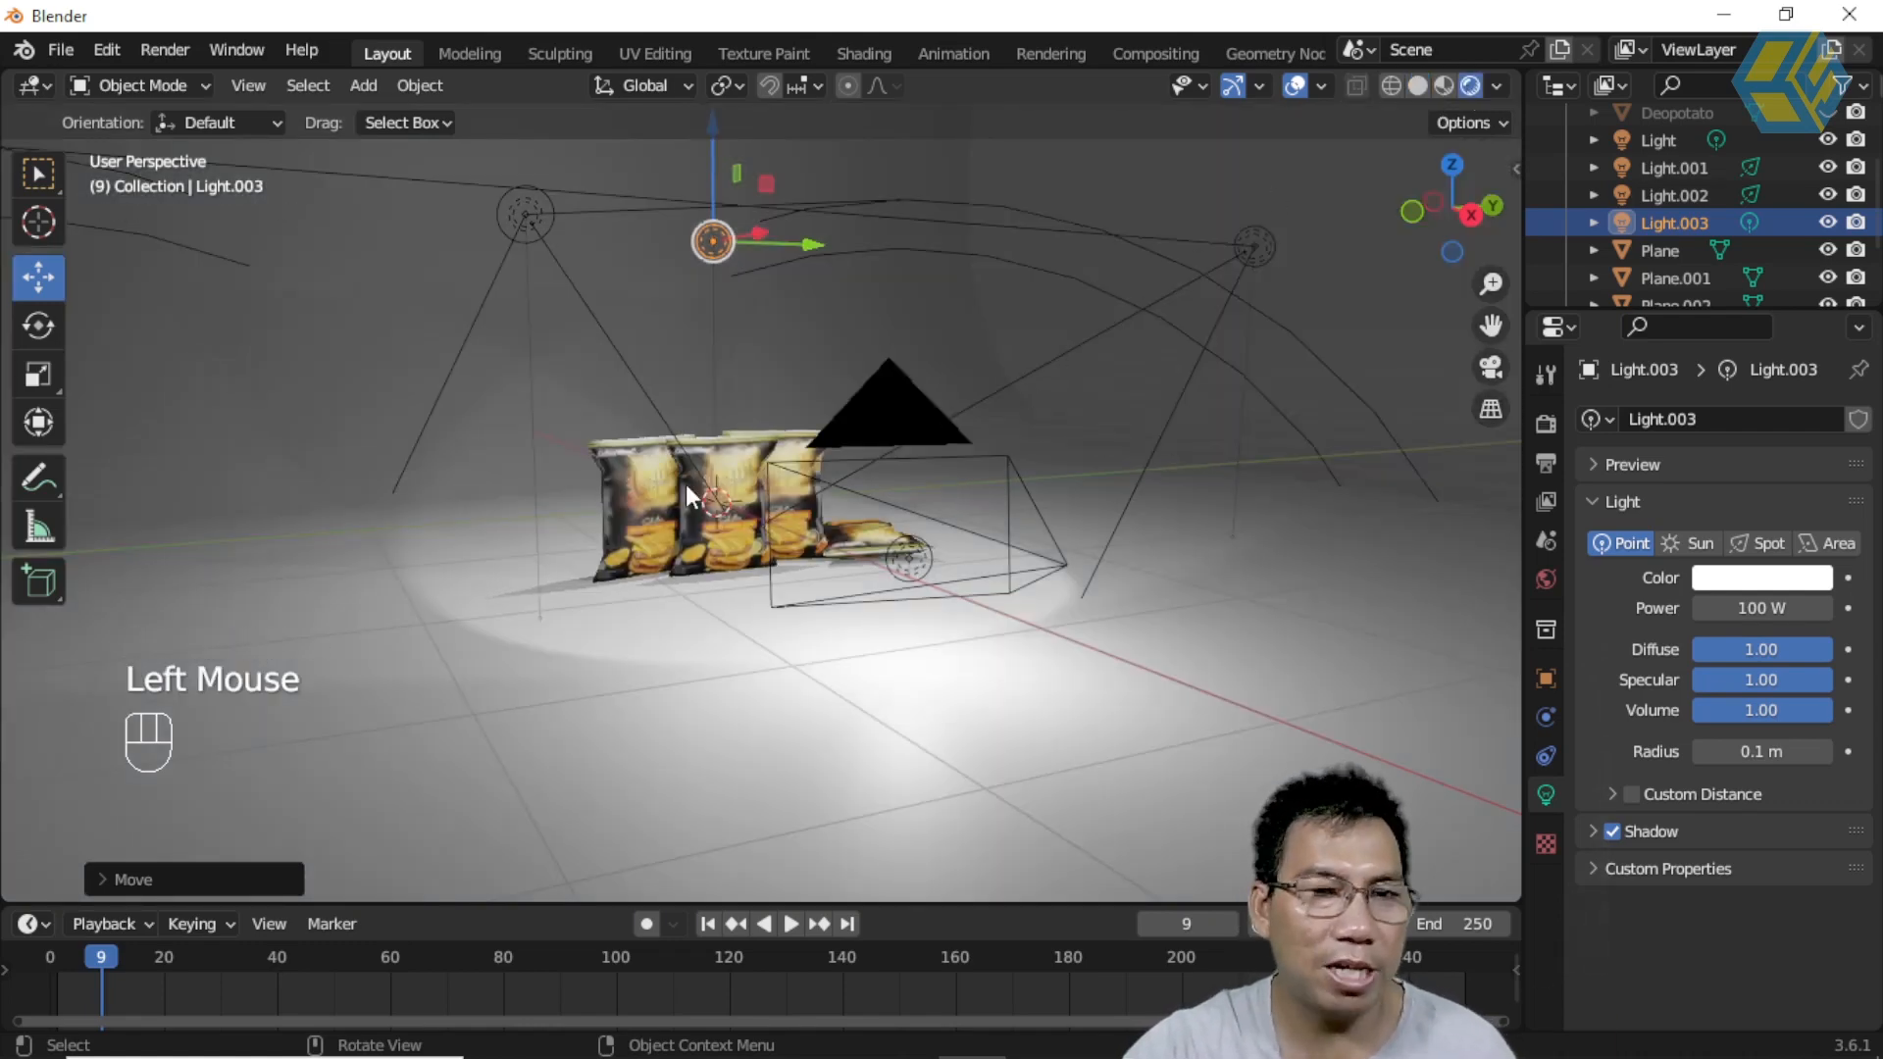
scroll(692, 479, "up", 1)
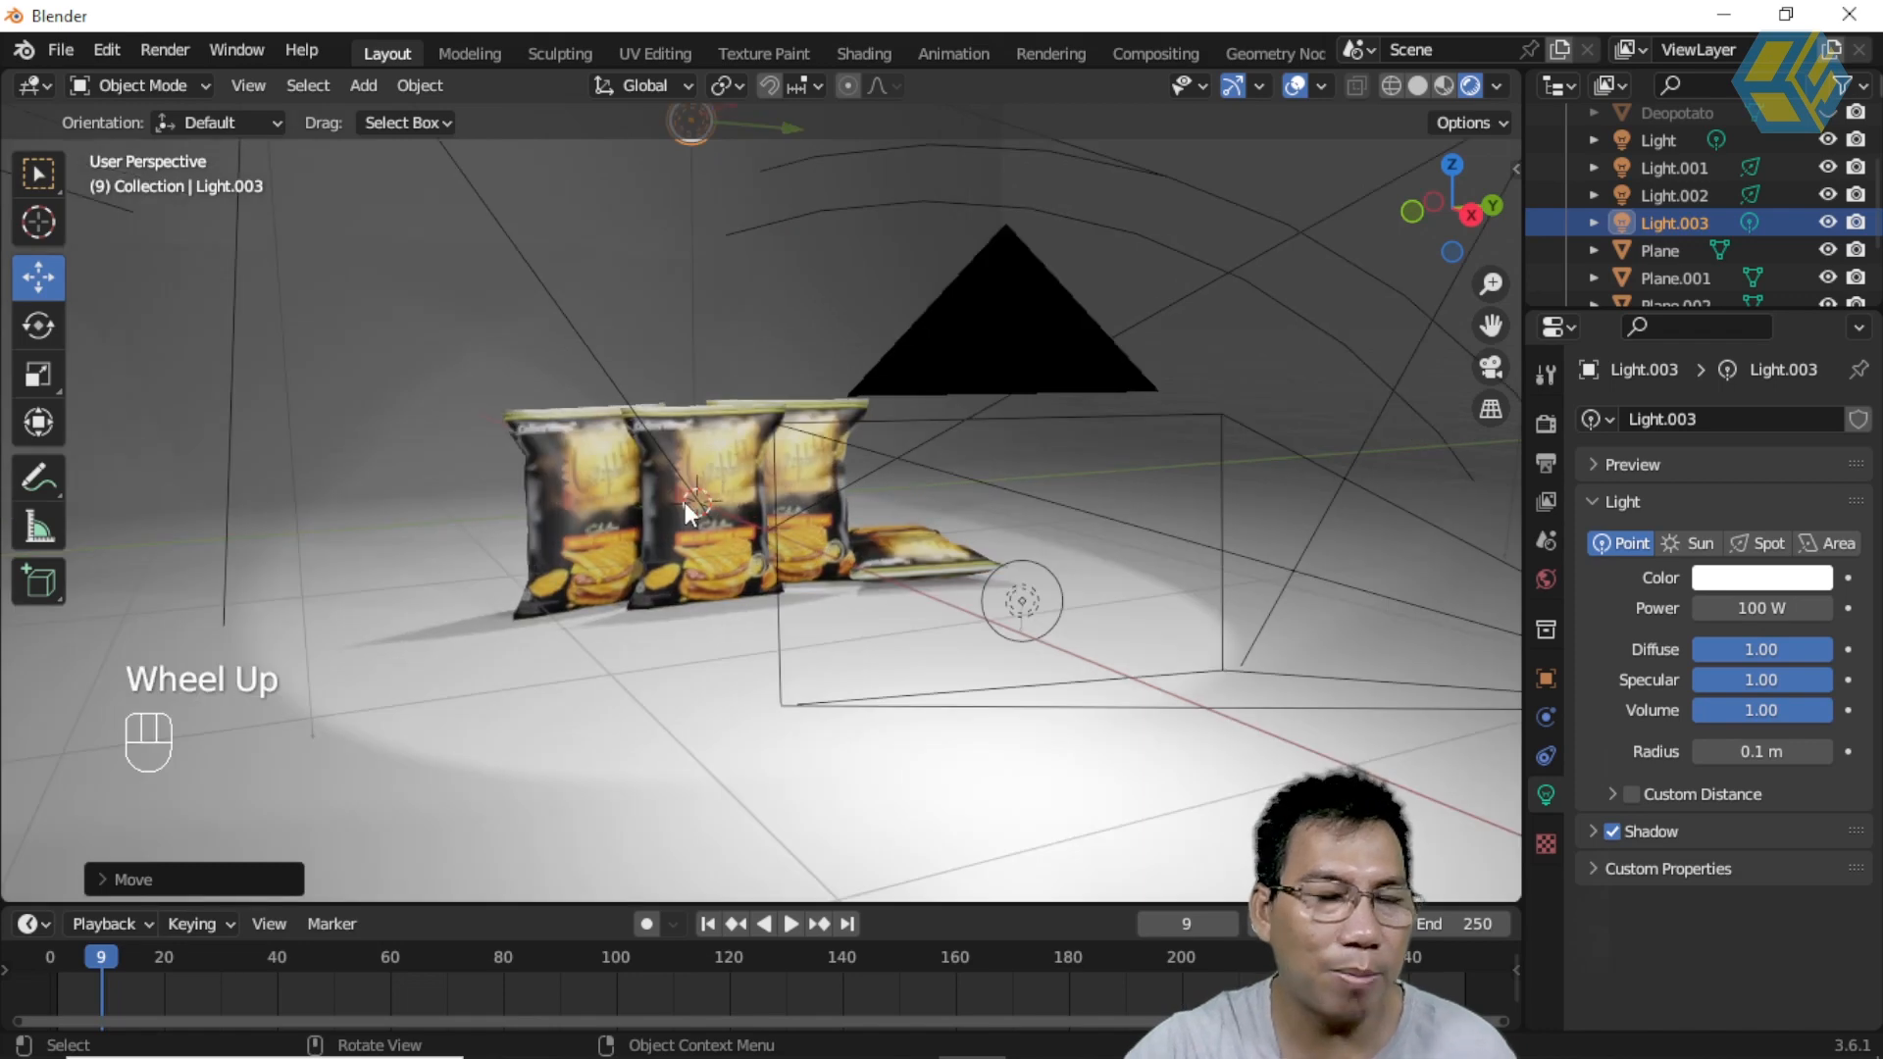
left_click(1419, 86)
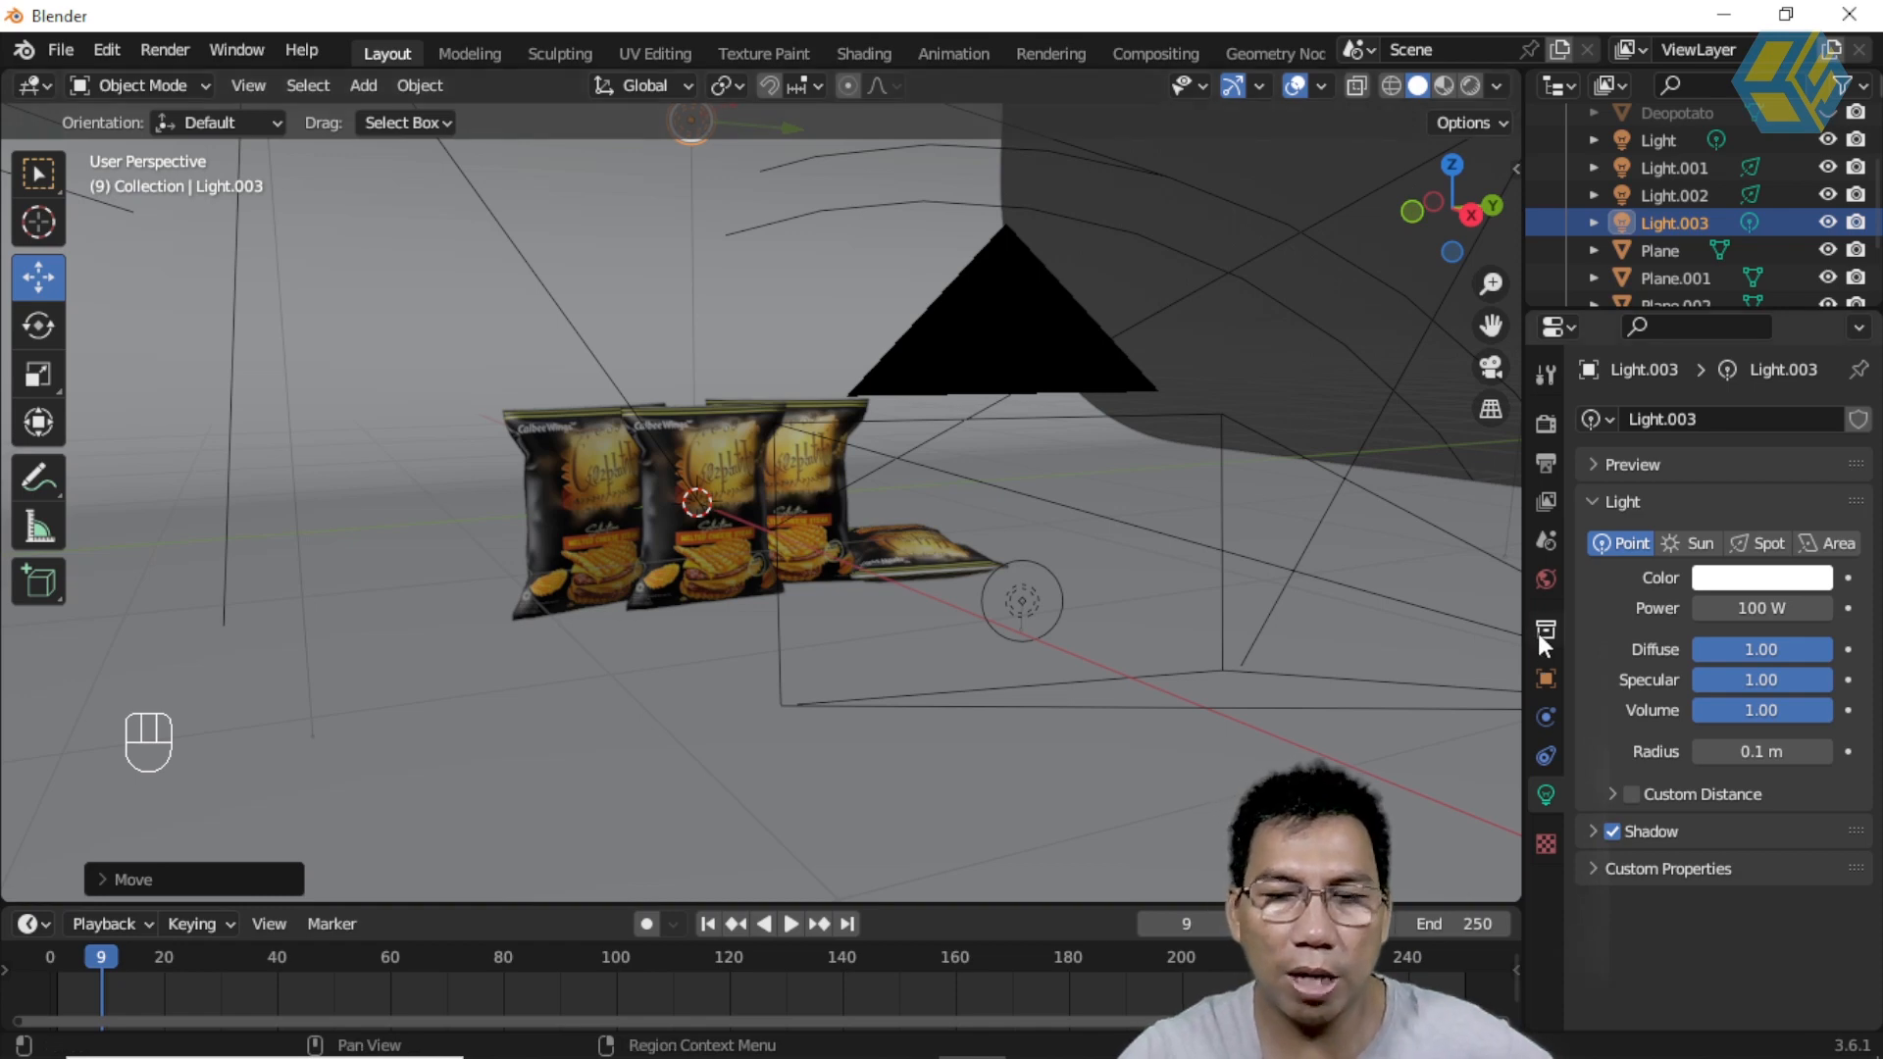
Step: Set the world background's colour source to an Image Texture
left_click(1550, 583)
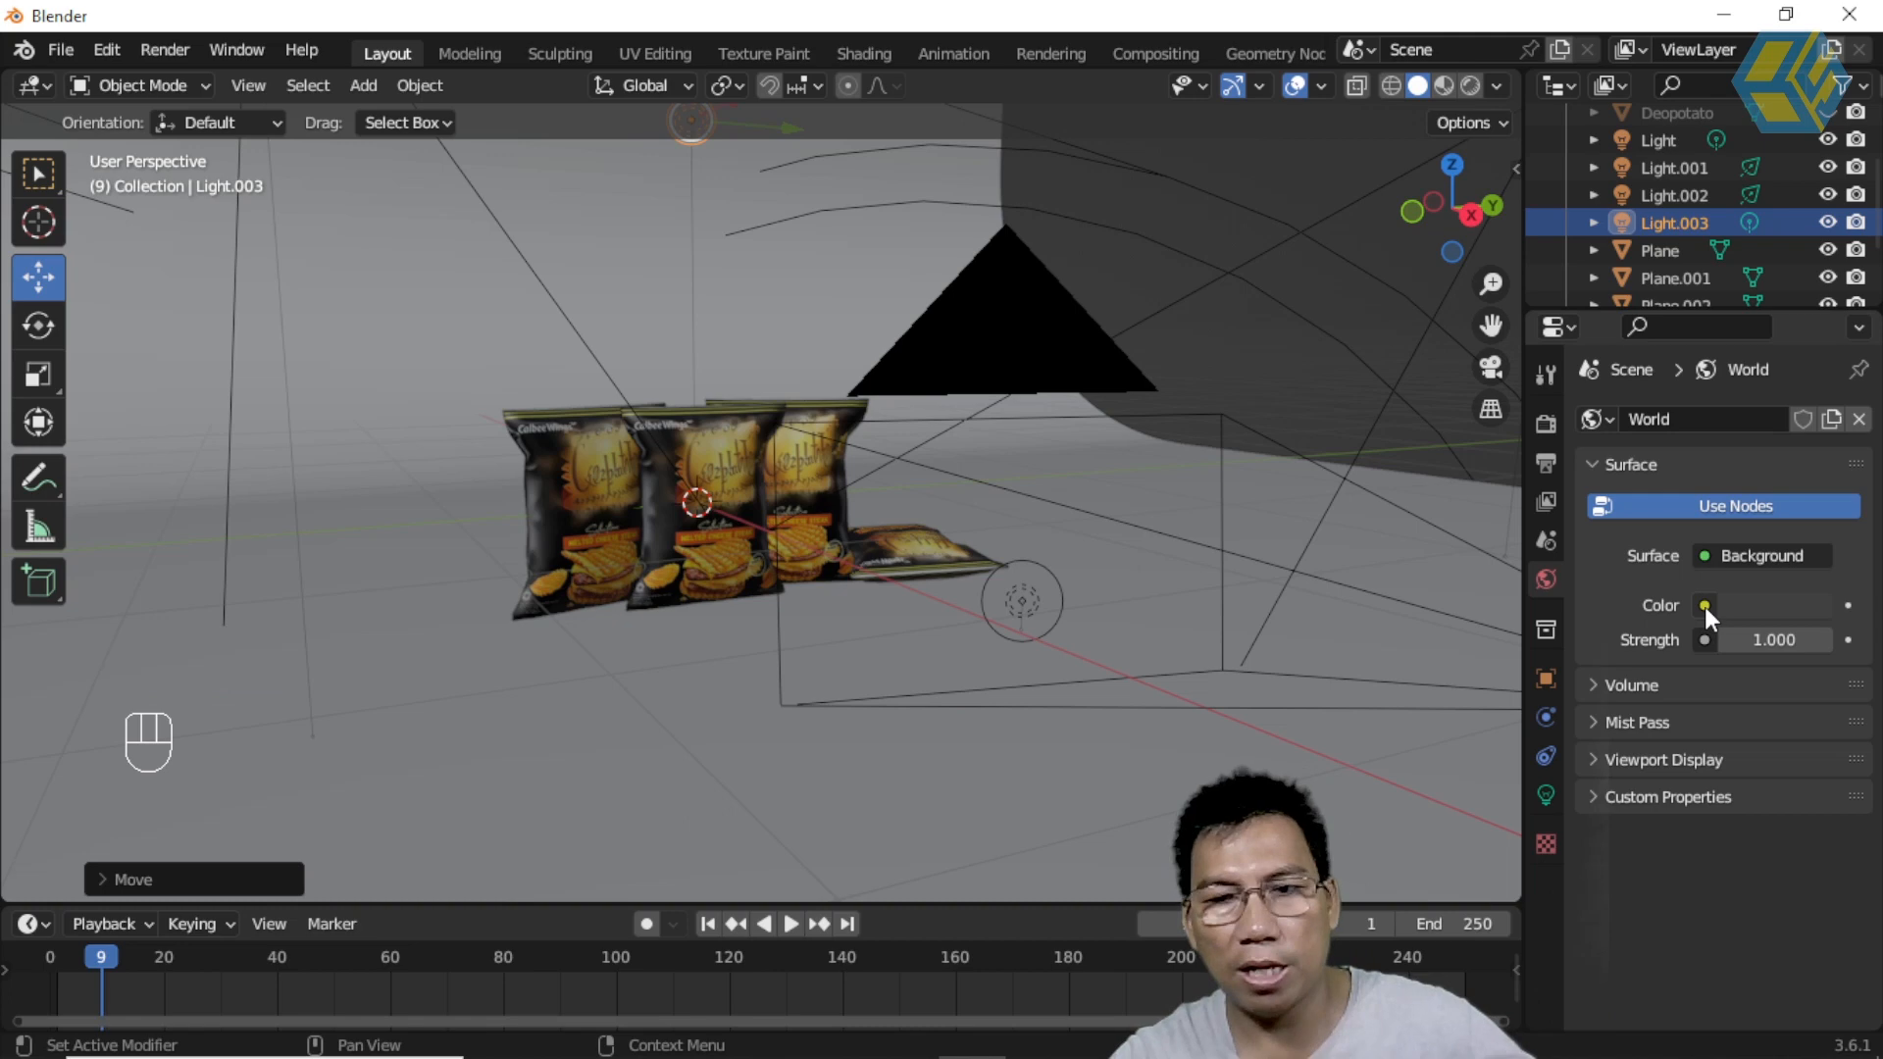
left_click(1705, 606)
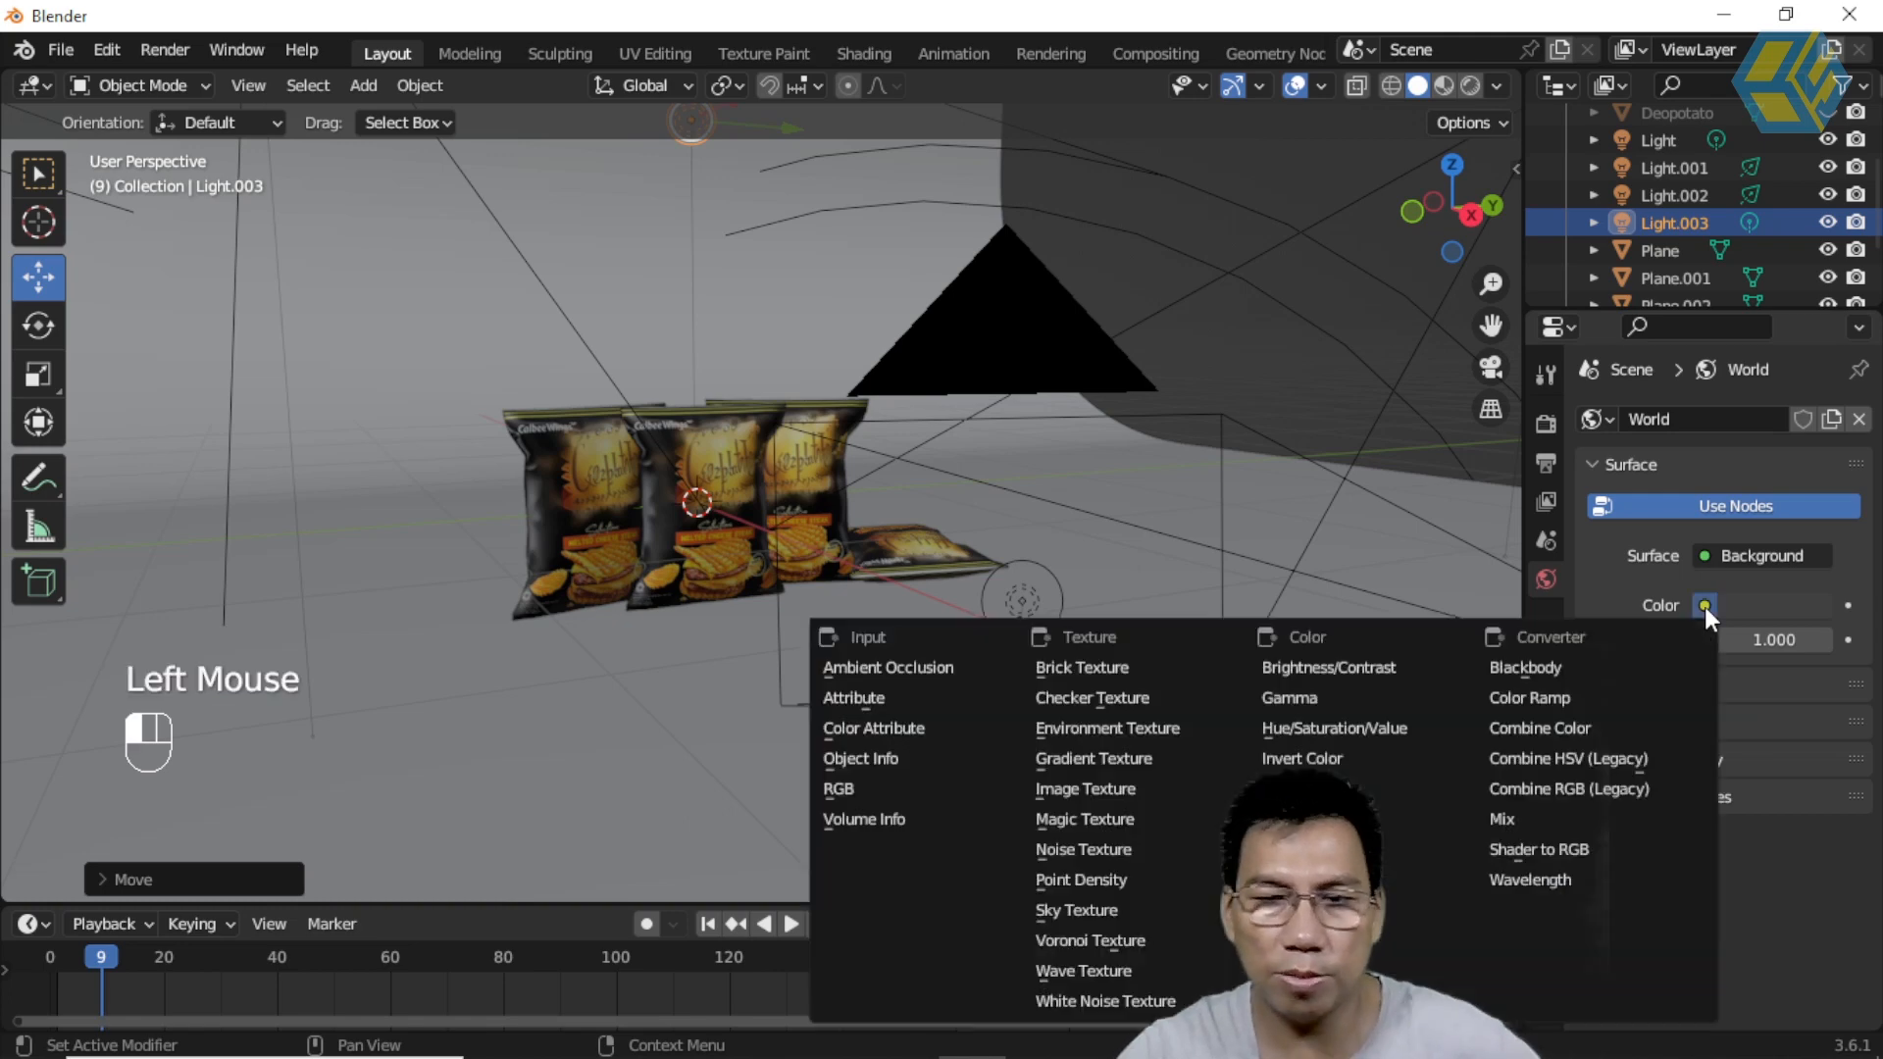
left_click(1108, 790)
Step: Open an image for the world texture and browse the C: drive to Program Files\Blender Foundation
left_click(1809, 643)
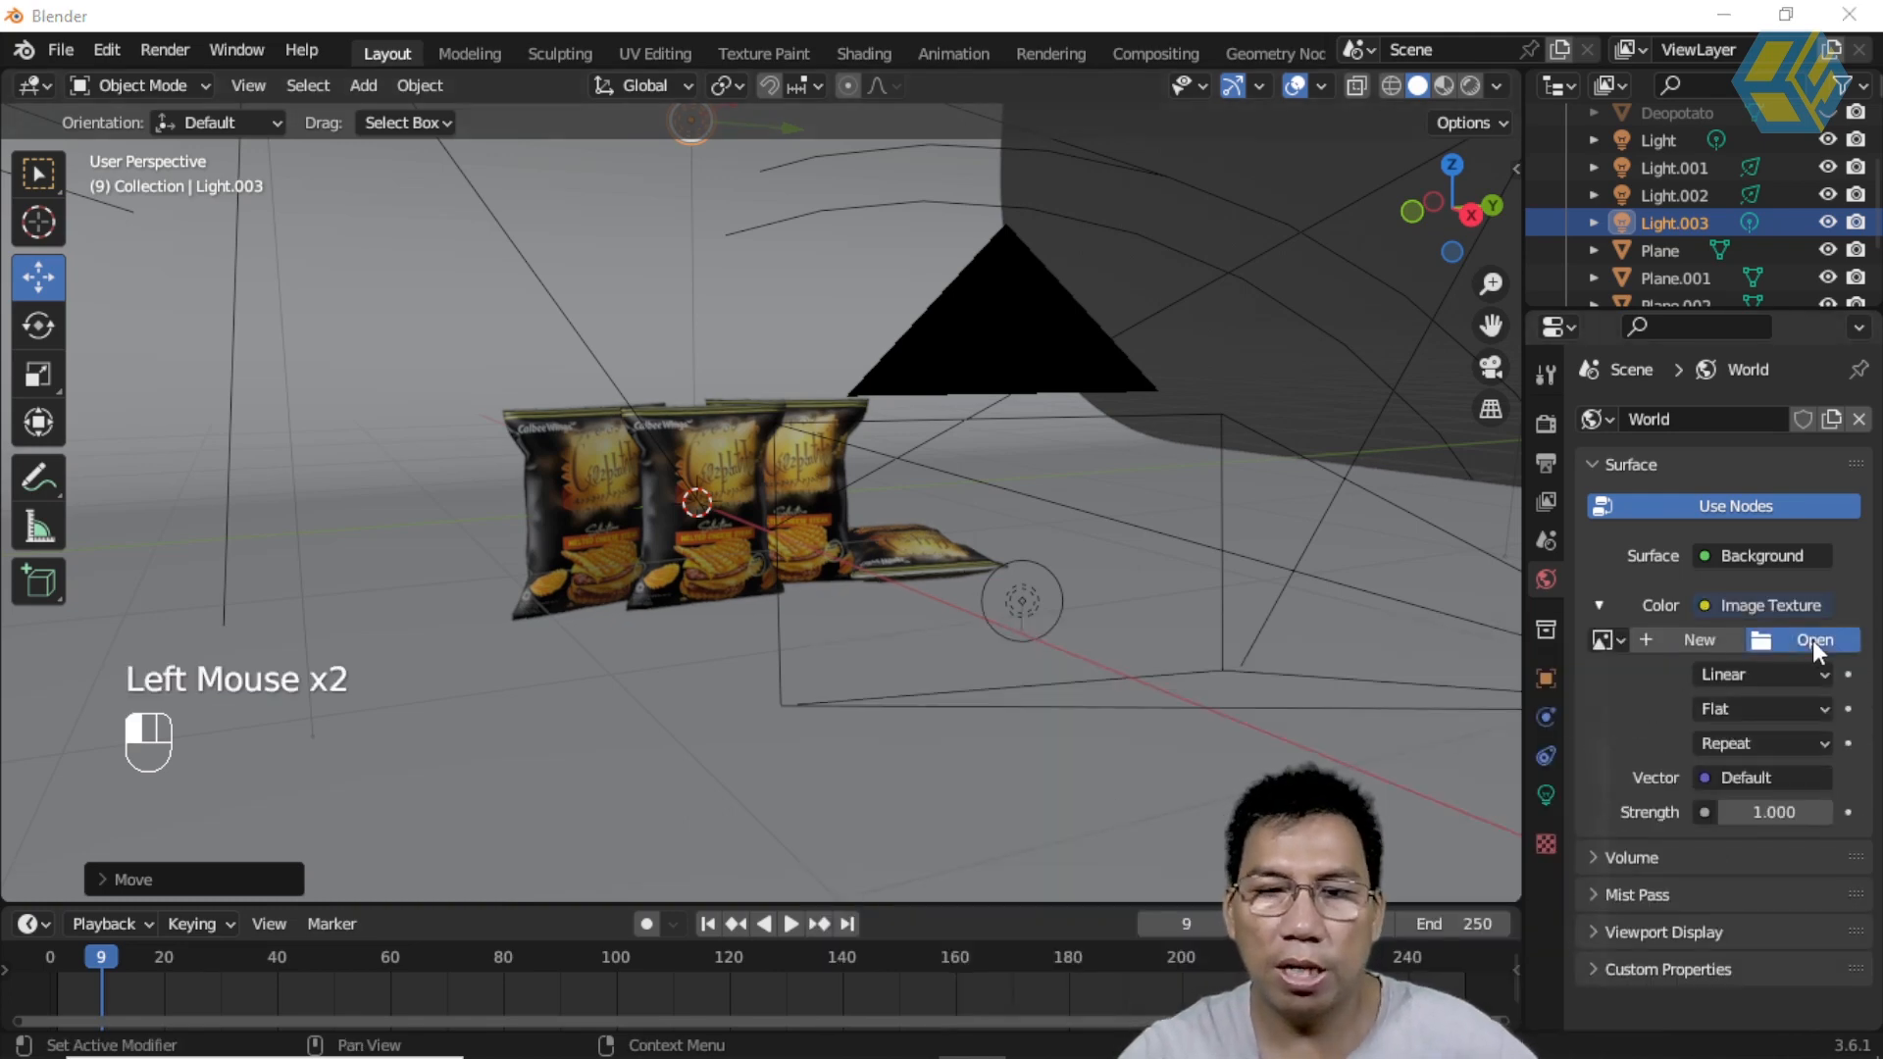
left_click(334, 204)
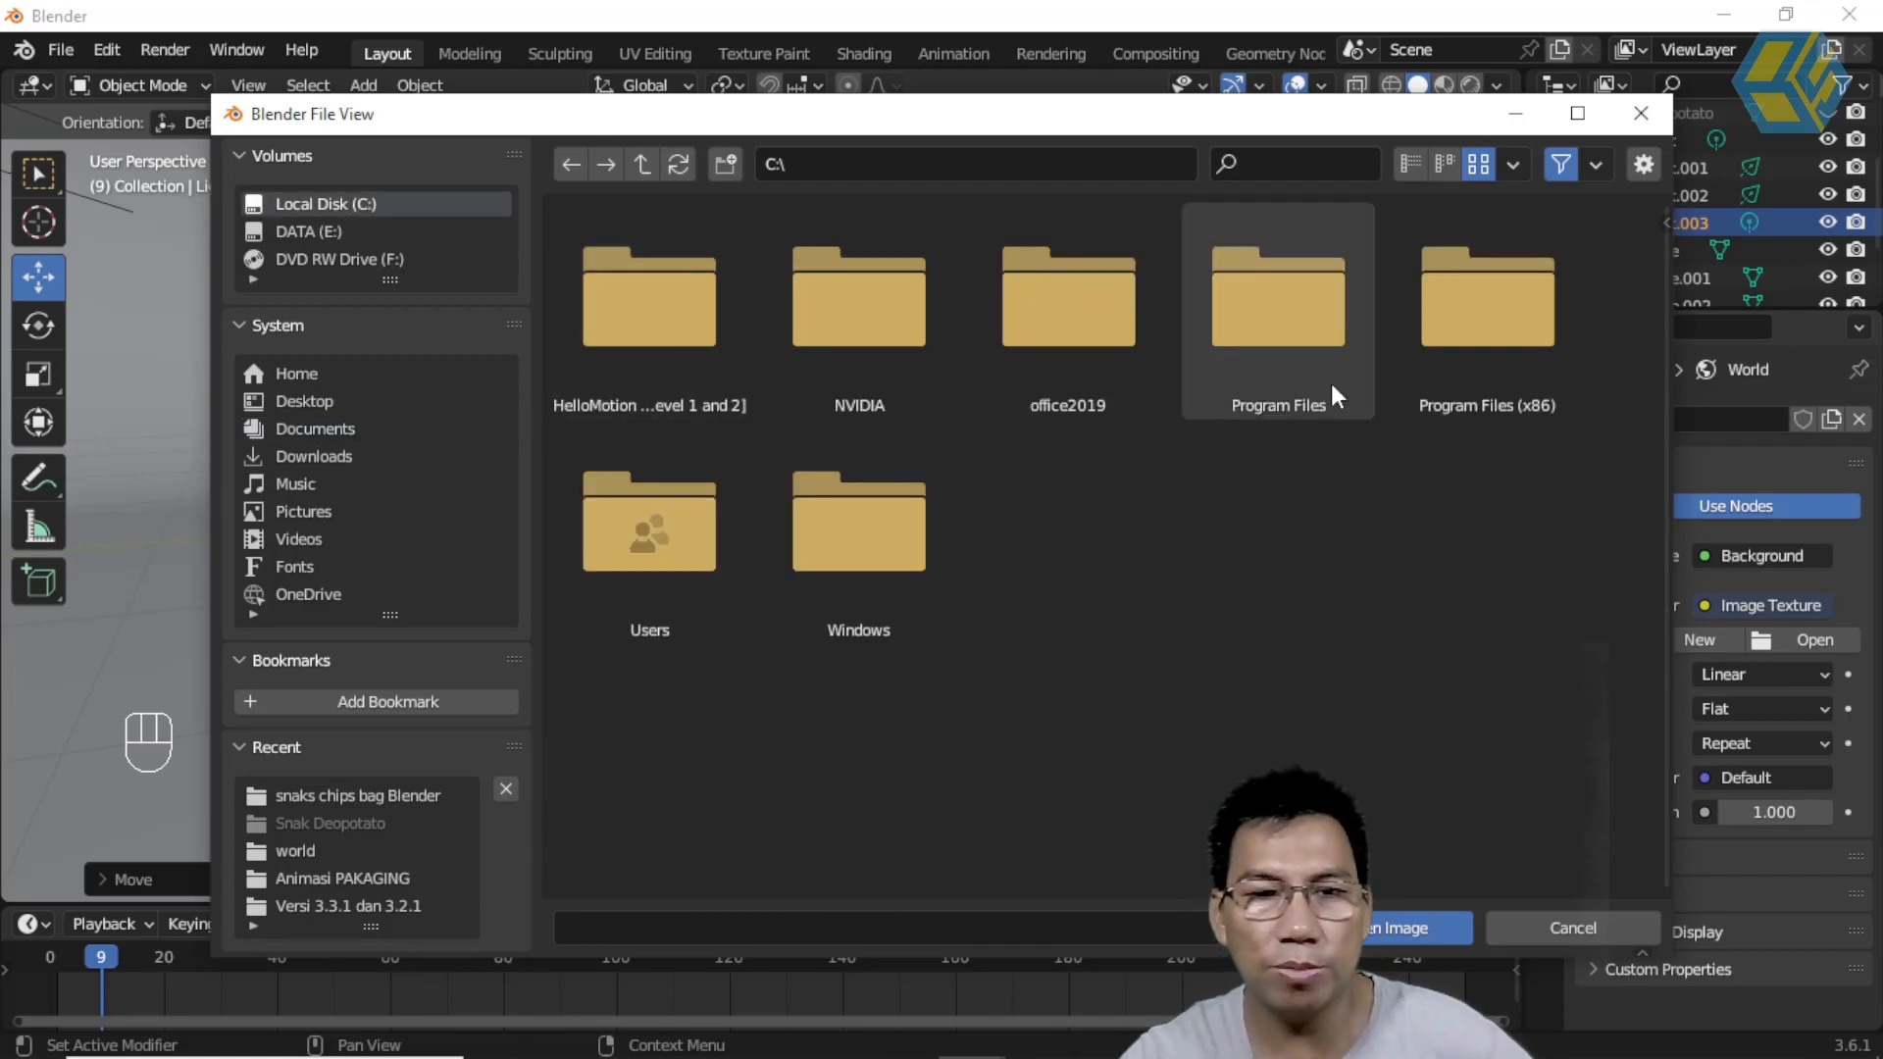
left_click(1310, 320)
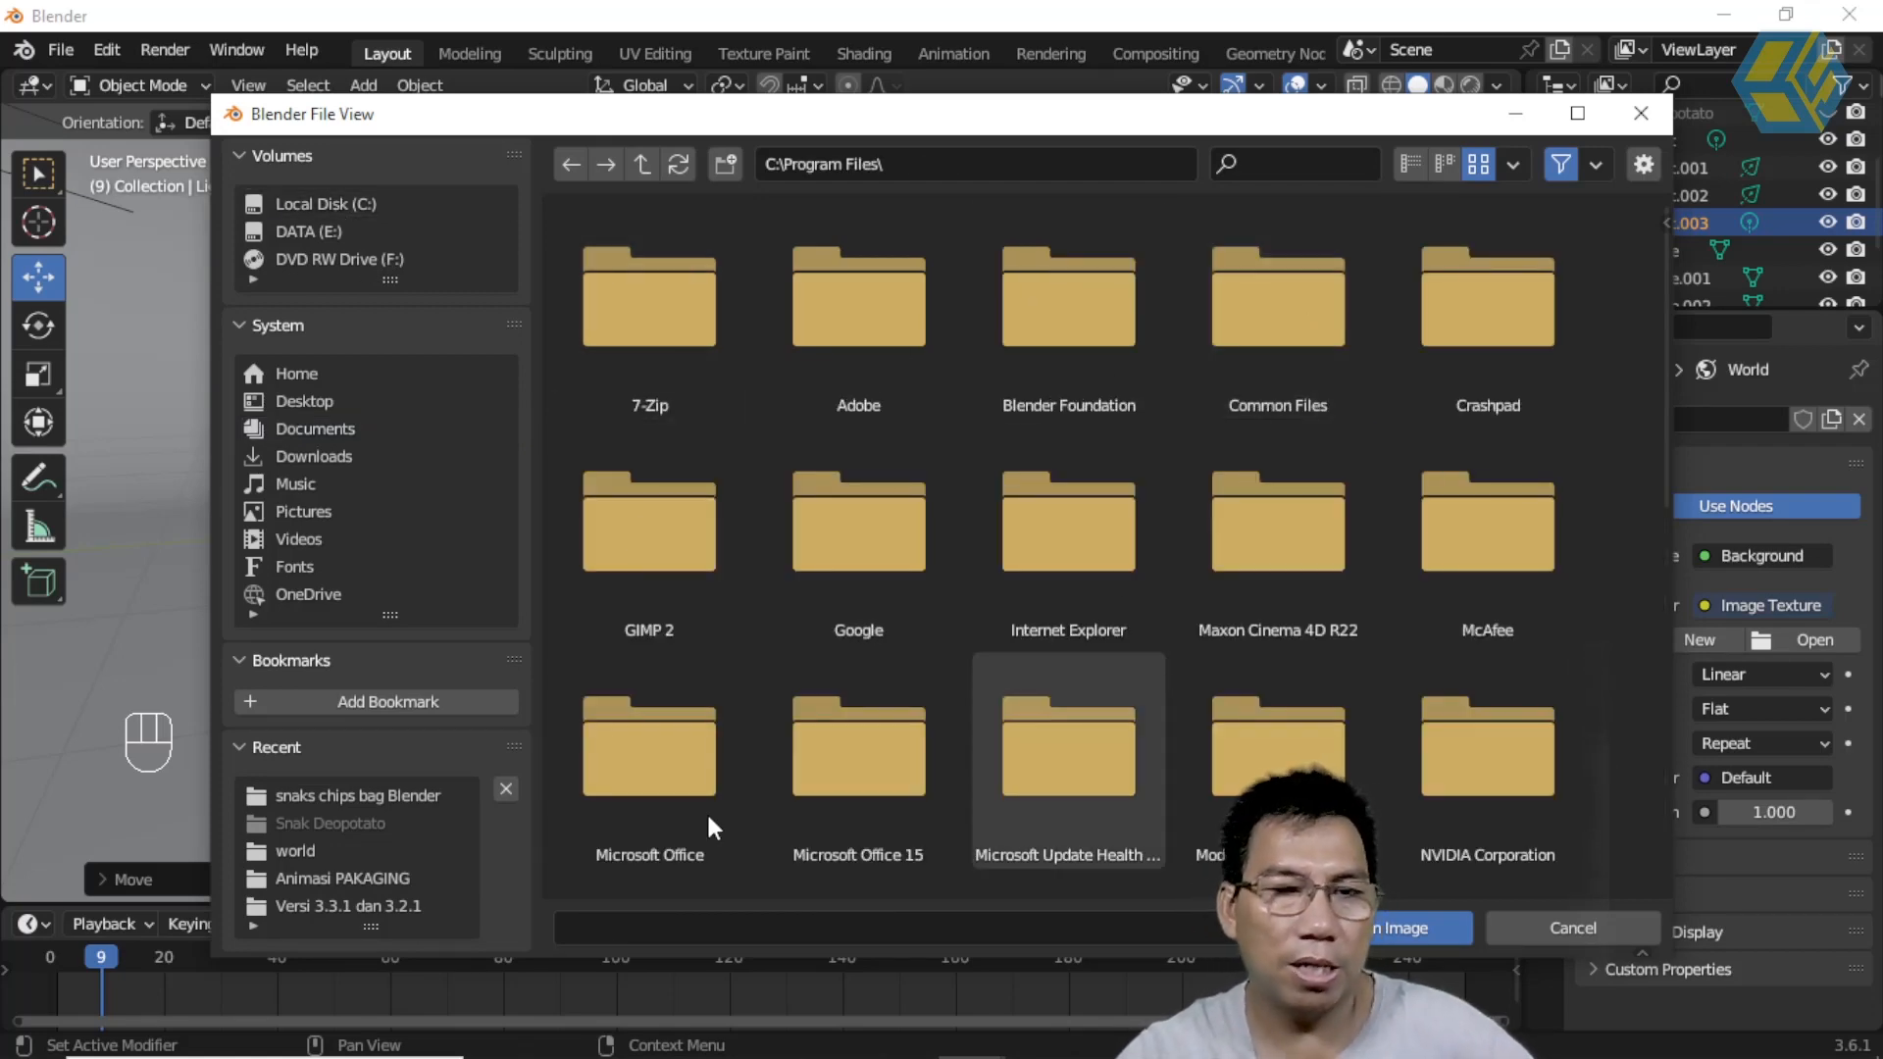
double_click(1075, 316)
left_click(658, 331)
double_click(657, 330)
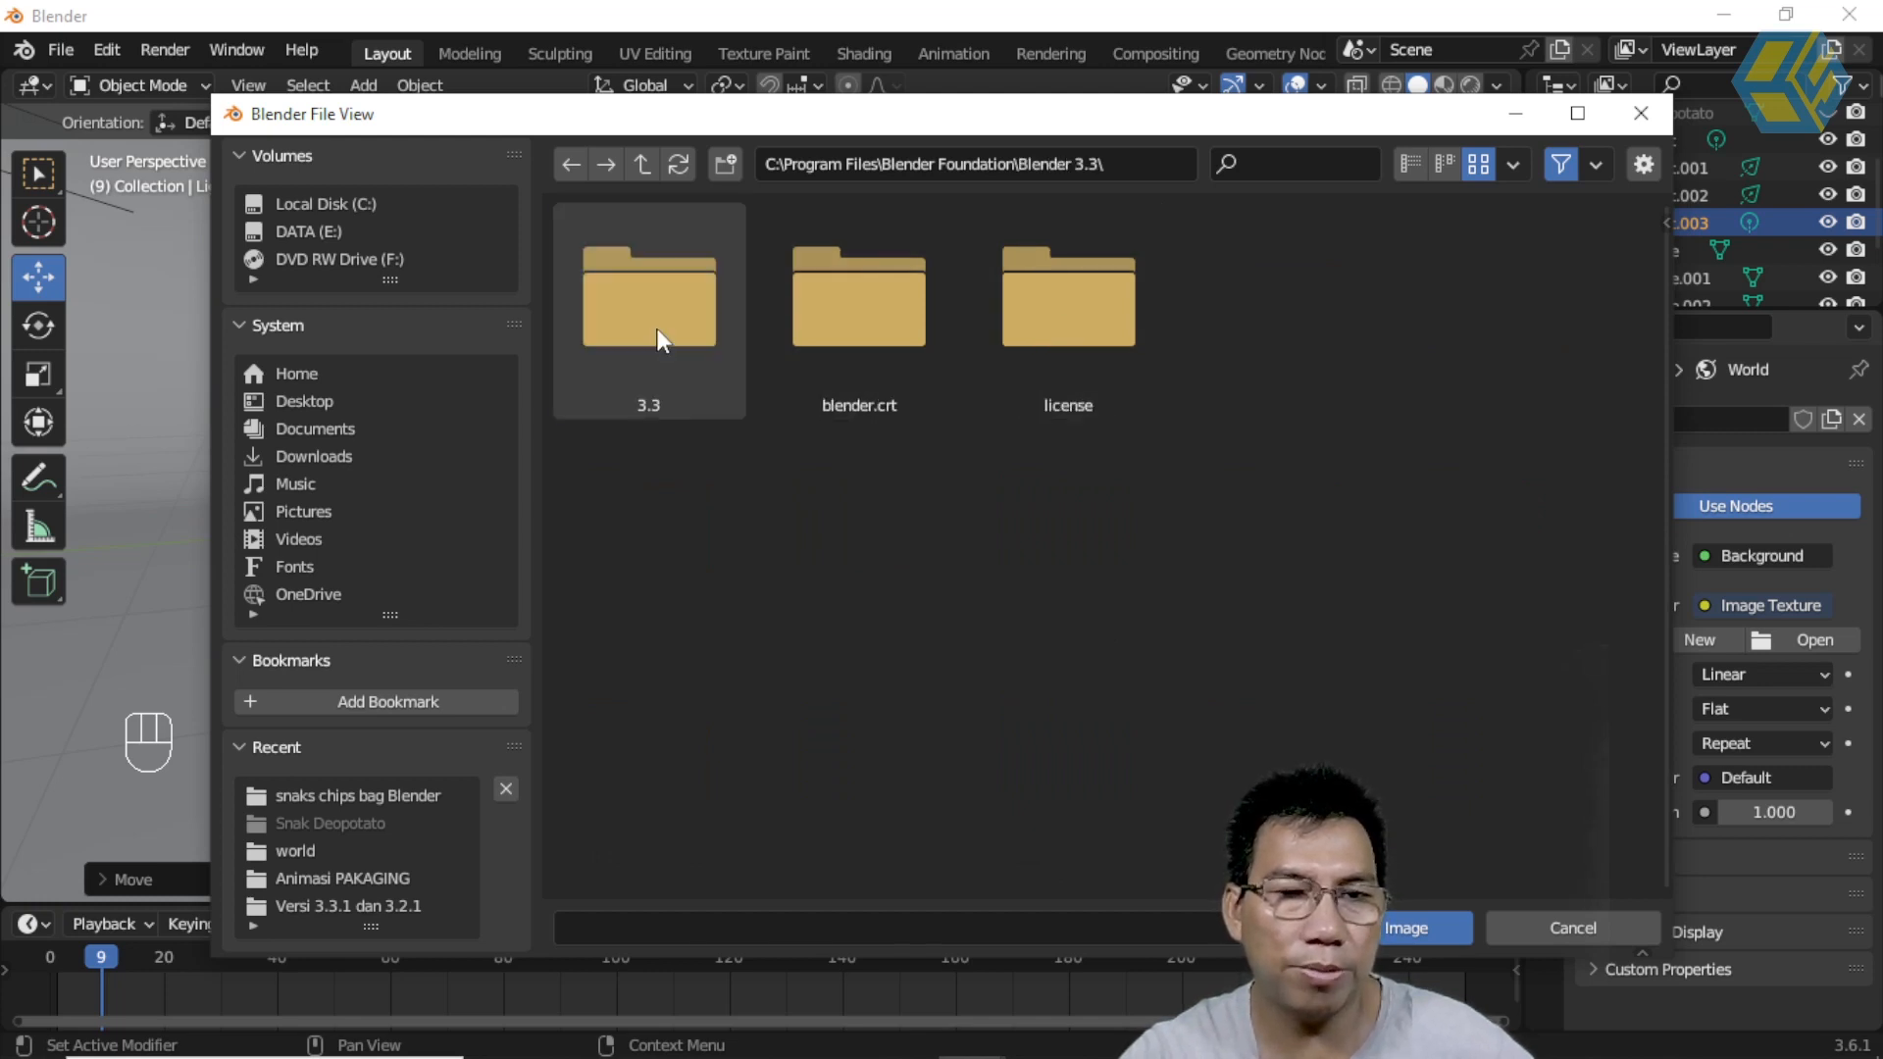
left_click(641, 164)
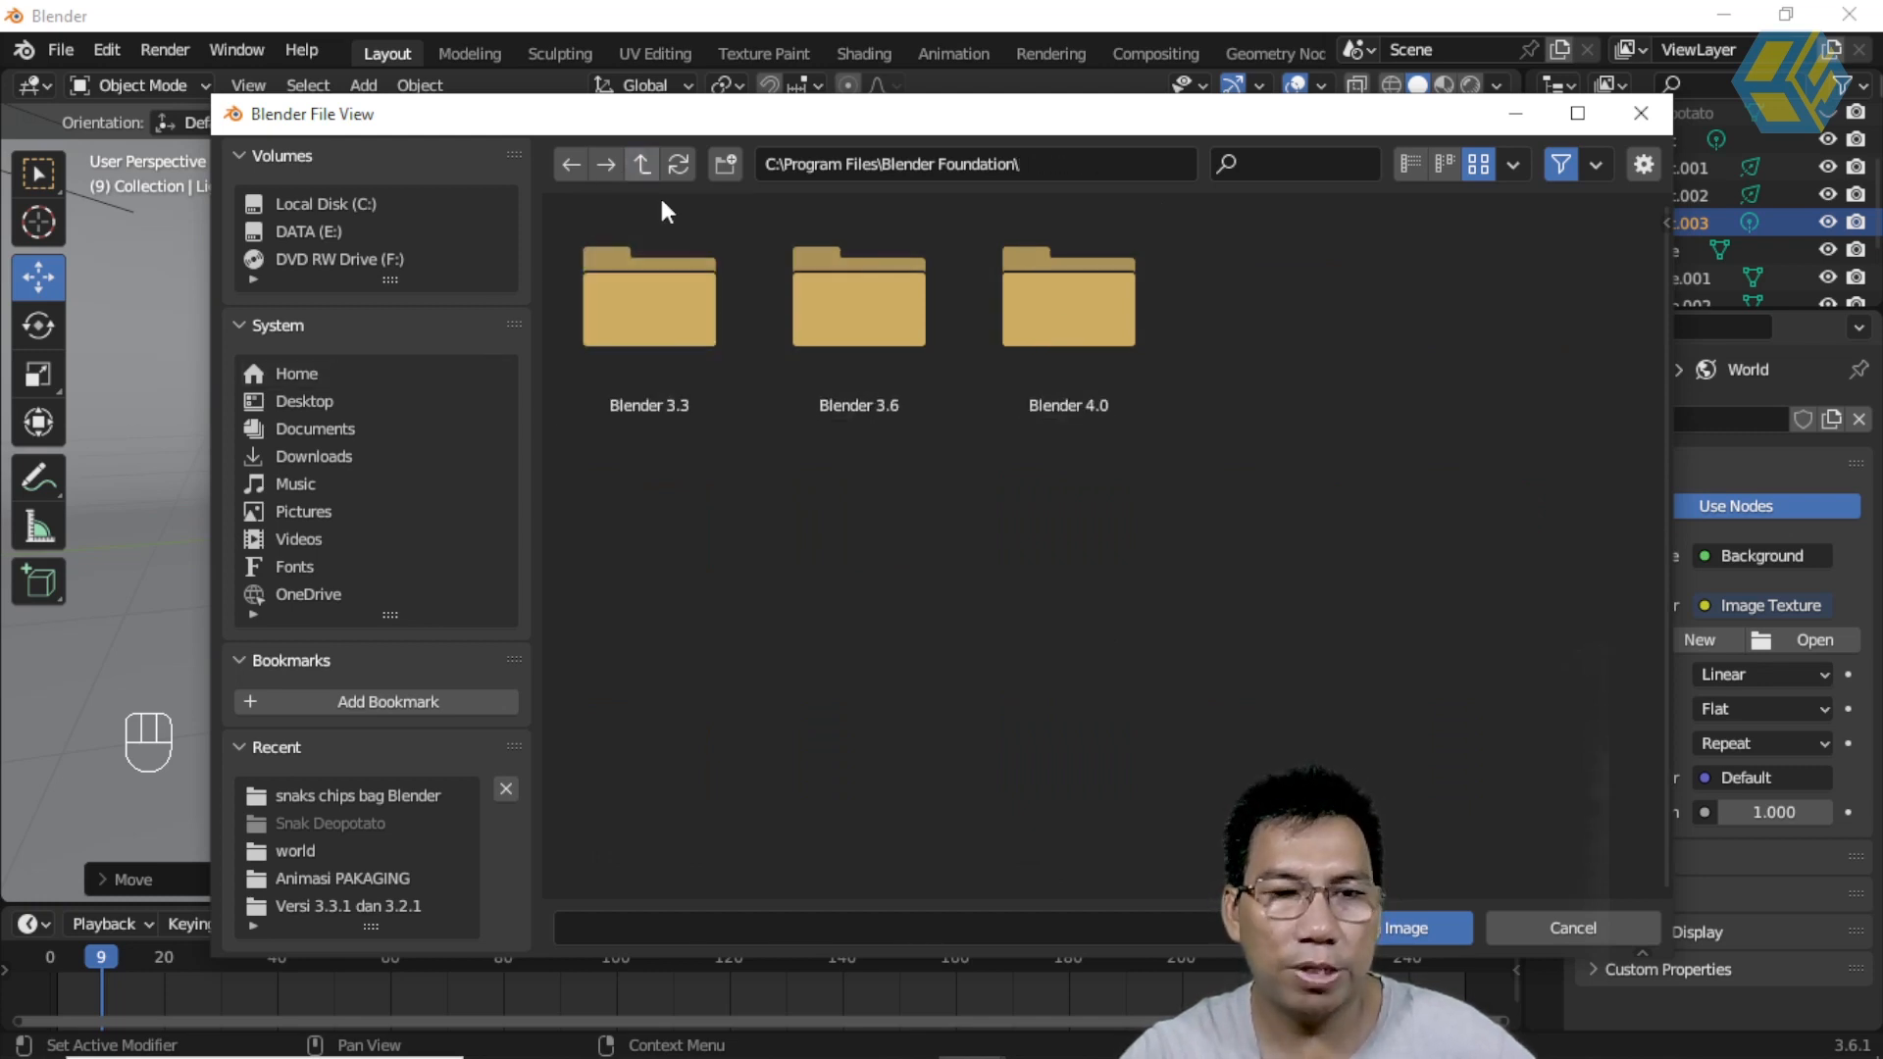
Step: Load studio.exr from the world folder in Blender 3.6\3.6\datafiles\studiolights as the world image
double_click(856, 323)
double_click(682, 319)
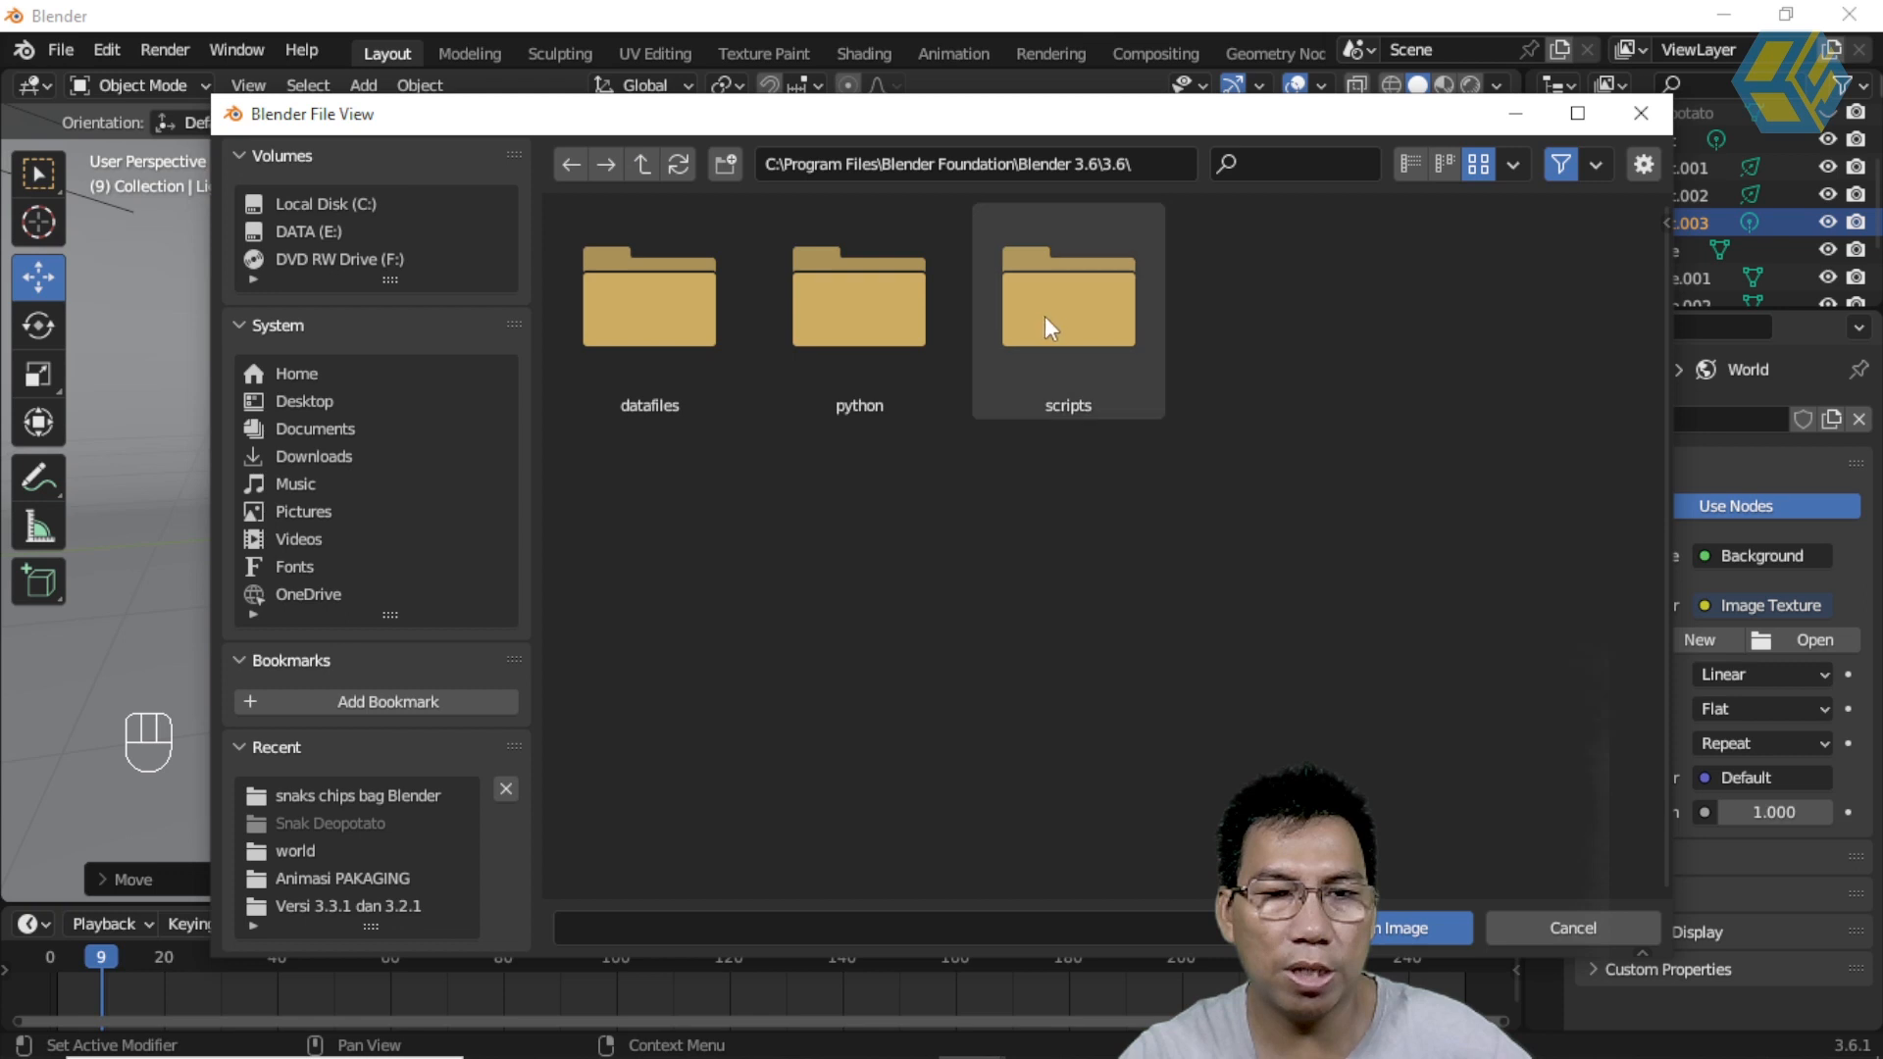
left_click(632, 320)
double_click(633, 320)
left_click(673, 588)
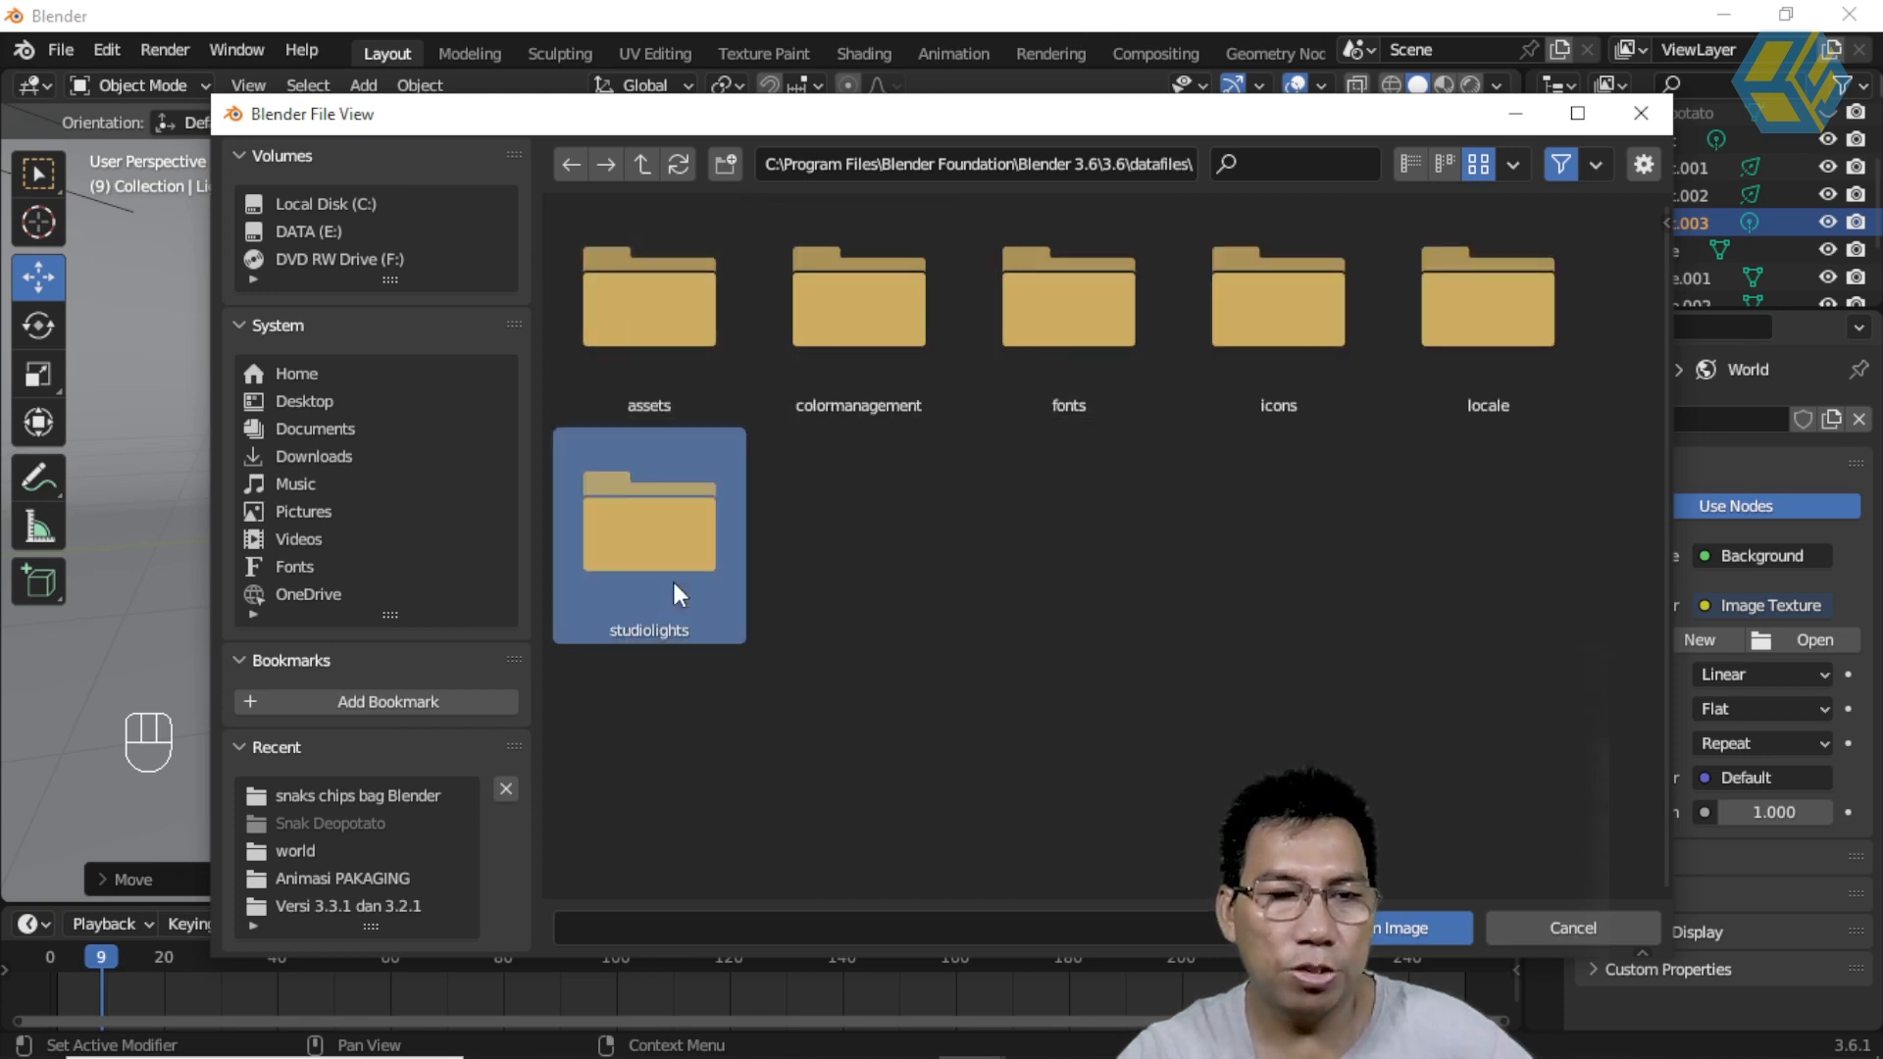
double_click(673, 580)
double_click(1046, 316)
left_click(651, 555)
left_click(1403, 928)
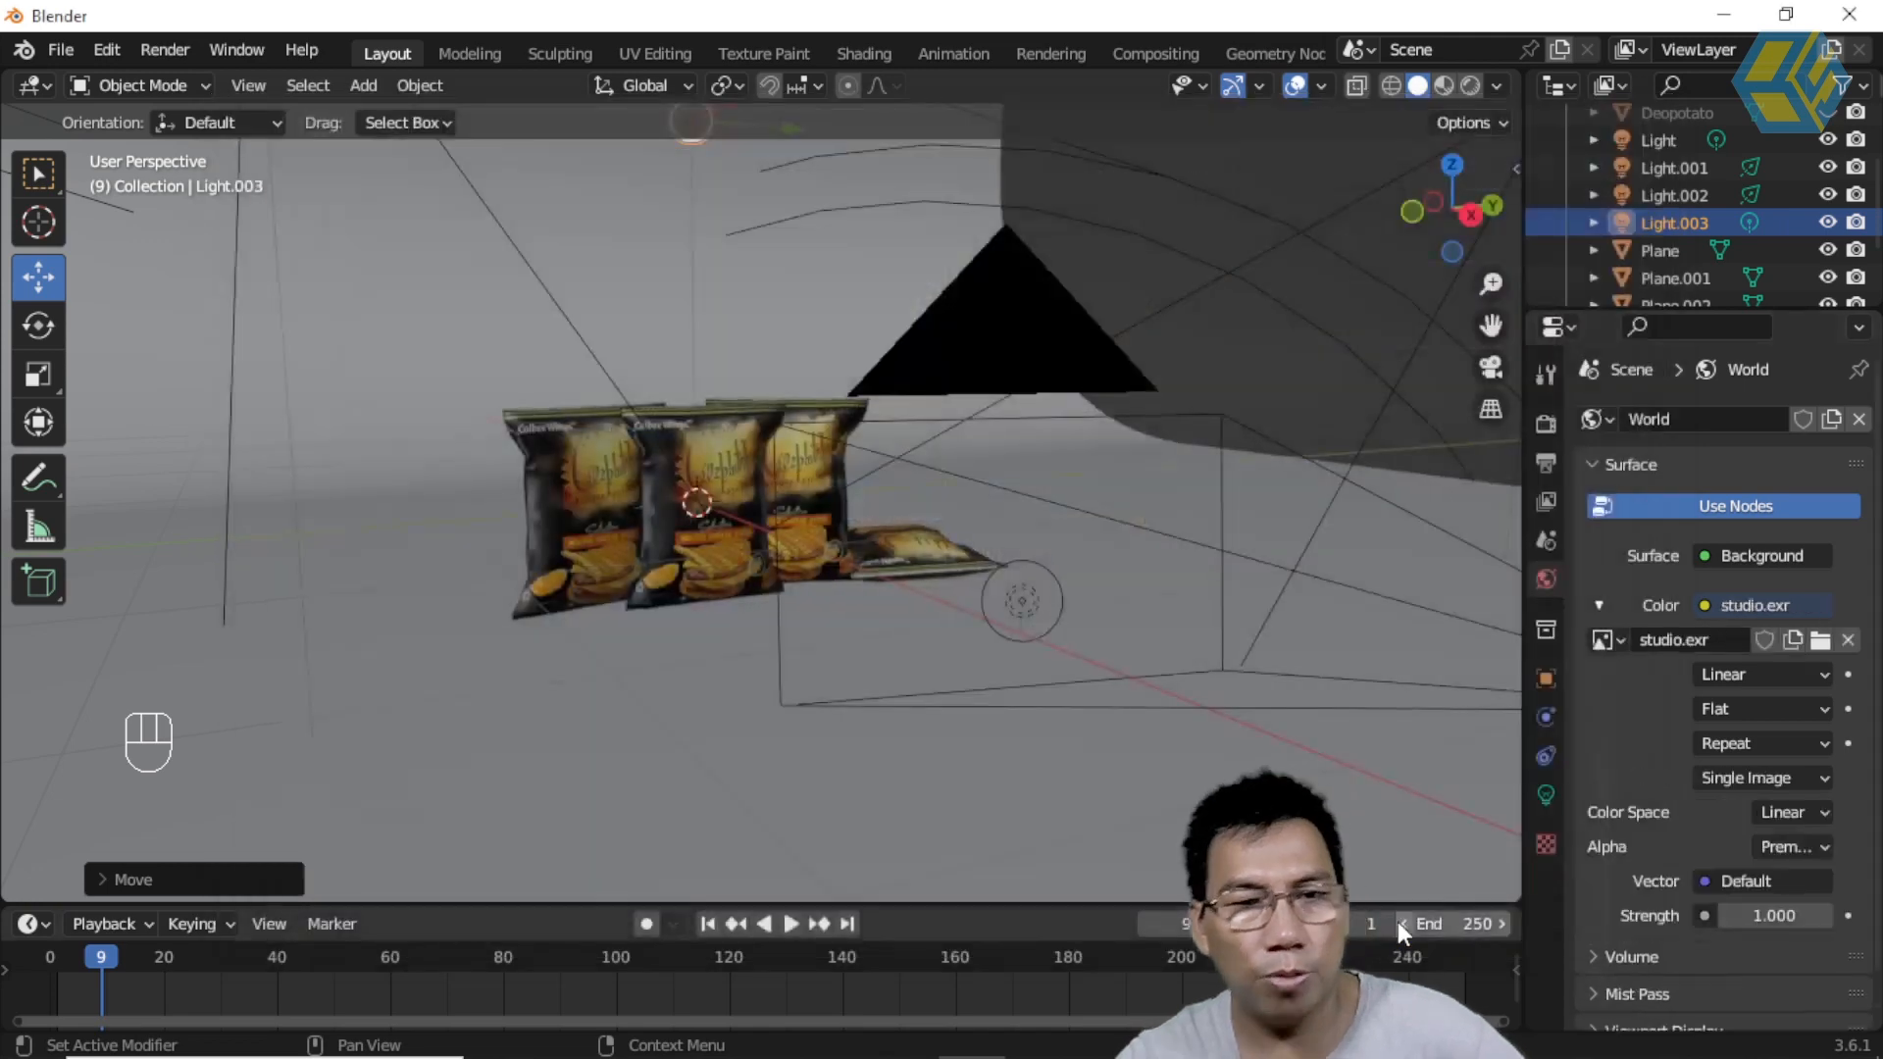
Step: Change the render engine from Eevee to Cycles
left_click(1547, 424)
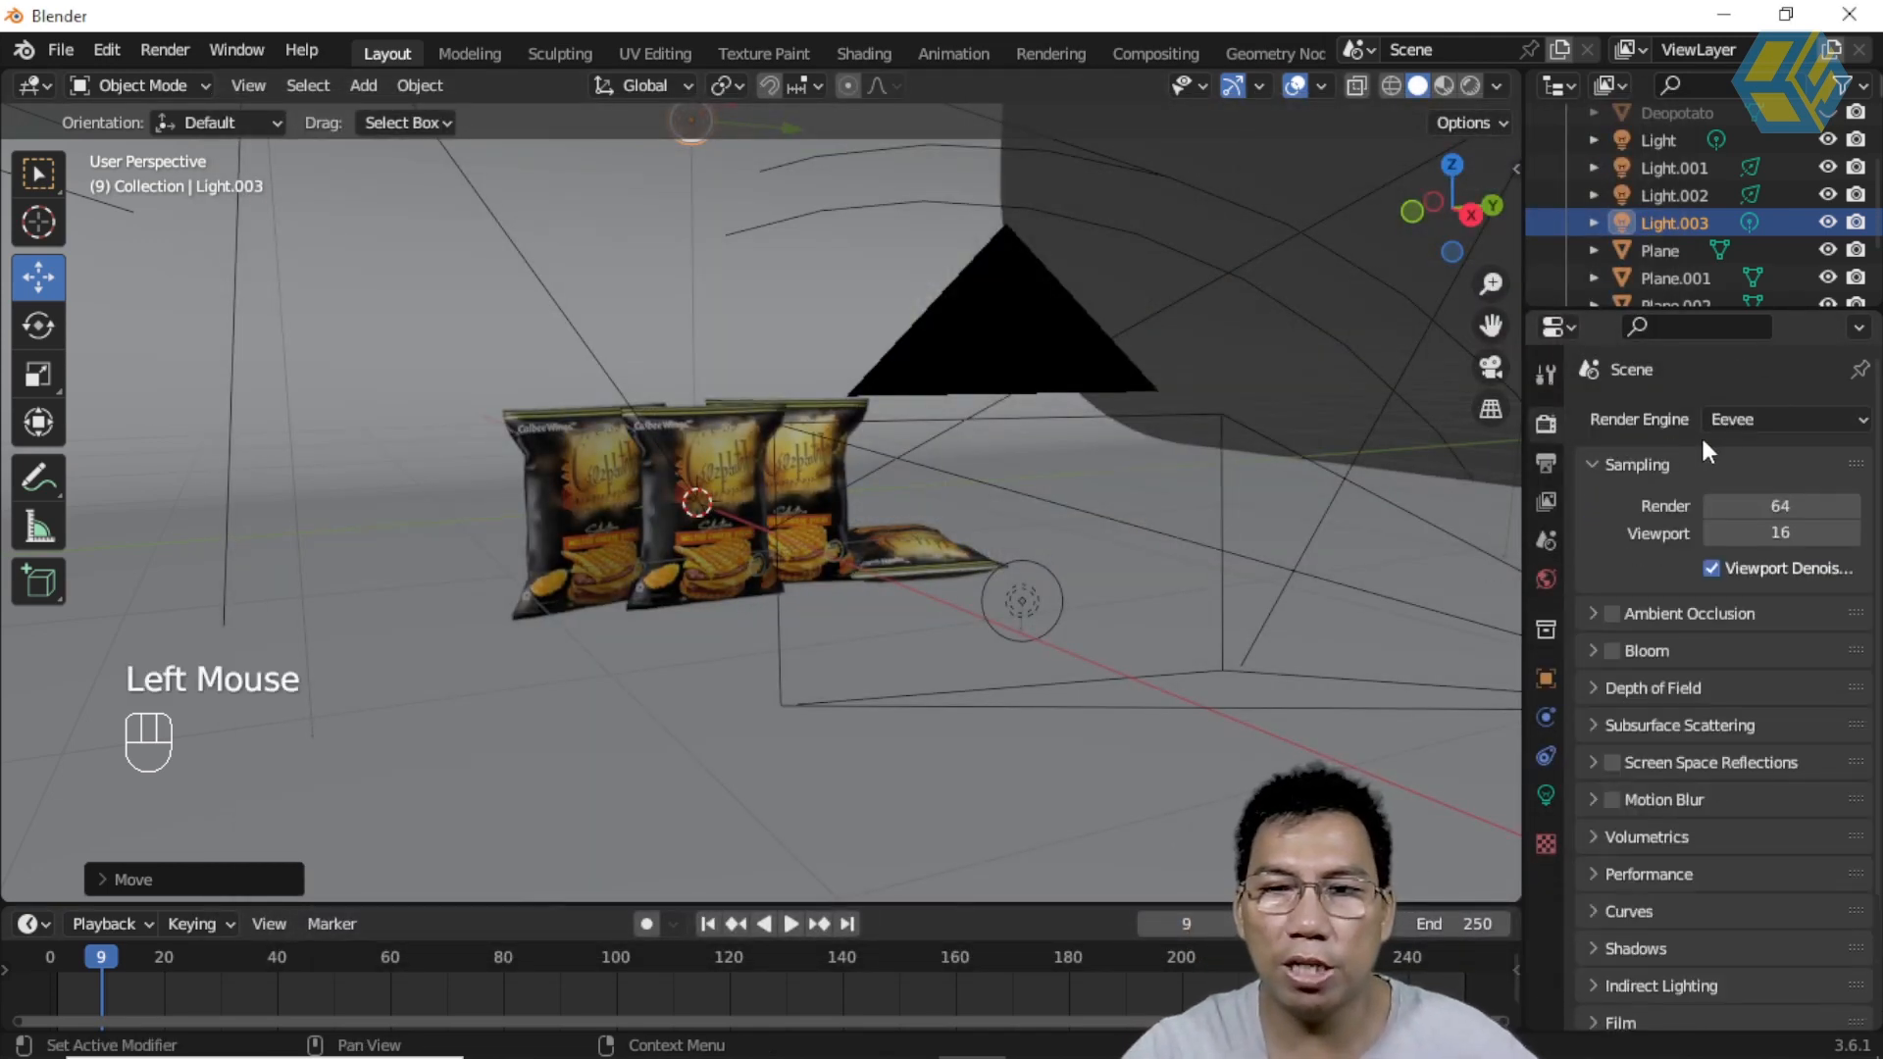
left_click(1754, 419)
left_click(1756, 516)
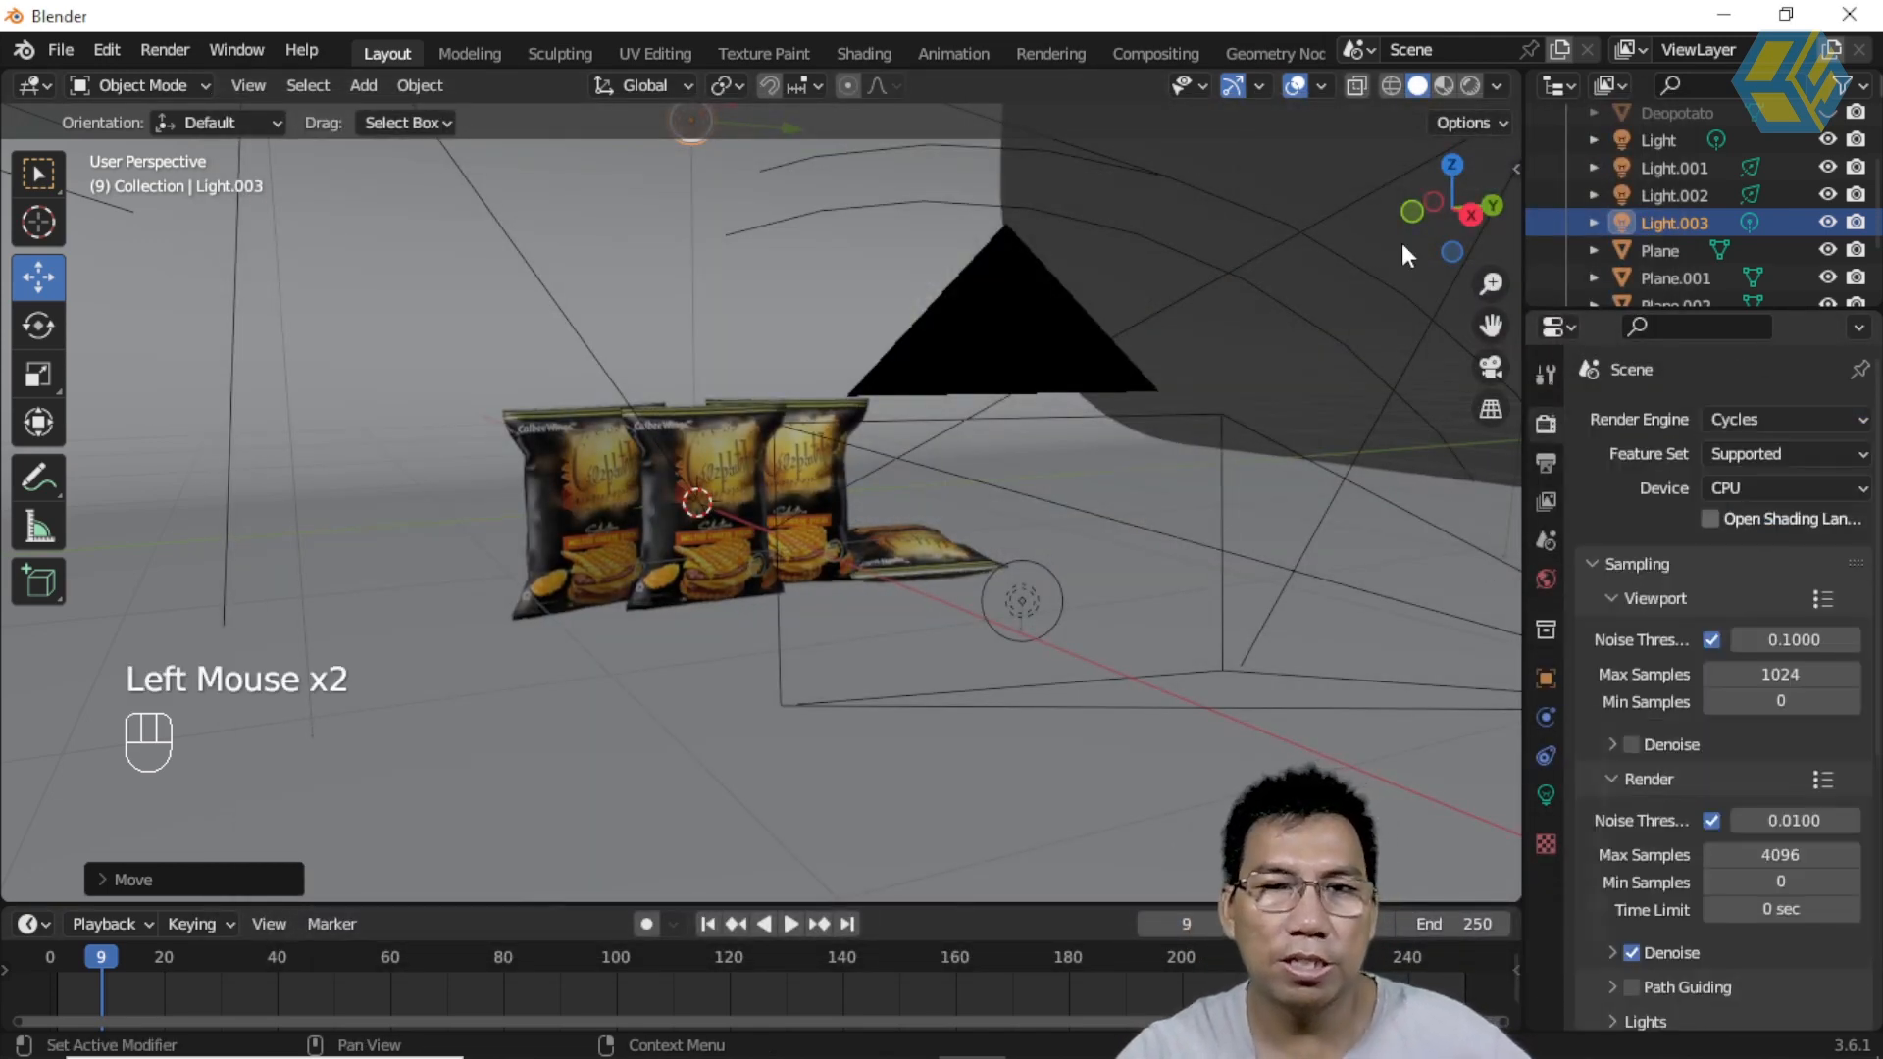
Step: View the bags through the camera, preview them in rendered shading and return to solid shading
left_click(1491, 369)
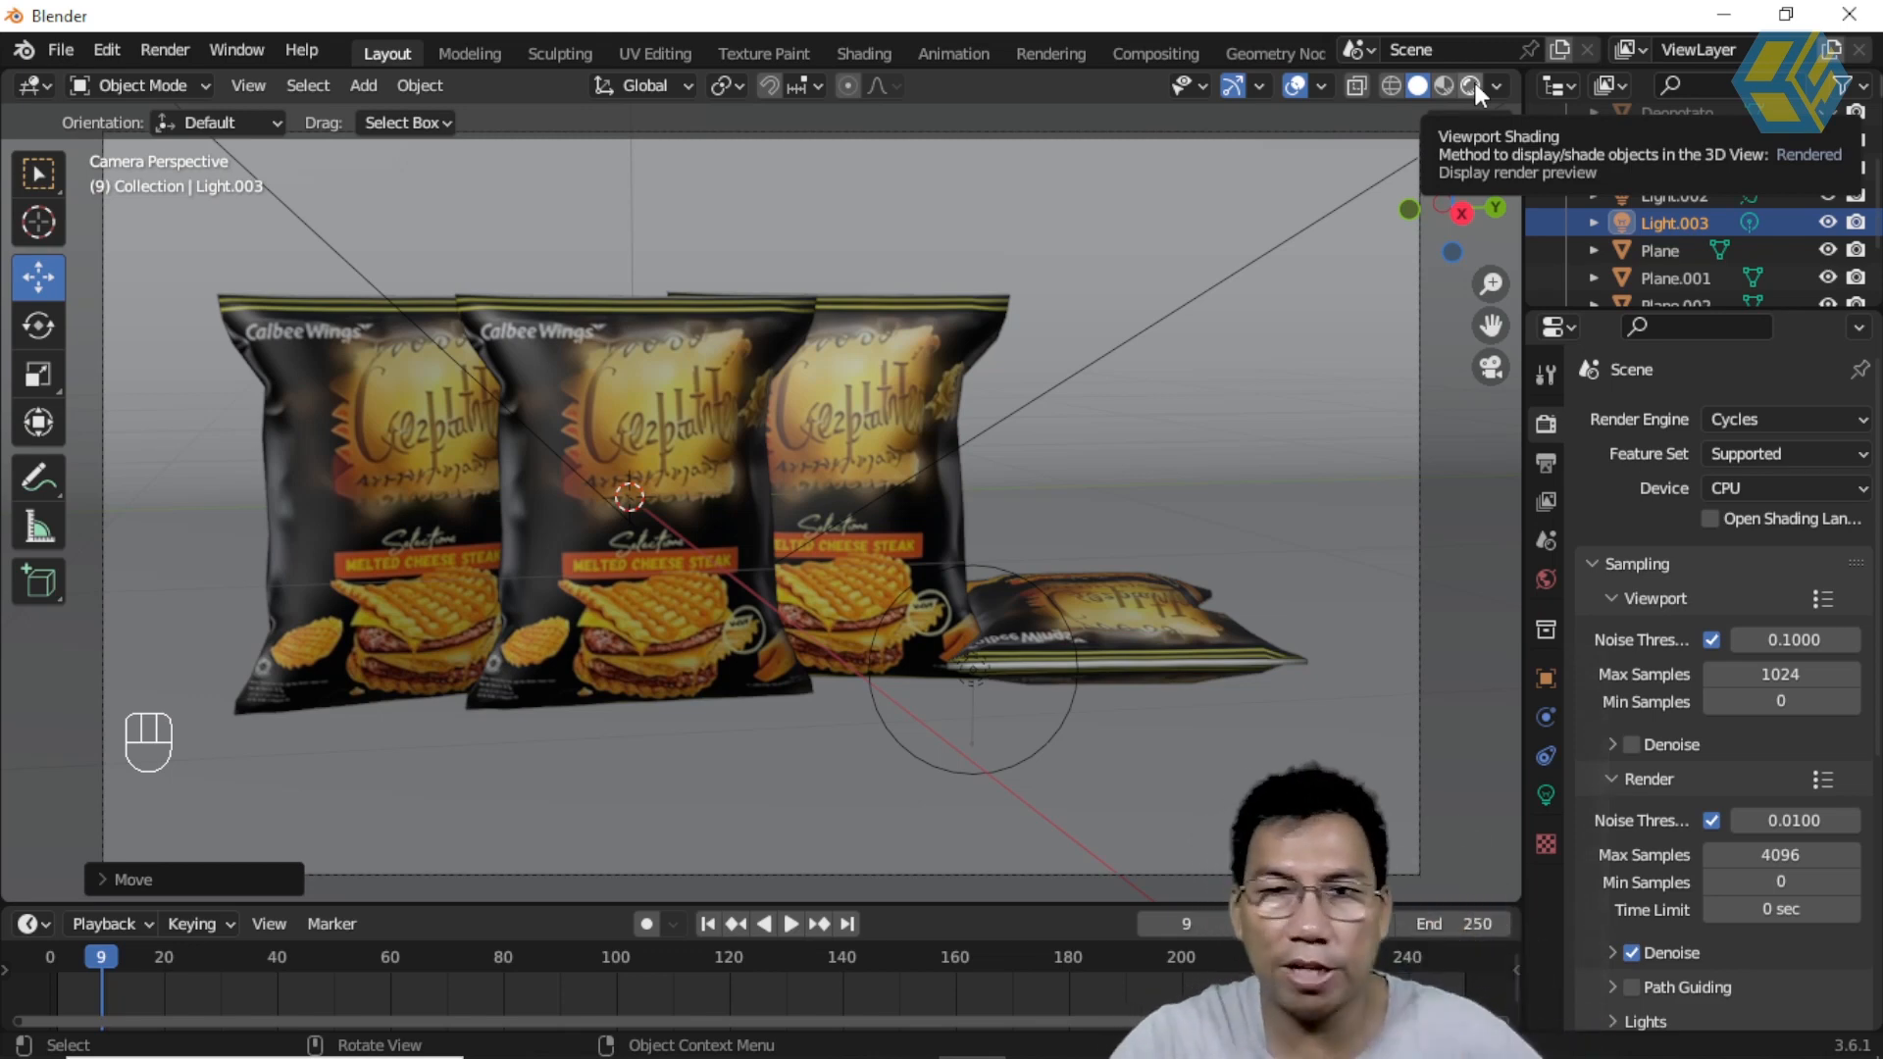
left_click(1475, 83)
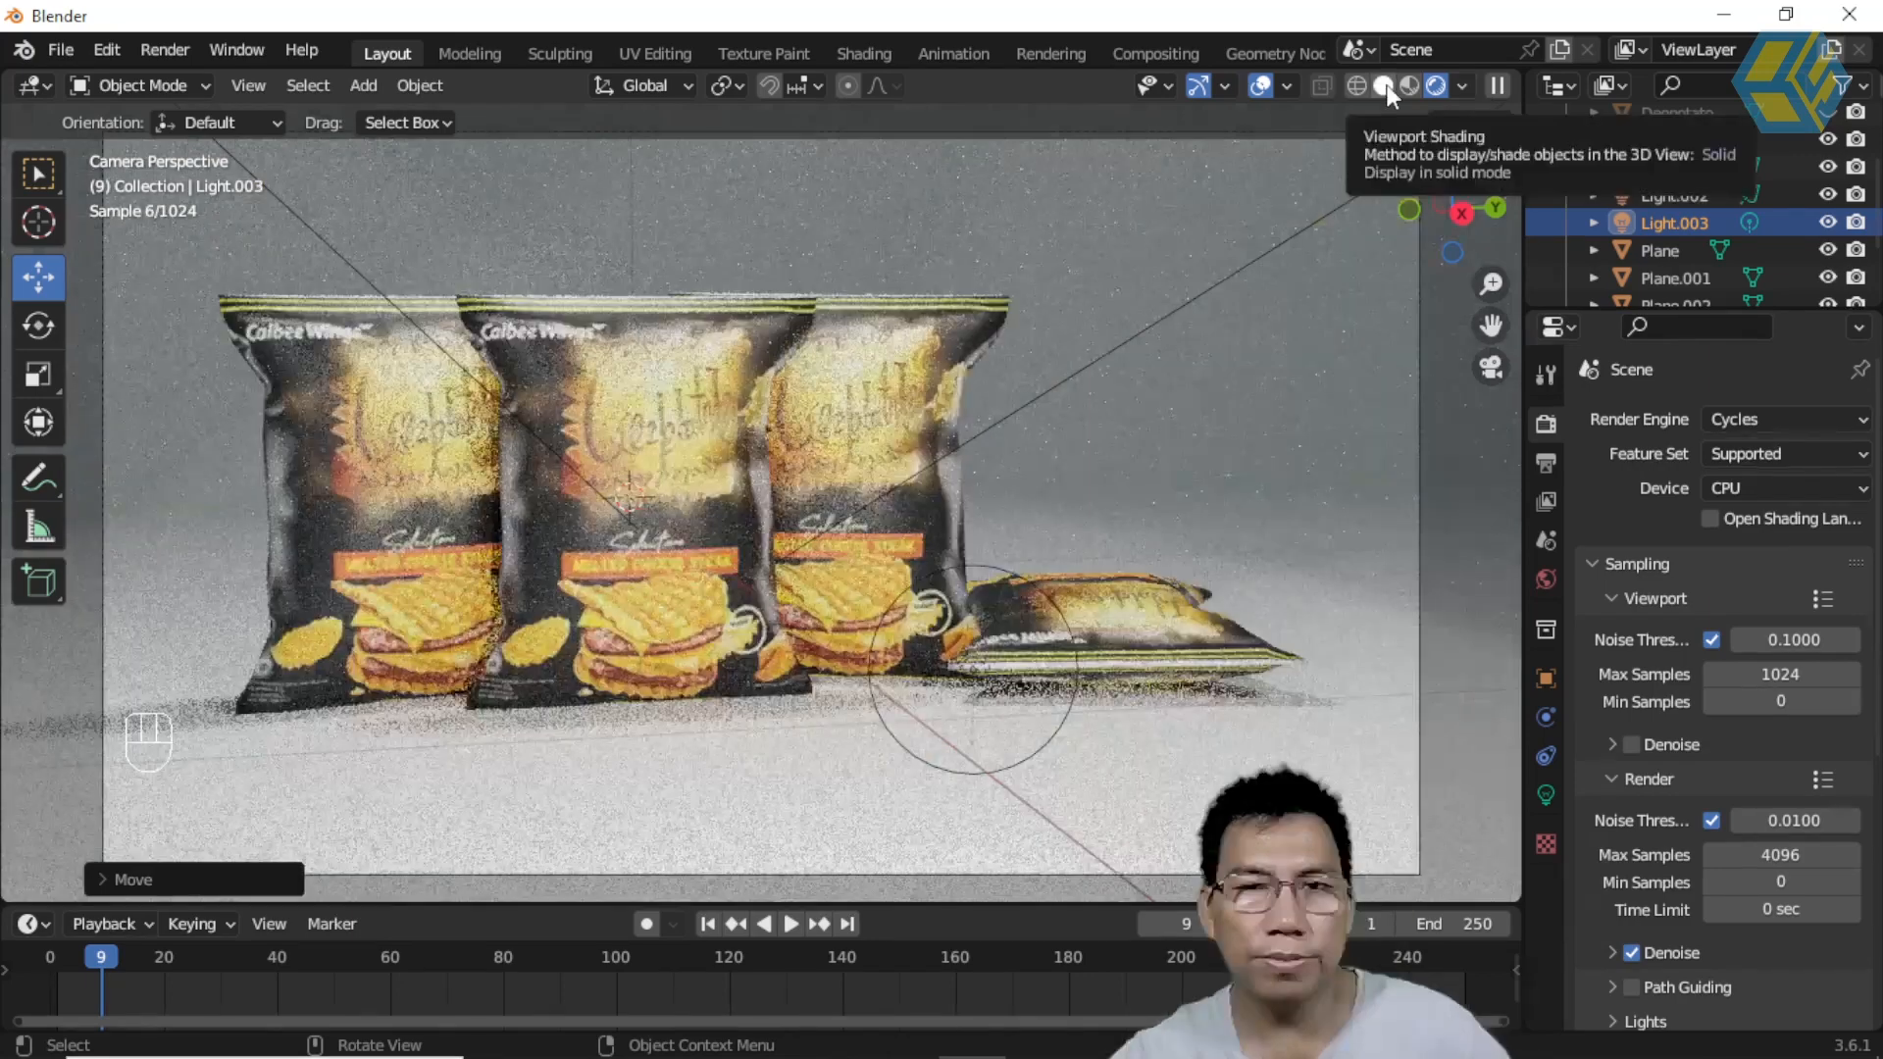
left_click(1387, 84)
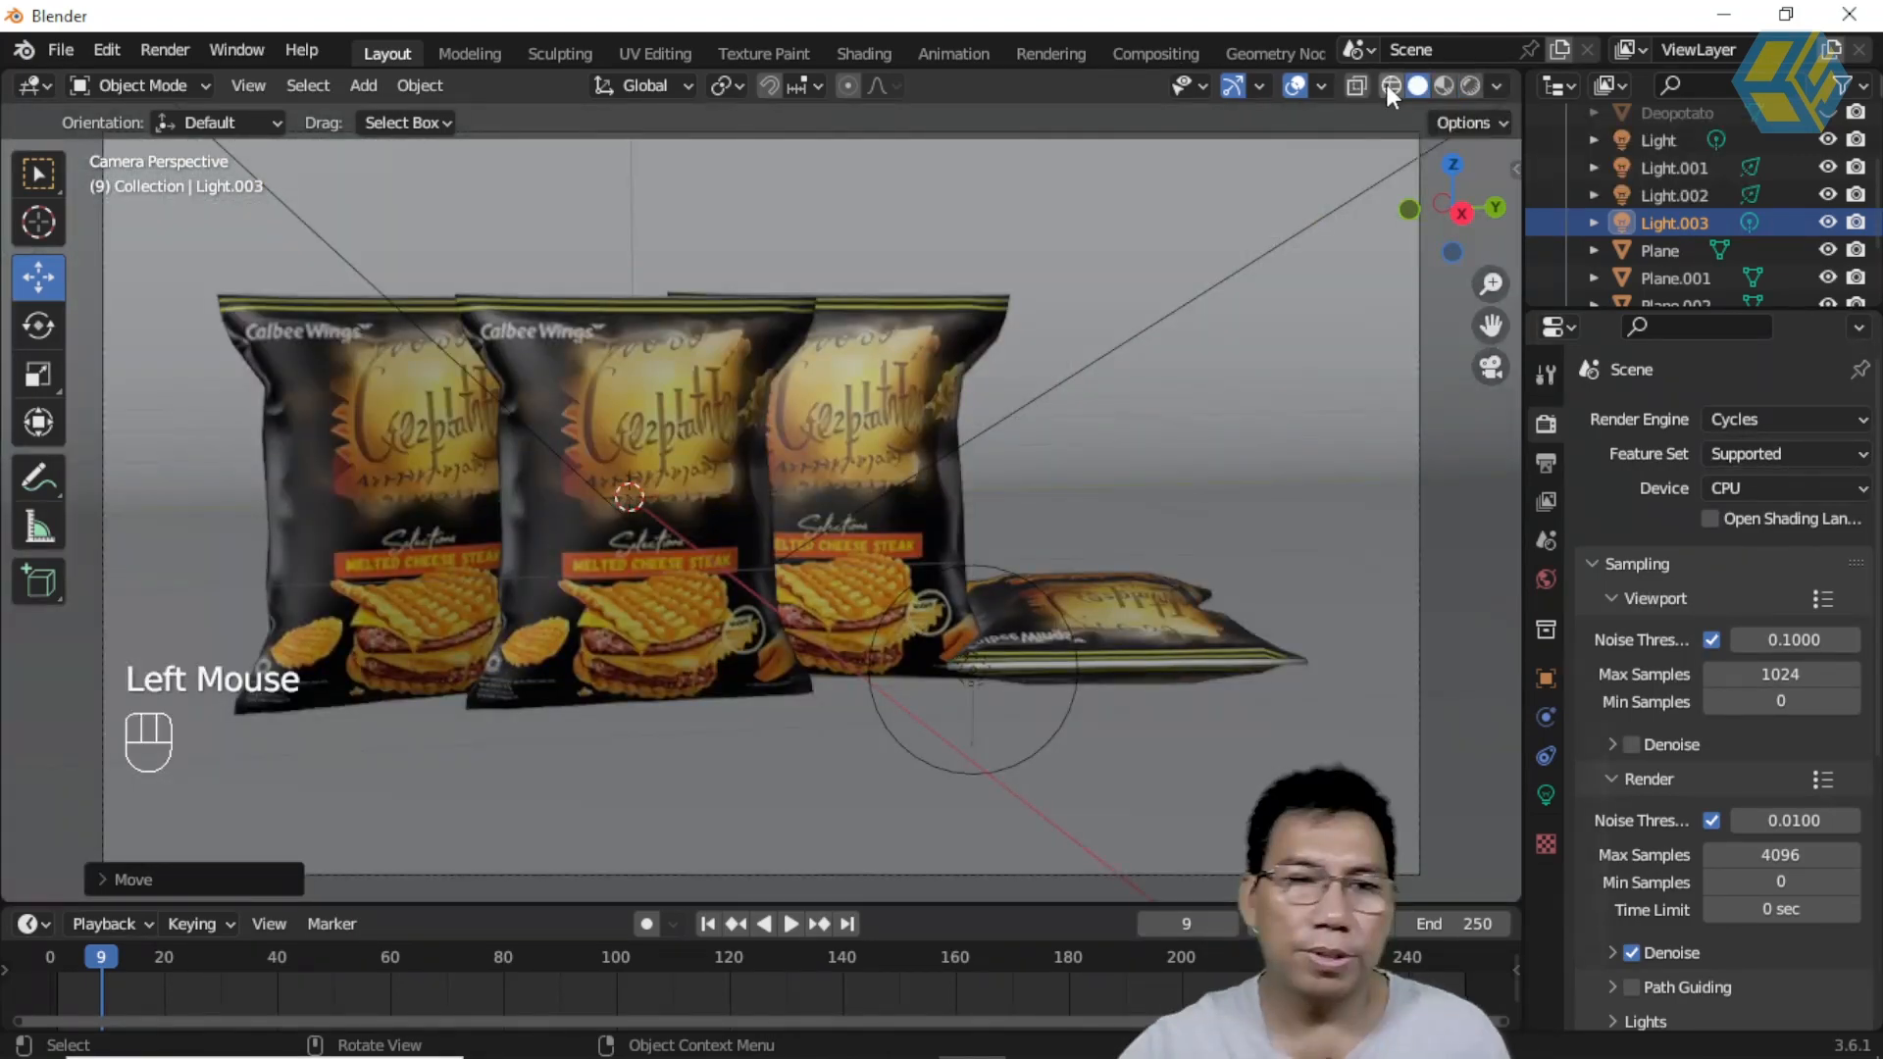
Step: Select the curved backdrop behind the bags and give it a new material
left_click(1317, 345)
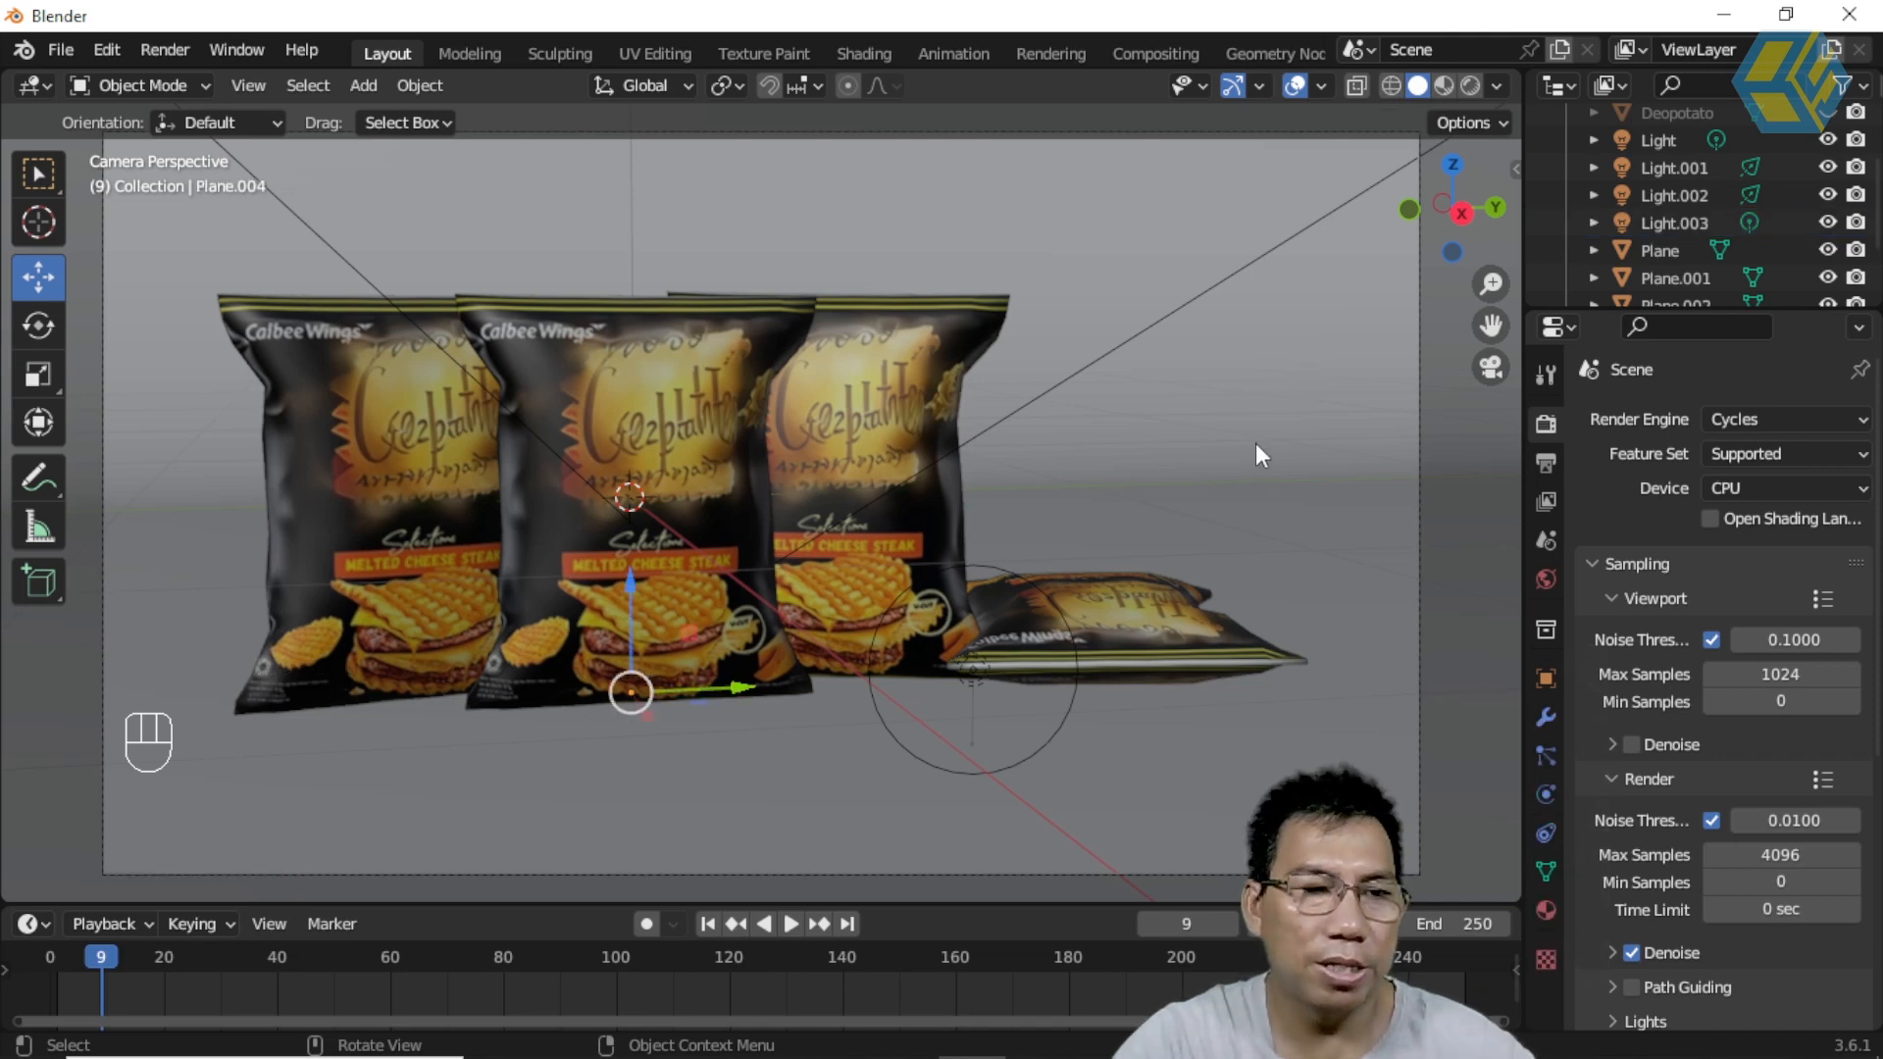
scroll(1728, 253, "down", 2)
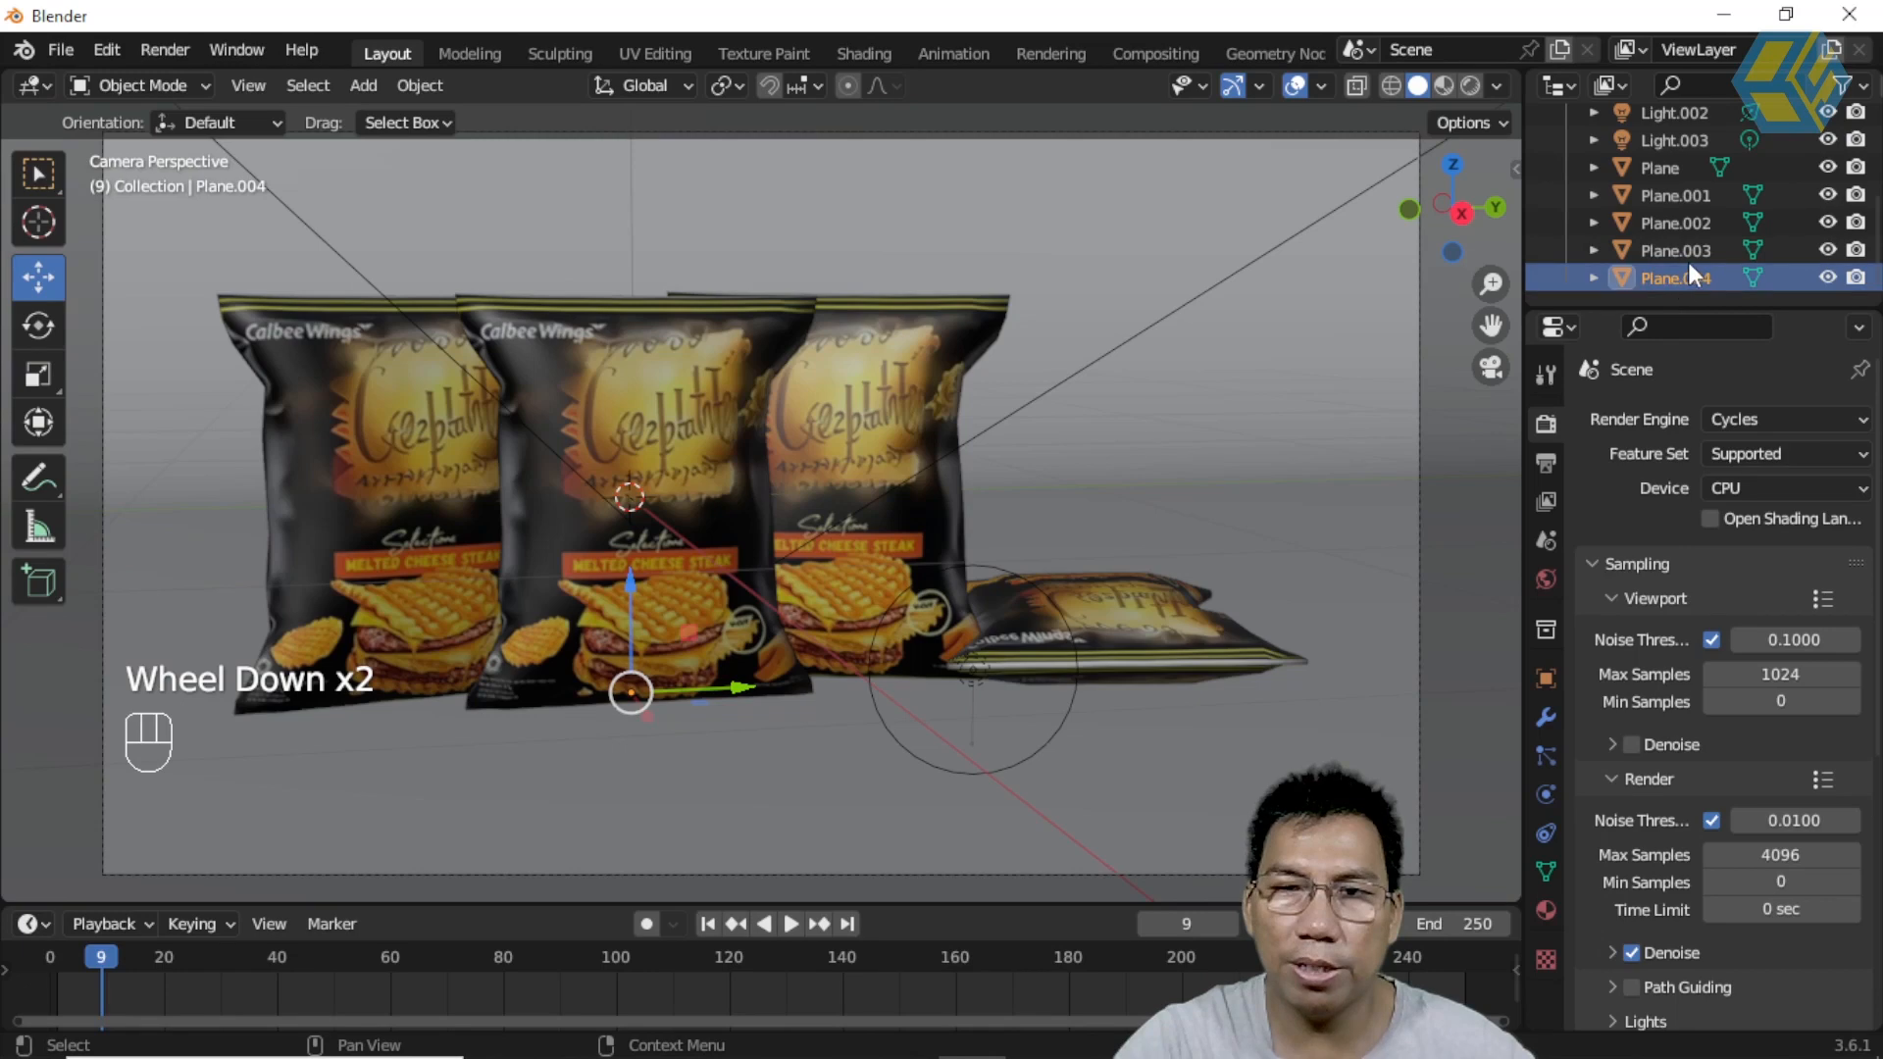
left_click(1680, 250)
left_click(1675, 225)
left_click(1668, 192)
left_click(1668, 167)
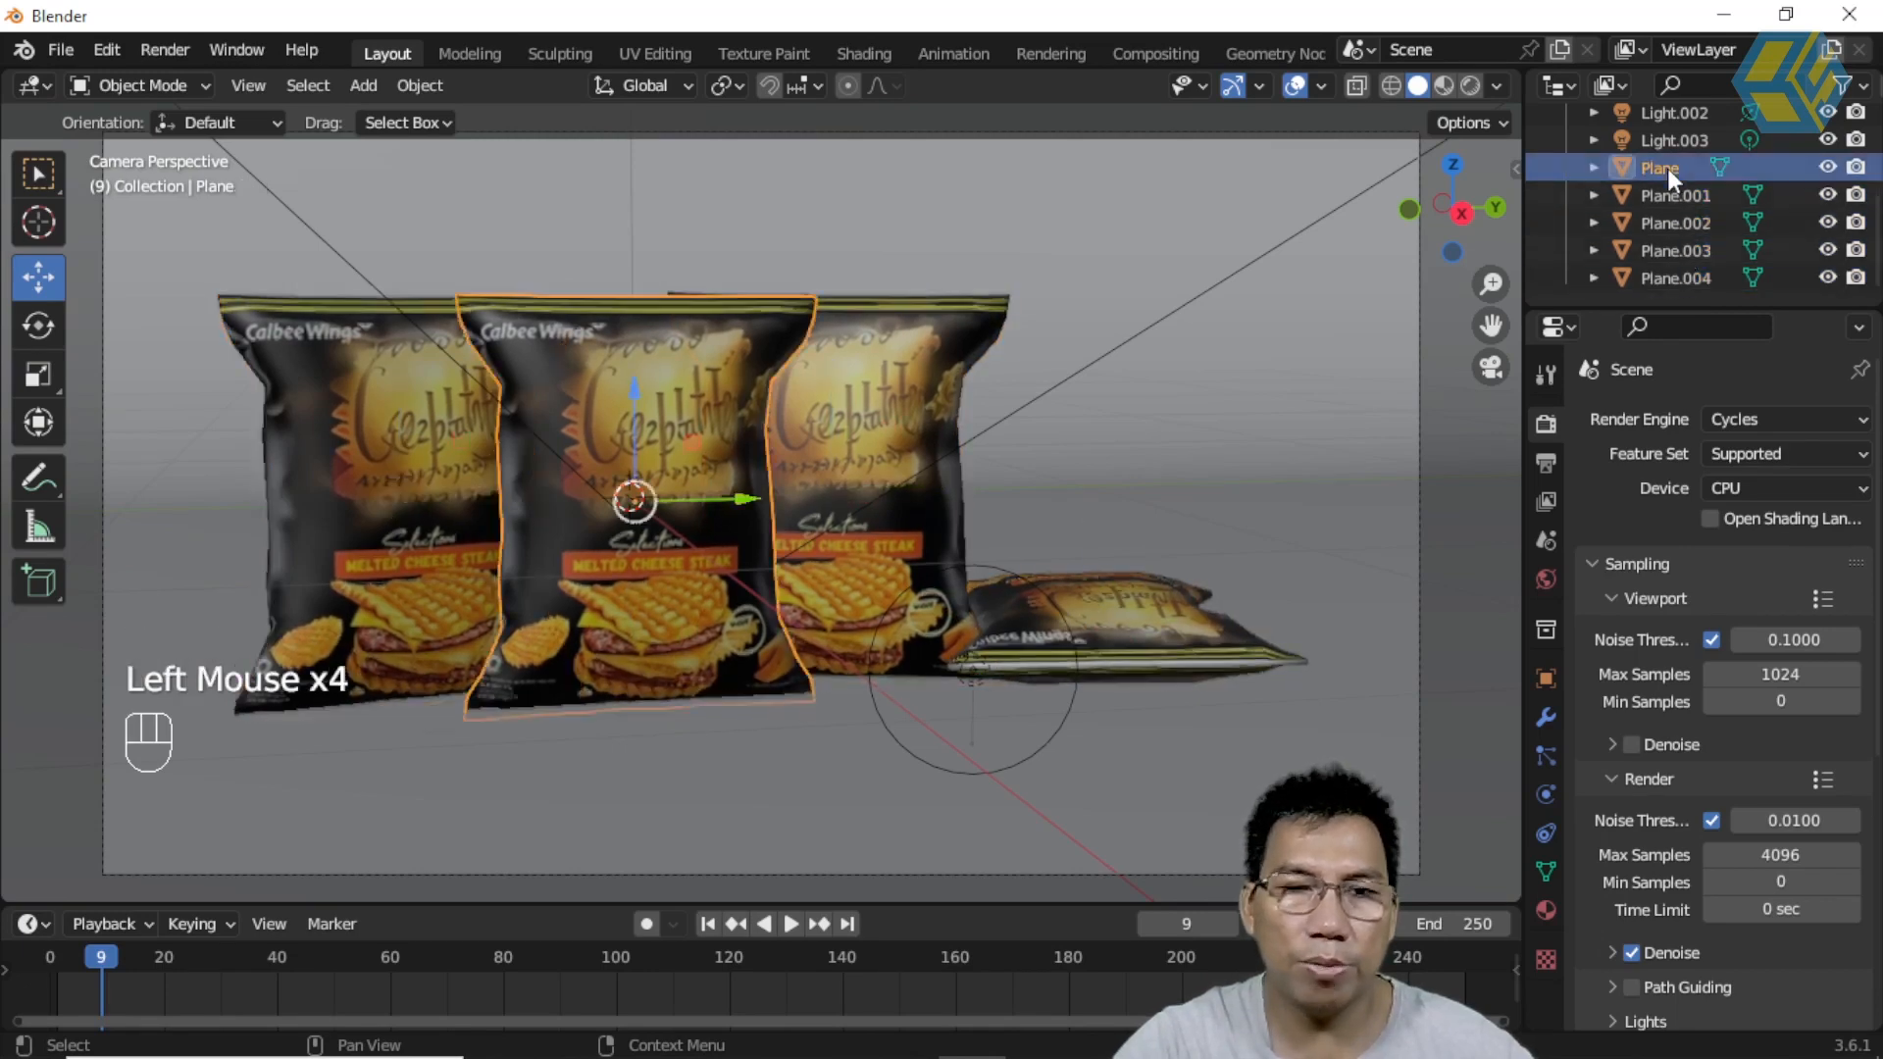
left_click(1192, 216)
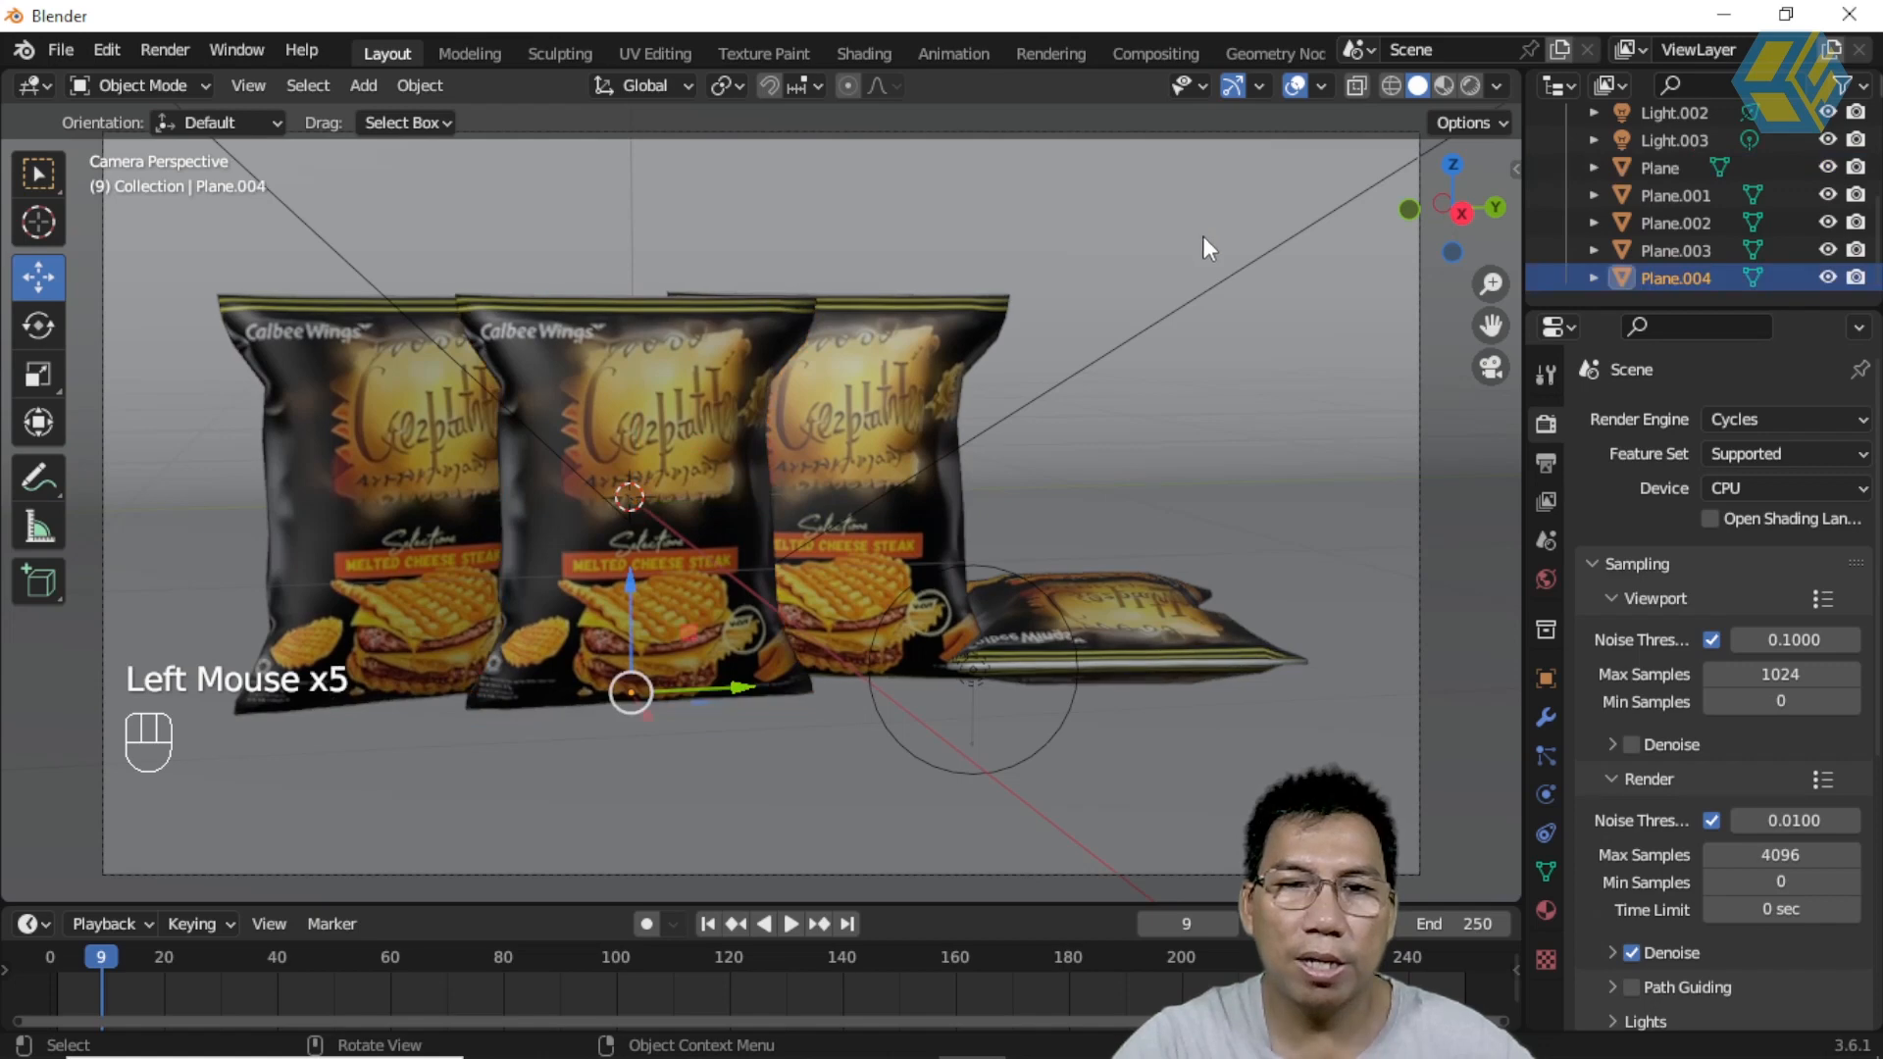
scroll(1207, 255, "down", 2)
scroll(1118, 368, "up", 1)
scroll(1114, 361, "up", 1)
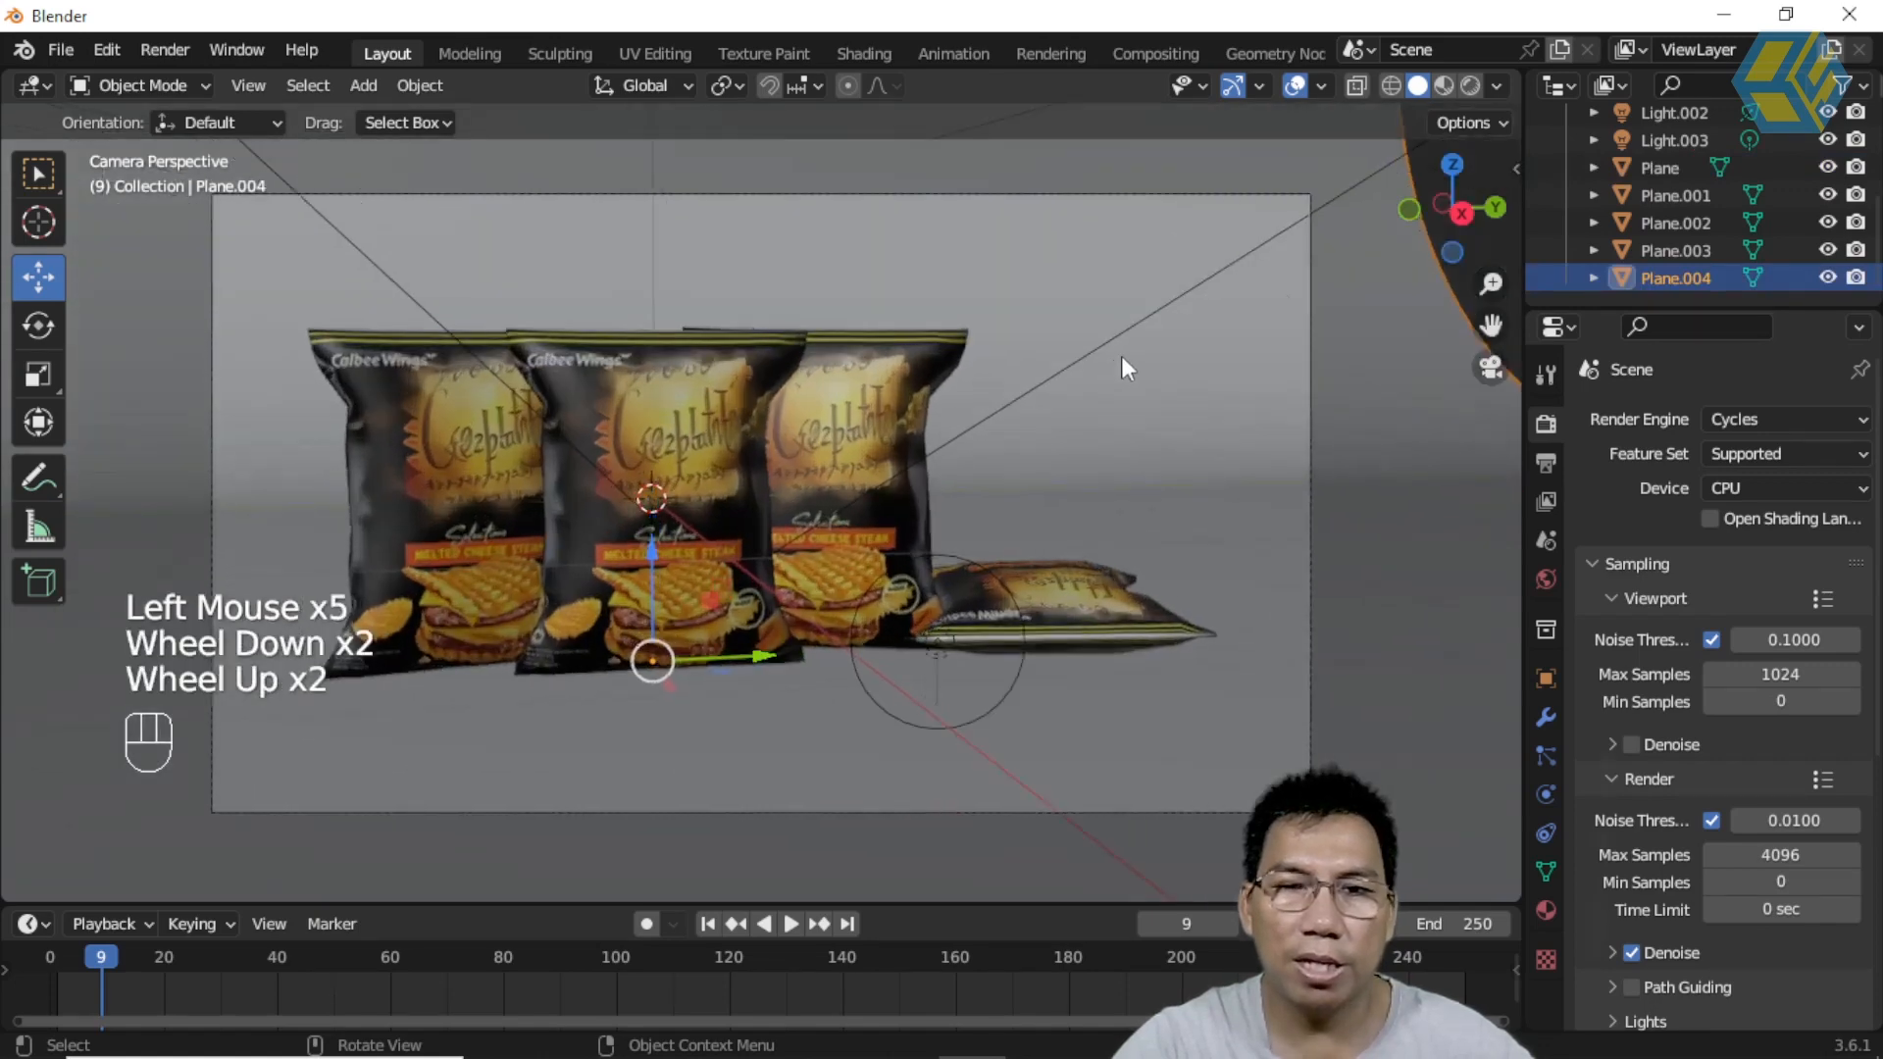
left_click(1547, 909)
left_click(1756, 540)
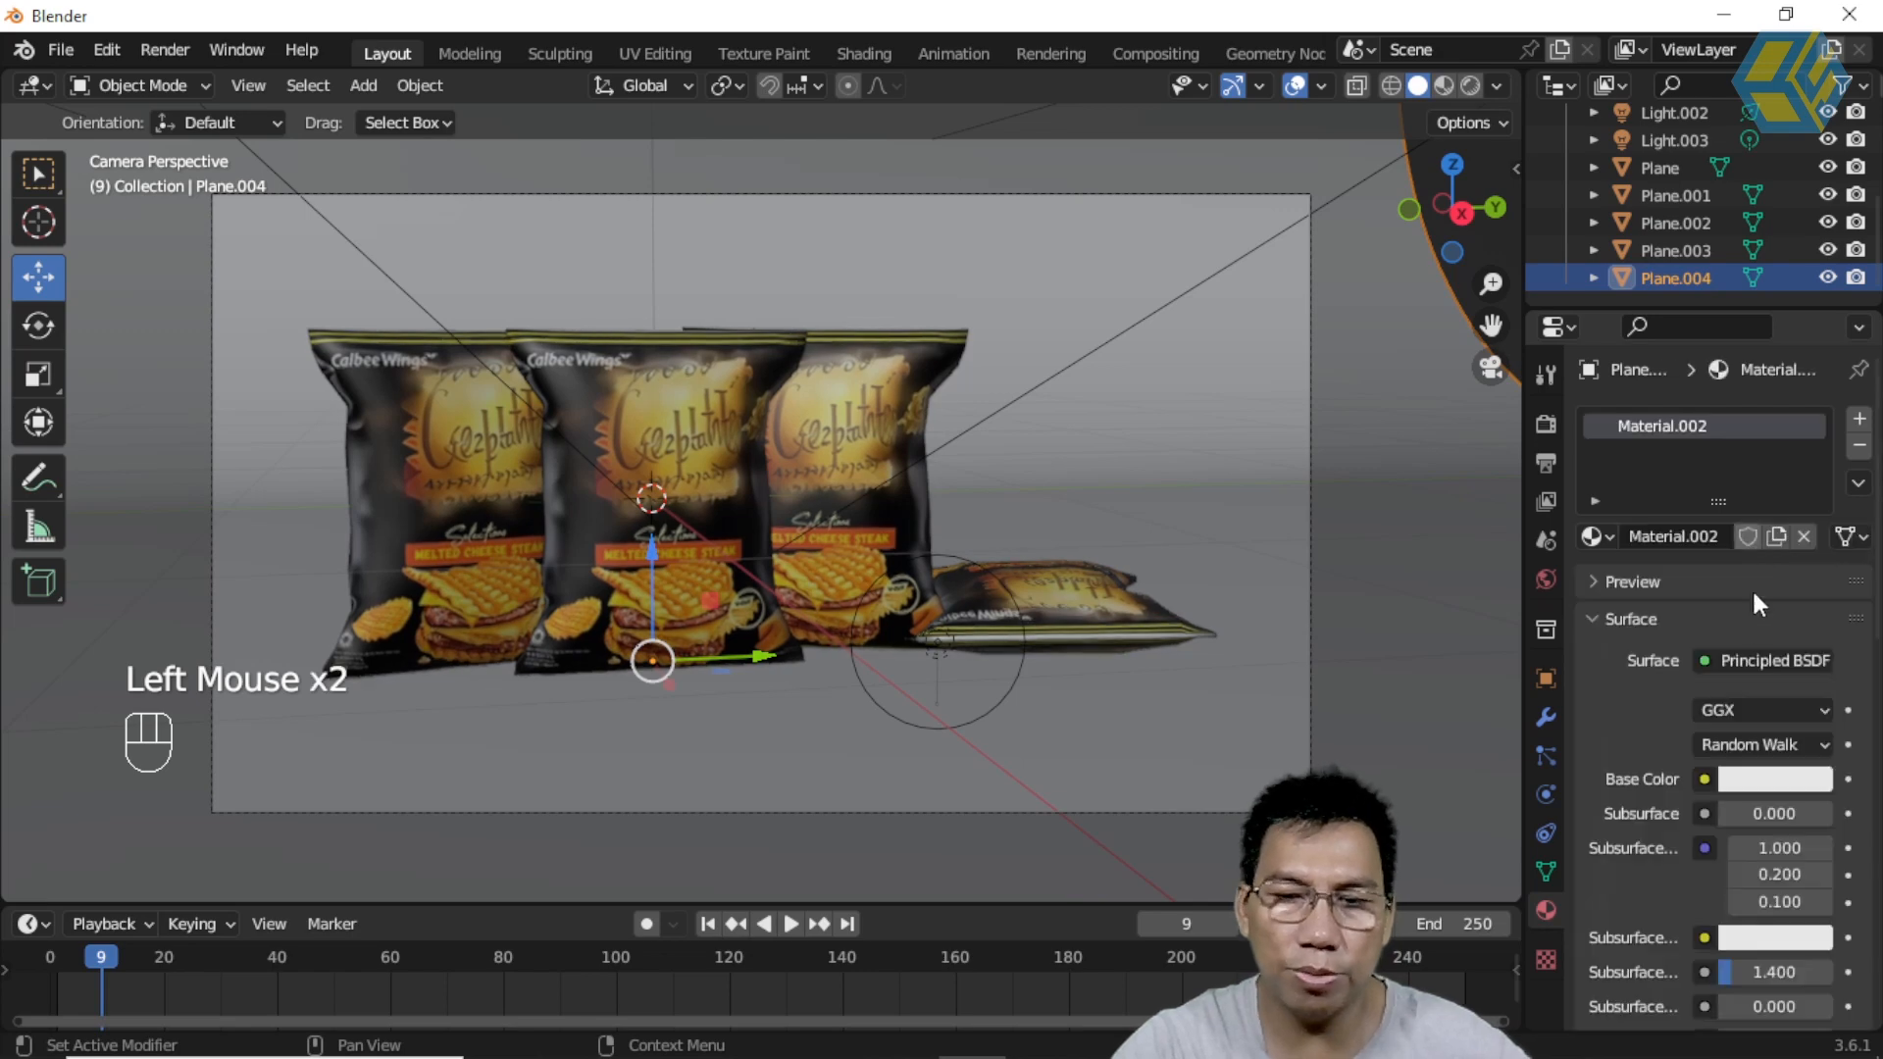
Step: Sample an orange-brown from the bag artwork as the backdrop's base color and show the scene in material preview
left_click(1761, 777)
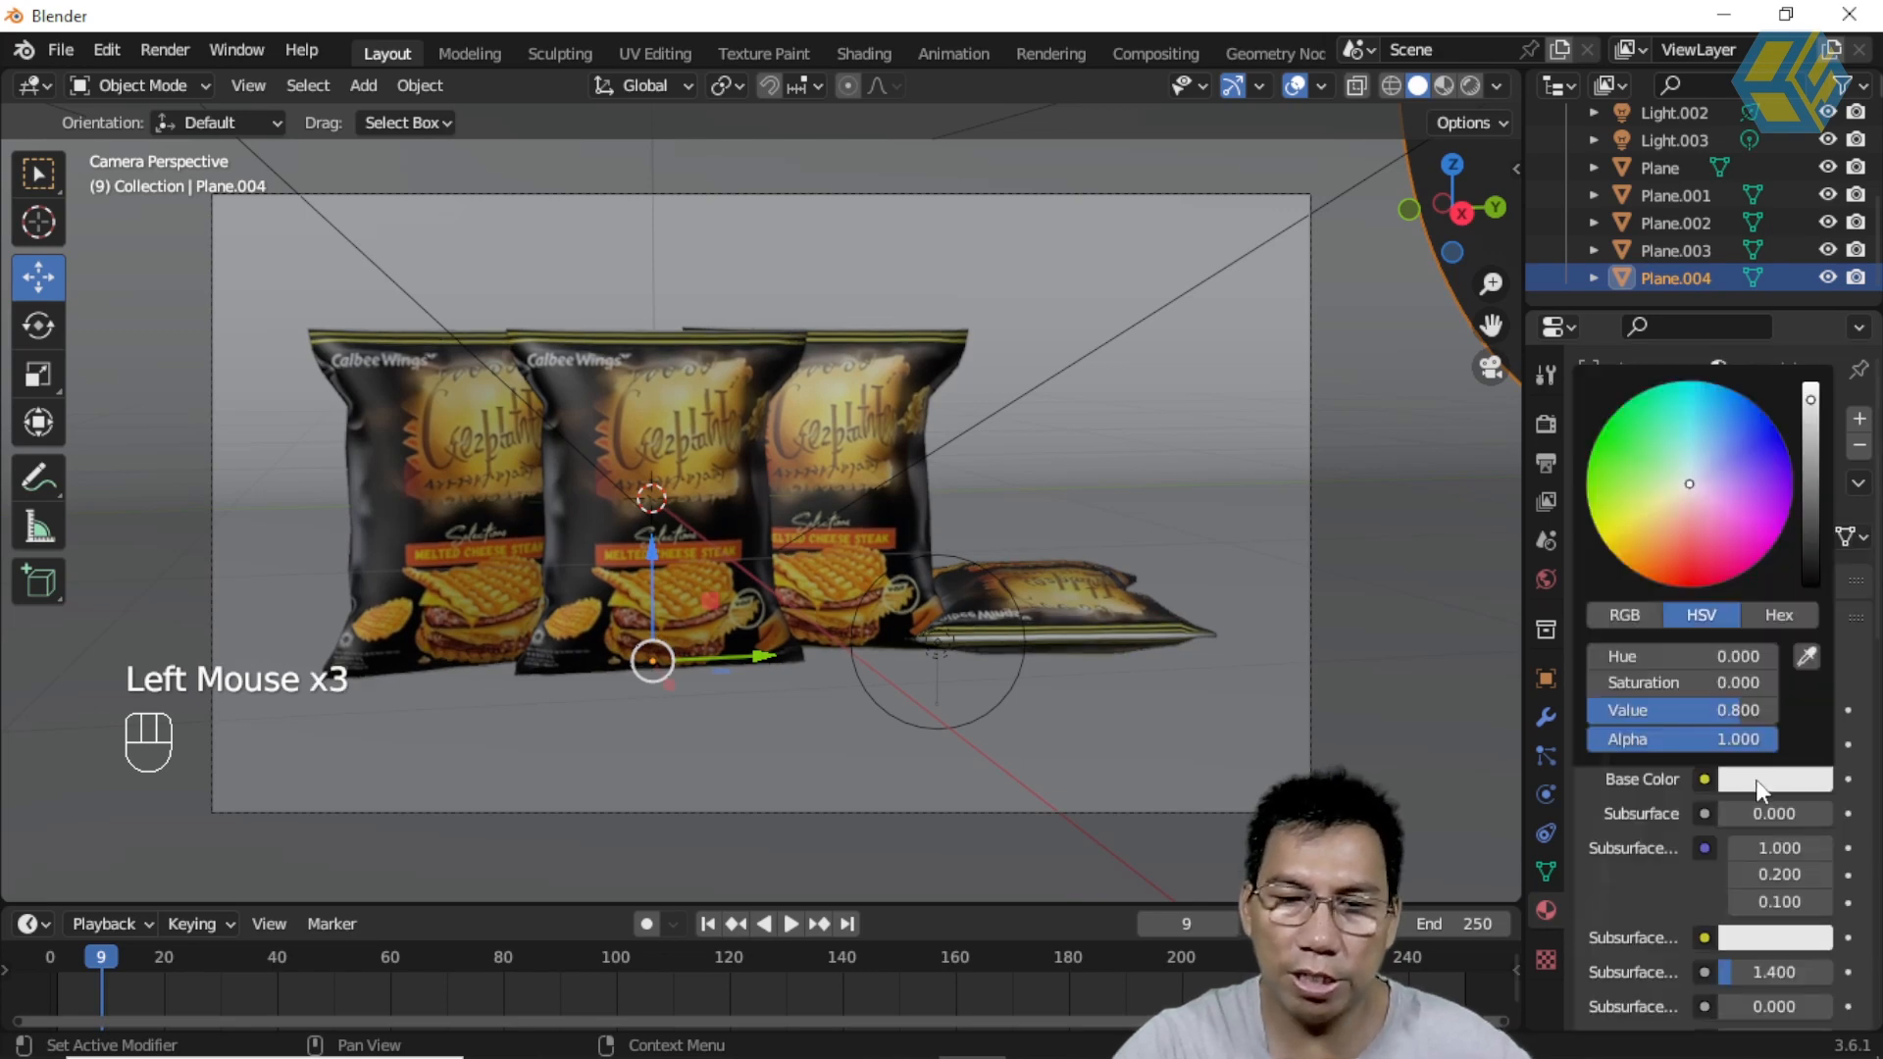
left_click(1808, 655)
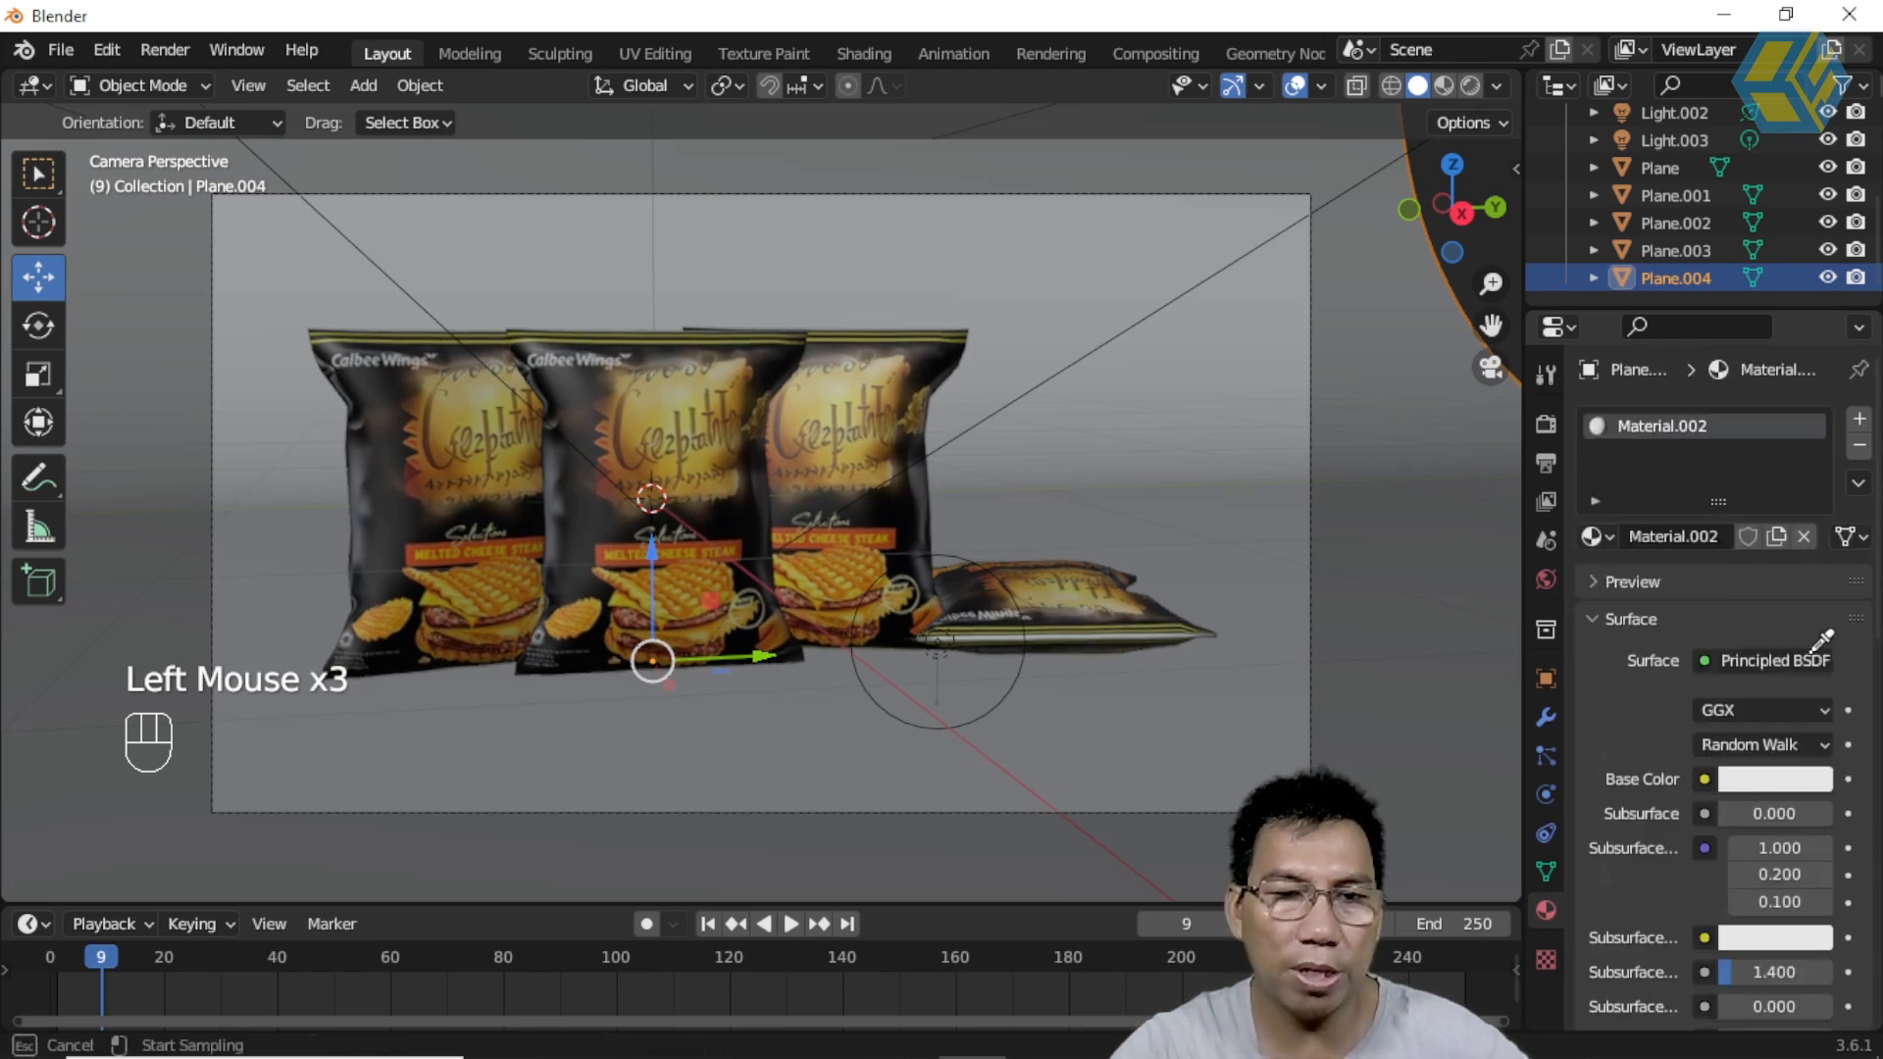
left_click(893, 535)
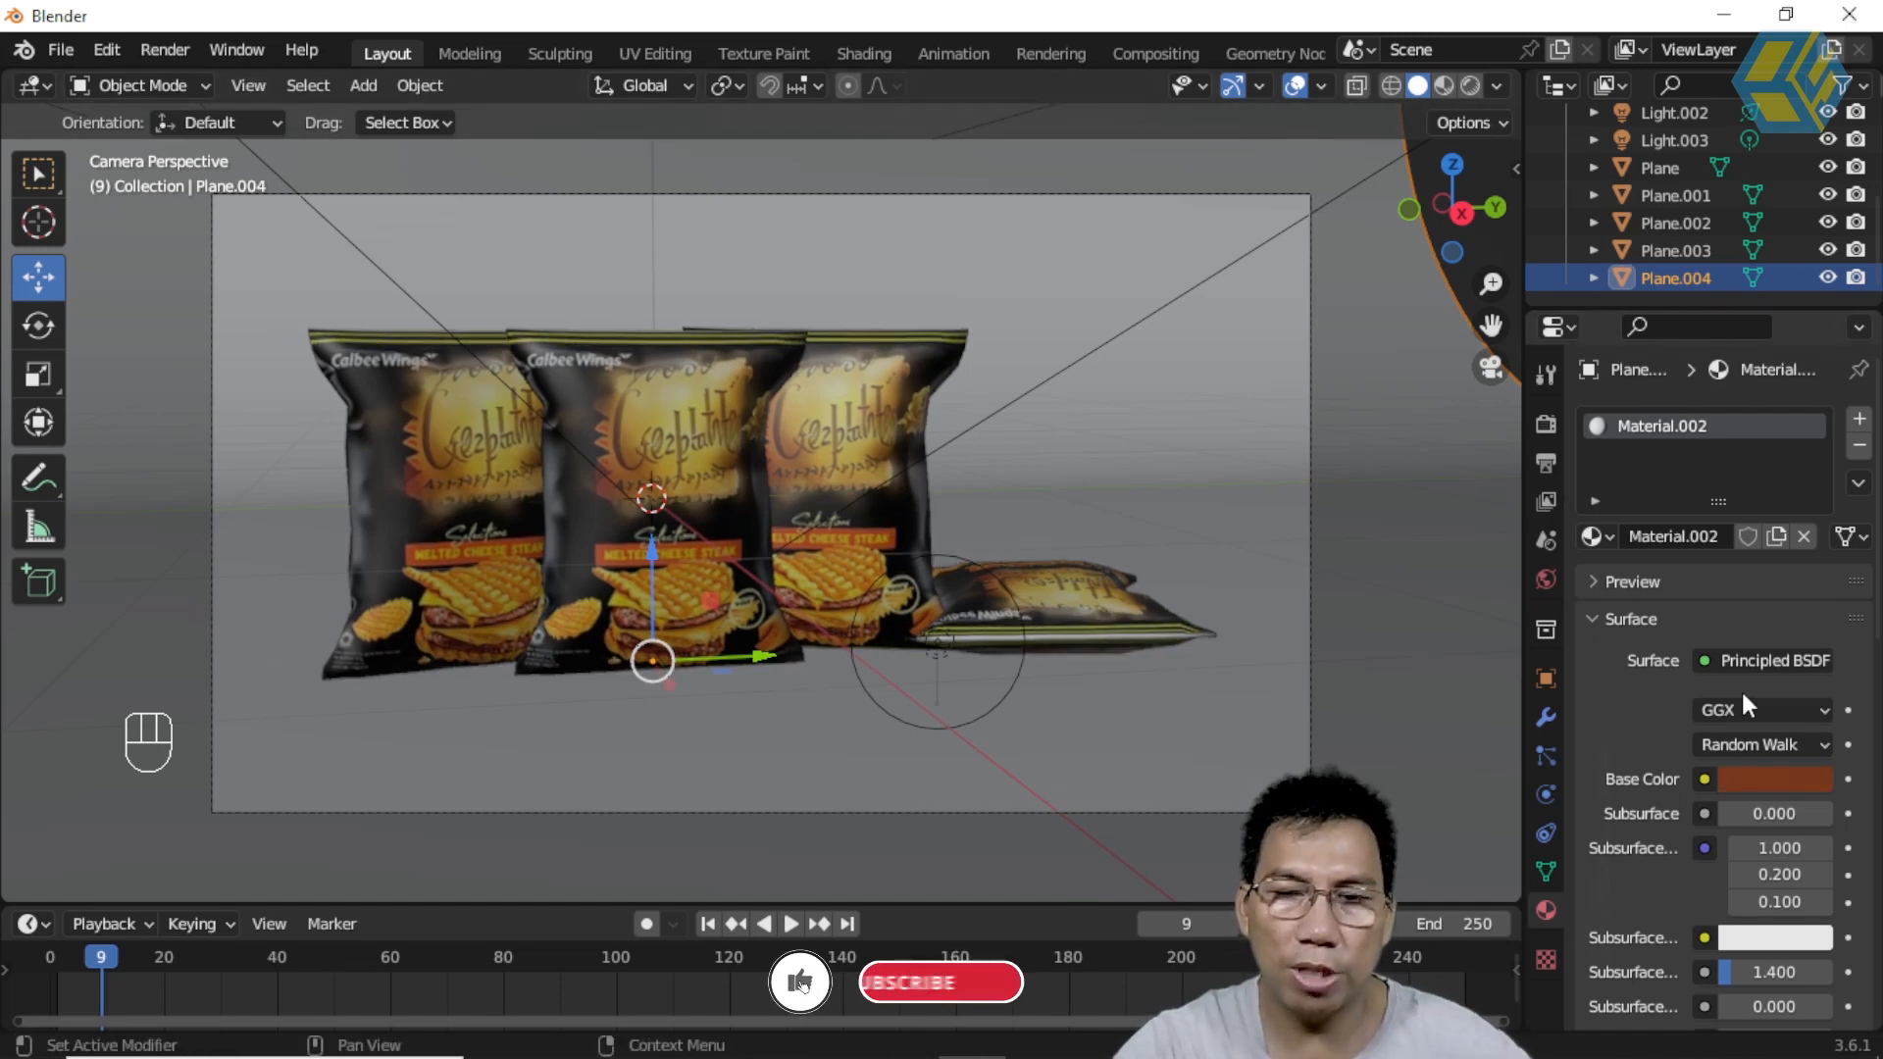
left_click(1443, 86)
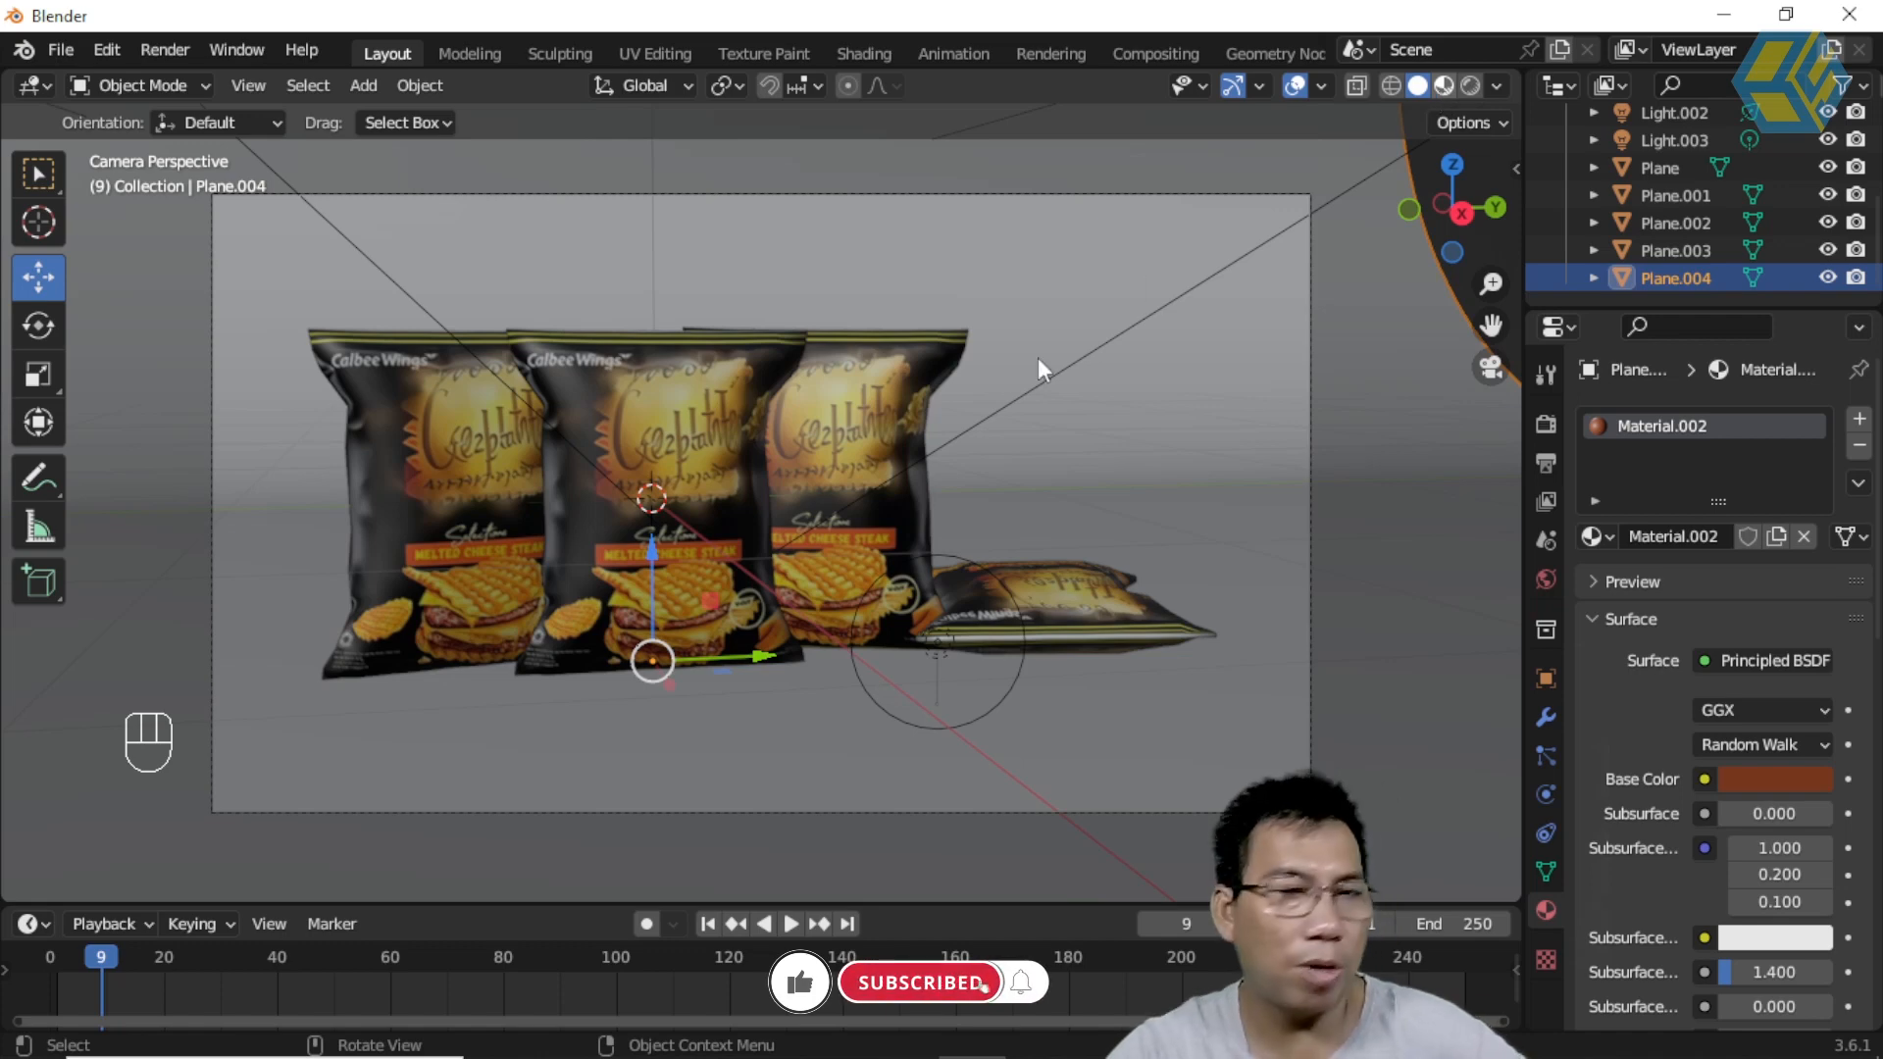
Step: Brighten the backdrop's base color to a value of about 0.748, shift it towards red-orange and return to solid shading
left_click(1775, 780)
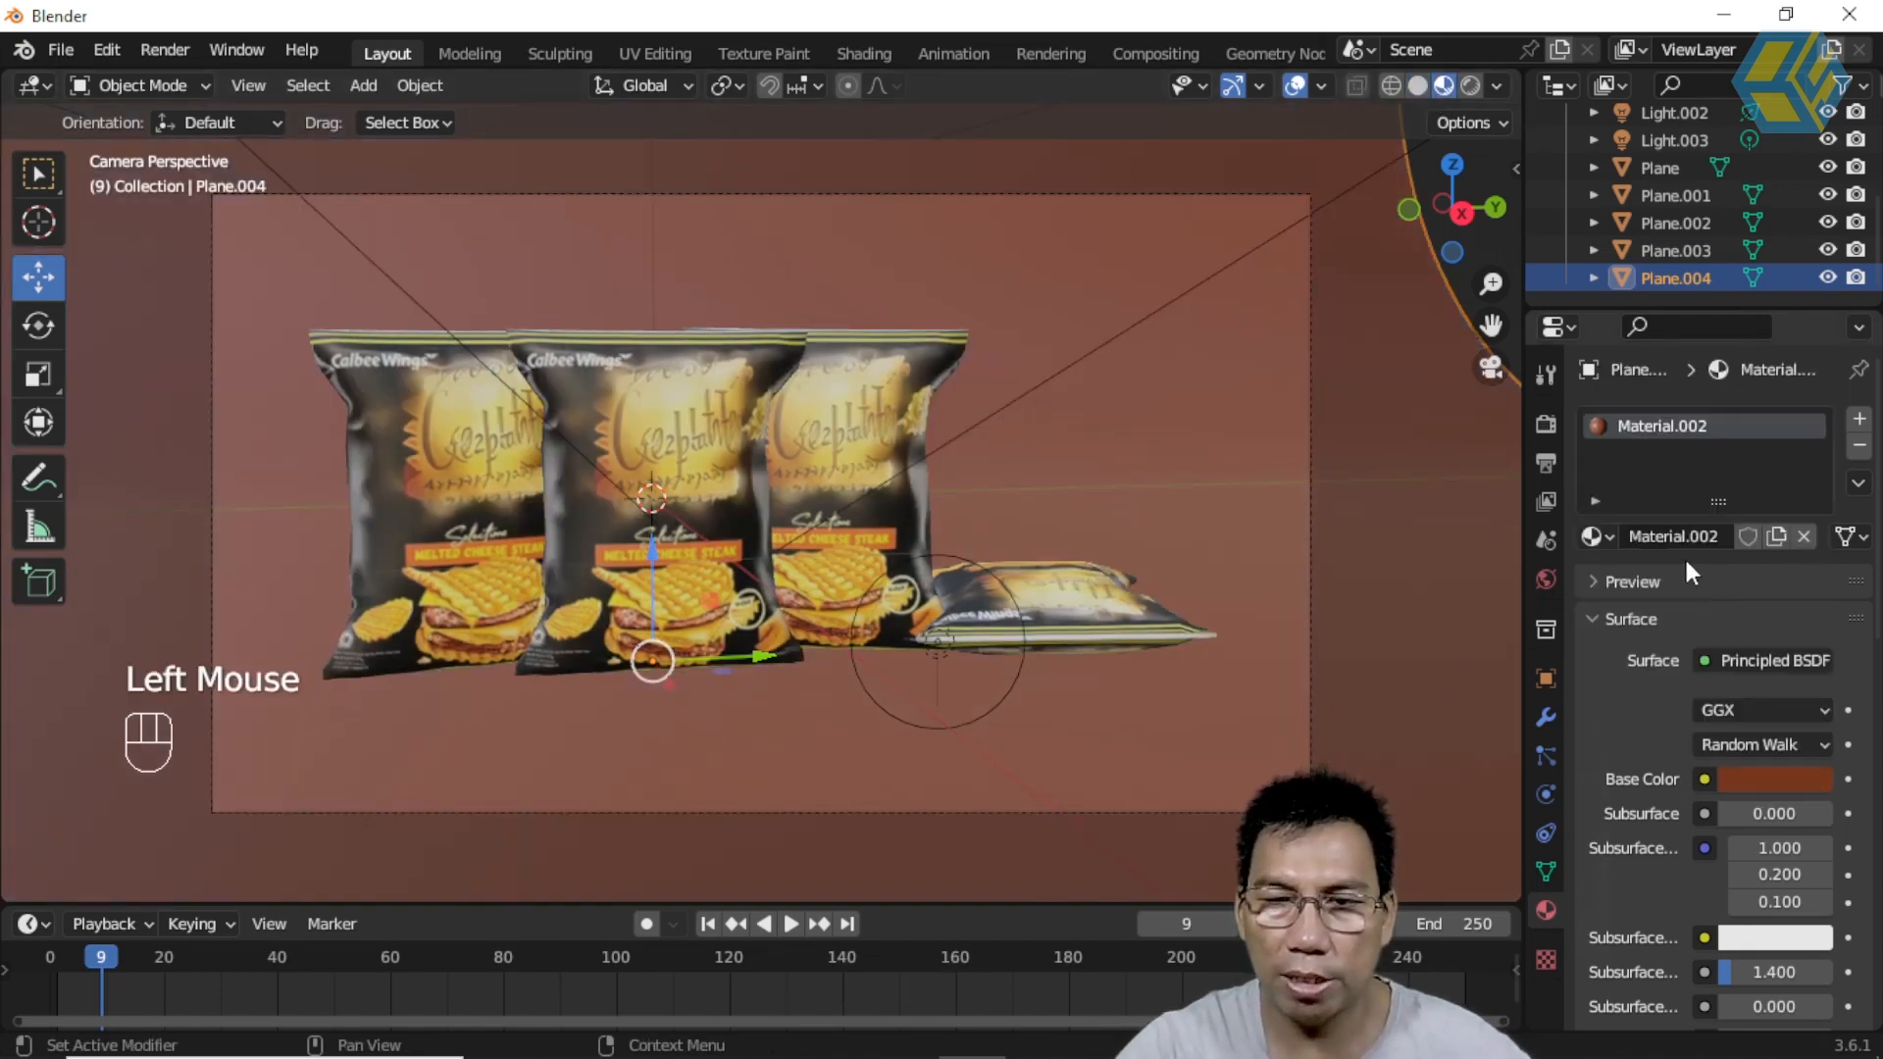
left_click(1756, 775)
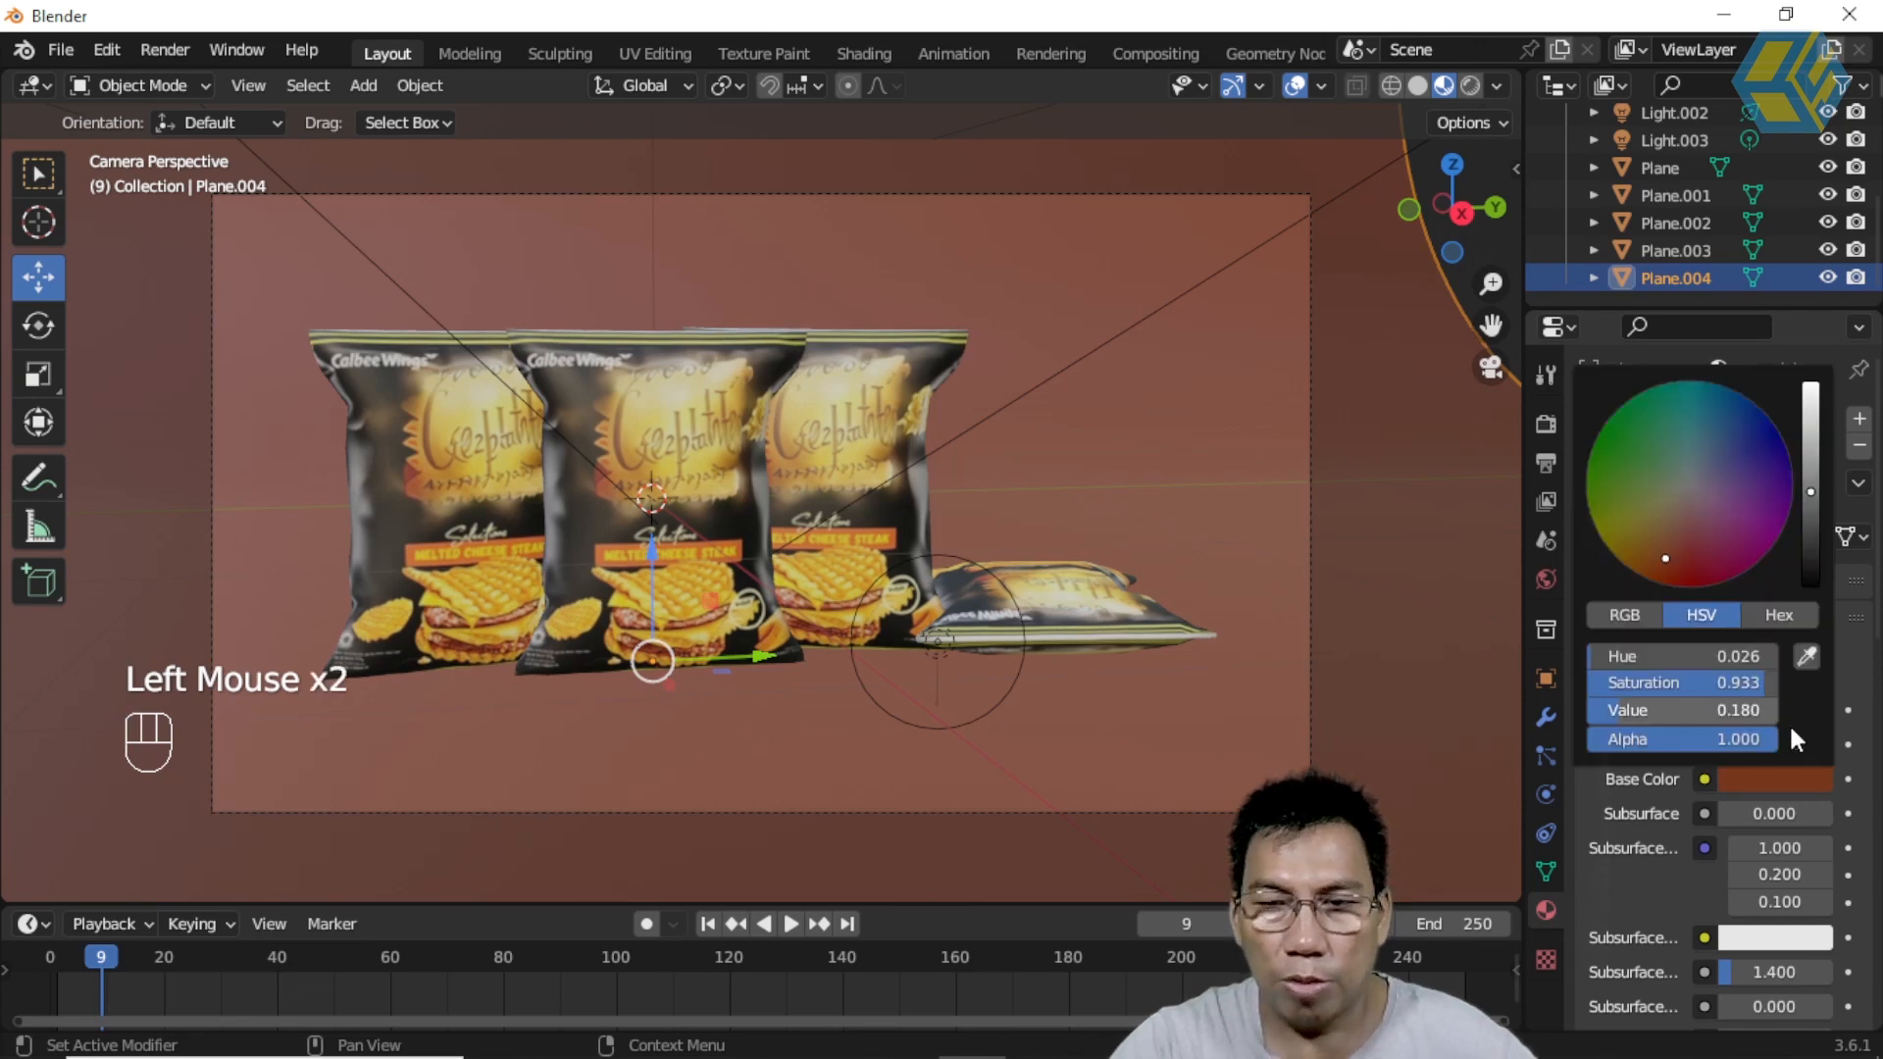
left_click_drag(1811, 492, 1812, 413)
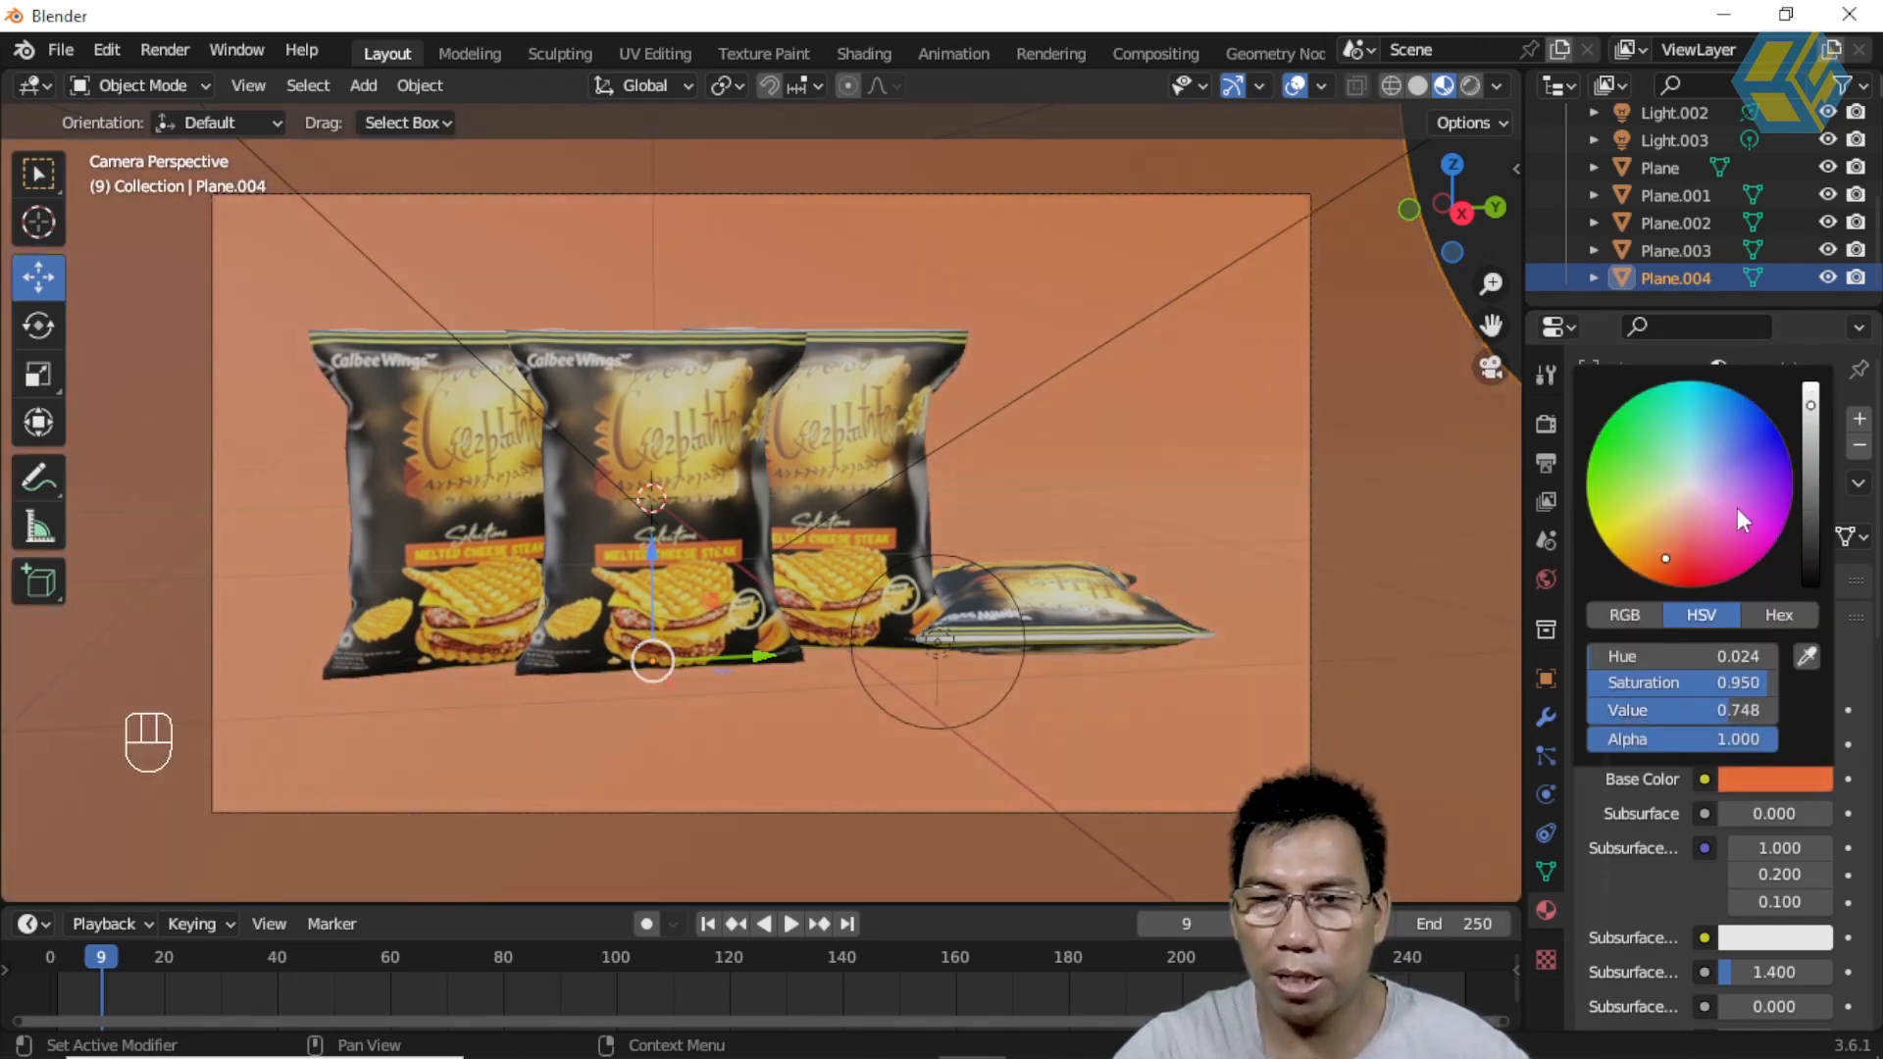
left_click(1675, 556)
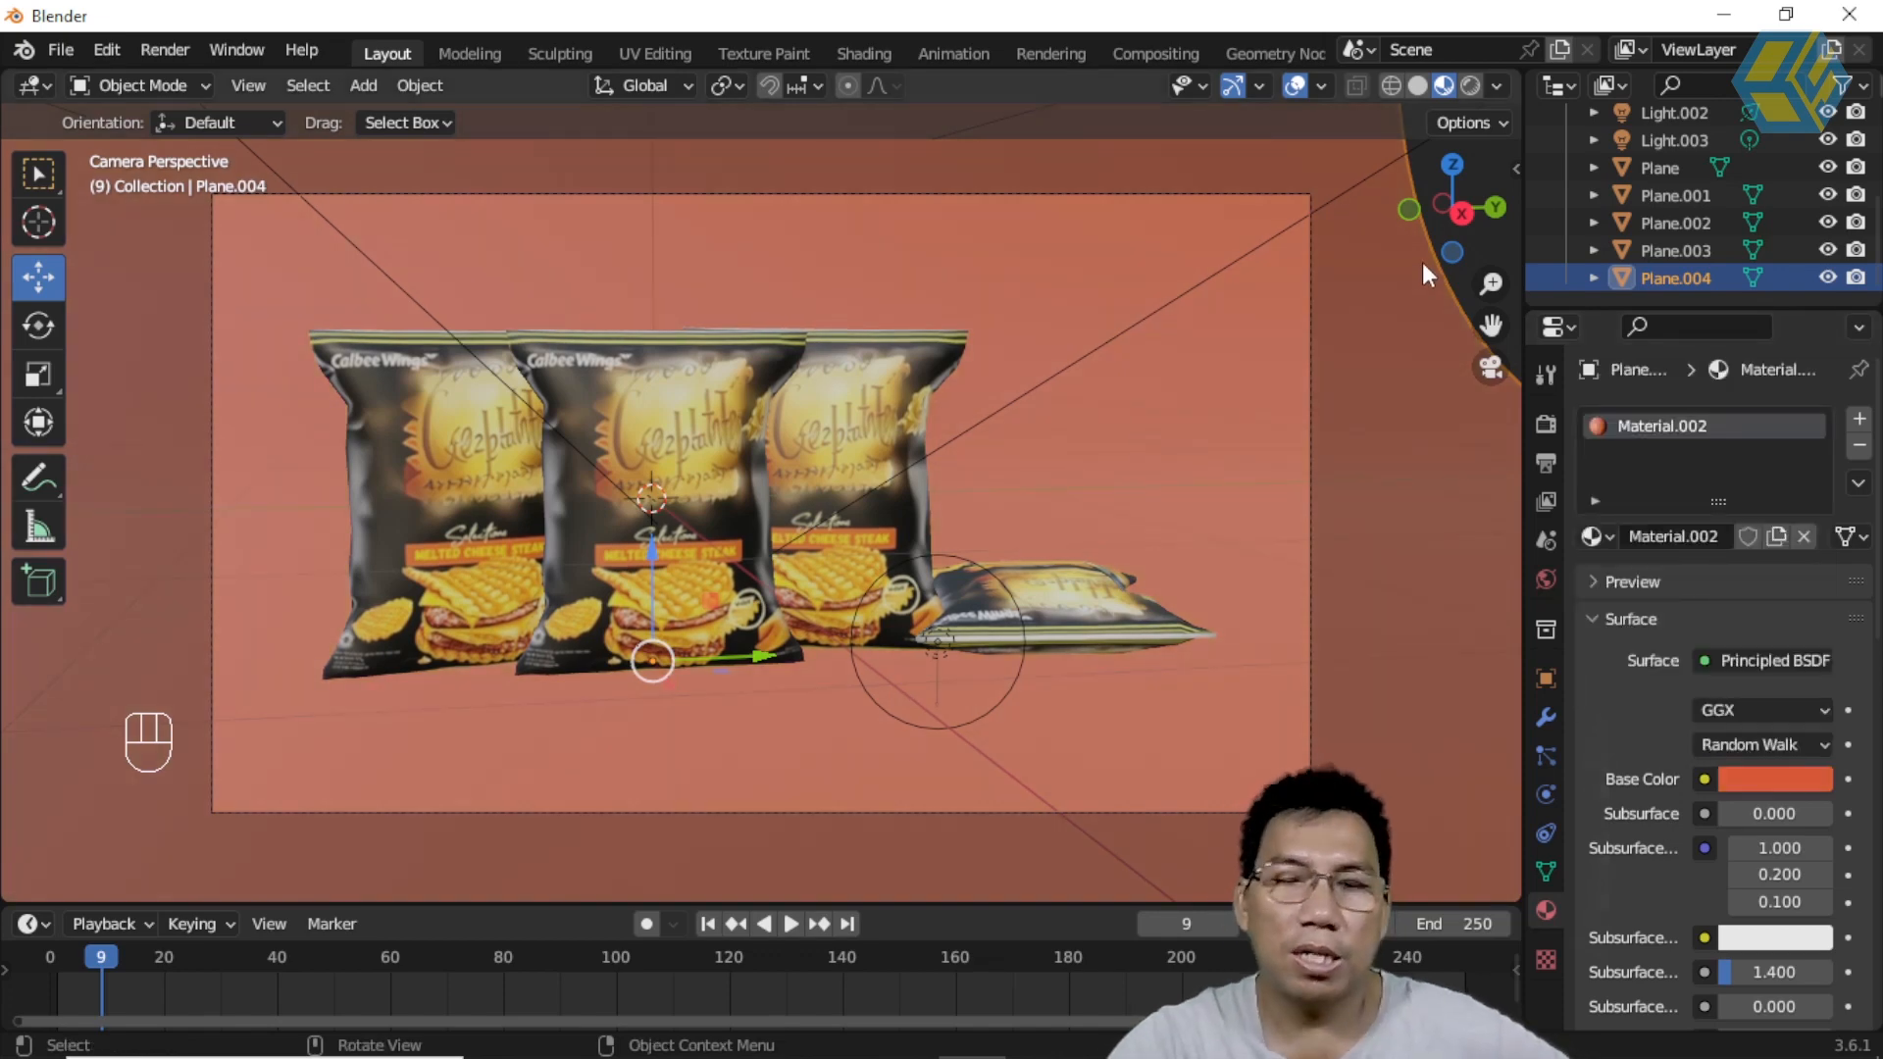
left_click(1415, 86)
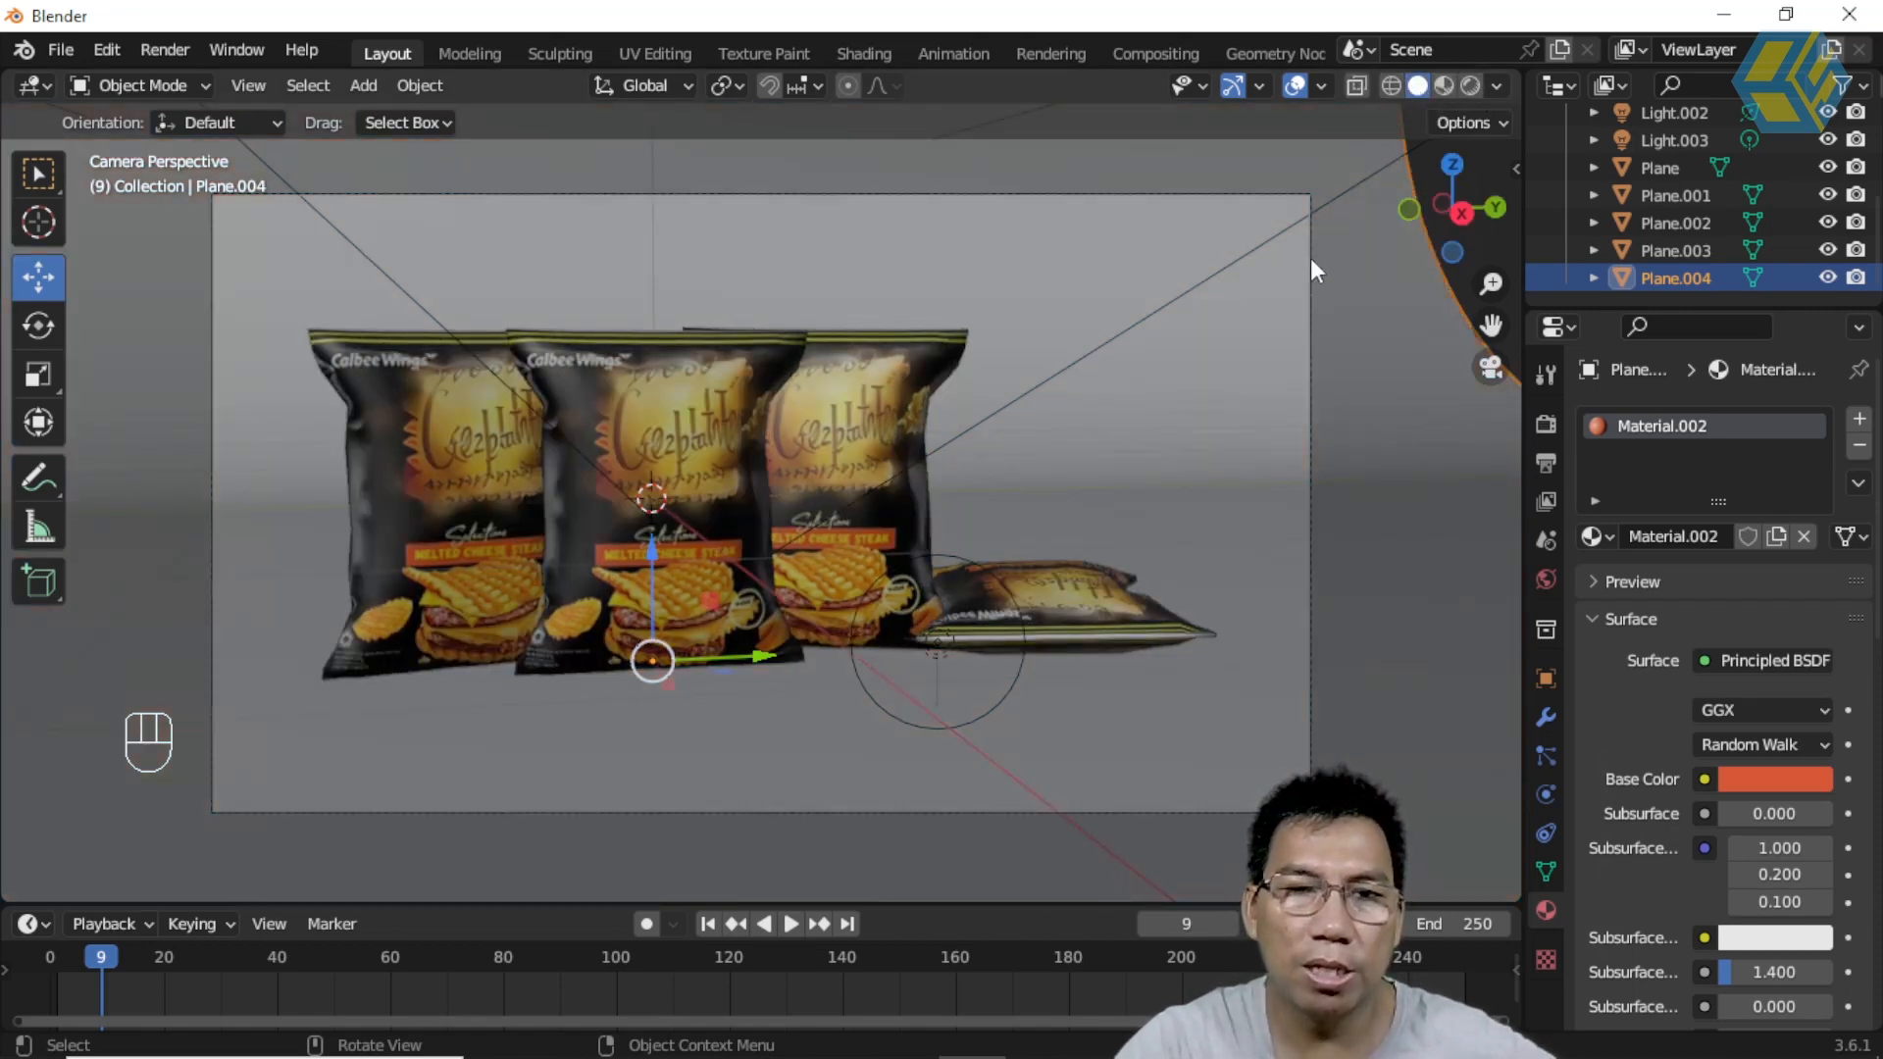
Step: Limit the Cycles viewport sampling to 100 max samples and preview the scene in rendered shading
left_click(1494, 87)
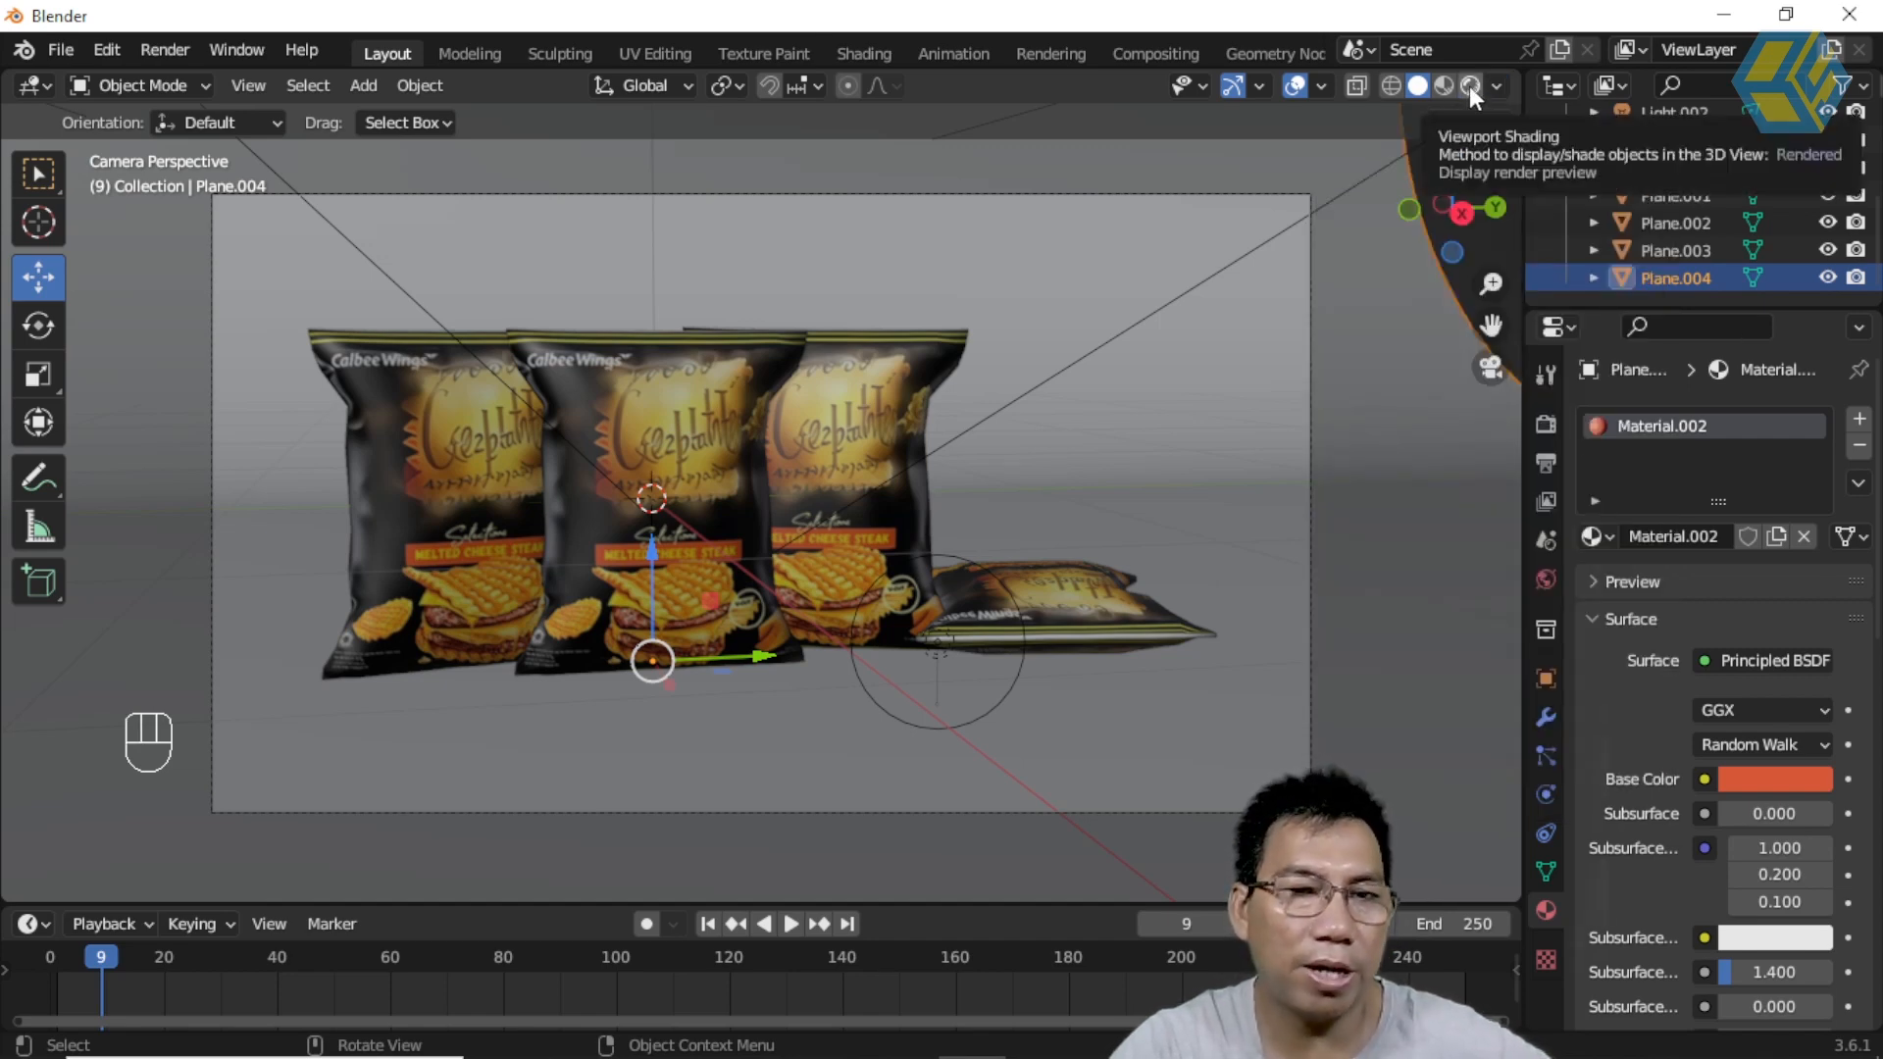
left_click(1547, 464)
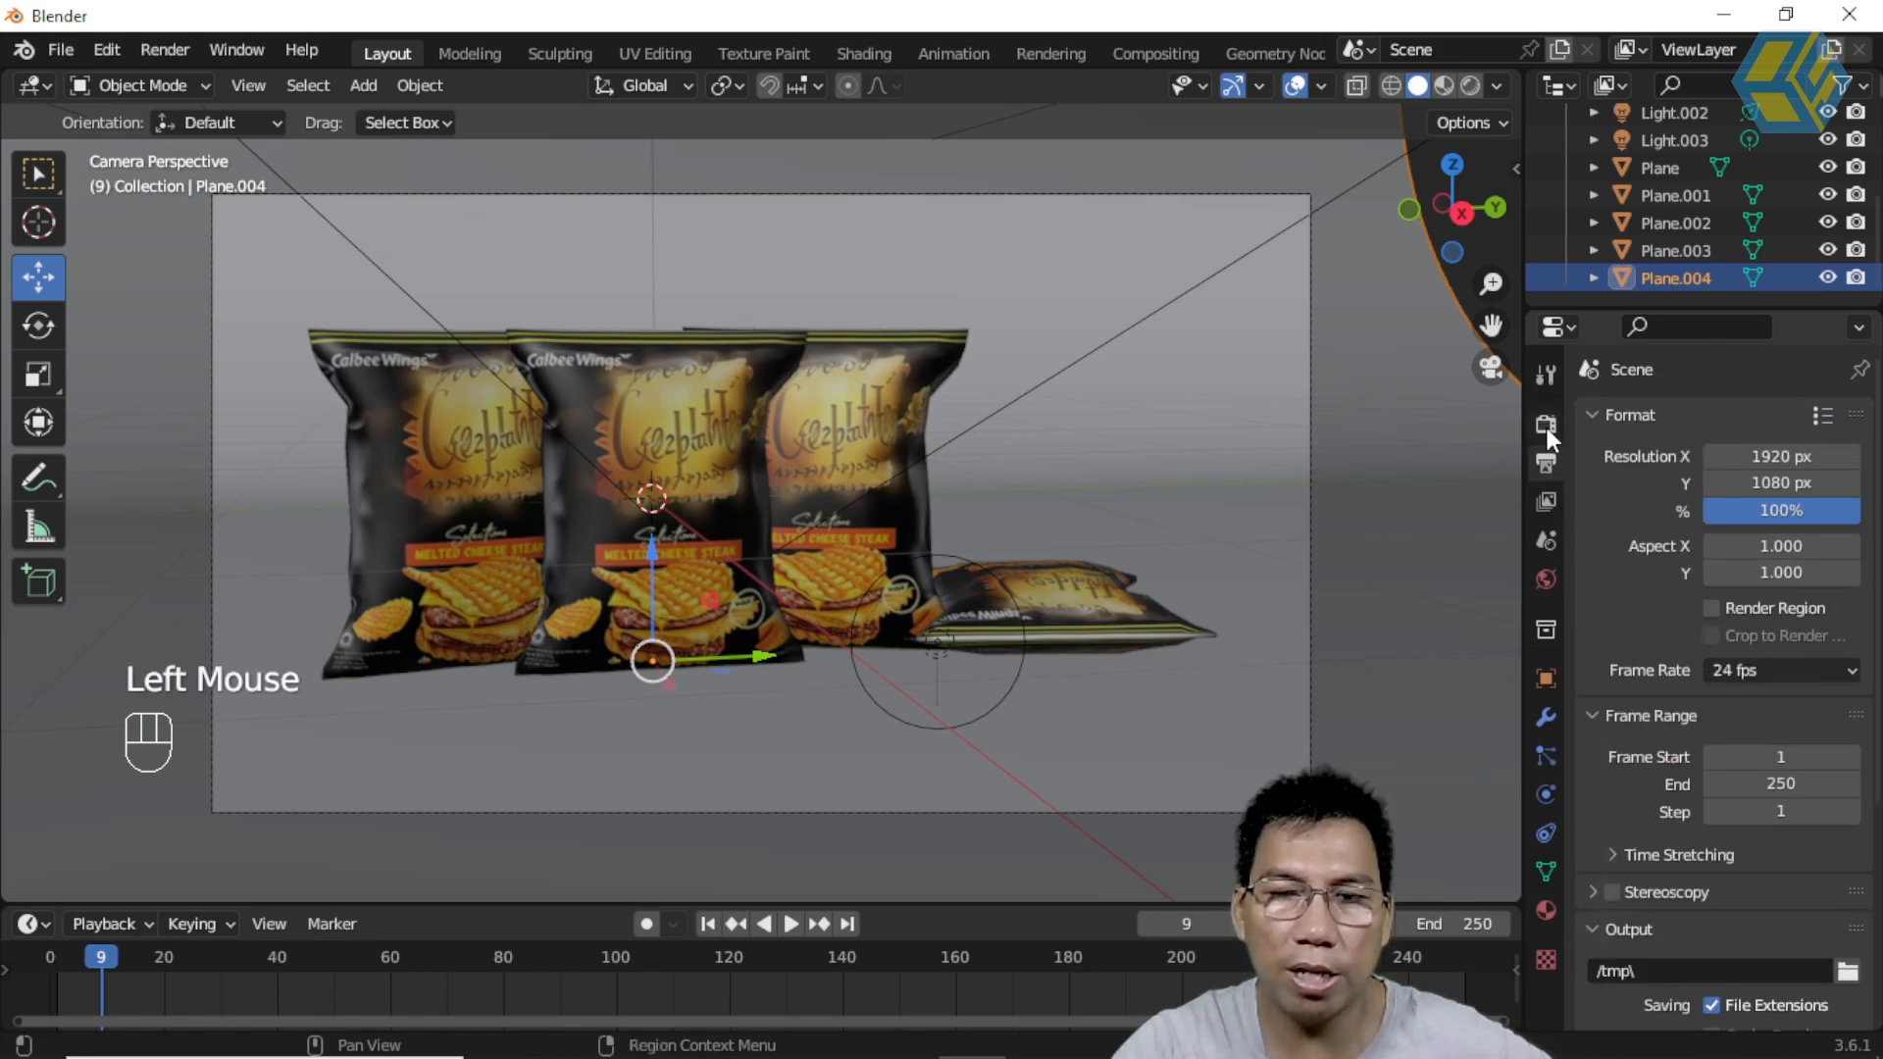
left_click(1546, 427)
left_click(1765, 674)
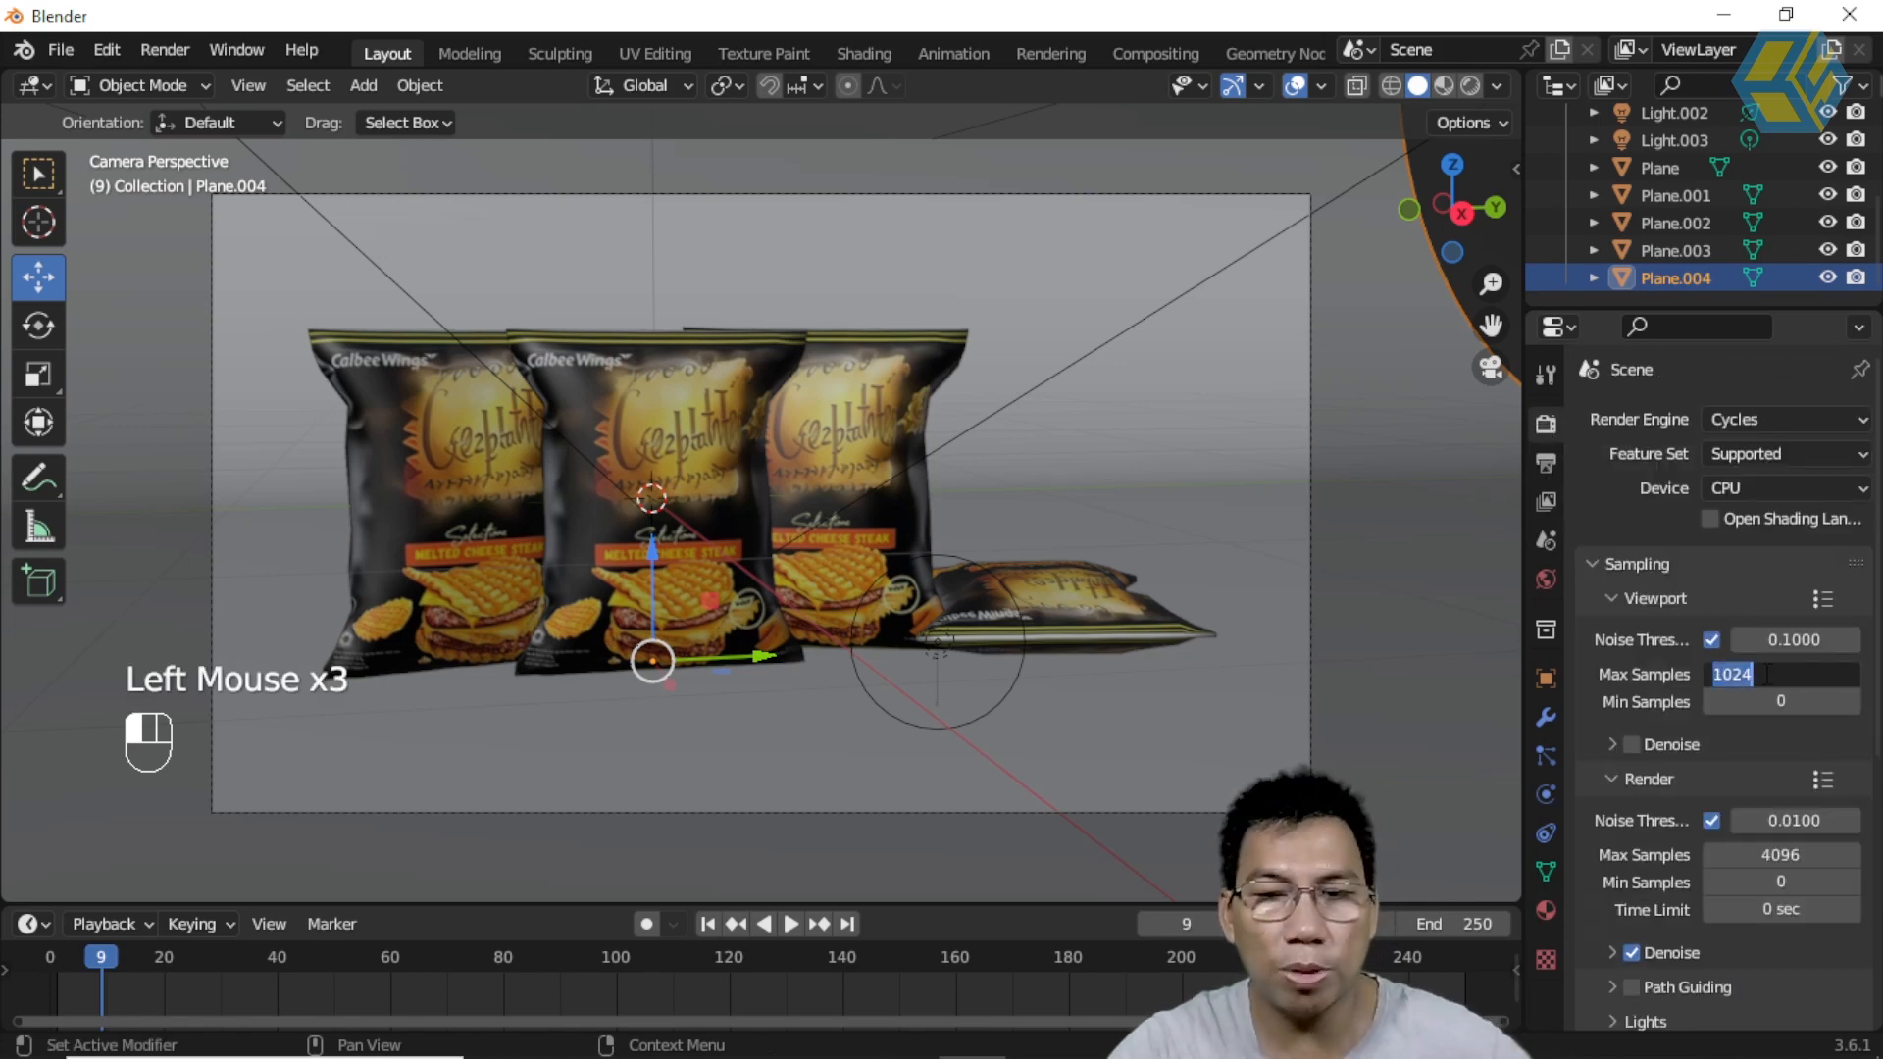
type("100")
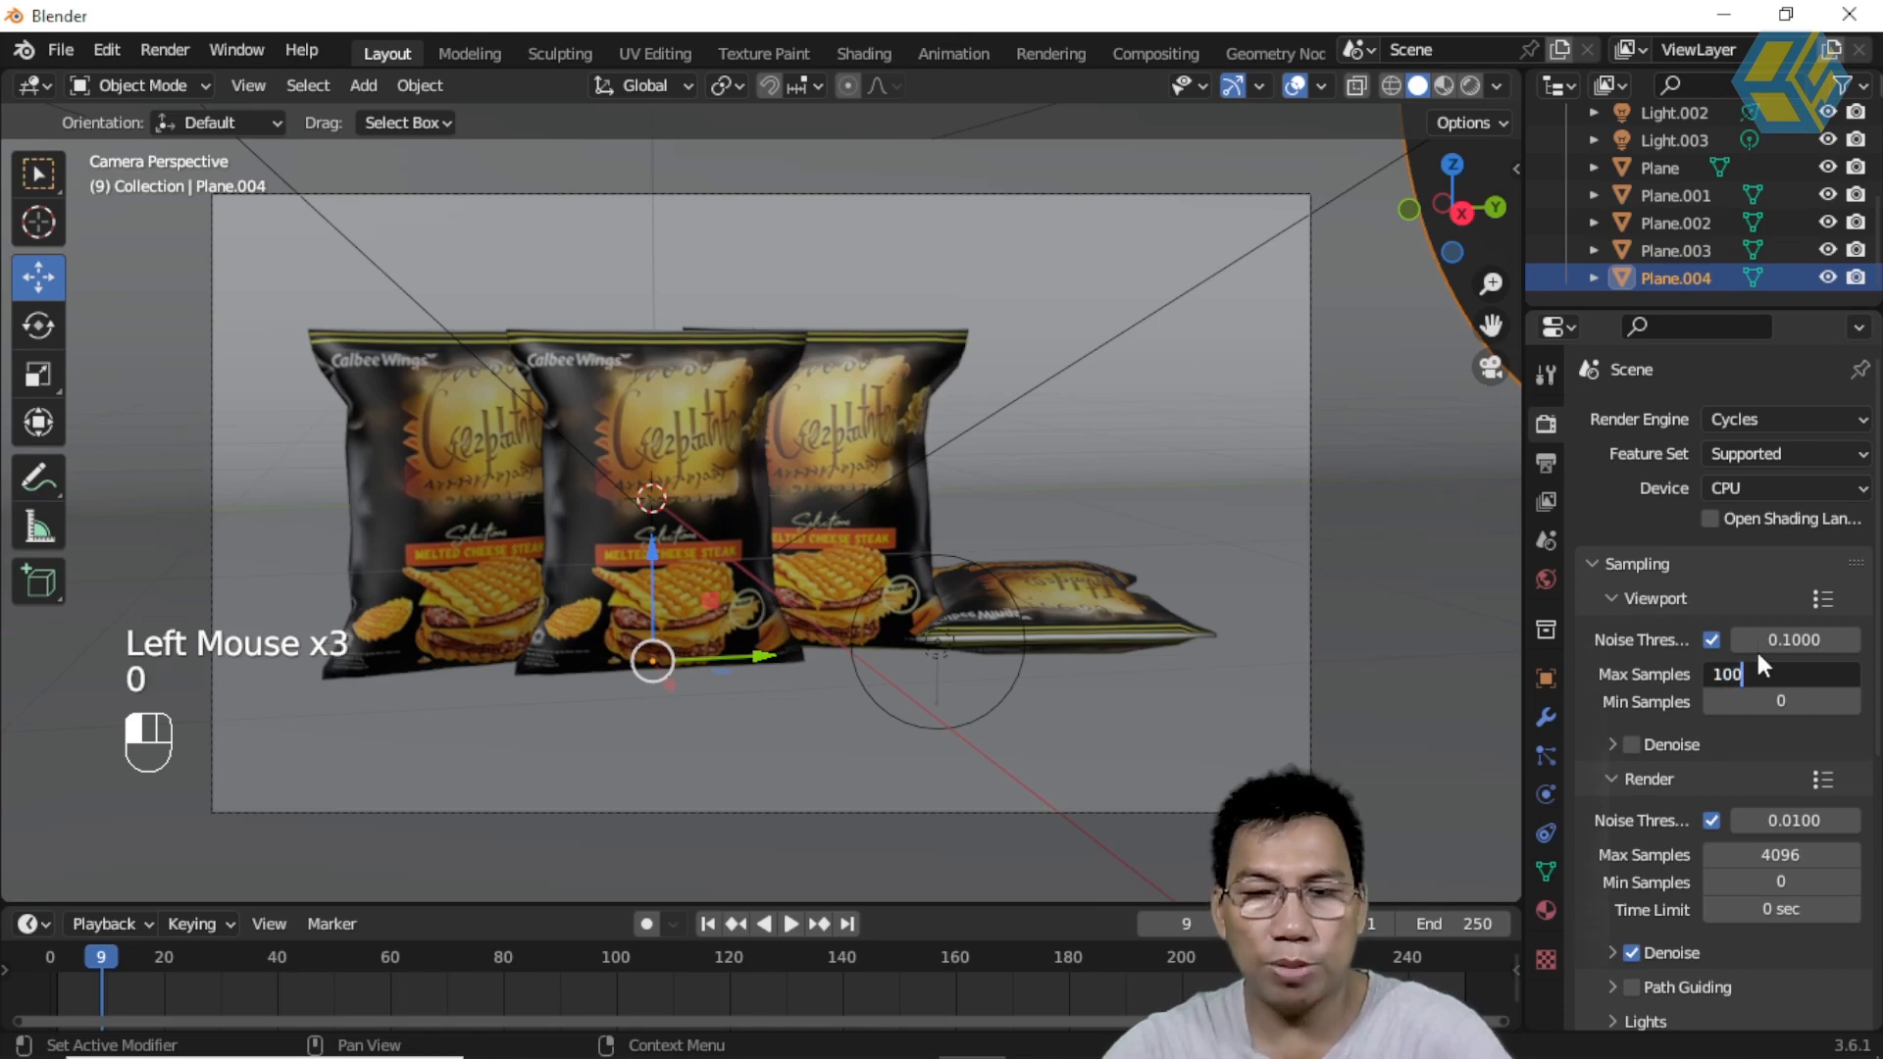
left_click(1728, 566)
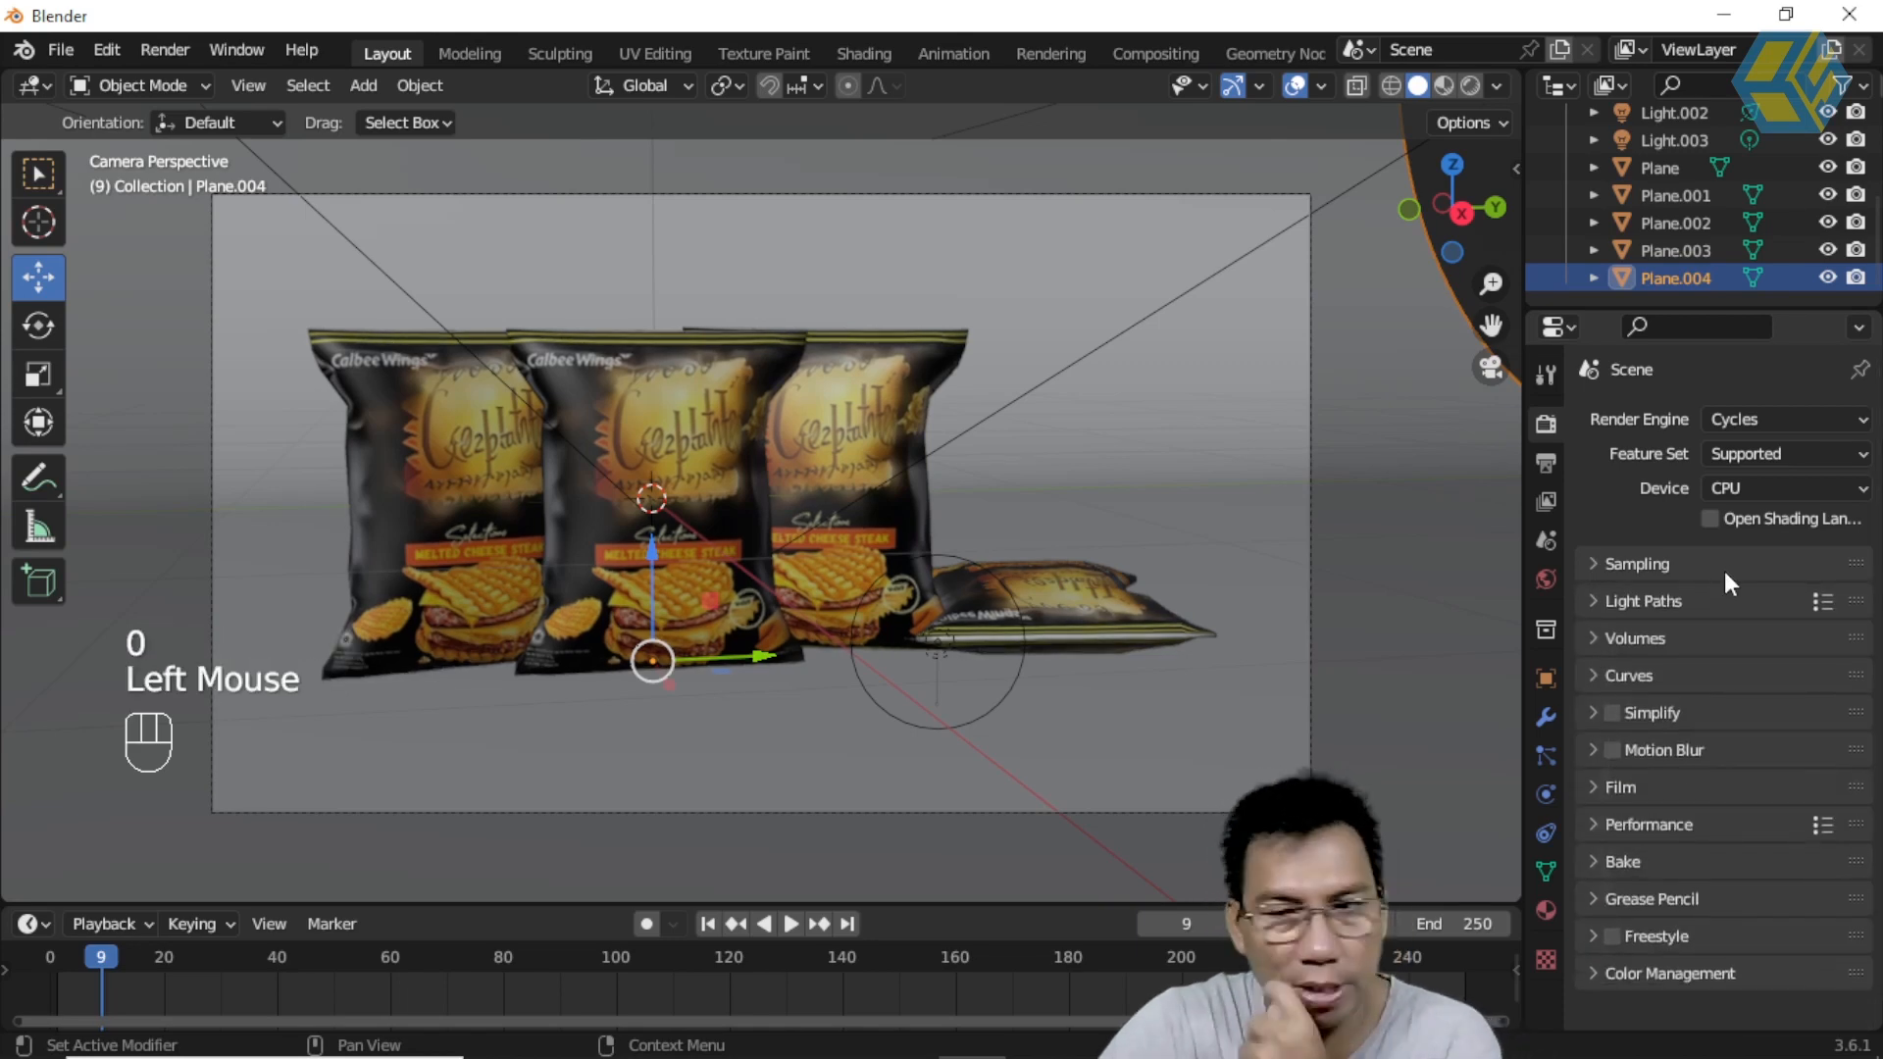
left_click(1721, 567)
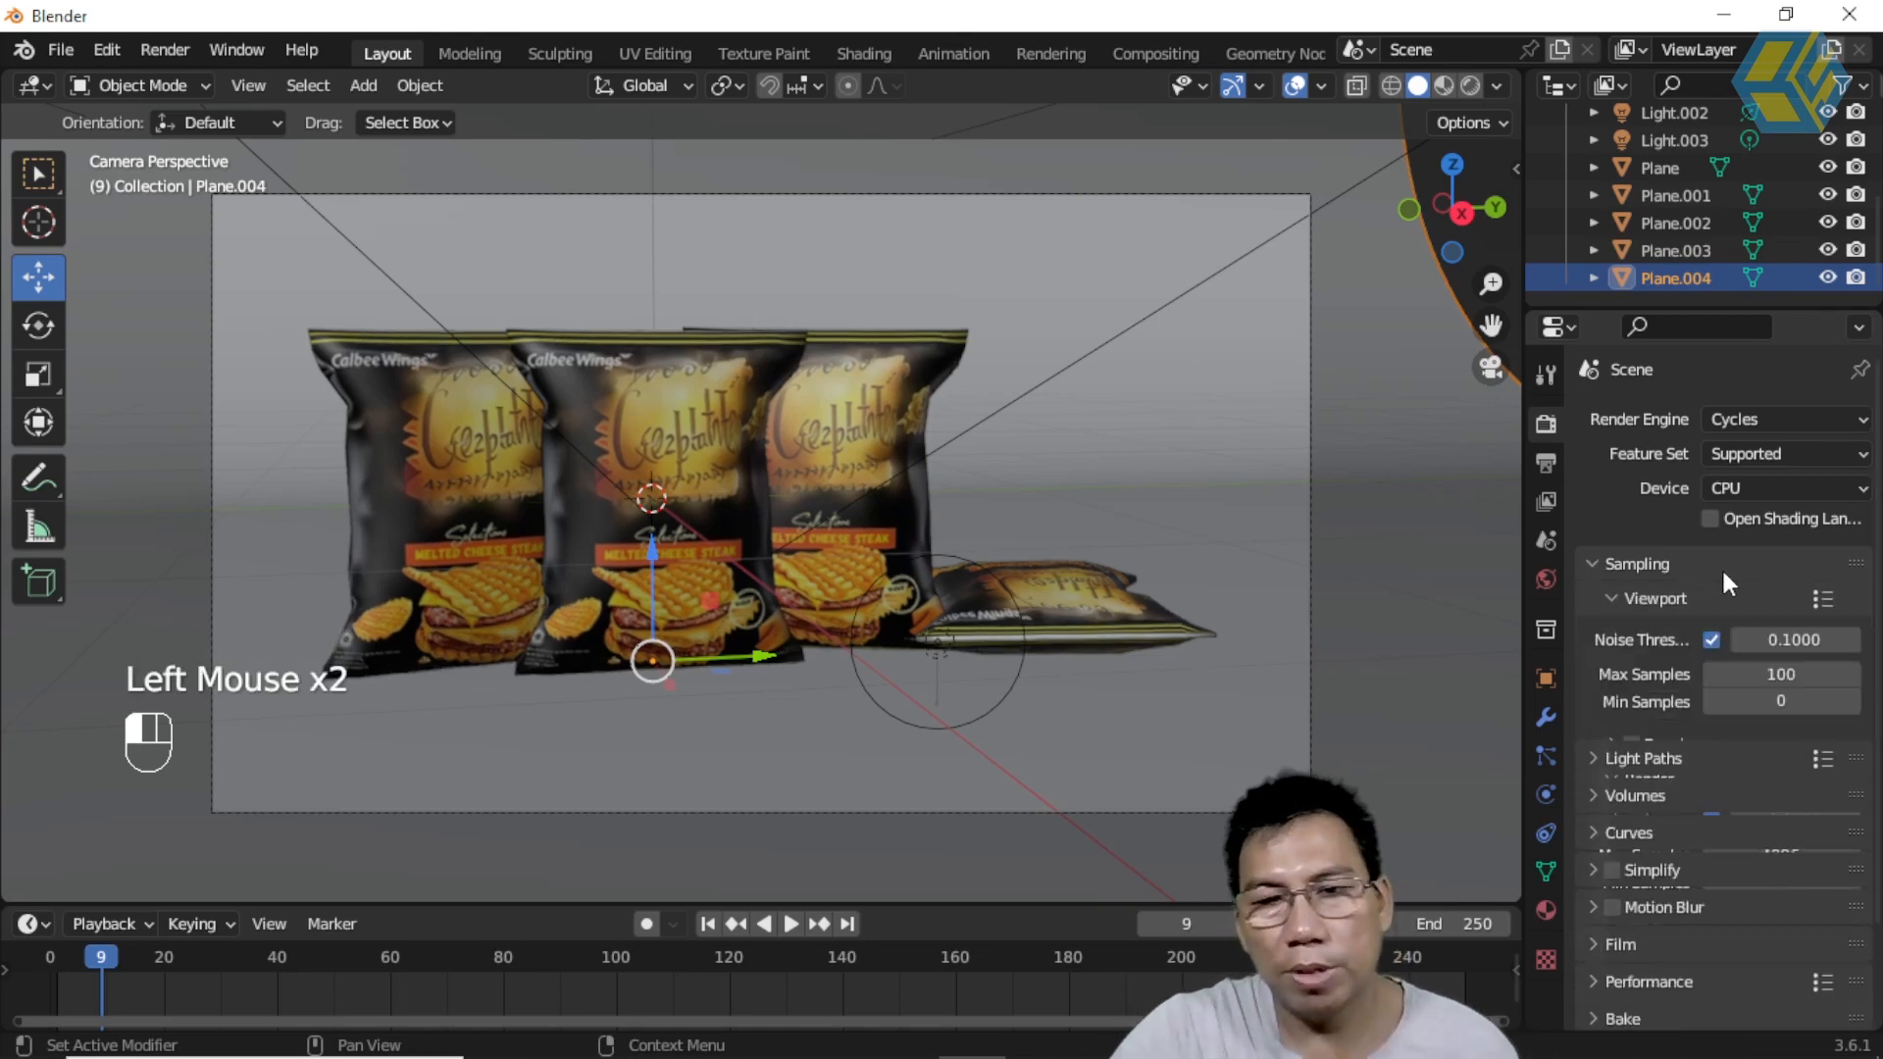
left_click(1468, 87)
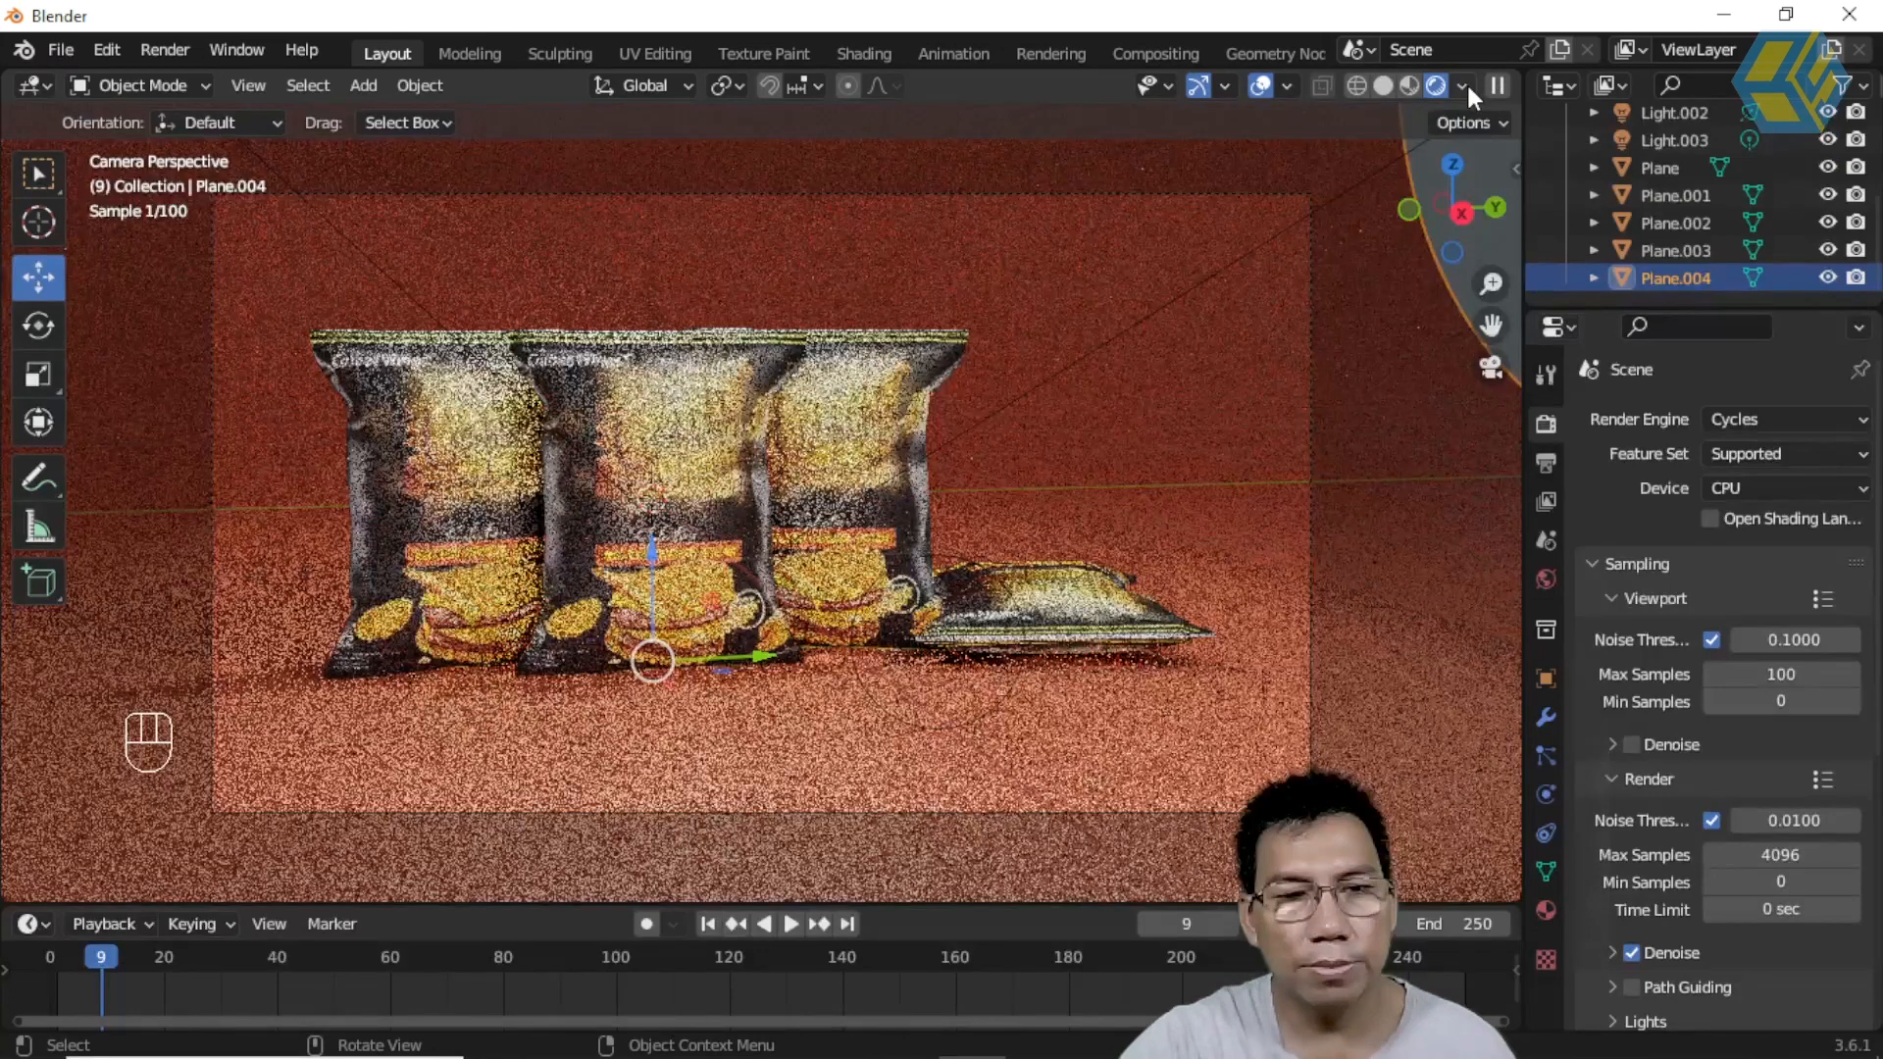